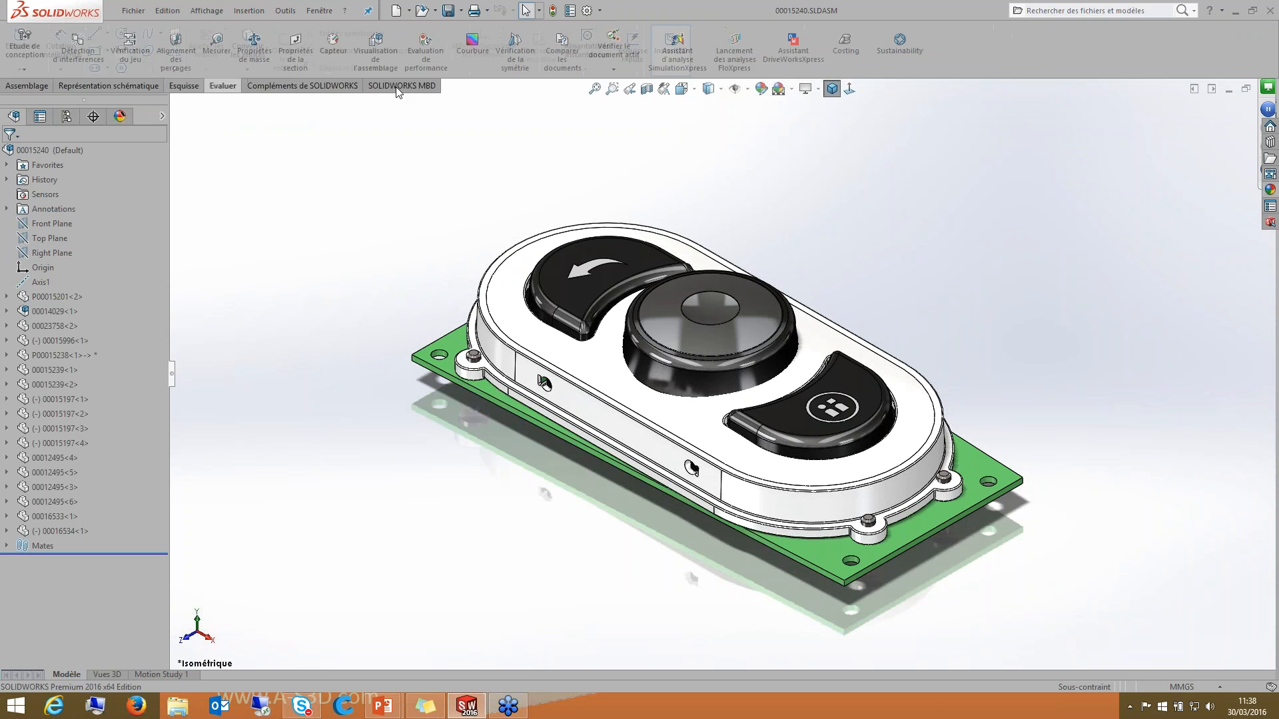
Step: Show the SOLIDWORKS MBD commands and set the interface brightness to Clair (par défaut) in the system colour options
click(399, 86)
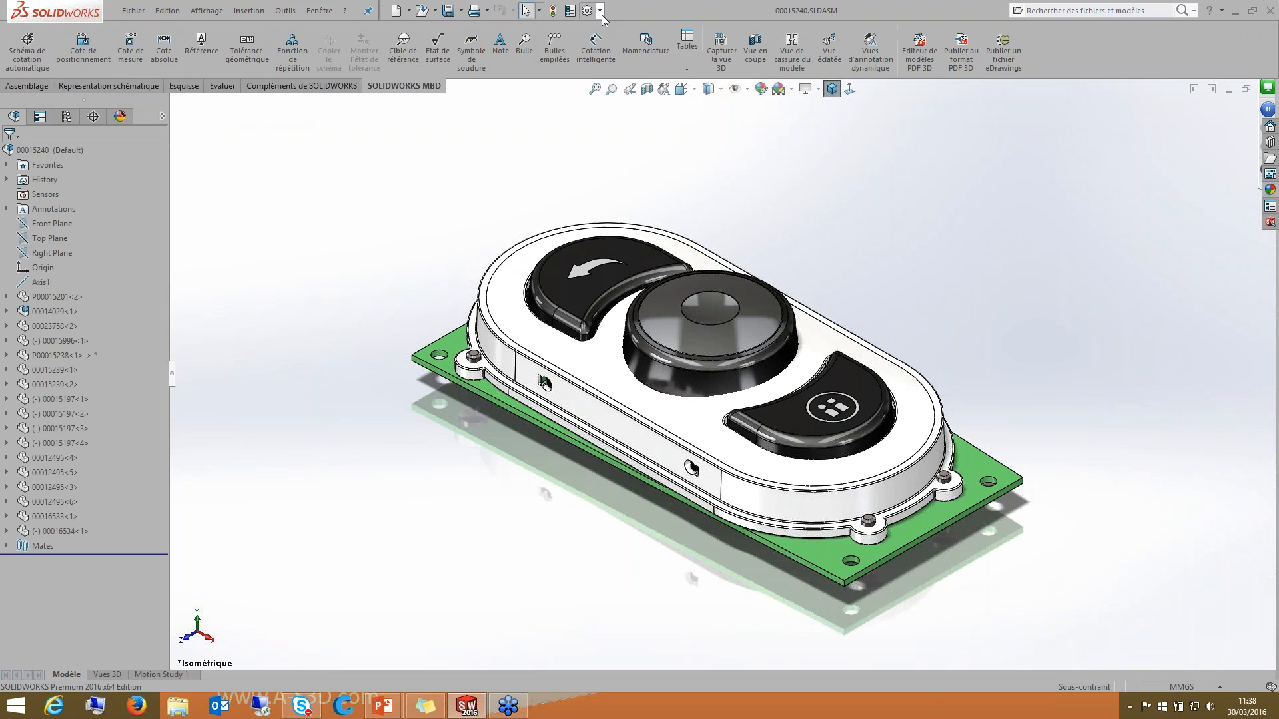
click(600, 11)
click(617, 27)
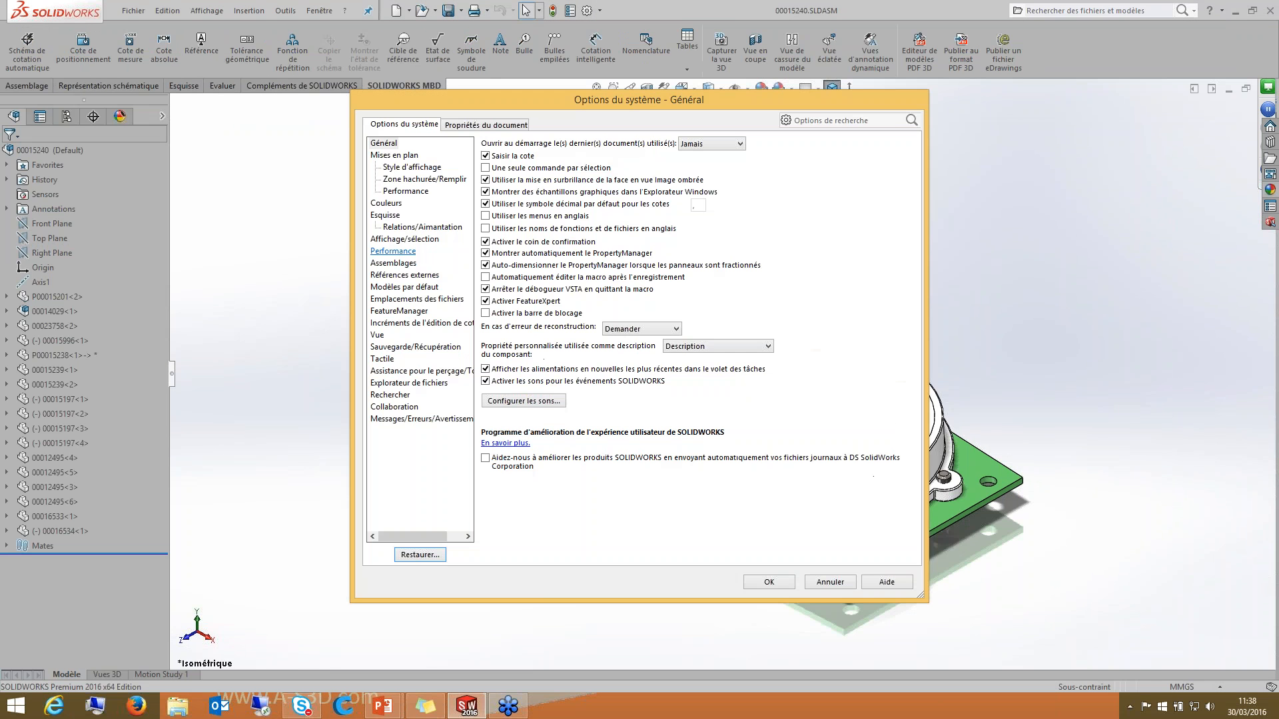
click(406, 191)
click(386, 203)
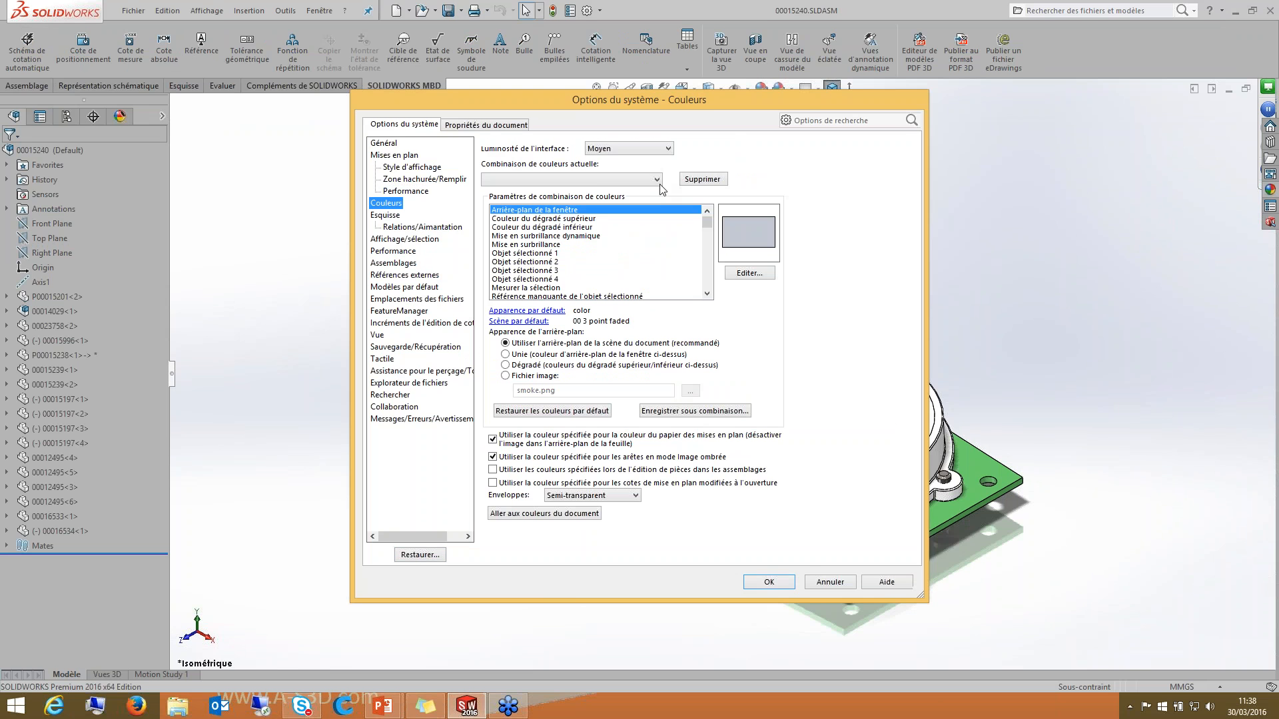
click(614, 149)
click(614, 161)
click(622, 152)
click(623, 157)
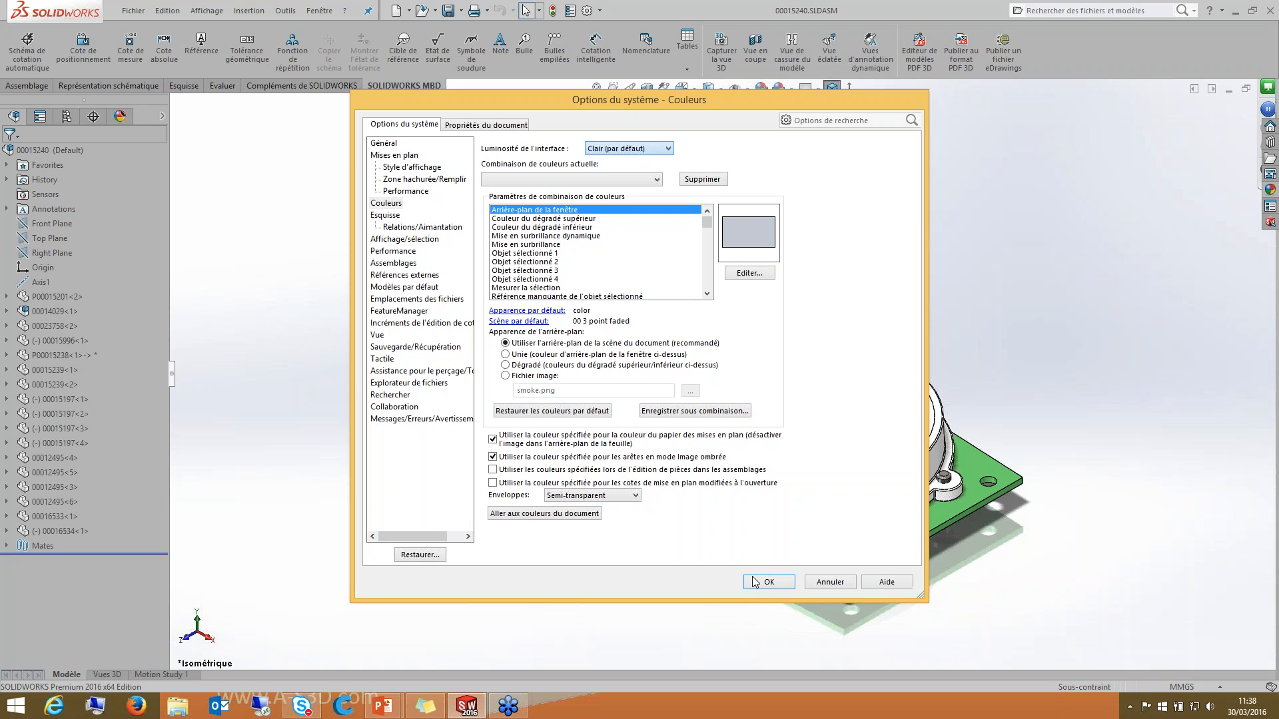
click(760, 582)
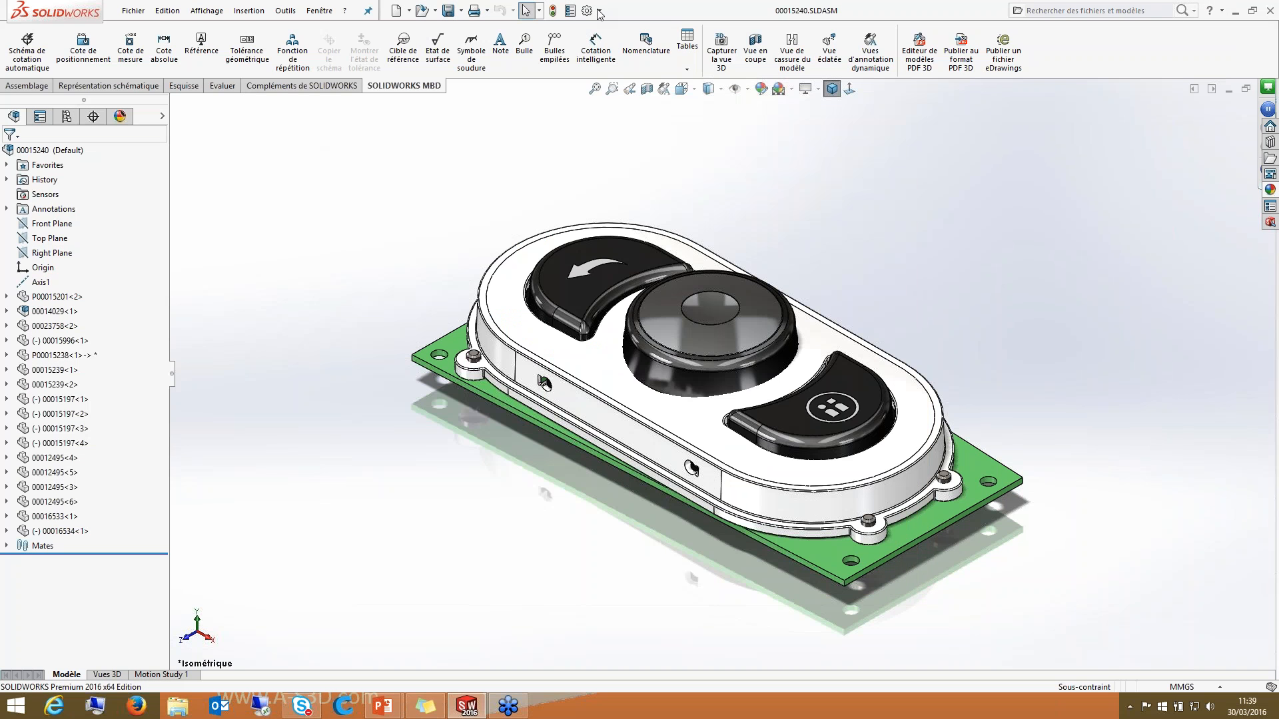
Step: Set the interface brightness to Sombre (version beta) in the system colour options
click(600, 10)
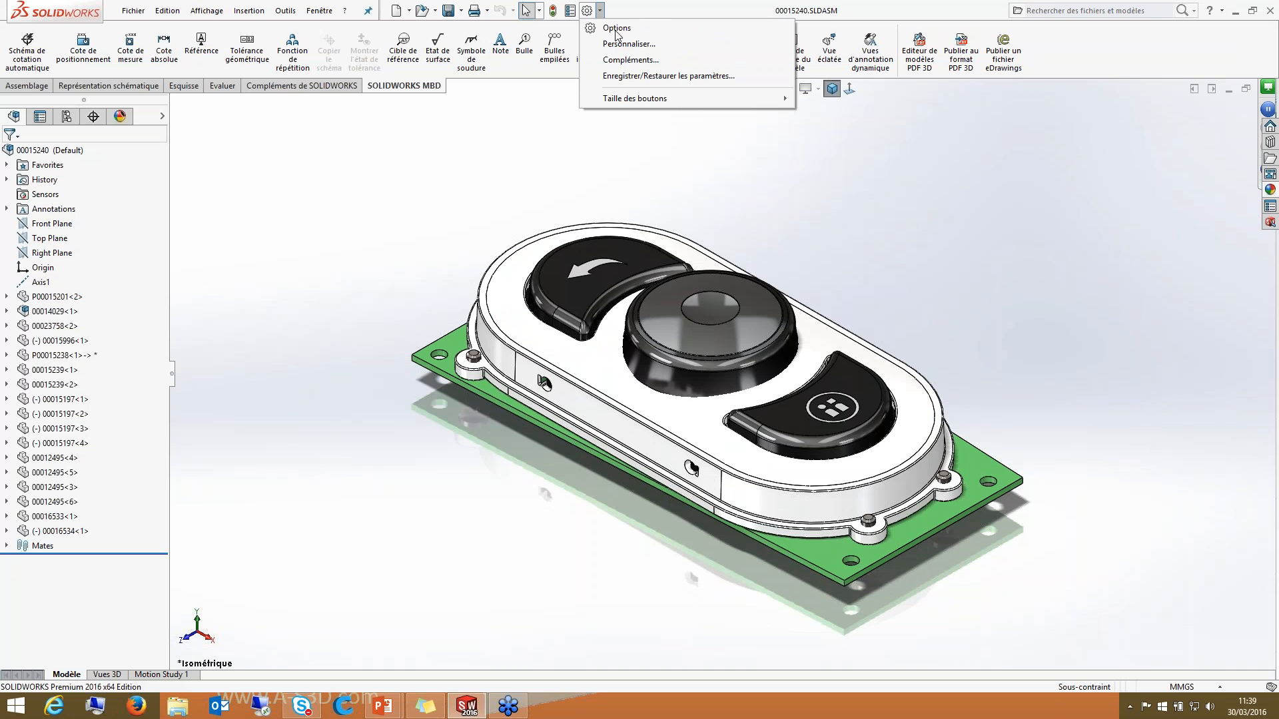
click(616, 30)
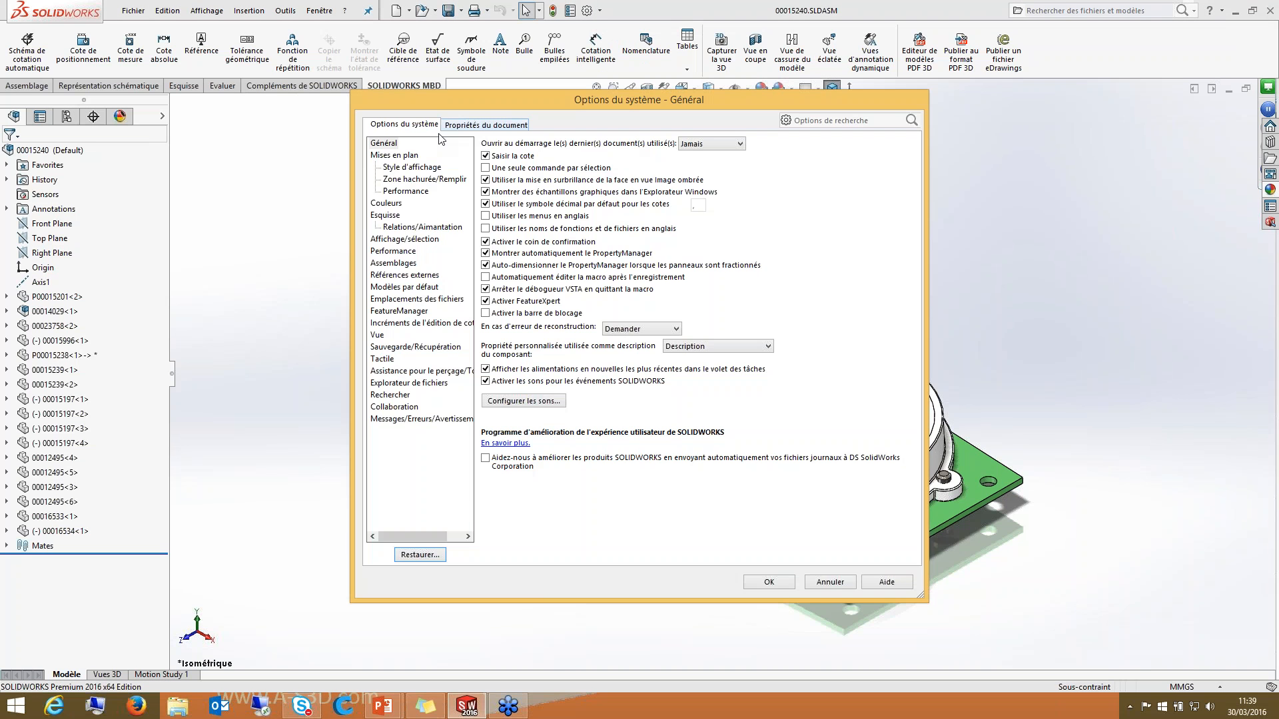
click(467, 125)
click(403, 125)
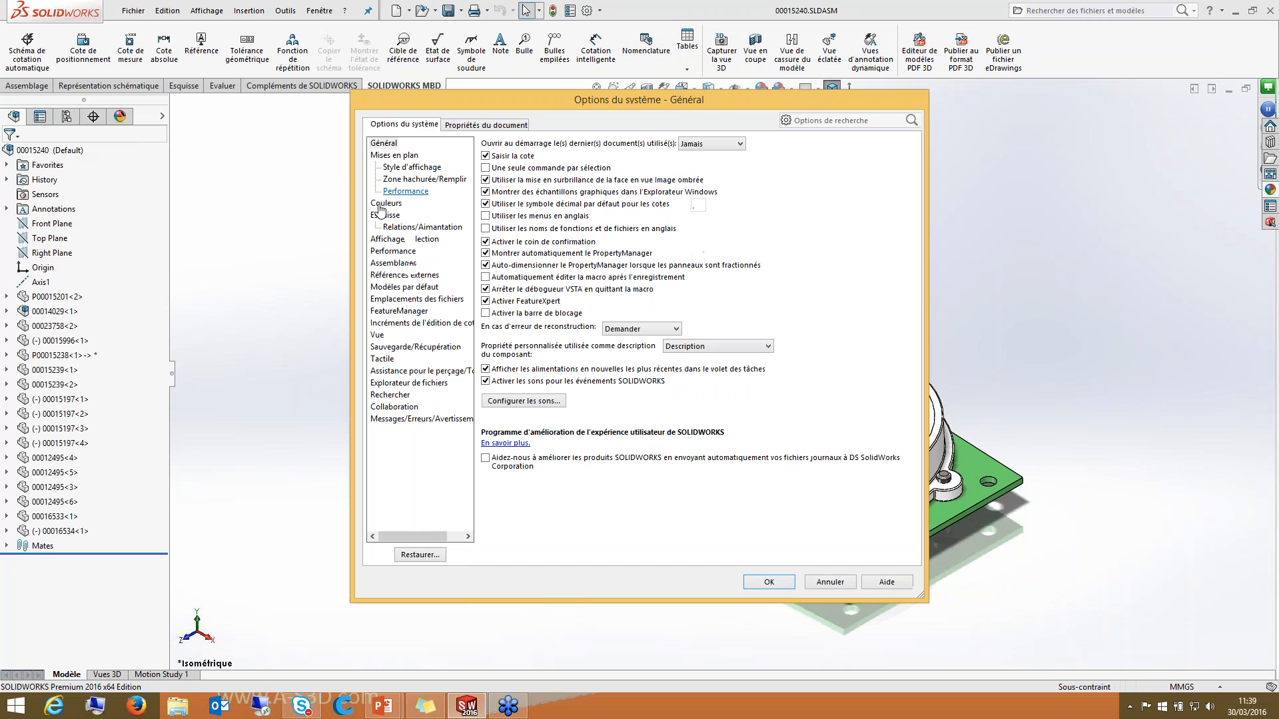
click(385, 203)
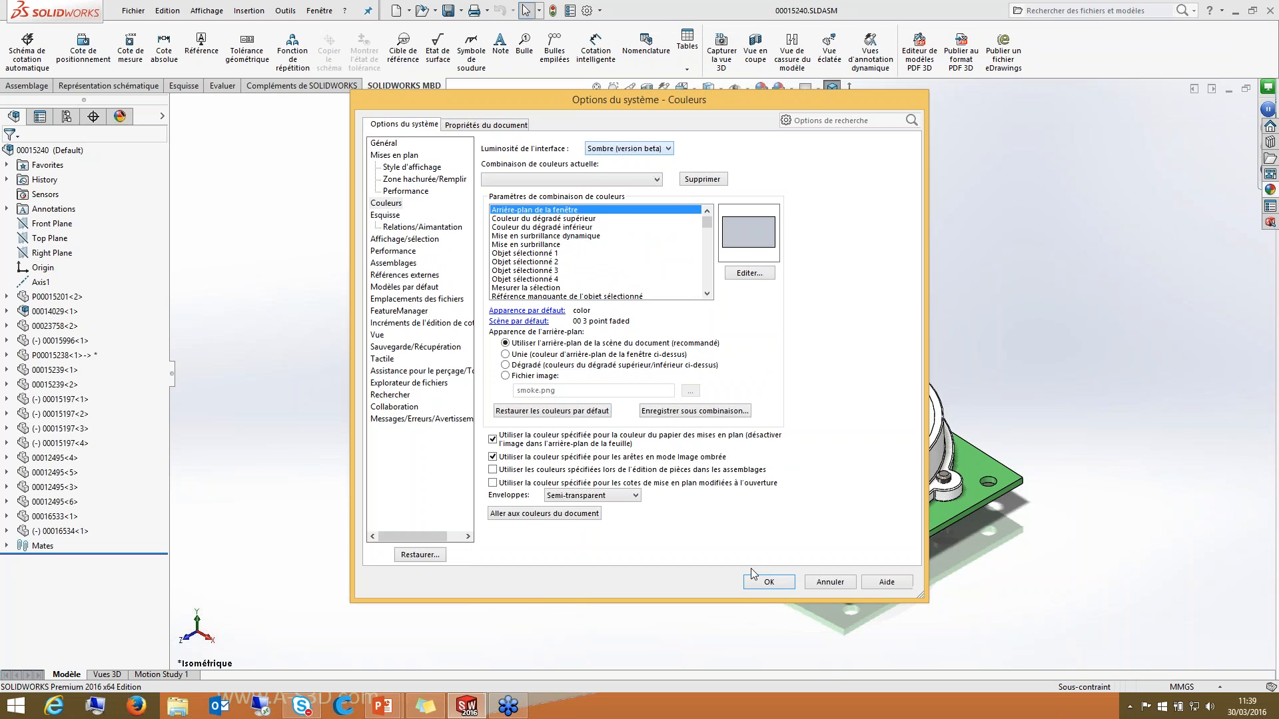
key(Return)
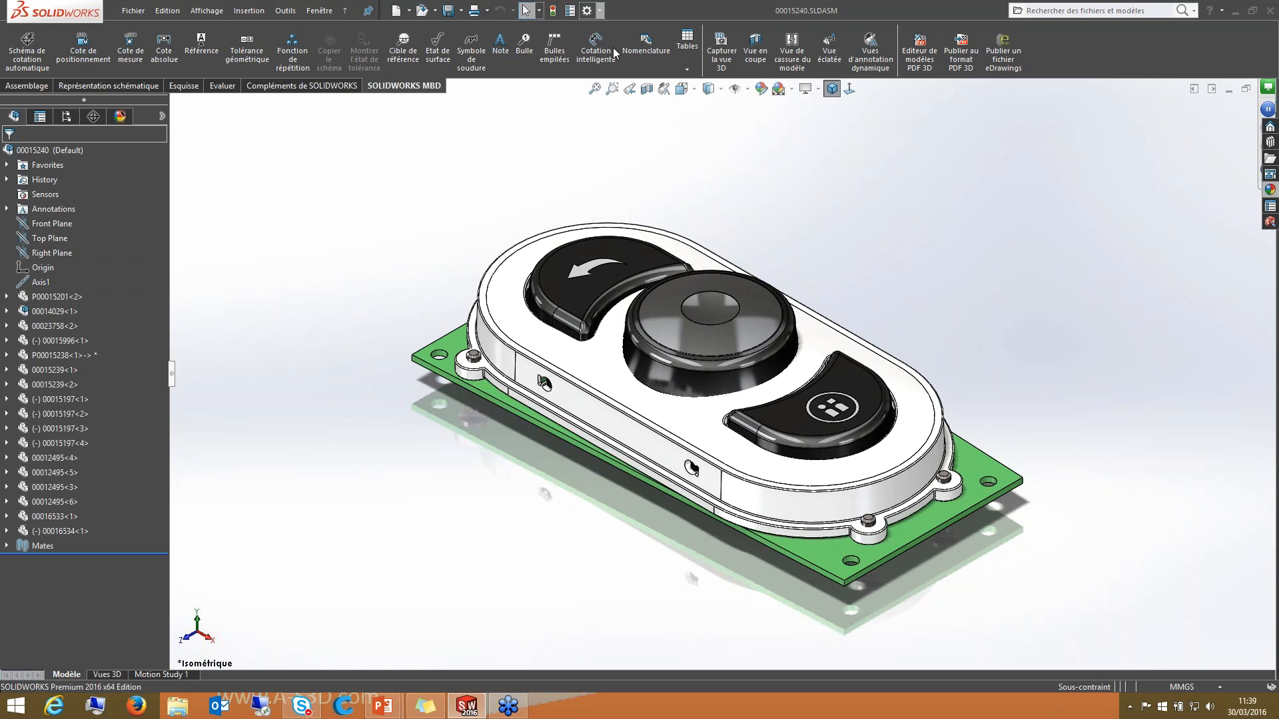
Step: Set the interface brightness to Moyen in the system colour options
click(599, 10)
click(622, 29)
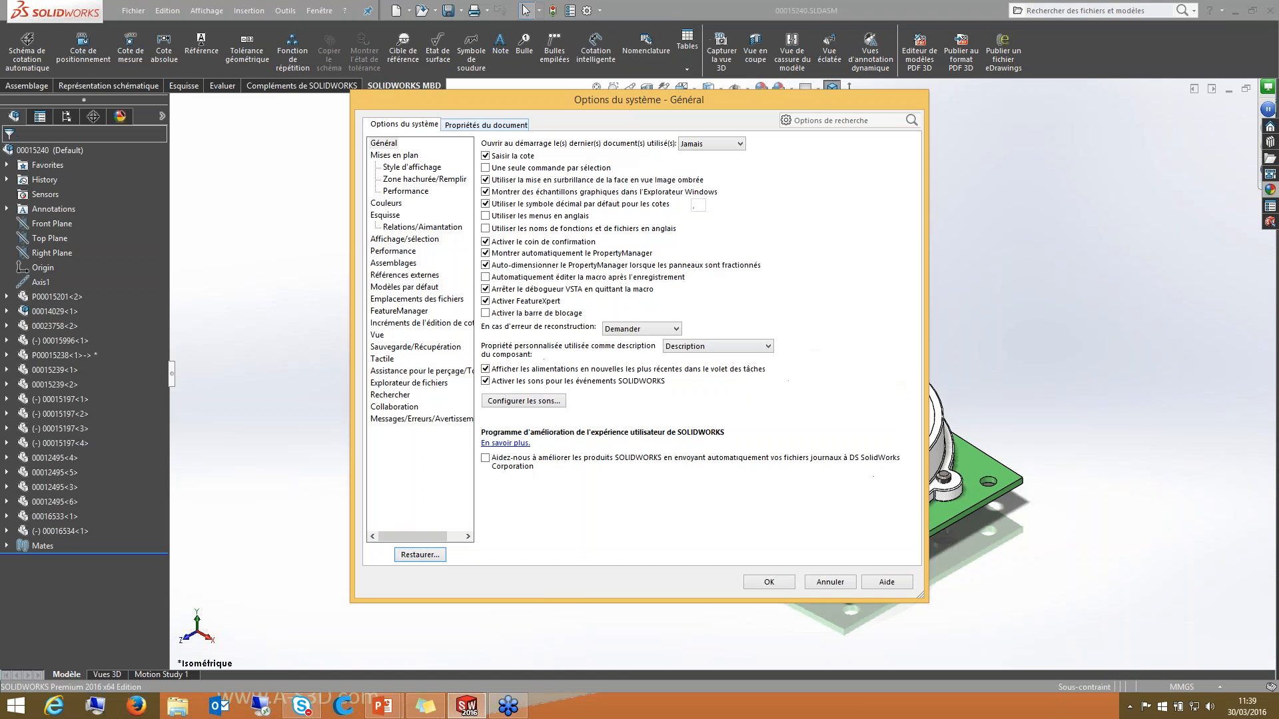
click(387, 203)
click(629, 149)
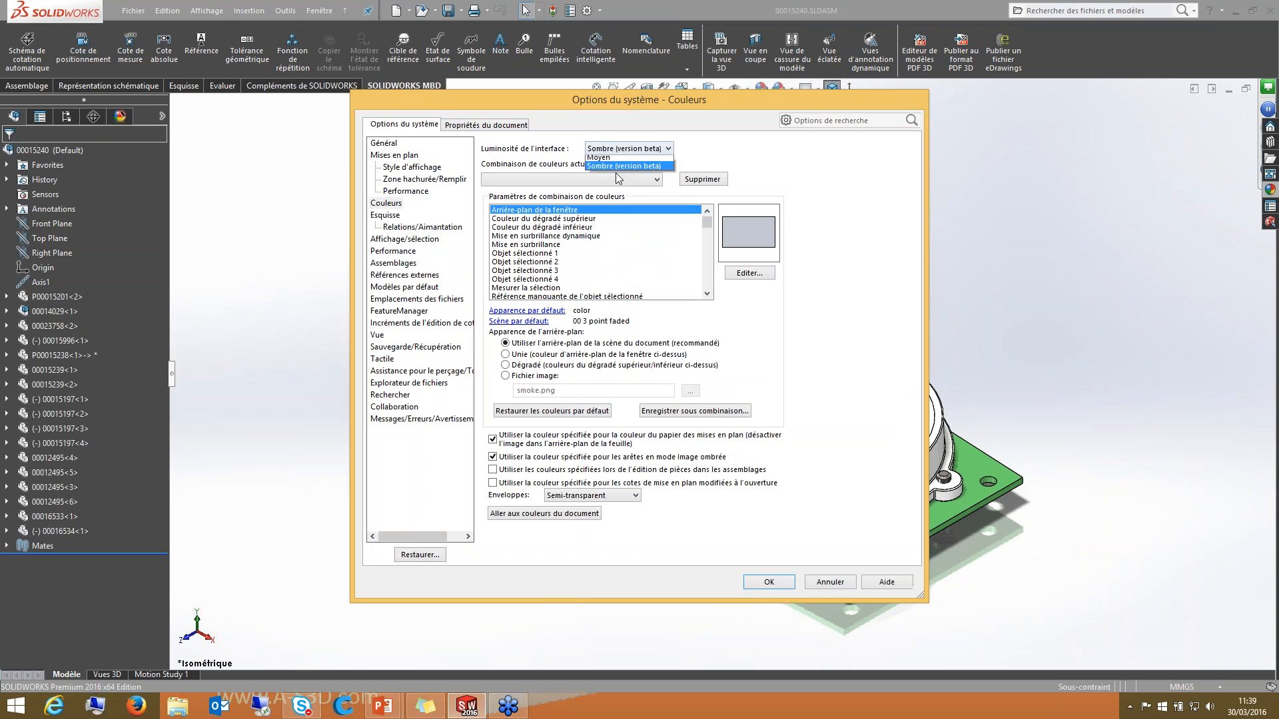
key(Return)
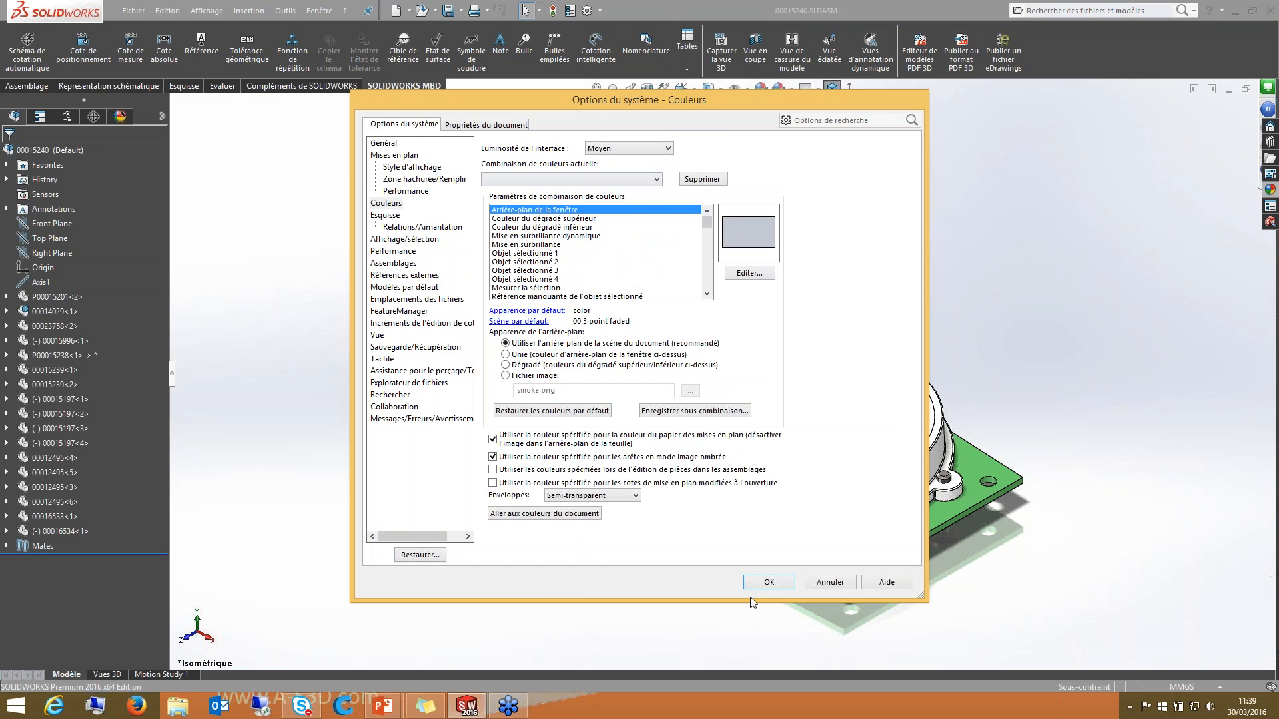
key(Return)
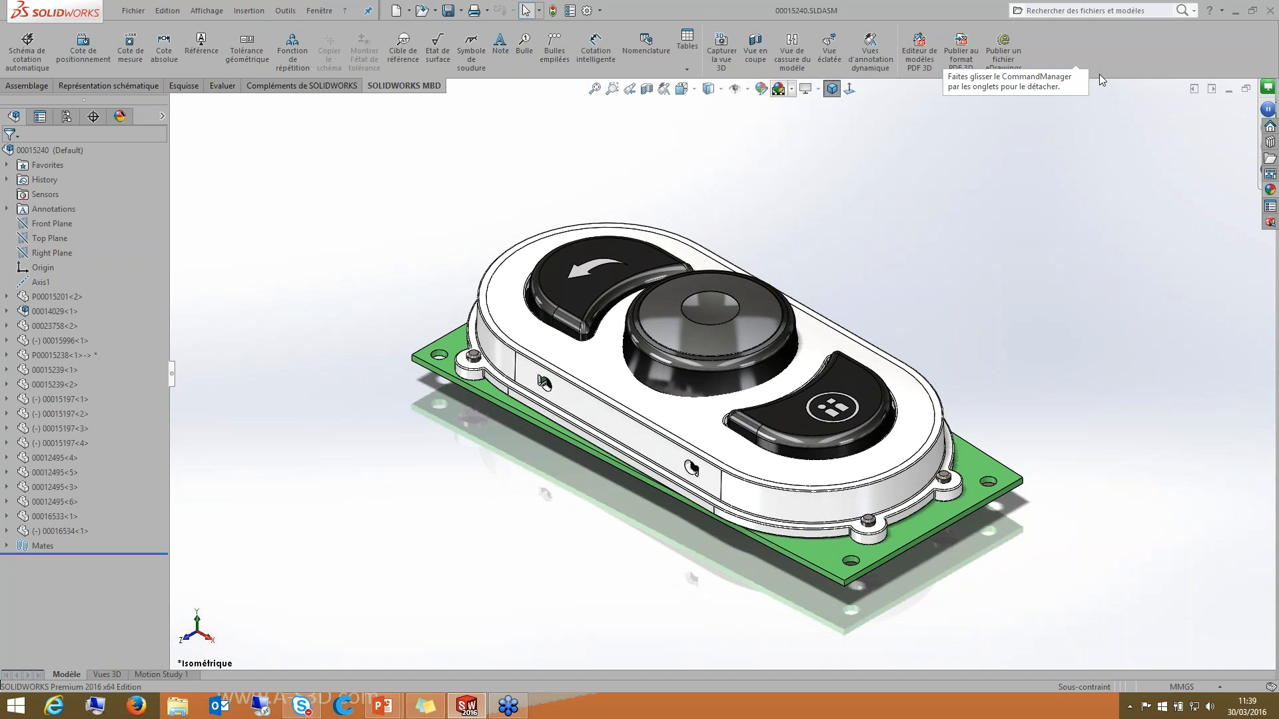
Step: Try to detach the CommandManager from its docked position
drag(405, 91, 632, 67)
mouse_move(398, 92)
mouse_down()
mouse_move(427, 120)
mouse_move(639, 79)
mouse_move(694, 100)
mouse_move(661, 5)
mouse_move(641, 41)
mouse_up()
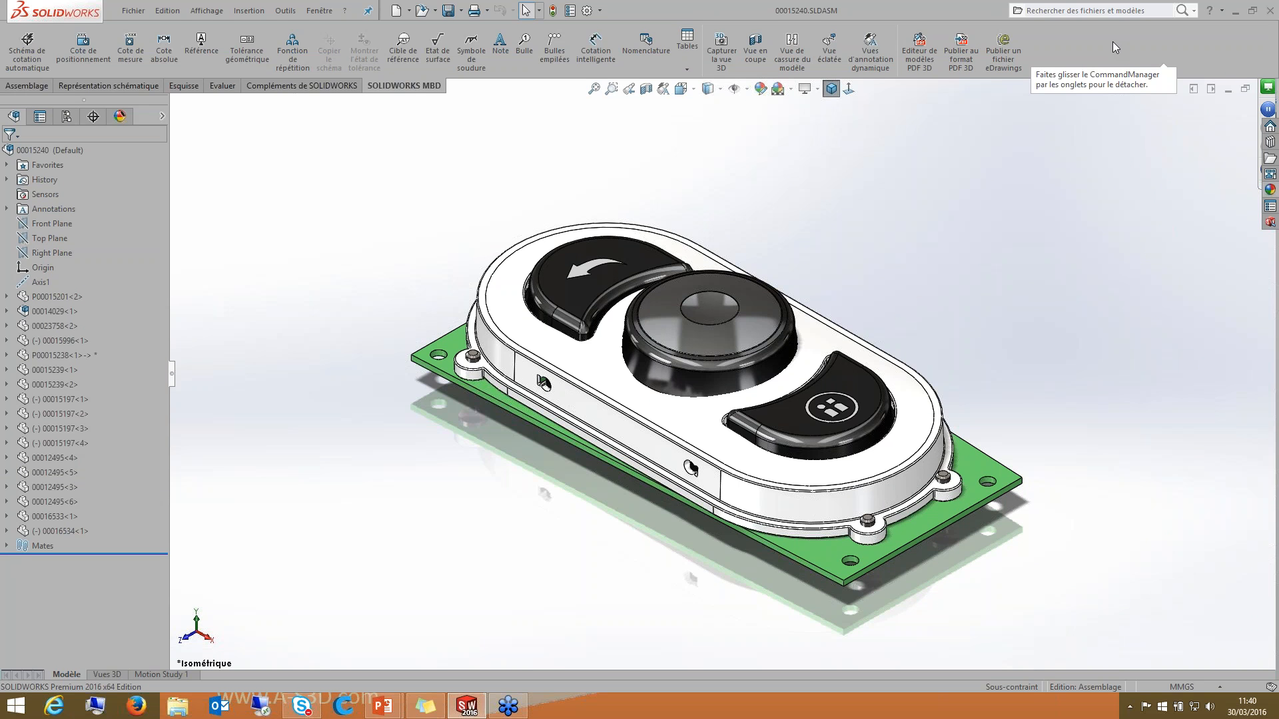
drag(422, 78, 606, 18)
Step: Lock the CommandManager and toolbars in the interface customization settings
click(598, 10)
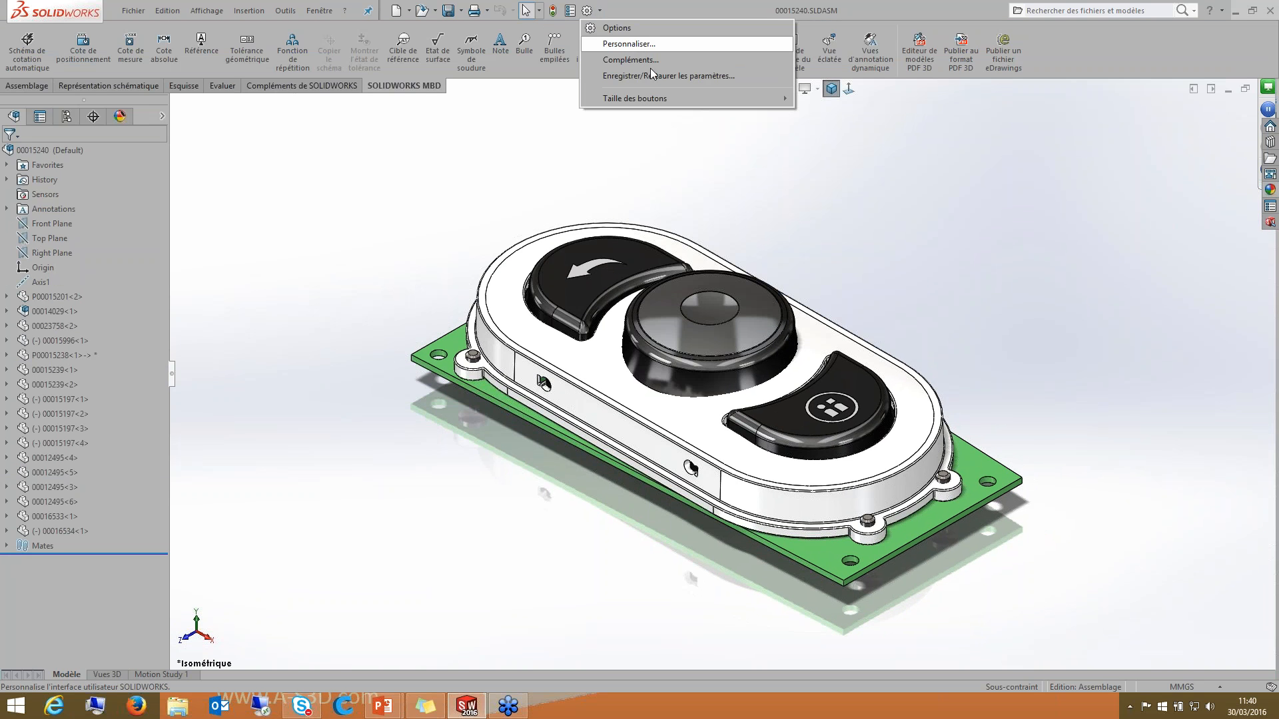
click(631, 44)
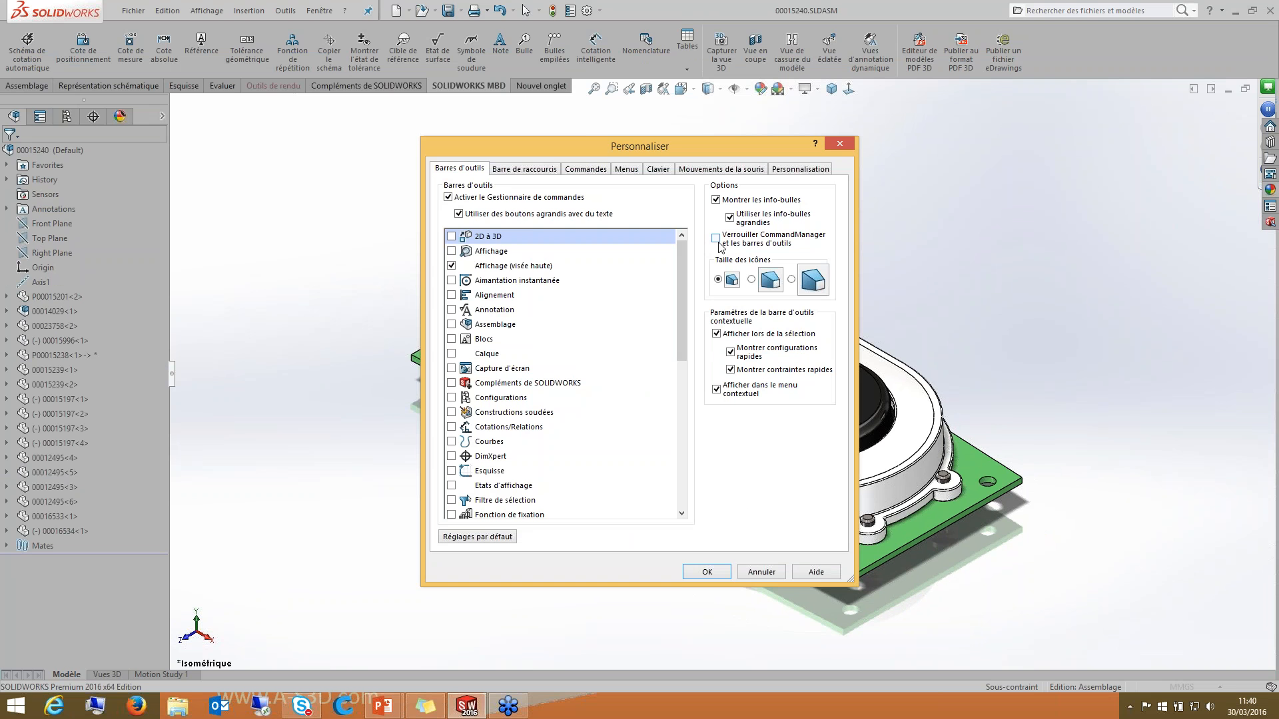
click(716, 238)
click(707, 570)
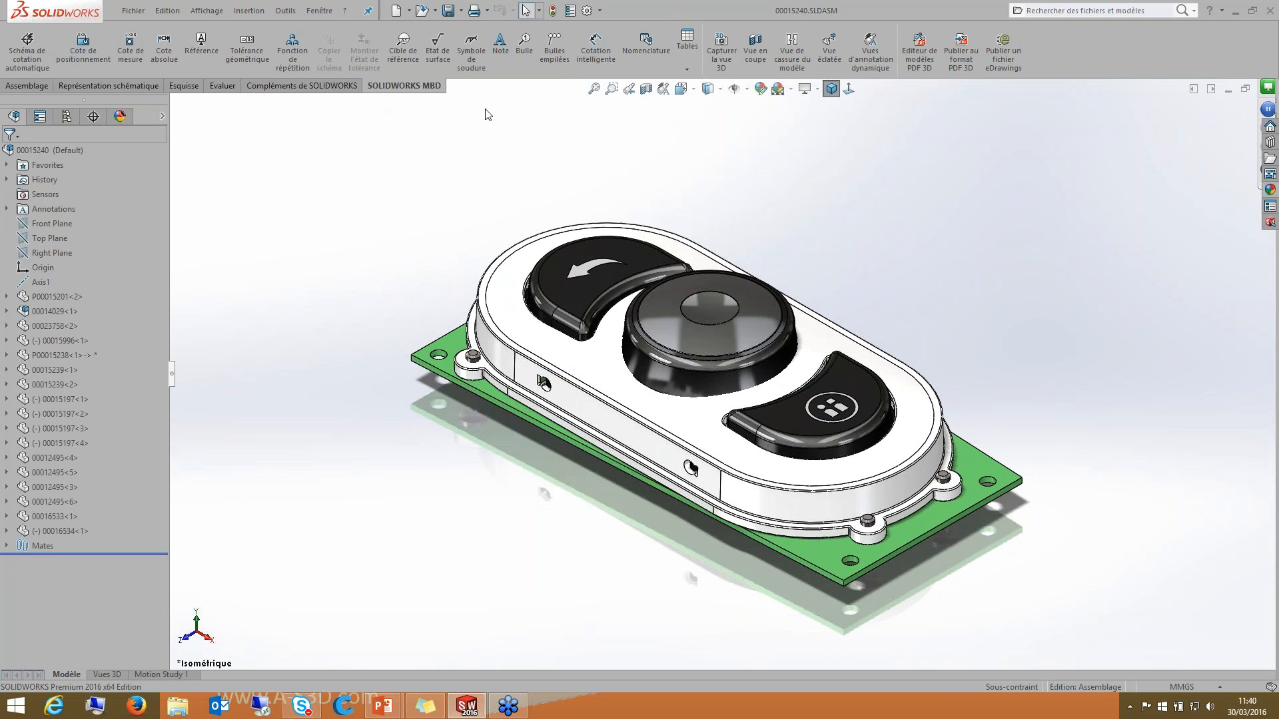
Step: Show the SOLIDWORKS add-ins commands and unlock the CommandManager and toolbars in the interface customization settings
click(319, 89)
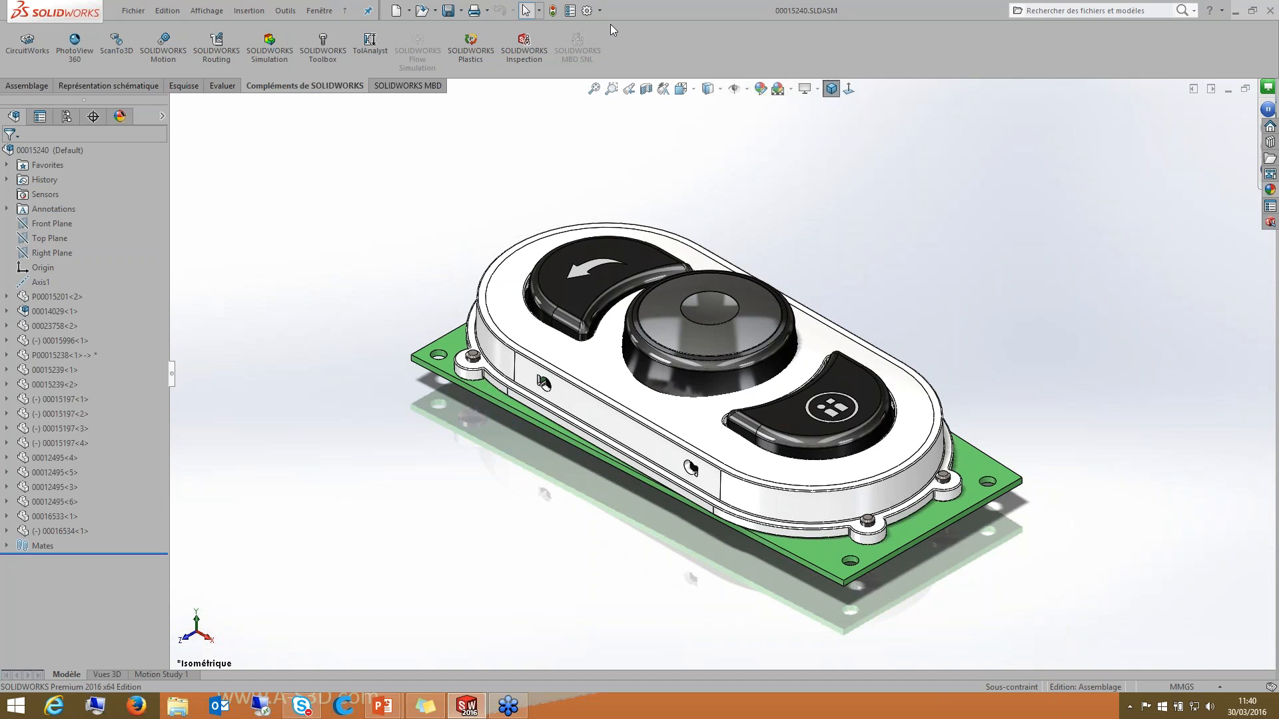
click(587, 10)
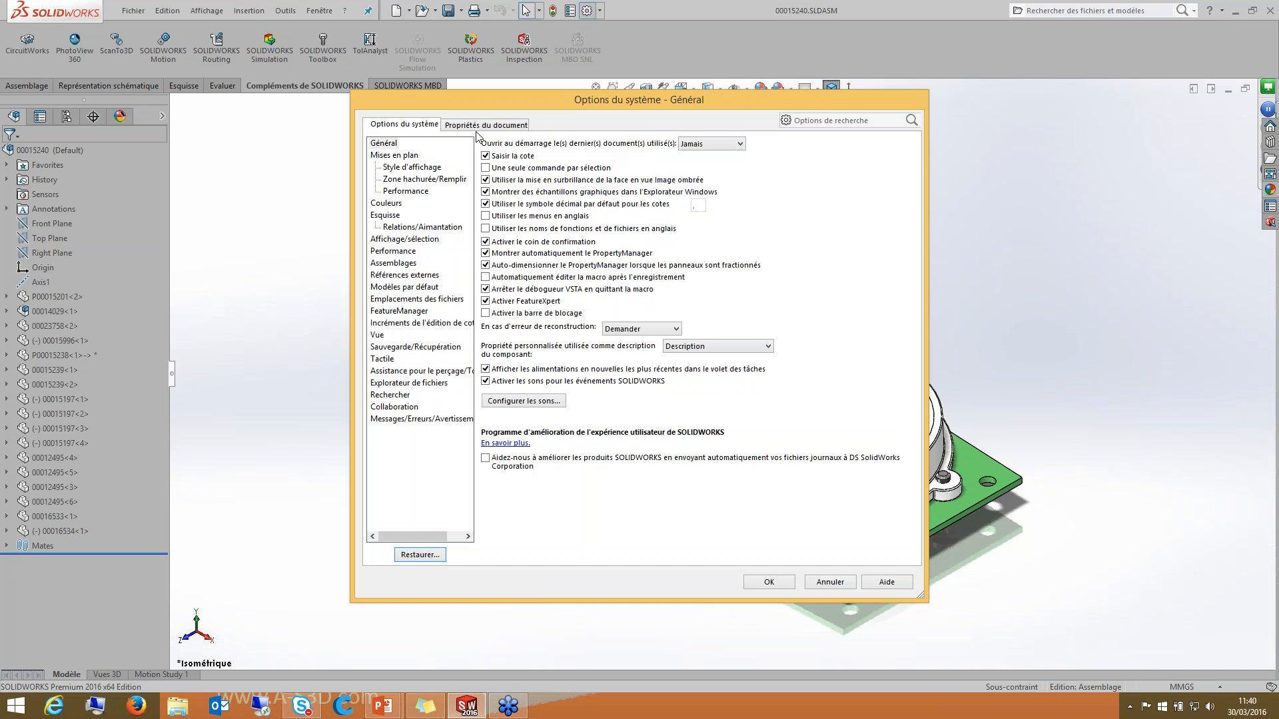
click(826, 582)
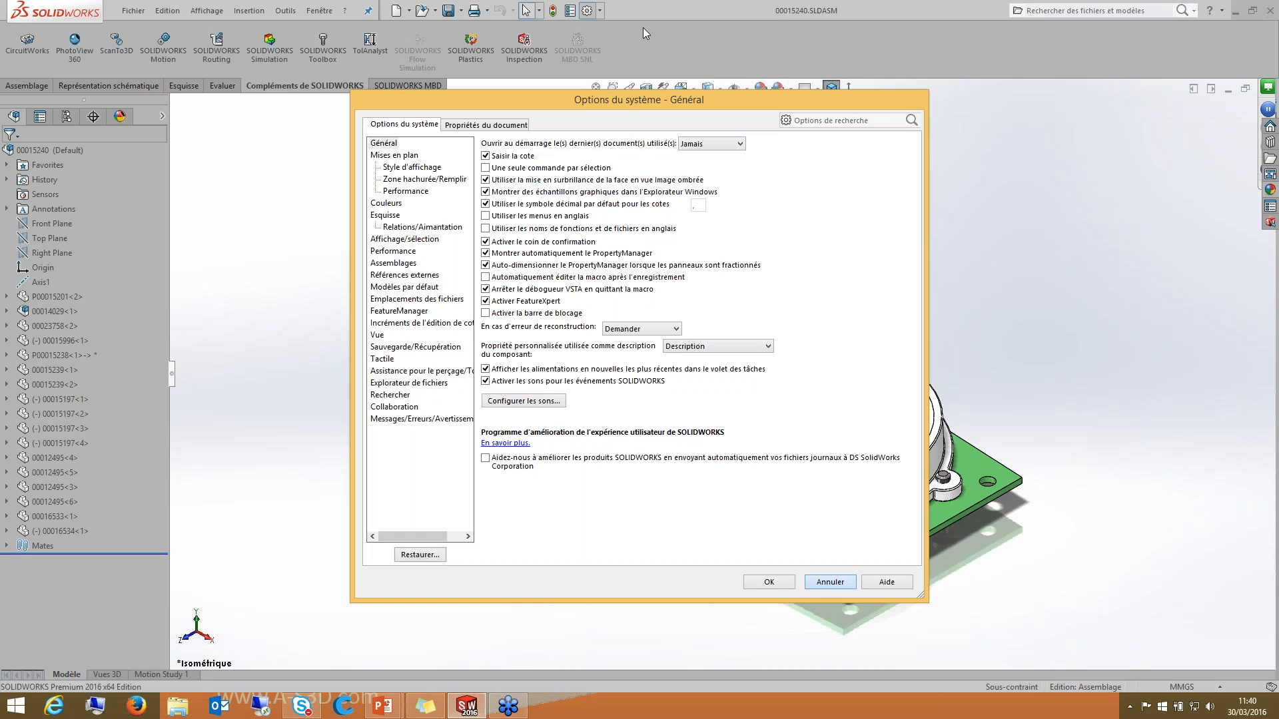
click(600, 10)
click(626, 45)
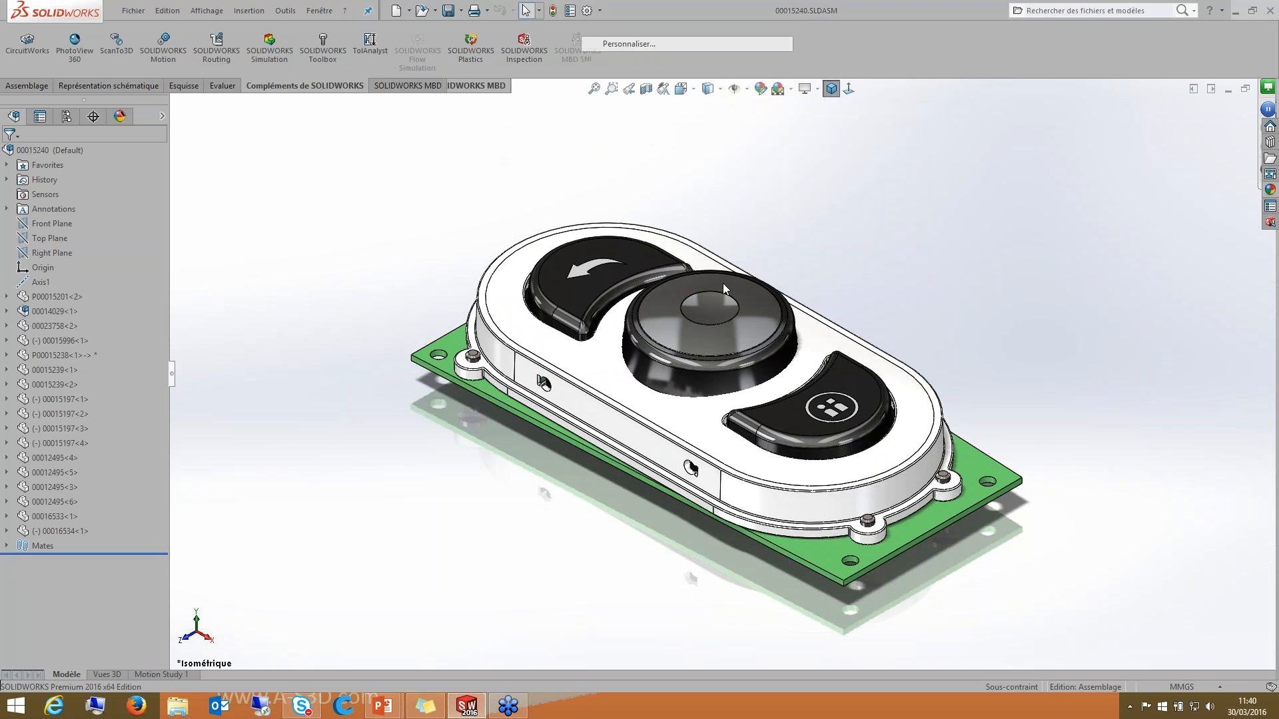
click(716, 238)
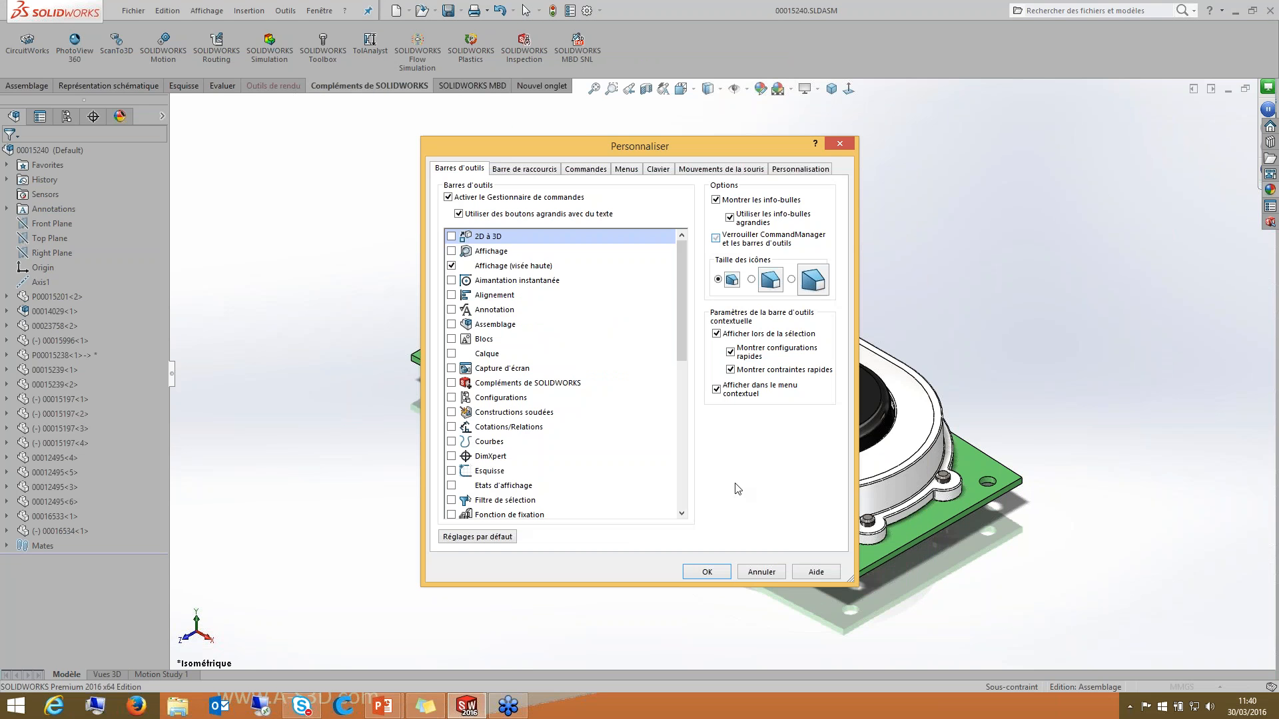
click(718, 573)
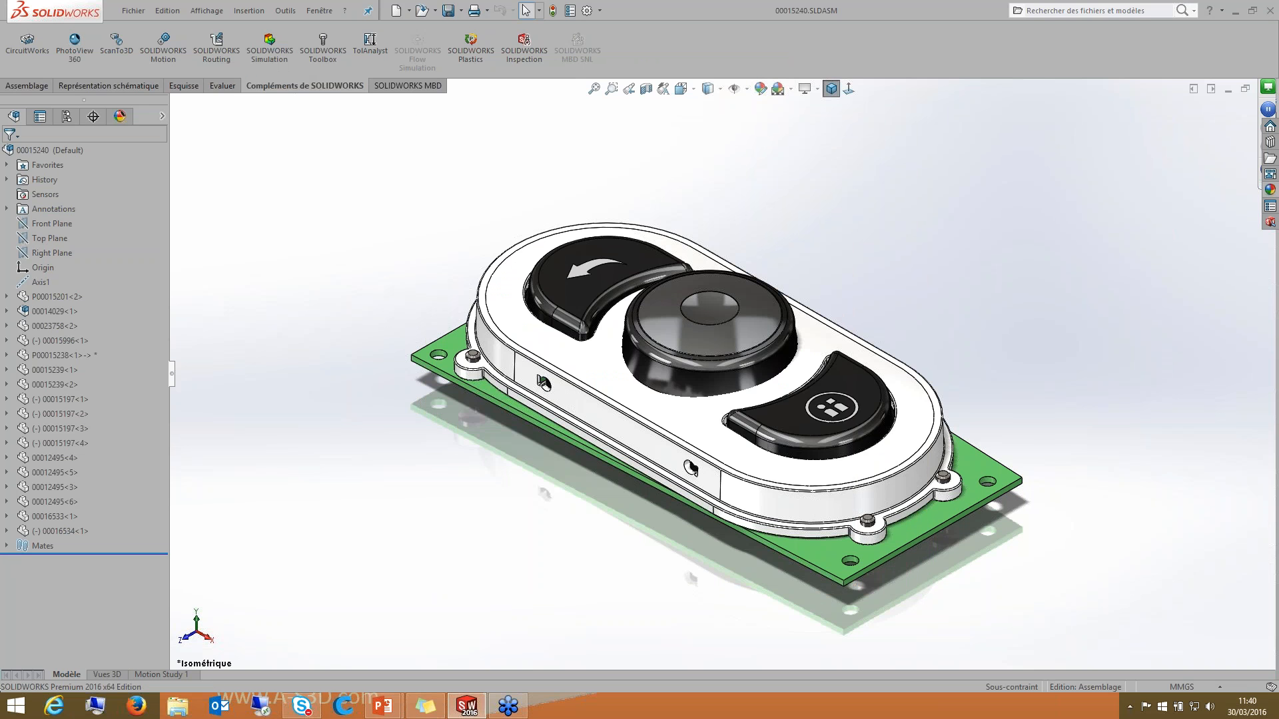
Step: Select the upper face of housing P00015201 and browse the sketches of its Loft3 feature in the selection breadcrumbs
middle_drag(691, 579, 658, 567)
scroll(613, 465, down, 1)
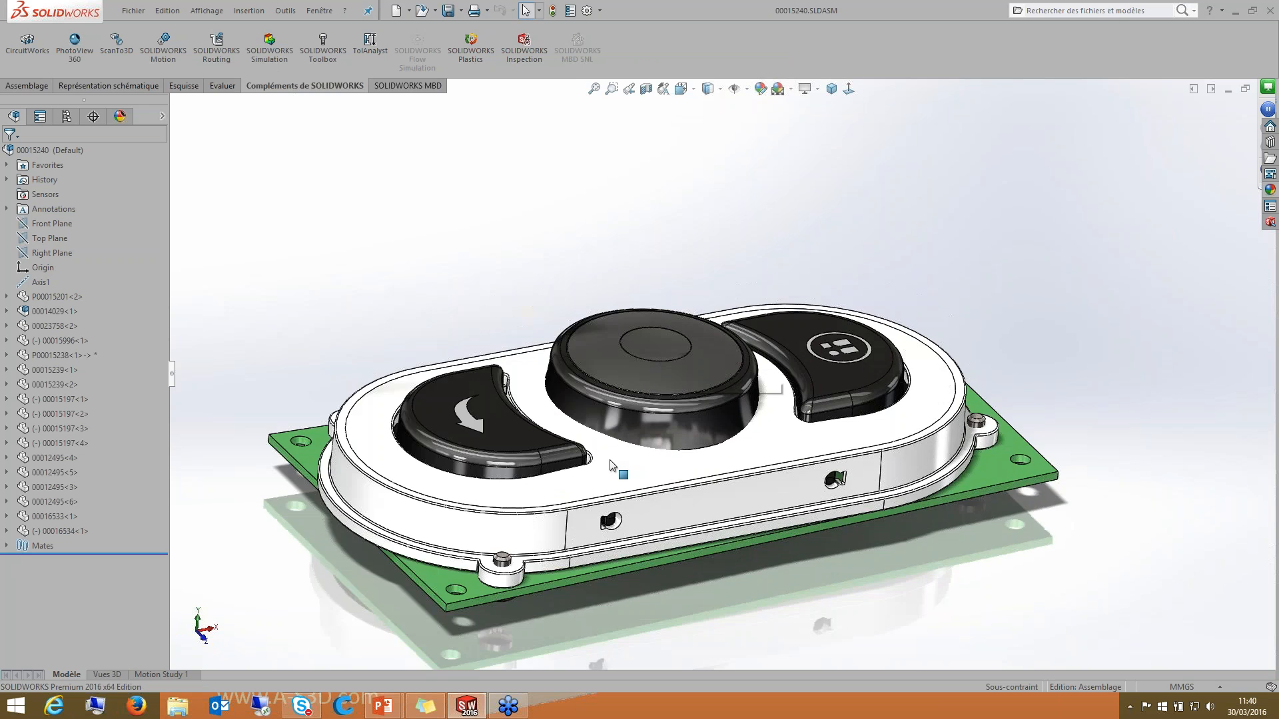
scroll(618, 463, up, 2)
scroll(630, 452, down, 2)
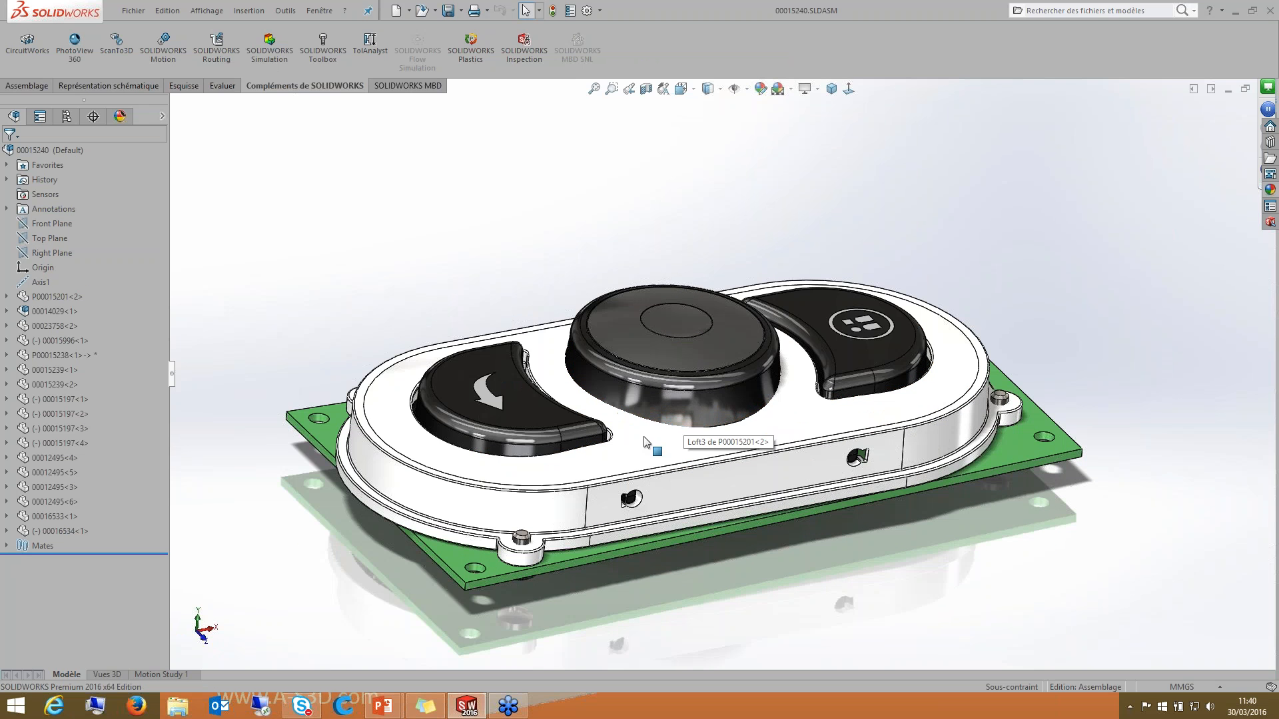
click(644, 438)
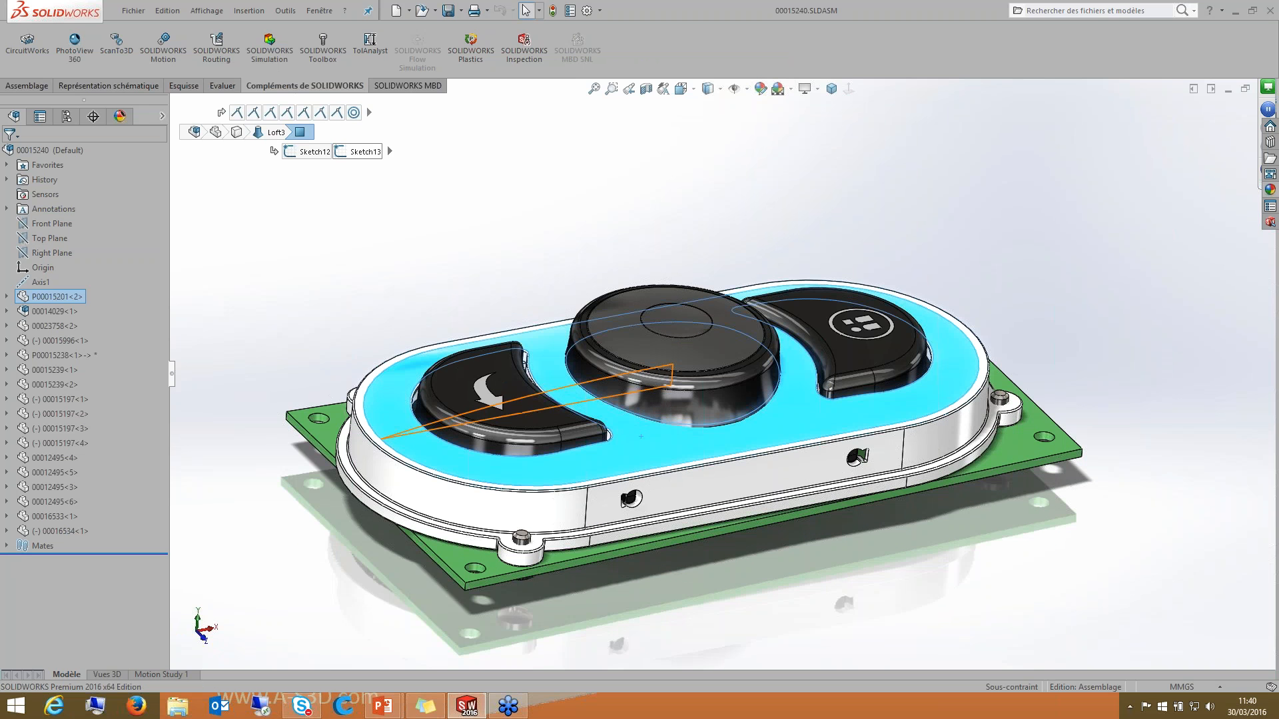
click(630, 446)
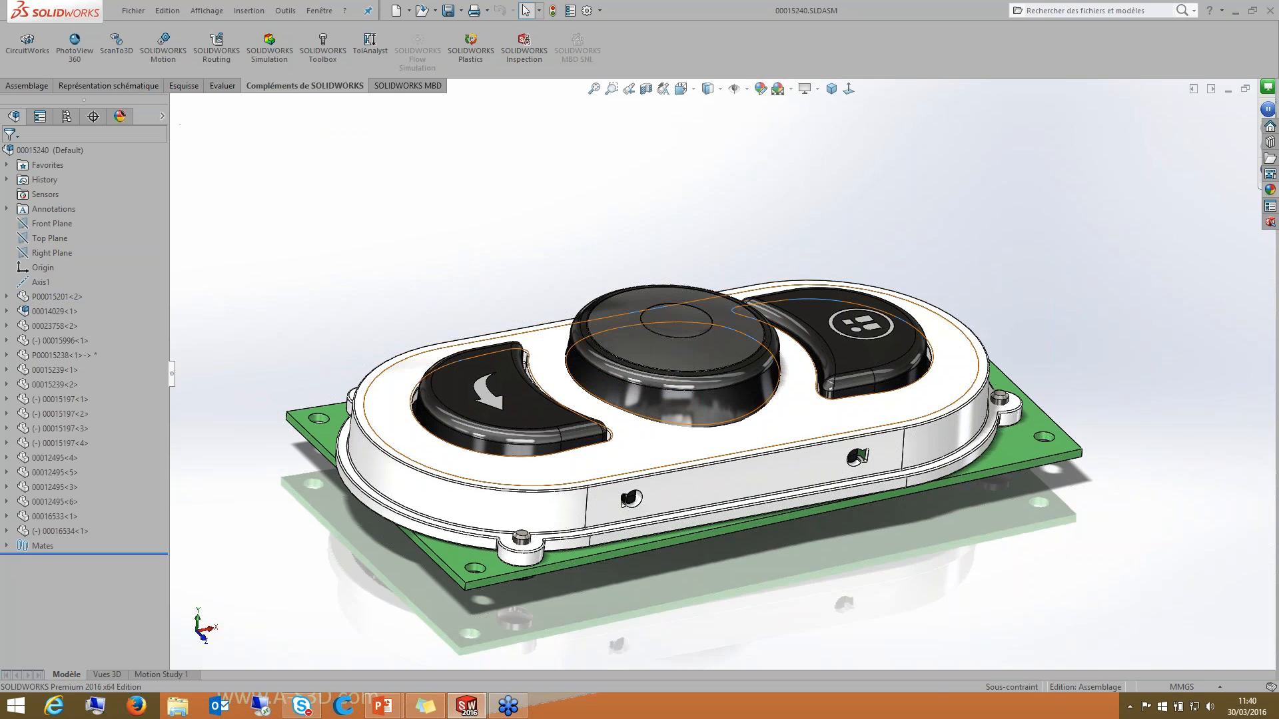
click(630, 446)
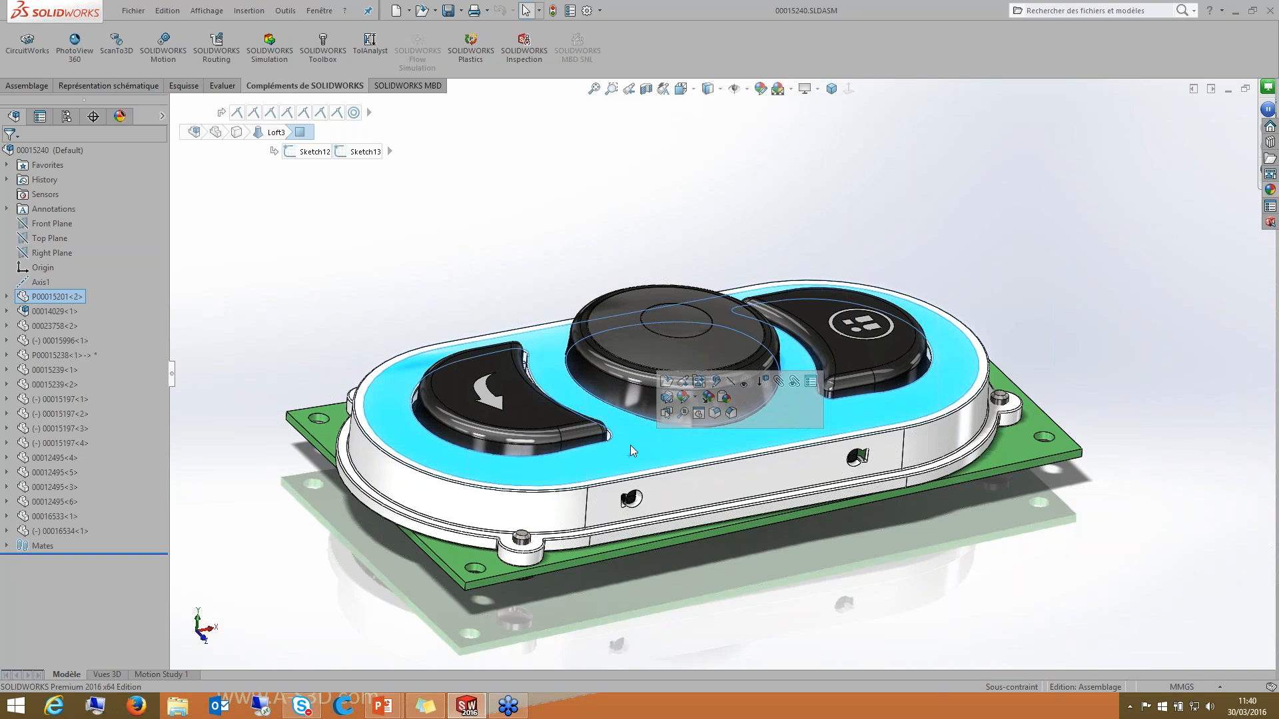
click(390, 152)
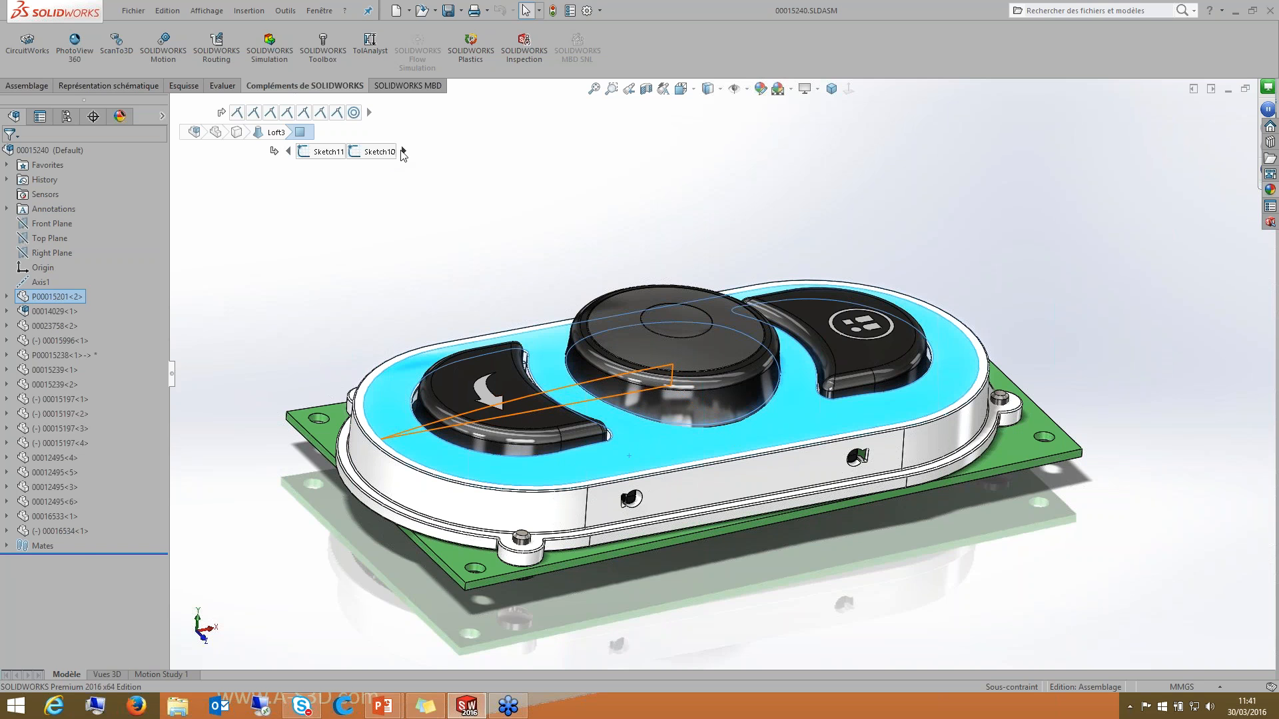
click(402, 152)
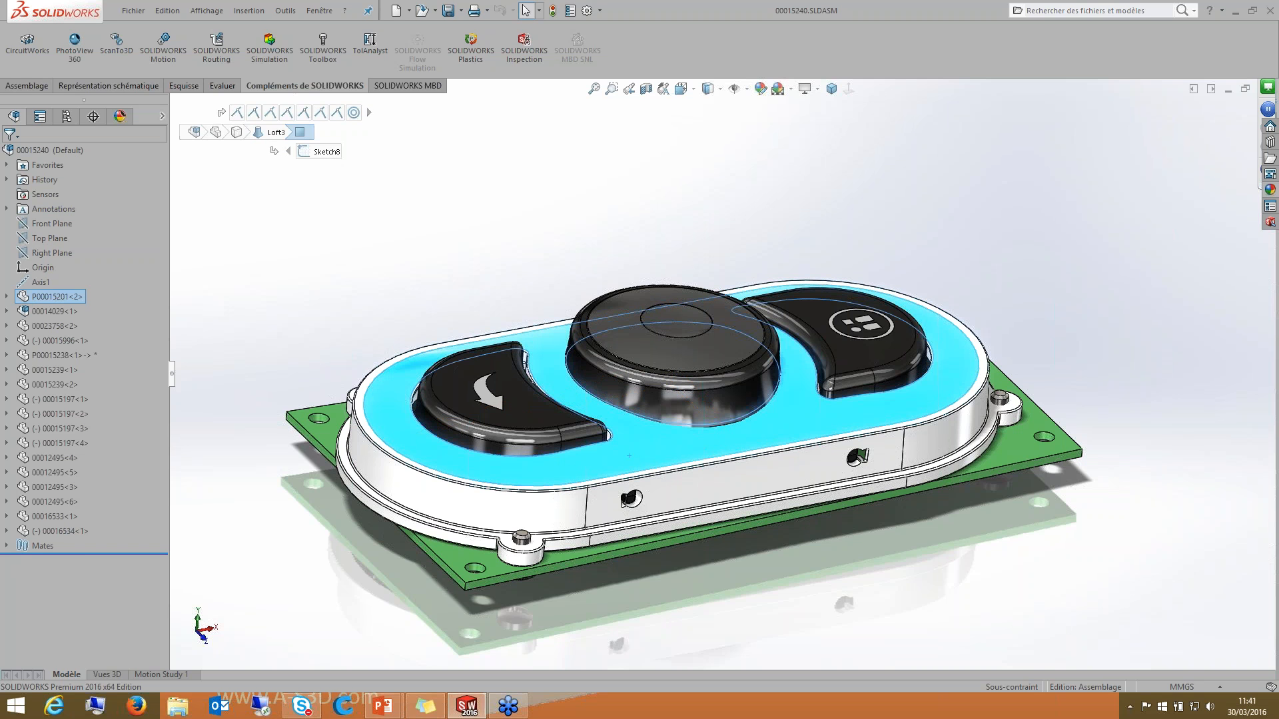
Step: Examine the breadcrumb levels of the selected face: the face itself, the Loft3 feature, the solid body and the top-level assembly
click(300, 132)
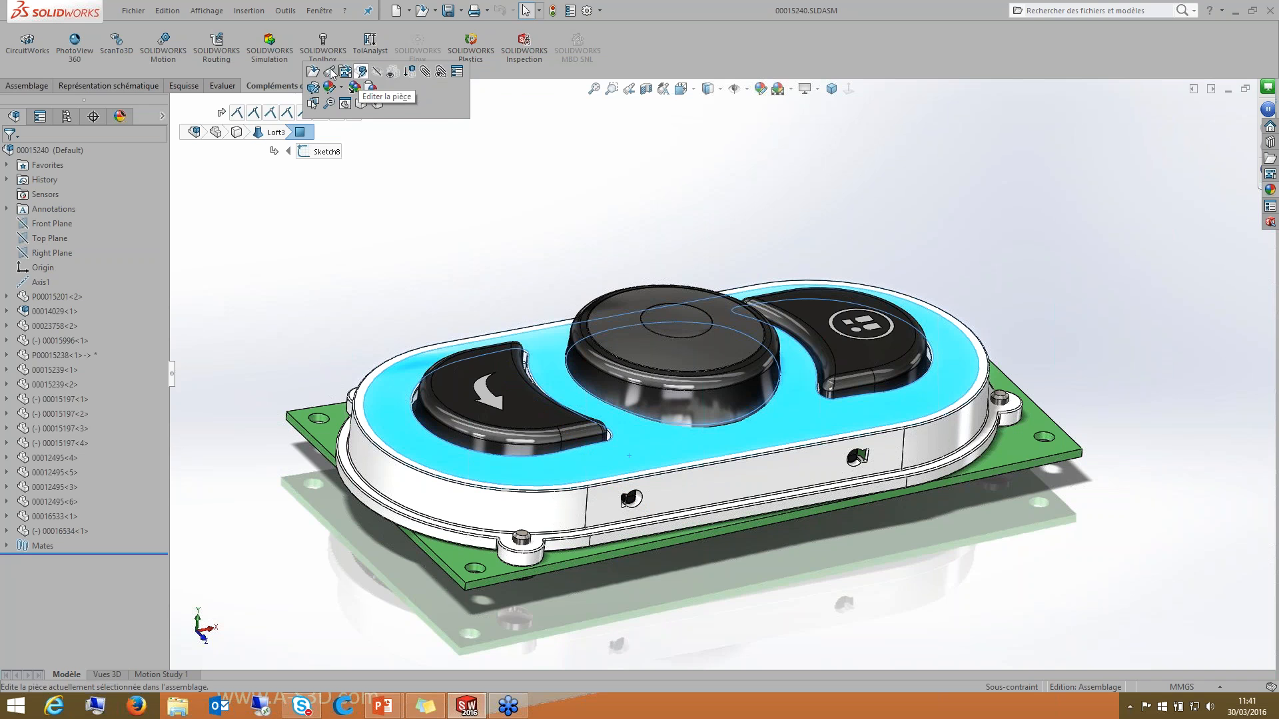
click(274, 134)
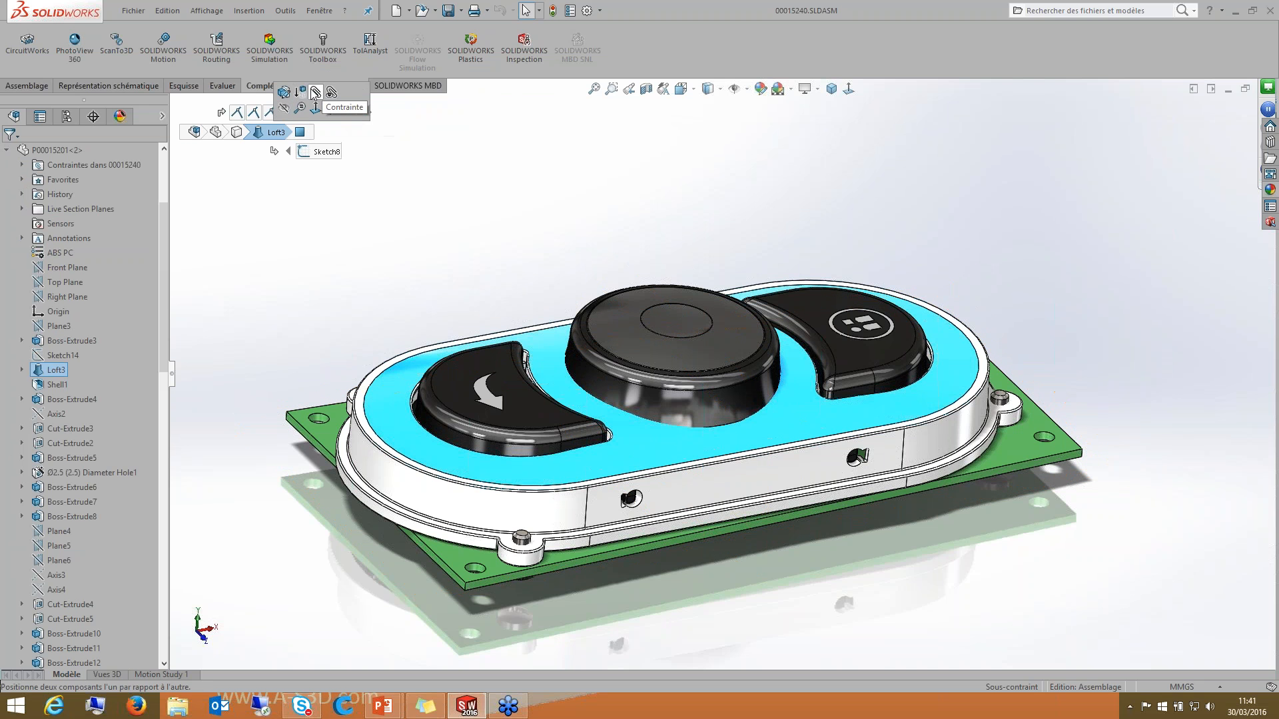
click(236, 133)
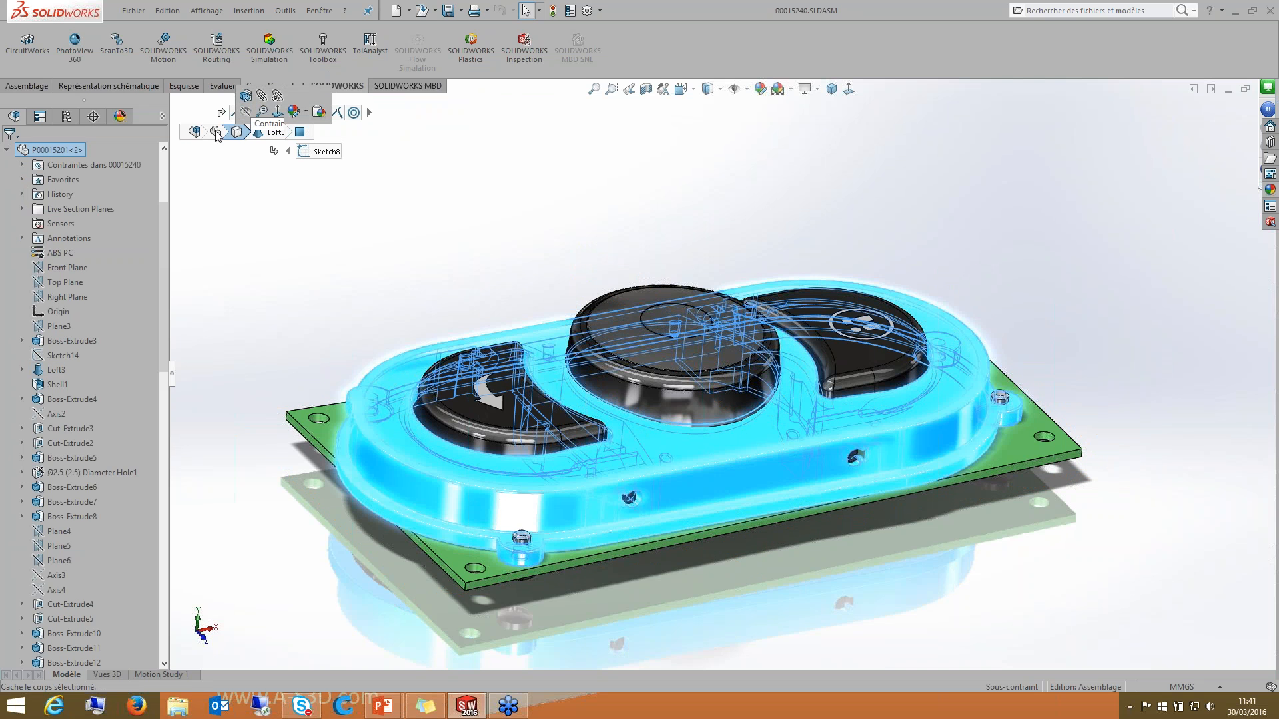
click(194, 131)
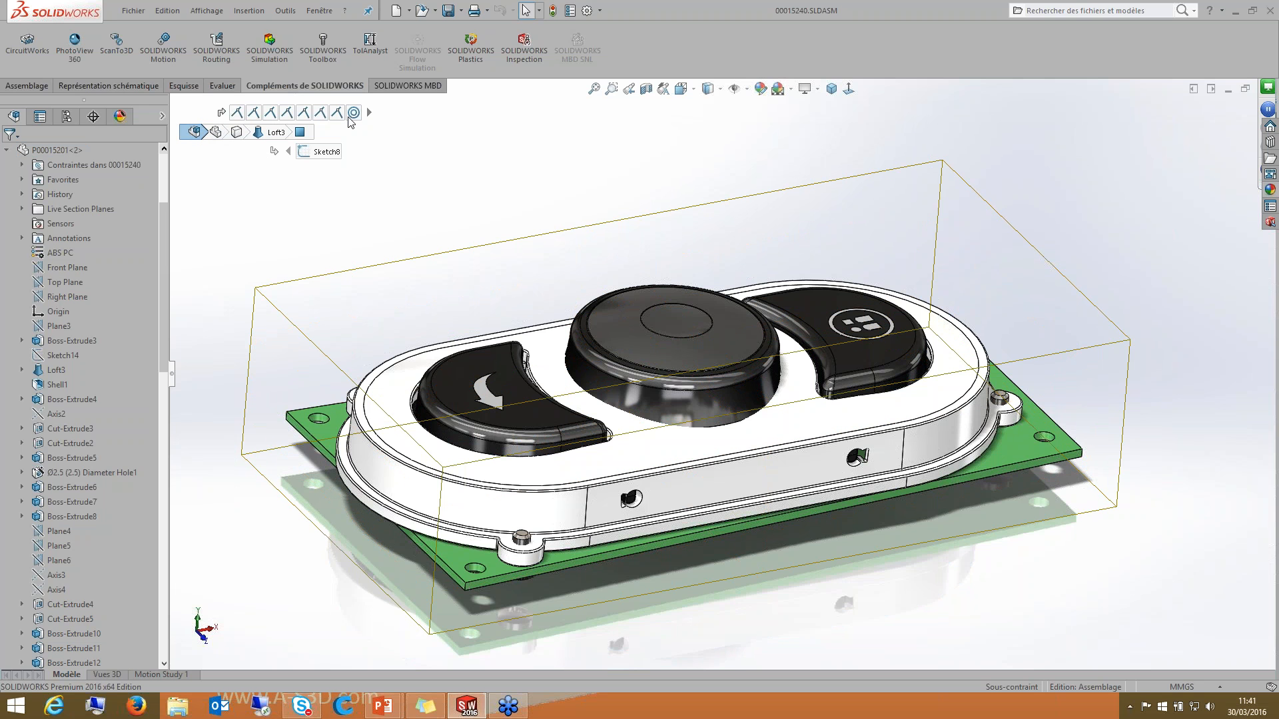
Step: Select the upper face of housing P00015201, preview the sketches behind its Loft3 feature in the breadcrumbs and clear the selection
click(554, 370)
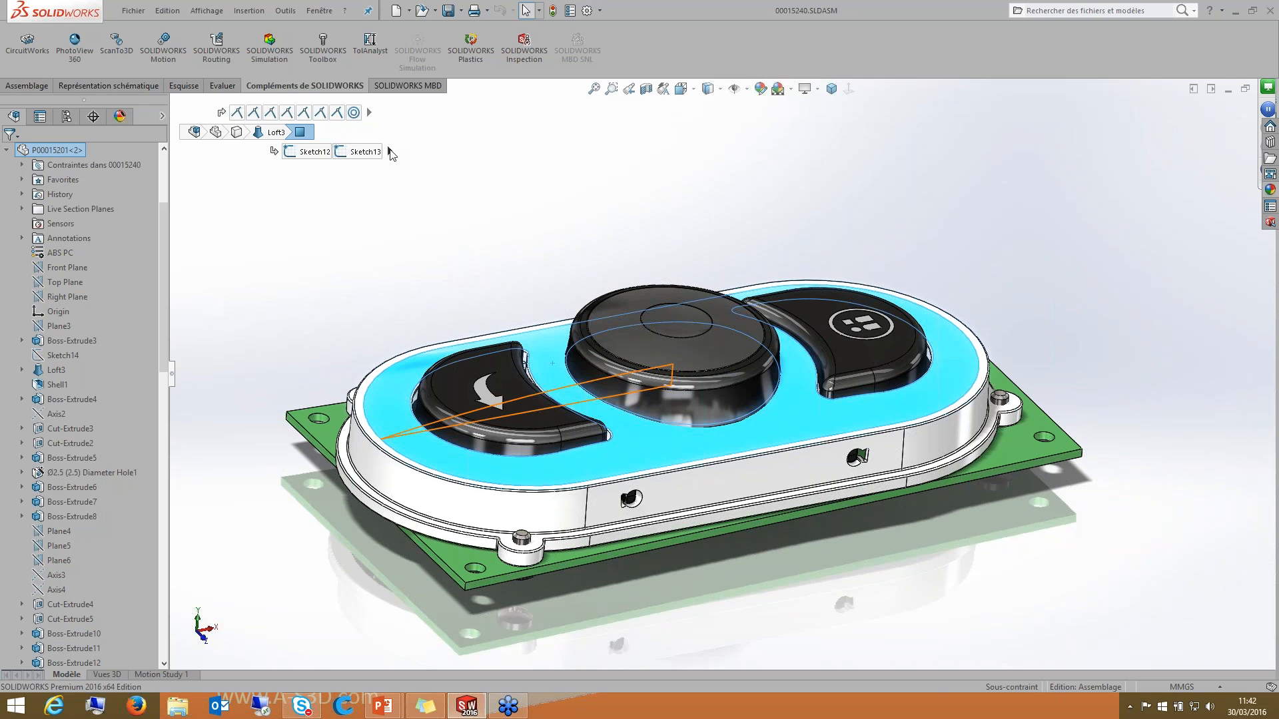
click(390, 151)
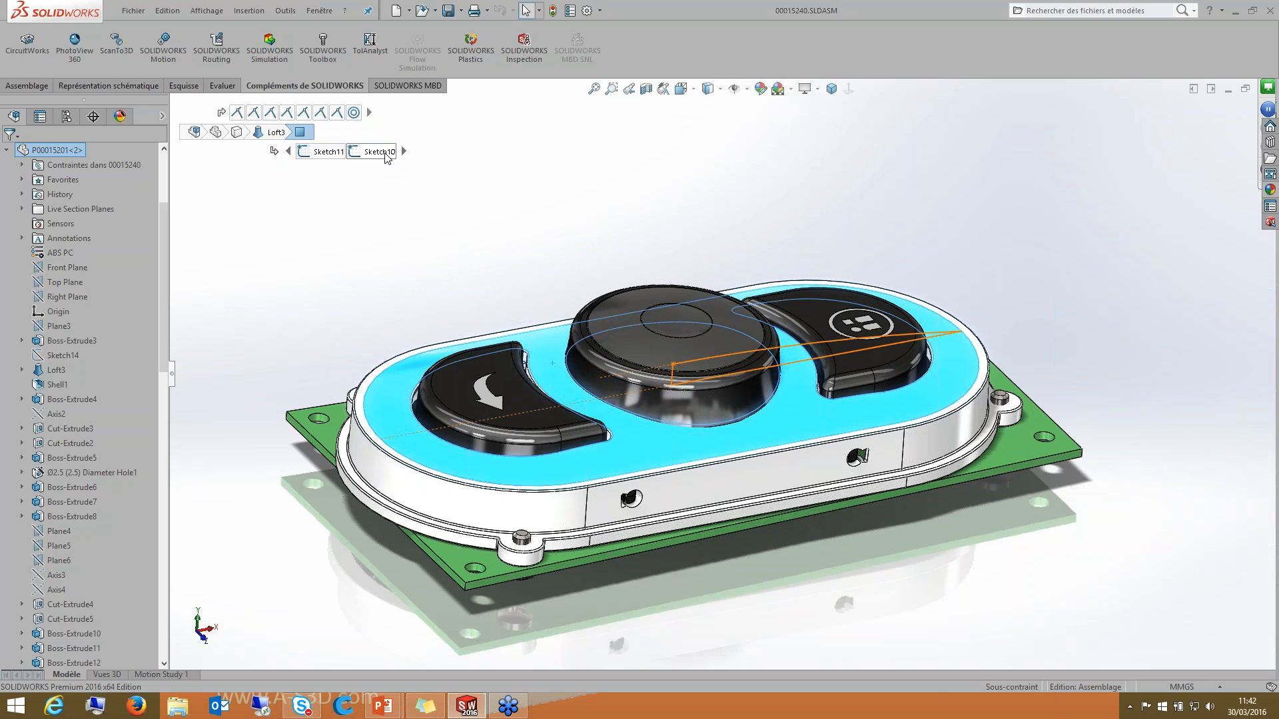
middle_drag(401, 145, 792, 465)
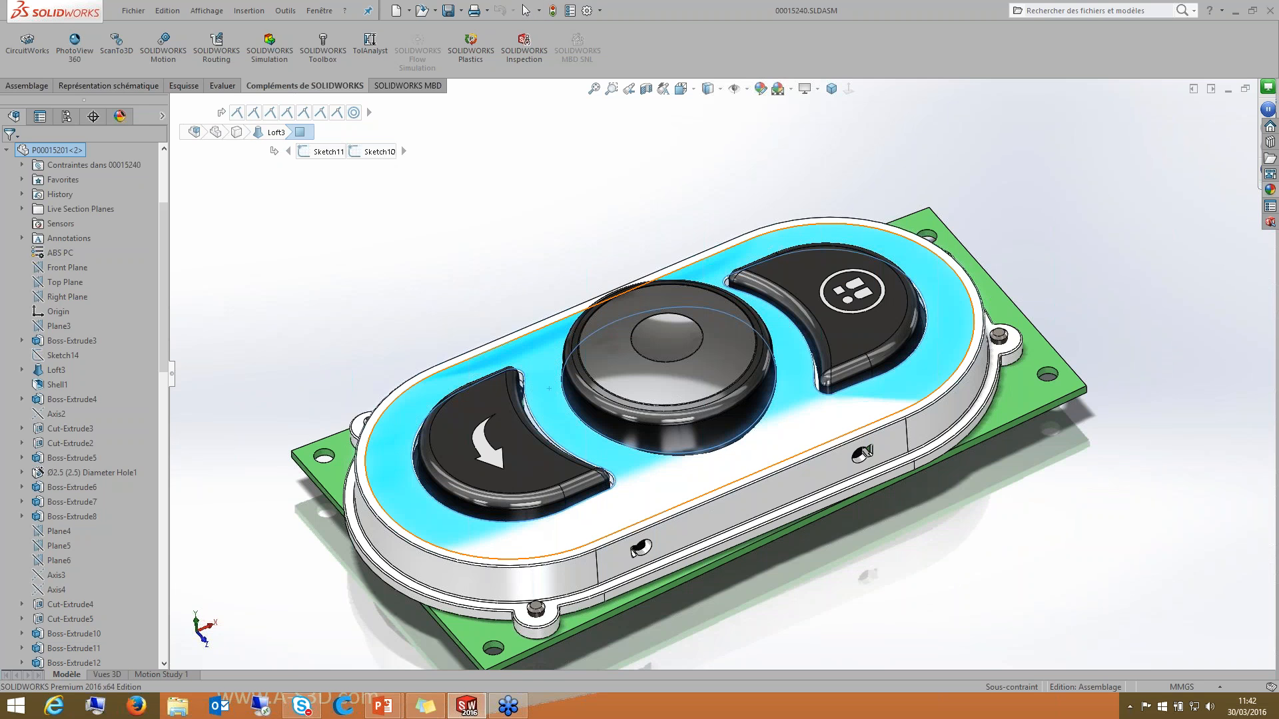
key(Escape)
middle_drag(673, 373, 611, 340)
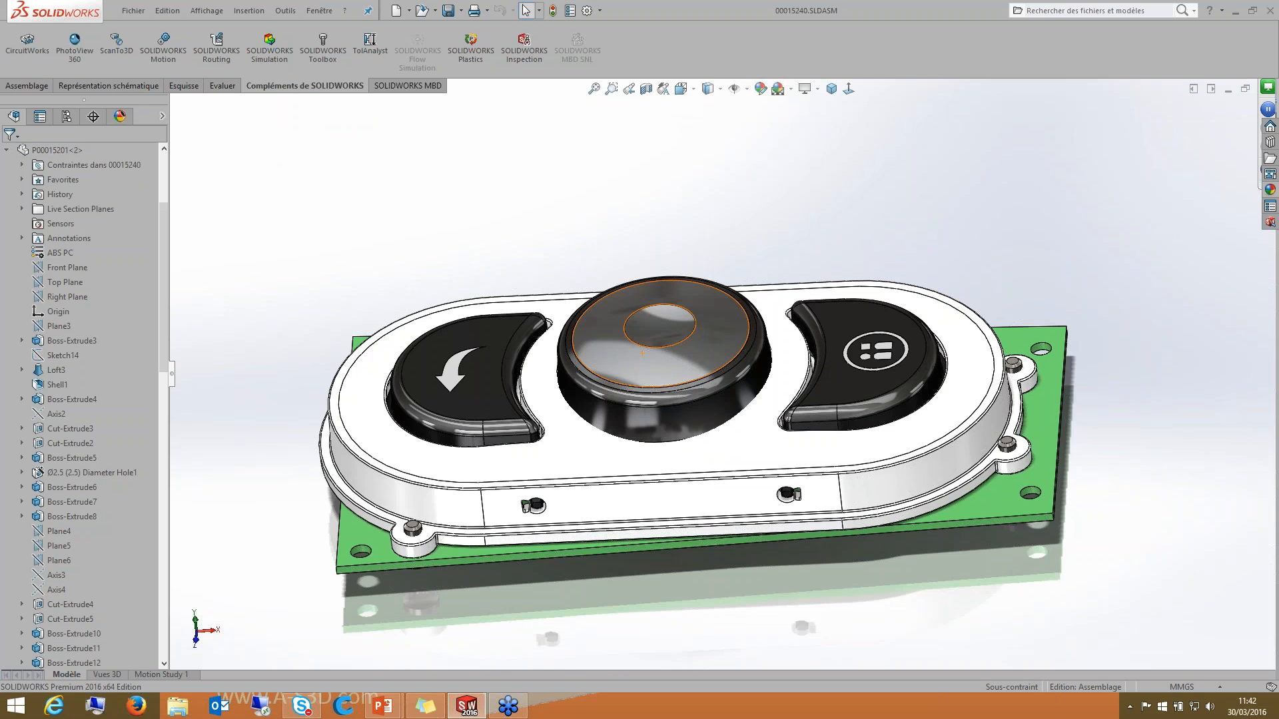
middle_drag(610, 339, 656, 301)
Step: Reselect the housing's upper face and open Sketch10 of Loft3 for editing from the selection breadcrumbs
click(554, 366)
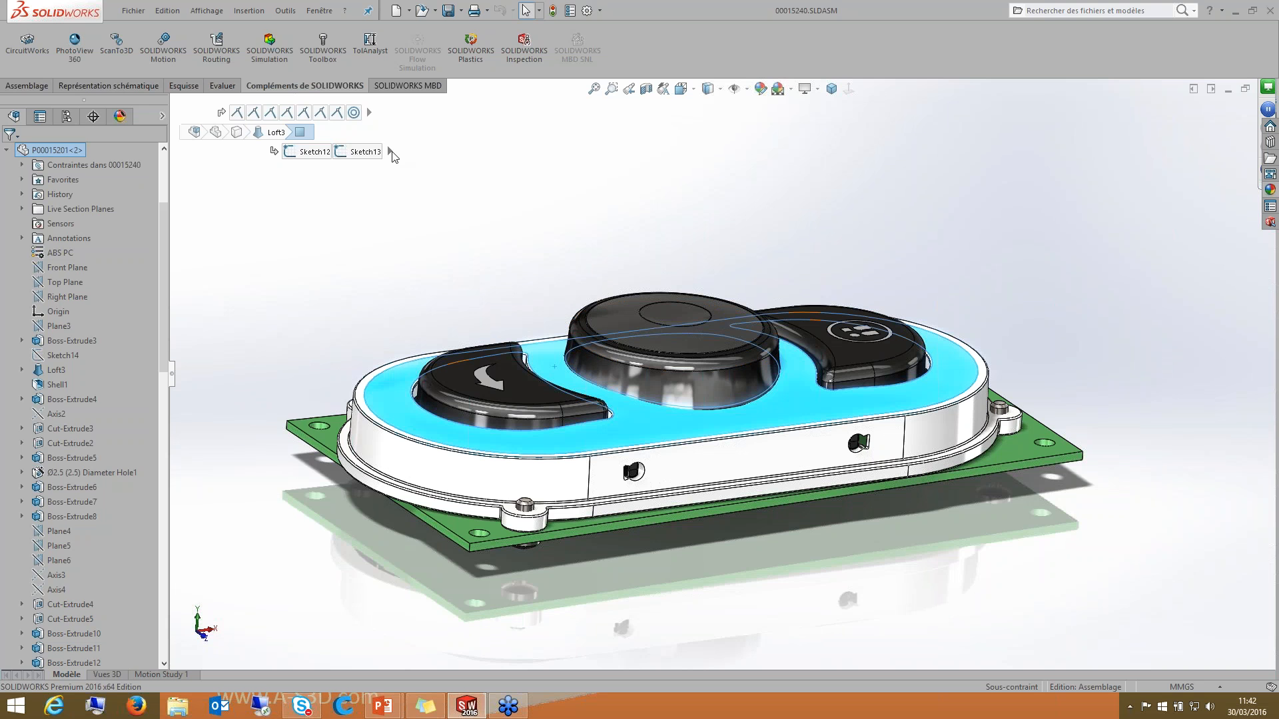
click(390, 152)
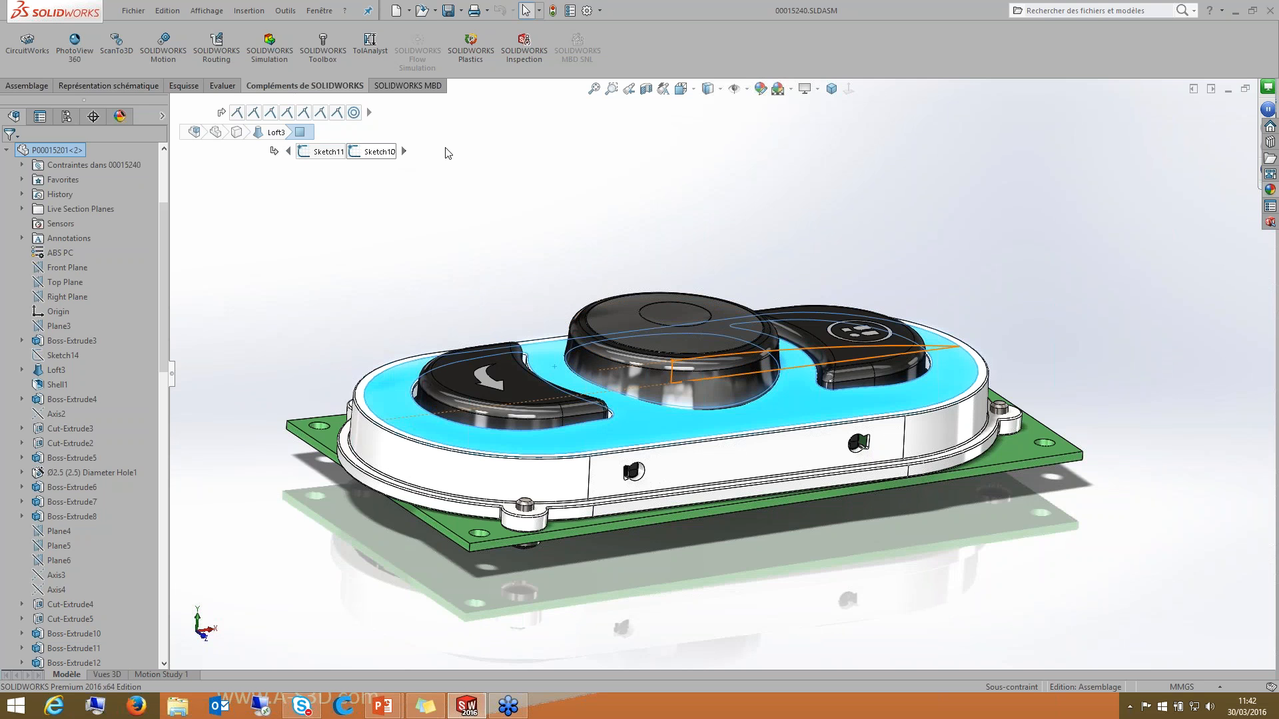
click(367, 153)
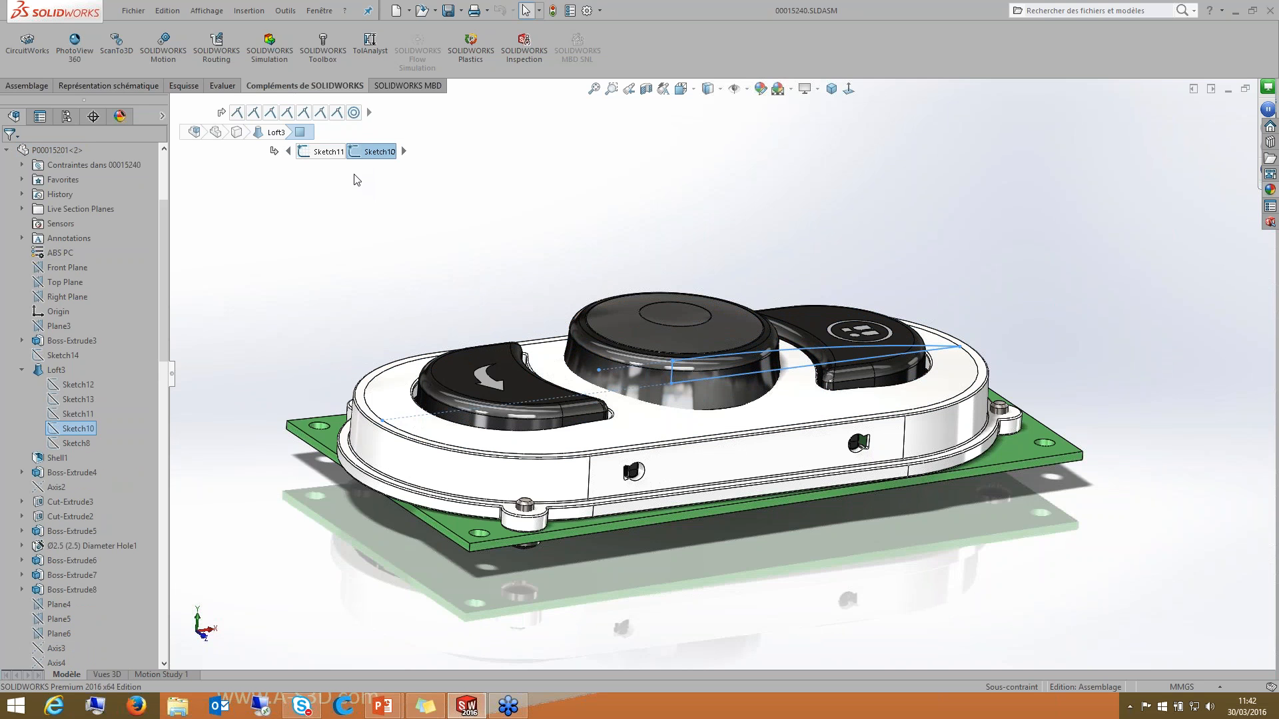
mouse_move(379, 131)
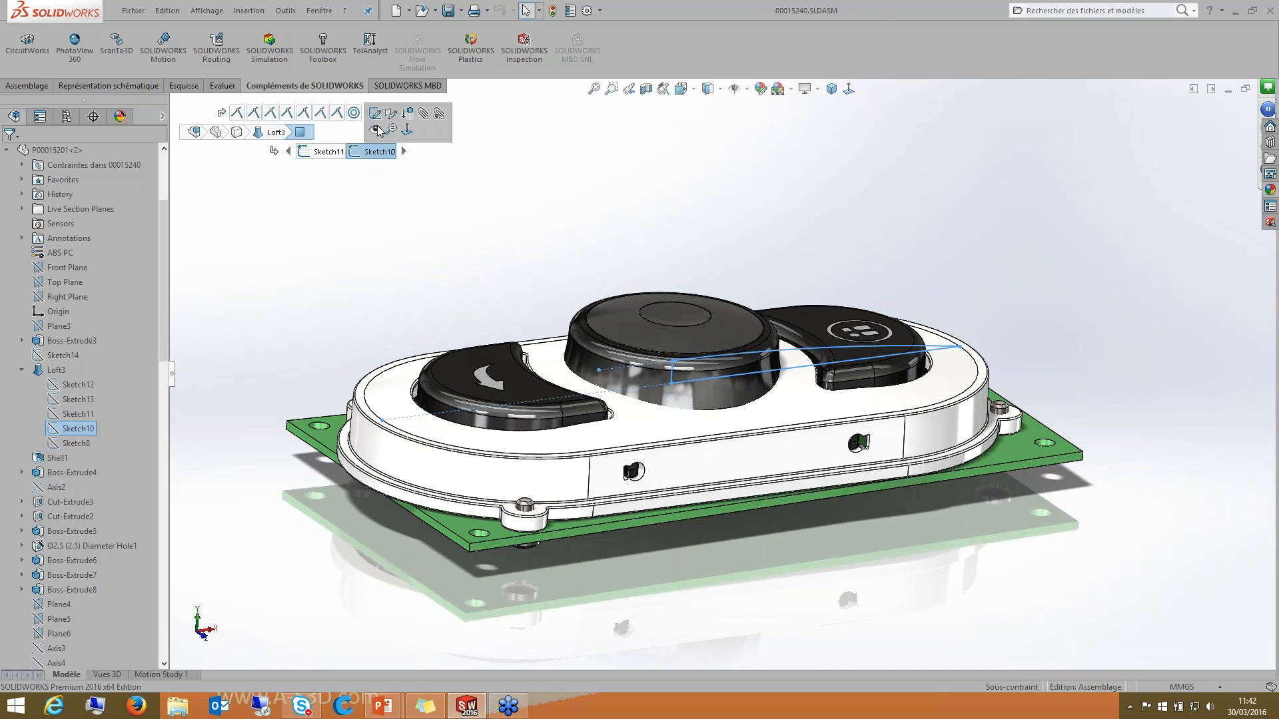
click(376, 129)
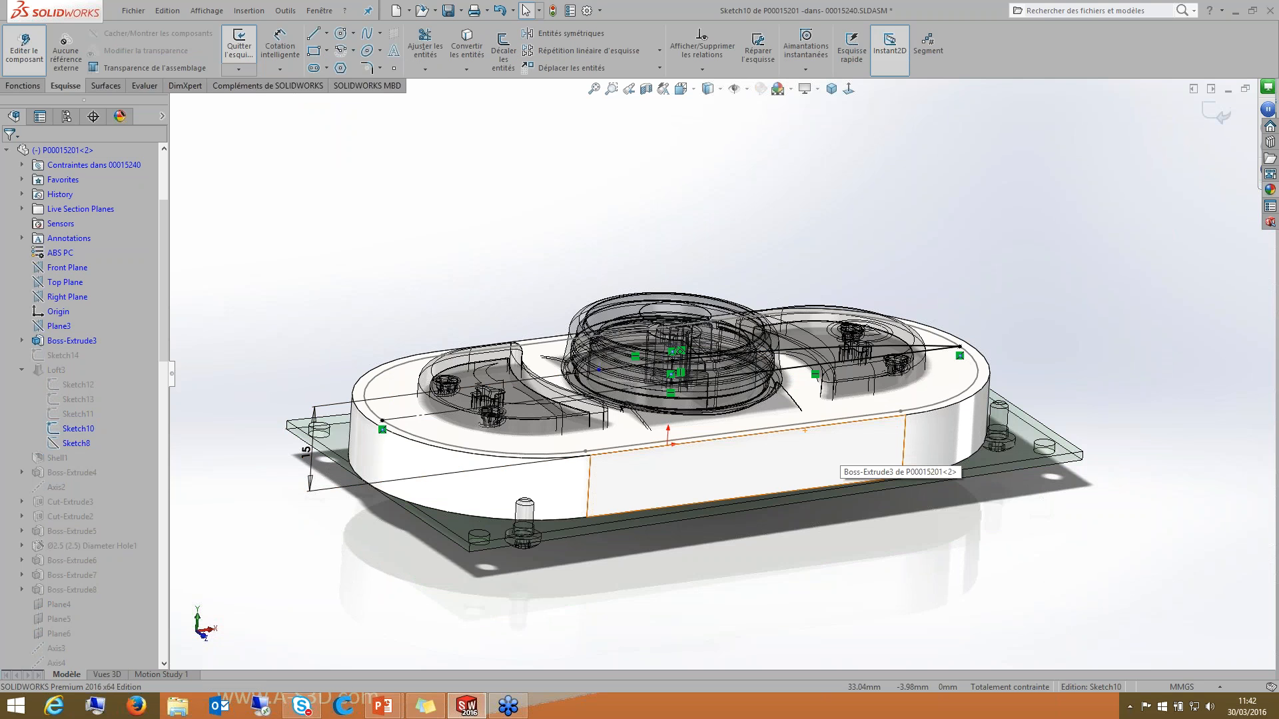
Step: Set the 15 mm height dimension in Sketch10 to 17 mm and exit the sketch, accepting the change
click(311, 458)
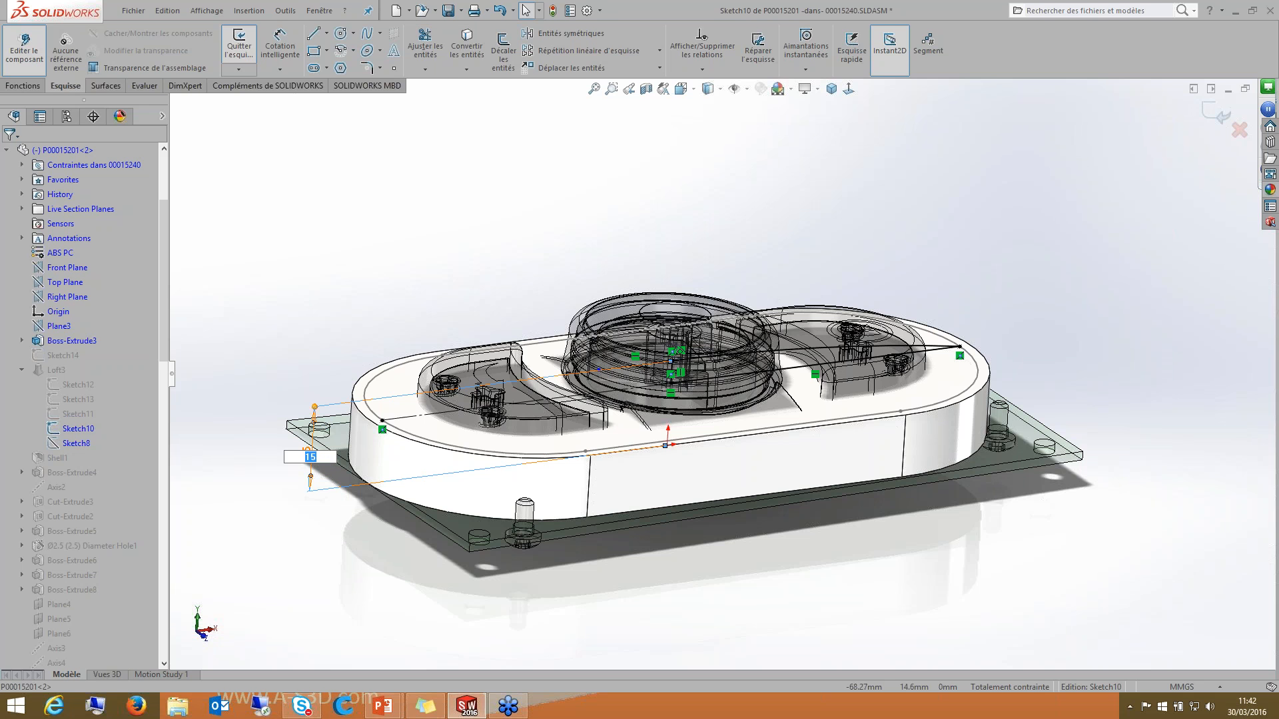
drag(314, 407, 293, 399)
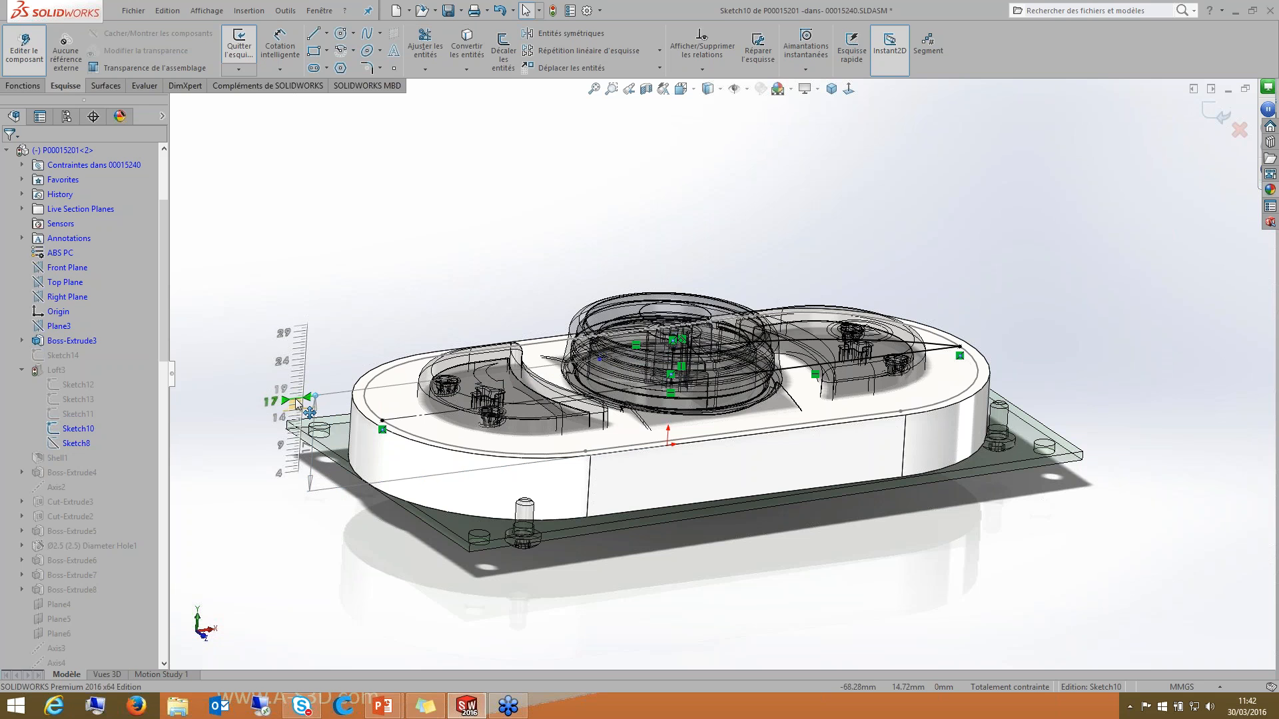
drag(295, 400, 295, 400)
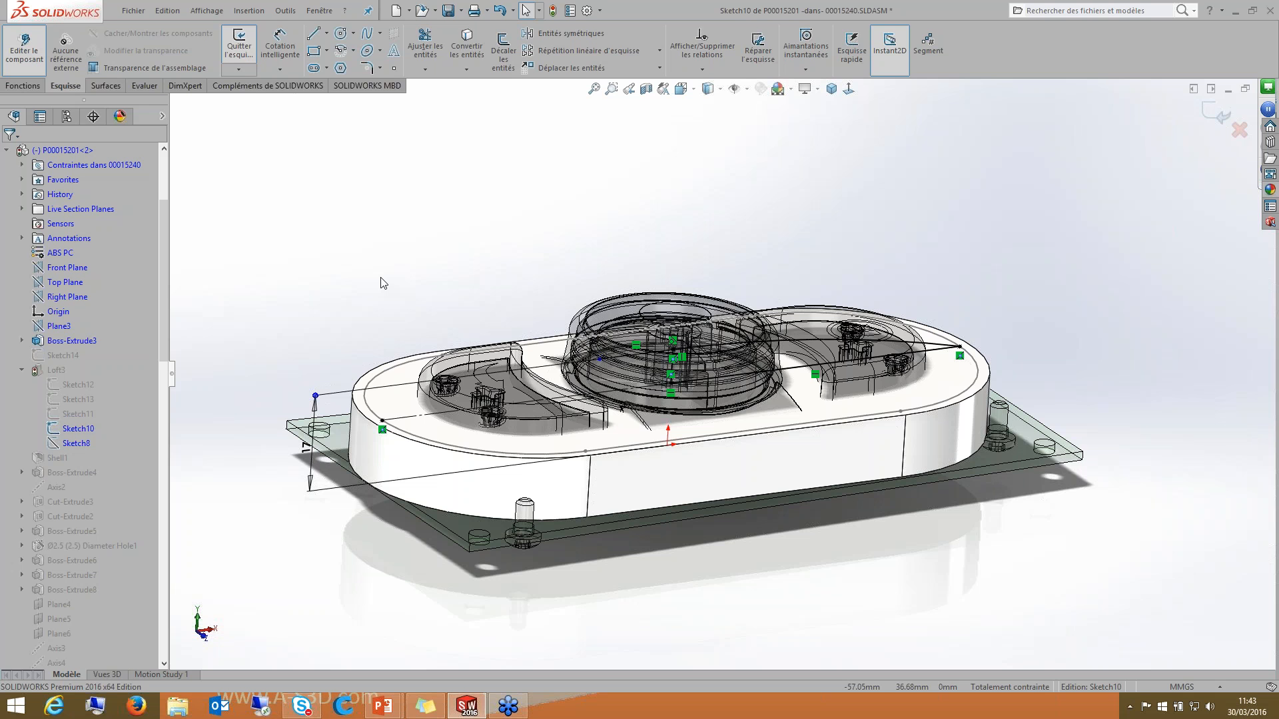
key(d)
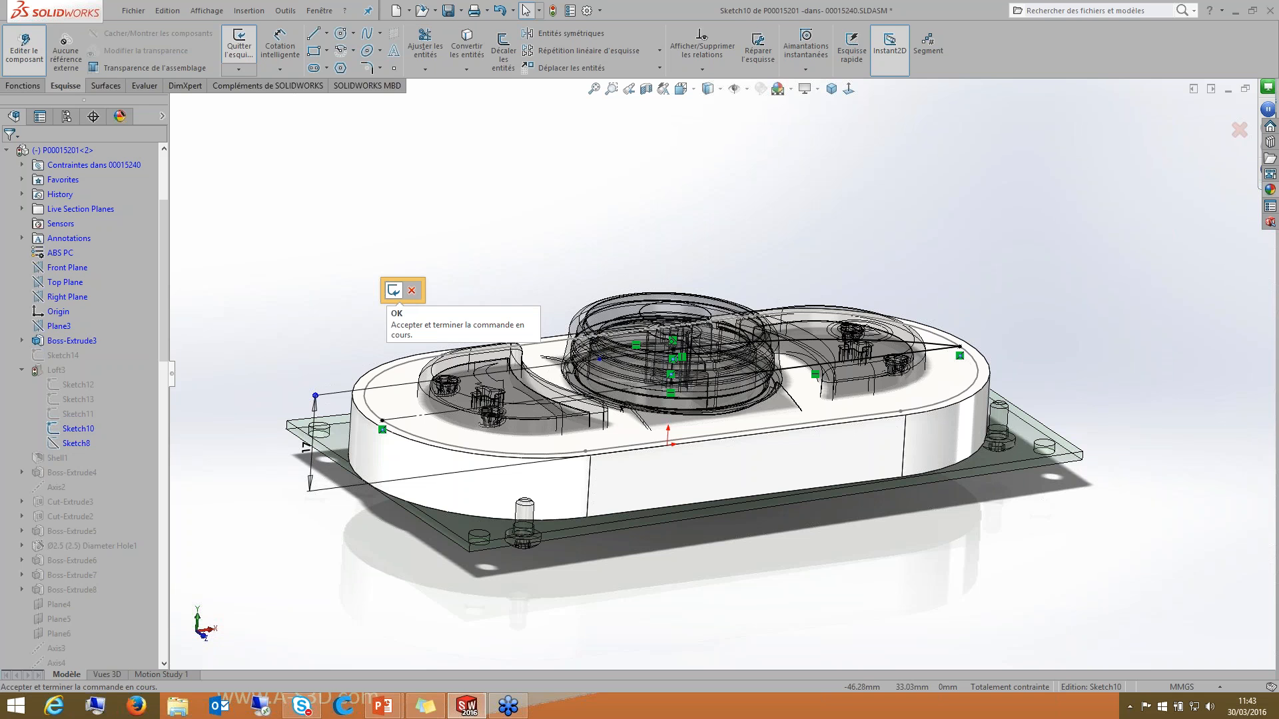
click(393, 290)
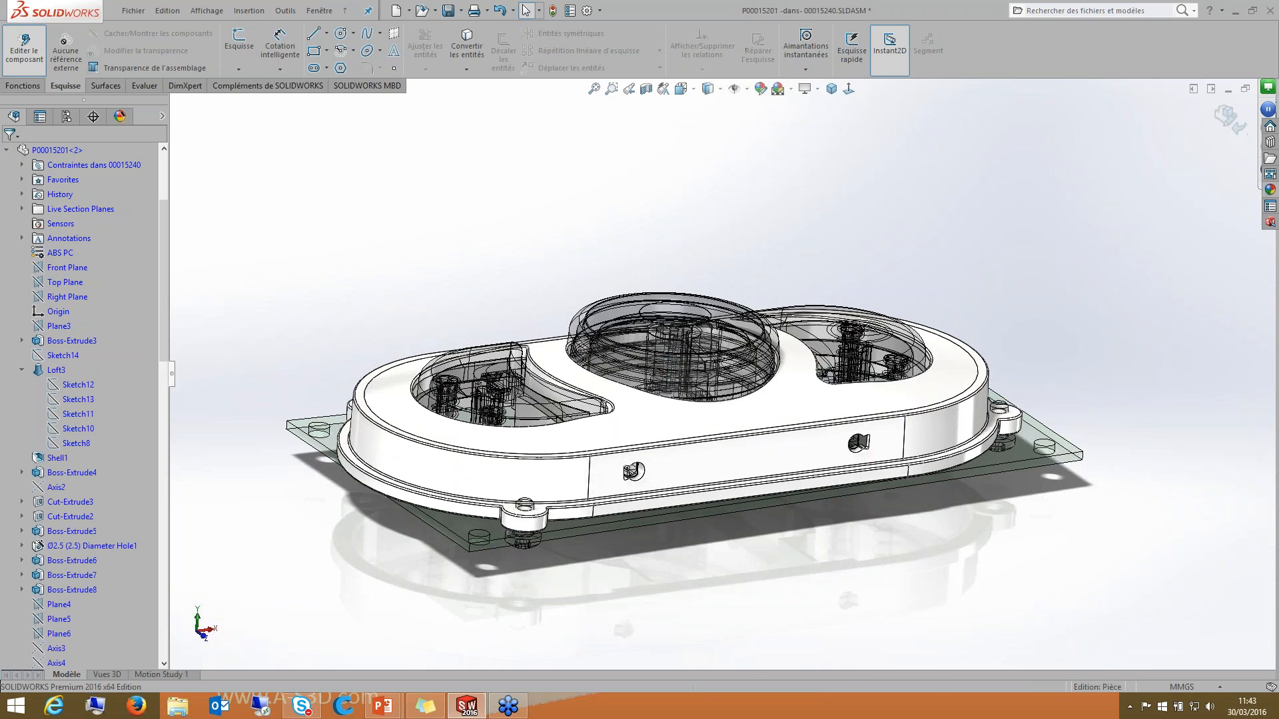
Step: Finish editing the housing component in context and return to the assembly
middle_drag(508, 275, 409, 301)
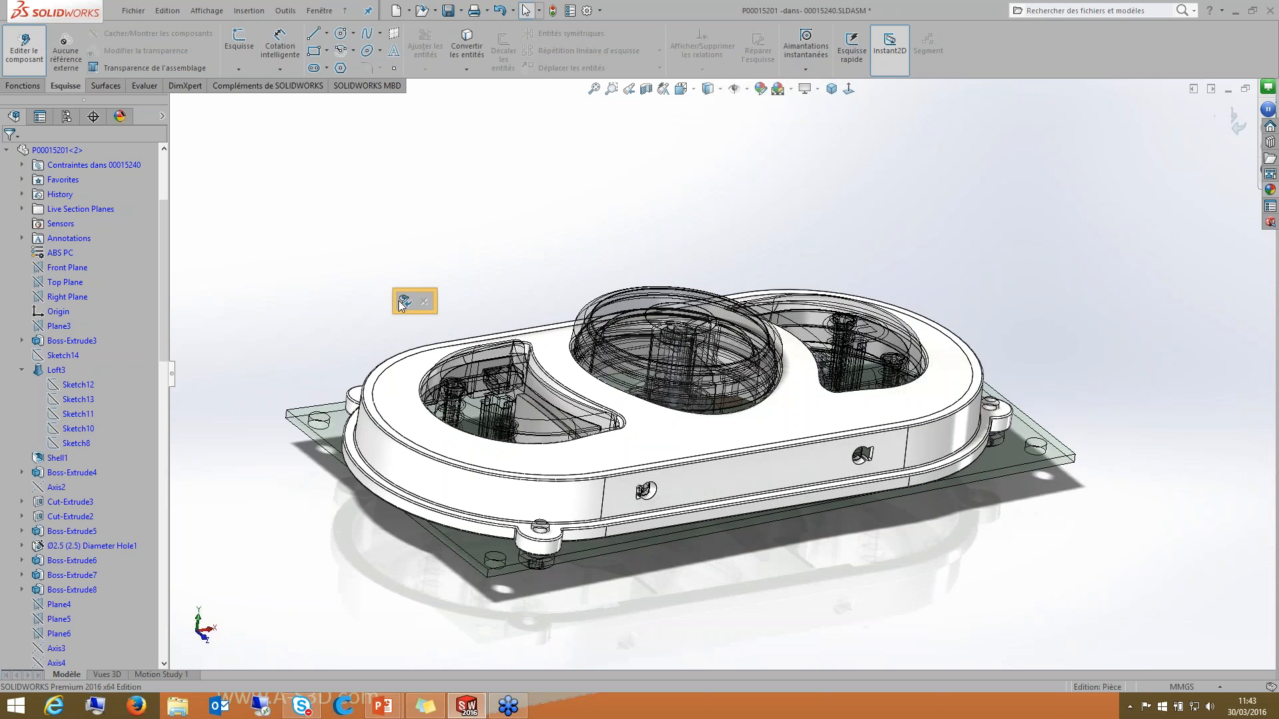
click(404, 302)
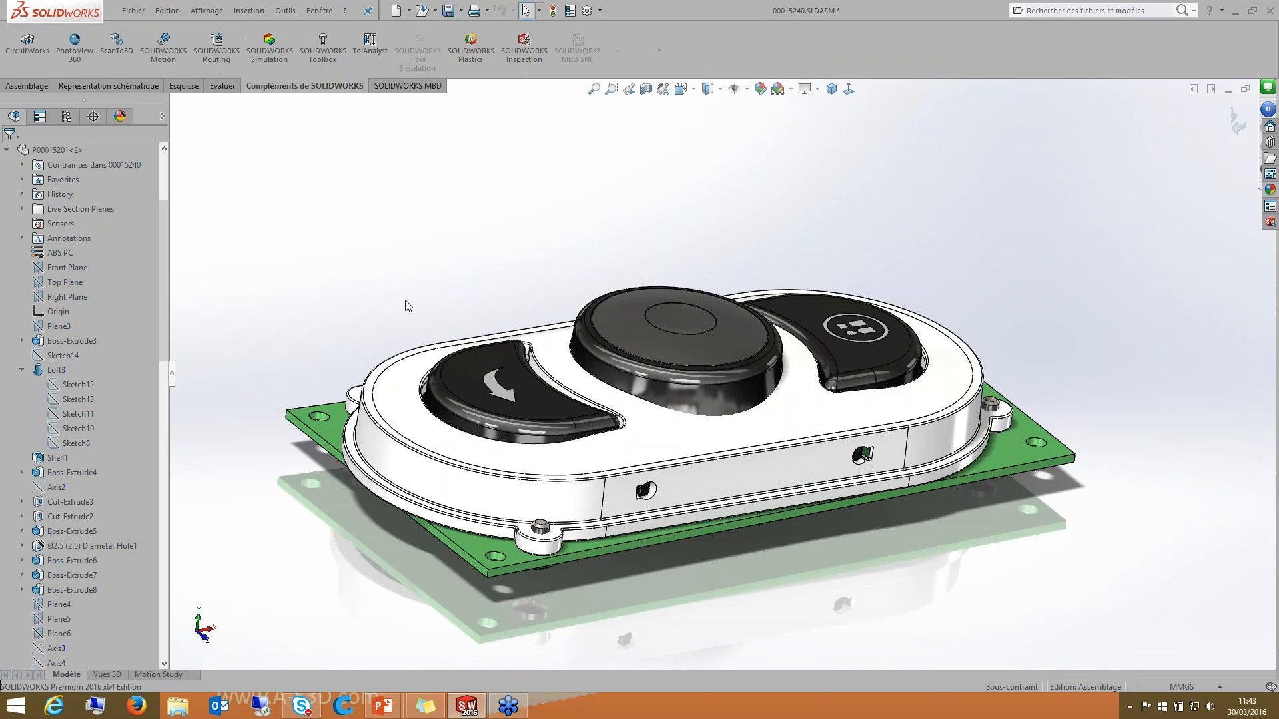
middle_drag(460, 265, 379, 288)
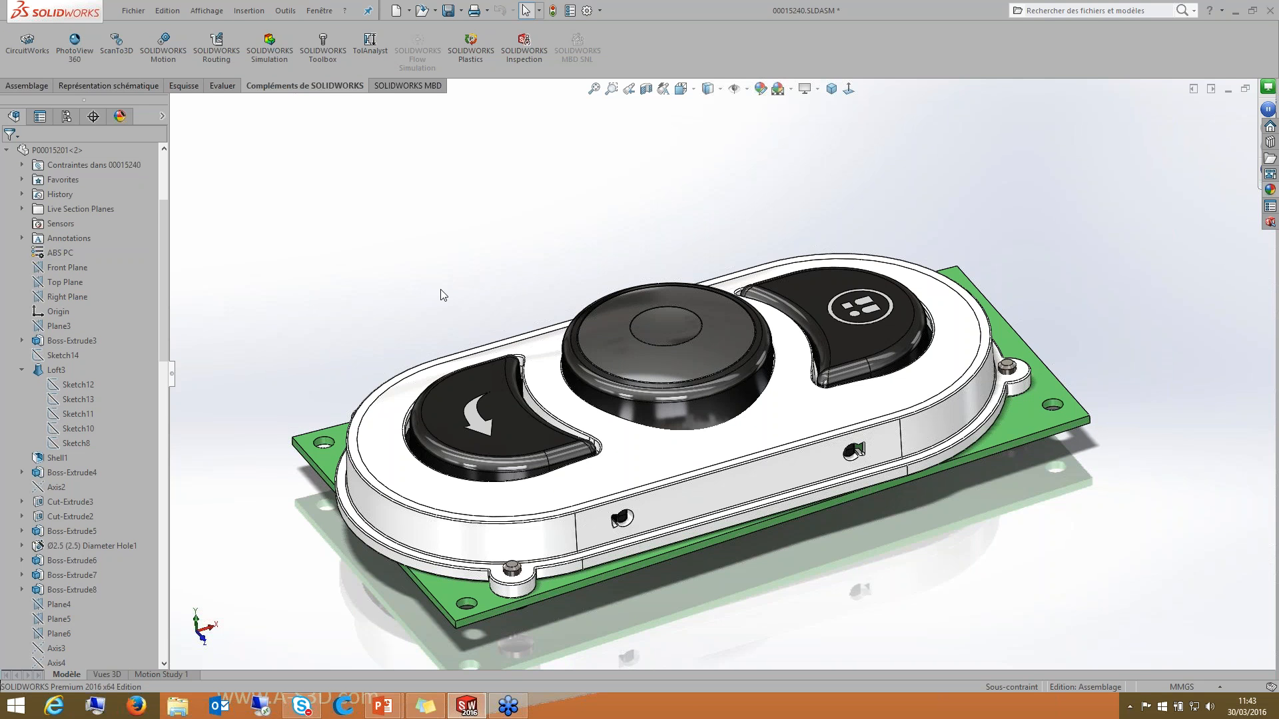
Step: Call up the assembly's shortcut bar beside the model
key(s)
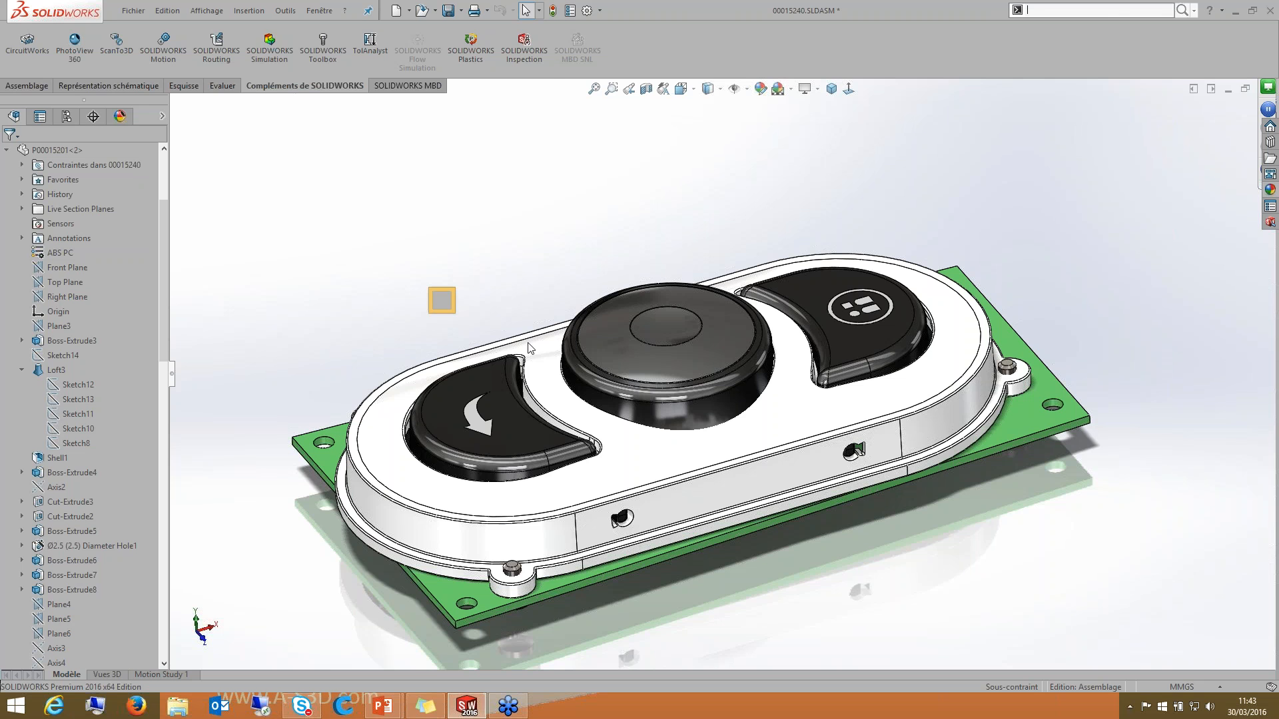
right_click(528, 347)
click(443, 281)
text(s)
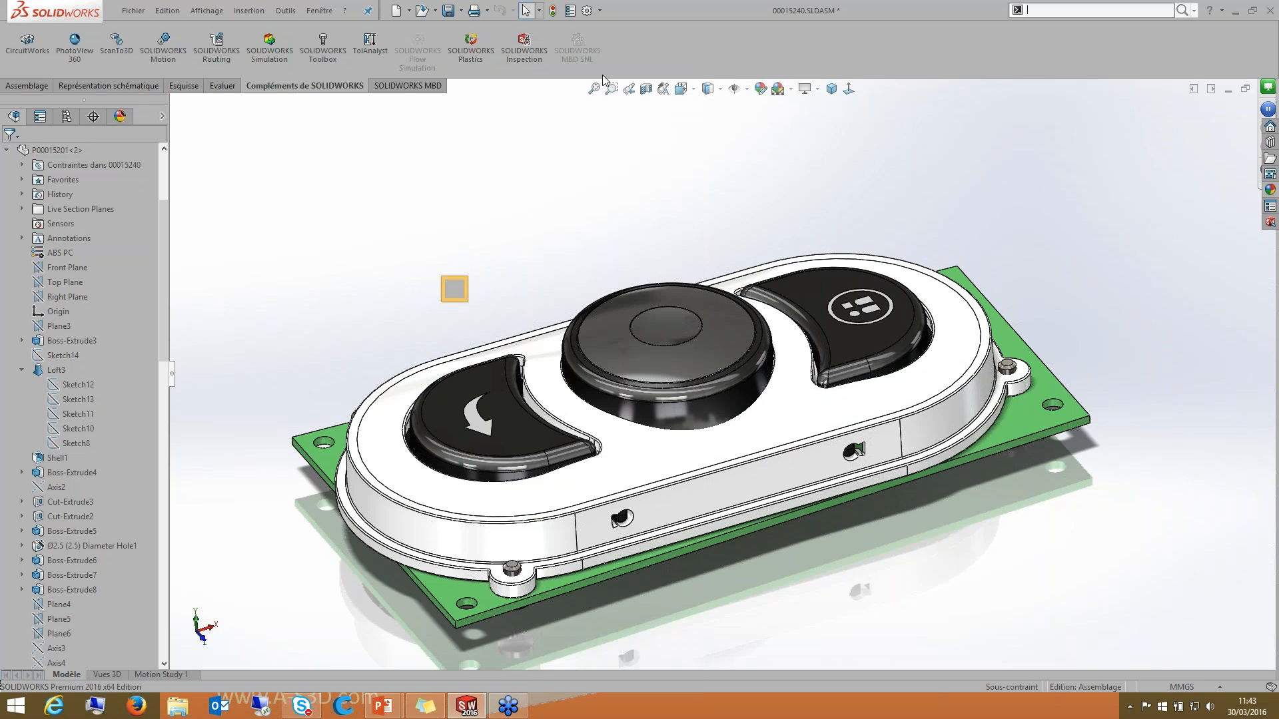
Step: Open the shortcut bar customization settings and compare the part, assembly and drawing shortcut bars
click(641, 8)
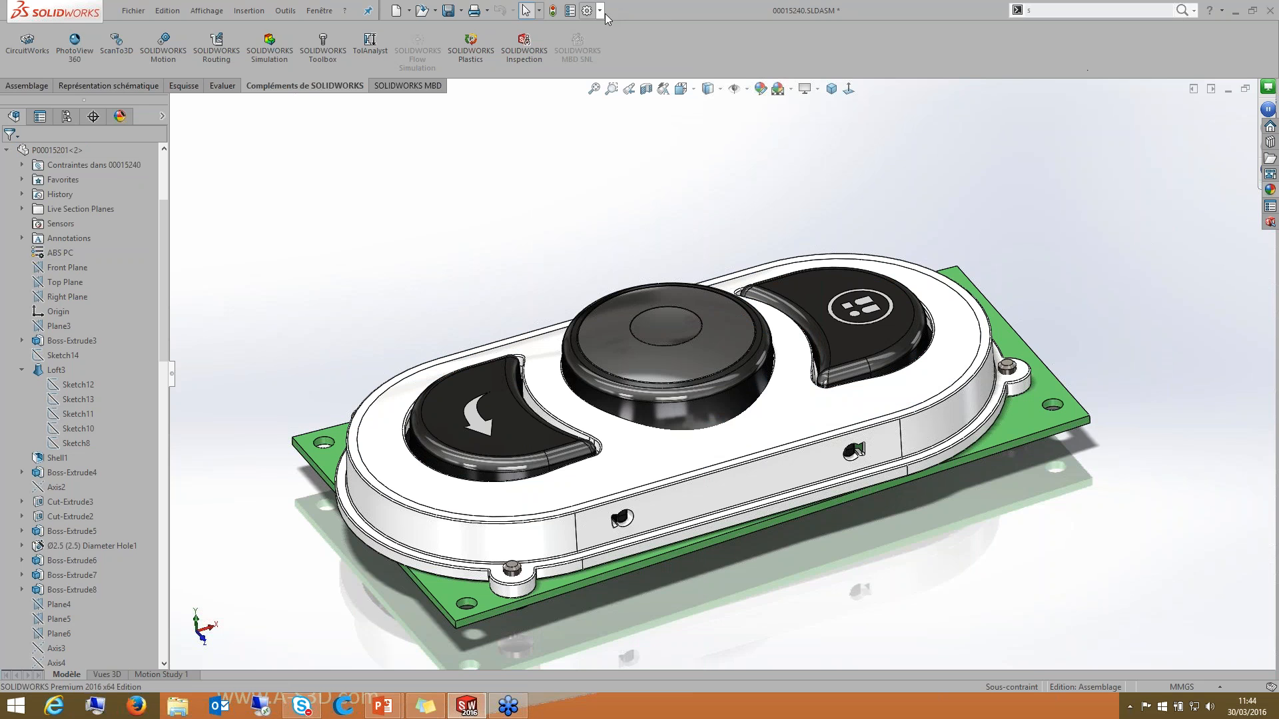
click(631, 43)
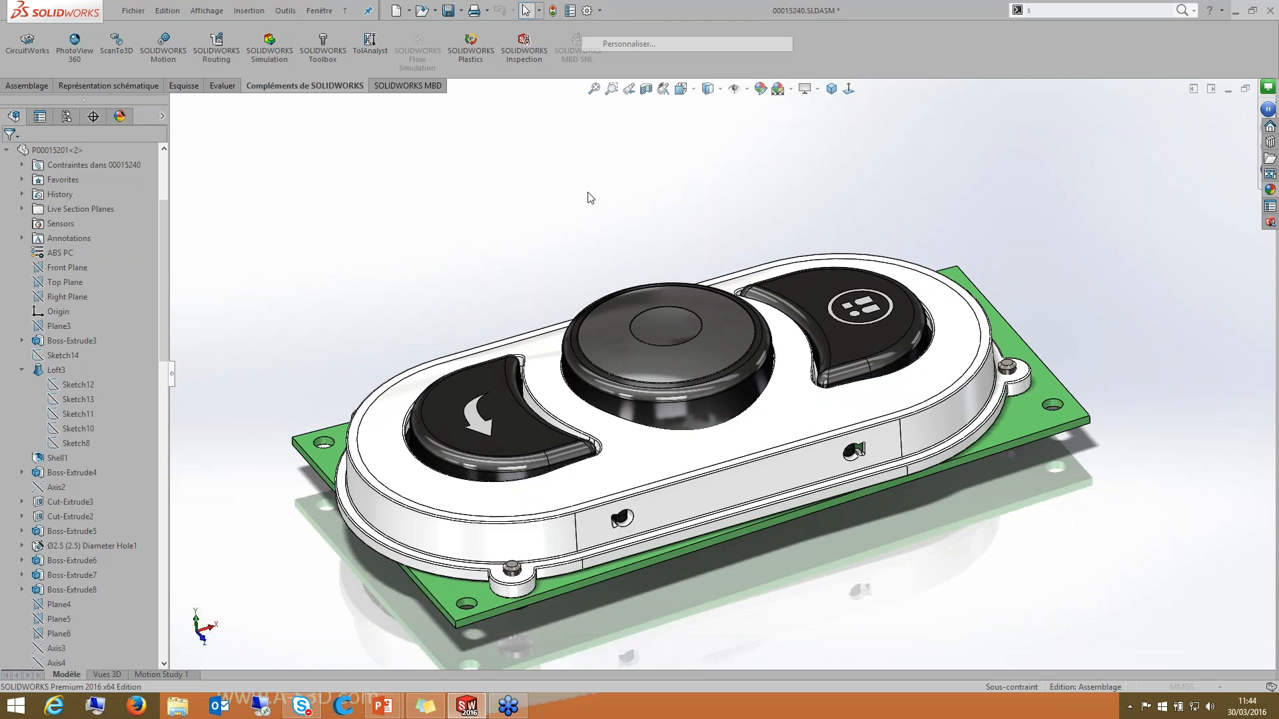
click(548, 167)
click(577, 170)
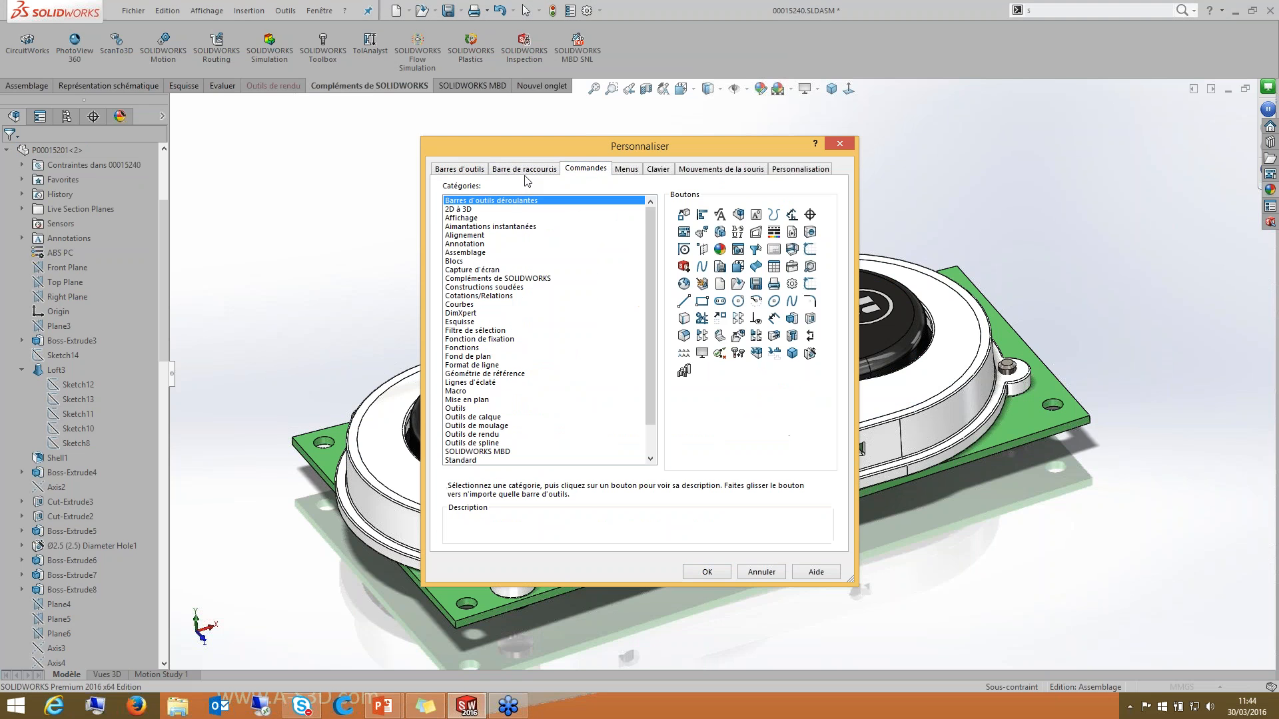
click(526, 169)
click(634, 216)
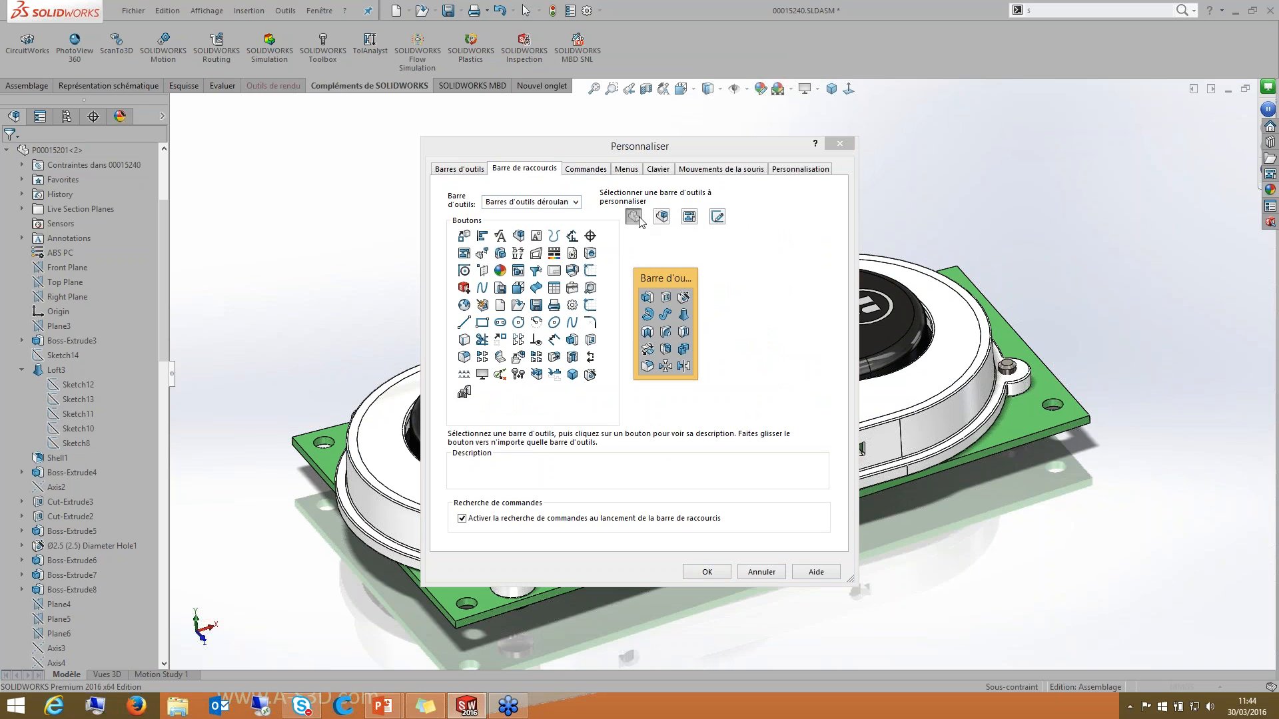
click(661, 216)
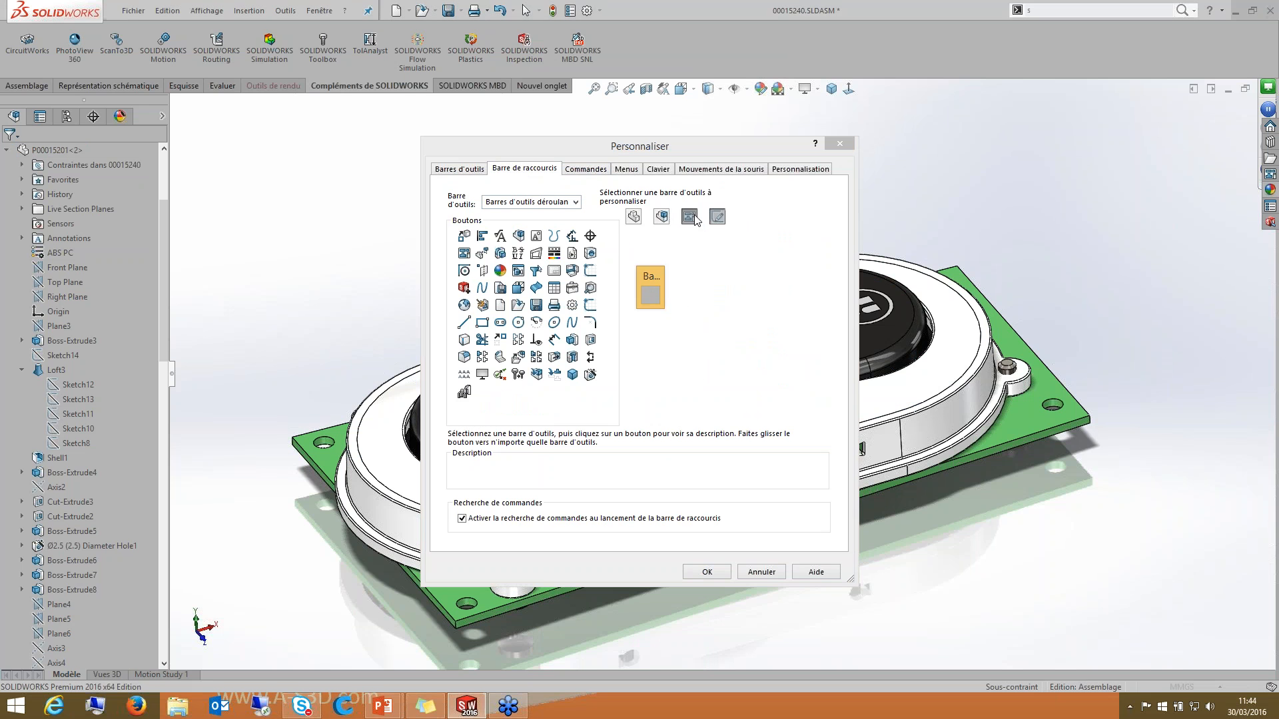
click(688, 216)
click(662, 216)
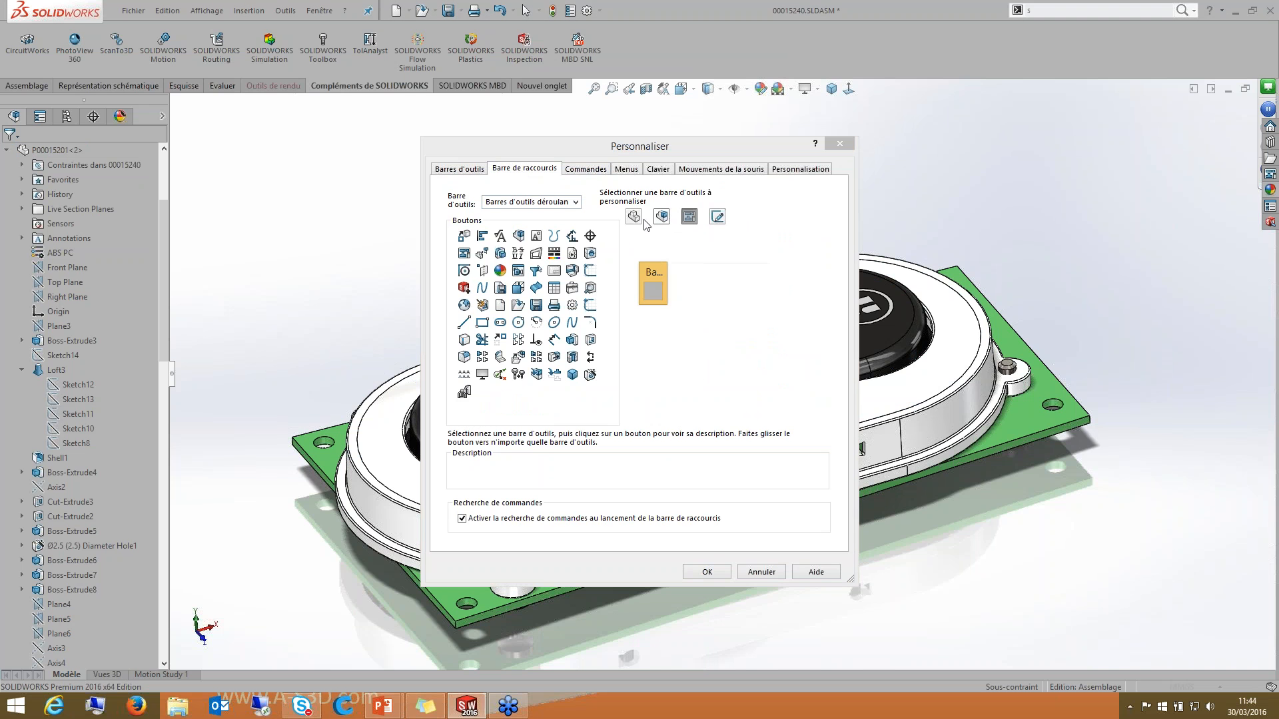
click(634, 218)
Step: Add the table commands to the sketch shortcut bar and close the customization settings
click(716, 218)
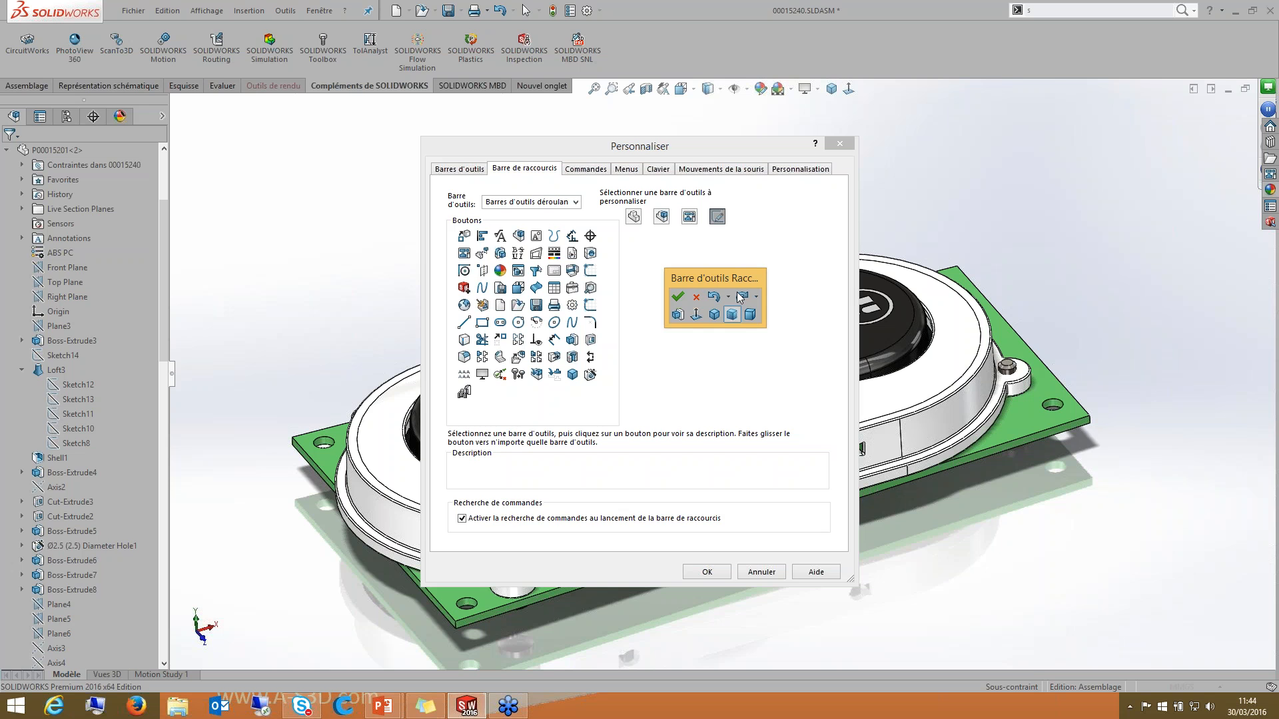
drag(519, 287, 752, 319)
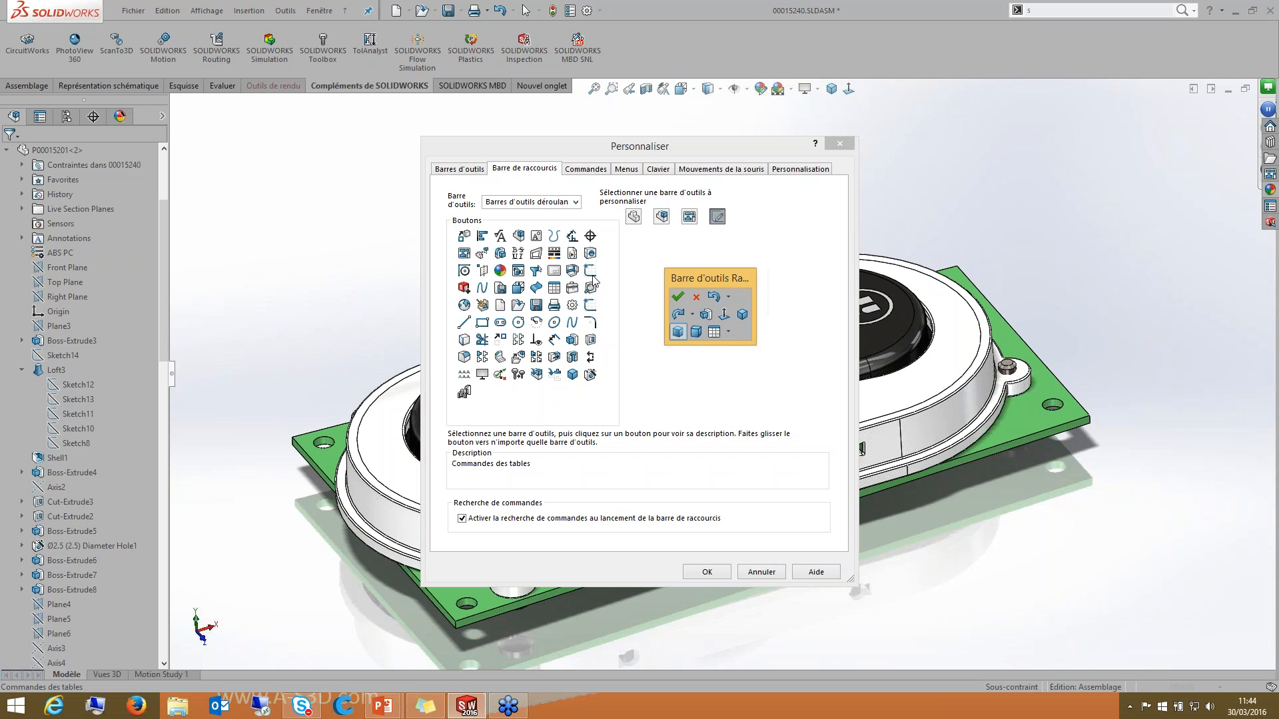
click(590, 170)
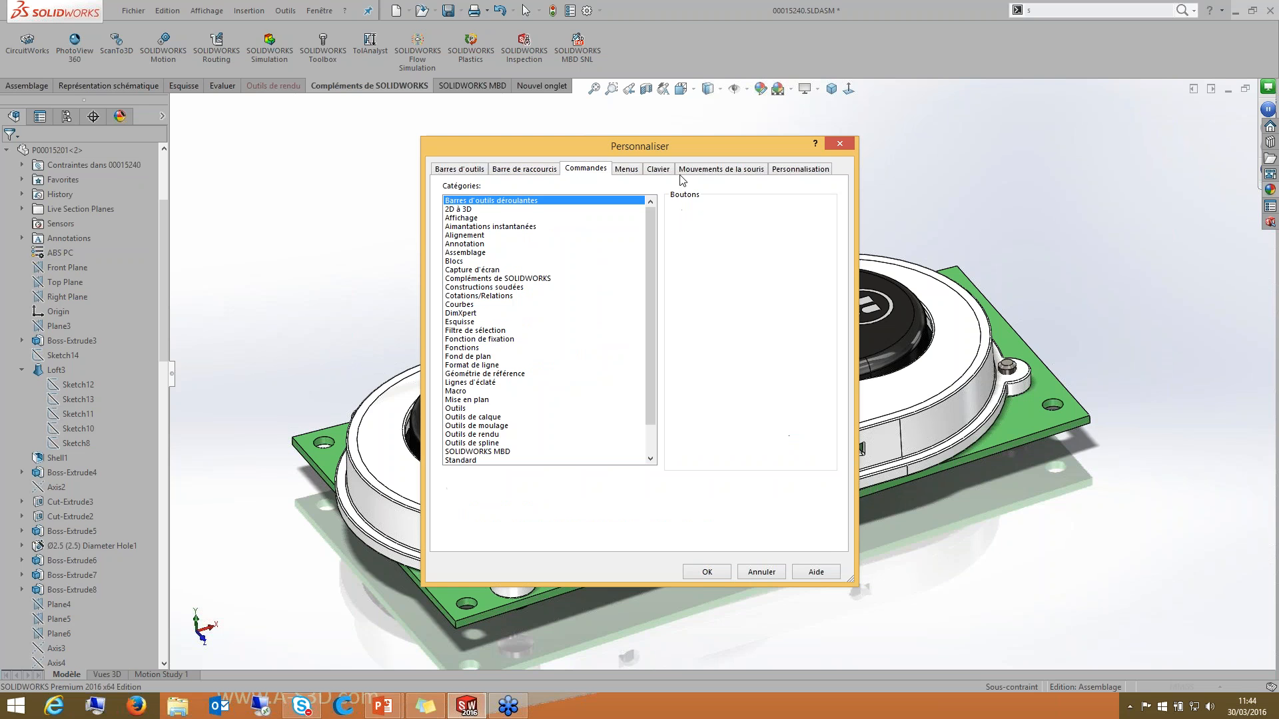
click(837, 145)
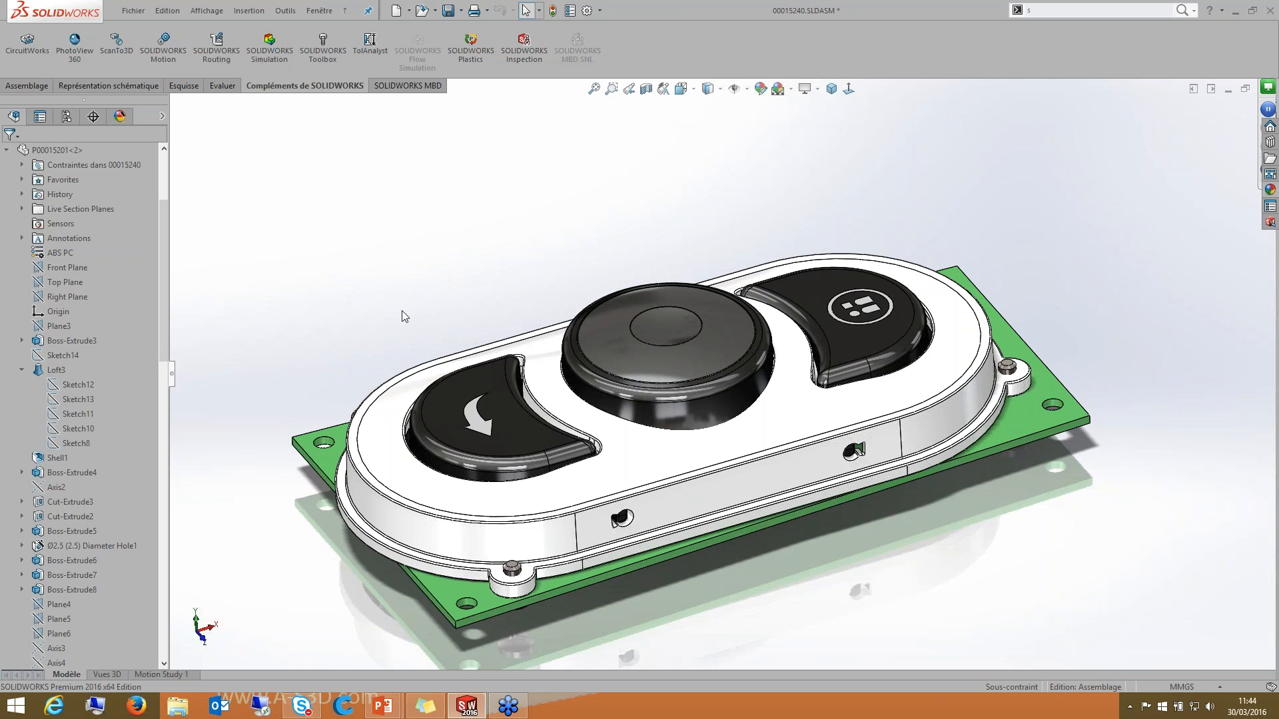
click(646, 88)
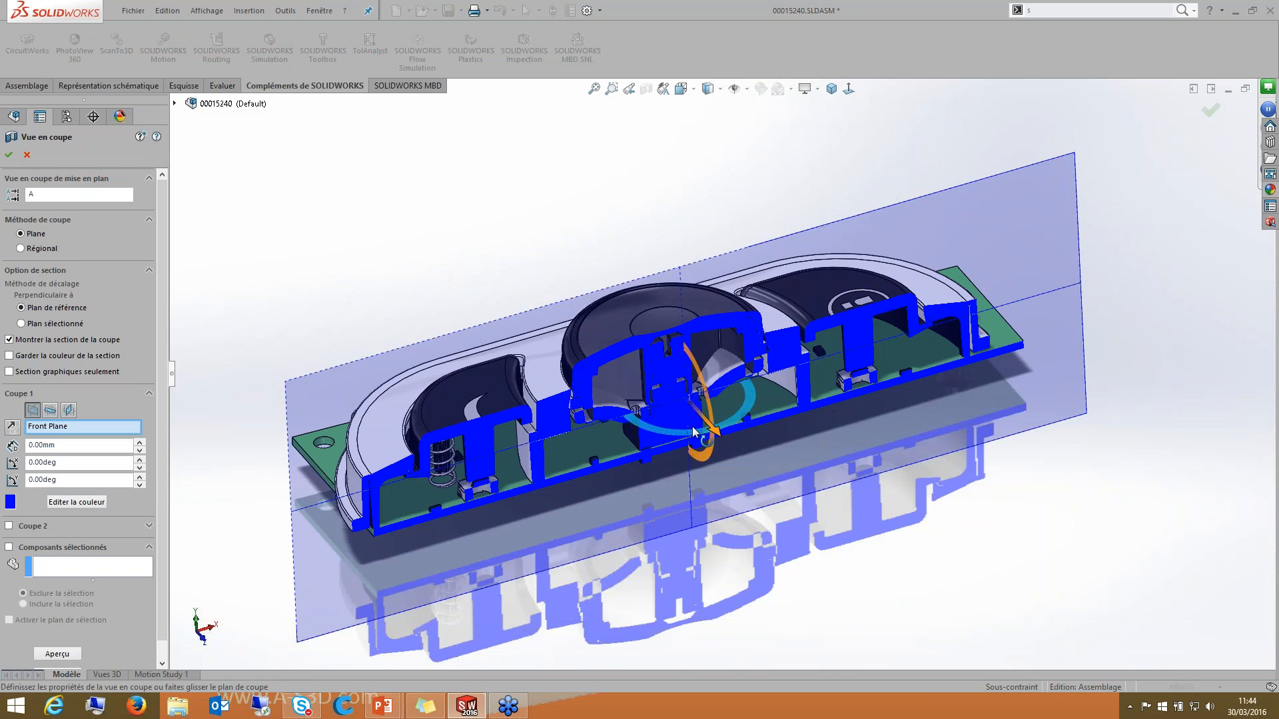
drag(692, 430, 773, 474)
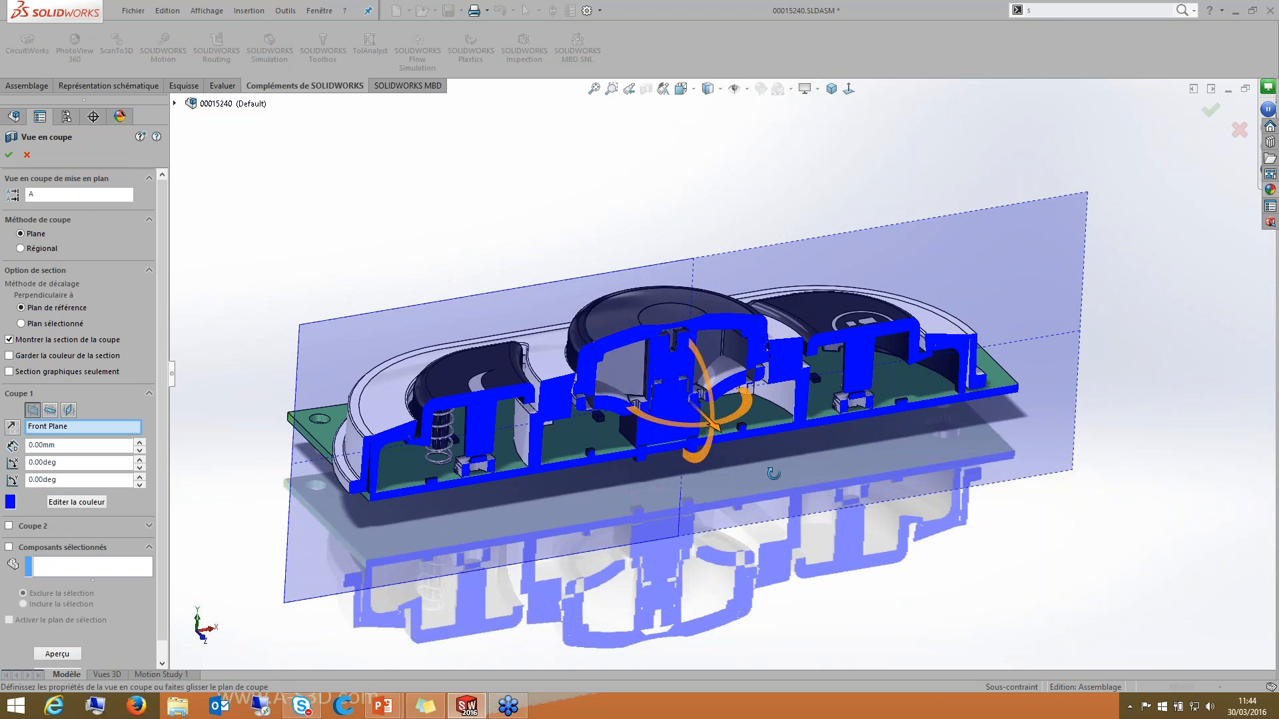
middle_drag(773, 474, 796, 482)
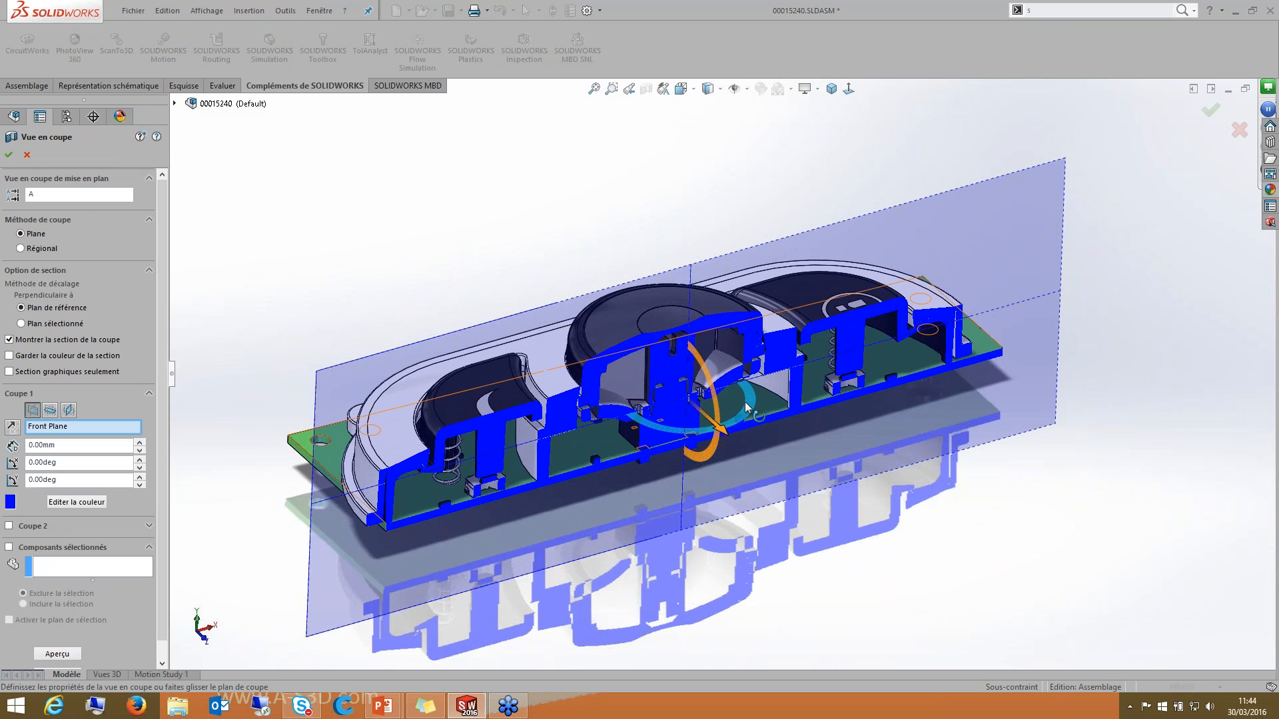
scroll(745, 402, down, 2)
scroll(722, 399, down, 1)
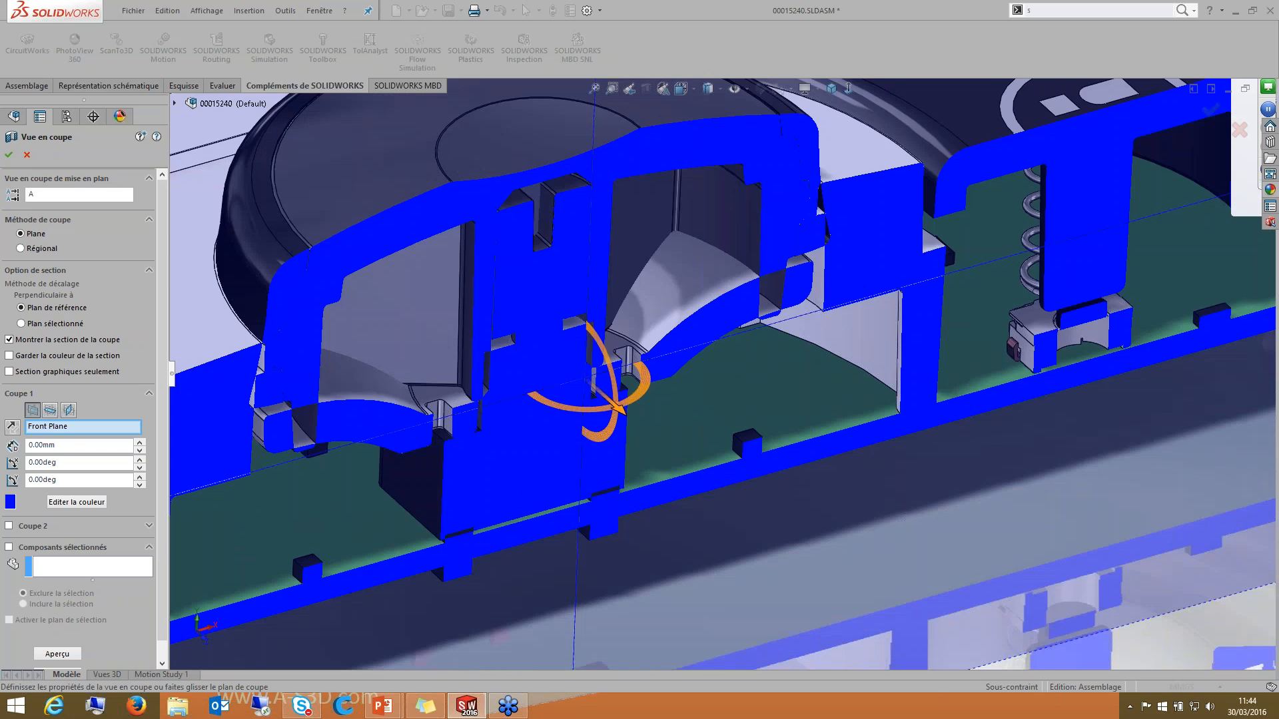
scroll(722, 400, up, 4)
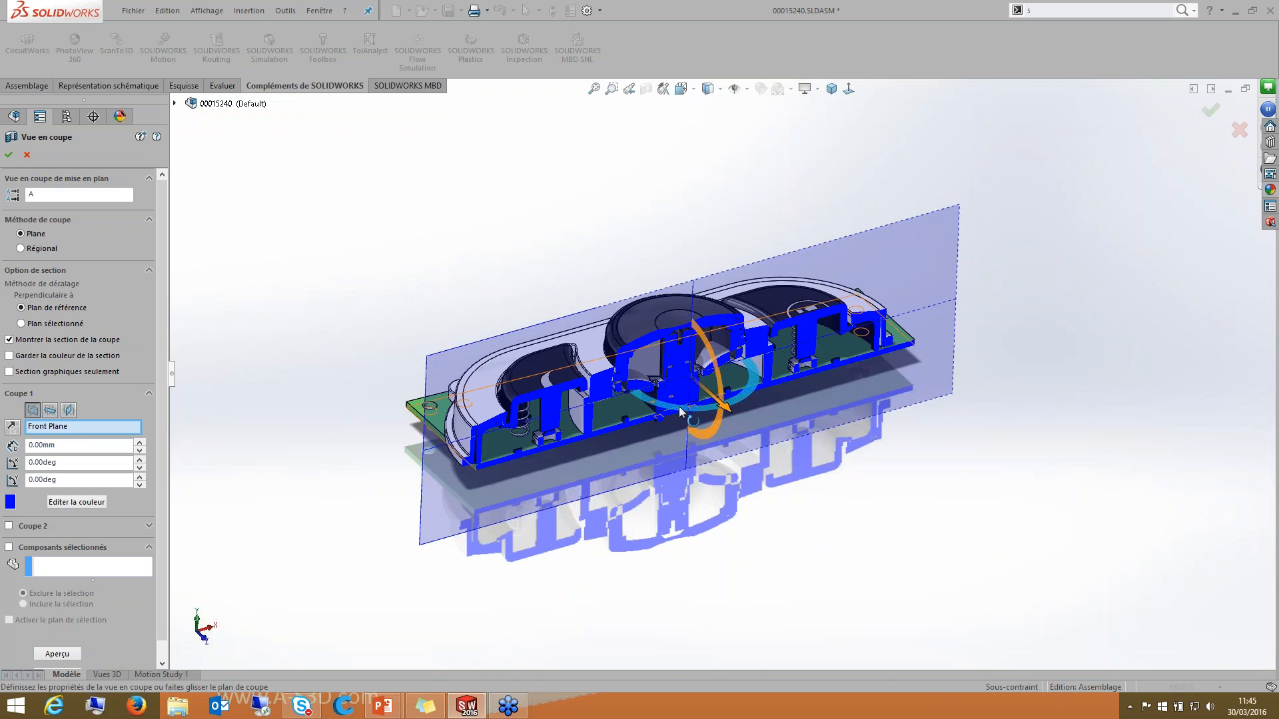
drag(681, 410, 726, 426)
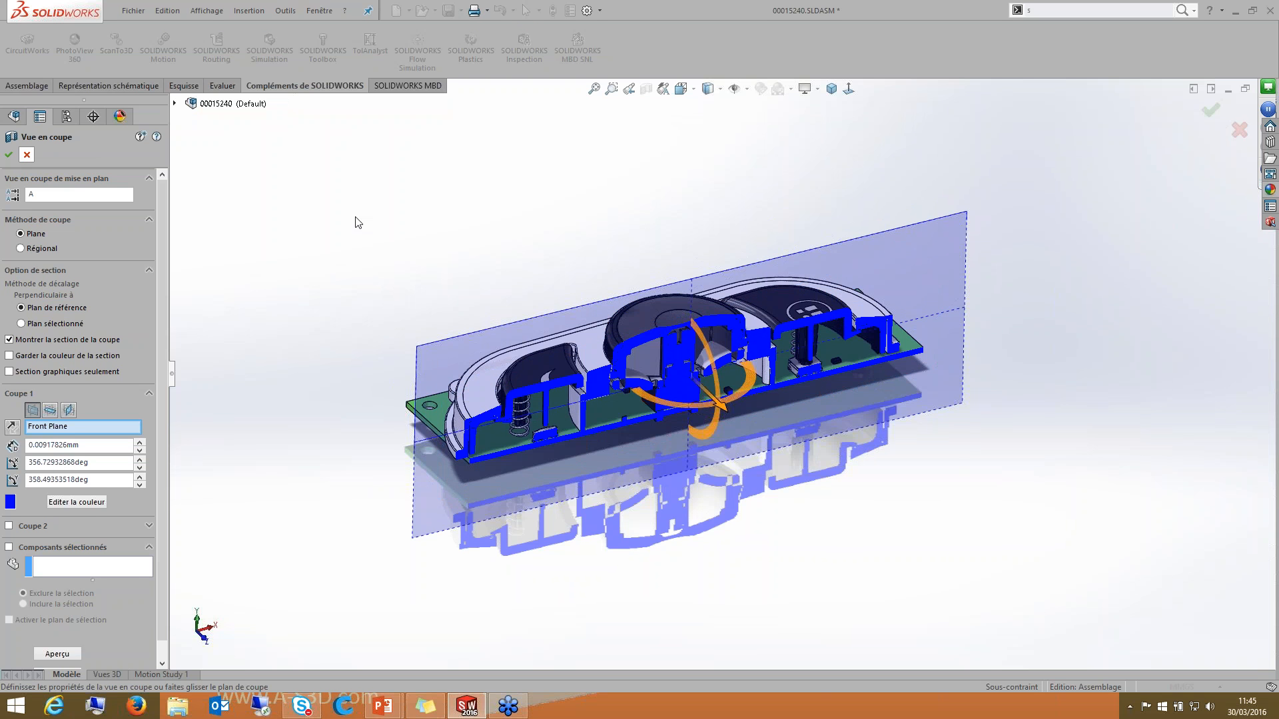
key(Escape)
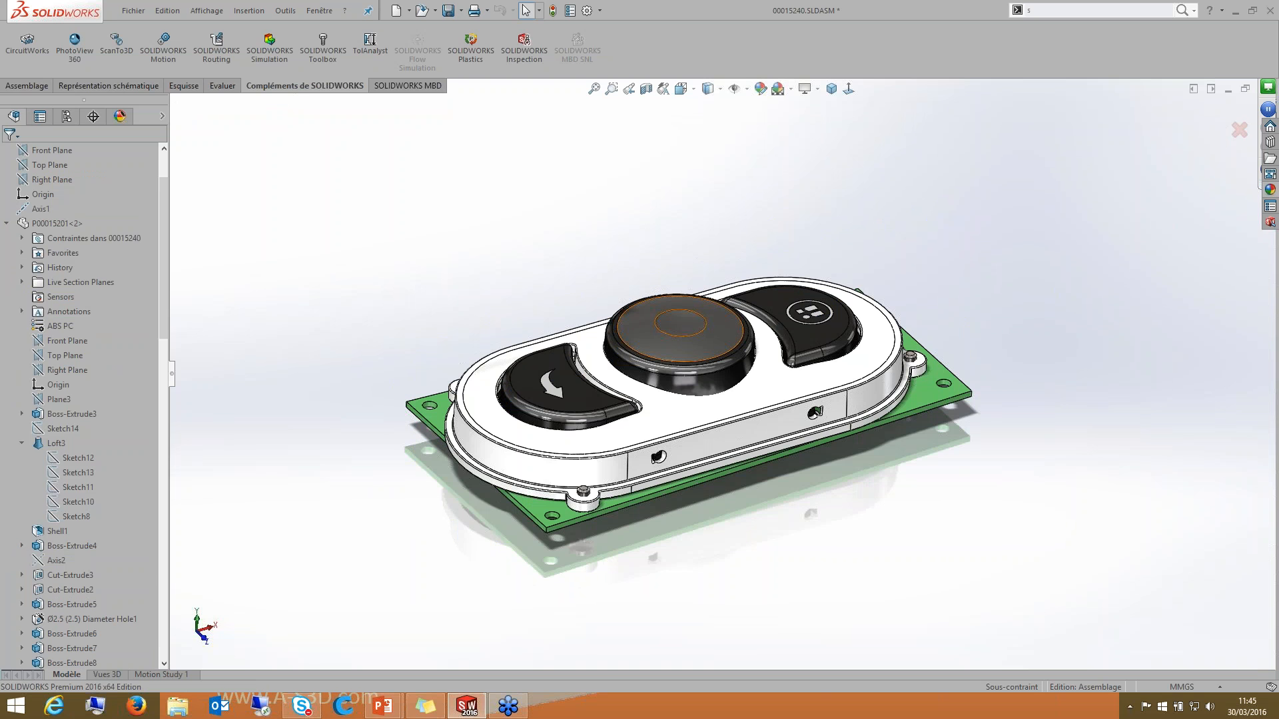
Step: Apply a planar section view of the assembly through the Front Plane, with a 0.00 mm offset and no rotation
click(646, 93)
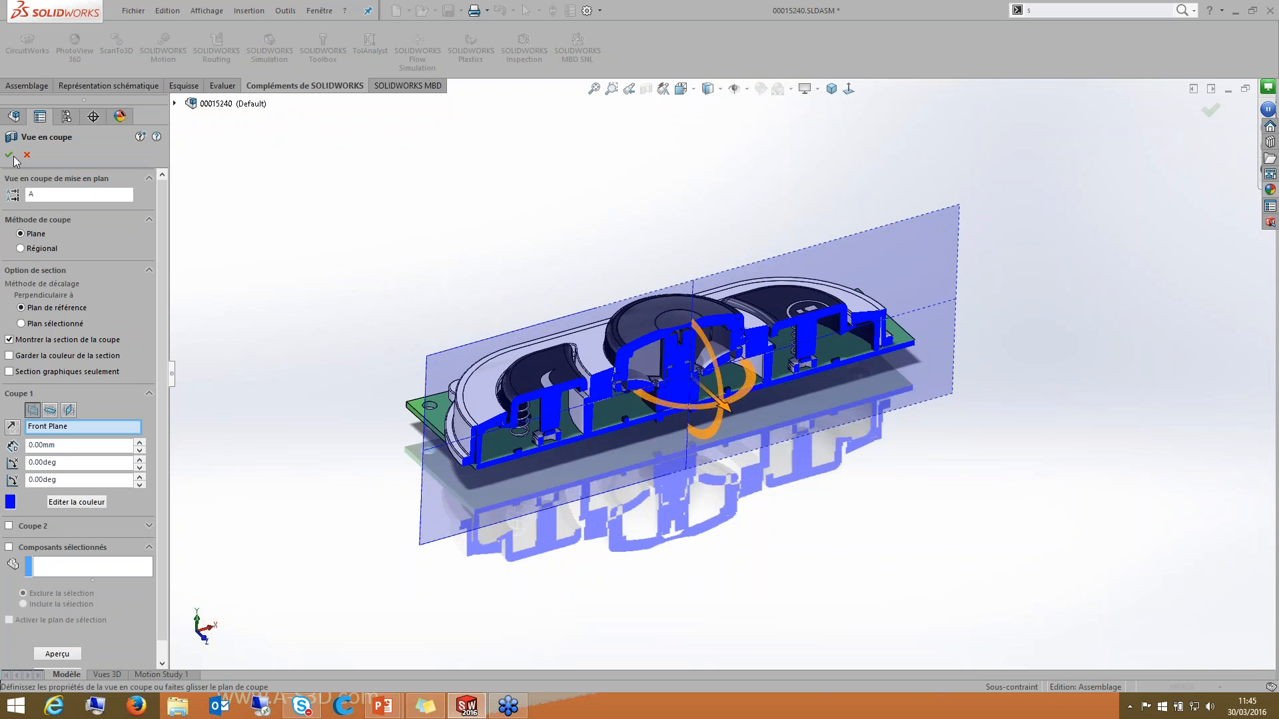
click(10, 156)
scroll(699, 350, down, 5)
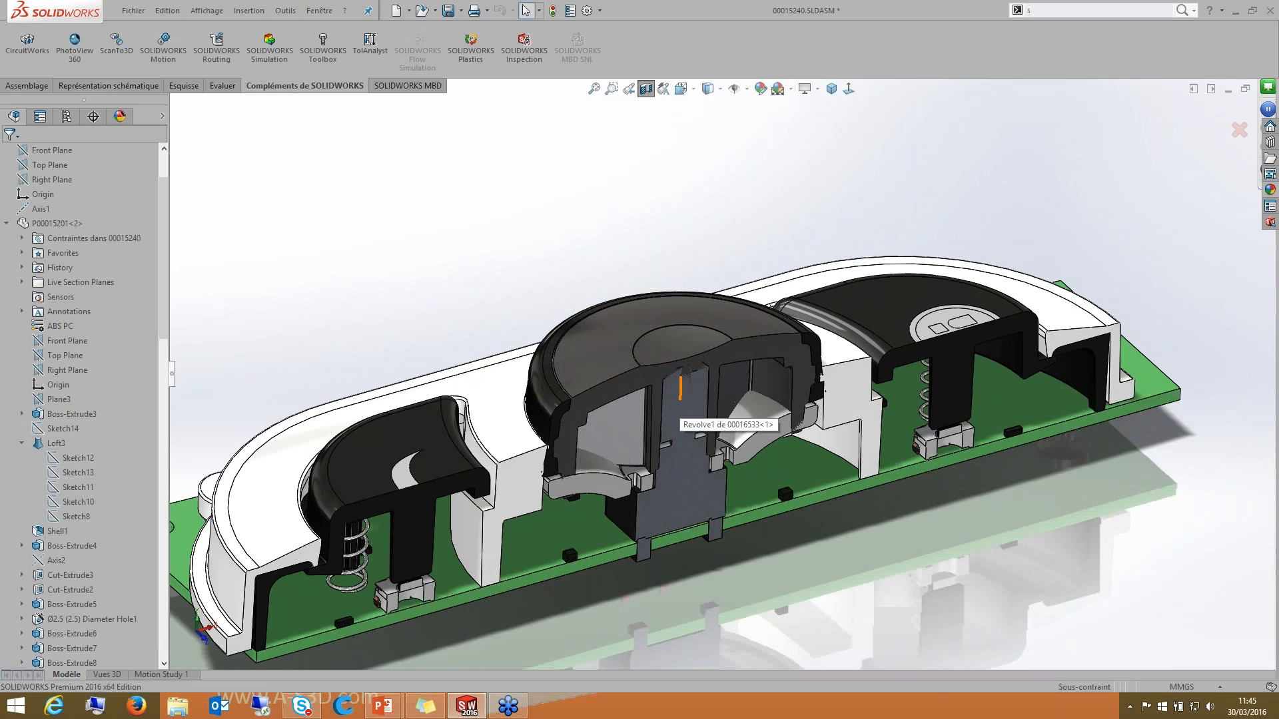
scroll(679, 386, down, 4)
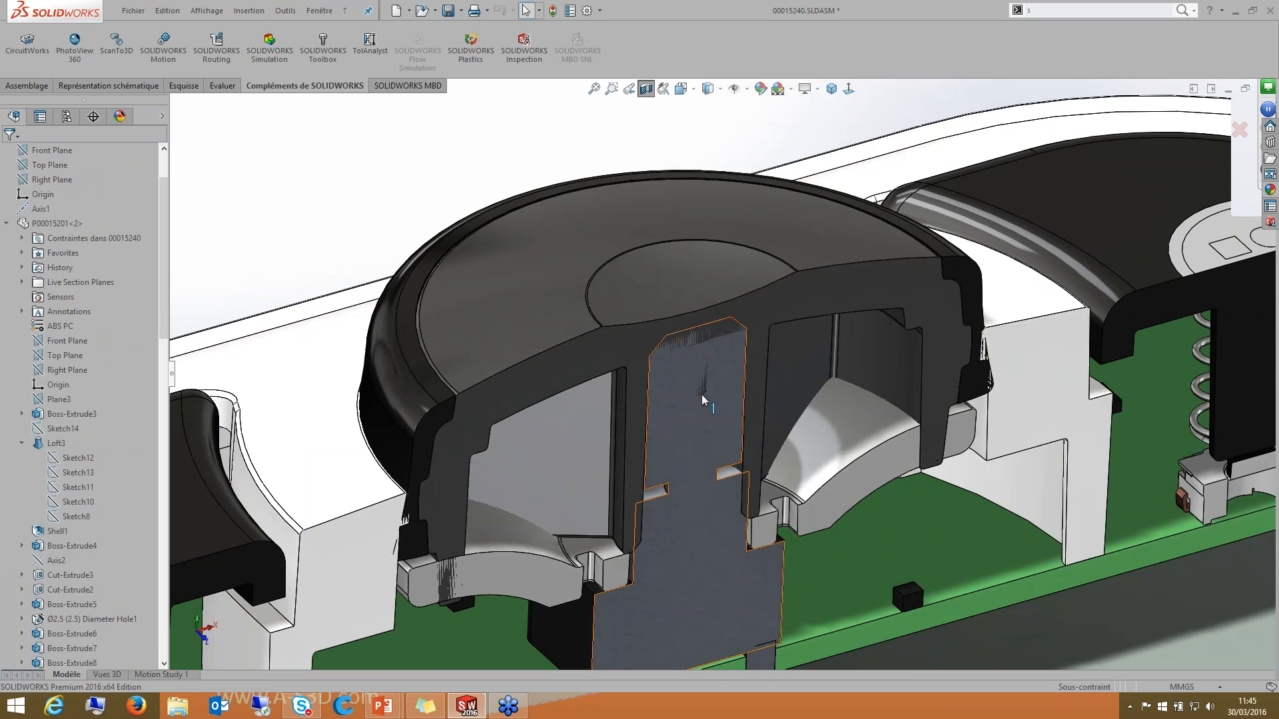
Step: Try to select a face hidden behind the sectioned central shaft with Select Other
click(741, 280)
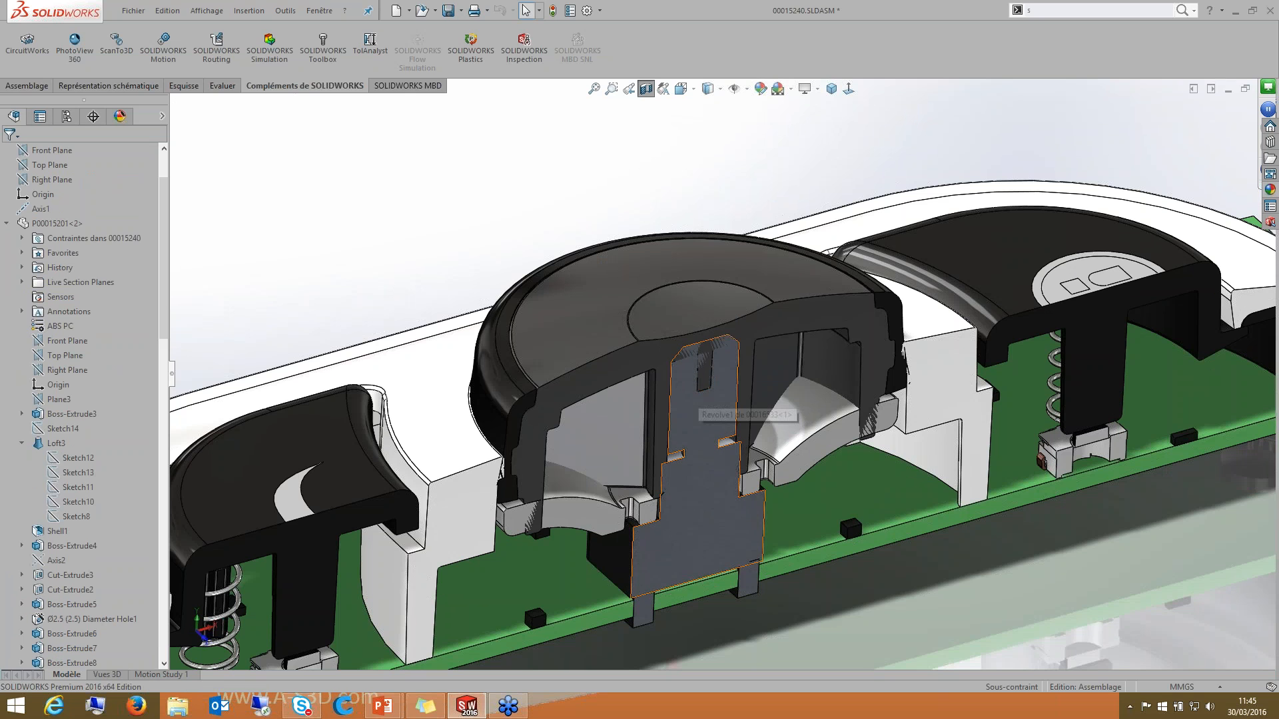
right_click(696, 388)
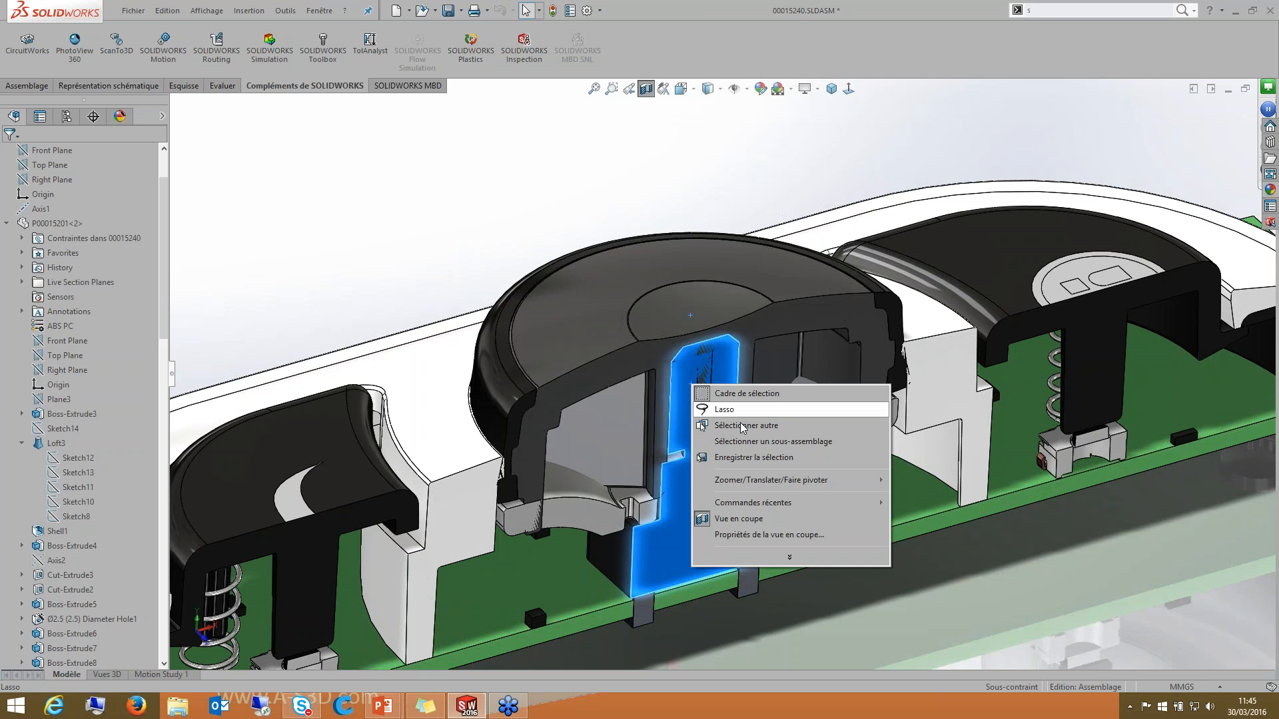
click(741, 425)
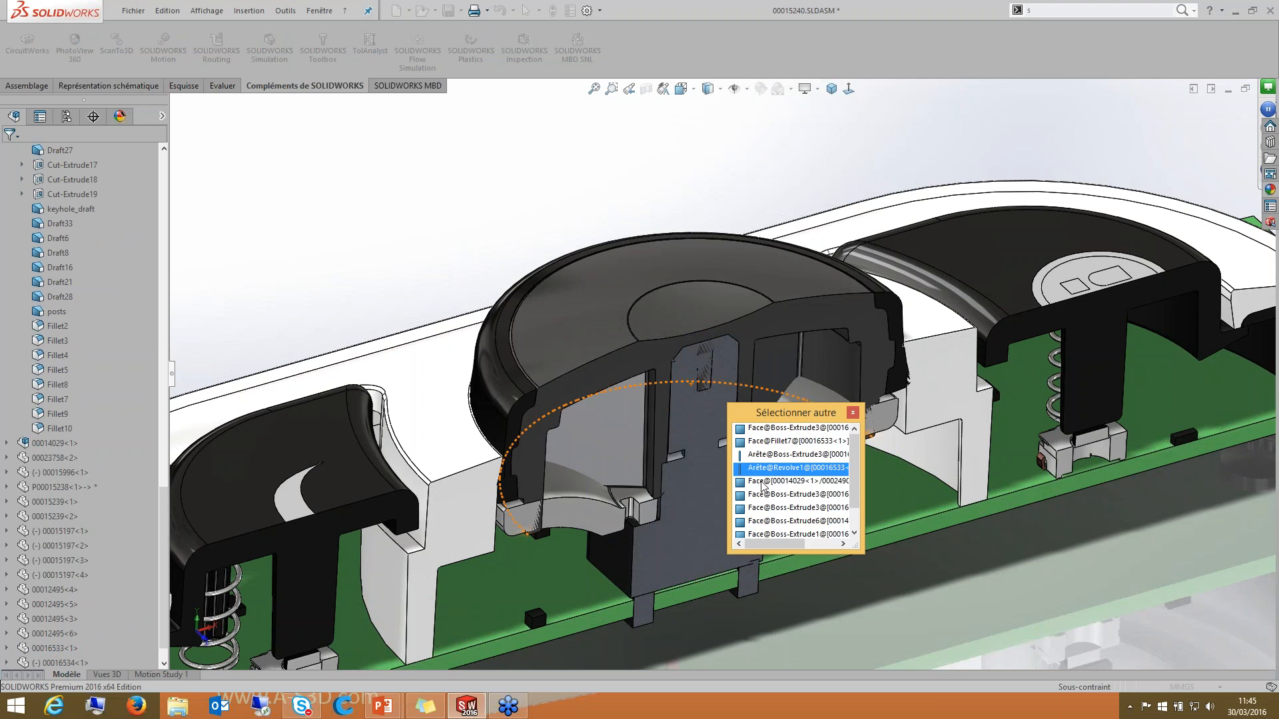
click(793, 481)
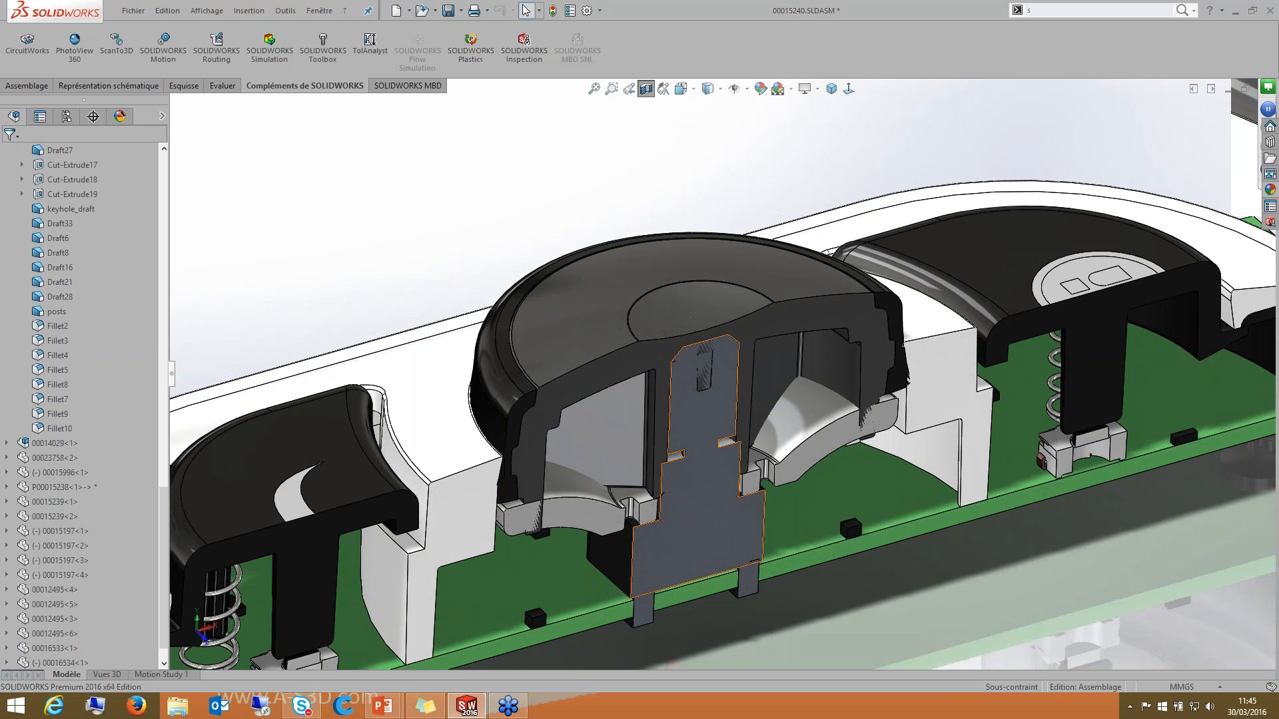
Step: Use Select Other on the sectioned central shaft to select a hidden Boss-Extrude3 face of component 00016533
scroll(714, 379, down, 5)
middle_drag(714, 379, 696, 361)
right_click(696, 362)
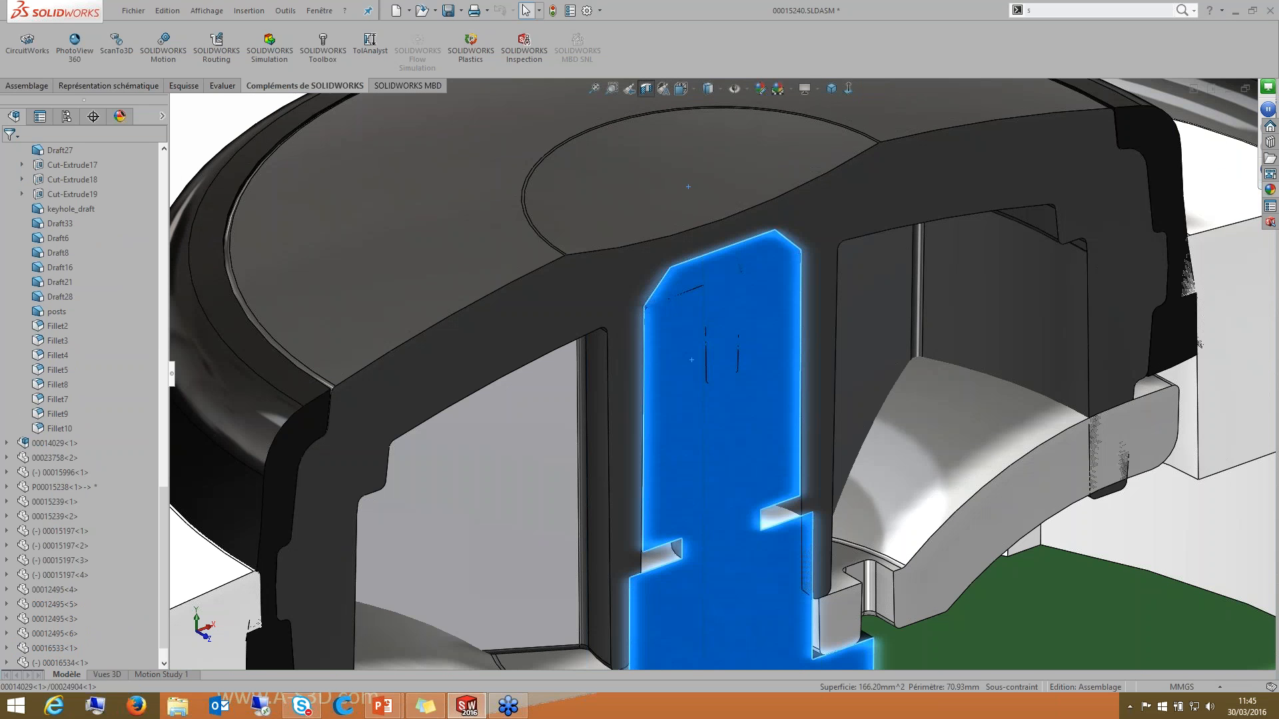
click(707, 404)
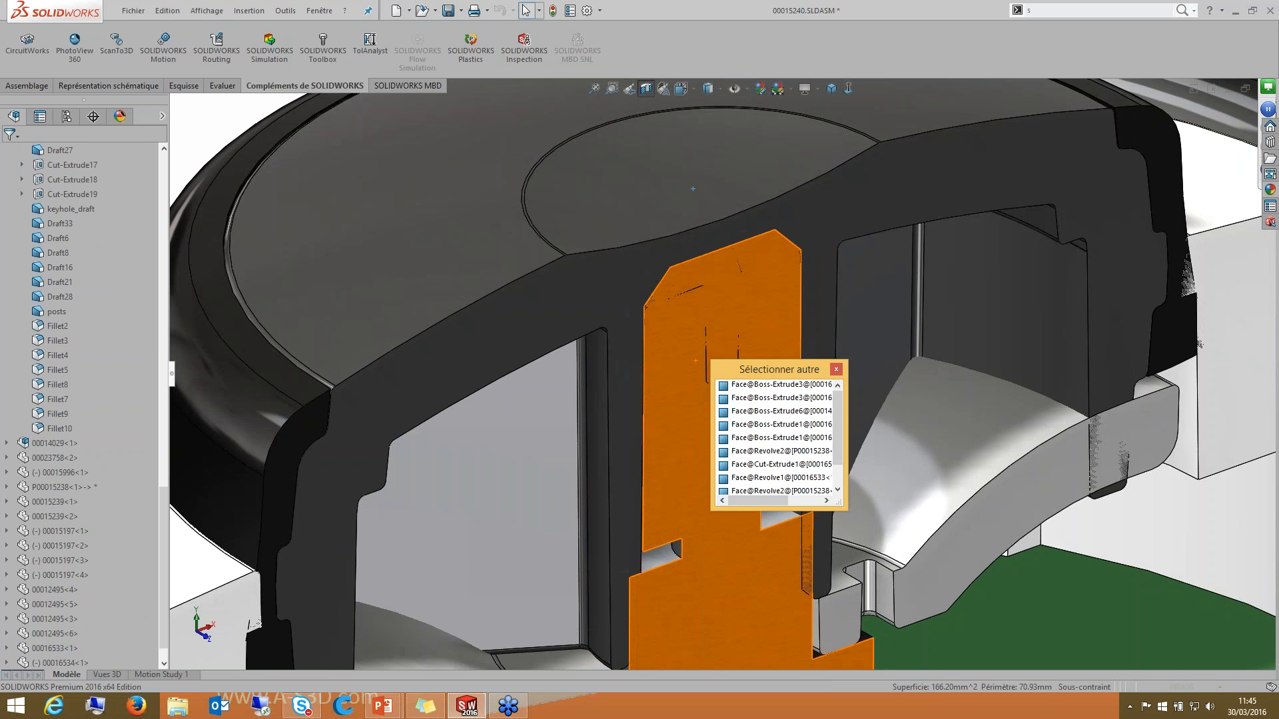
click(757, 398)
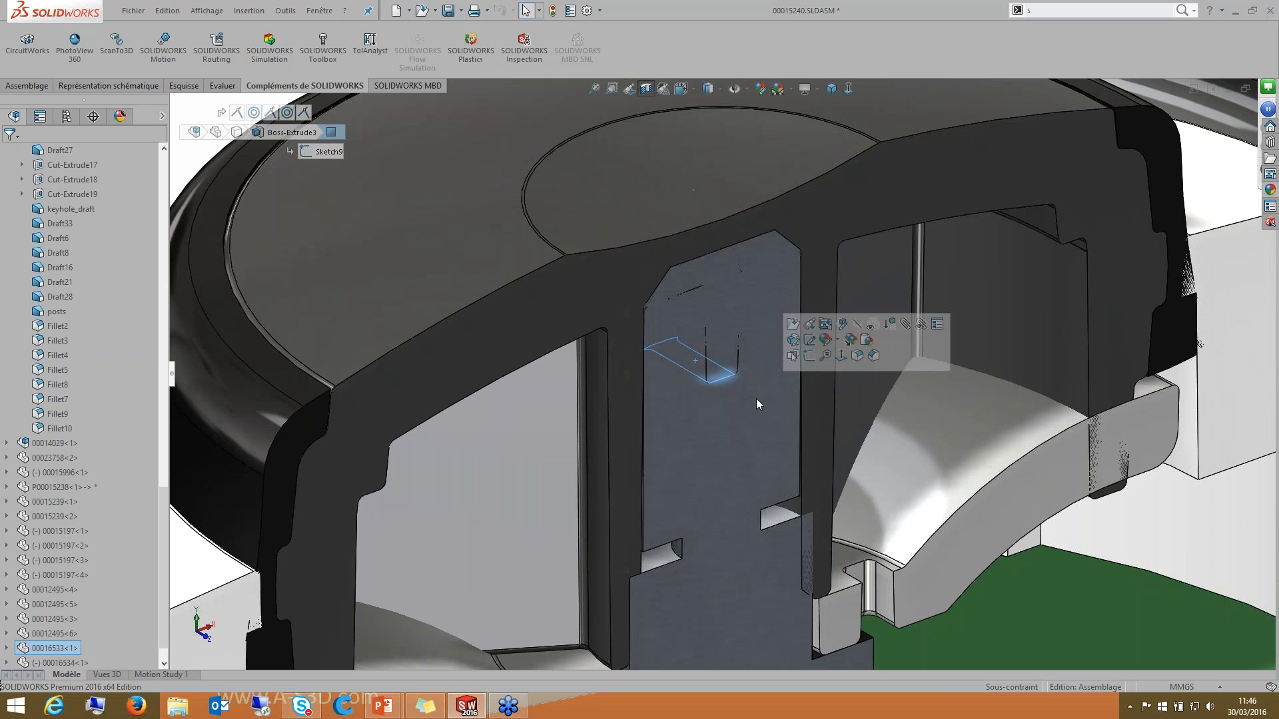
Step: Try to mate the selected face of component 00016533 with the top face of the central shaft, then cancel the mate
click(905, 324)
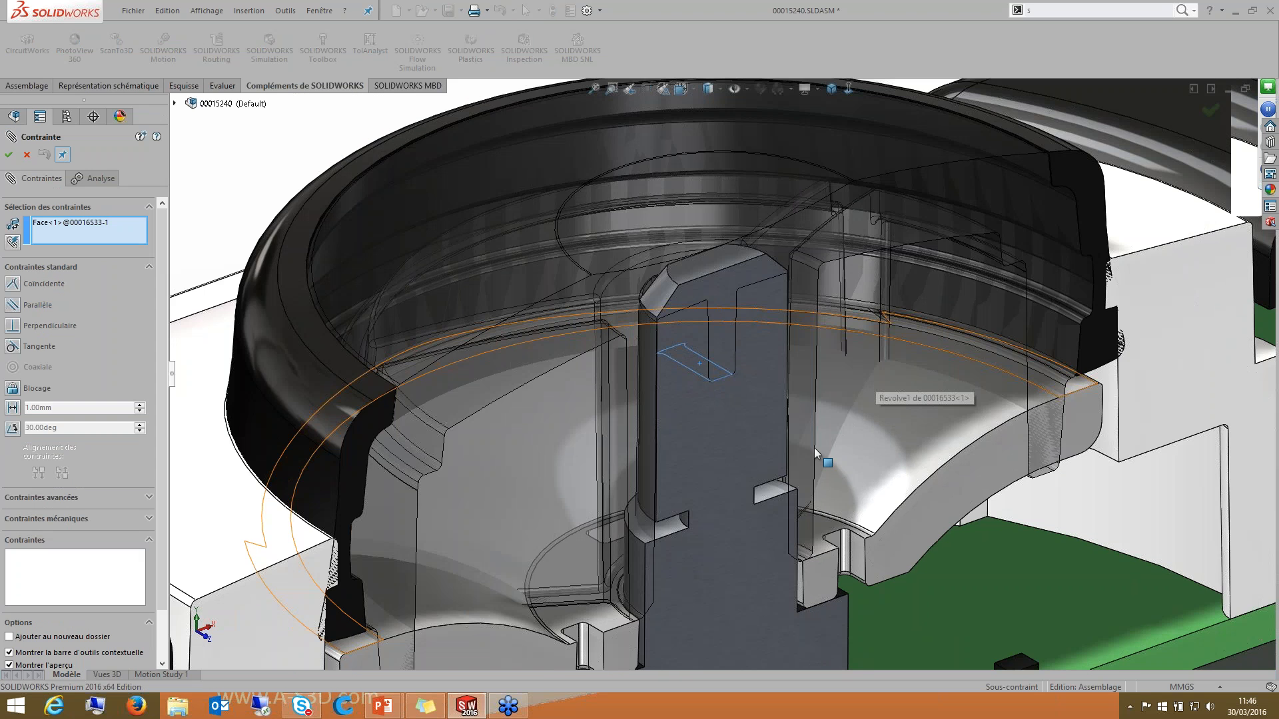
scroll(912, 351, down, 3)
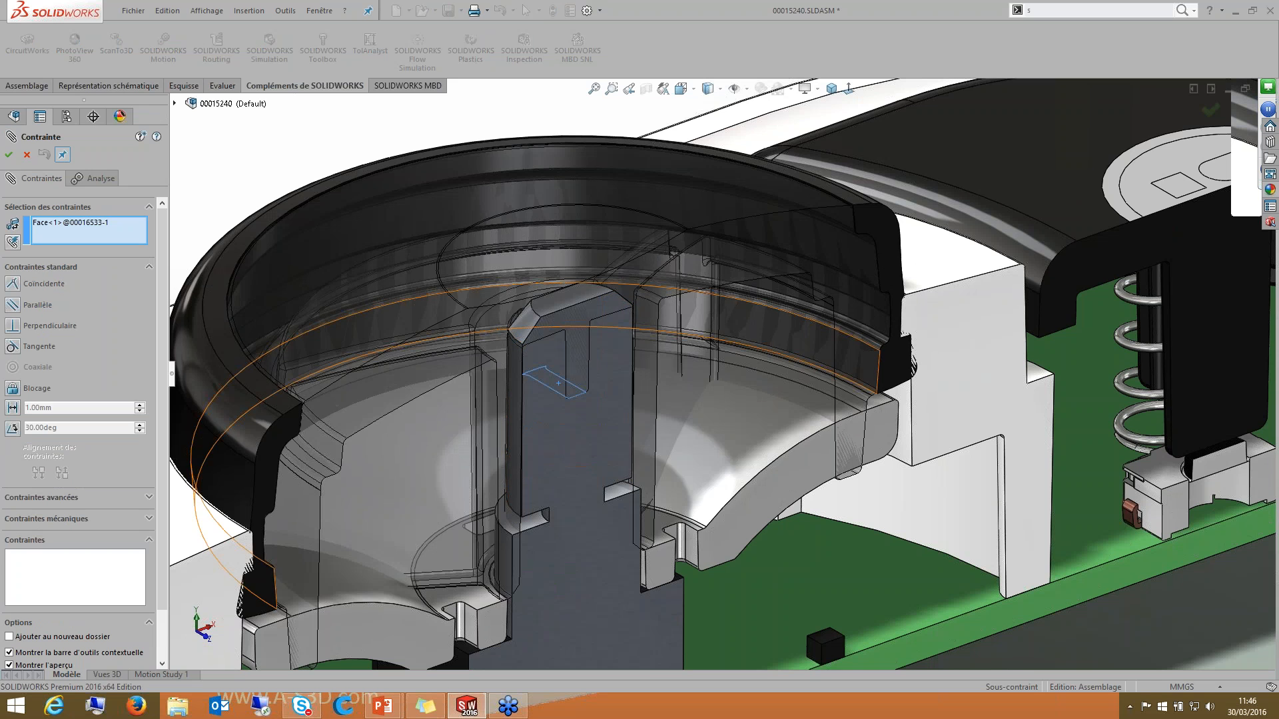
scroll(554, 429, up, 3)
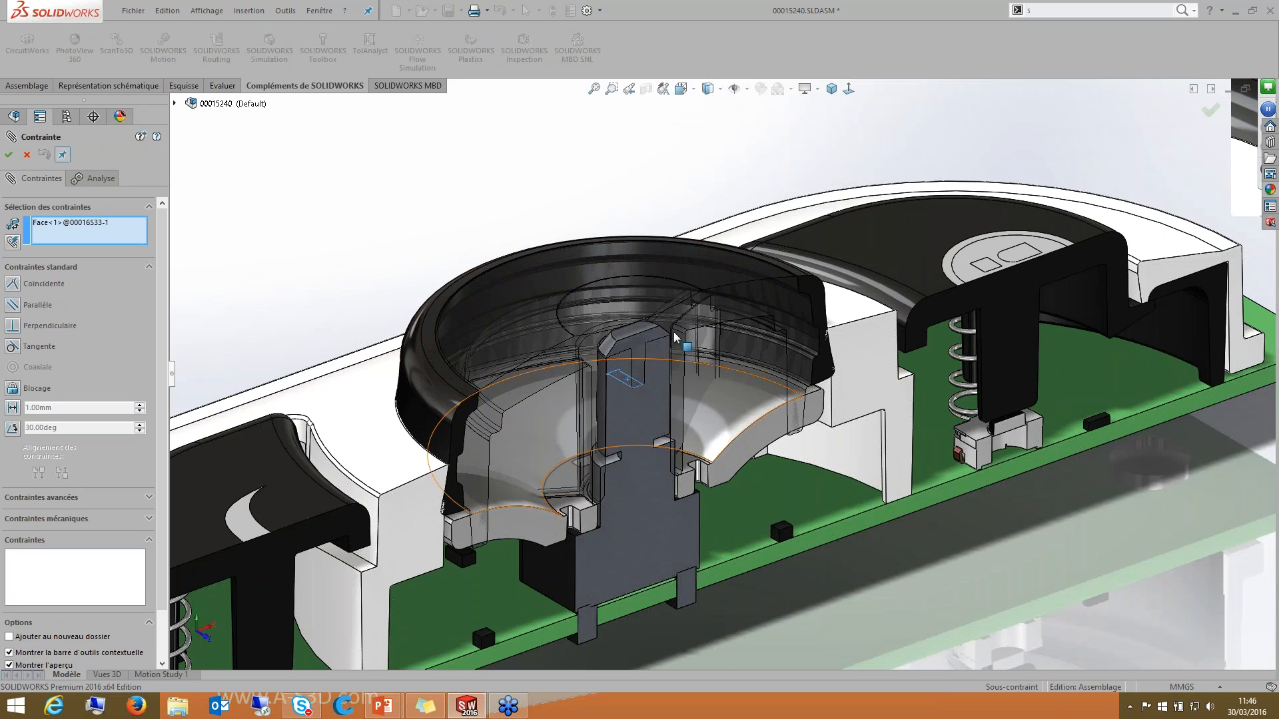
click(635, 336)
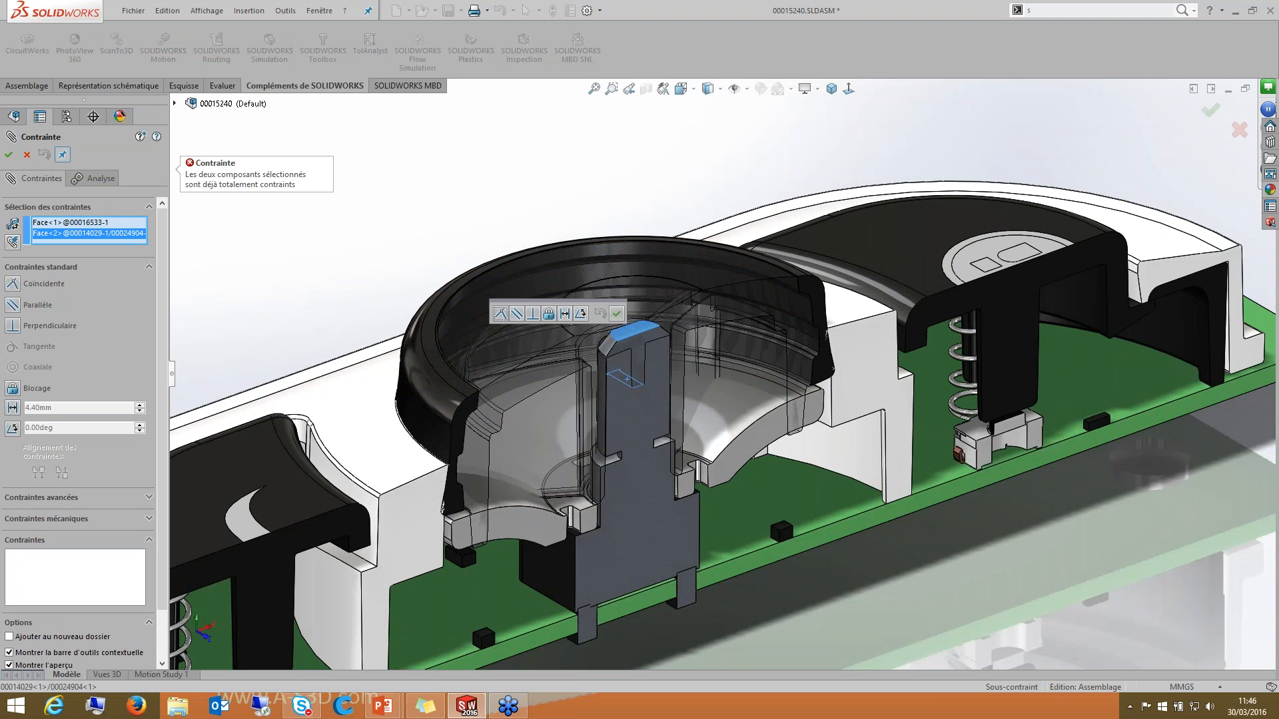
click(30, 154)
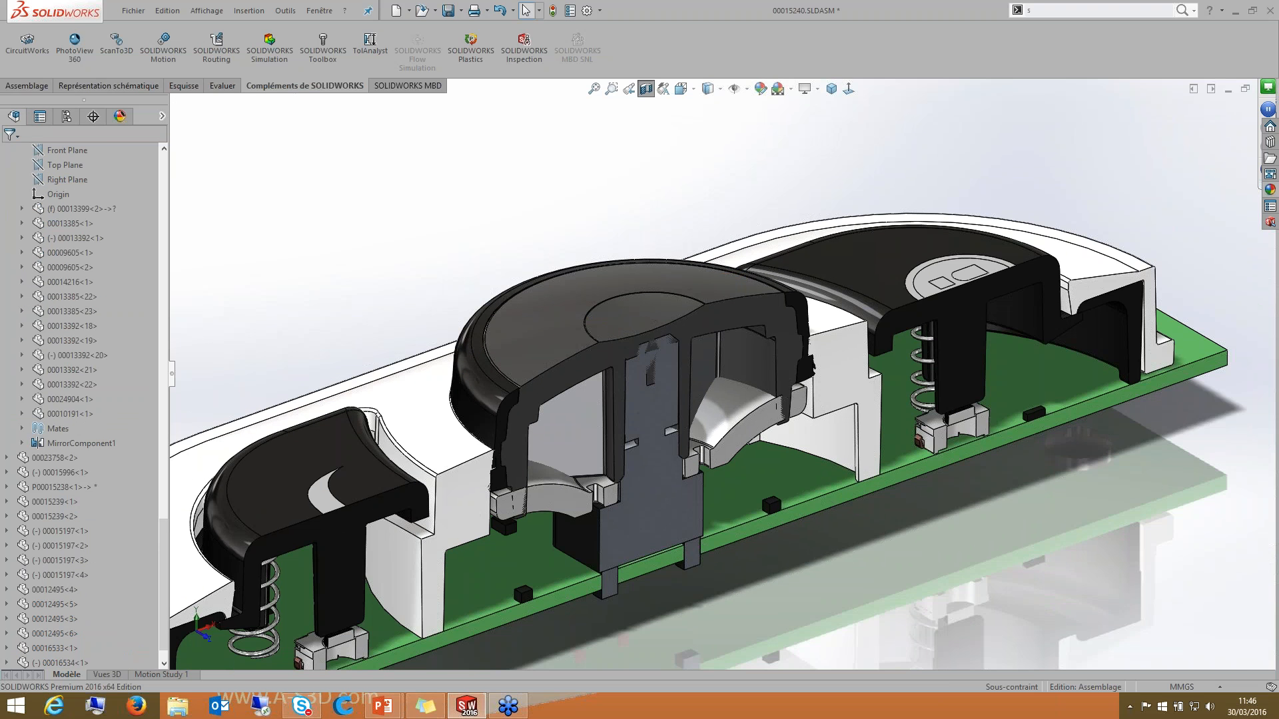
Step: List the mates of the central knob from its domed top face and open the Coincident54 mate for editing
click(534, 327)
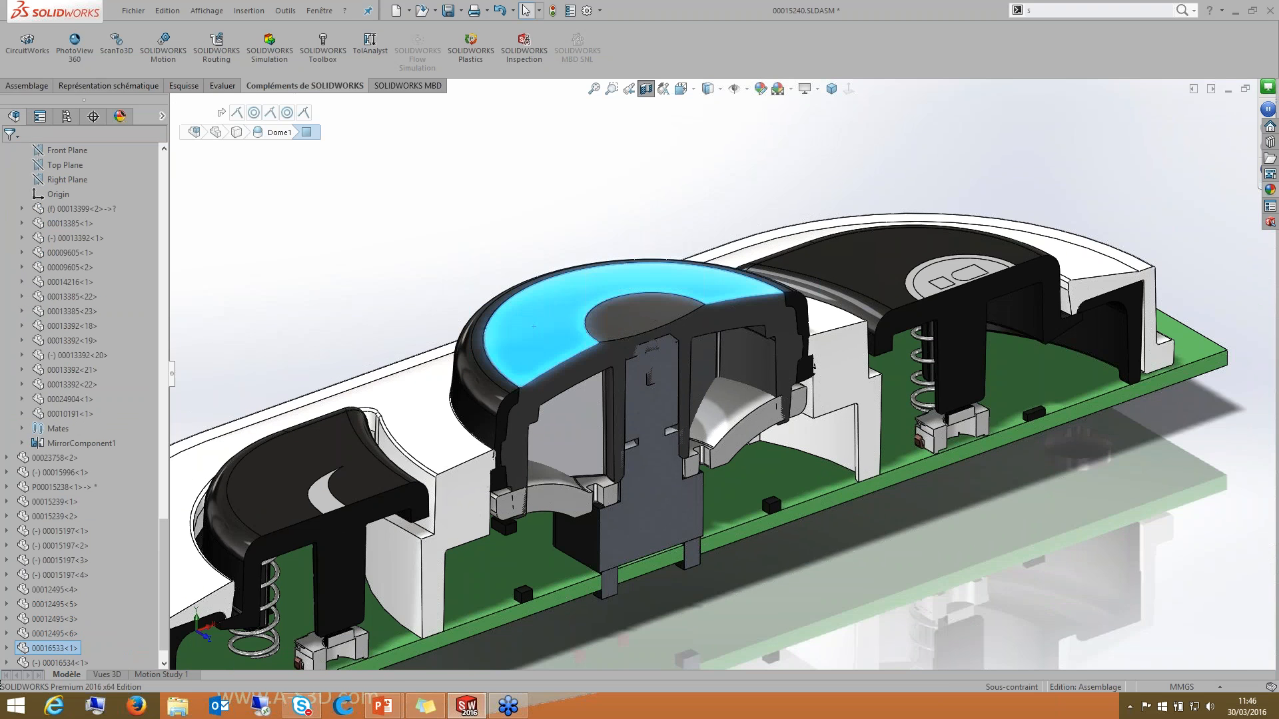
click(529, 373)
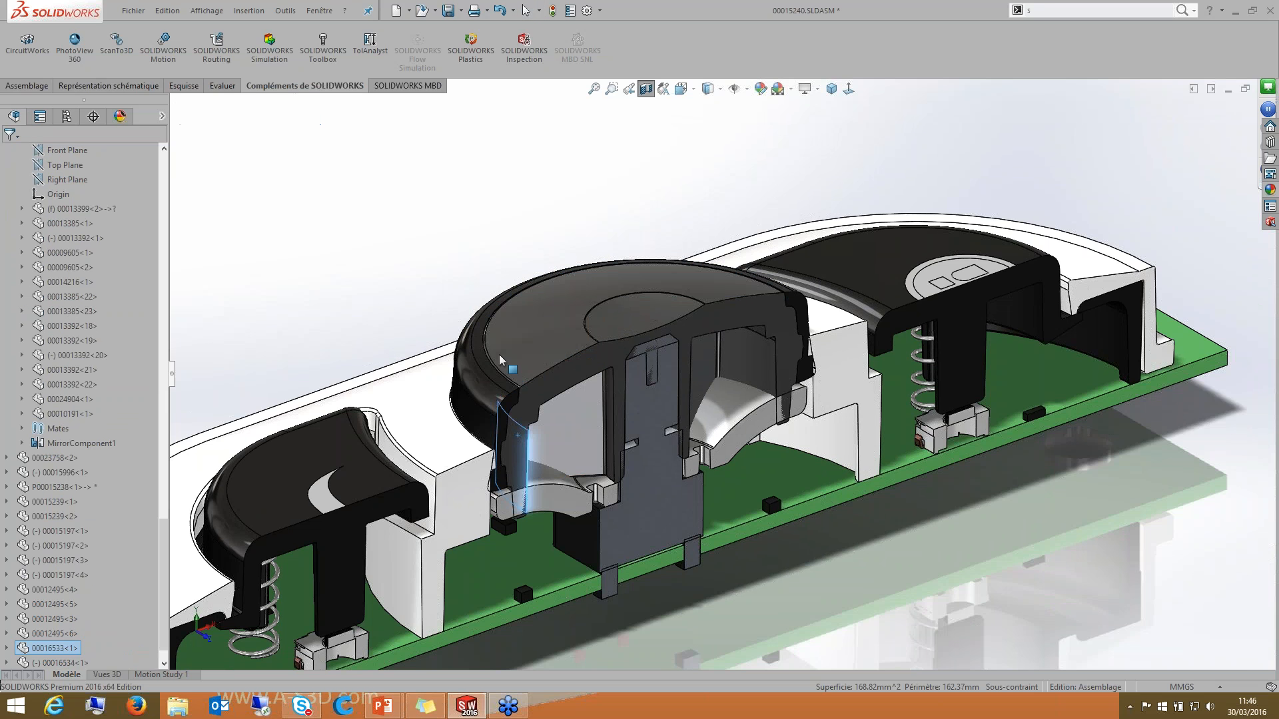
click(569, 330)
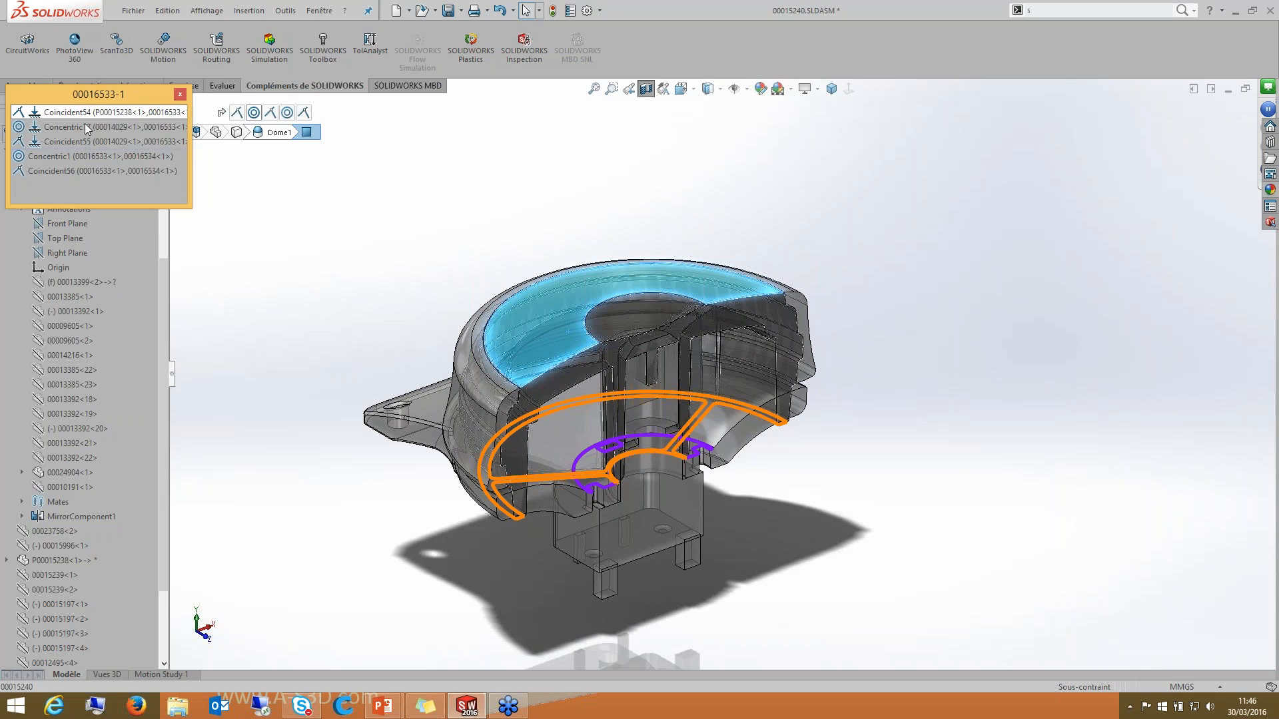
right_click(79, 113)
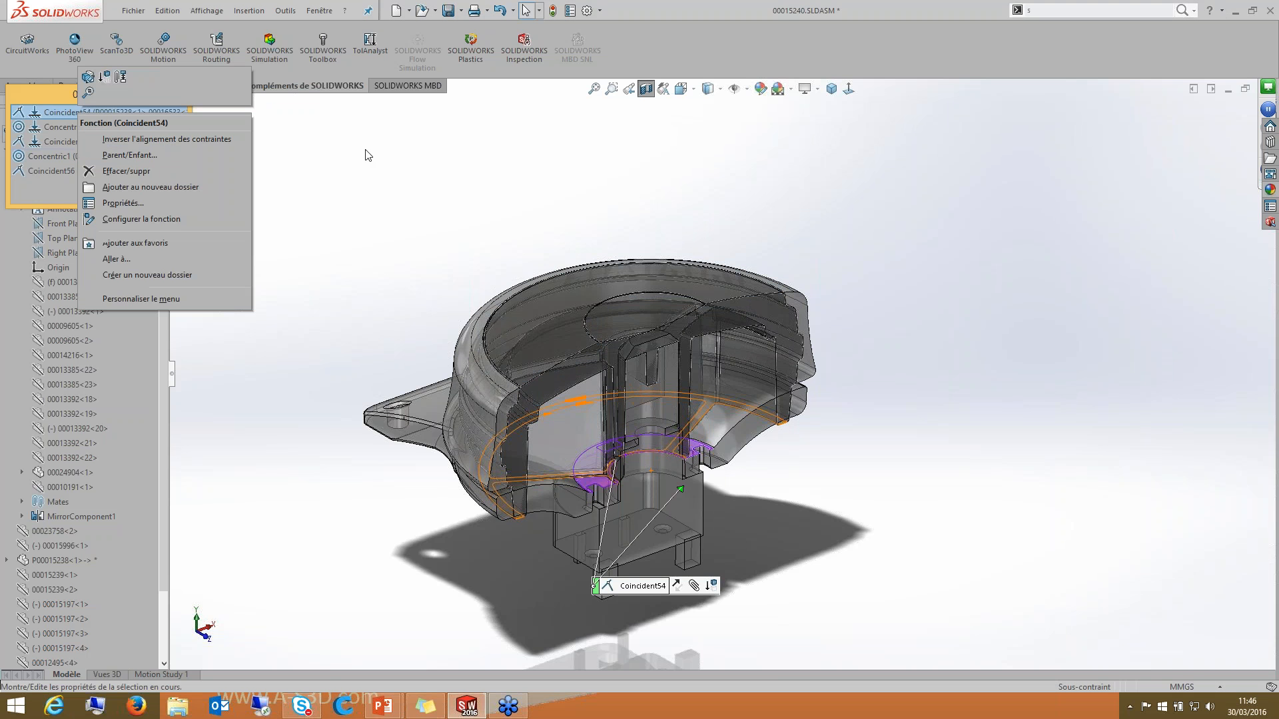
click(87, 78)
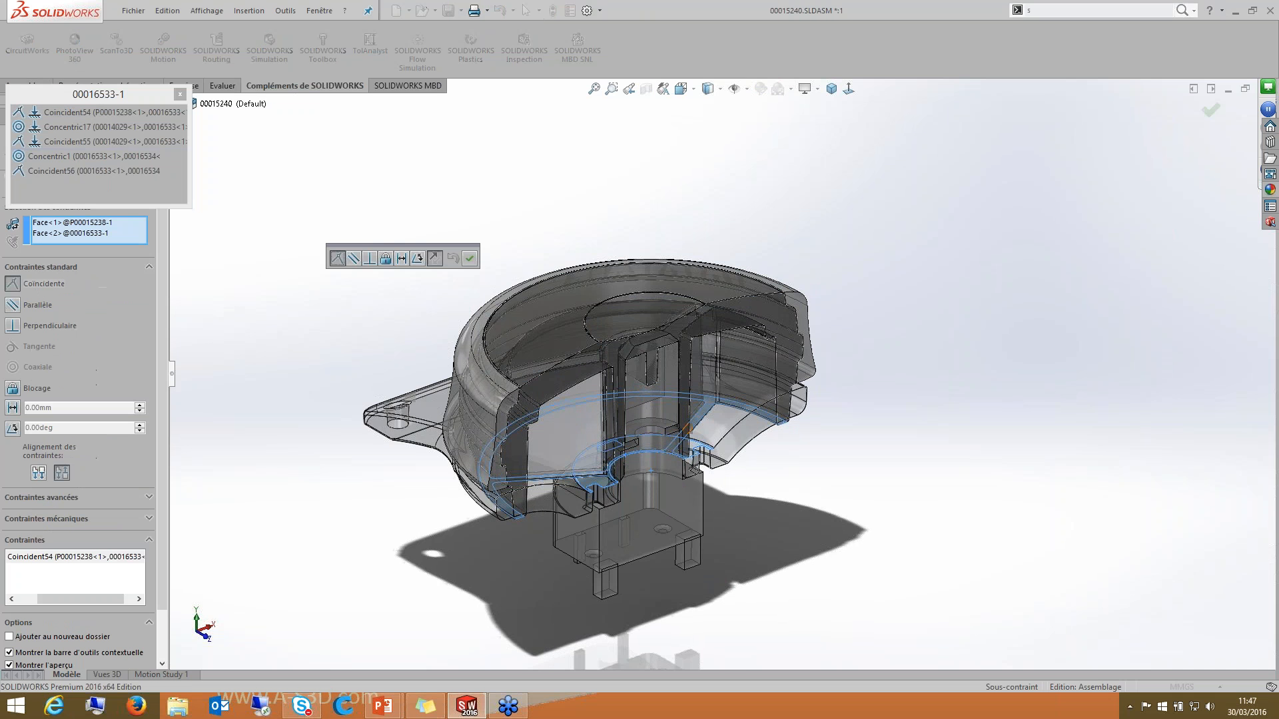
Step: Try to redefine the Coincident54 mate by clearing its selections and picking a replacement face in the central shaft's slot
right_click(81, 226)
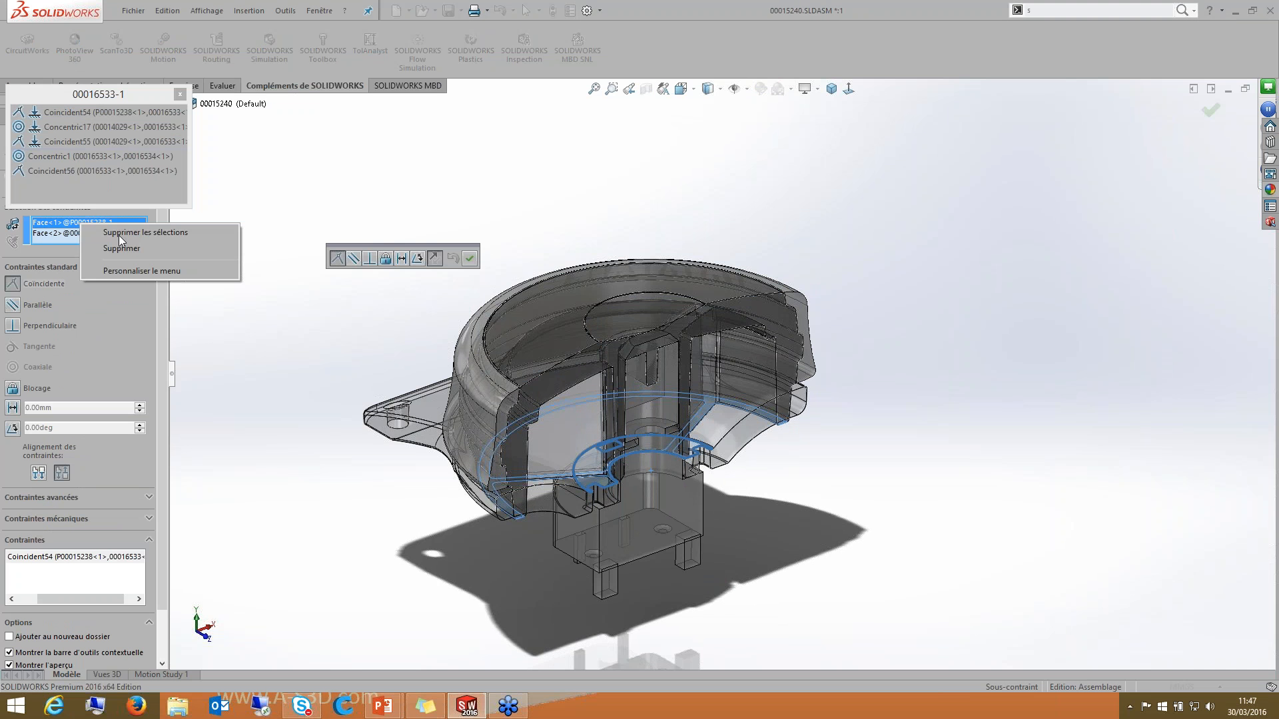
click(120, 232)
scroll(653, 377, down, 5)
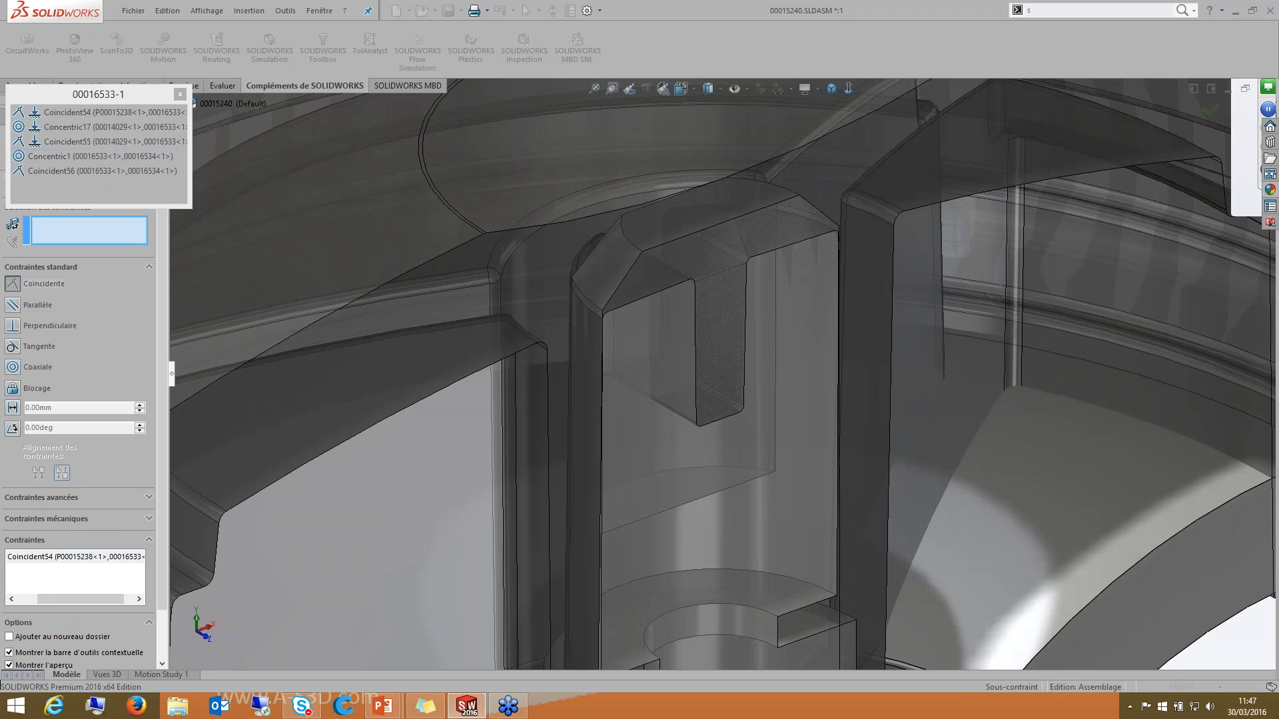
click(693, 414)
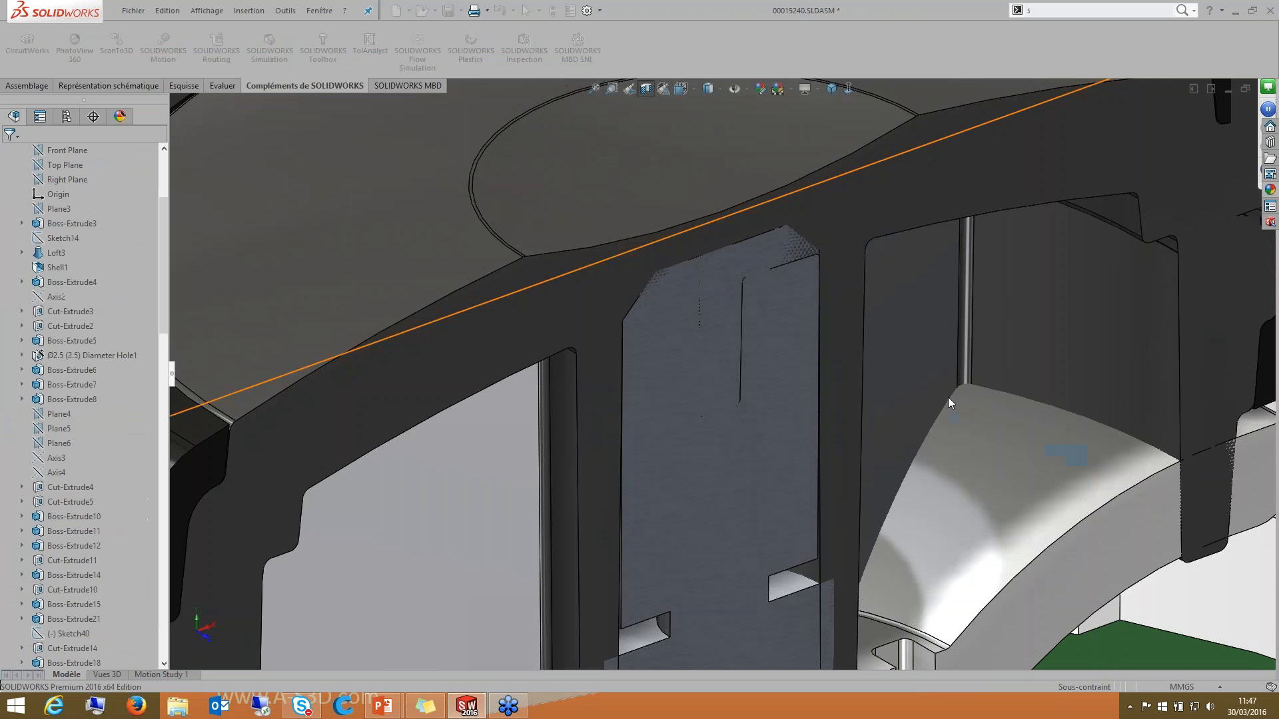
Step: Start a mate from the circular divot face on top of the central knob, then cancel it
scroll(686, 297, down, 3)
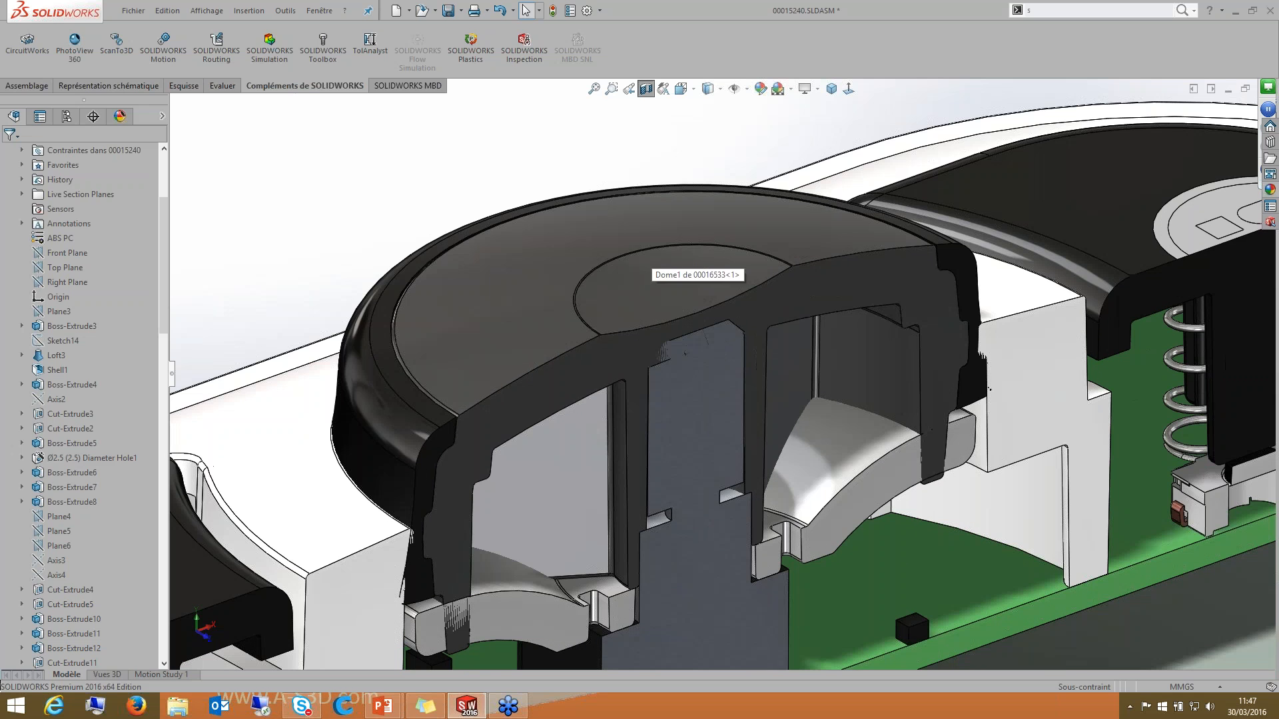
click(666, 293)
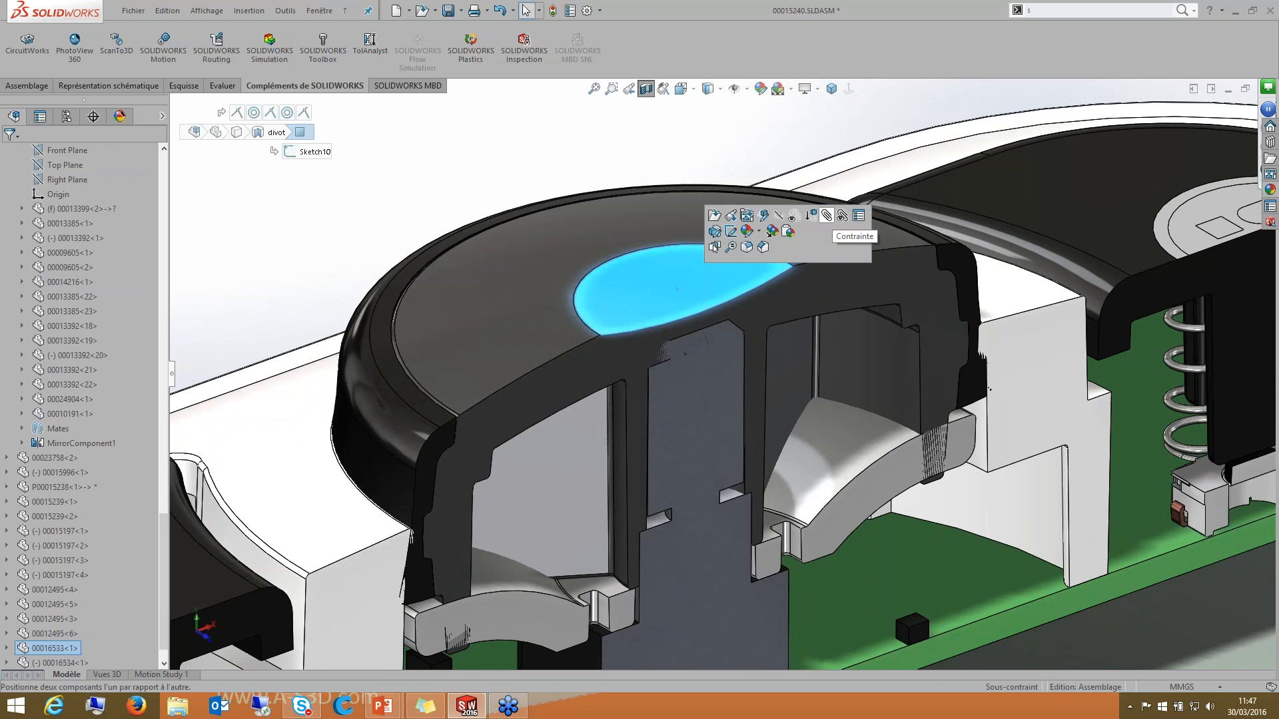
click(827, 216)
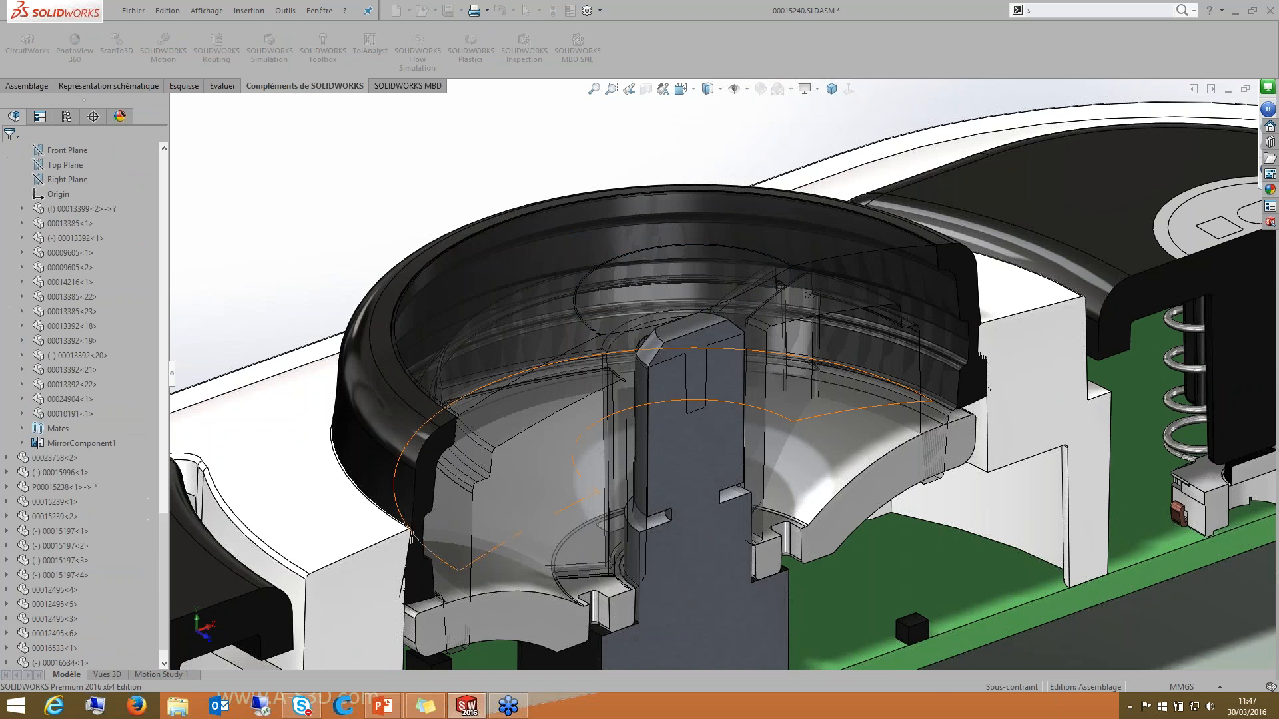
scroll(710, 367, down, 3)
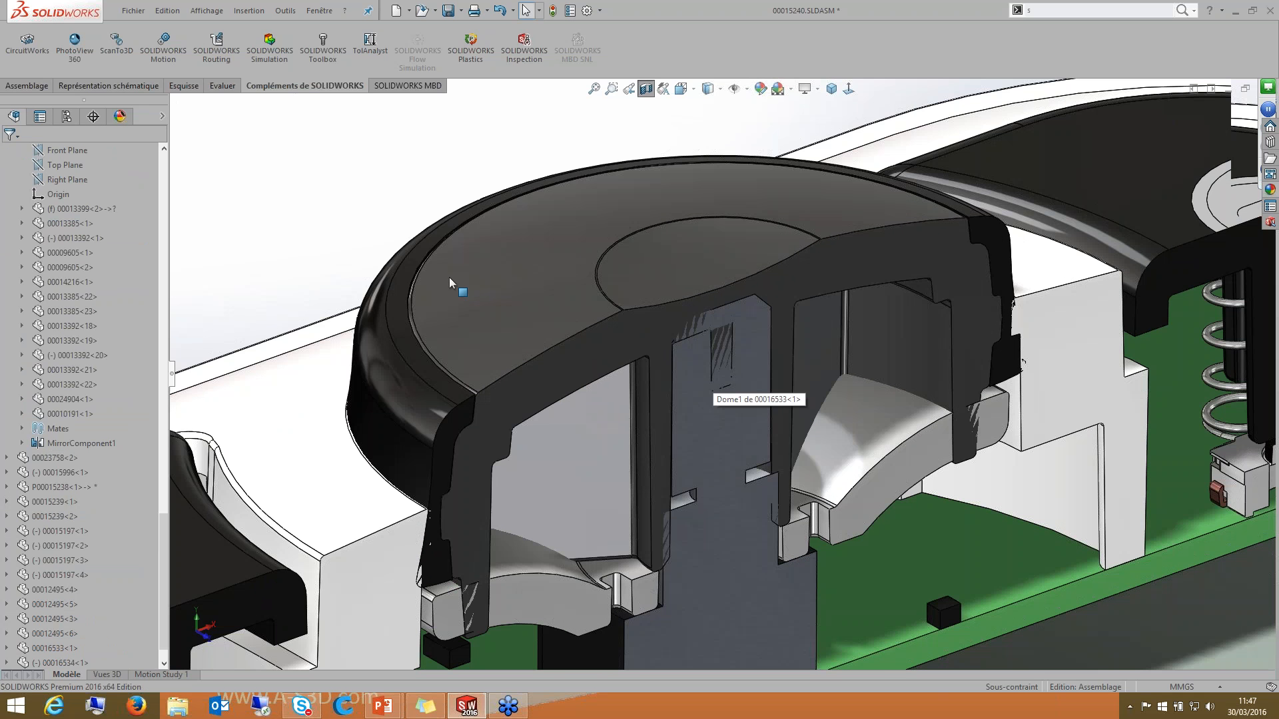
Step: Open the Coincident54 mate for editing from the central knob's top face and clear its mate selections
click(528, 285)
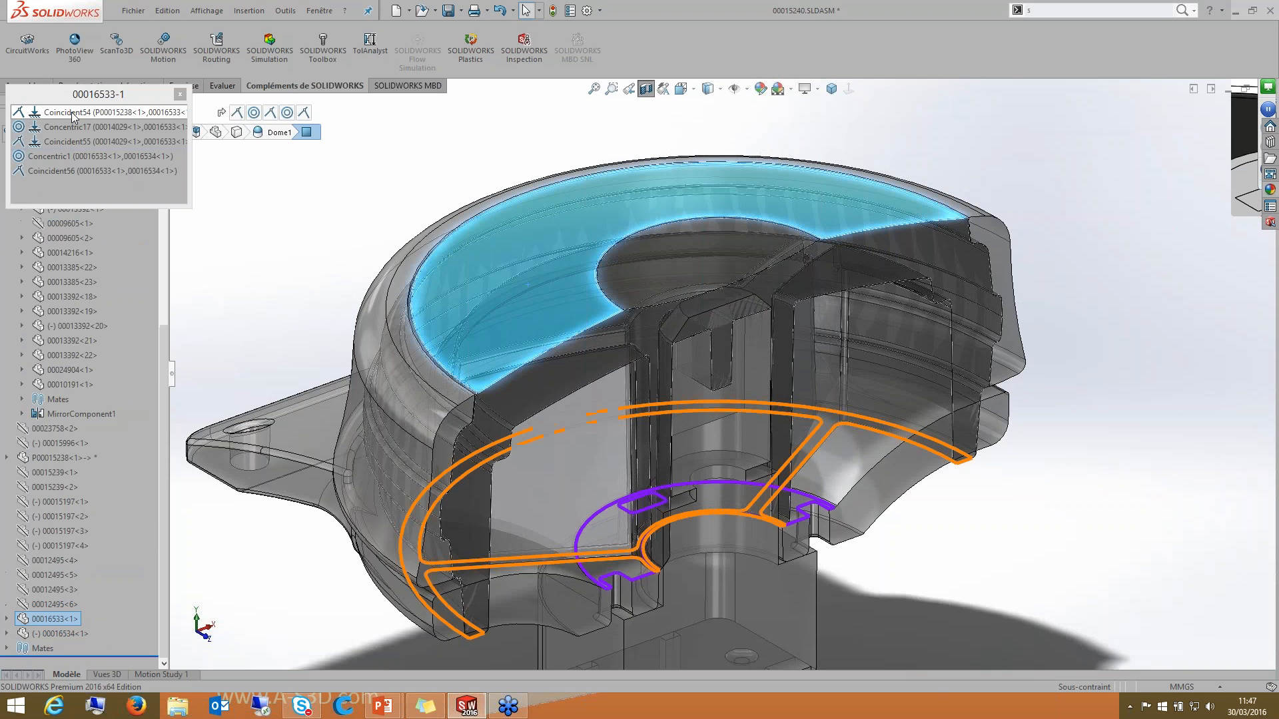
right_click(73, 111)
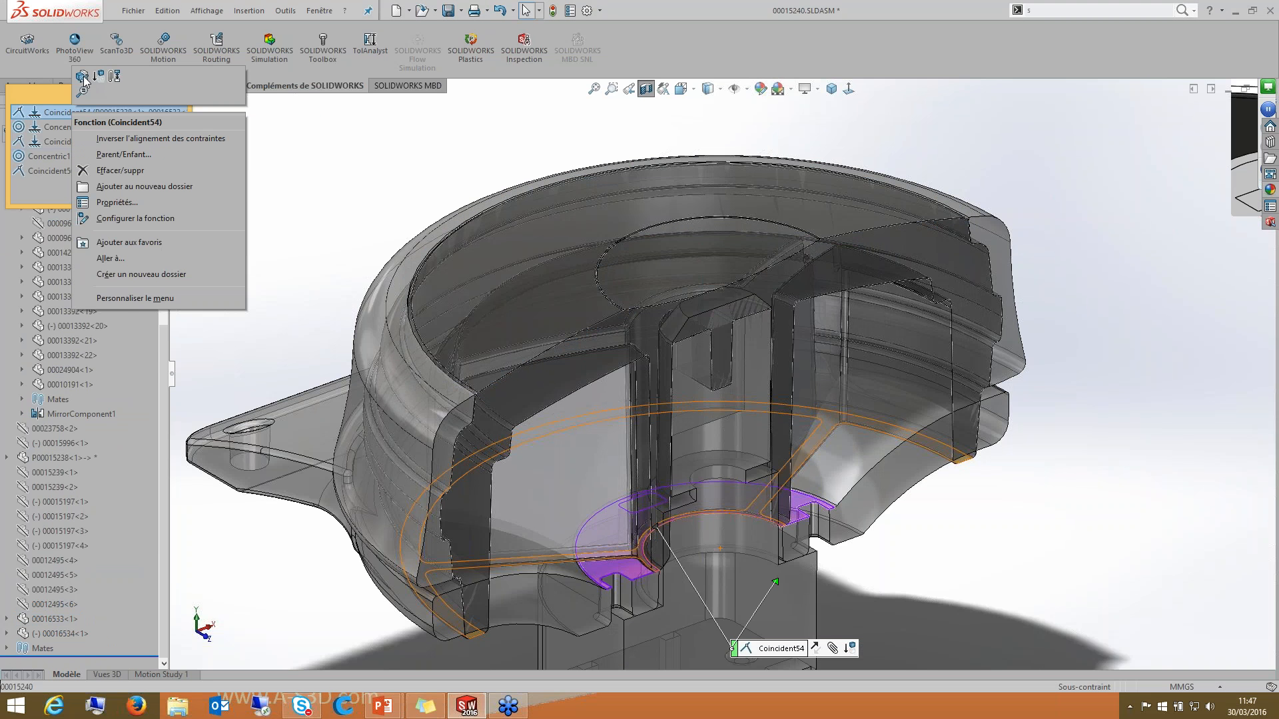
click(85, 81)
right_click(100, 227)
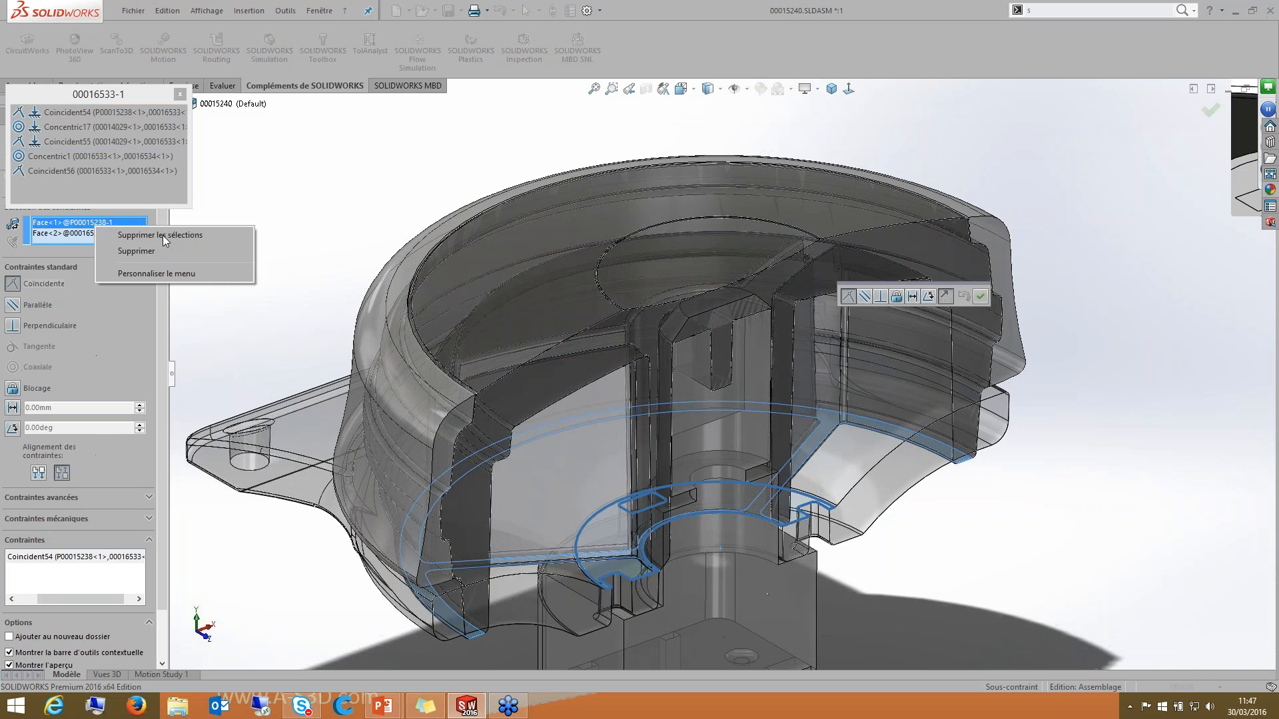
click(162, 234)
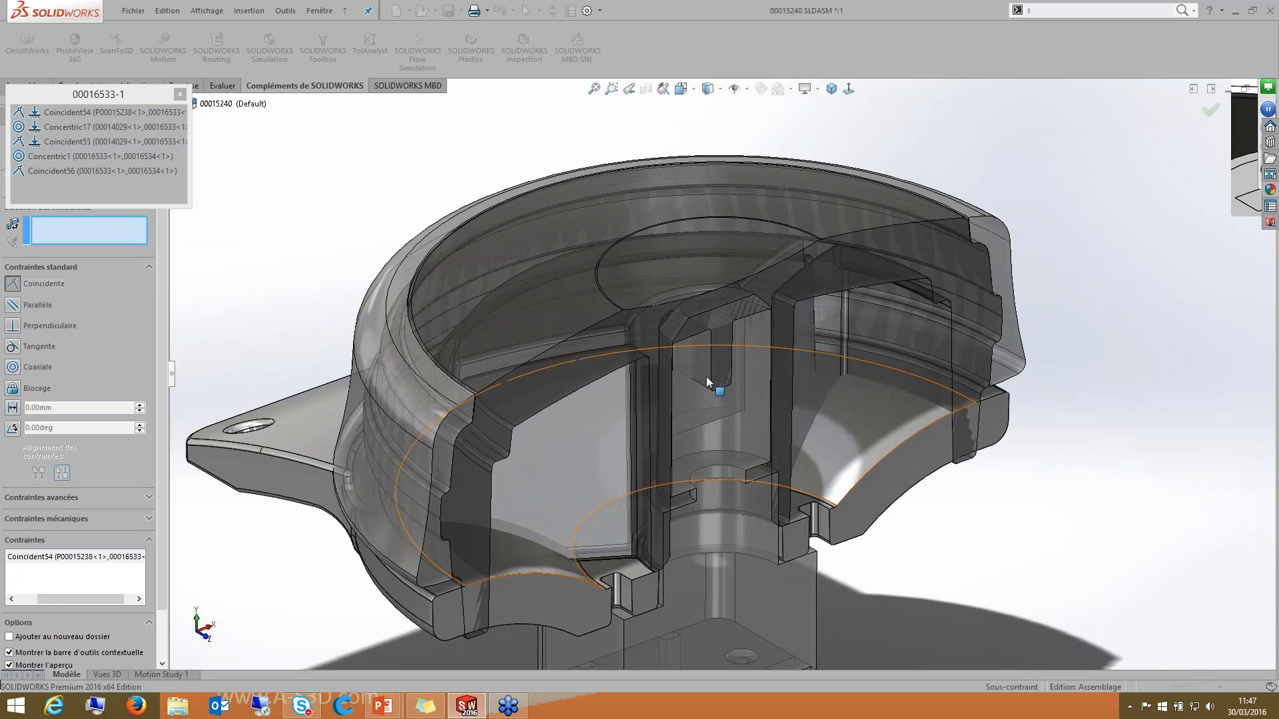
Step: Redefine Coincident54 between the small hidden face inside knob 00016533 and the top face of the central shaft, then close the mate list
middle_drag(821, 428, 479, 200)
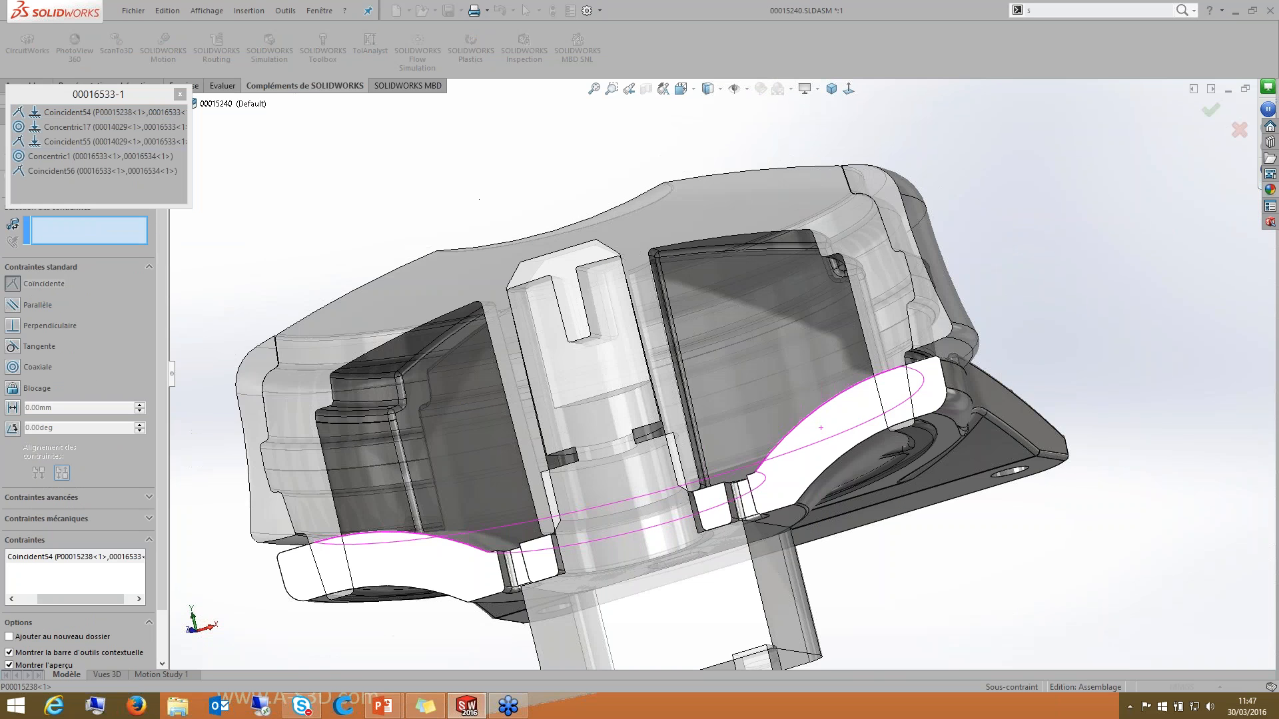
middle_drag(603, 460, 595, 365)
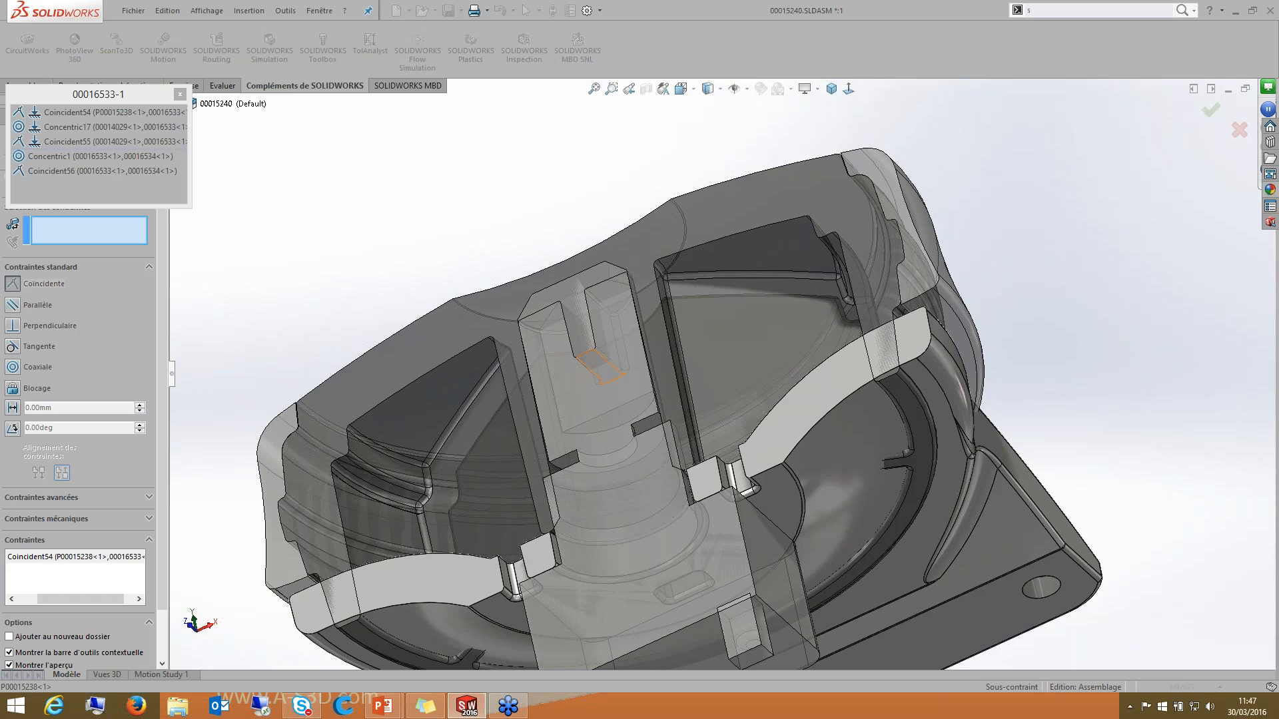
click(601, 366)
middle_drag(601, 367, 557, 268)
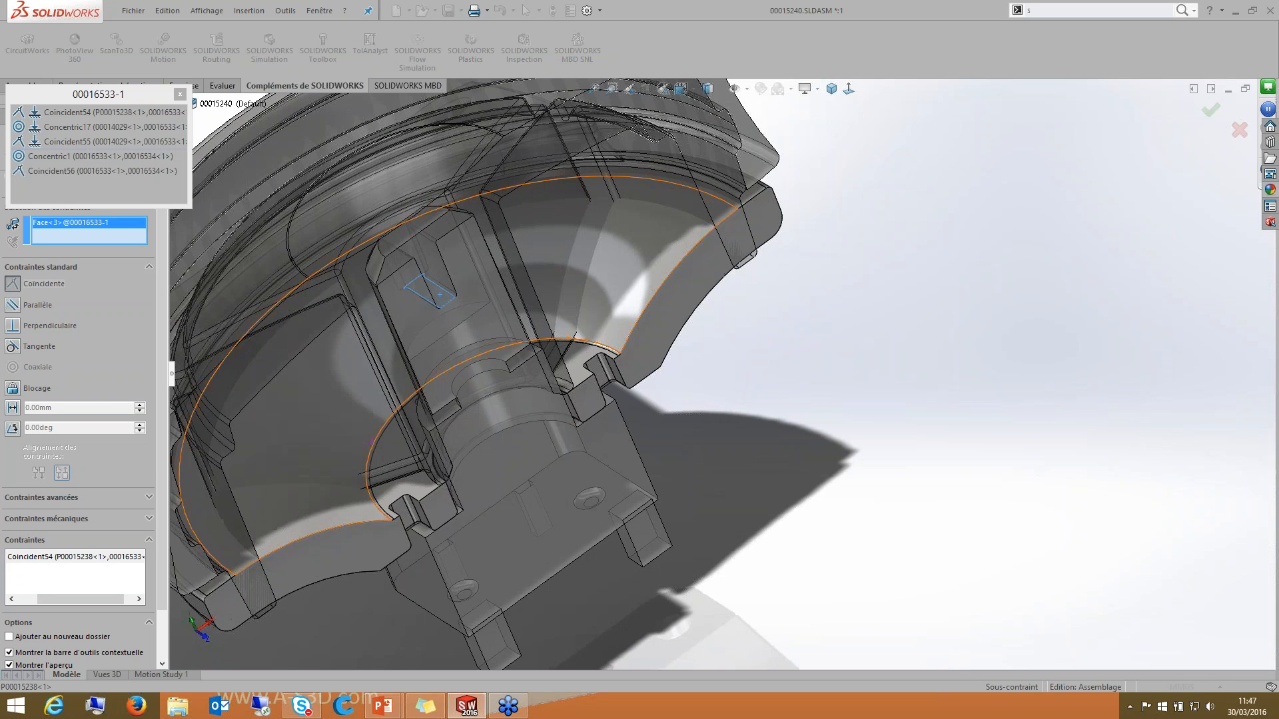
click(409, 231)
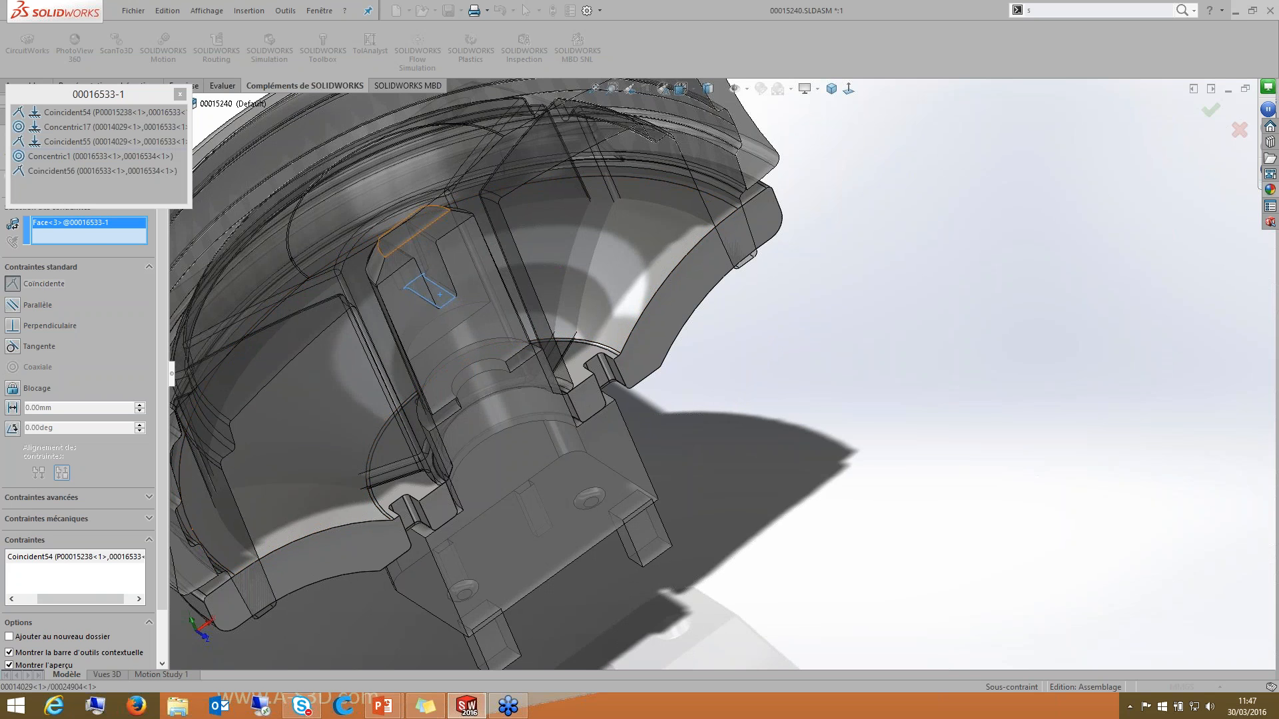
right_click(688, 335)
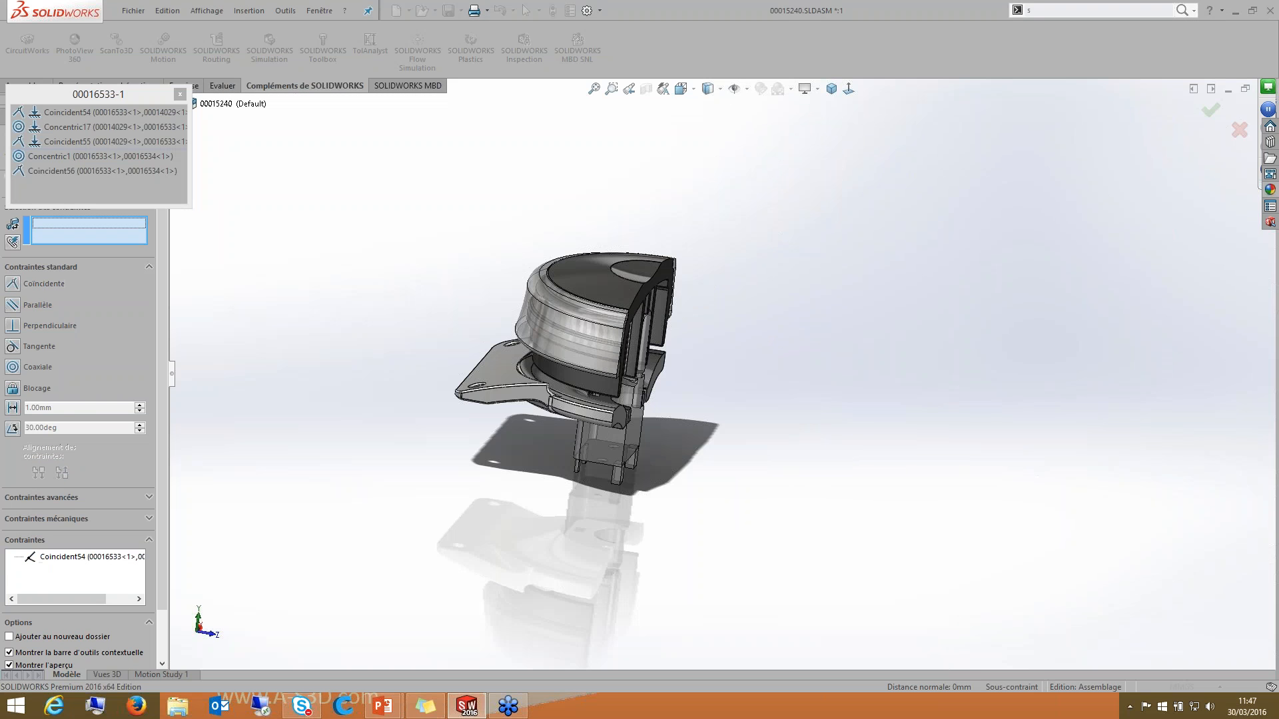
middle_drag(640, 365, 720, 363)
click(1210, 111)
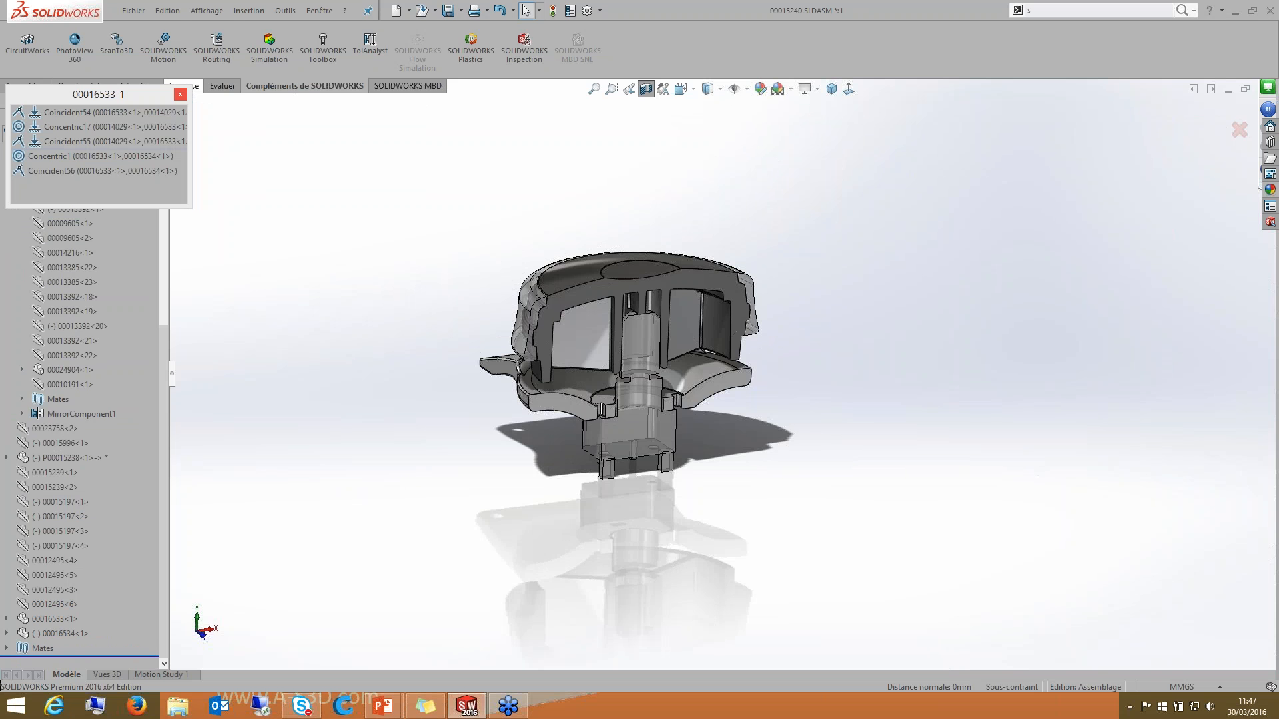
click(180, 94)
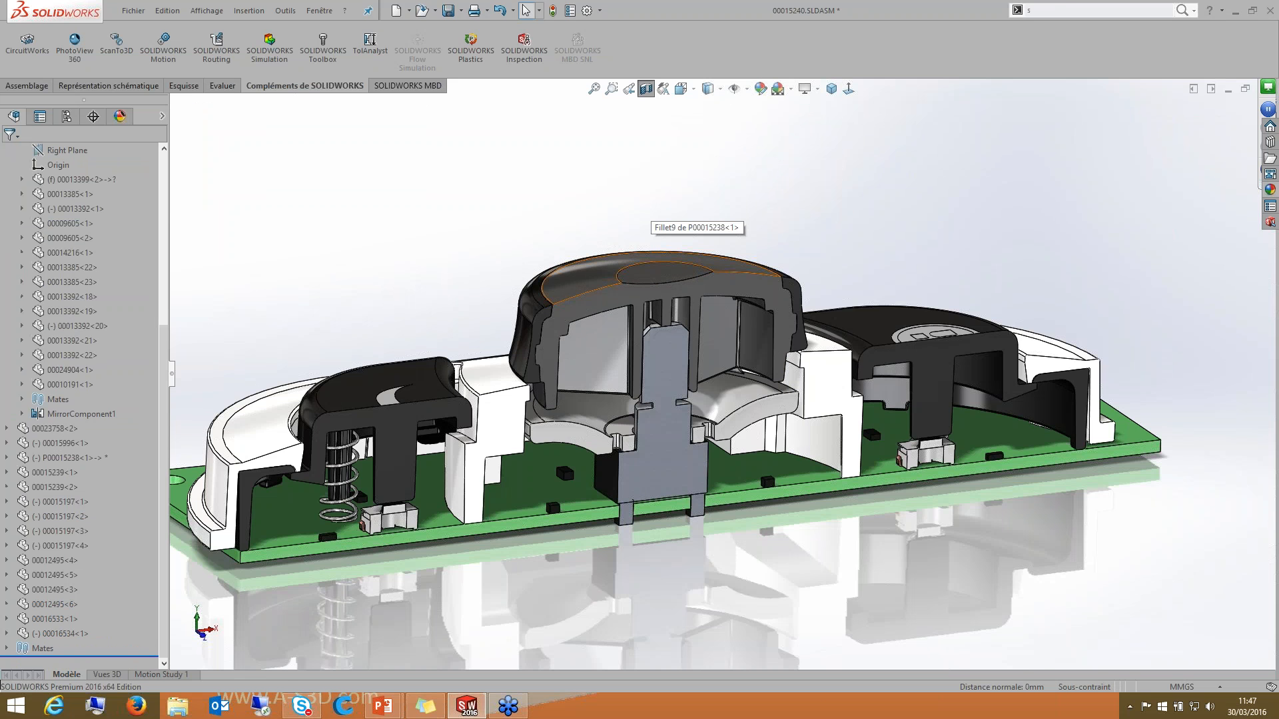
Step: Examine the sectioned assembly and the dynamic reference arrows of component 00013399 in the feature tree
scroll(665, 331, down, 4)
middle_drag(665, 332, 618, 338)
scroll(617, 339, up, 4)
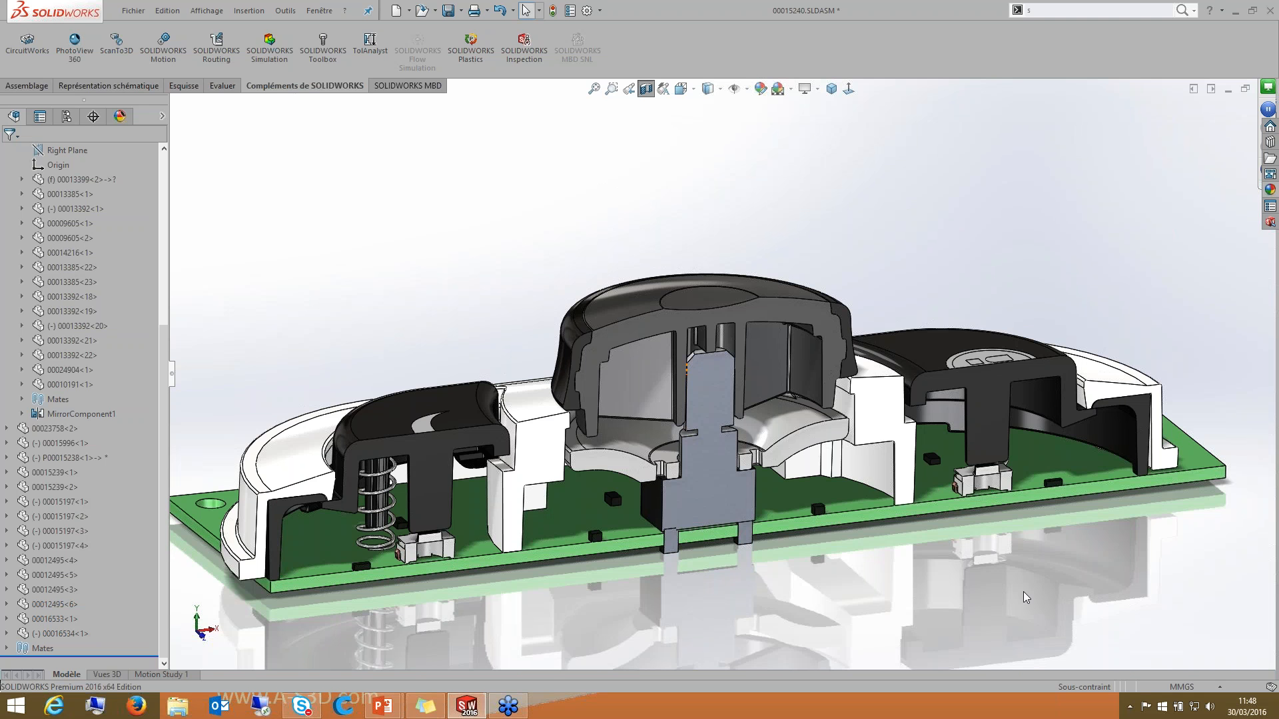
scroll(651, 430, up, 4)
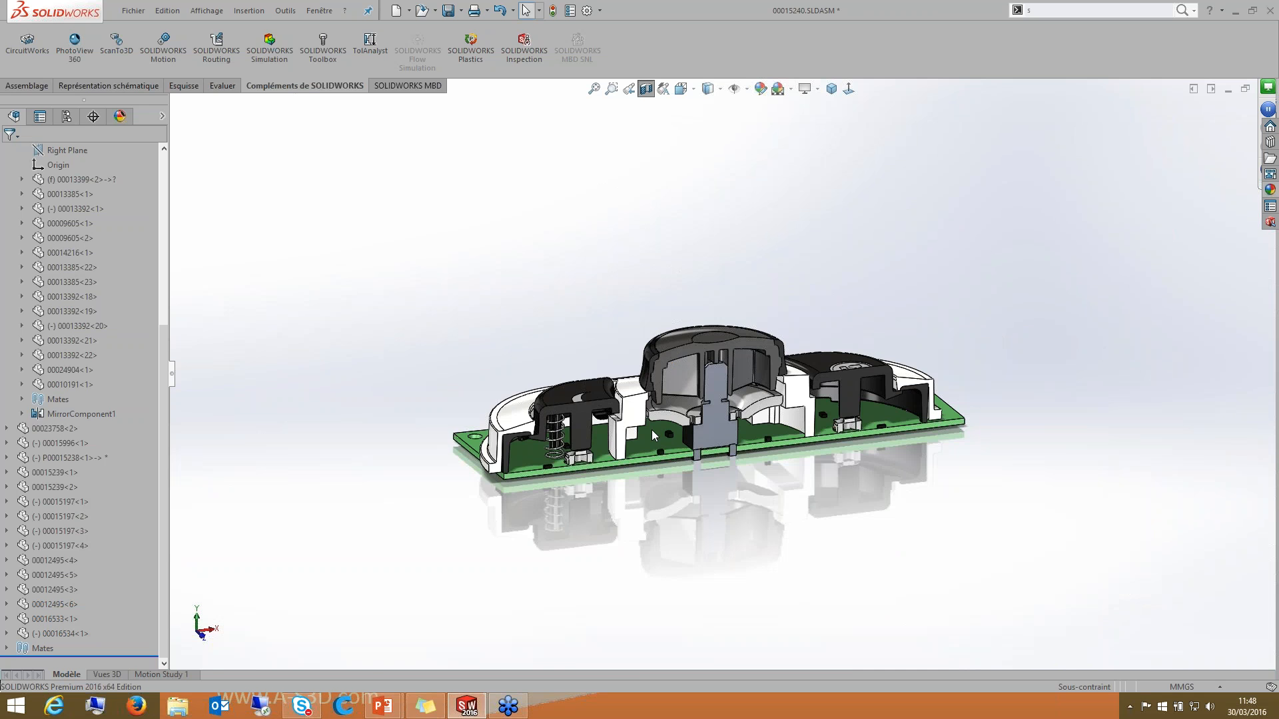
scroll(652, 429, down, 5)
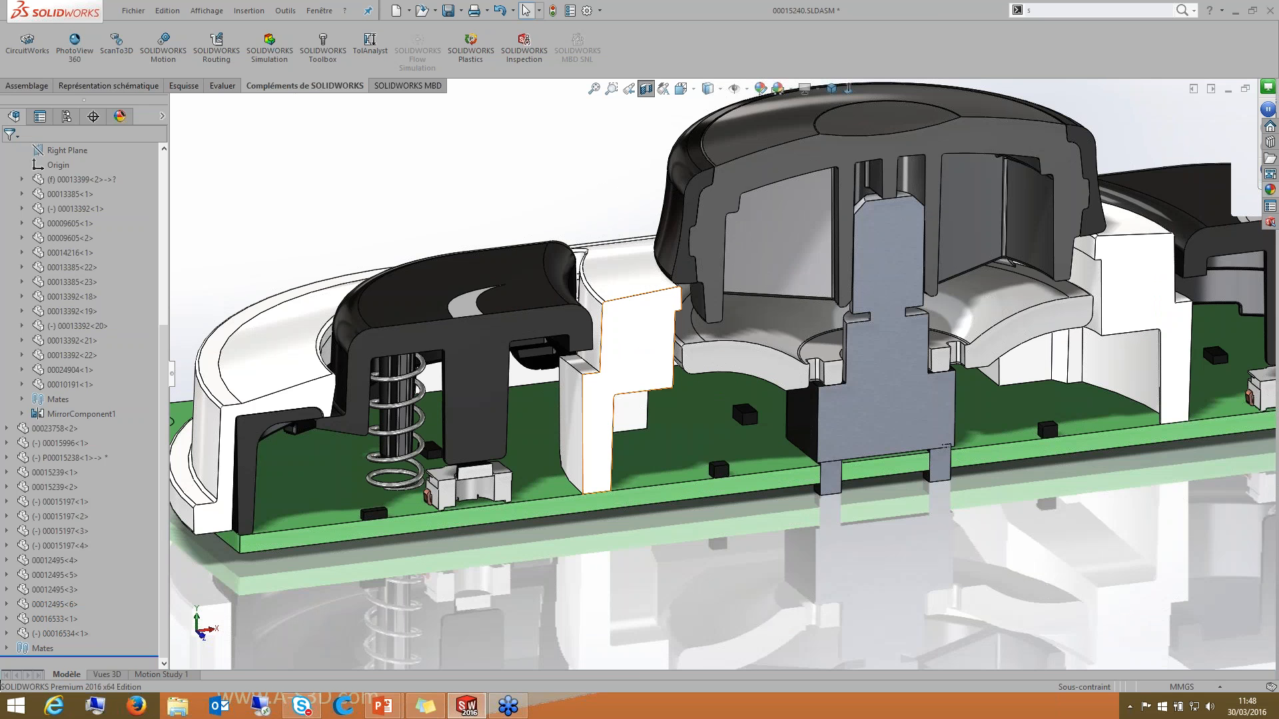
scroll(719, 363, up, 4)
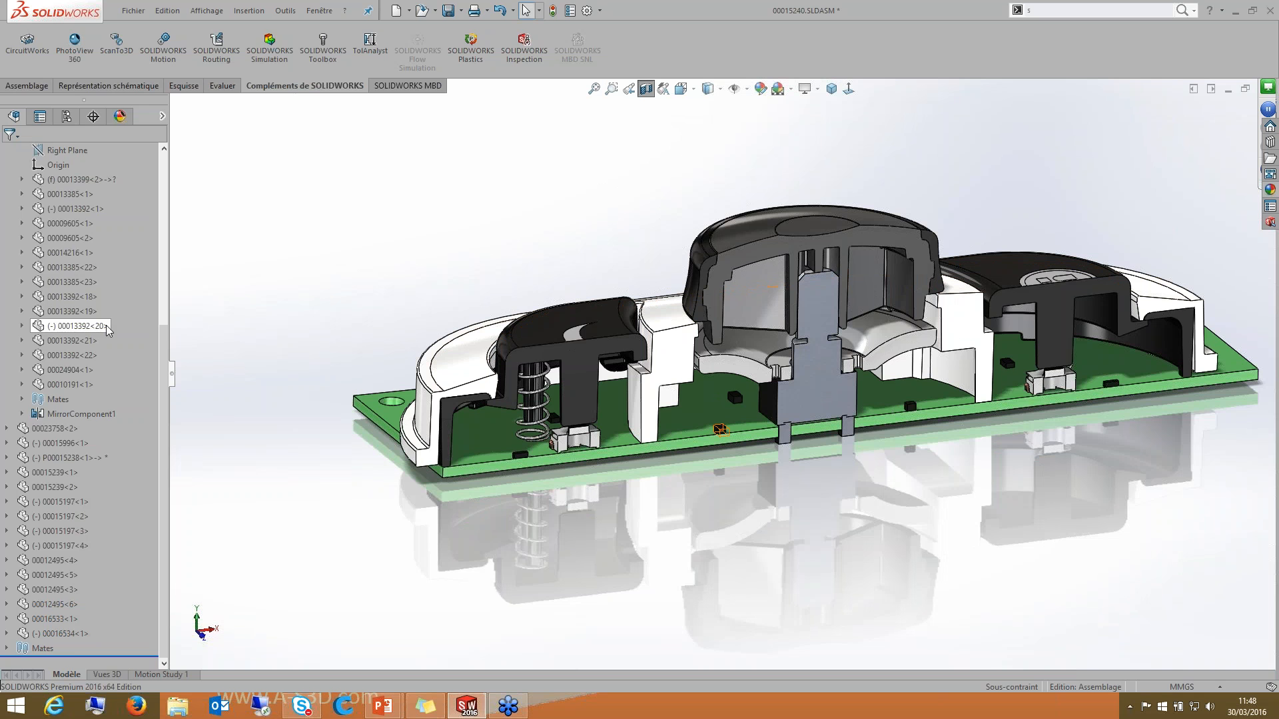
scroll(56, 268, up, 5)
mouse_move(55, 268)
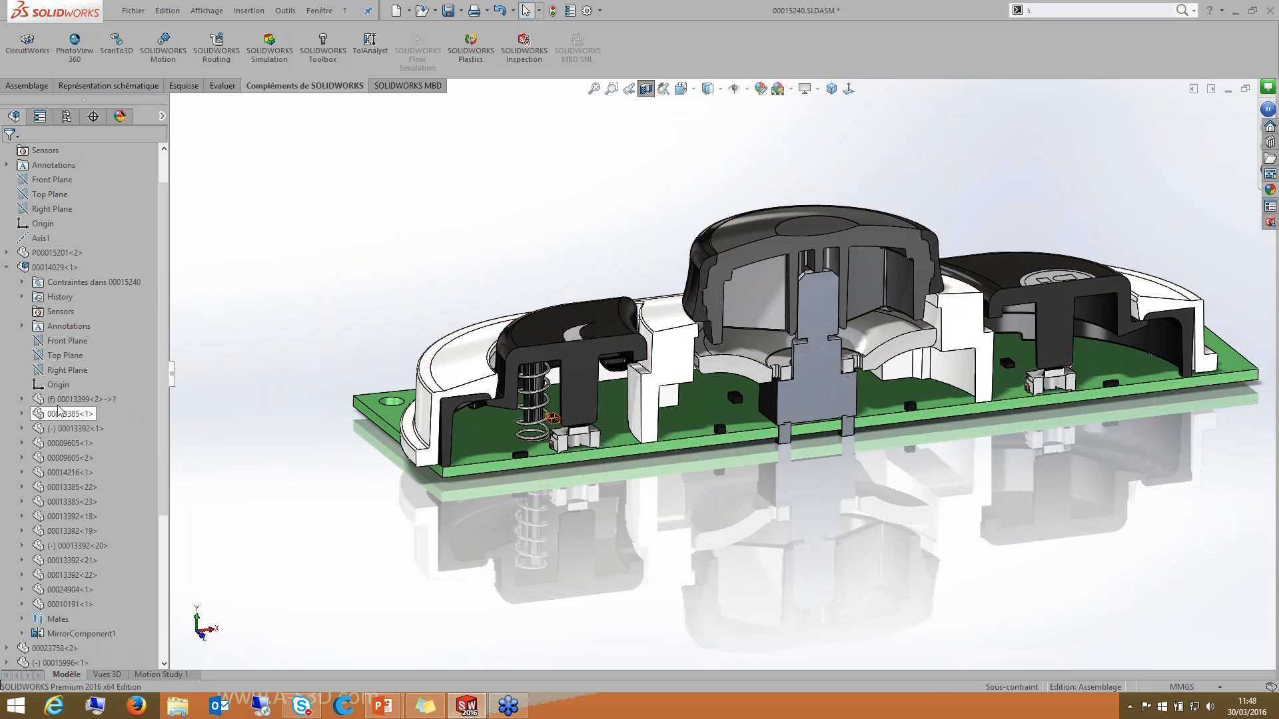
mouse_move(58, 409)
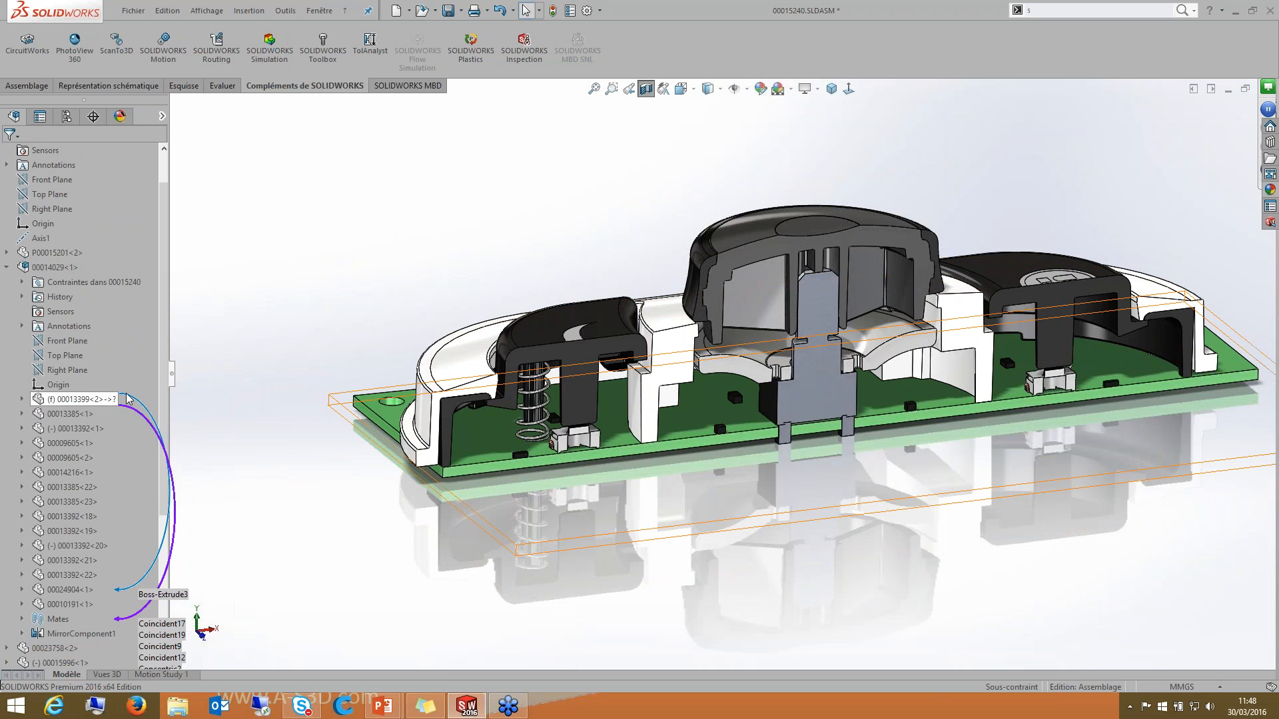
Step: Open the white housing part P00015201 in its own window and check its dynamic reference visualization options
right_click(447, 362)
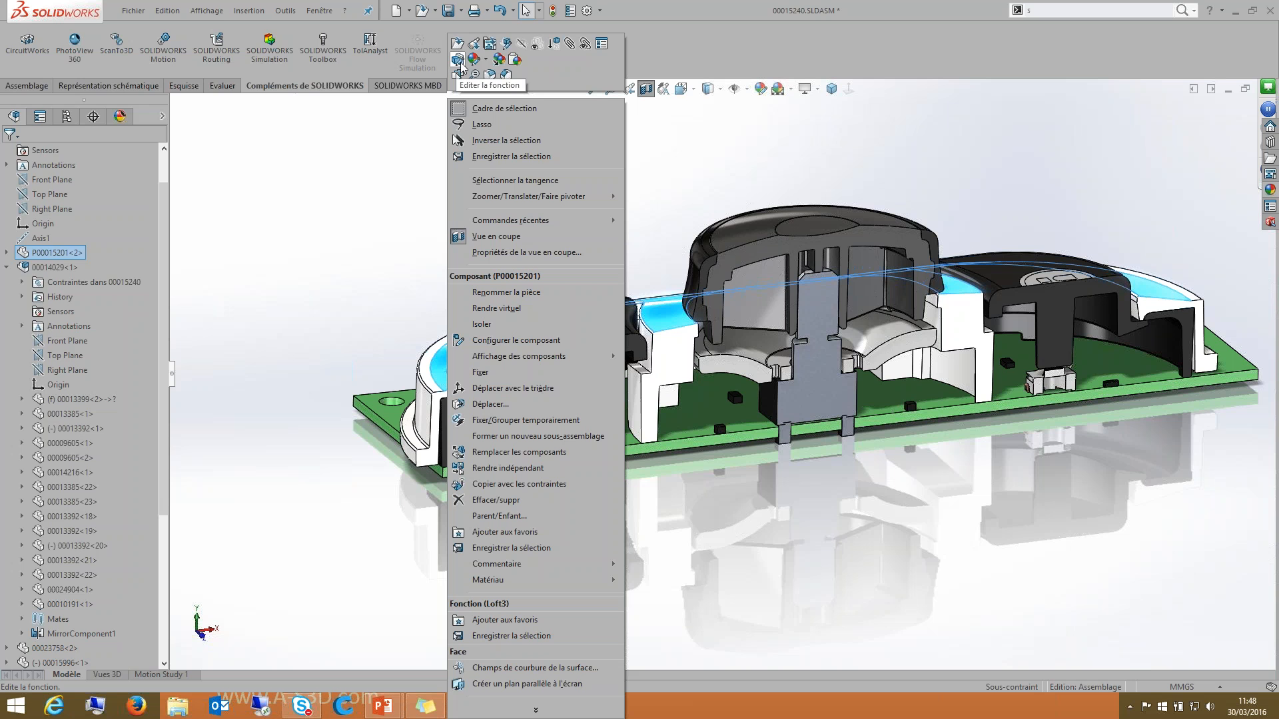
click(457, 59)
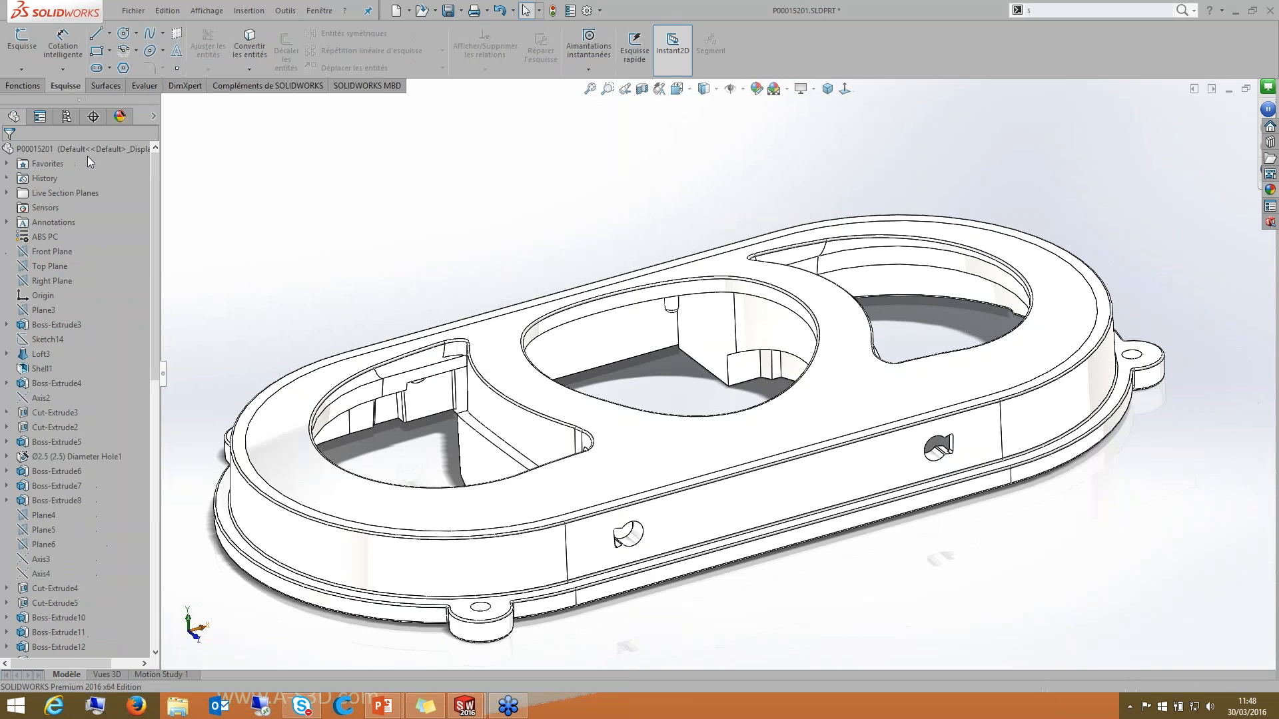
right_click(93, 152)
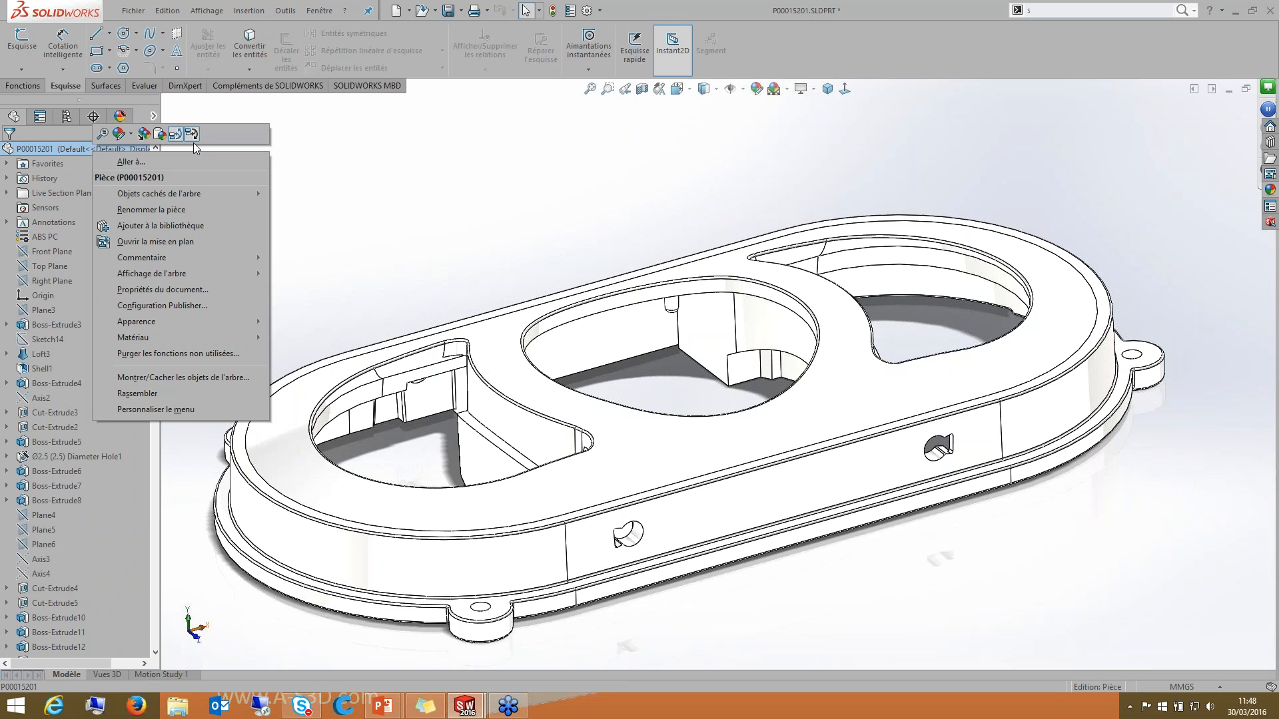
click(70, 147)
right_click(69, 147)
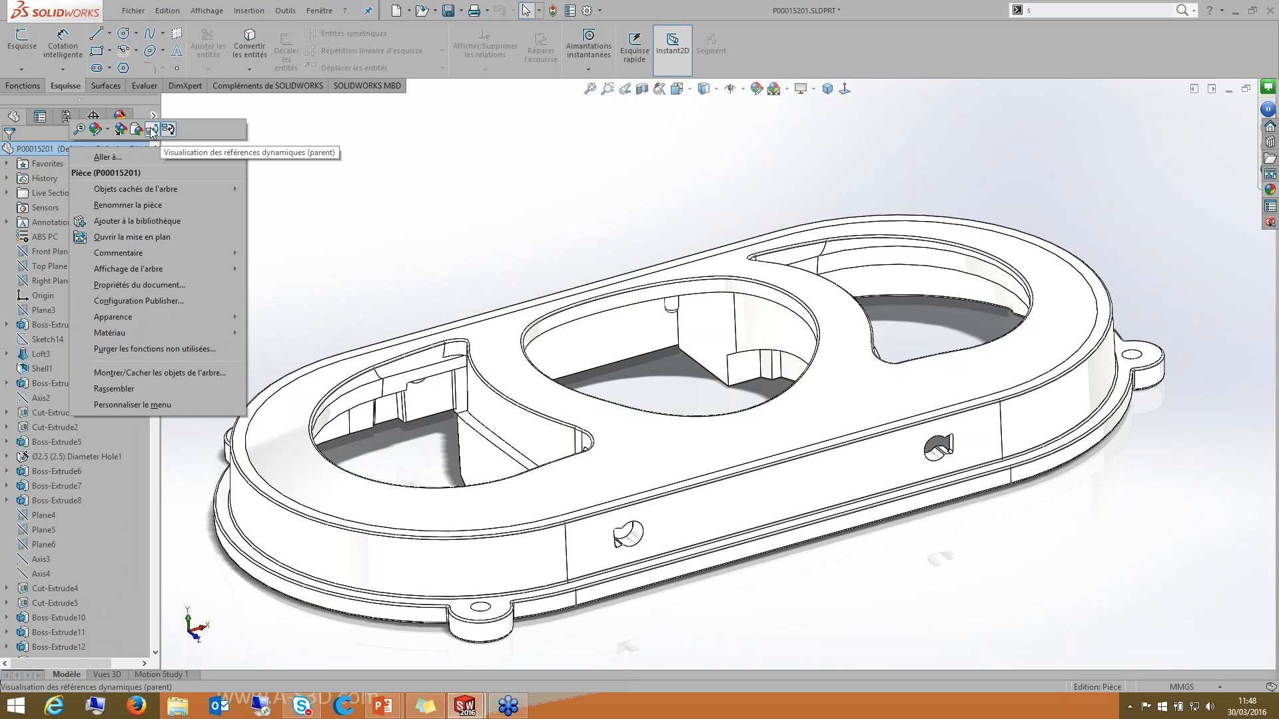
click(527, 169)
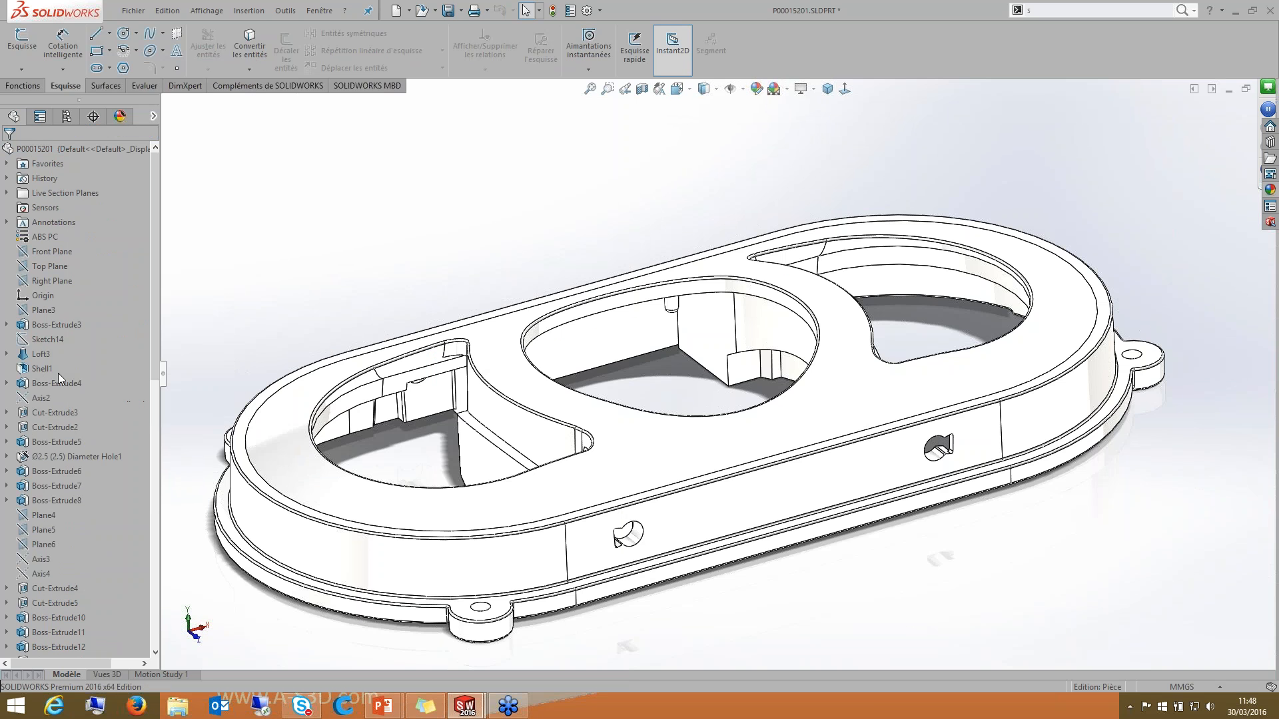
Step: View the parent and child references of Boss-Extrude4 and locate the dynamic reference visualization options in the user interface display settings
mouse_move(50, 386)
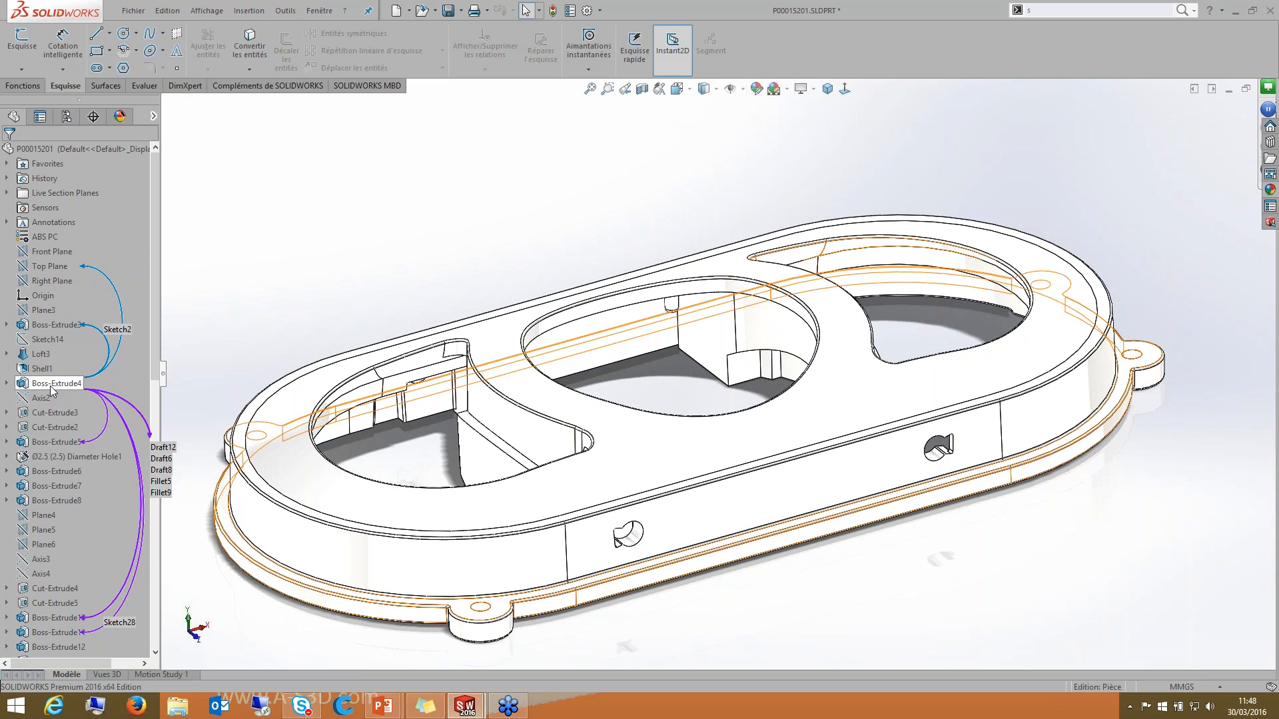
click(208, 11)
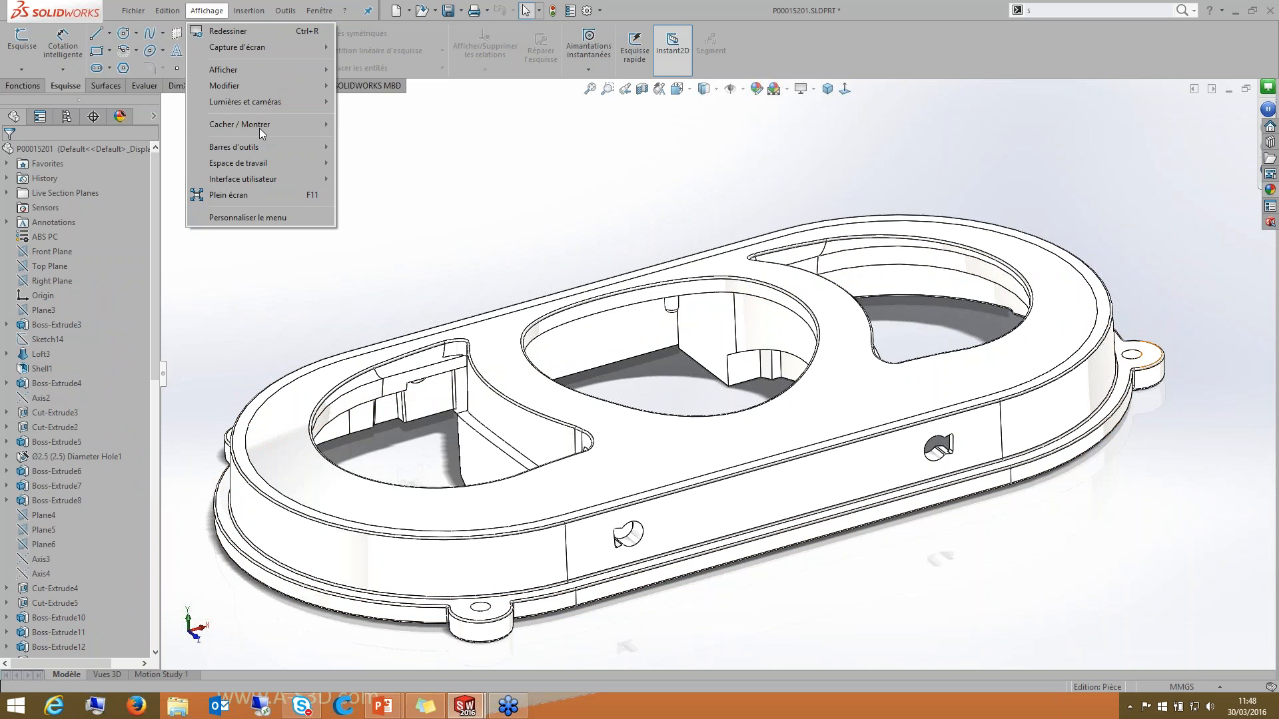
mouse_move(259, 127)
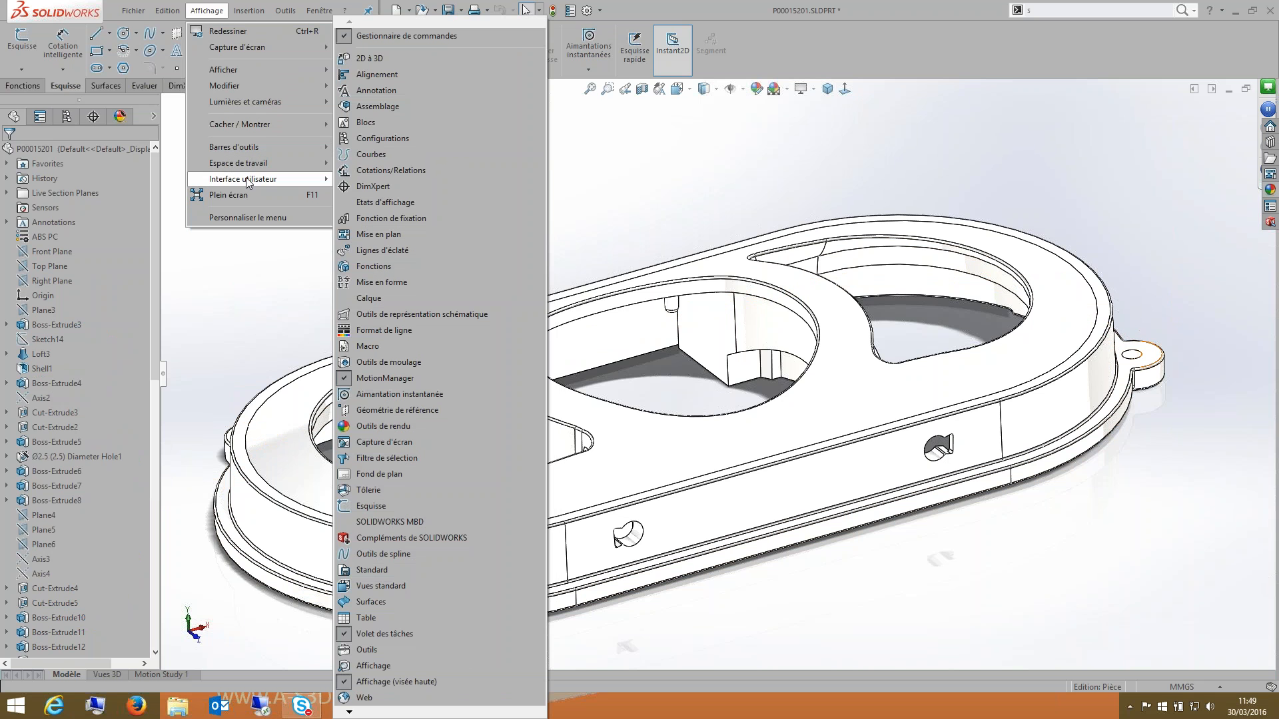
mouse_move(246, 178)
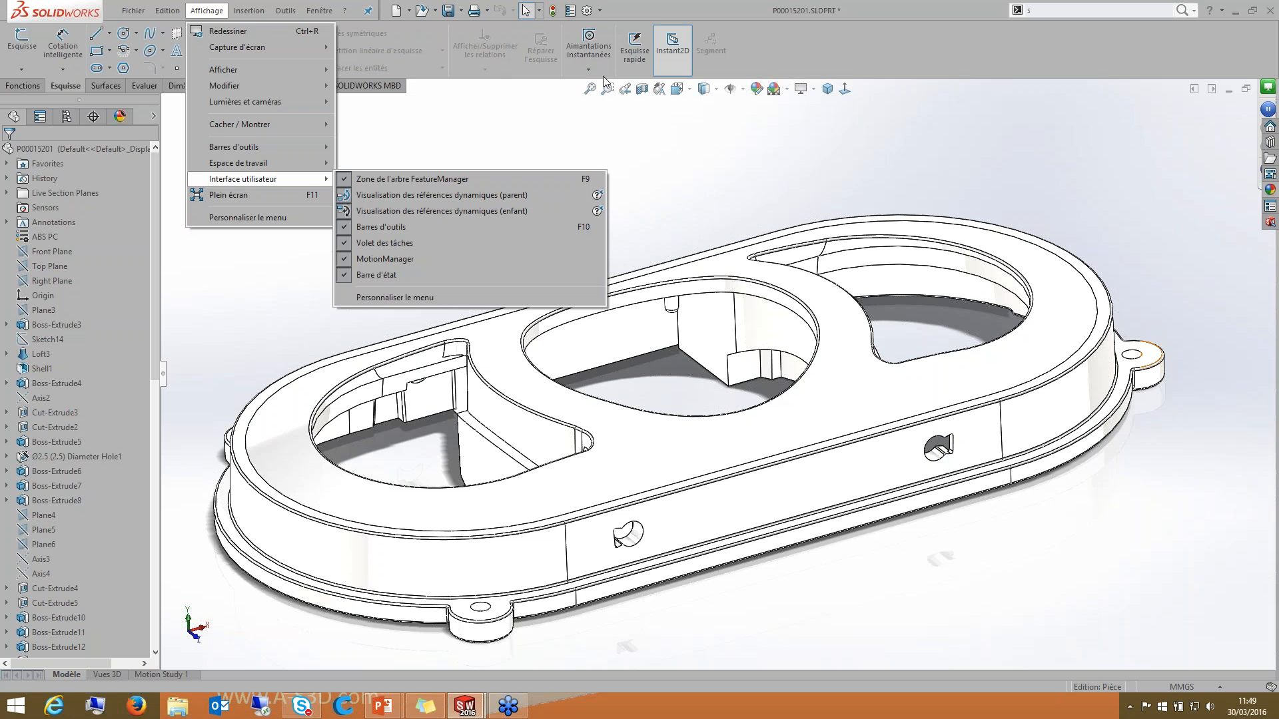
click(521, 129)
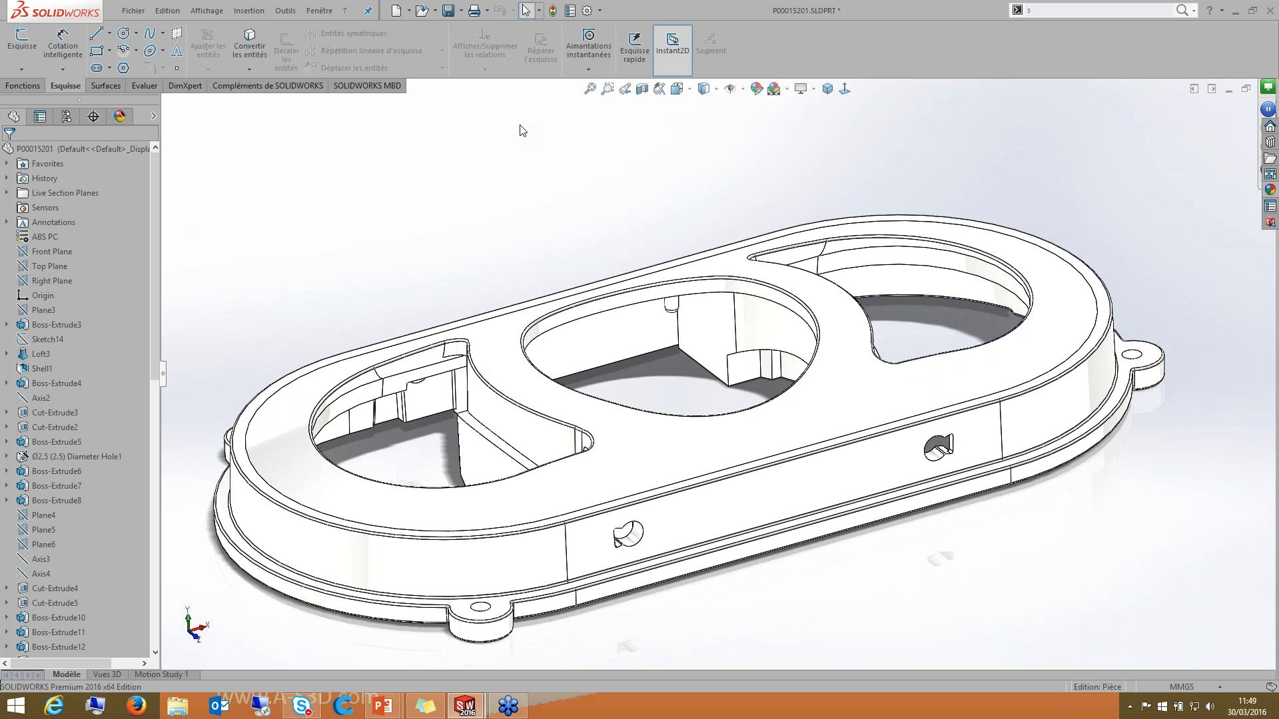
Step: Expand the Favorites folder and open its Fillet5 feature for editing
click(7, 163)
click(45, 182)
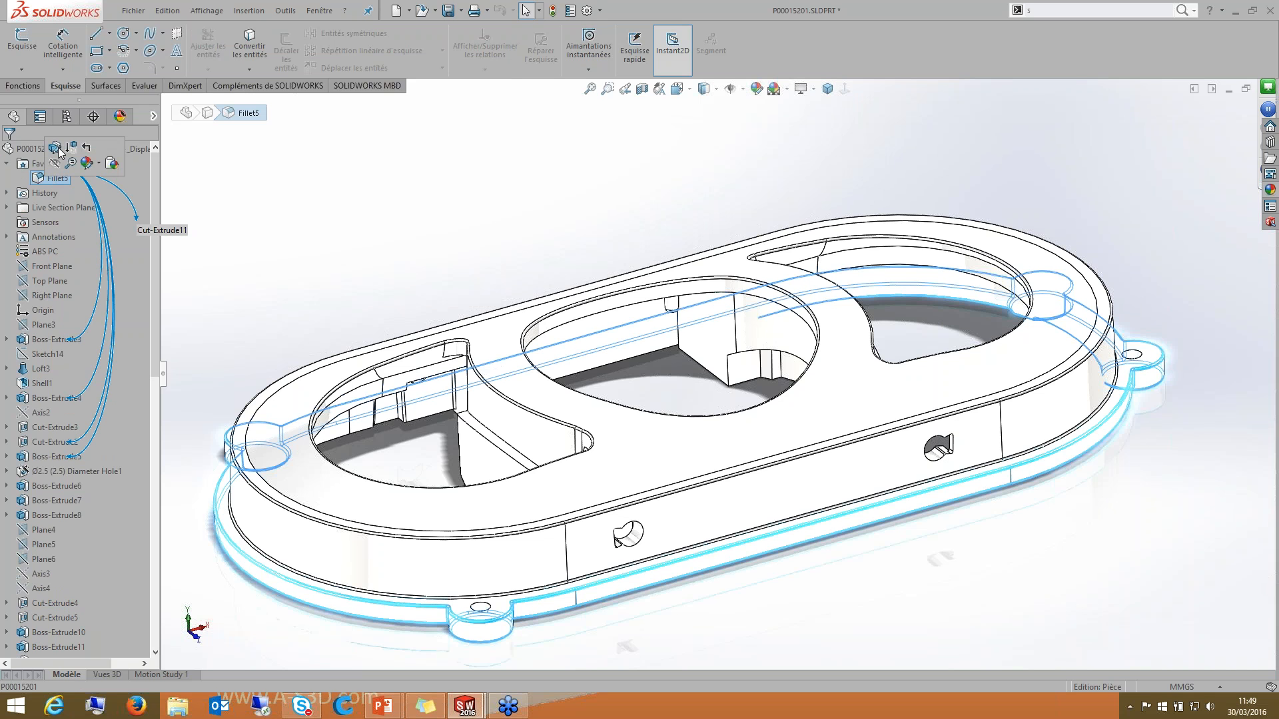
click(54, 148)
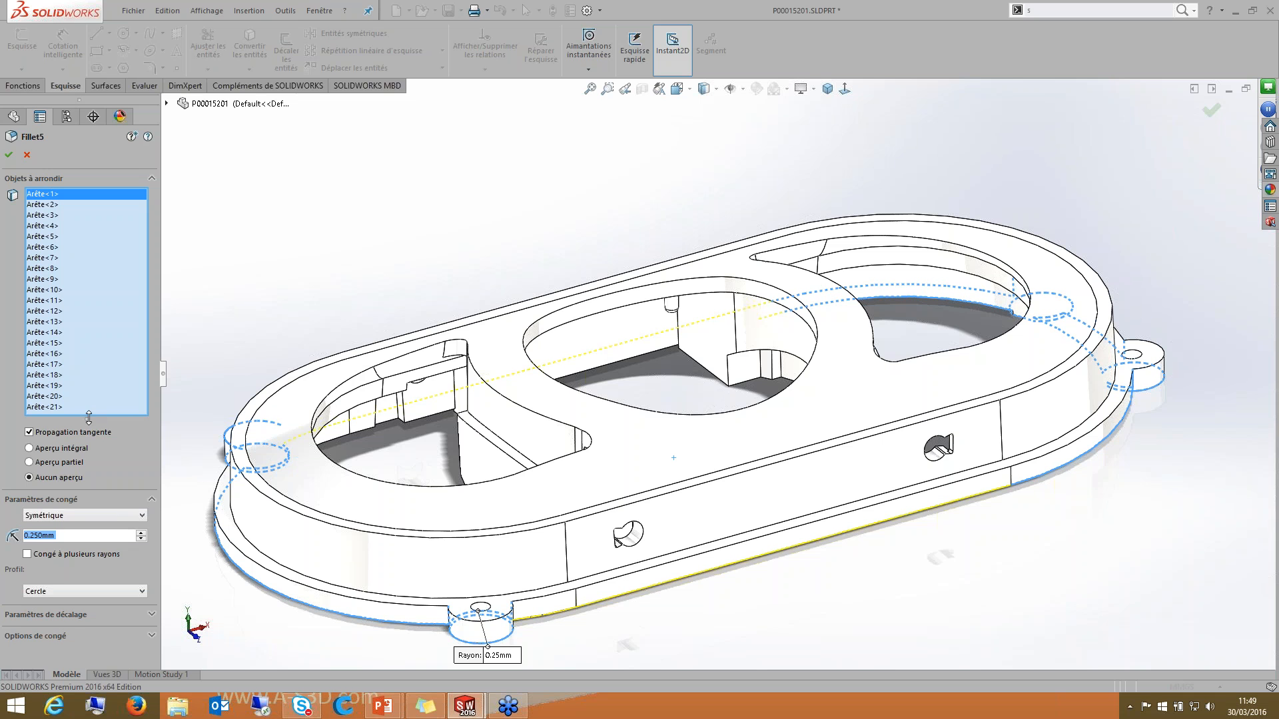
Step: Demonstrate resizing Fillet5's list of edges by shortening and lengthening it, and cancel the feature edit
drag(89, 417, 88, 260)
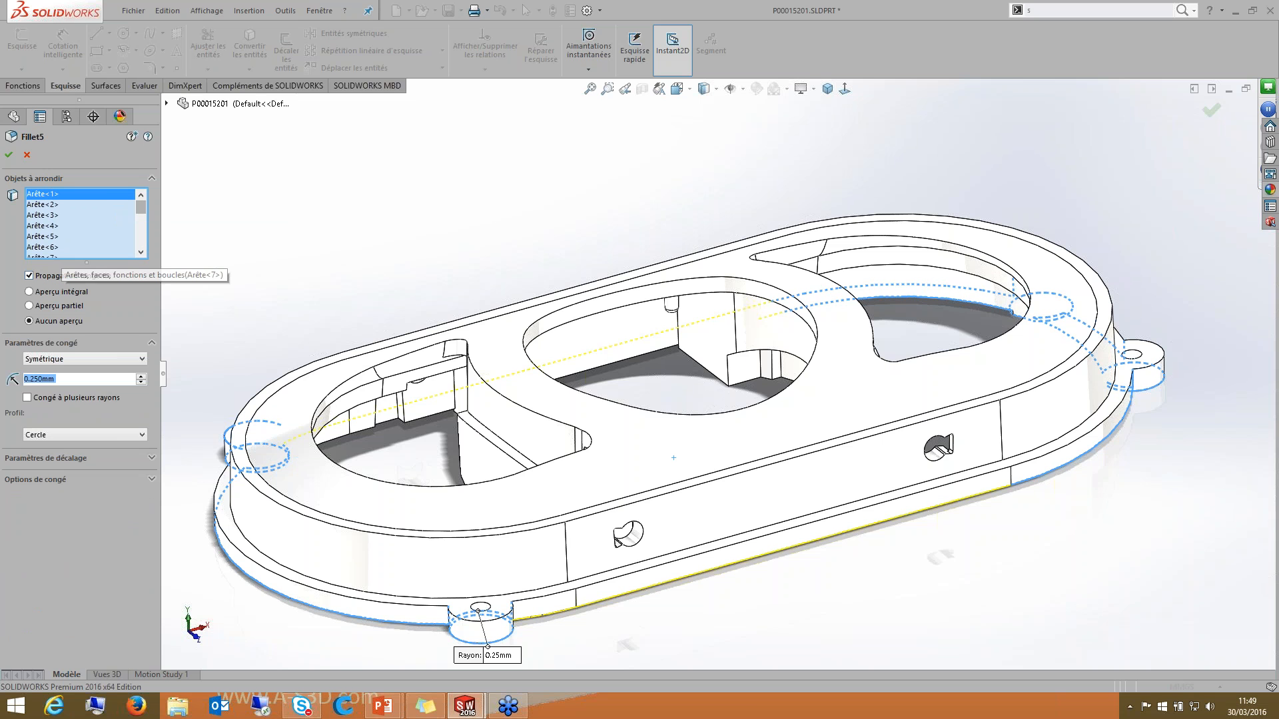
drag(87, 262, 84, 419)
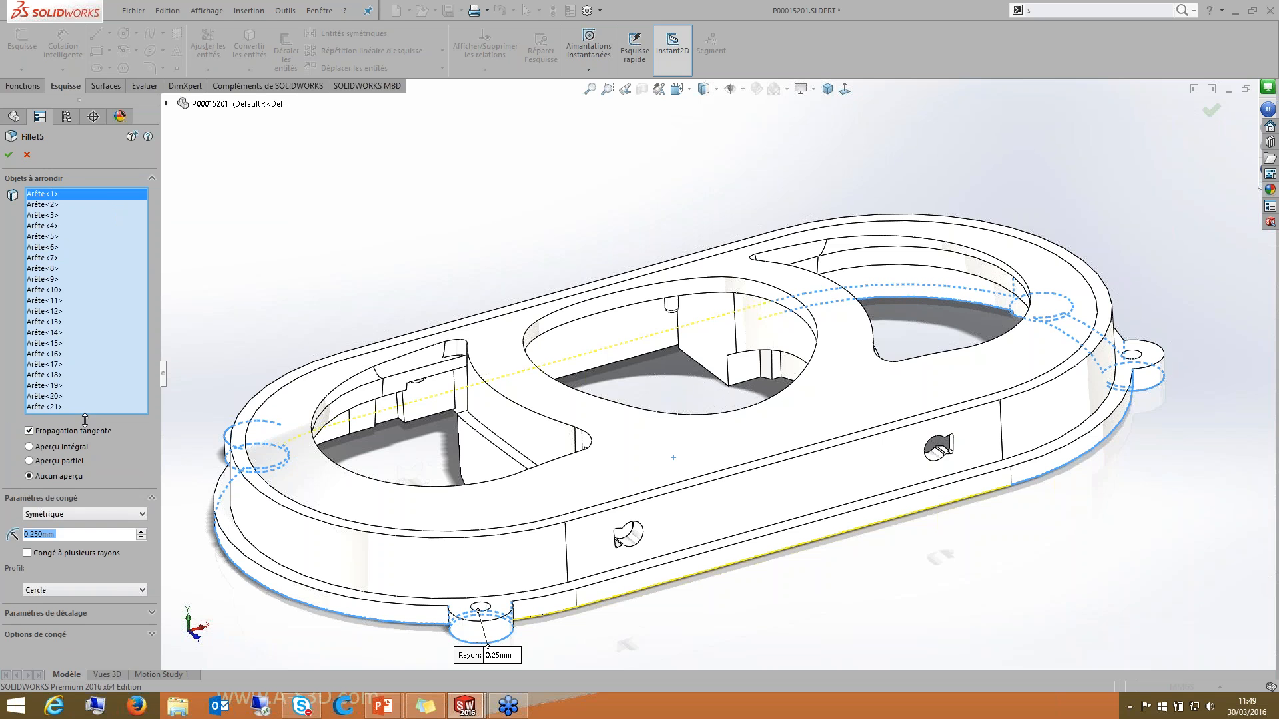
drag(86, 613, 86, 611)
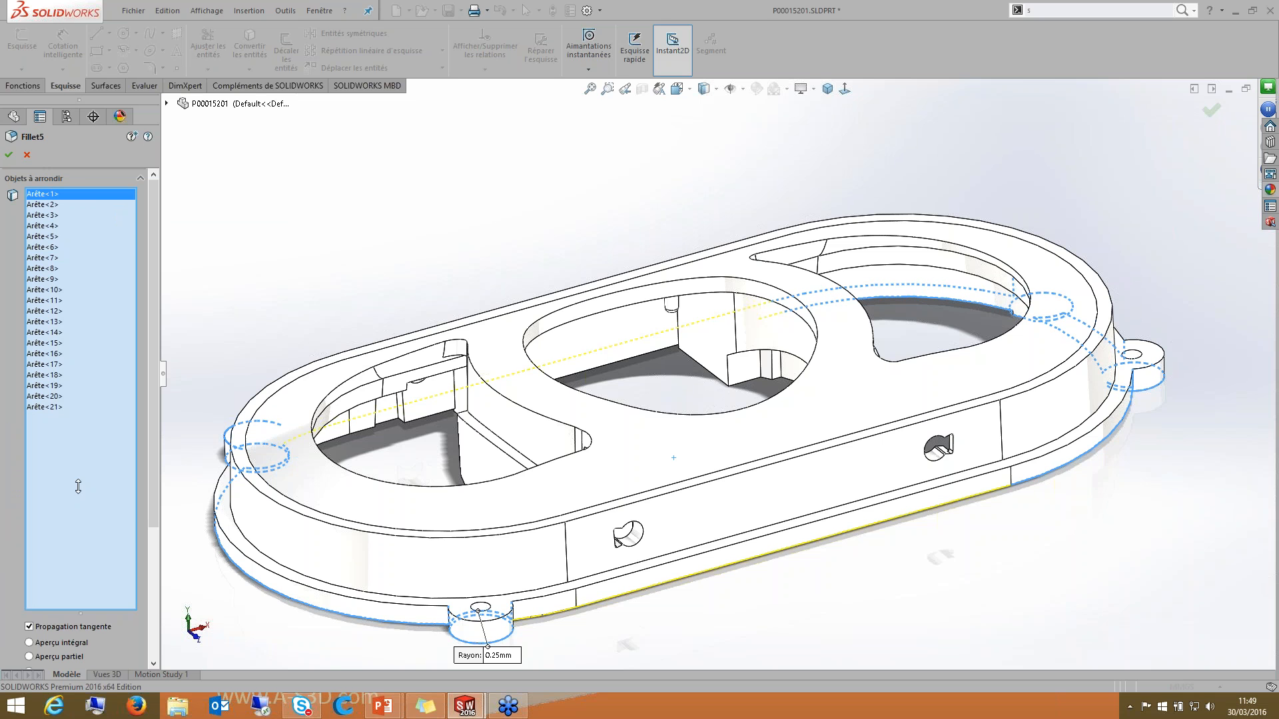
drag(78, 486, 80, 426)
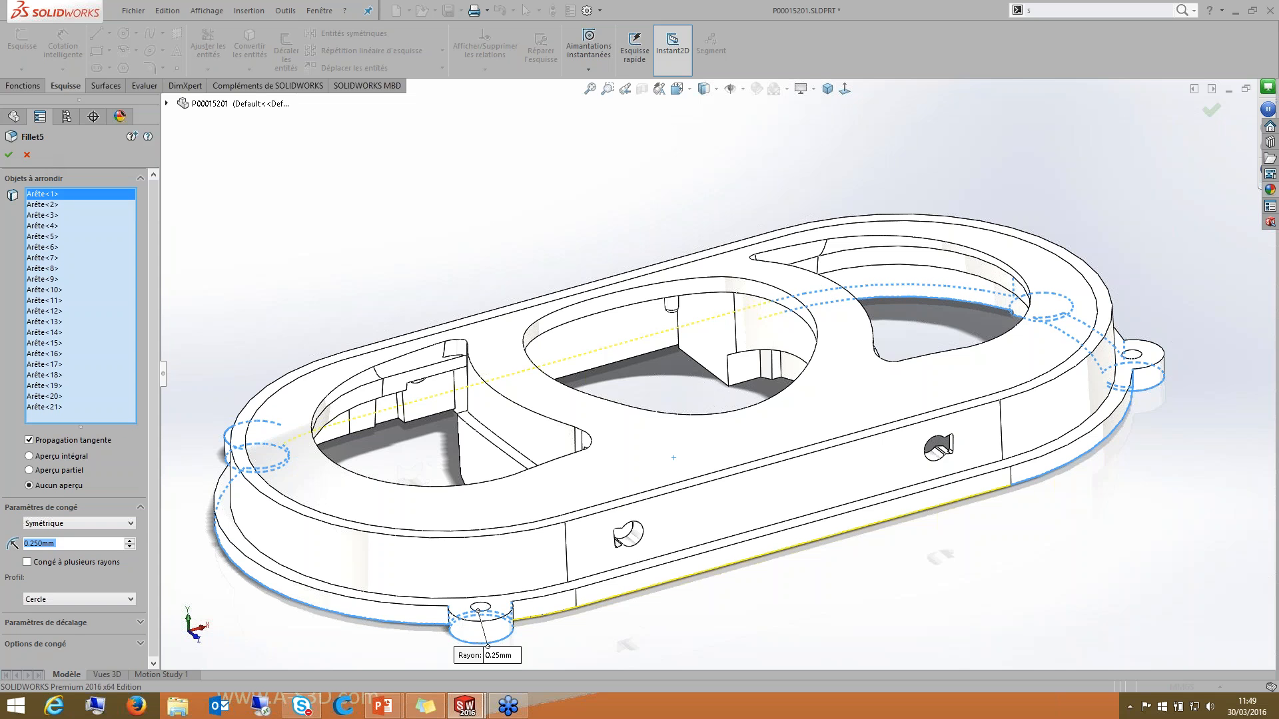
click(27, 154)
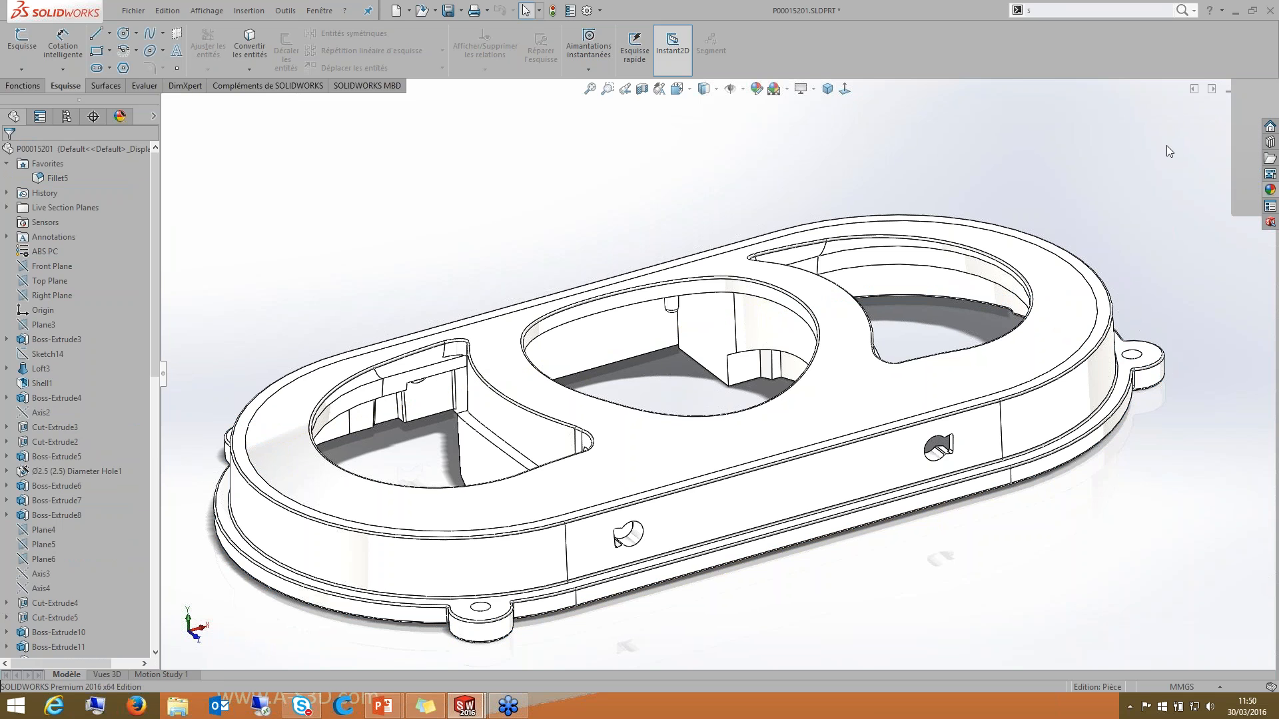
Step: Close part P00015201 without saving, keeping its modifications in assembly 00015240, and turn off the assembly's section view
click(1247, 88)
click(1211, 105)
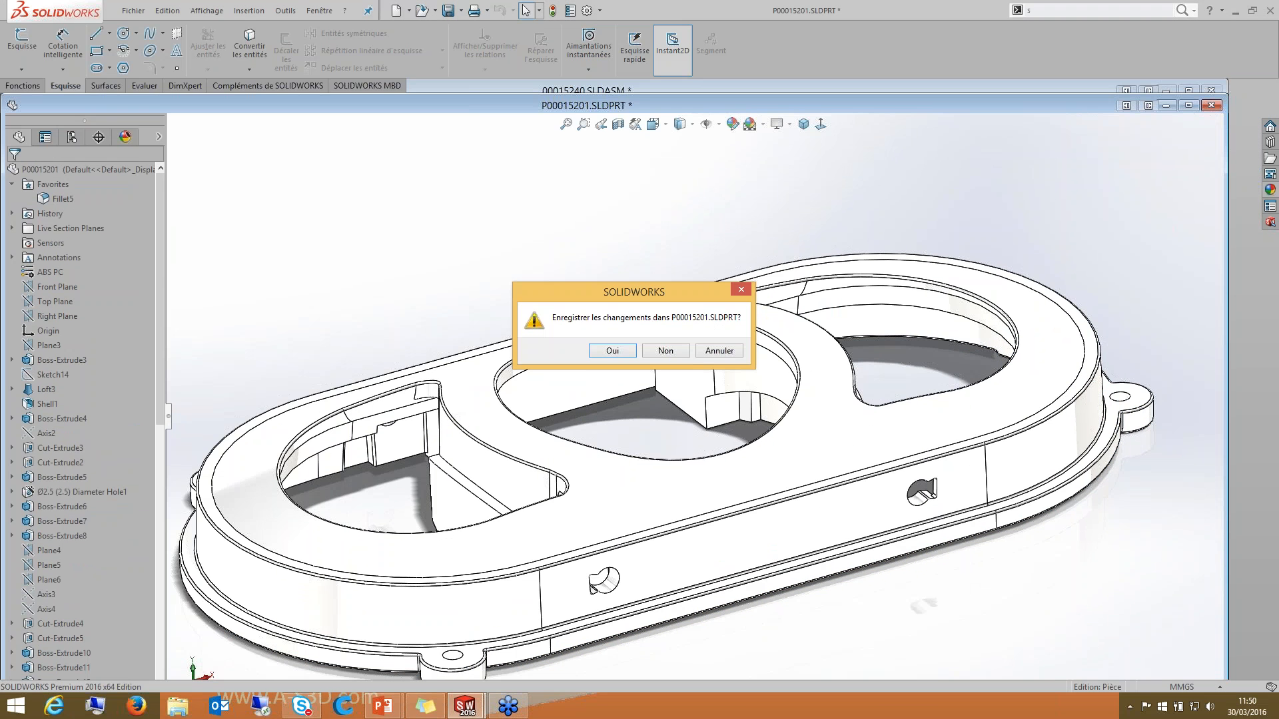
click(665, 351)
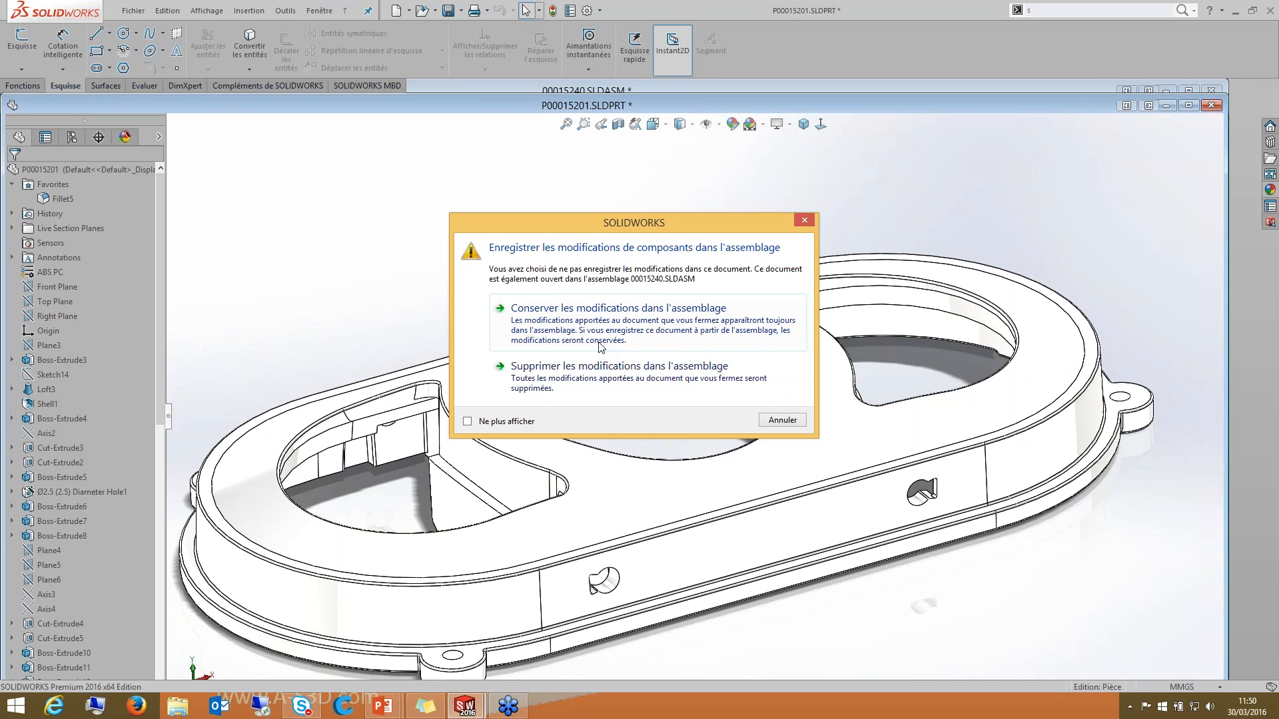
click(601, 347)
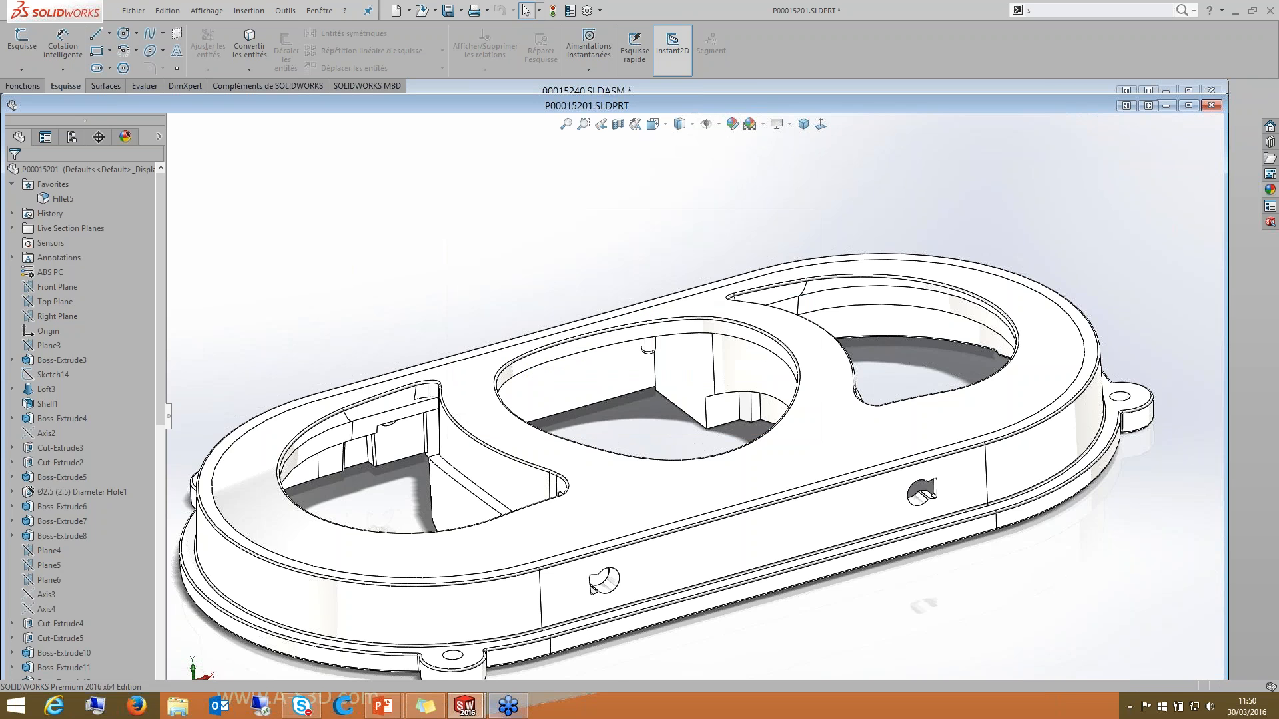
mouse_move(465, 706)
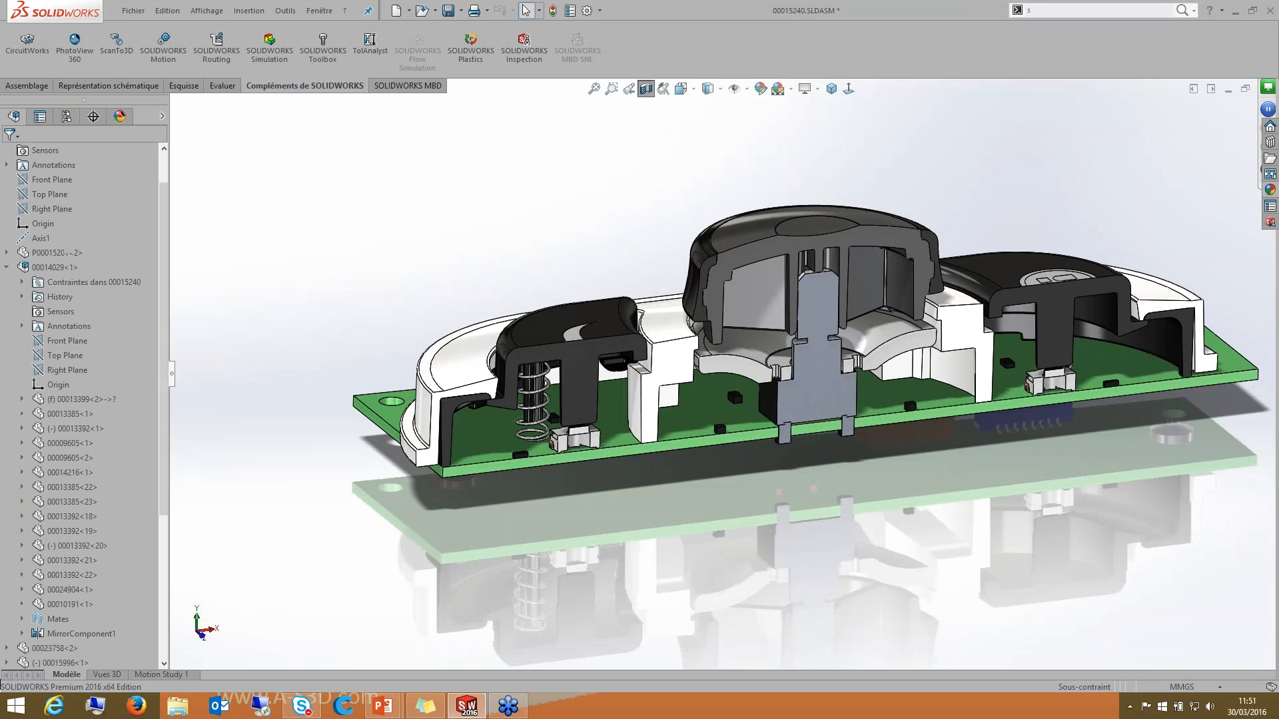
click(646, 90)
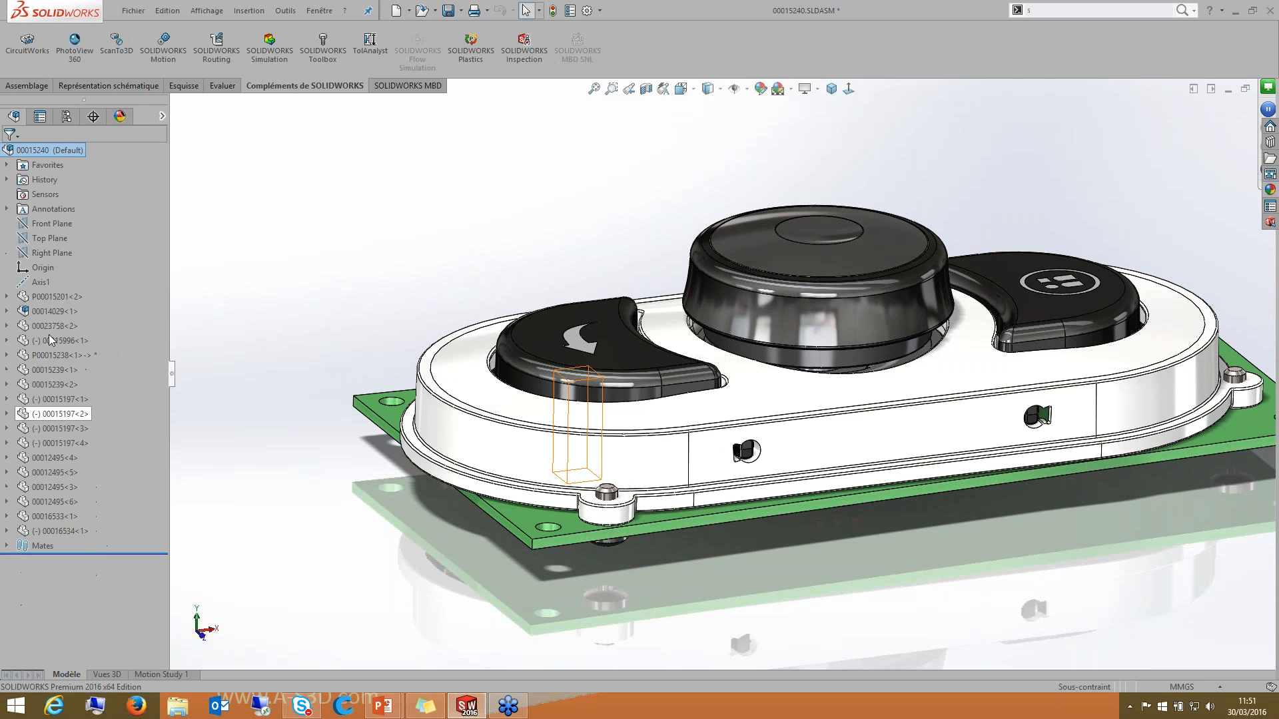
Step: Rename component 00015996 as "nouveau nom" from the assembly tree, accepting a temporary document rename, and rebuild the assembly
click(49, 340)
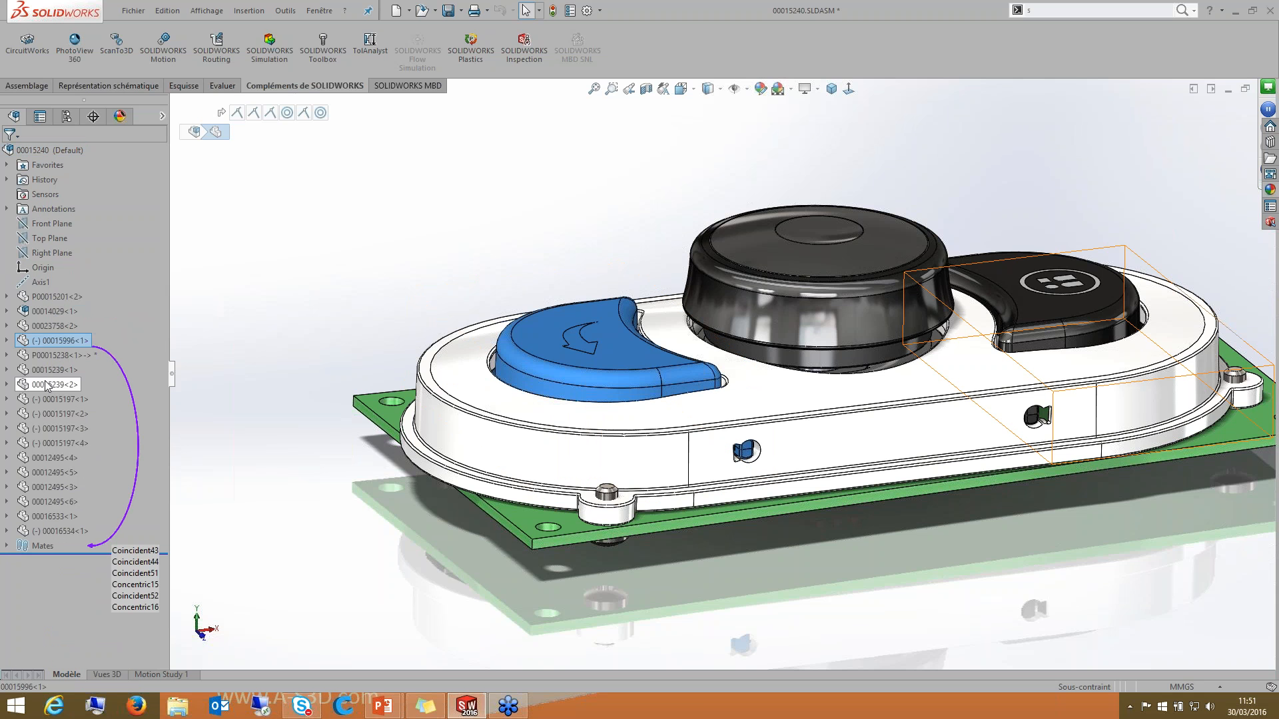
right_click(43, 341)
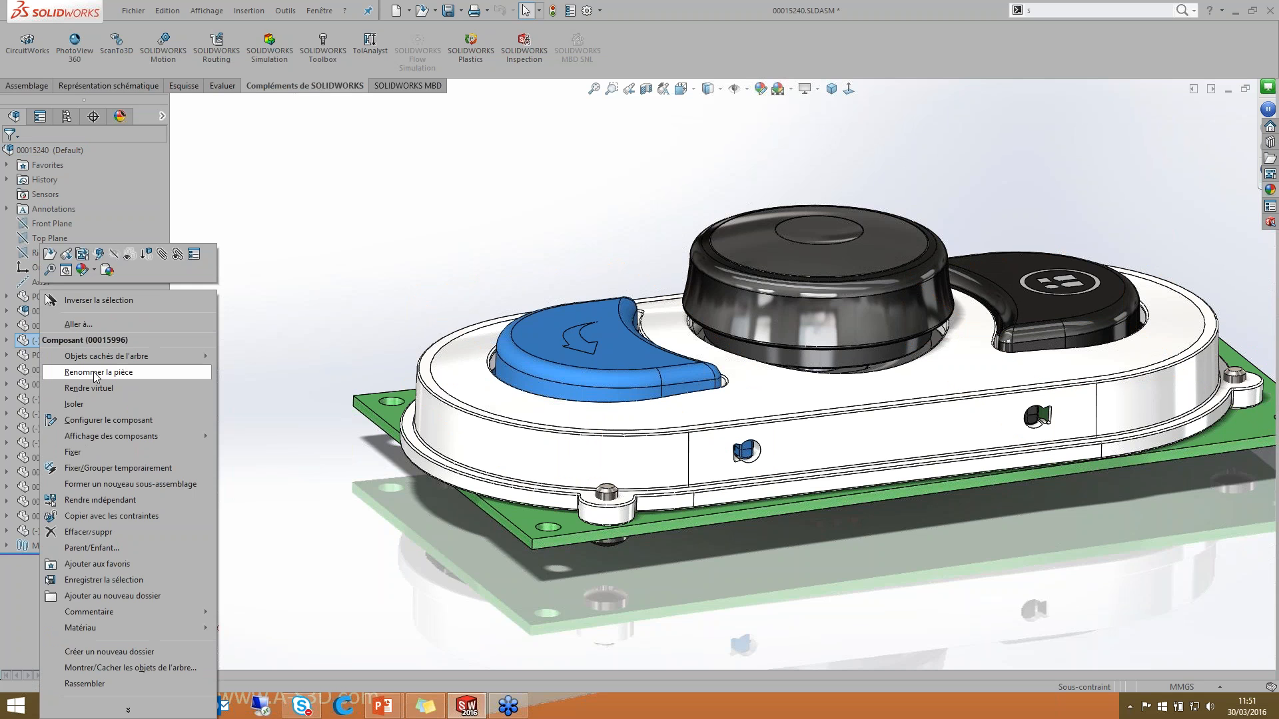
click(96, 373)
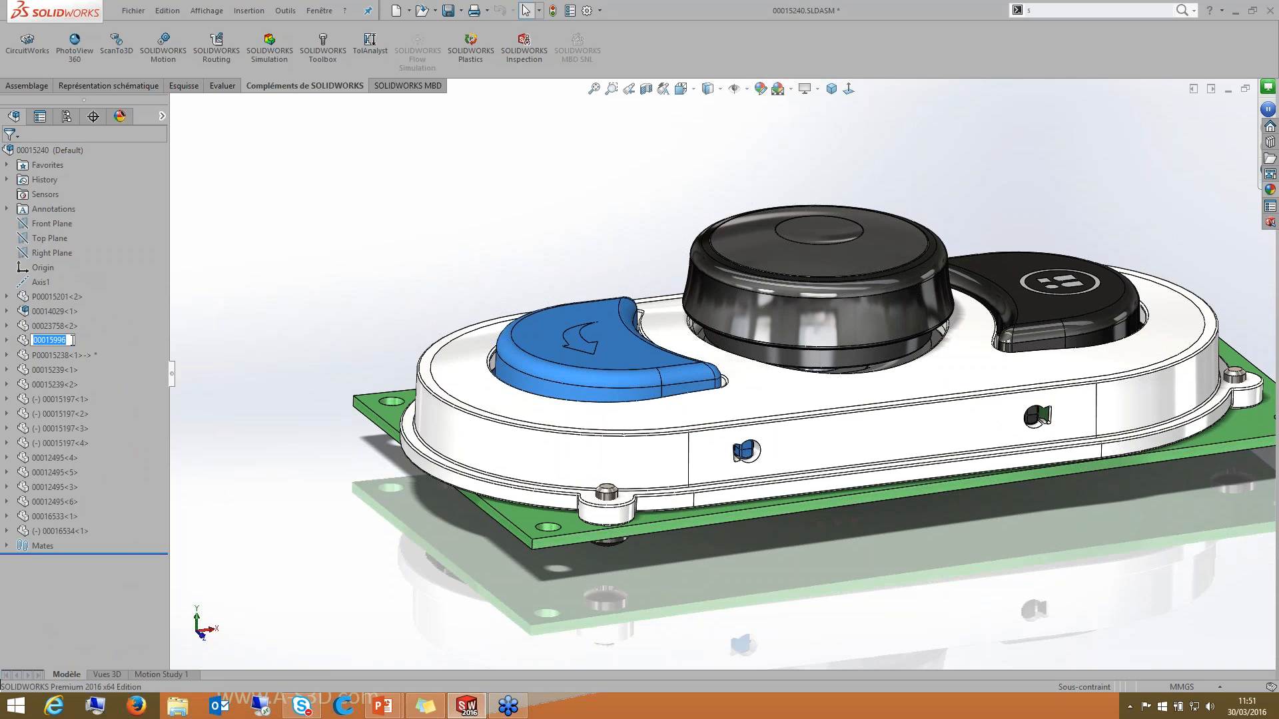
text(nouveau nom)
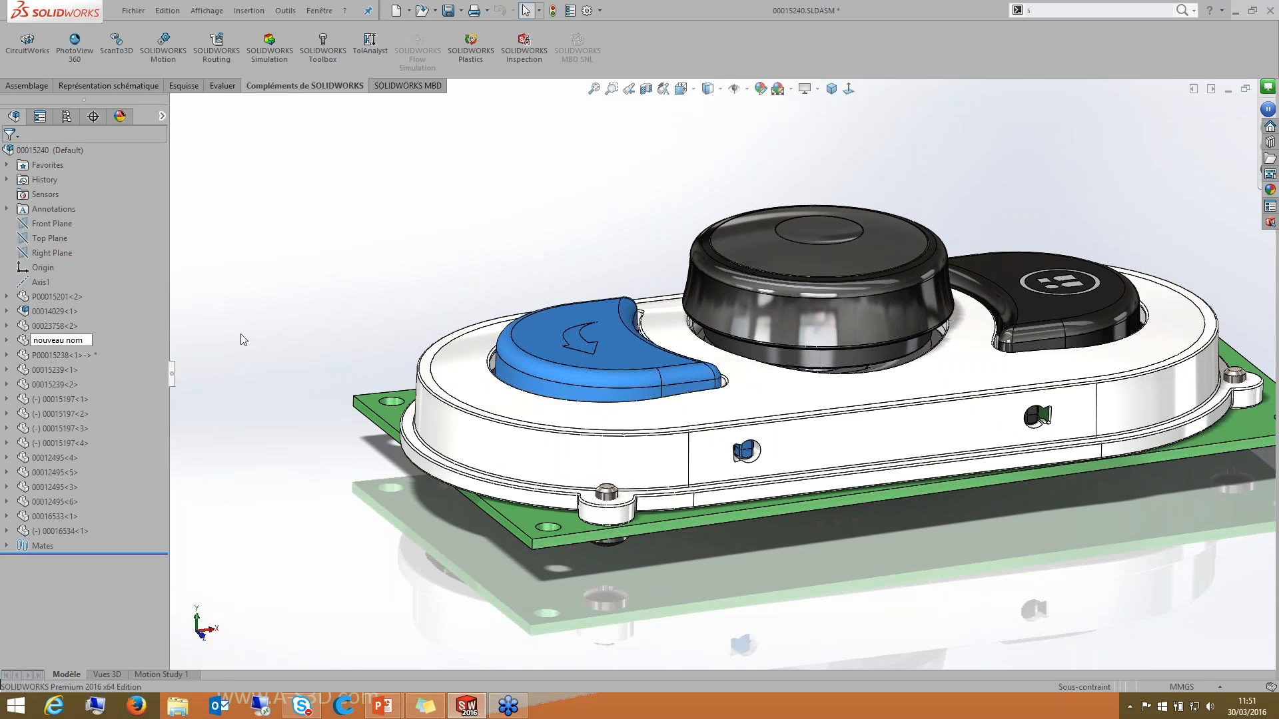
key(Return)
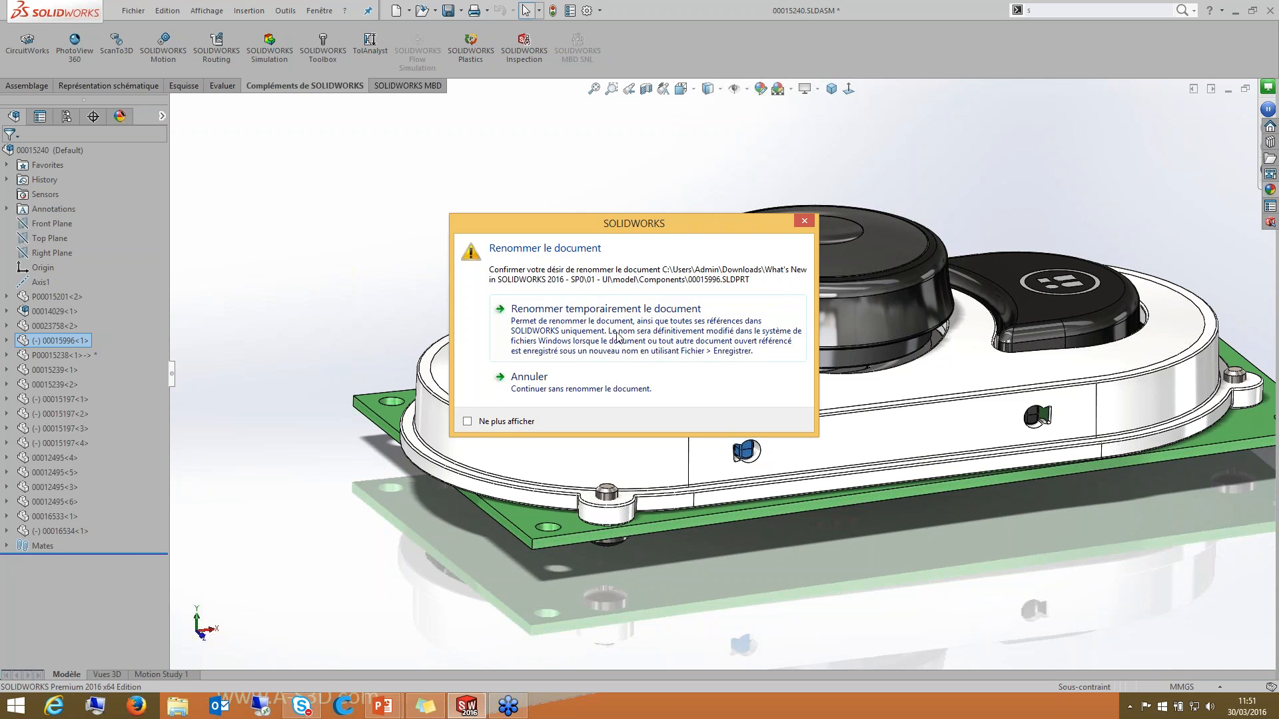
click(771, 349)
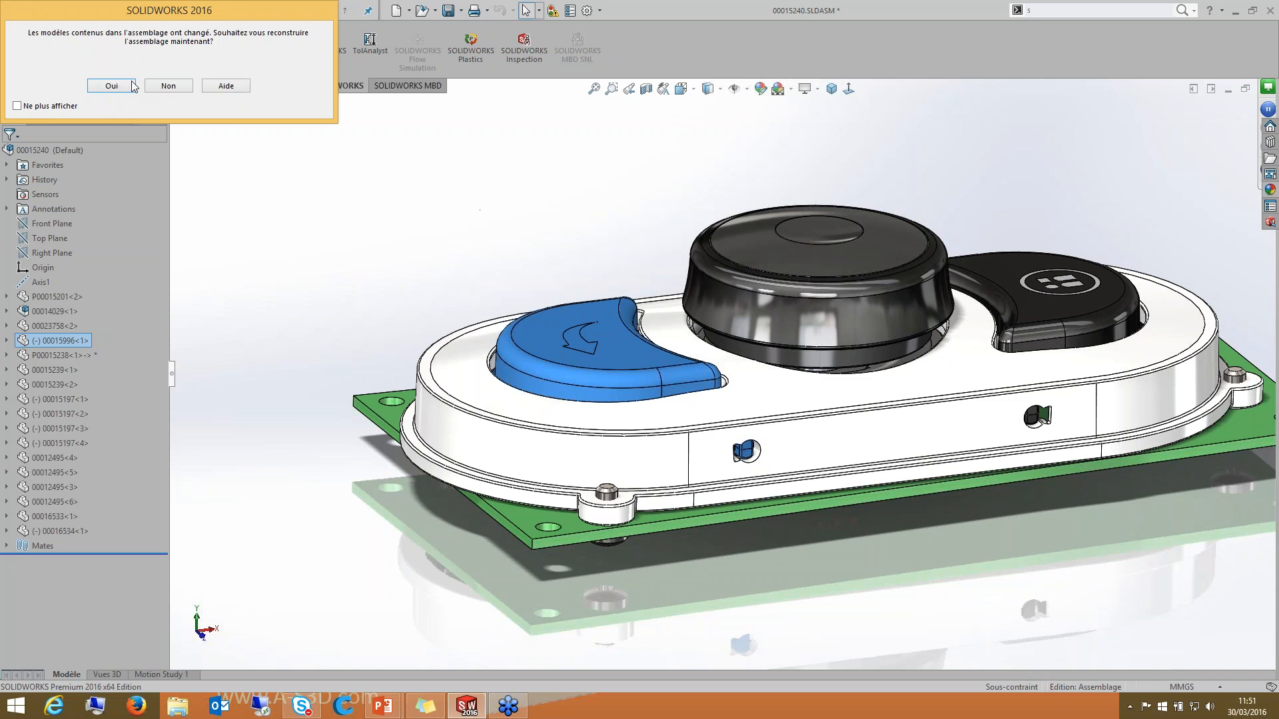
click(133, 86)
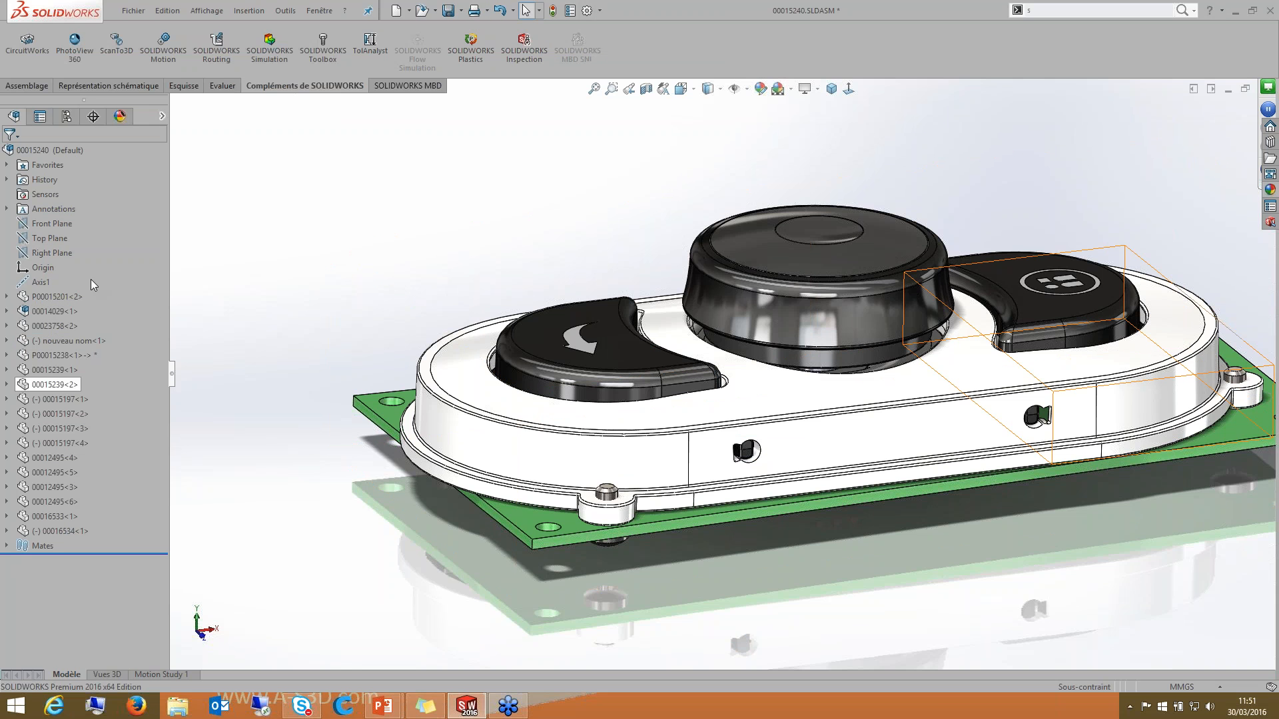
Step: Check the FeatureManager system option that allows component files to be renamed from the tree
right_click(58, 341)
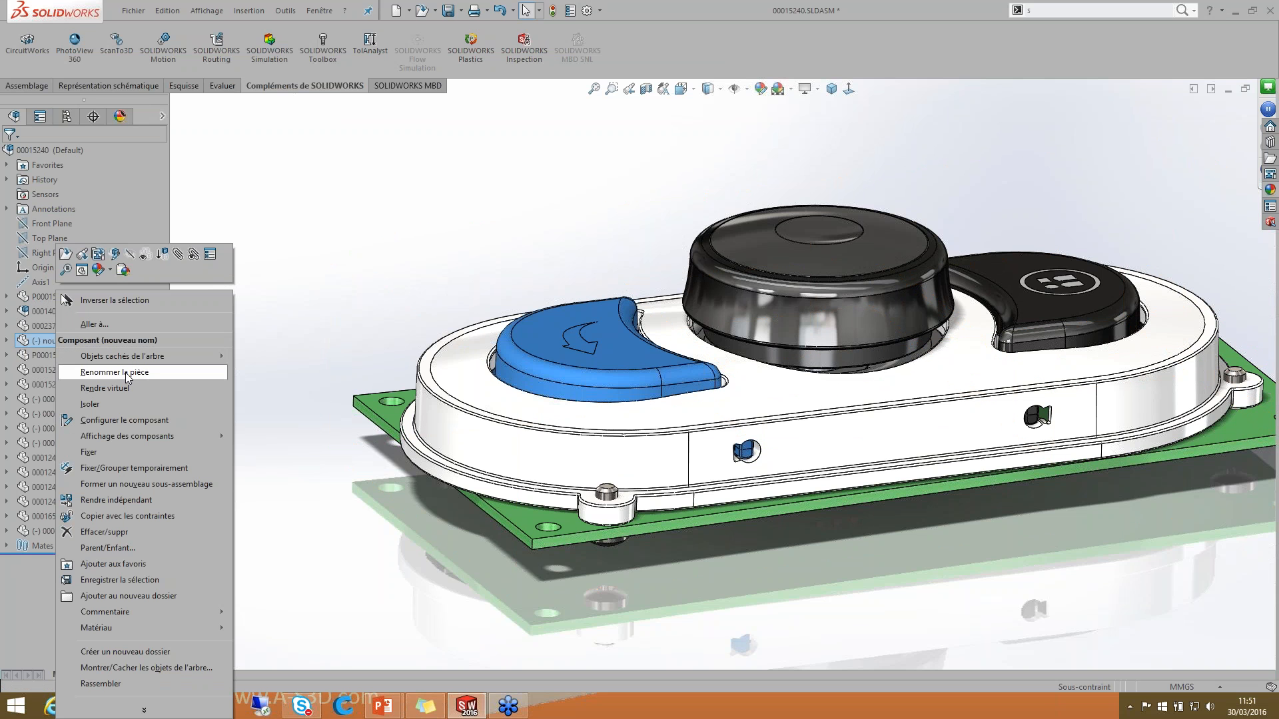
click(455, 218)
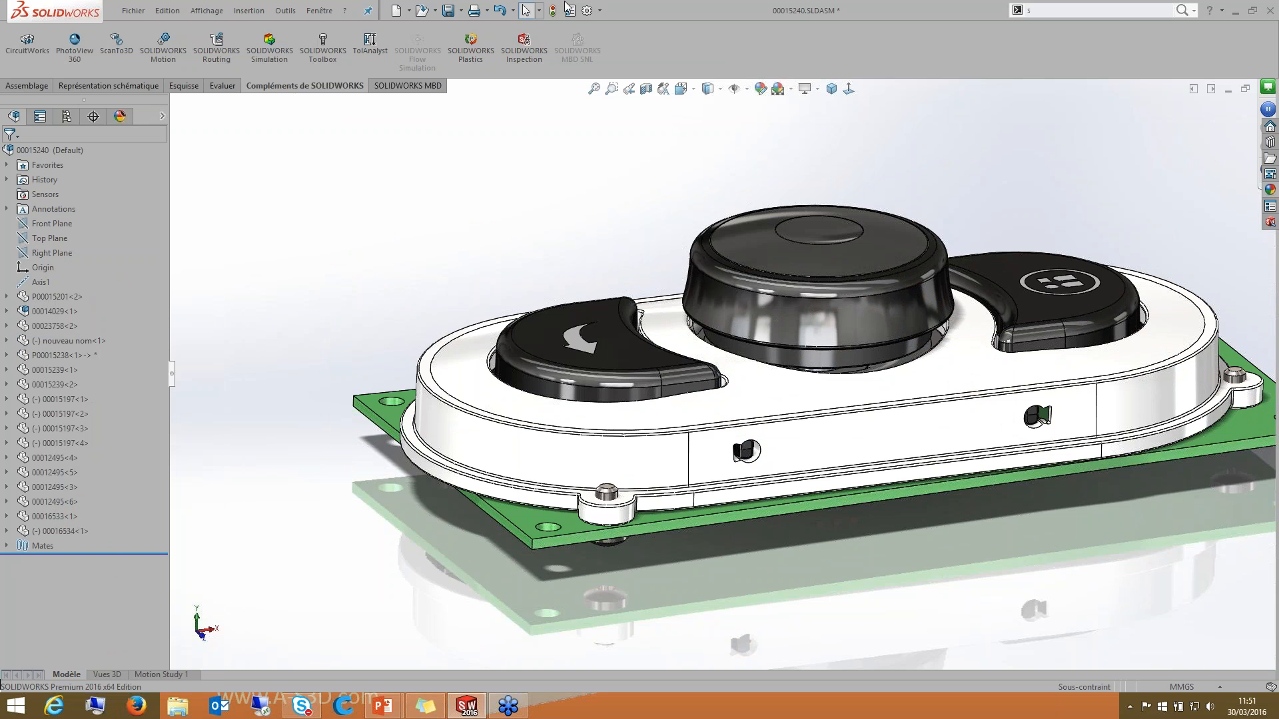
click(599, 10)
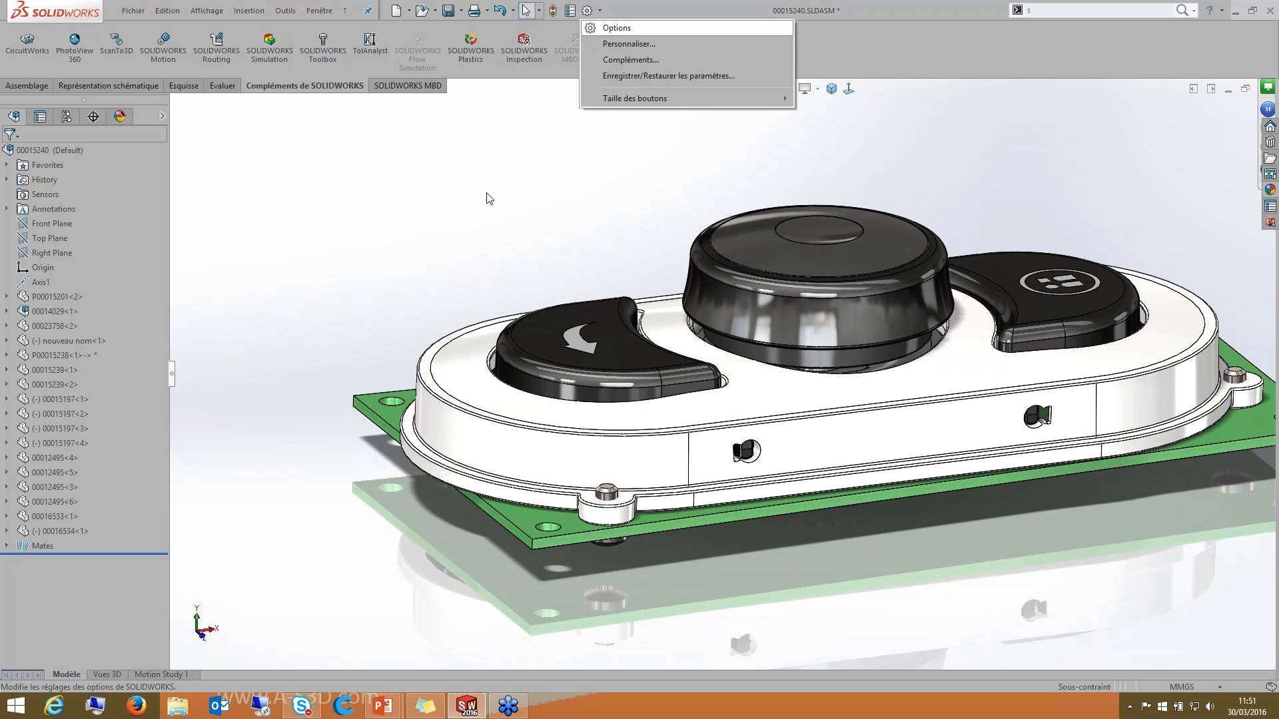
click(609, 31)
click(399, 312)
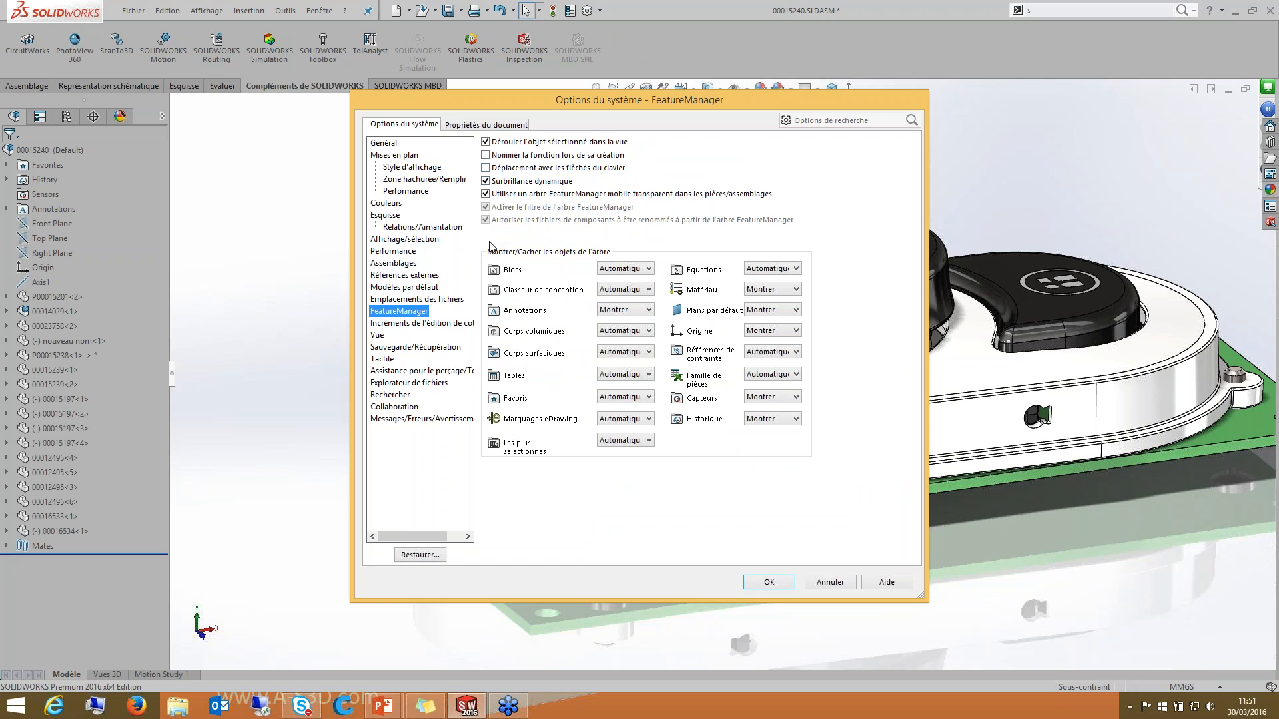
mouse_move(502, 226)
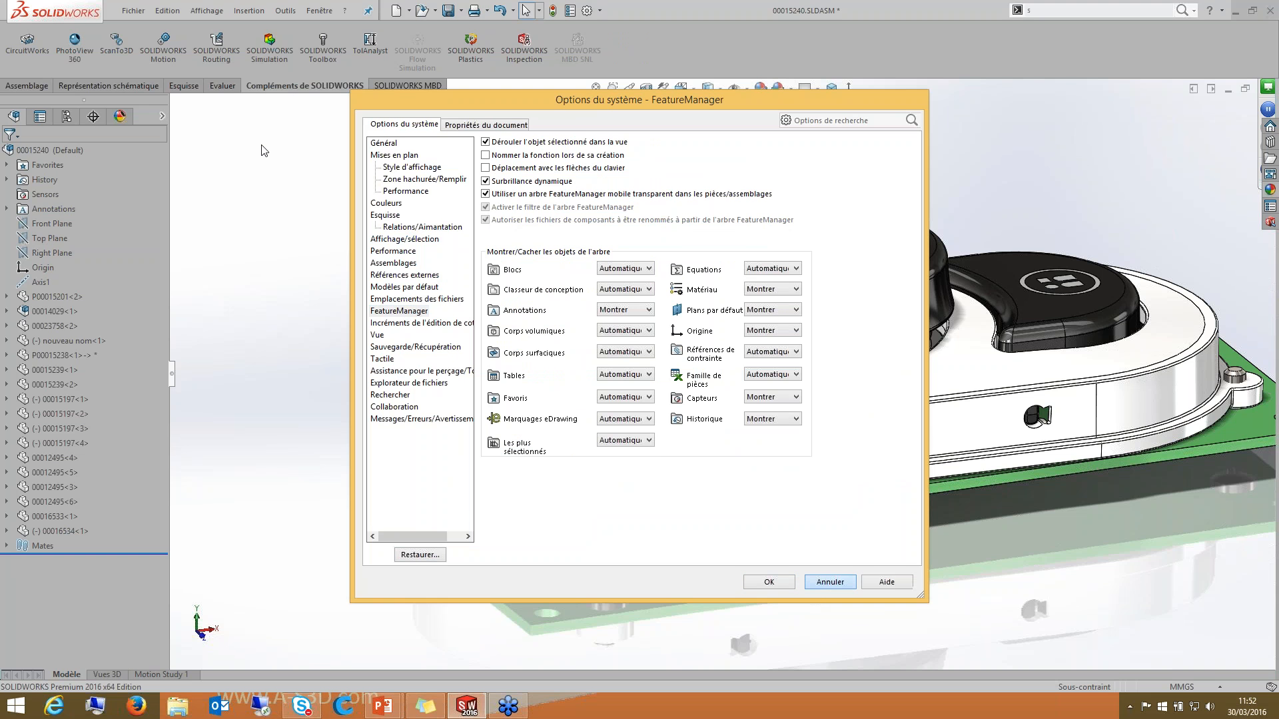
click(768, 582)
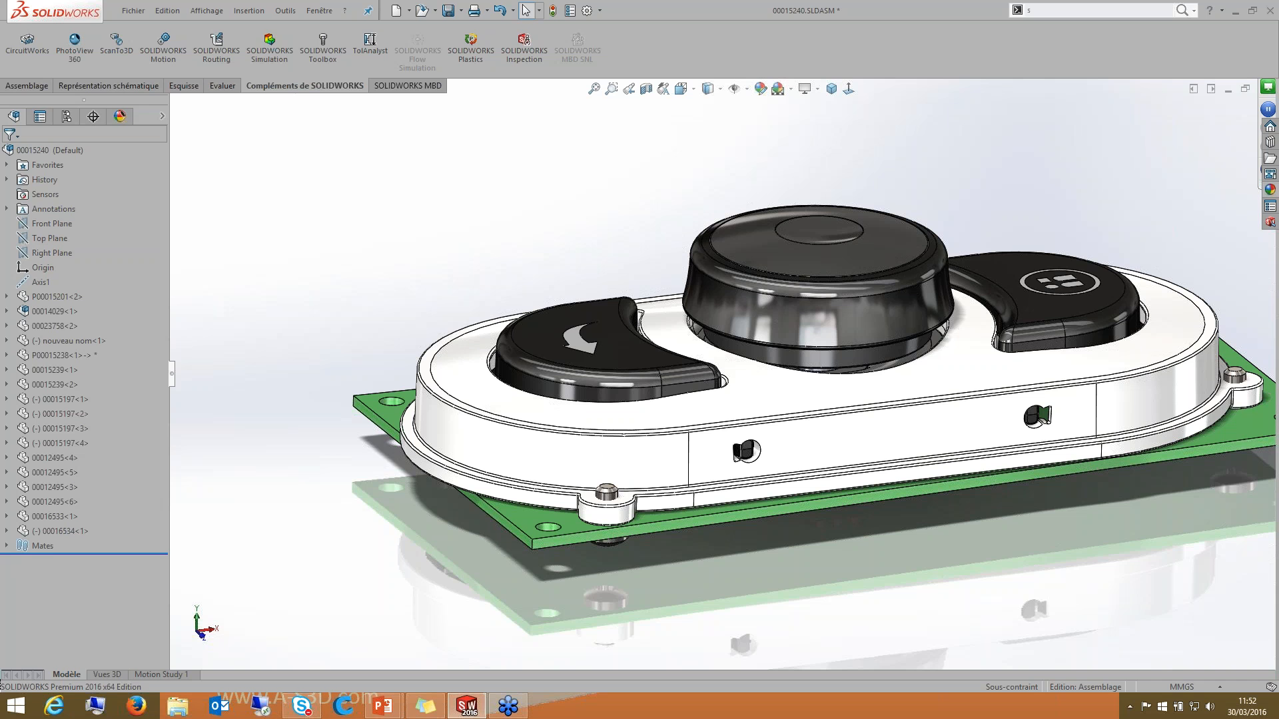
Step: Review the unused features offered for purging in assembly 00015240, highlight Parallel1, and cancel the purge
right_click(23, 146)
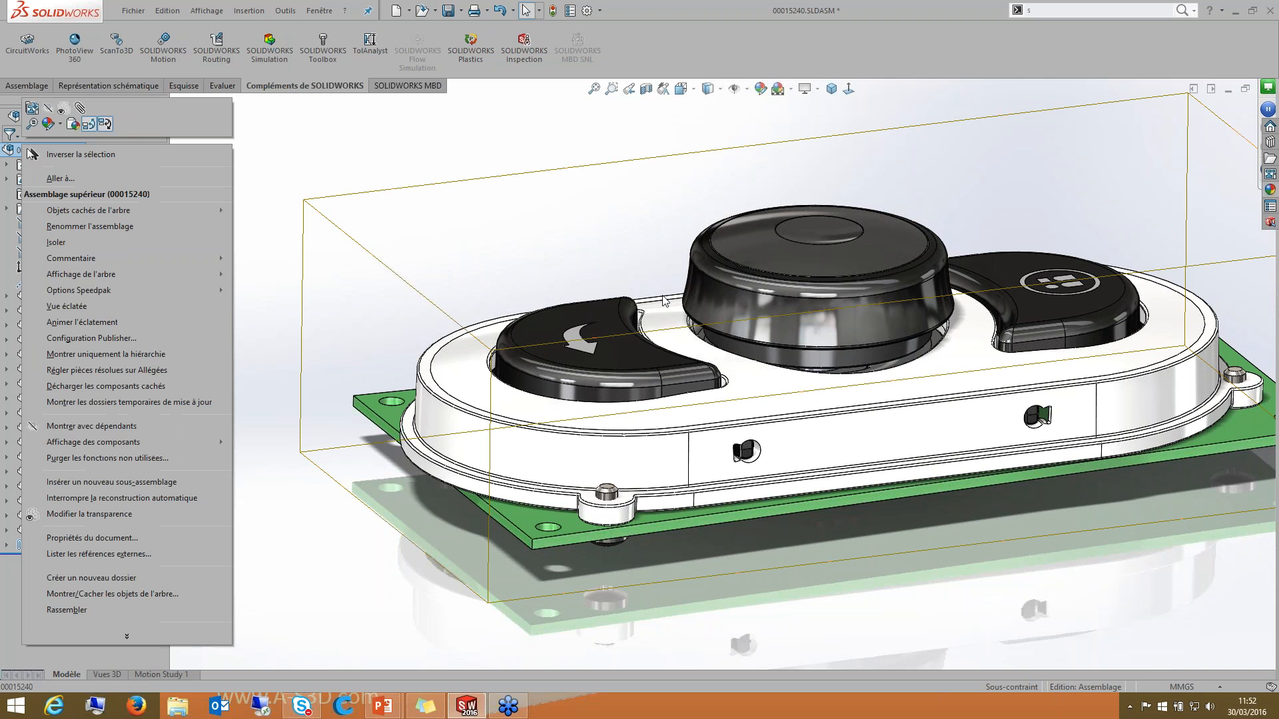
click(131, 459)
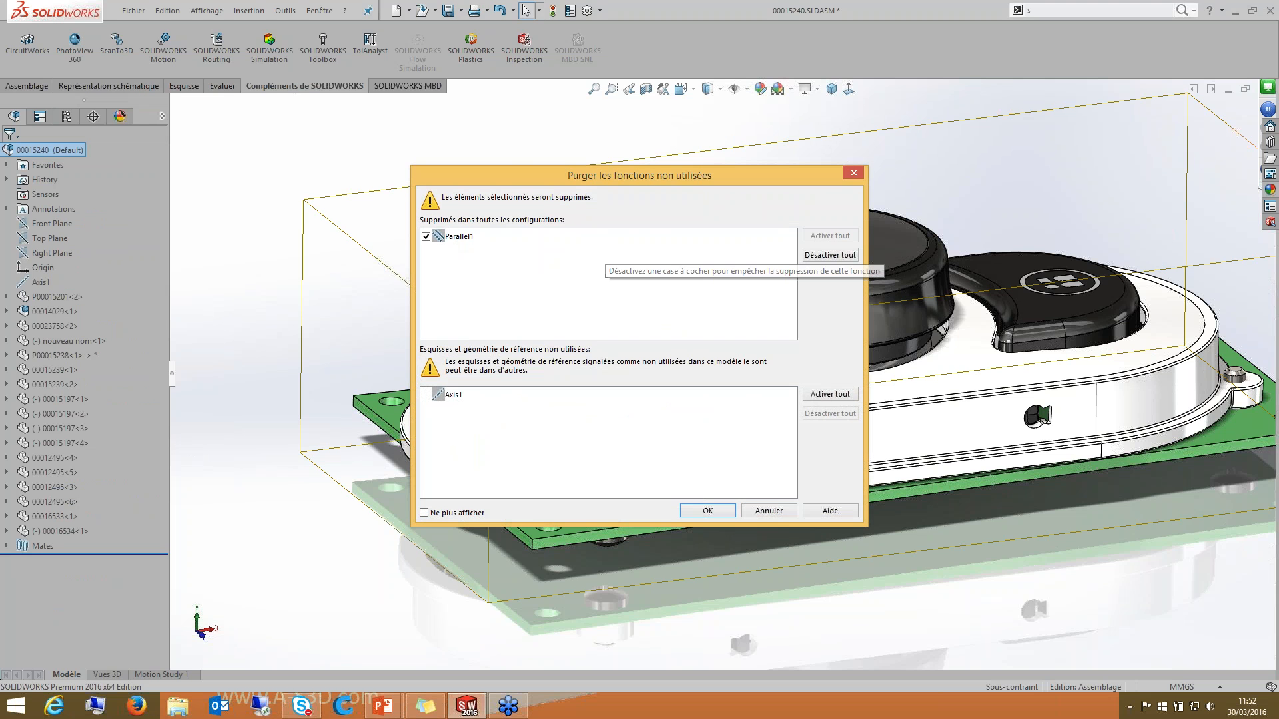
click(441, 239)
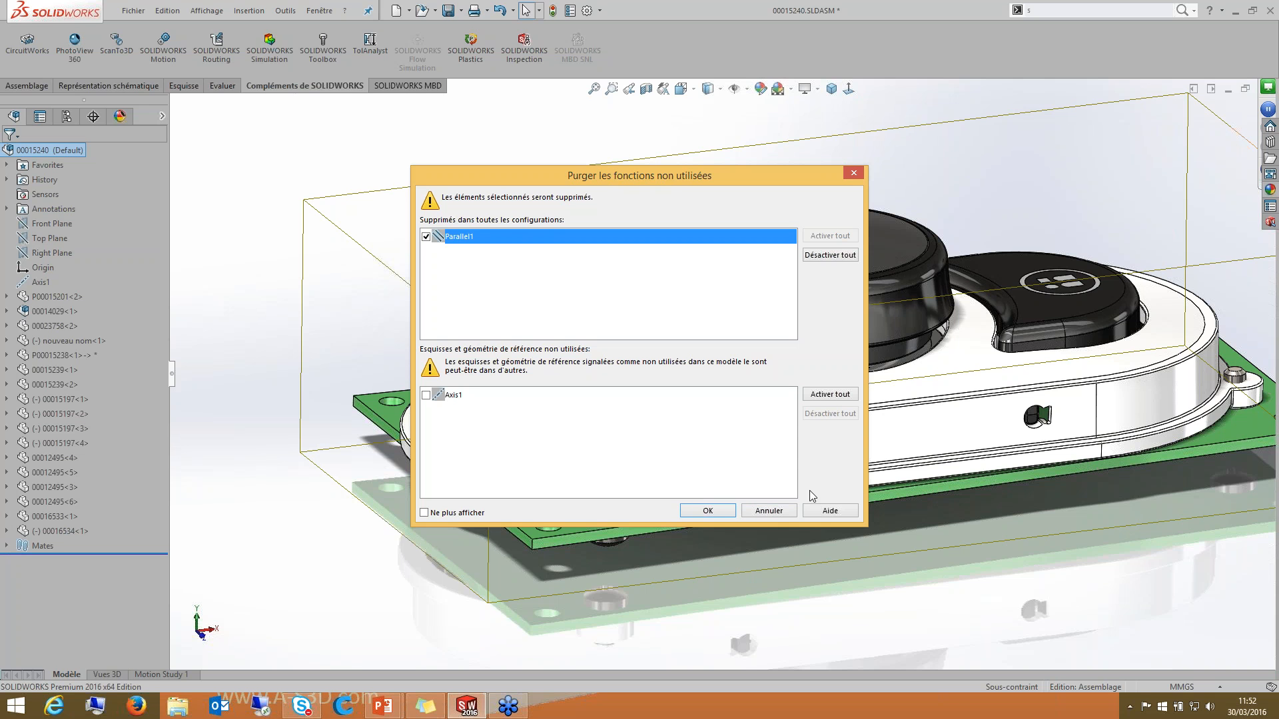
key(Escape)
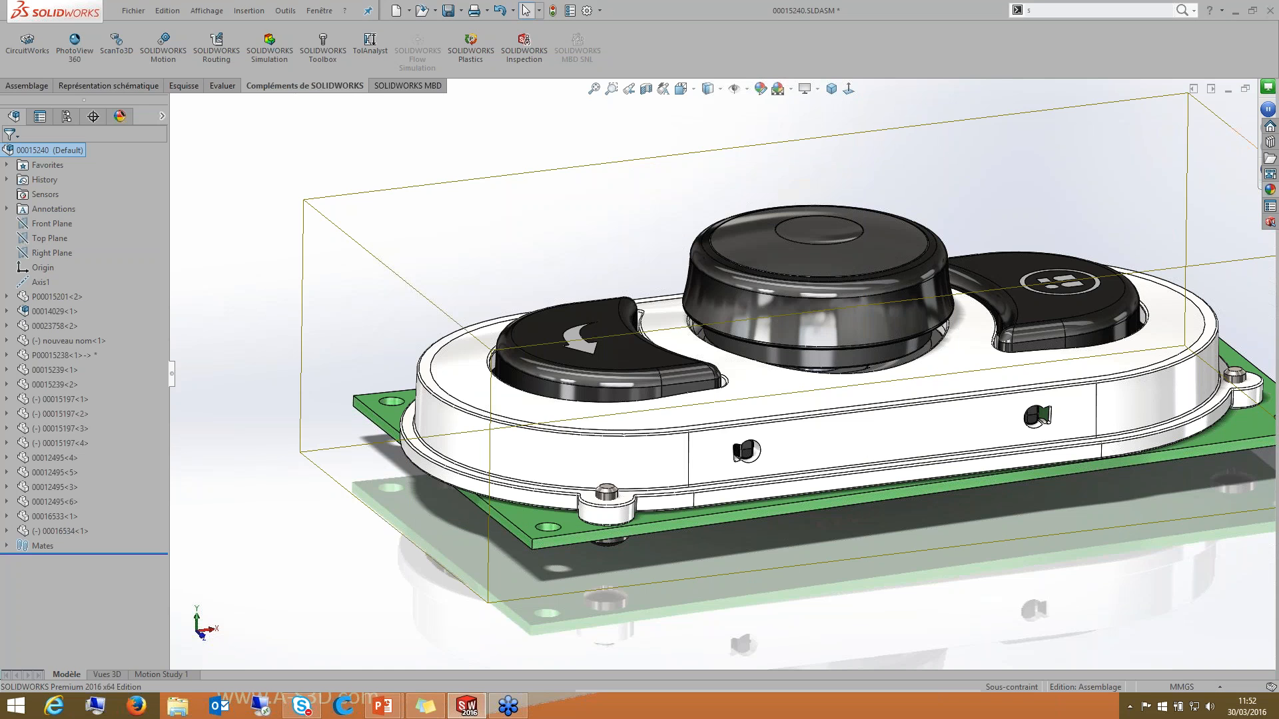
Step: Expand the assembly's Mates folder and select the suppressed Parallel1 mate to inspect its references
click(8, 548)
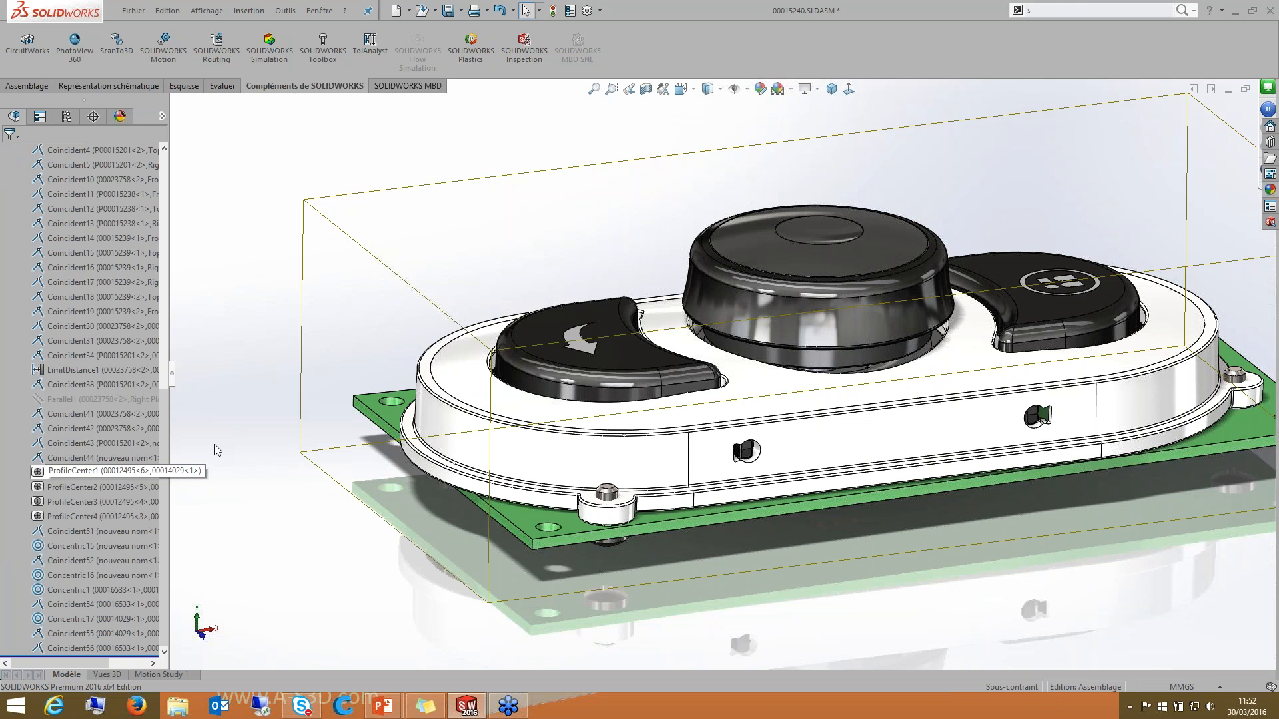
scroll(215, 445, up, 2)
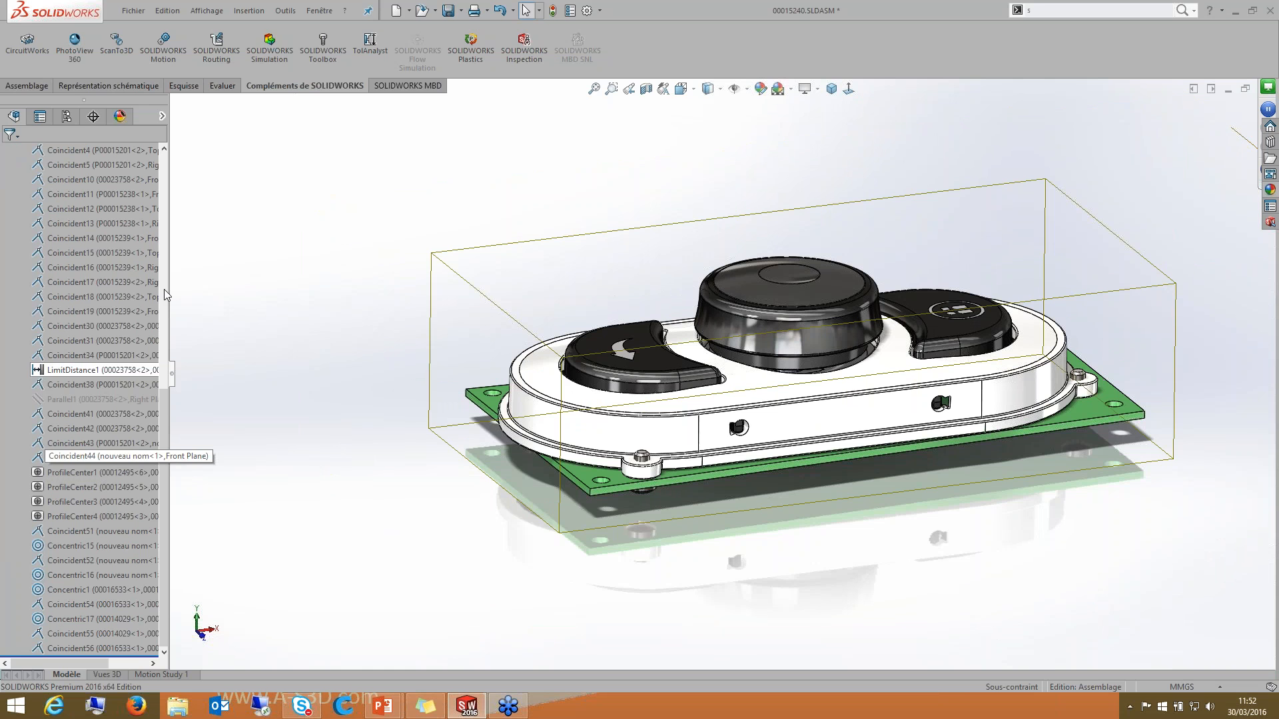
scroll(76, 327, up, 1)
scroll(66, 441, down, 1)
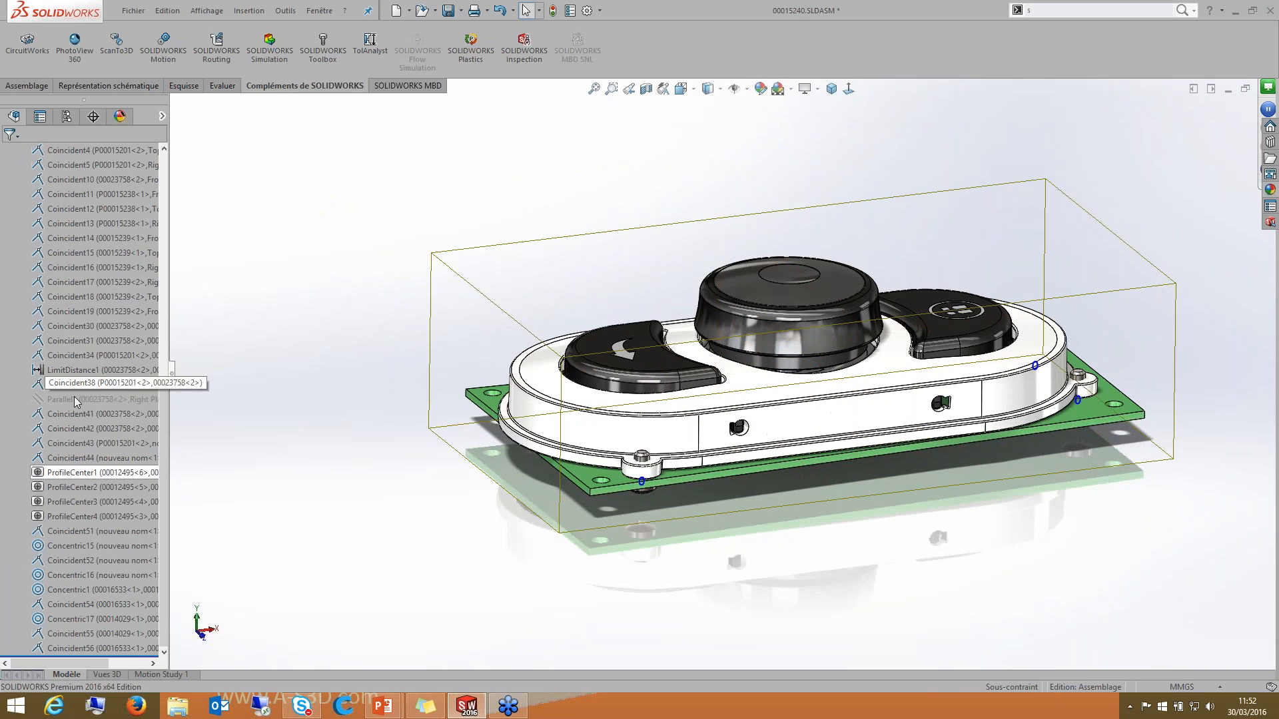
click(74, 398)
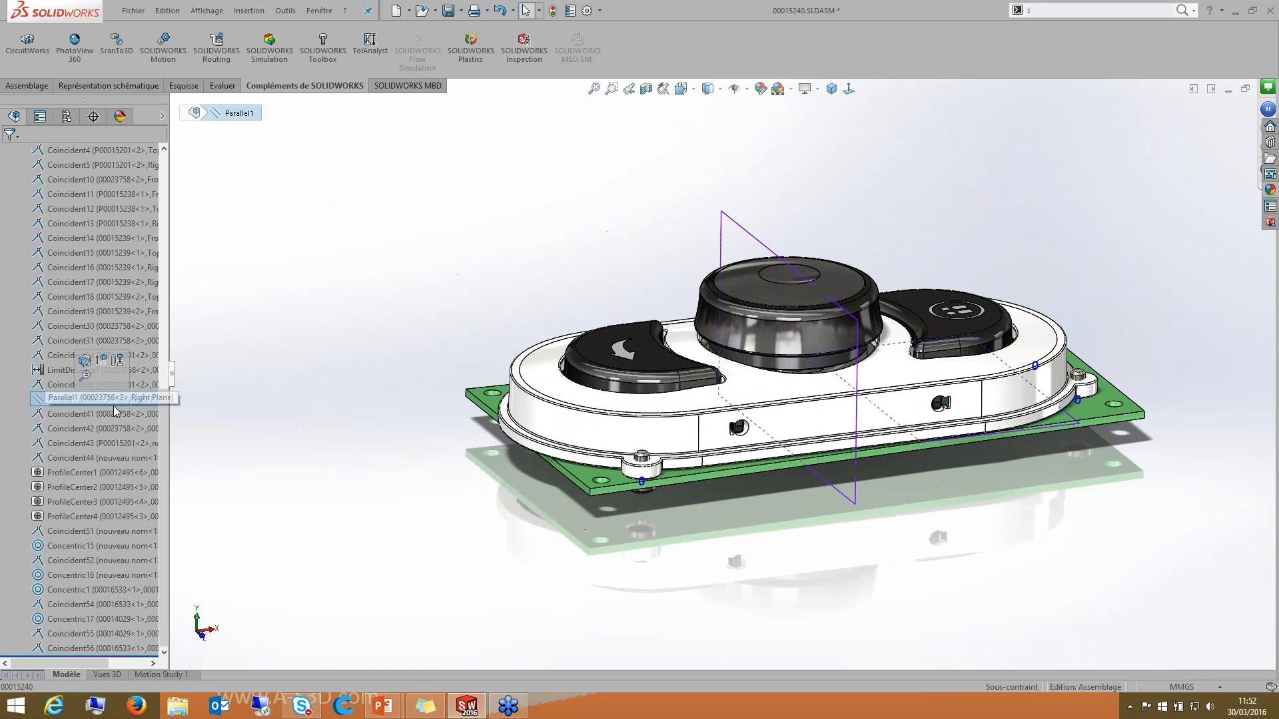
click(251, 311)
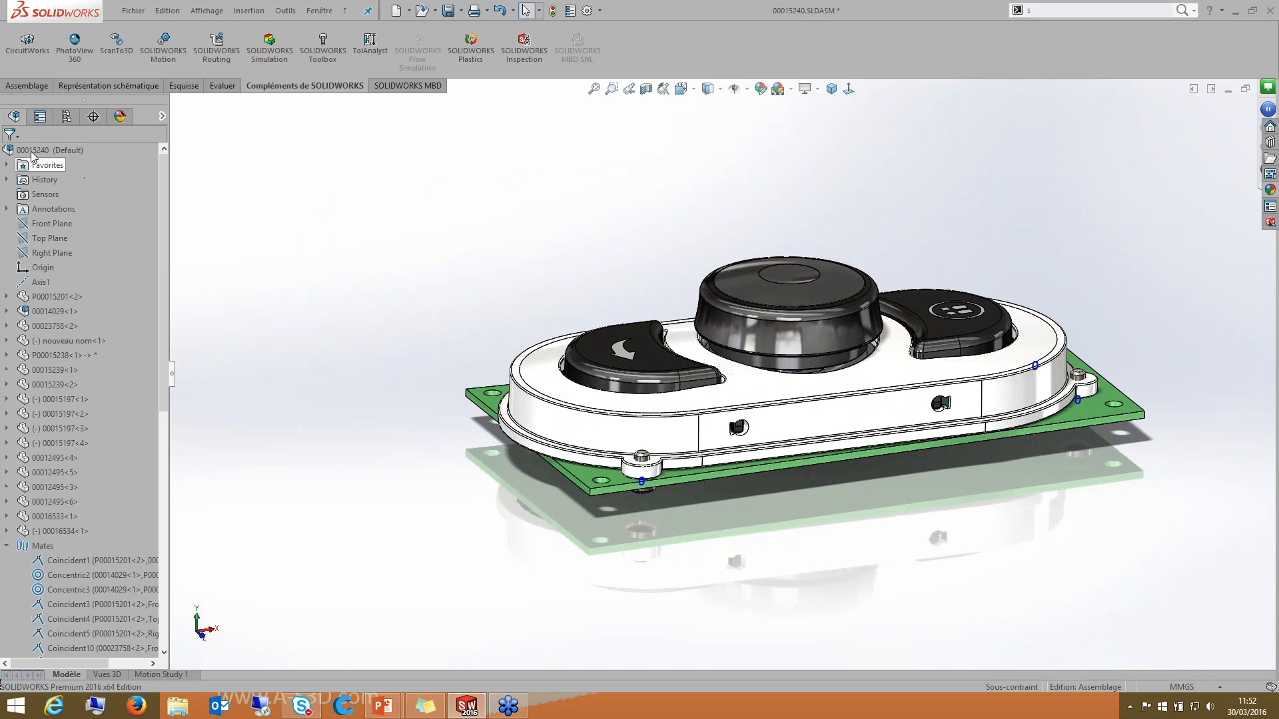
Step: Show the top-level assembly's list of purgeable unused features again and close it without deleting anything
right_click(33, 150)
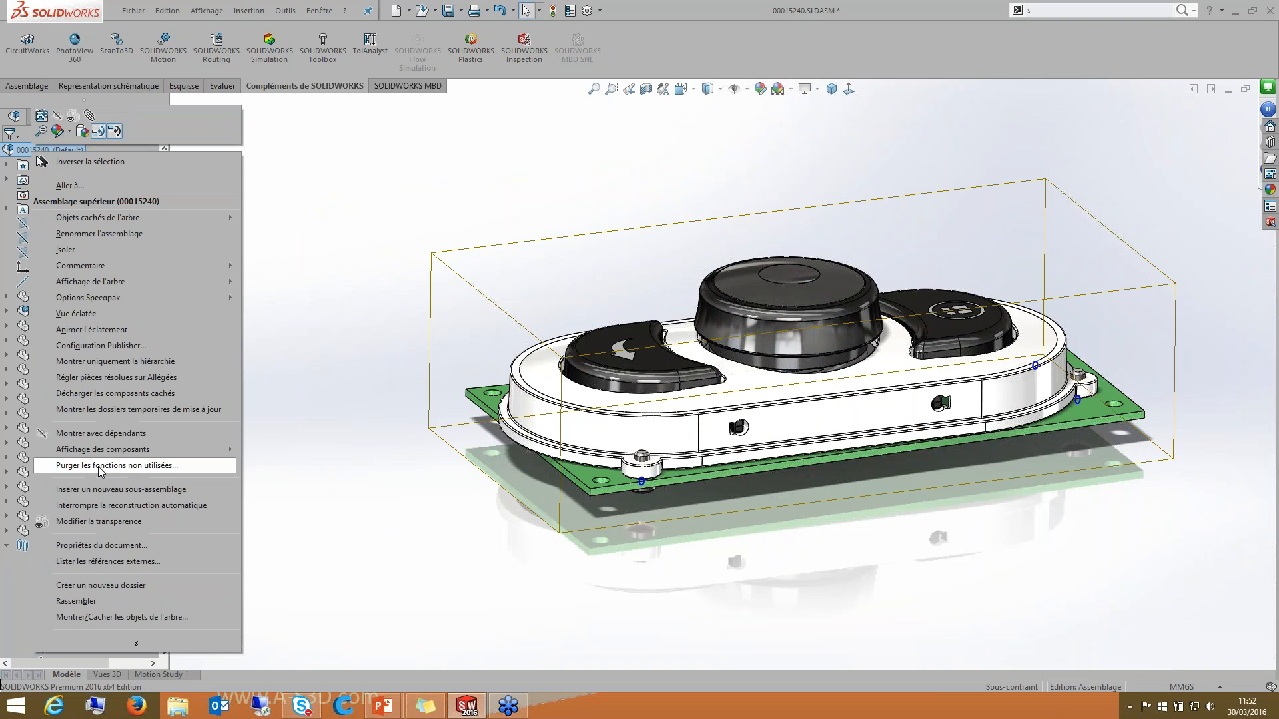
click(100, 466)
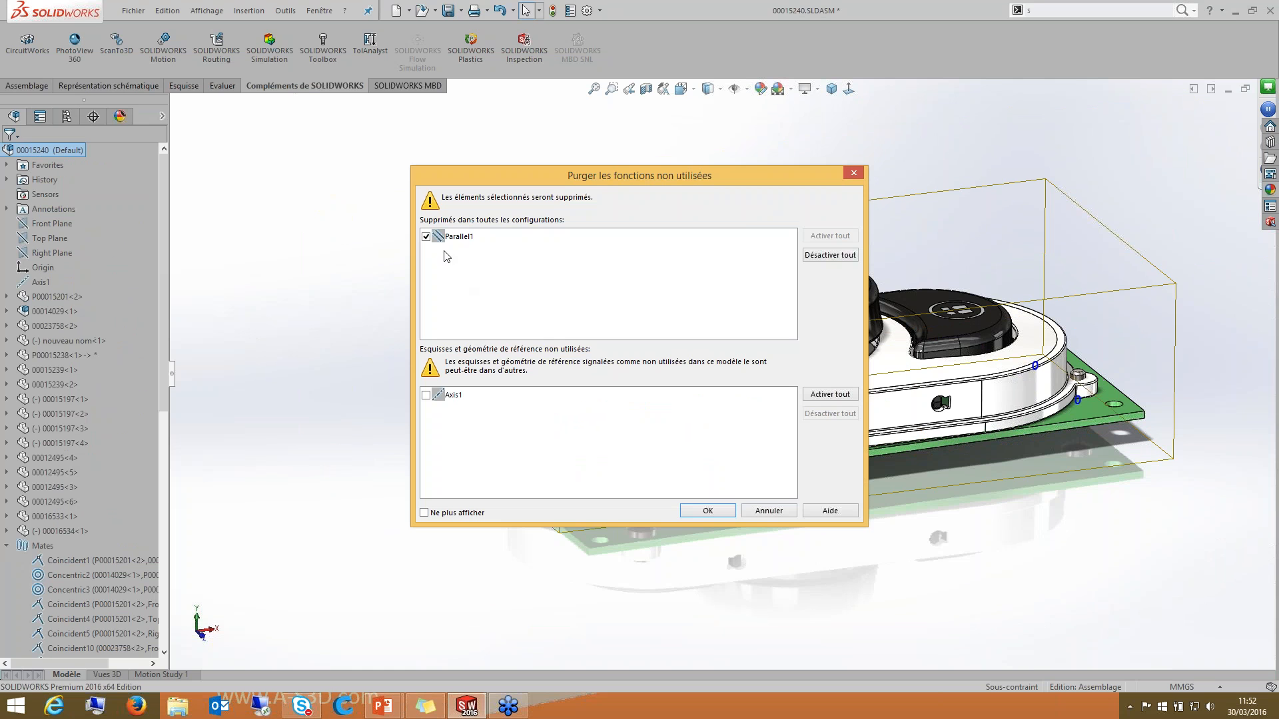
click(853, 174)
Step: Look through the assembly's mates for the suppressed Parallel1 and collapse the Mates folder
scroll(41, 436, down, 10)
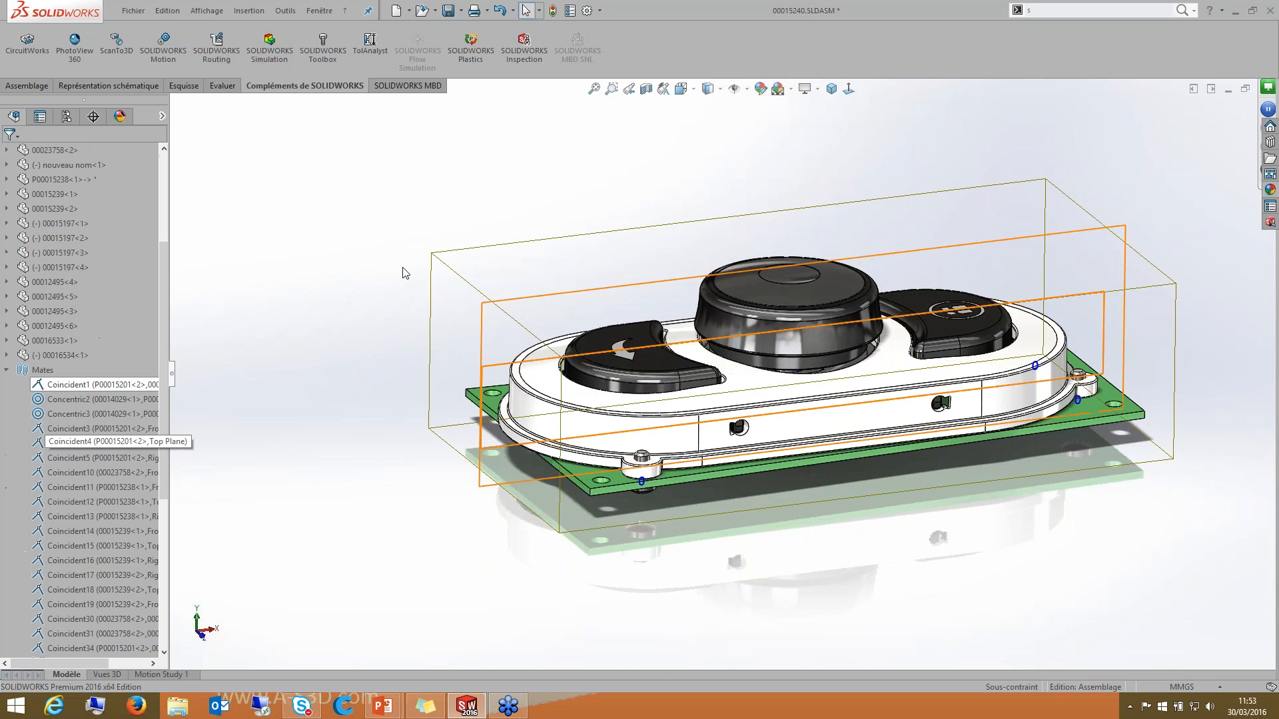
scroll(404, 268, down, 4)
scroll(582, 386, up, 6)
scroll(510, 621, up, 2)
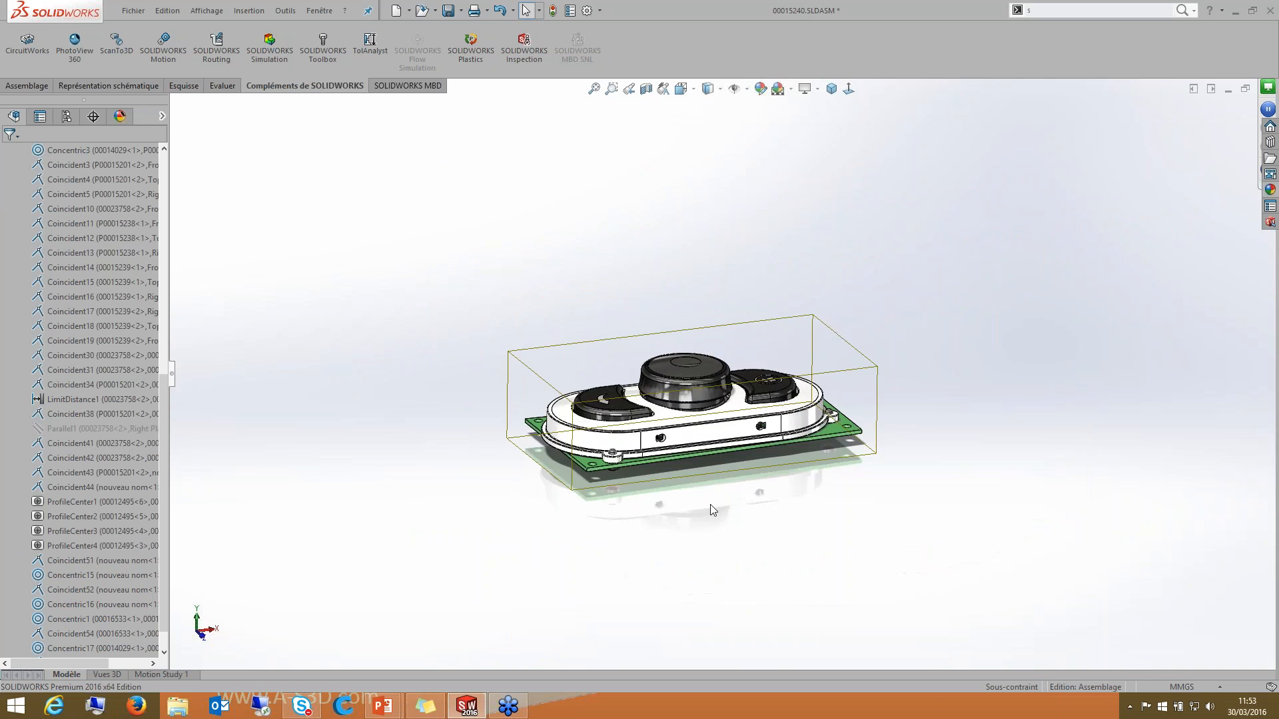
scroll(710, 505, down, 3)
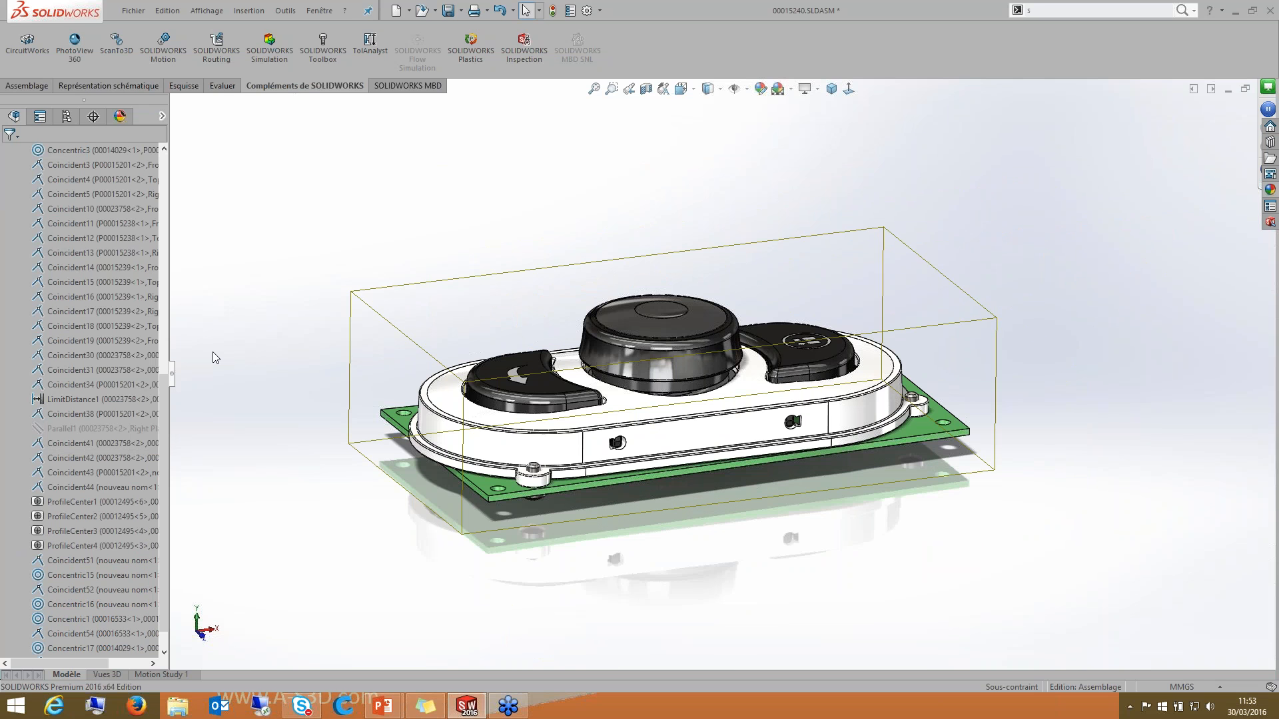
scroll(96, 300, up, 10)
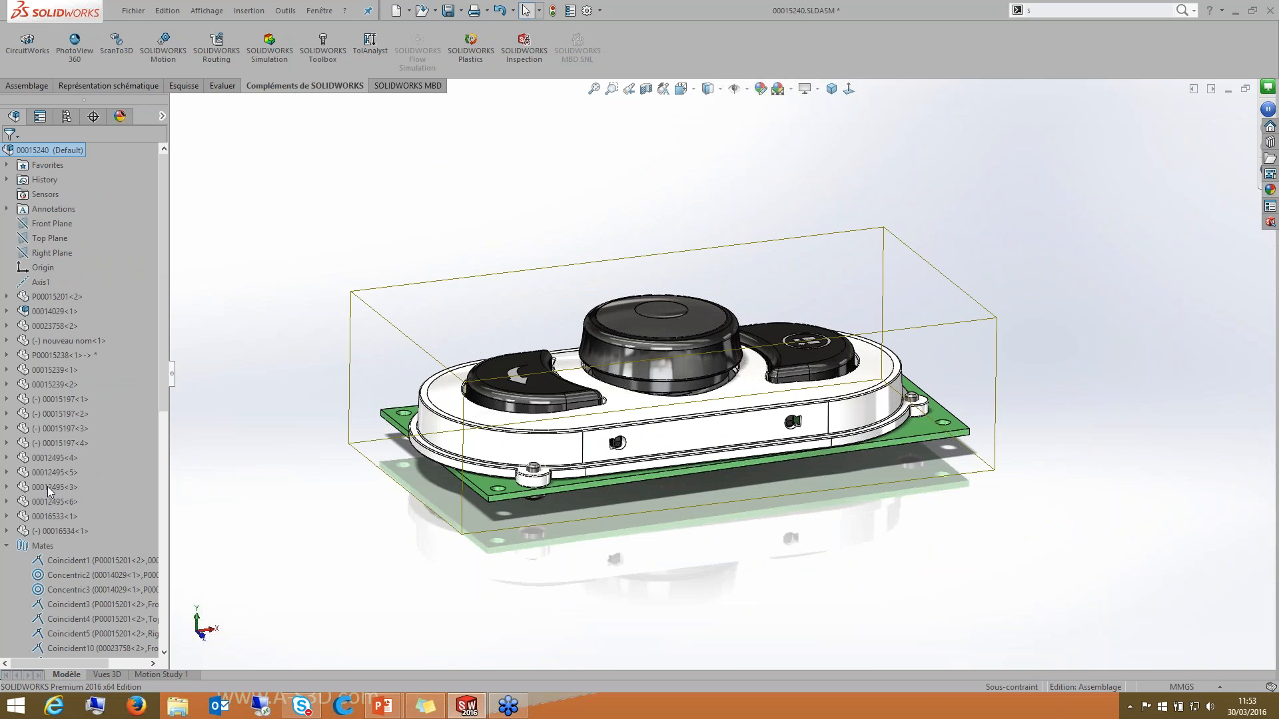
click(6, 547)
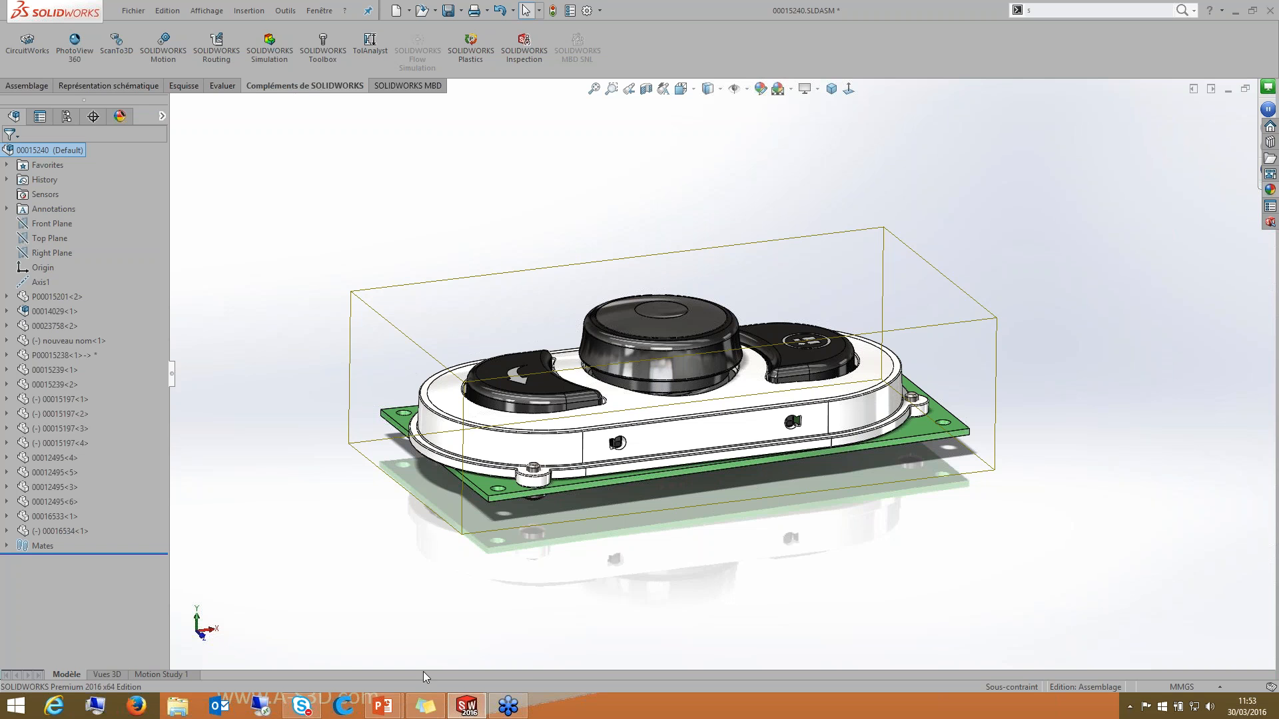
mouse_move(385, 710)
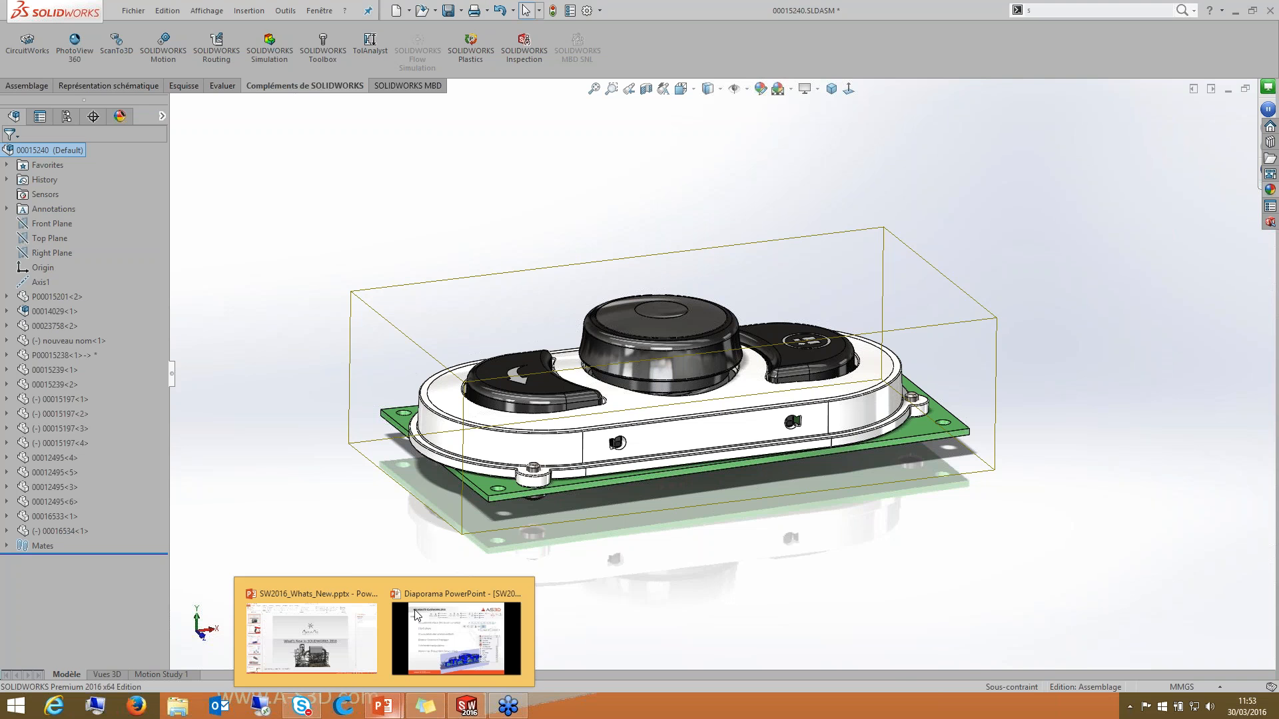
Step: Switch to the PowerPoint slideshow and advance it to the Esquisse slide
click(438, 597)
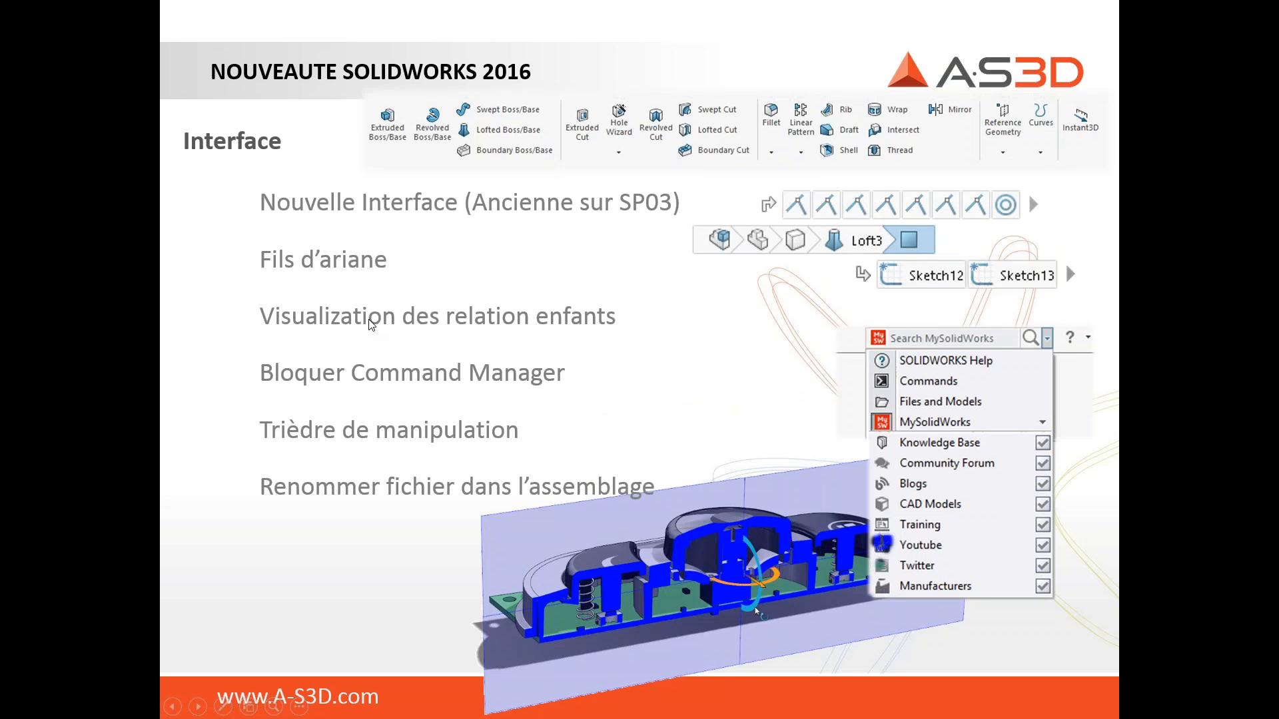
click(485, 308)
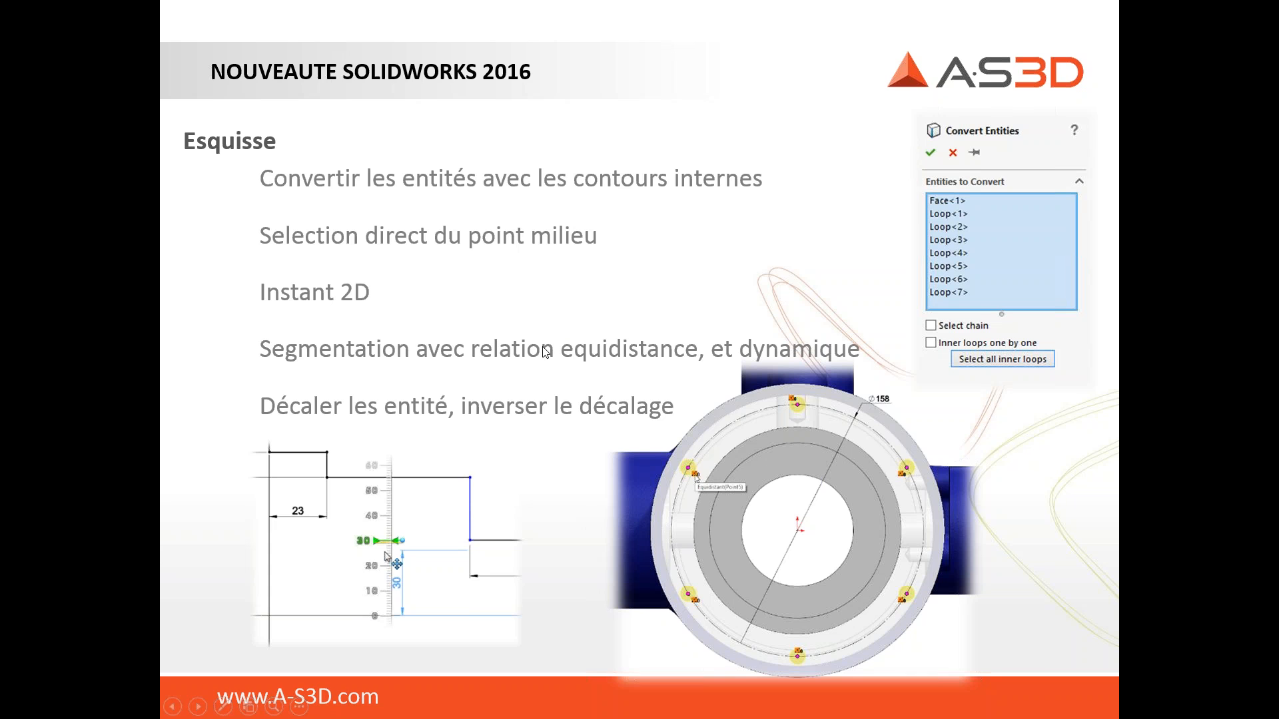
Step: Switch back to SOLIDWORKS, open the recent part Esquisse.SLDPRT and maximize its document window
key(alt+Tab)
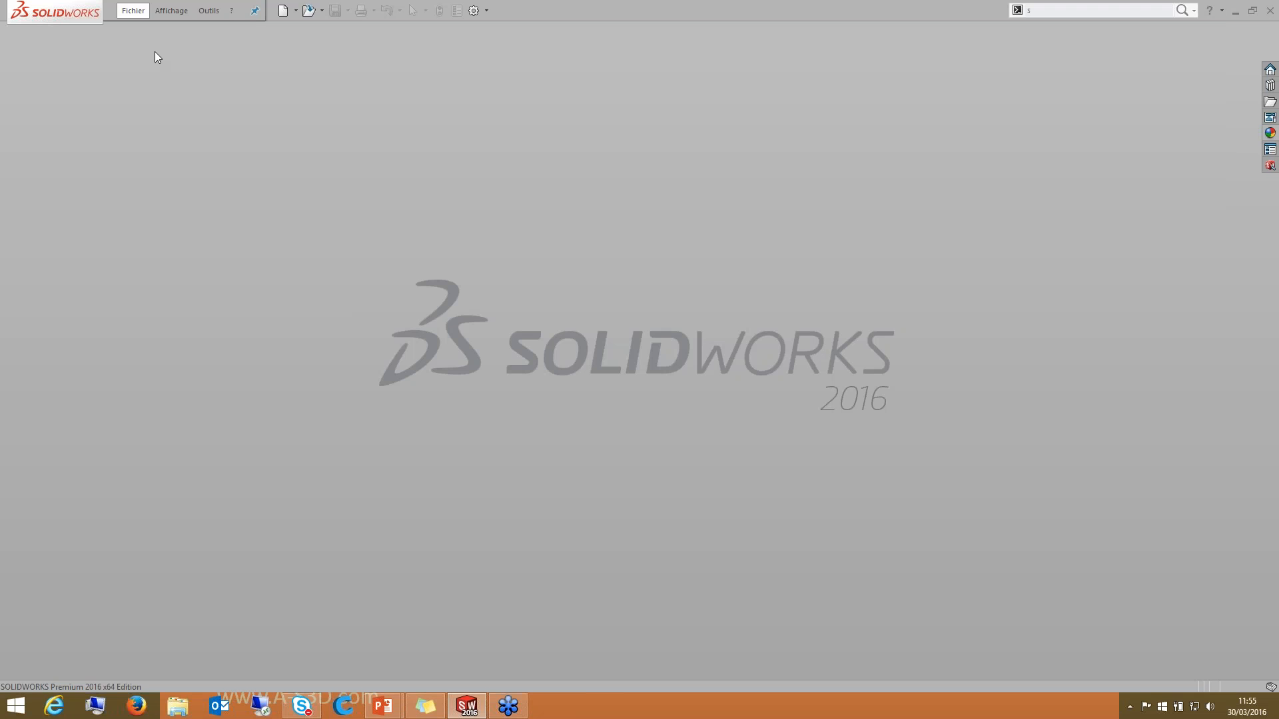
click(133, 11)
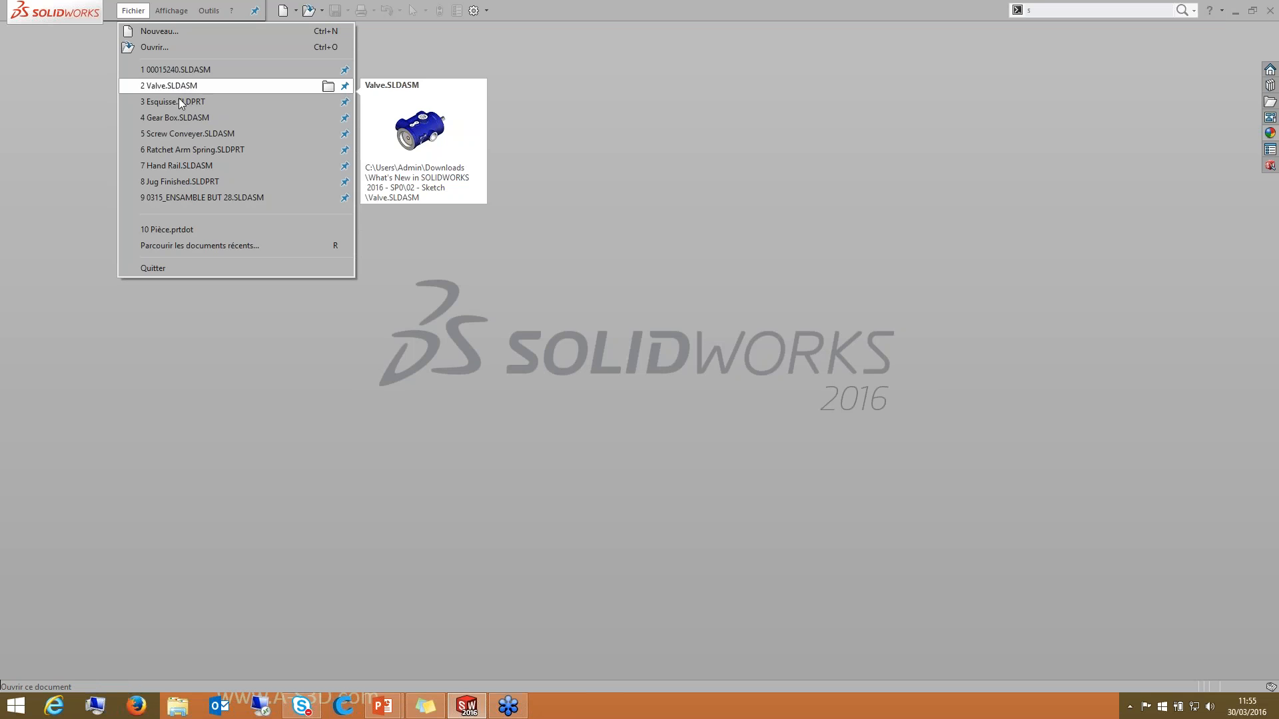
click(234, 104)
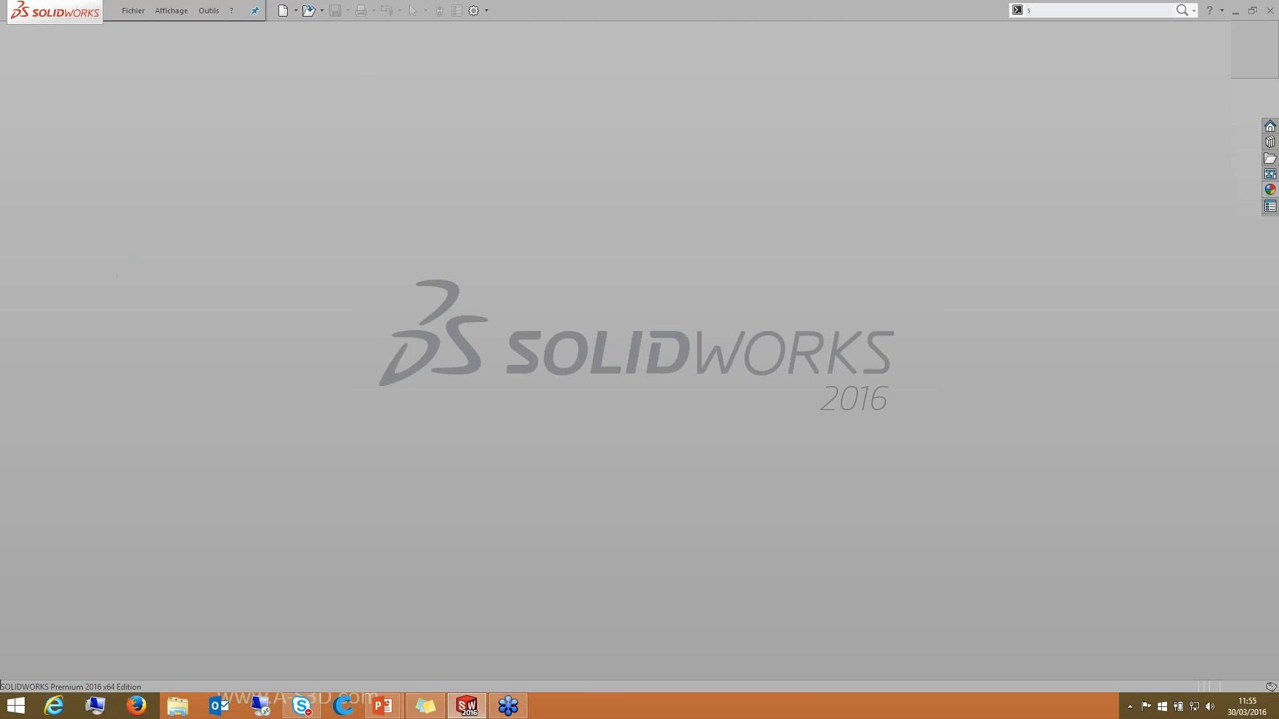
scroll(648, 340, down, 1)
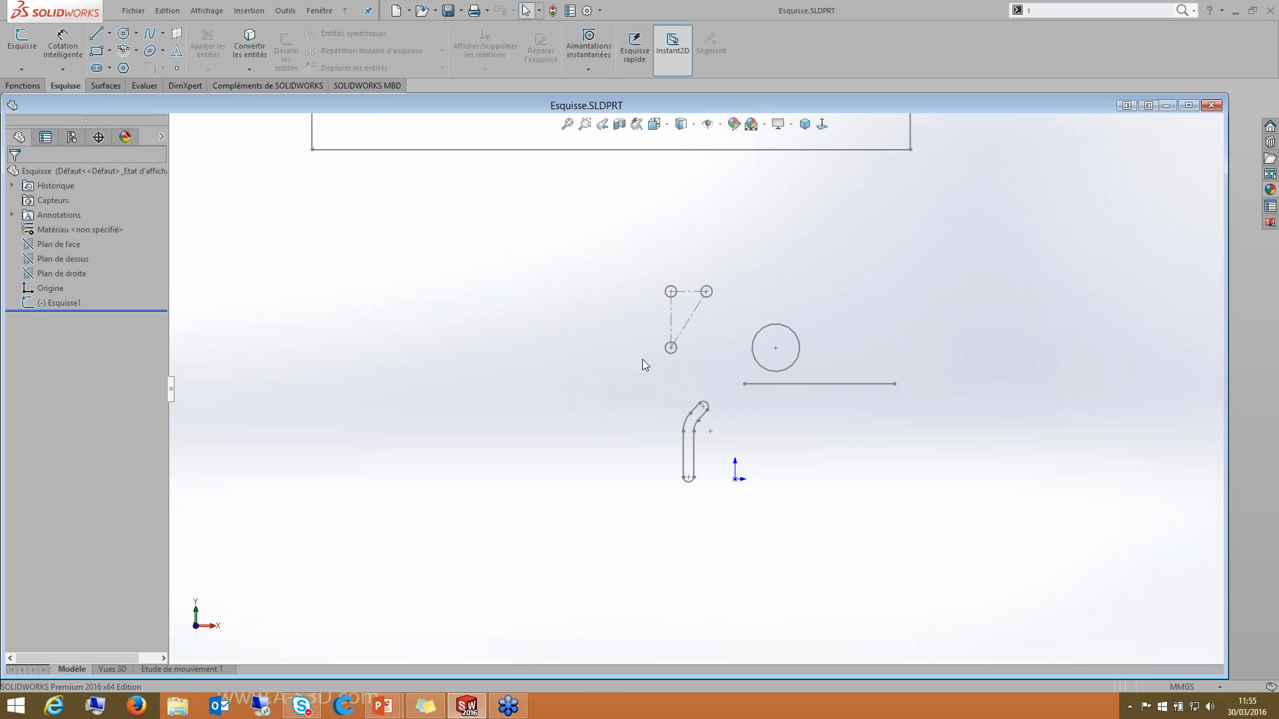
scroll(694, 395, up, 4)
scroll(674, 397, down, 6)
scroll(835, 478, down, 3)
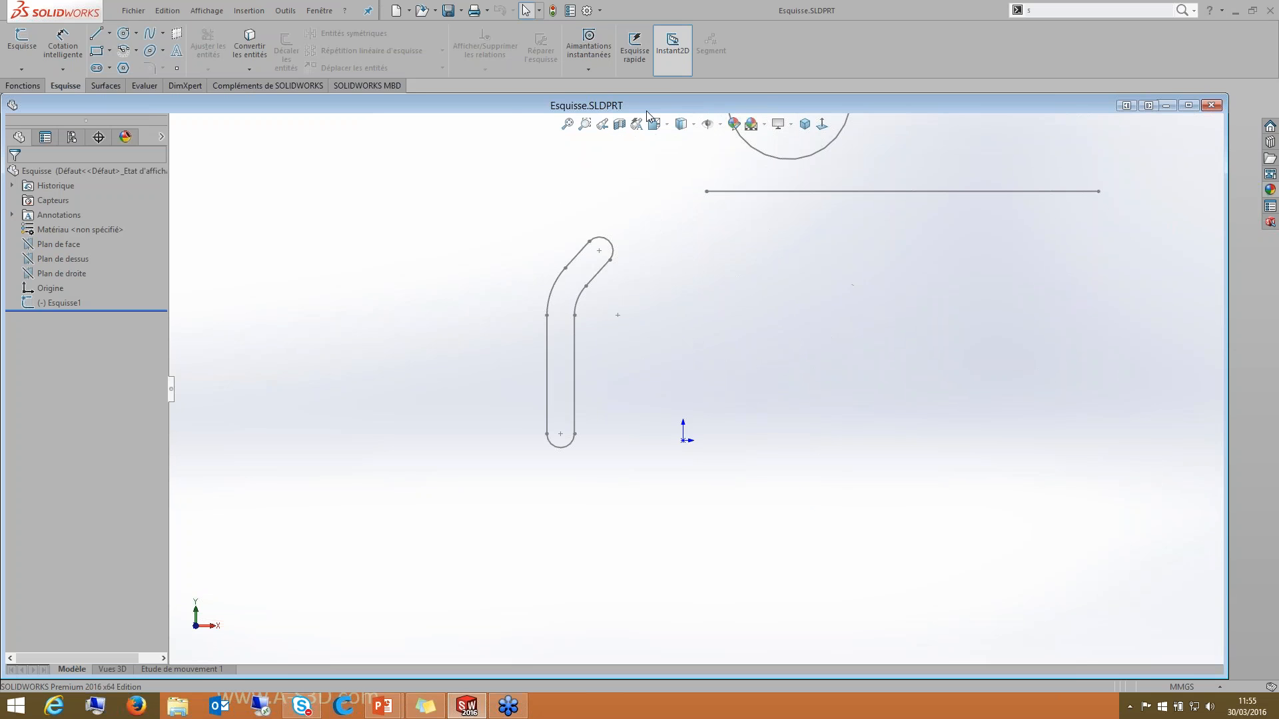
double_click(646, 105)
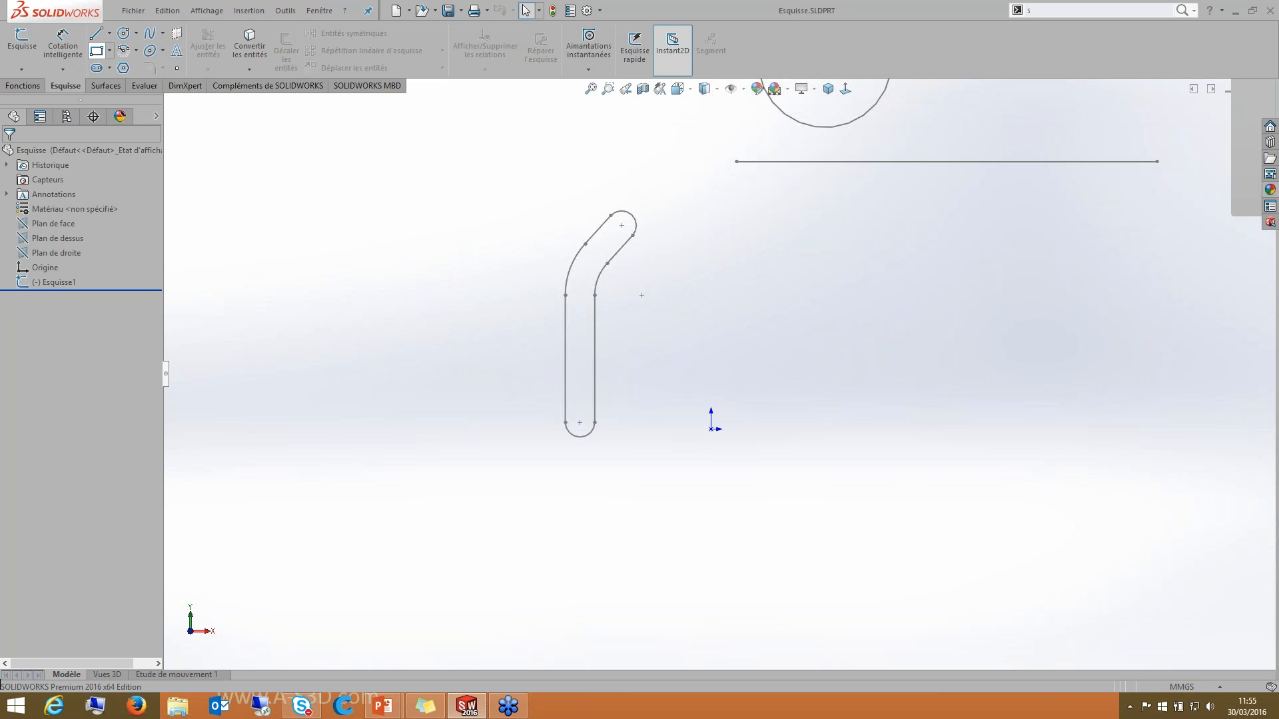
Step: Open the existing sketch Esquisse1 for editing
click(95, 65)
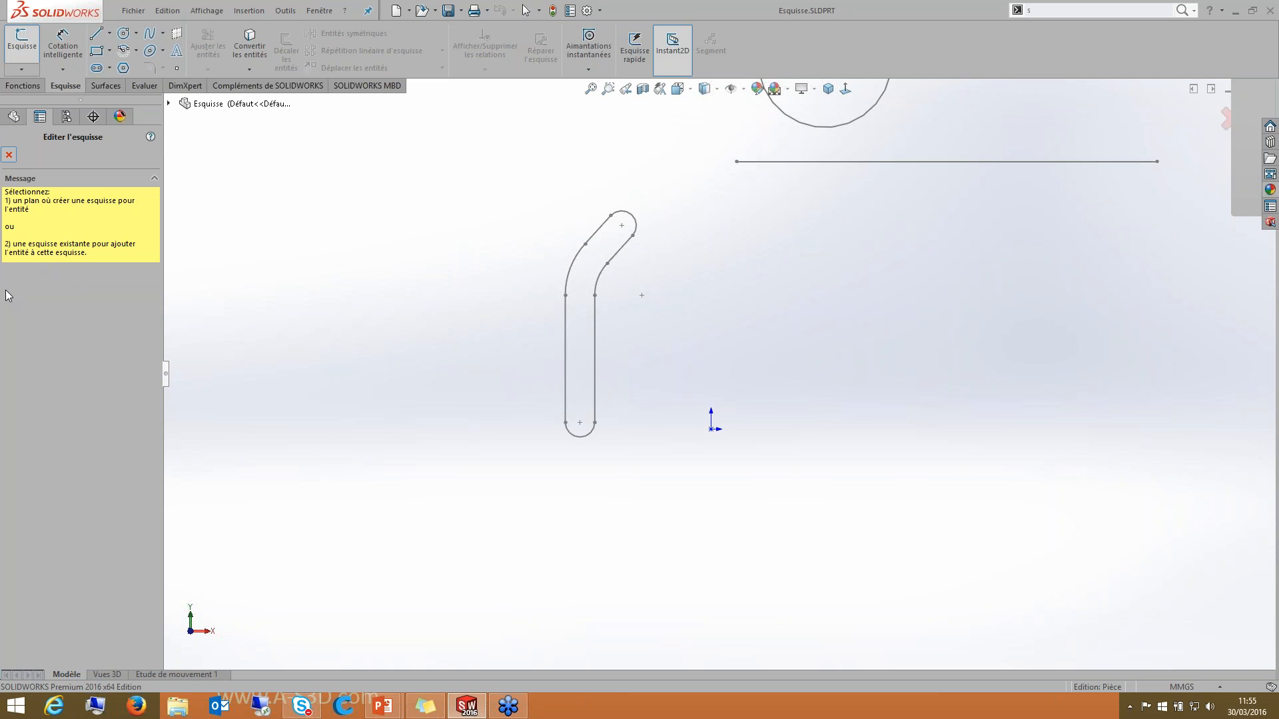
key(Escape)
right_click(32, 282)
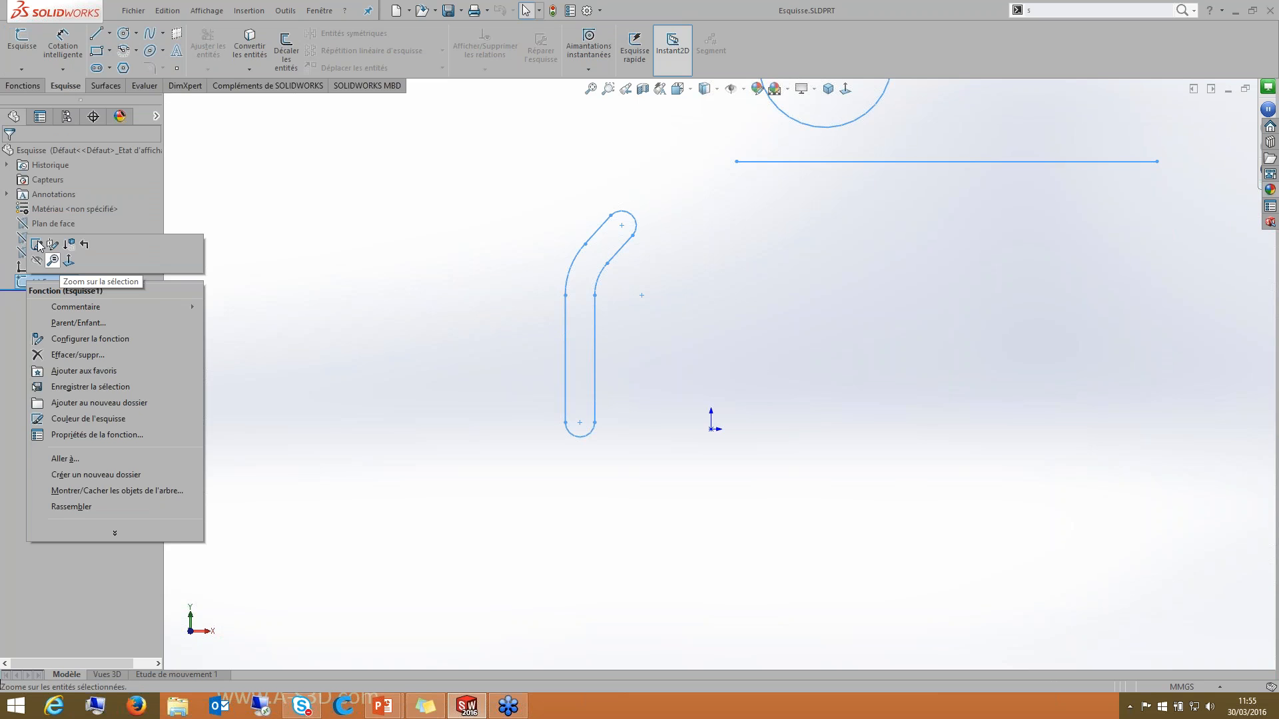
click(37, 244)
Step: Sketch a vertical line about 46 mm long beside the existing slot, continued by a tangent arc and an upward-sloping line
click(96, 34)
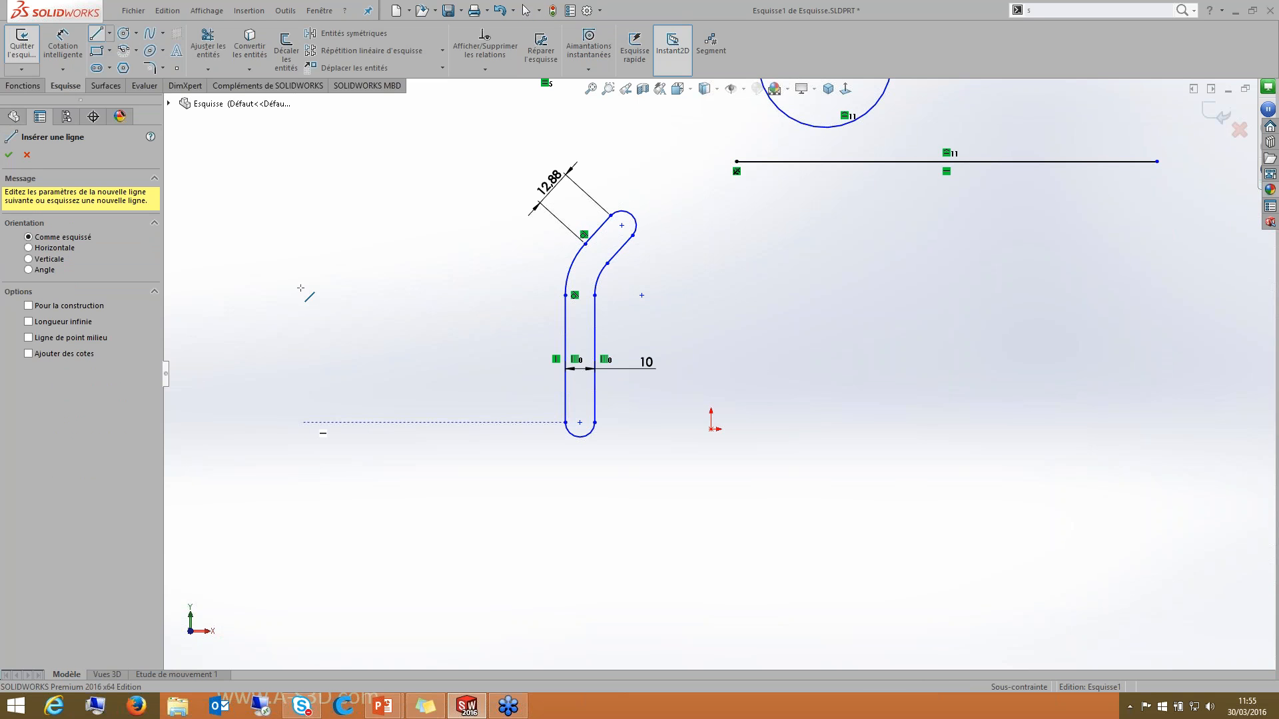
click(302, 423)
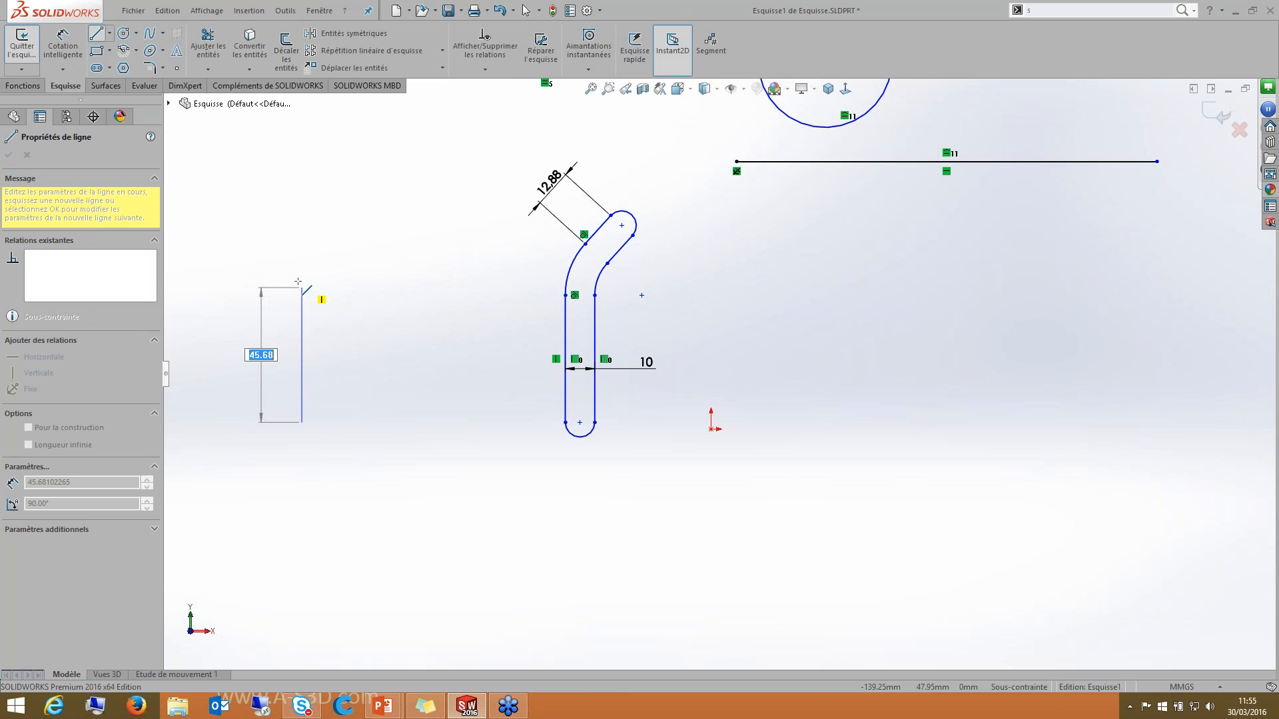
click(302, 288)
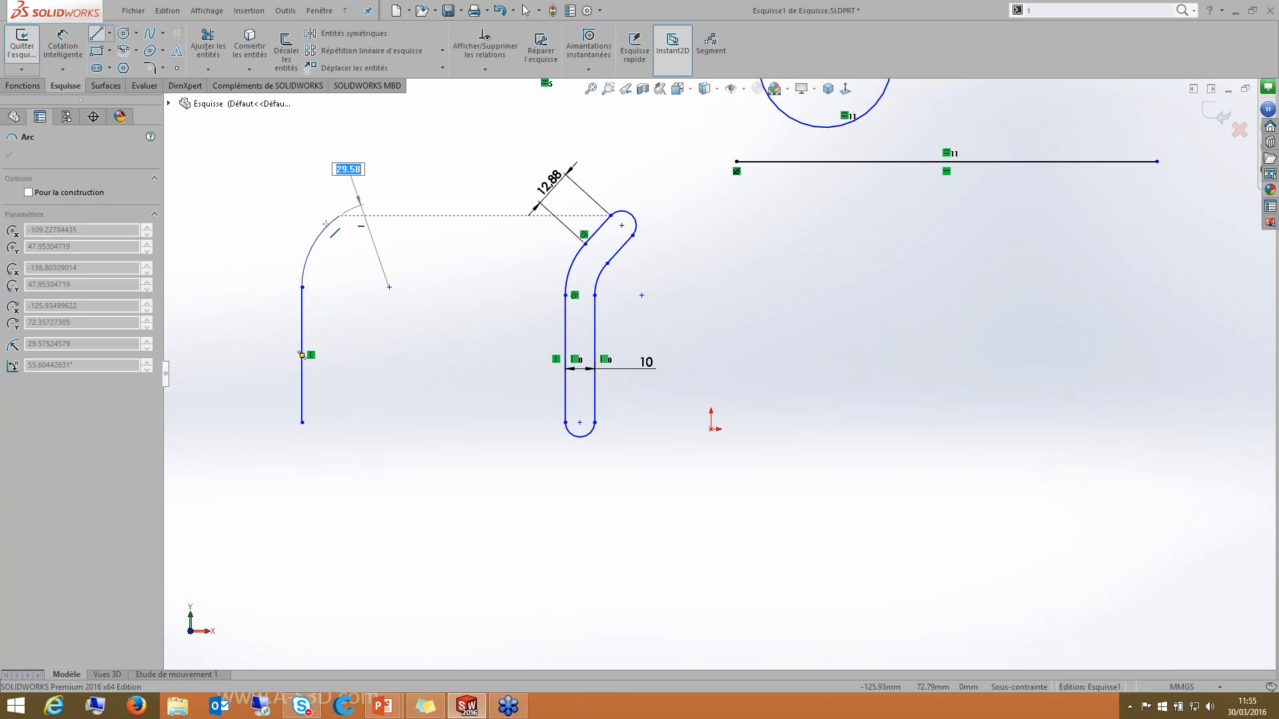
click(326, 223)
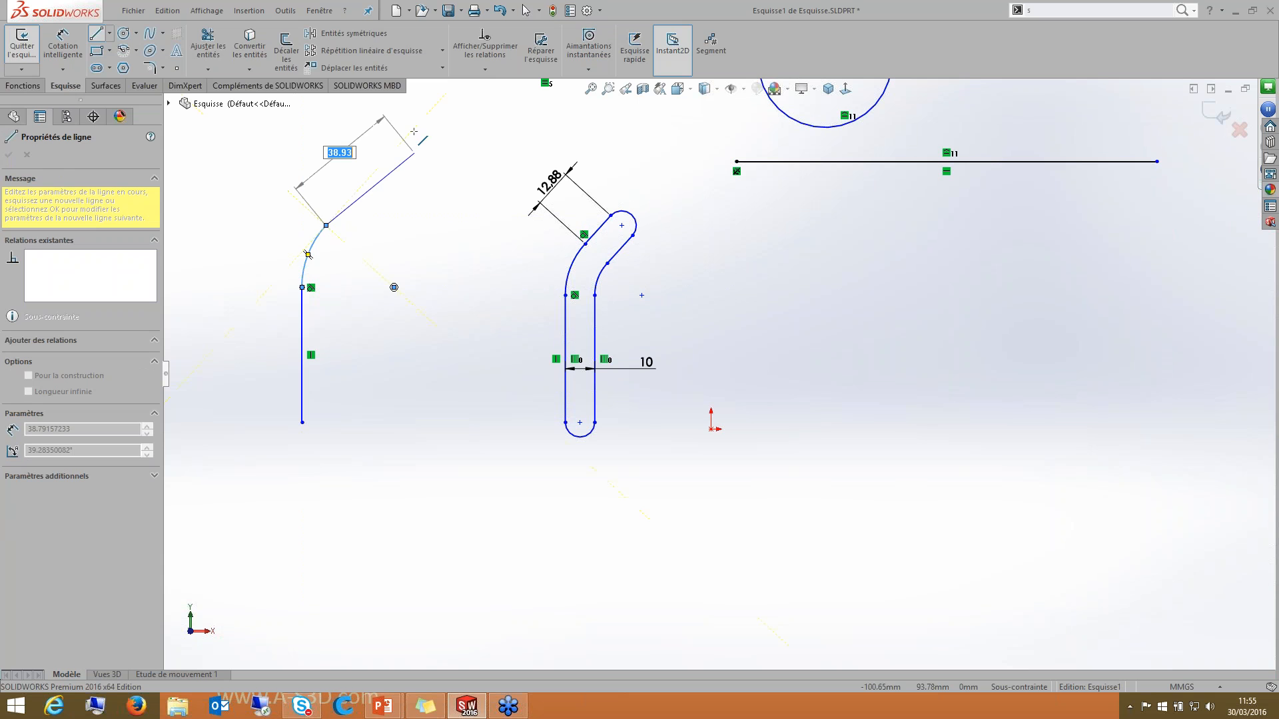
click(412, 130)
key(Escape)
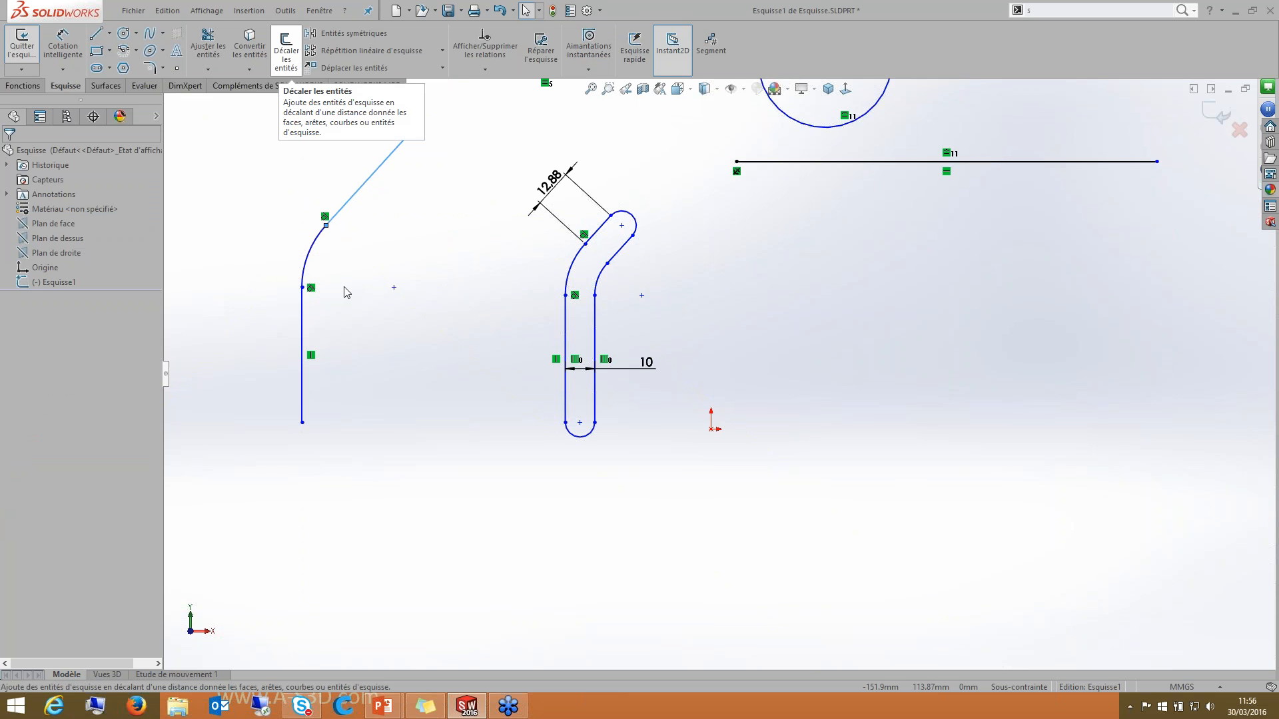
Step: Start a 10 mm chain offset of the new profile and try the construction options for the base and offset geometry
click(286, 53)
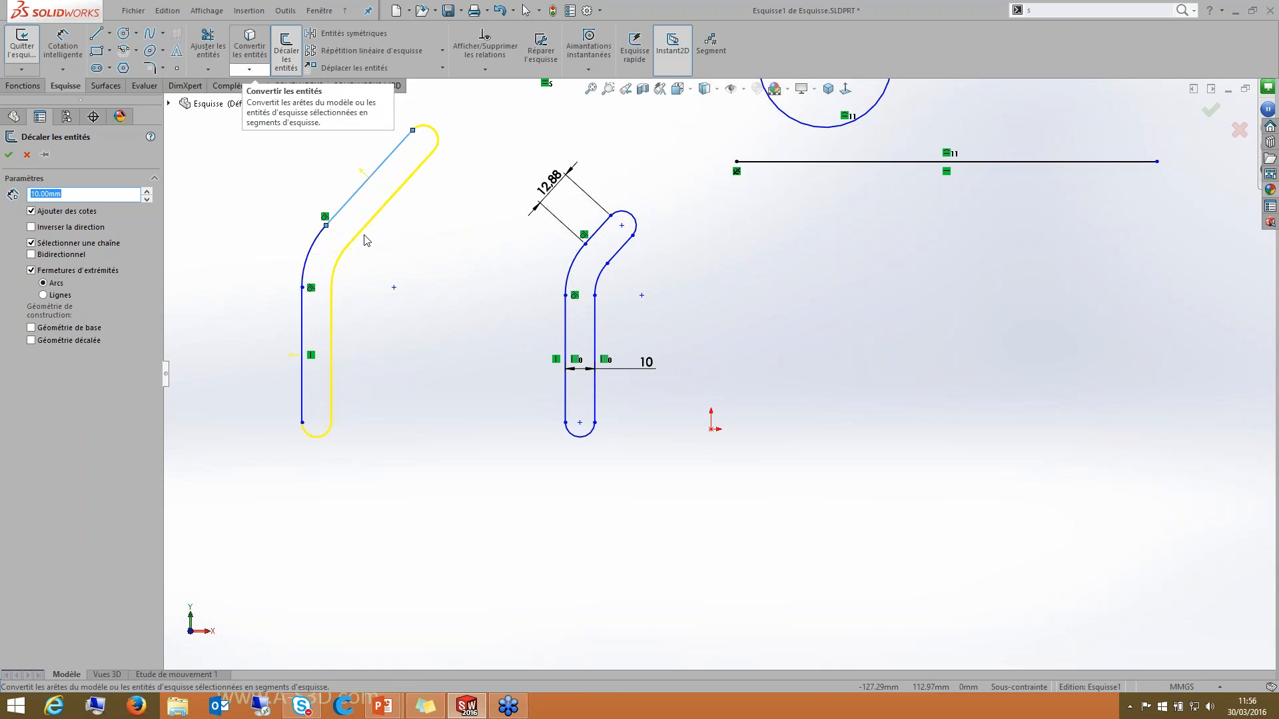
scroll(718, 374, up, 3)
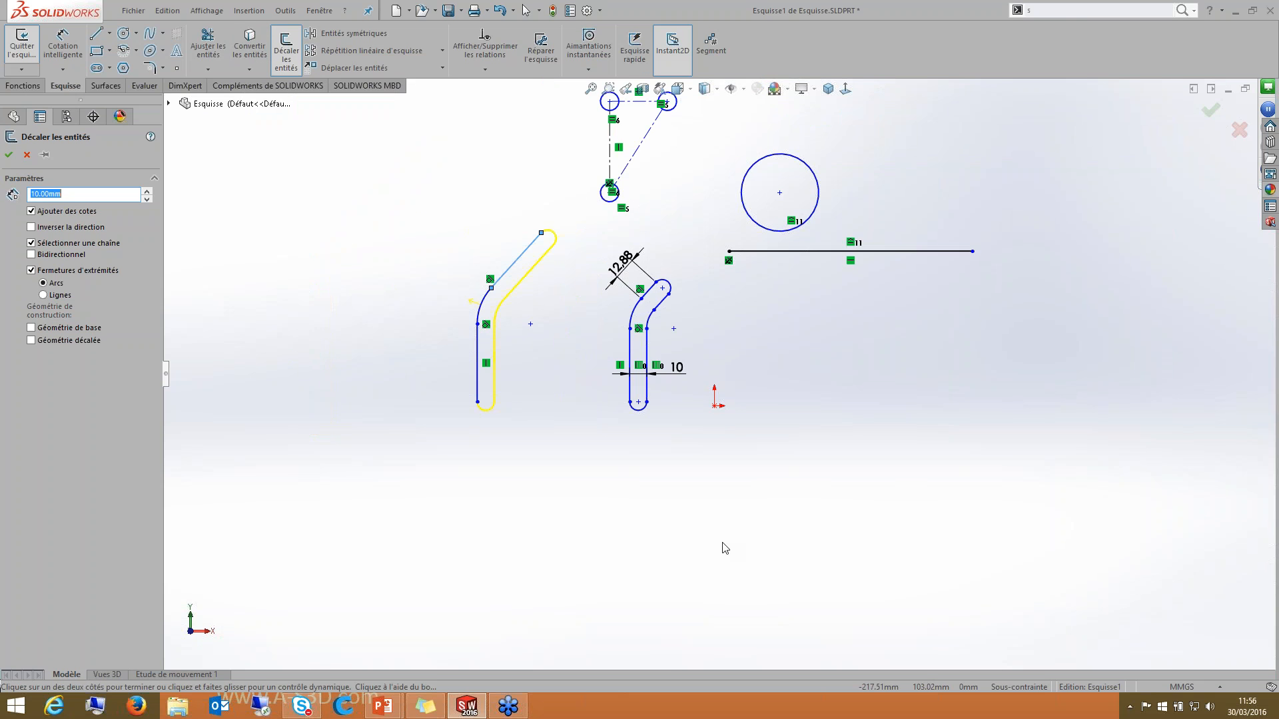
scroll(339, 276, down, 3)
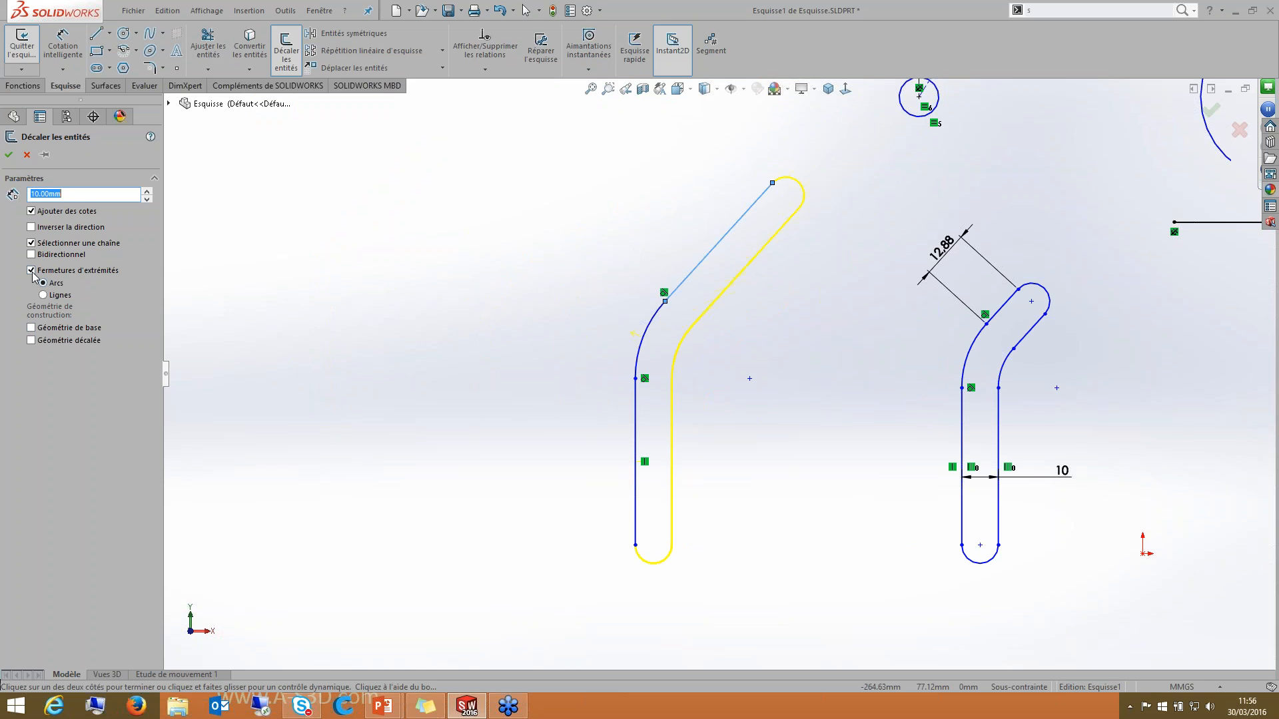
click(31, 328)
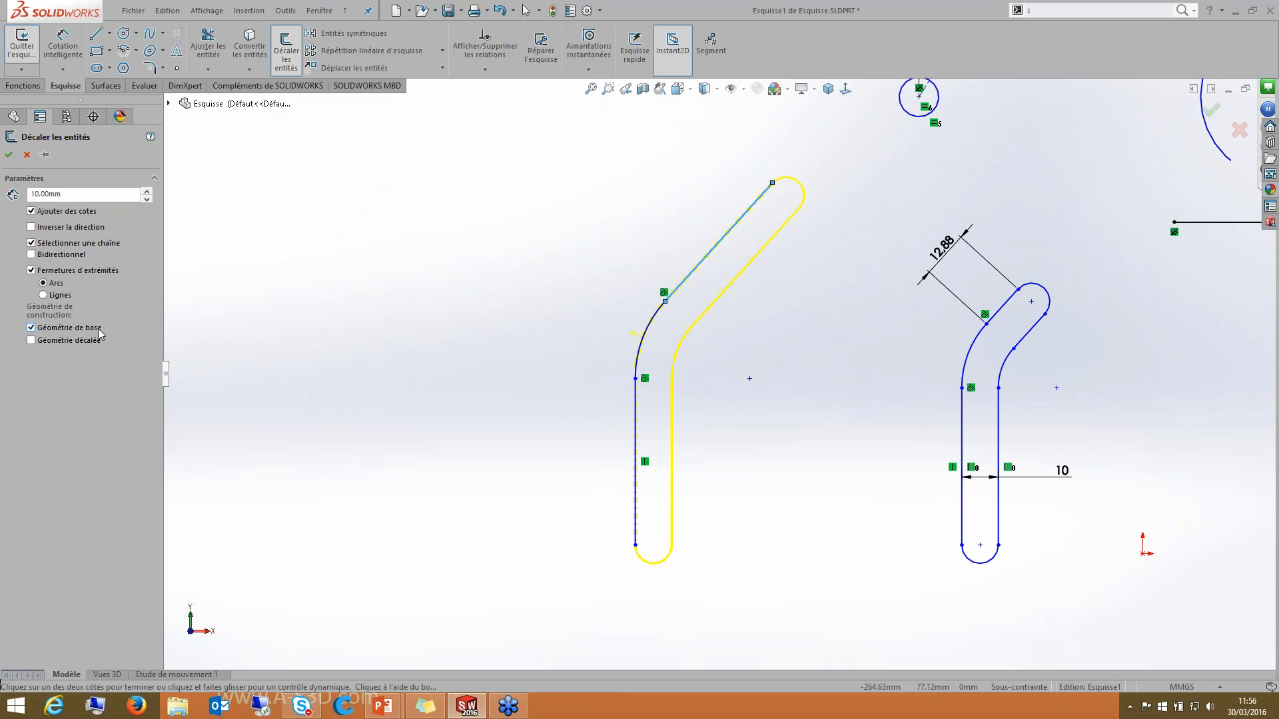
click(30, 340)
click(30, 328)
click(32, 329)
Step: Compare line and arc end caps and create the 10 mm offset with arc caps and no construction geometry
click(48, 273)
click(47, 271)
click(45, 296)
click(42, 283)
click(34, 271)
click(32, 270)
click(32, 270)
click(31, 270)
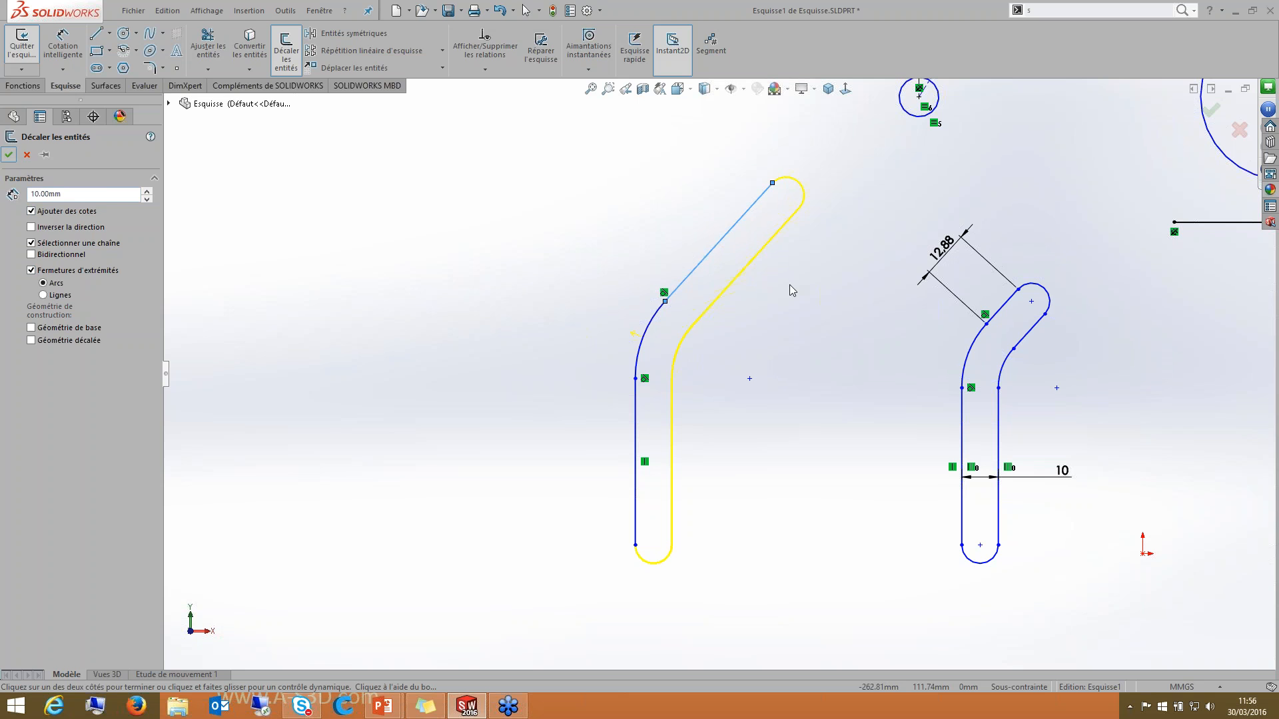
click(8, 155)
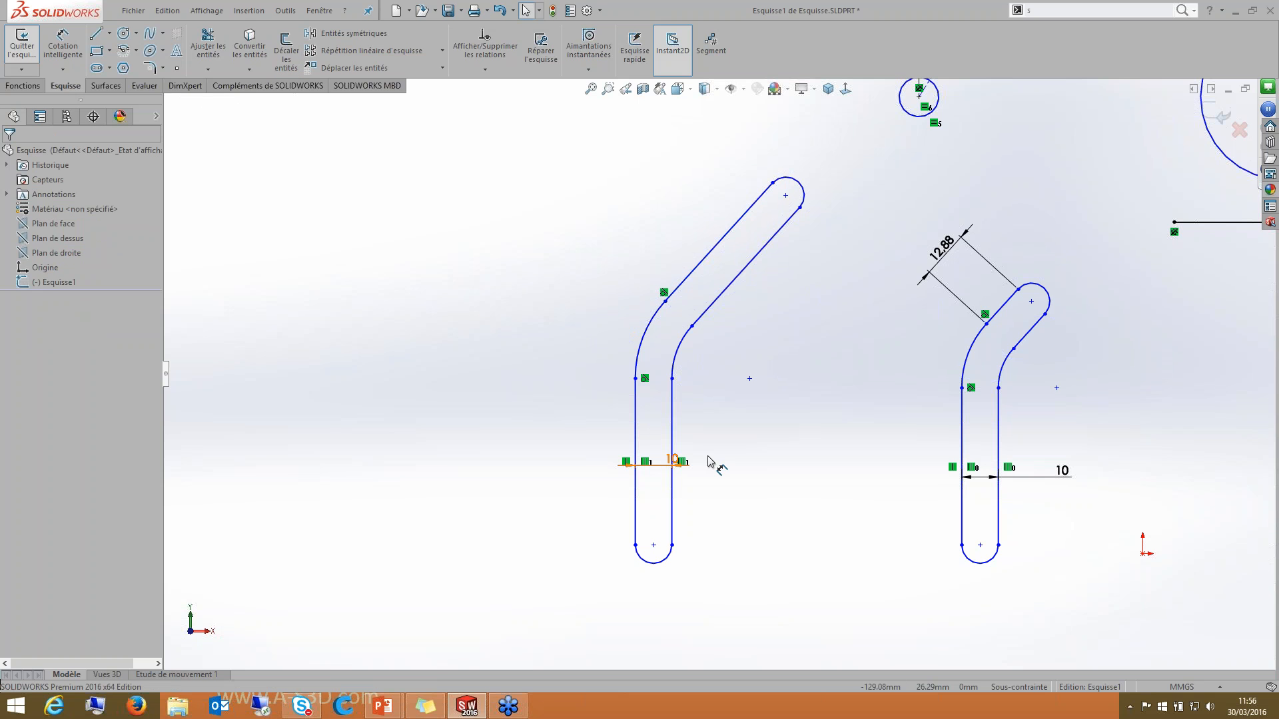
Step: Move the new slot's offset dimension clear of the profile and set its value to -10 to reverse the offset
drag(710, 460, 729, 450)
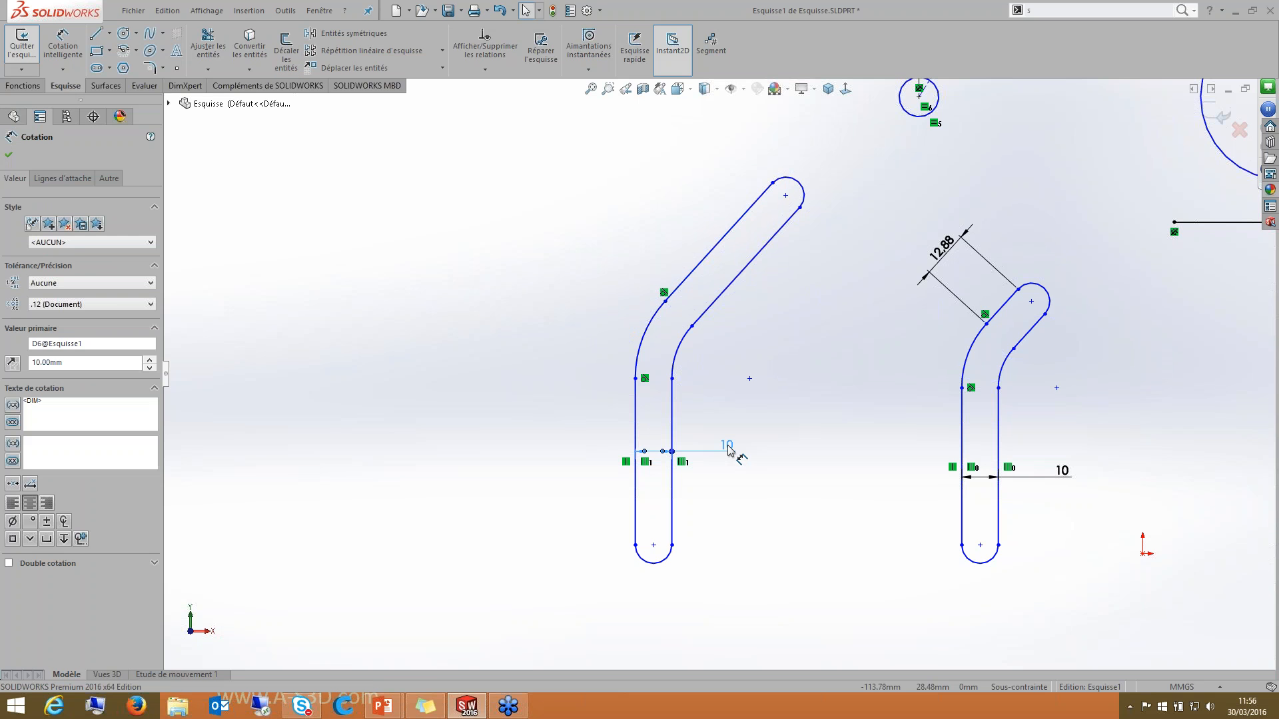
double_click(725, 447)
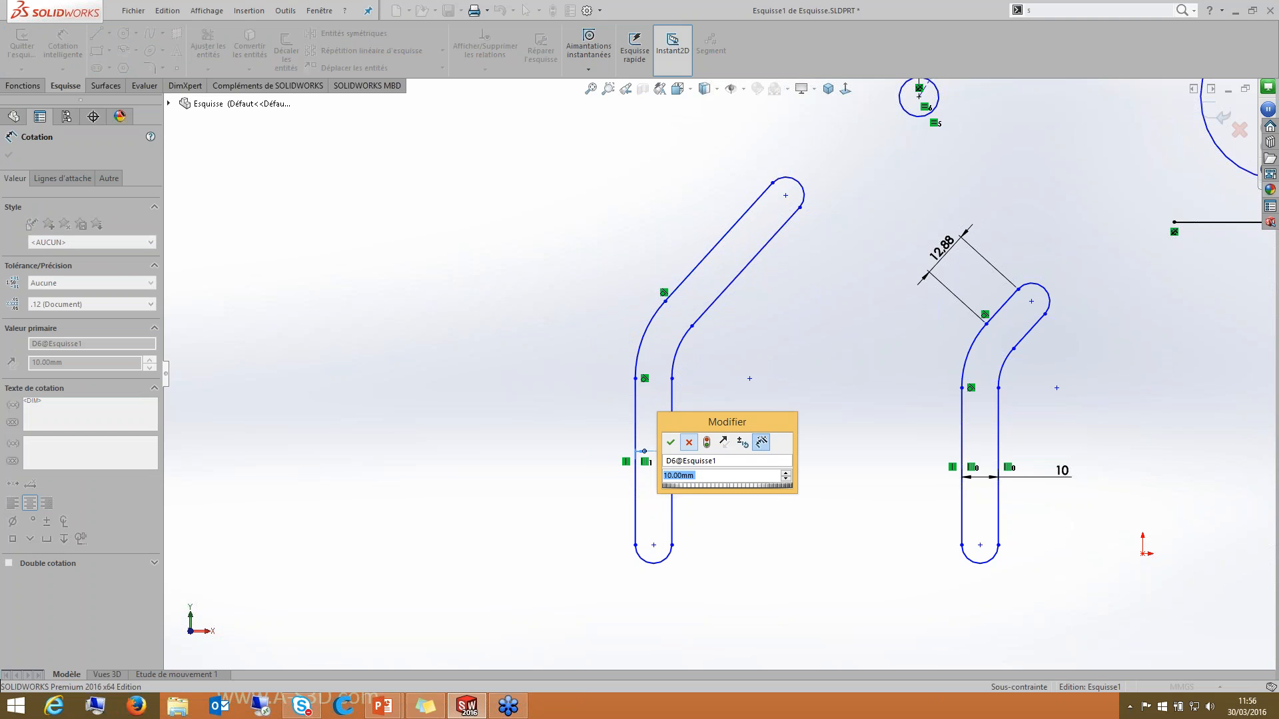
text(-1)
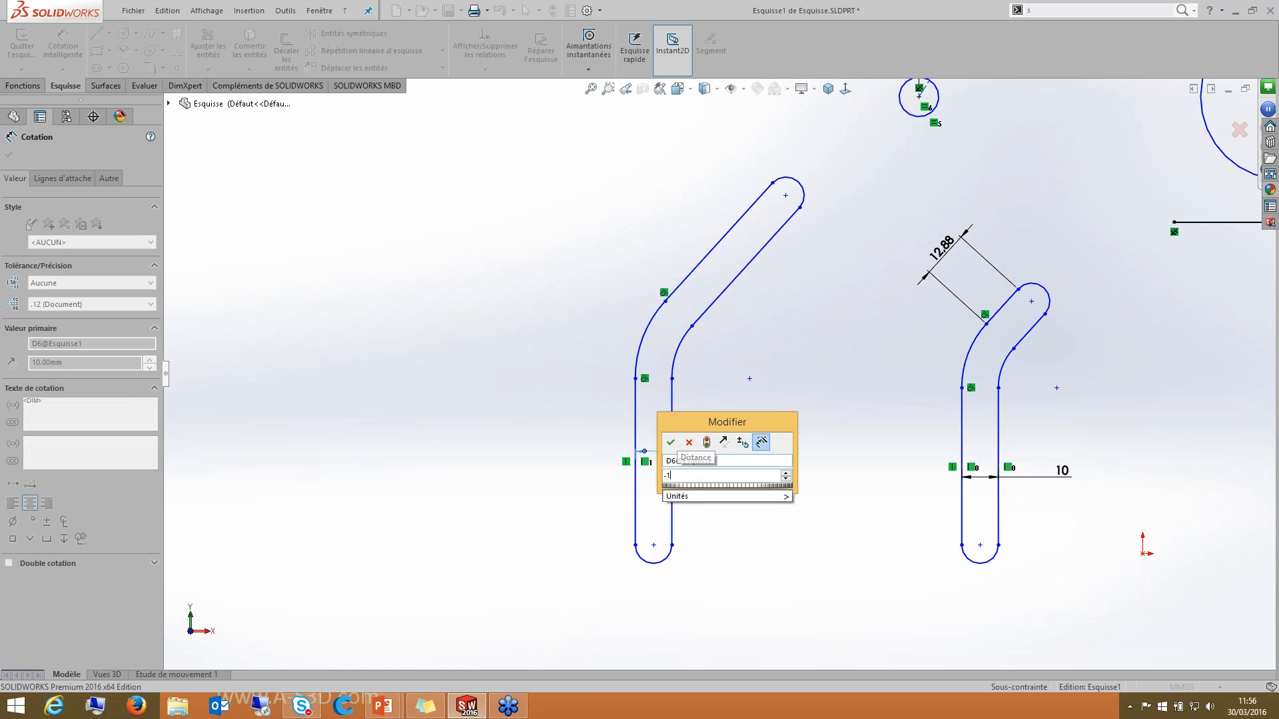
text(0)
key(Return)
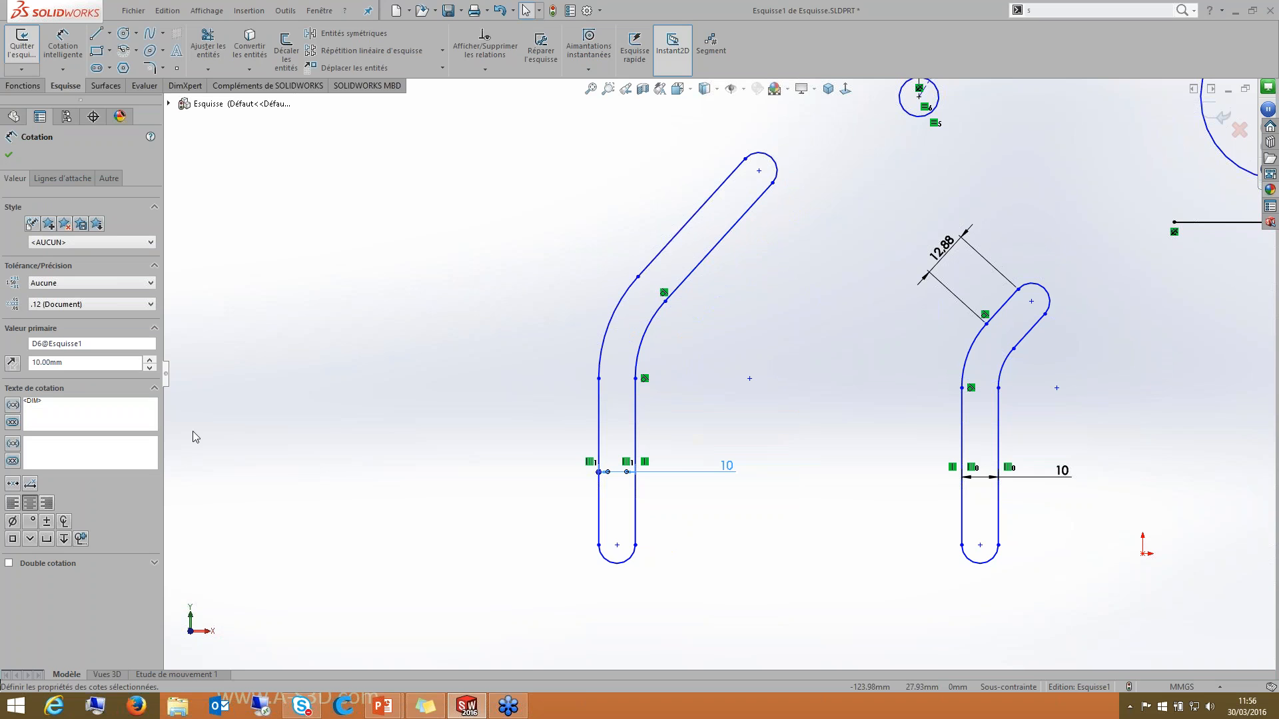
Step: Flip the offset dimension's direction back and forth, leaving the offset on its original side, and close the dimension properties
click(13, 364)
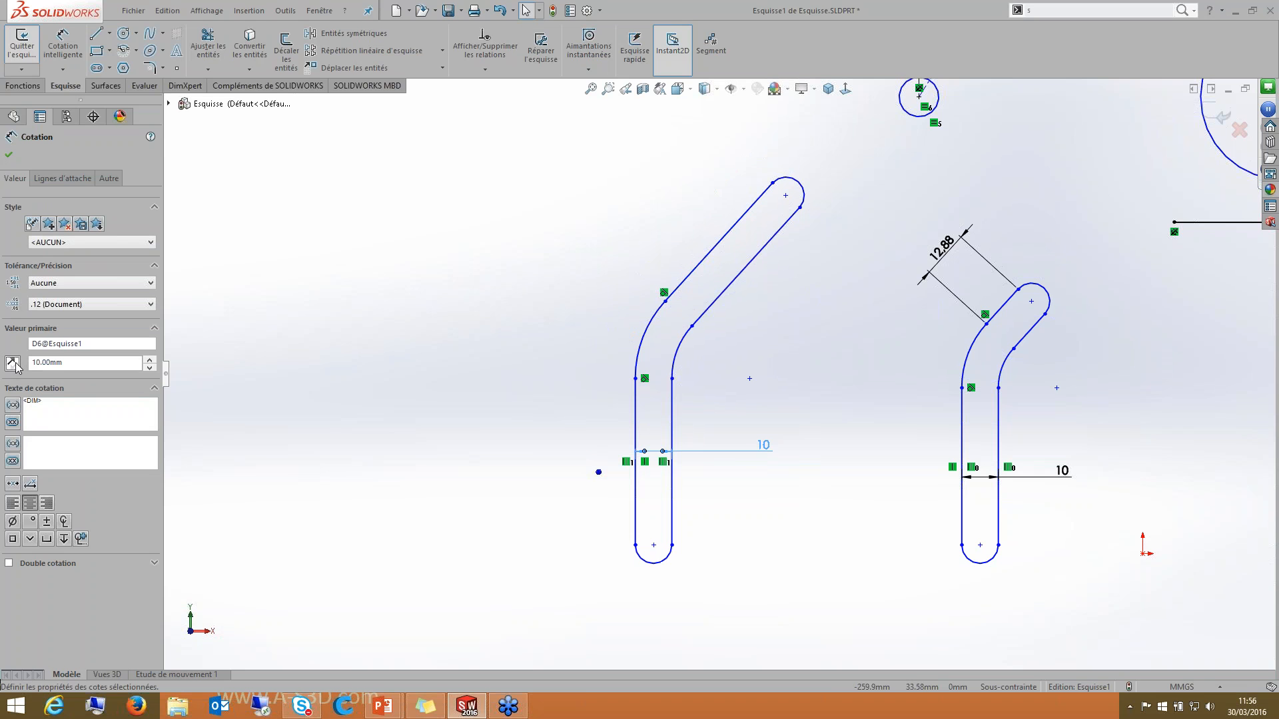
click(13, 364)
click(12, 364)
click(16, 364)
click(18, 364)
click(20, 364)
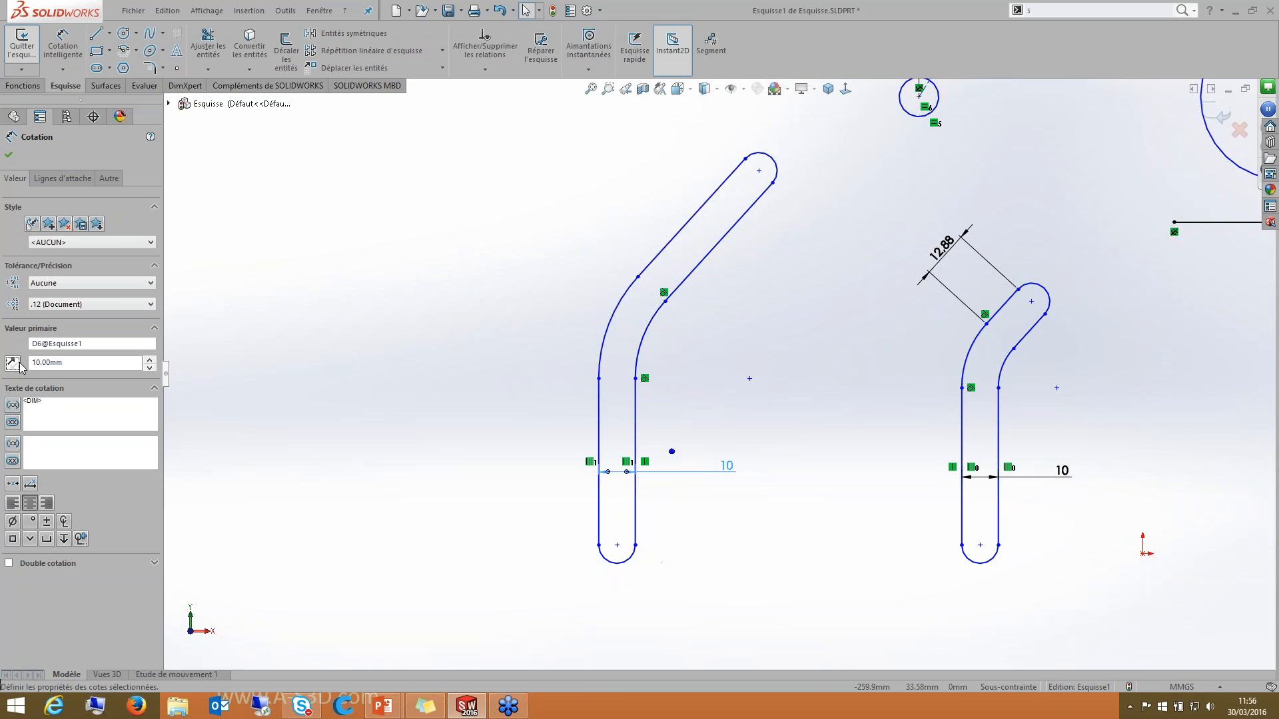
click(21, 364)
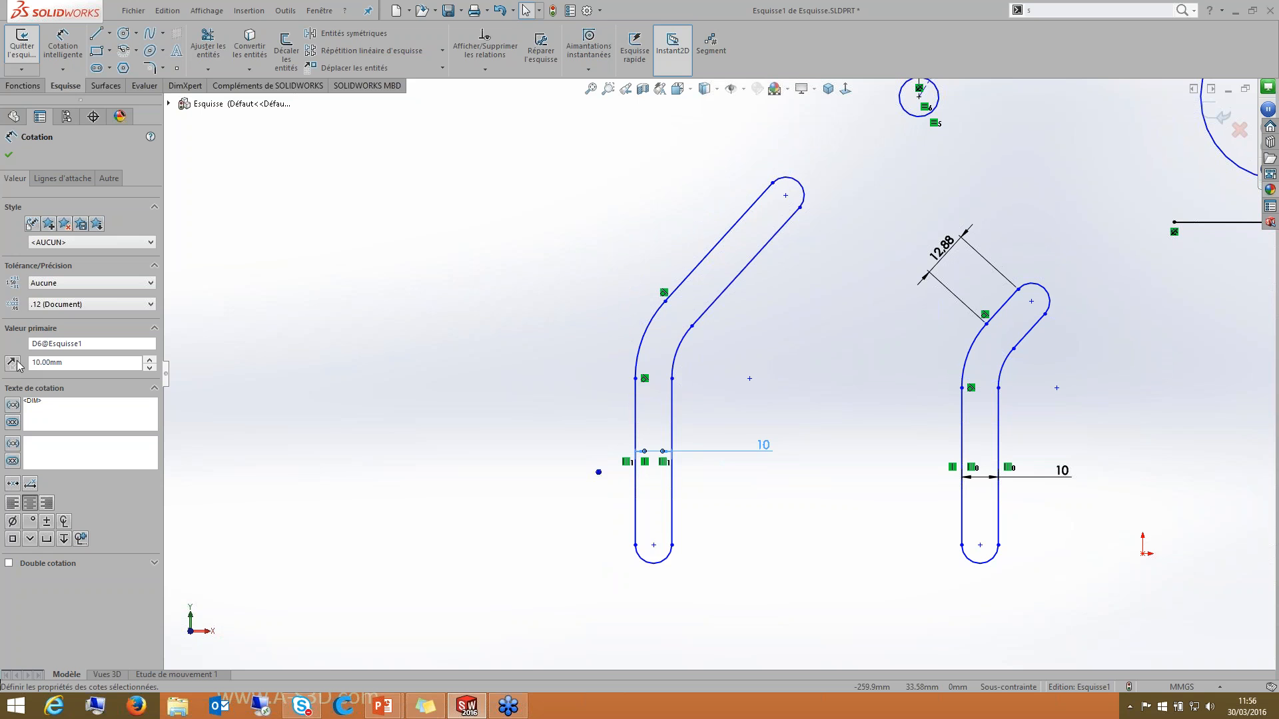
click(18, 364)
click(18, 365)
click(18, 364)
click(18, 364)
click(18, 364)
click(18, 364)
click(18, 365)
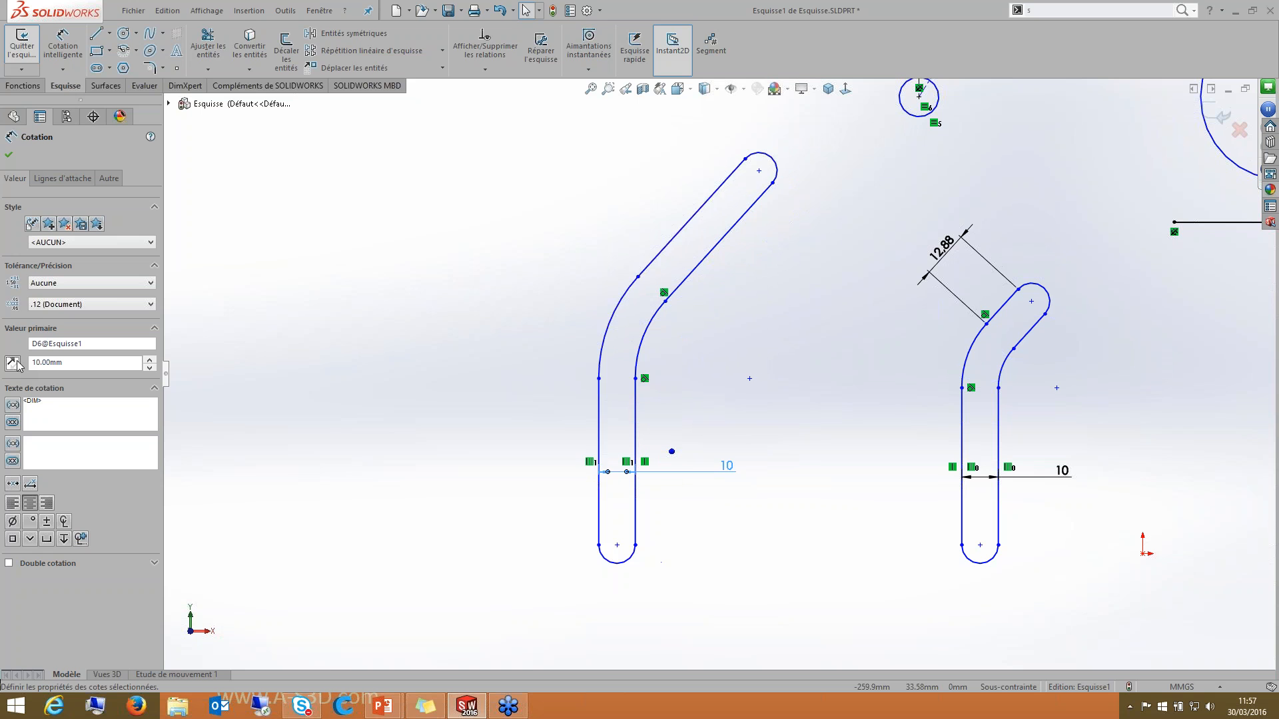
click(18, 365)
click(18, 365)
click(18, 364)
click(18, 364)
click(18, 365)
click(305, 314)
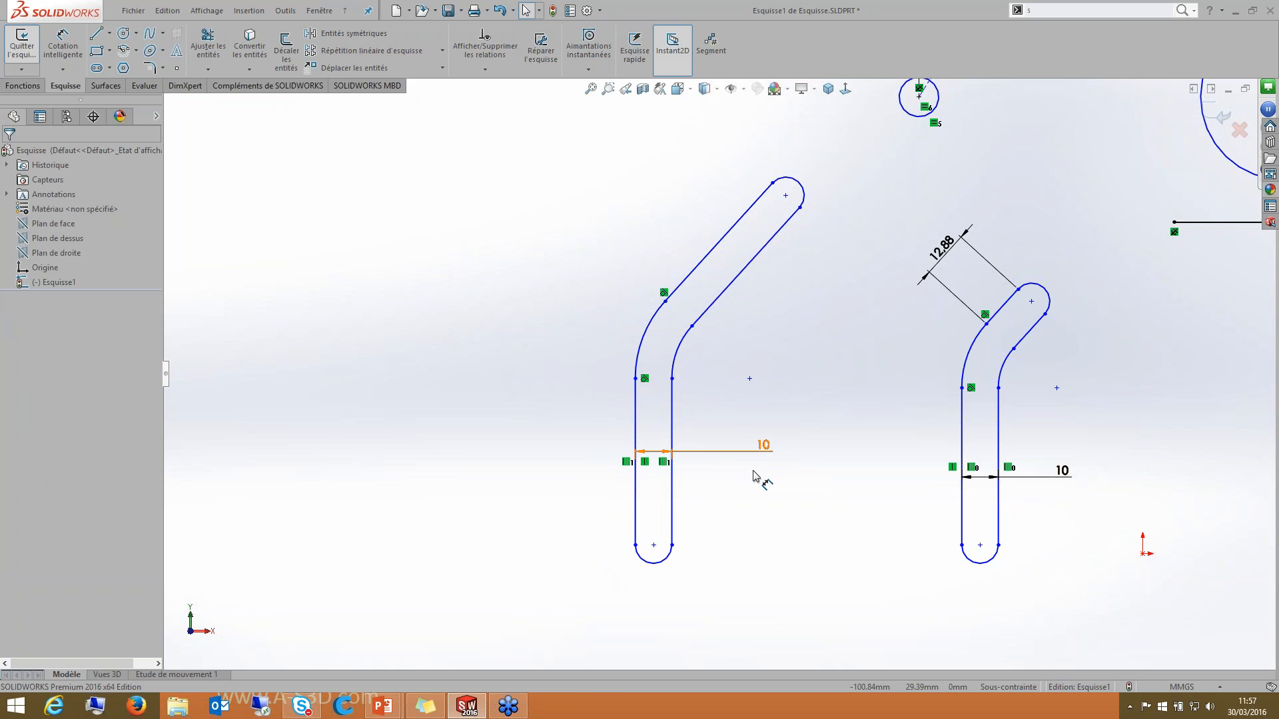
Step: Reposition the new slot's 10 mm dimension lower and closer to its straight section
drag(757, 474, 708, 491)
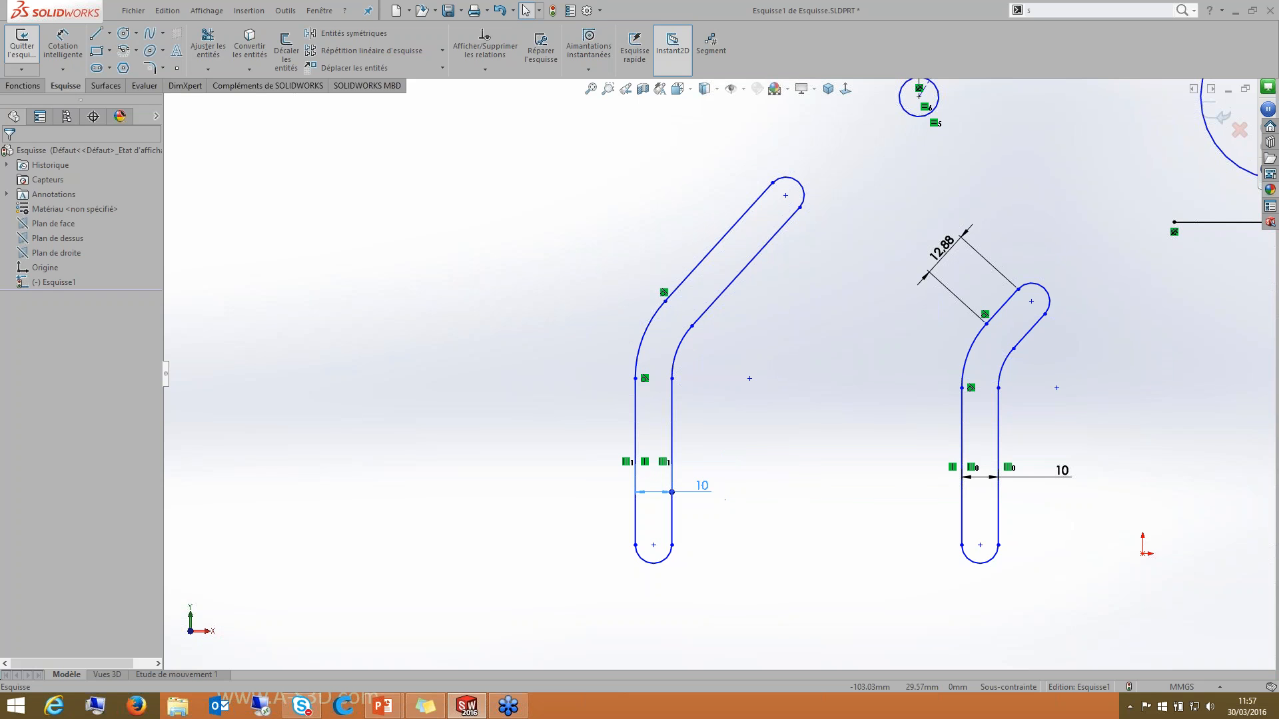
click(563, 441)
scroll(739, 491, down, 2)
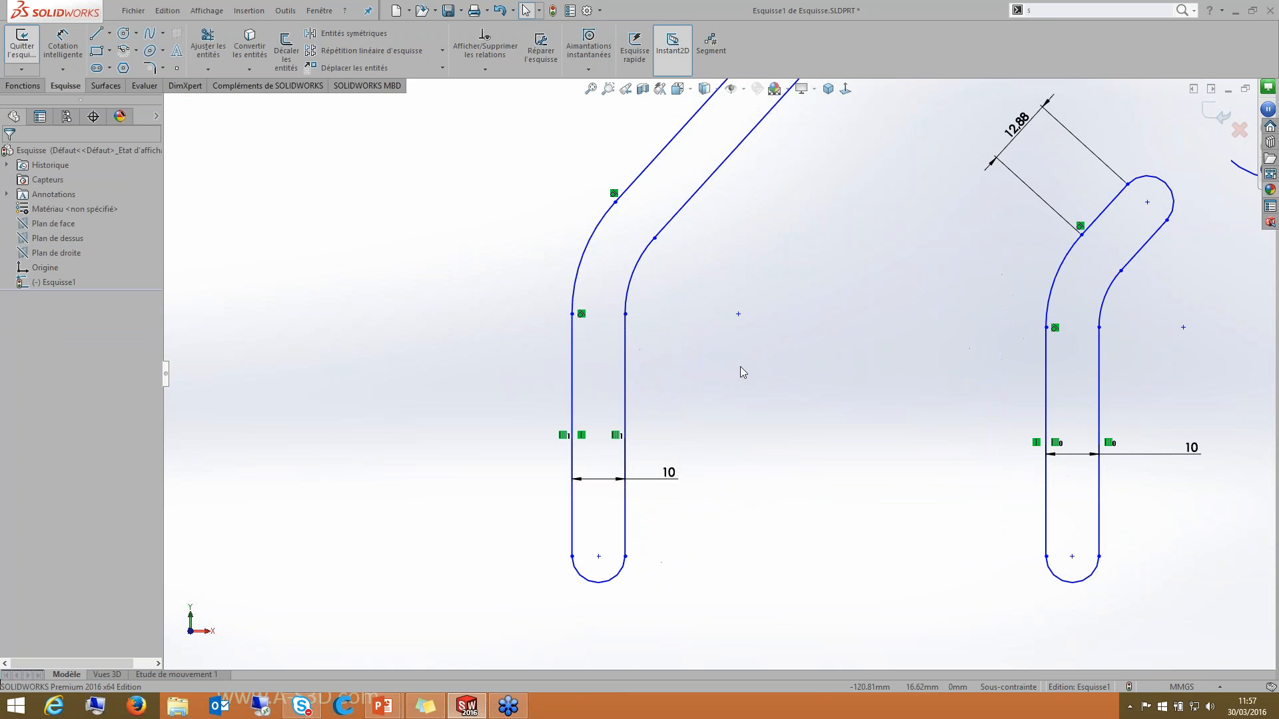
scroll(740, 366, up, 3)
scroll(766, 334, down, 3)
scroll(719, 374, up, 3)
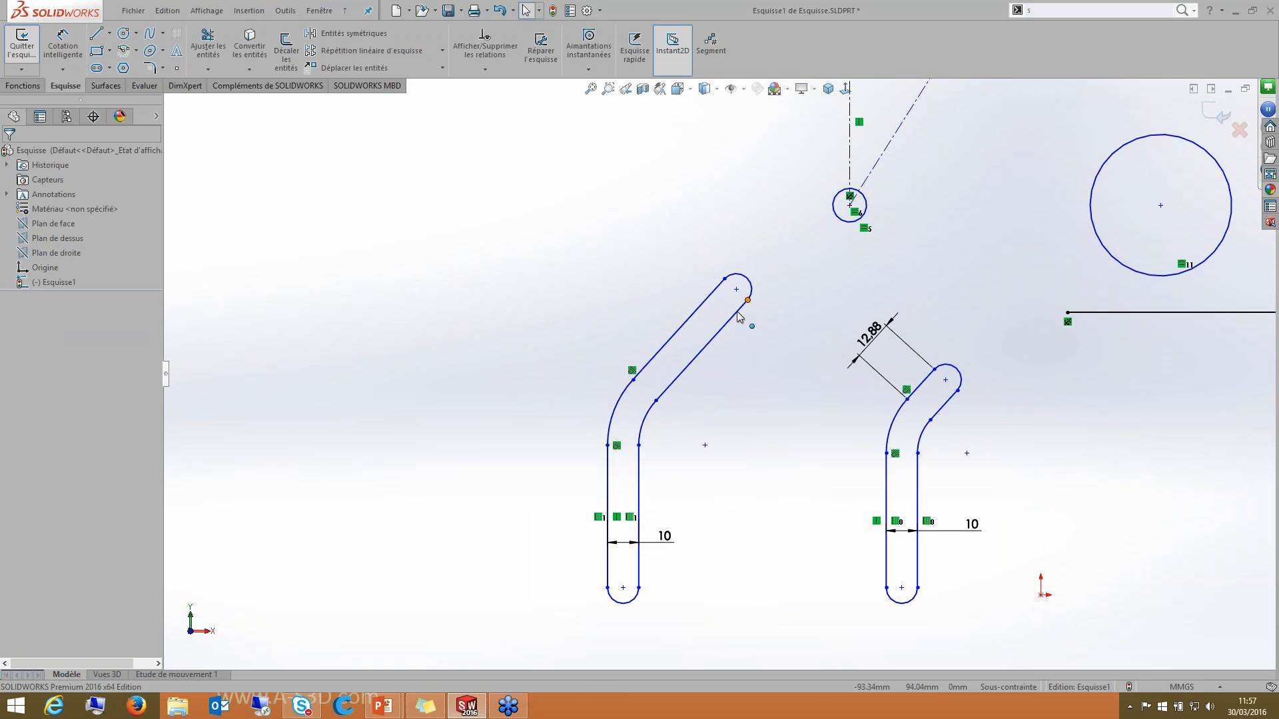
Step: Pull the upper end of the new slot inward to shorten its angled section
drag(746, 300, 733, 312)
click(745, 276)
scroll(745, 276, down, 1)
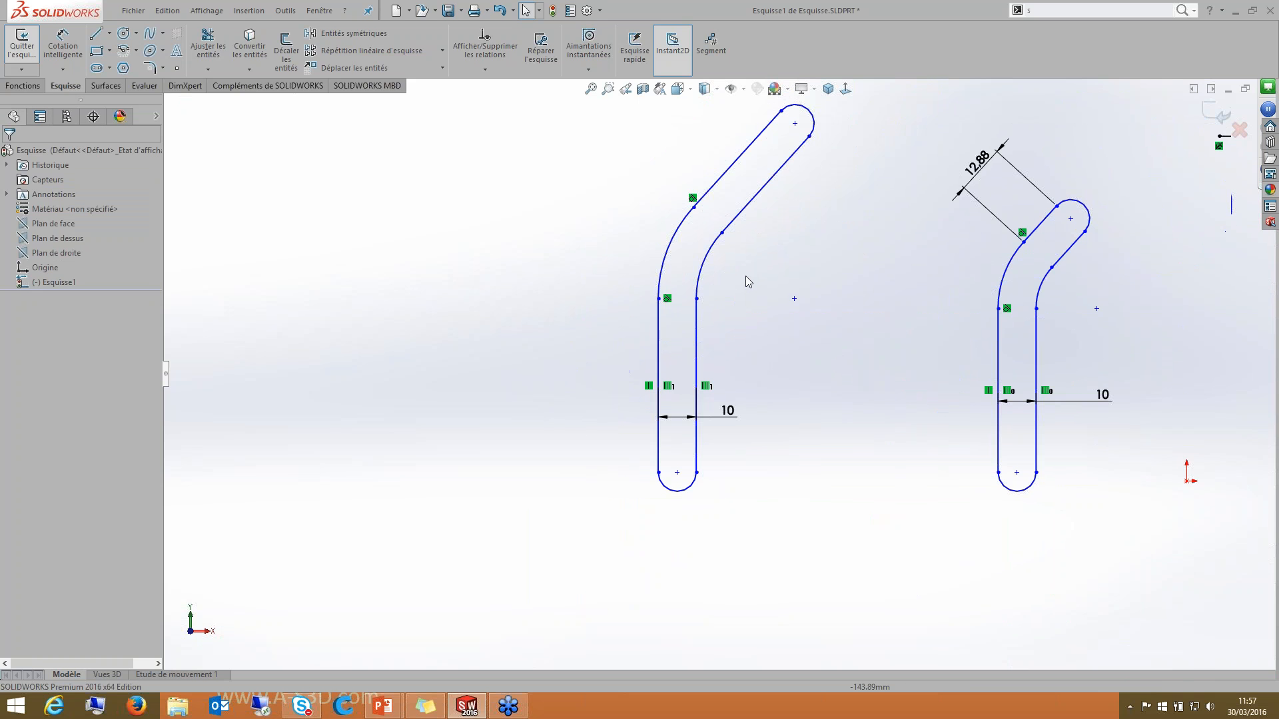
scroll(746, 275, down, 1)
scroll(717, 371, up, 2)
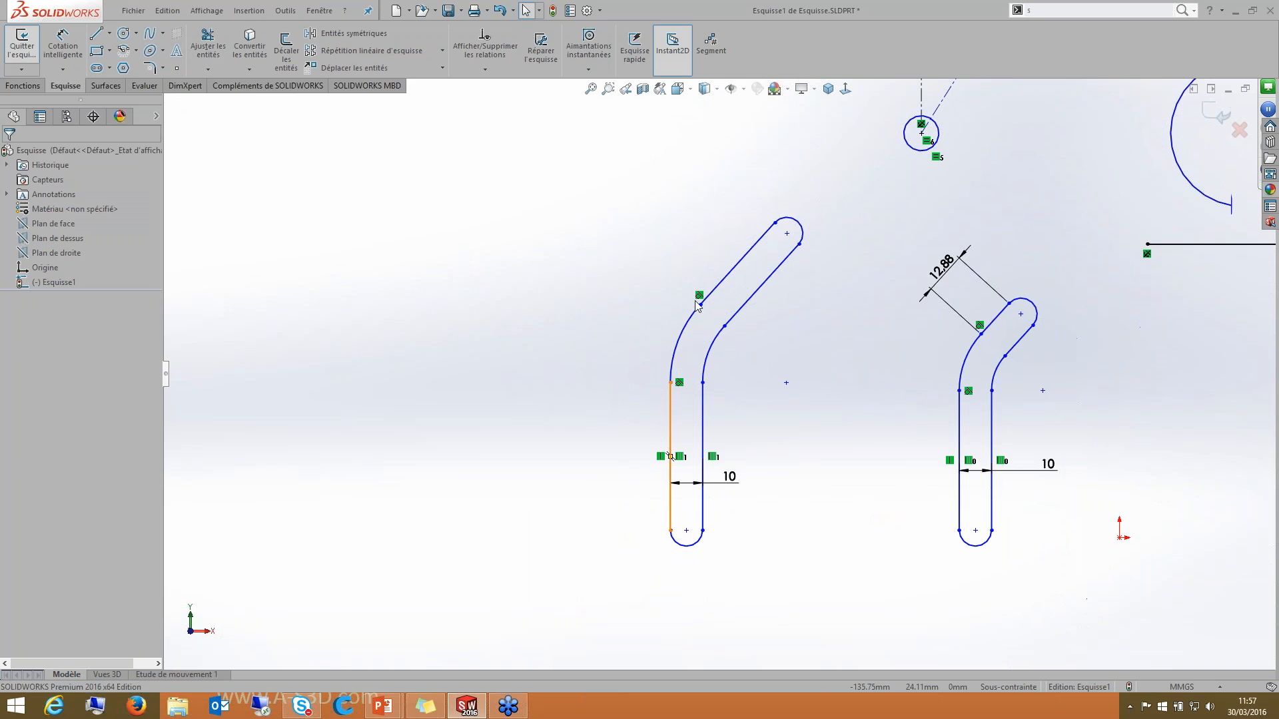
click(730, 283)
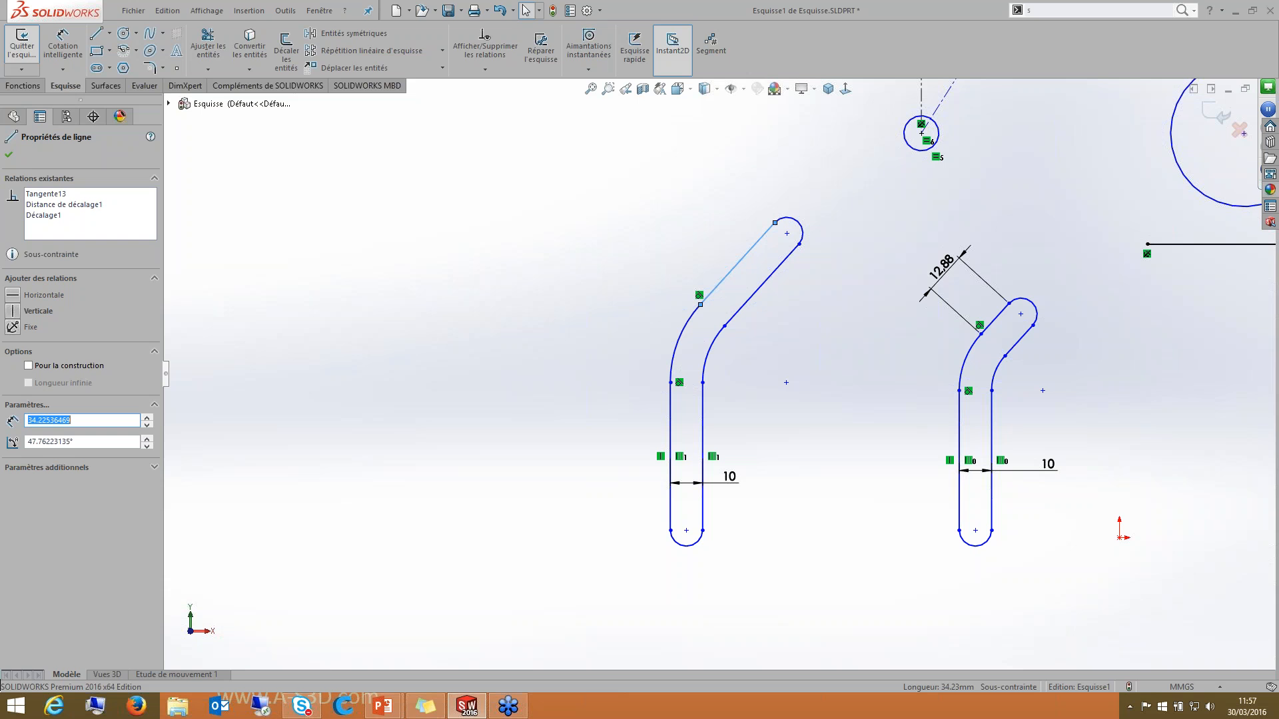
click(748, 312)
click(759, 287)
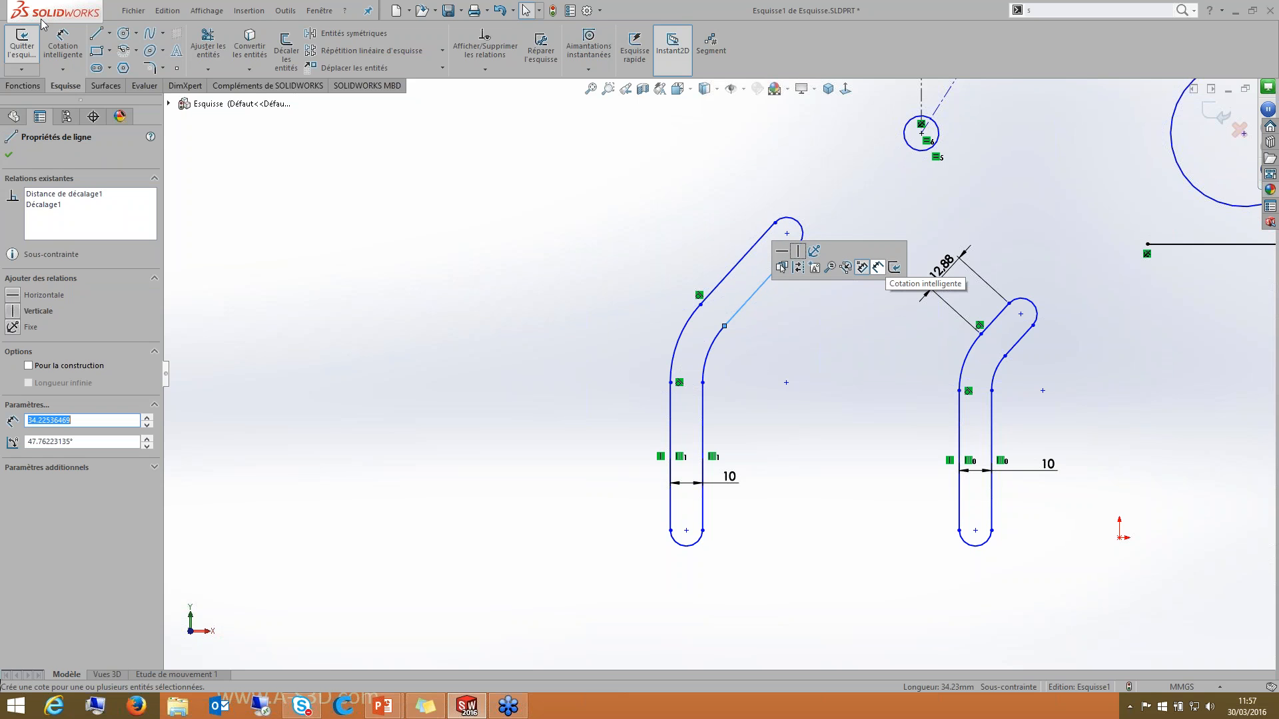
key(Escape)
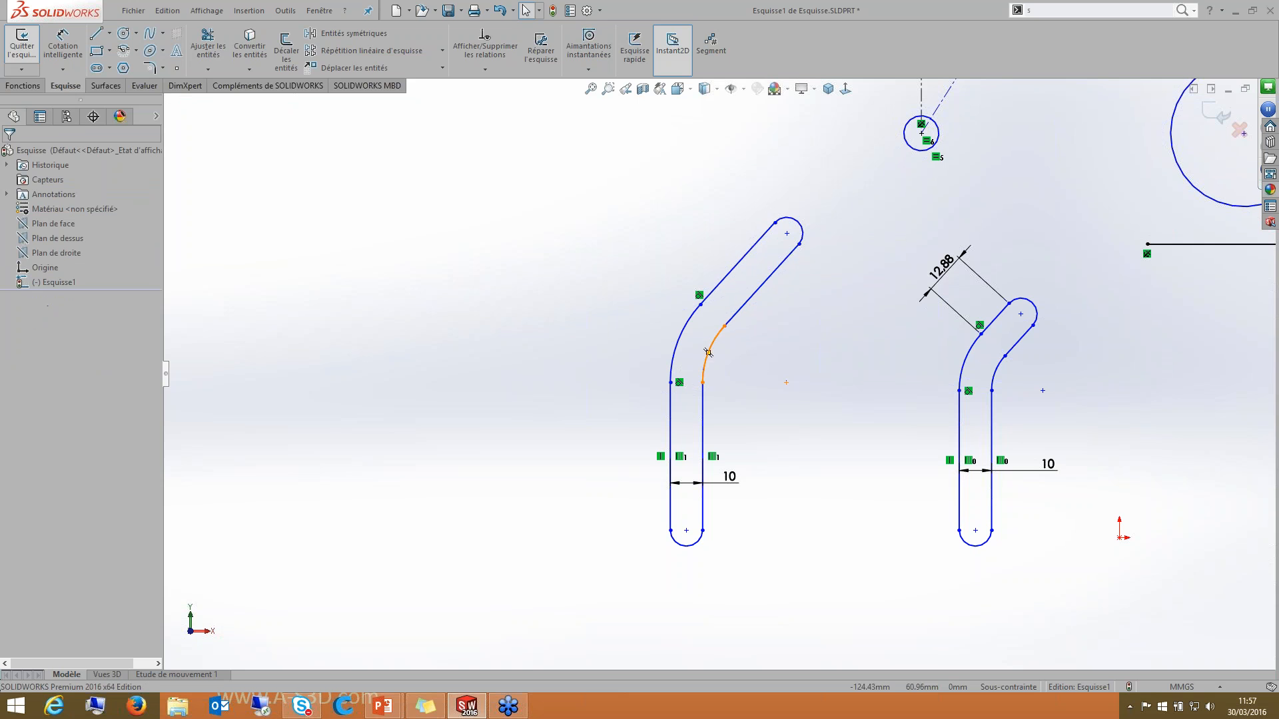
click(737, 263)
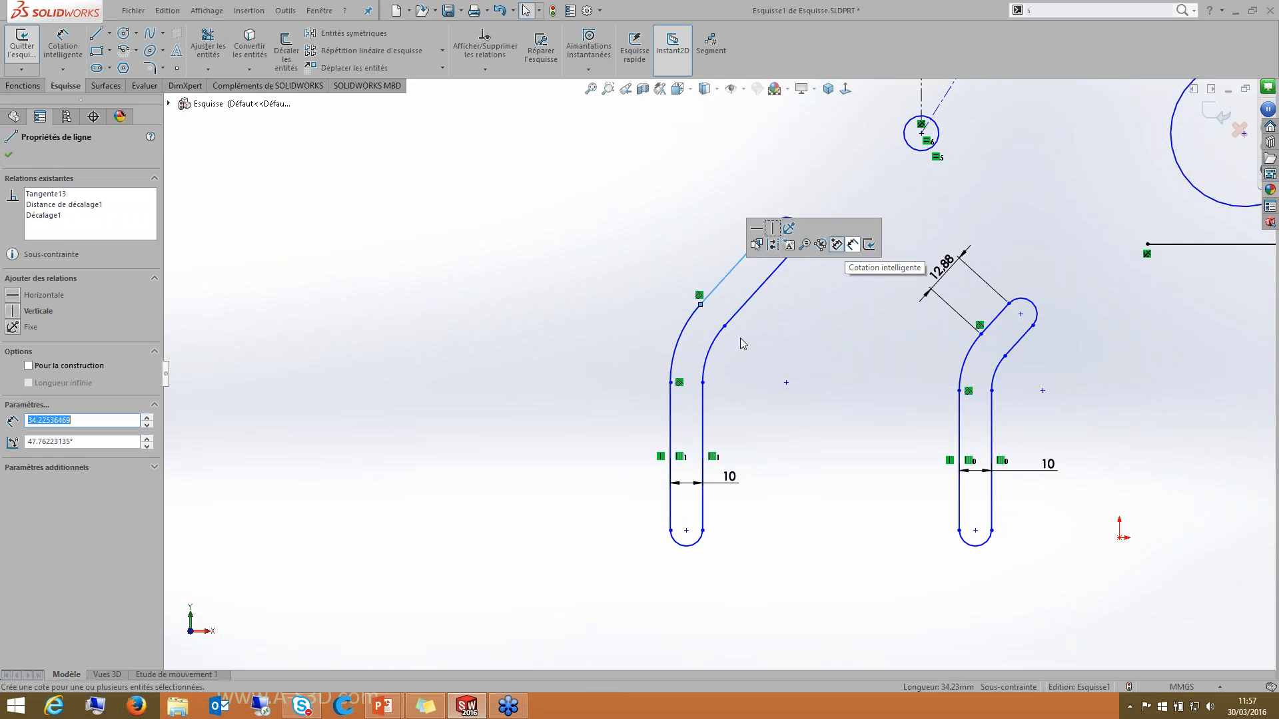
click(679, 340)
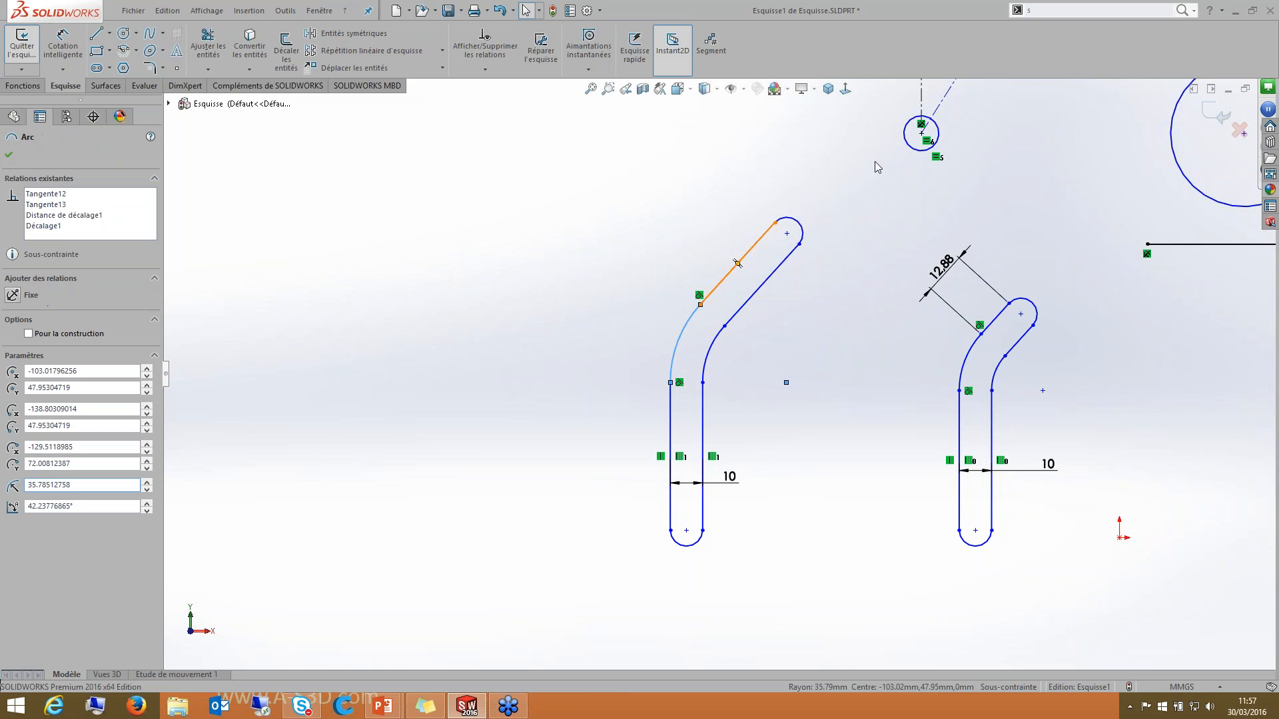
Step: Add a Smart Dimension to the outer angled line of the new slot and set its length to 35 mm
click(737, 263)
click(895, 193)
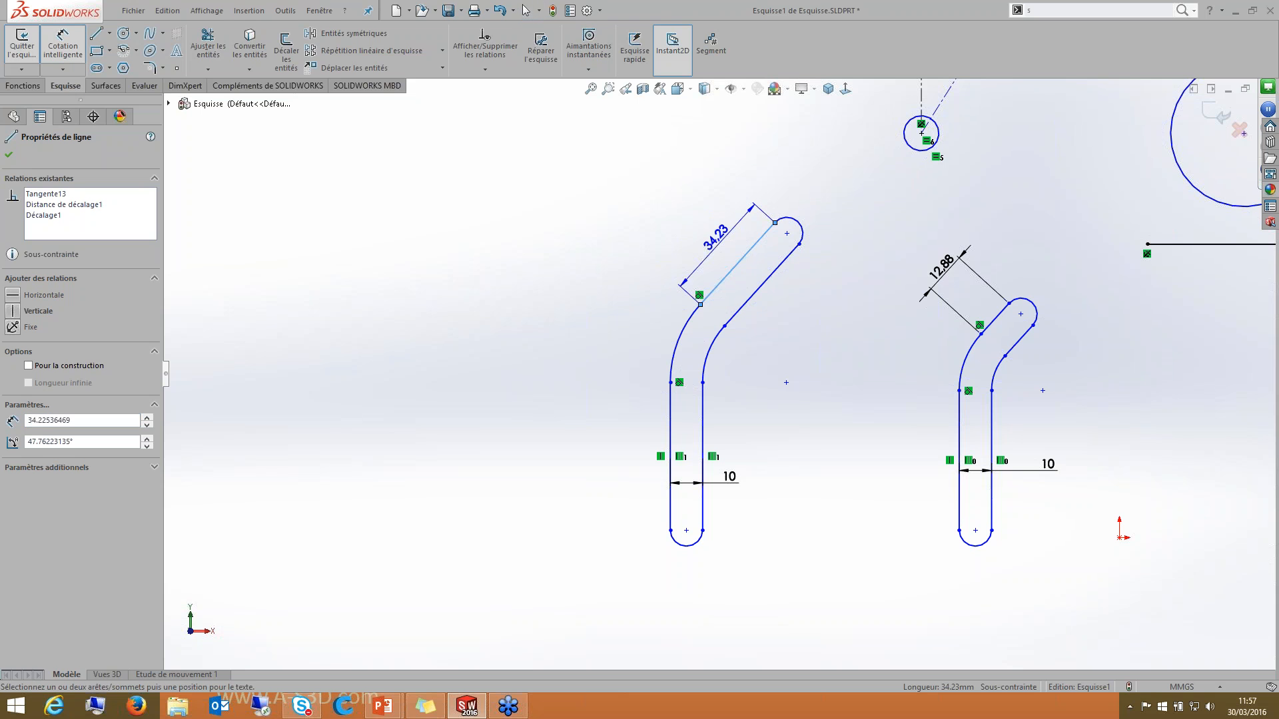
click(727, 248)
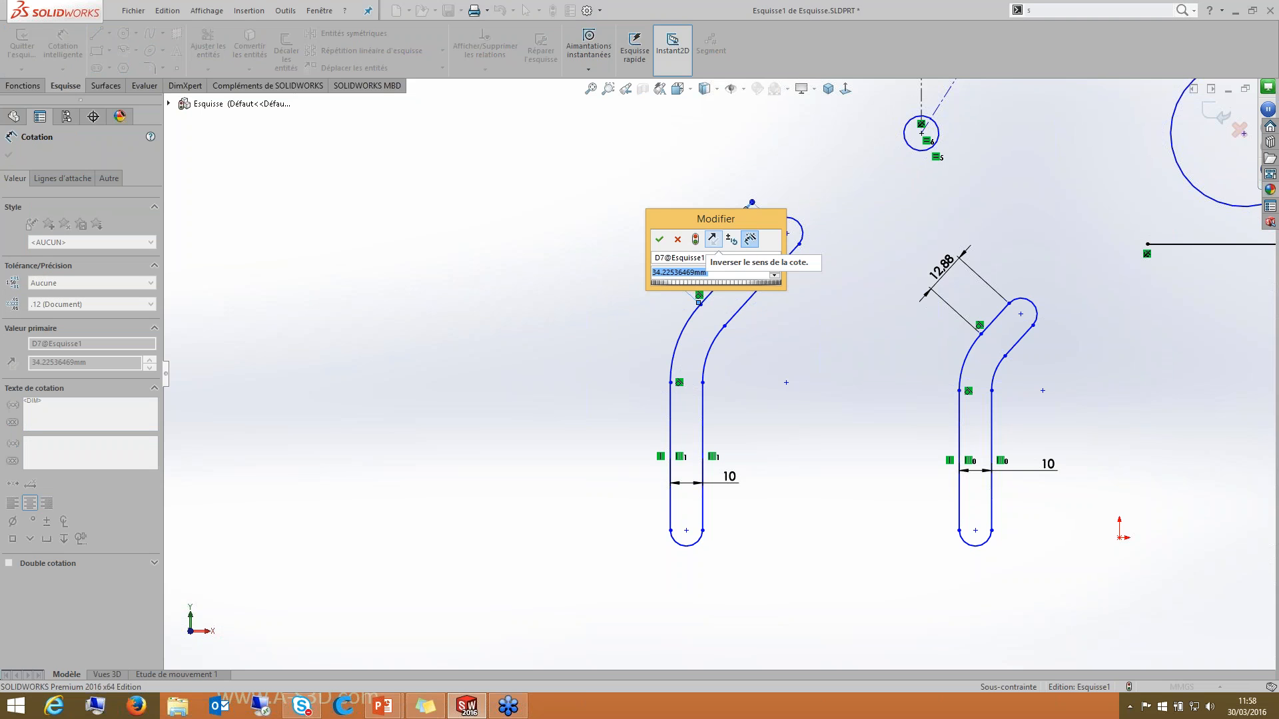
text(35)
key(Return)
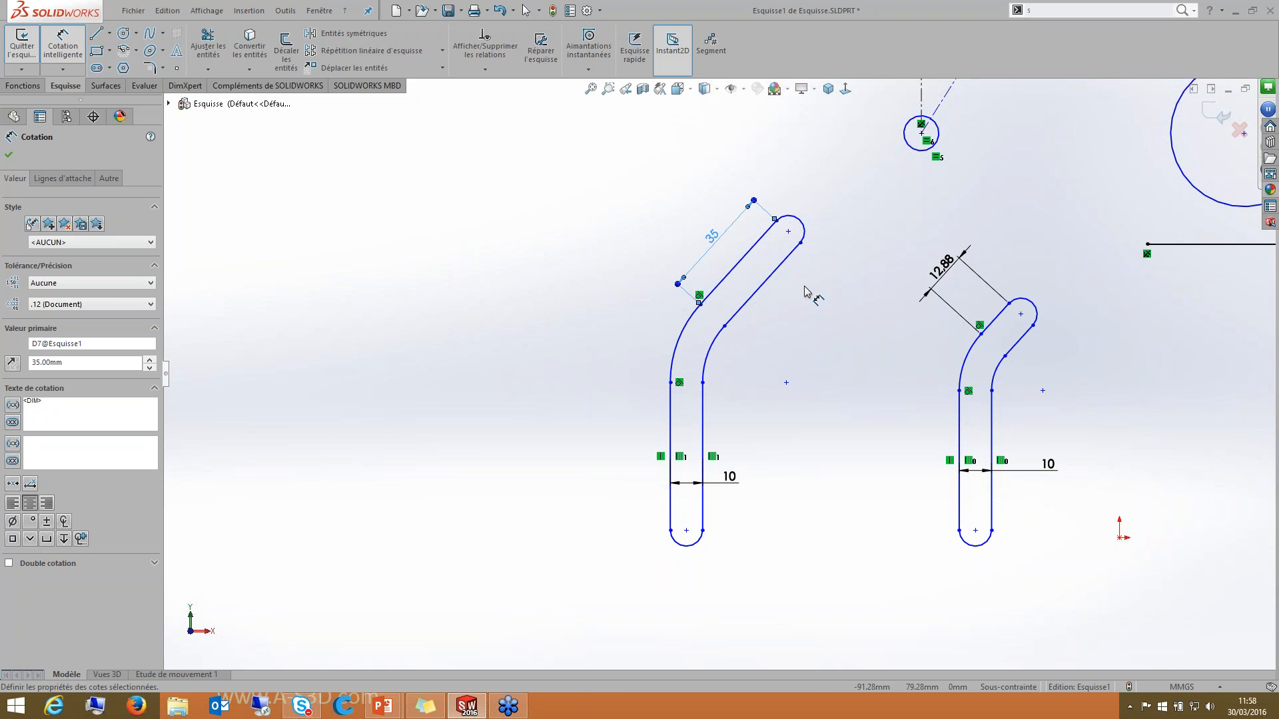
scroll(792, 396, up, 5)
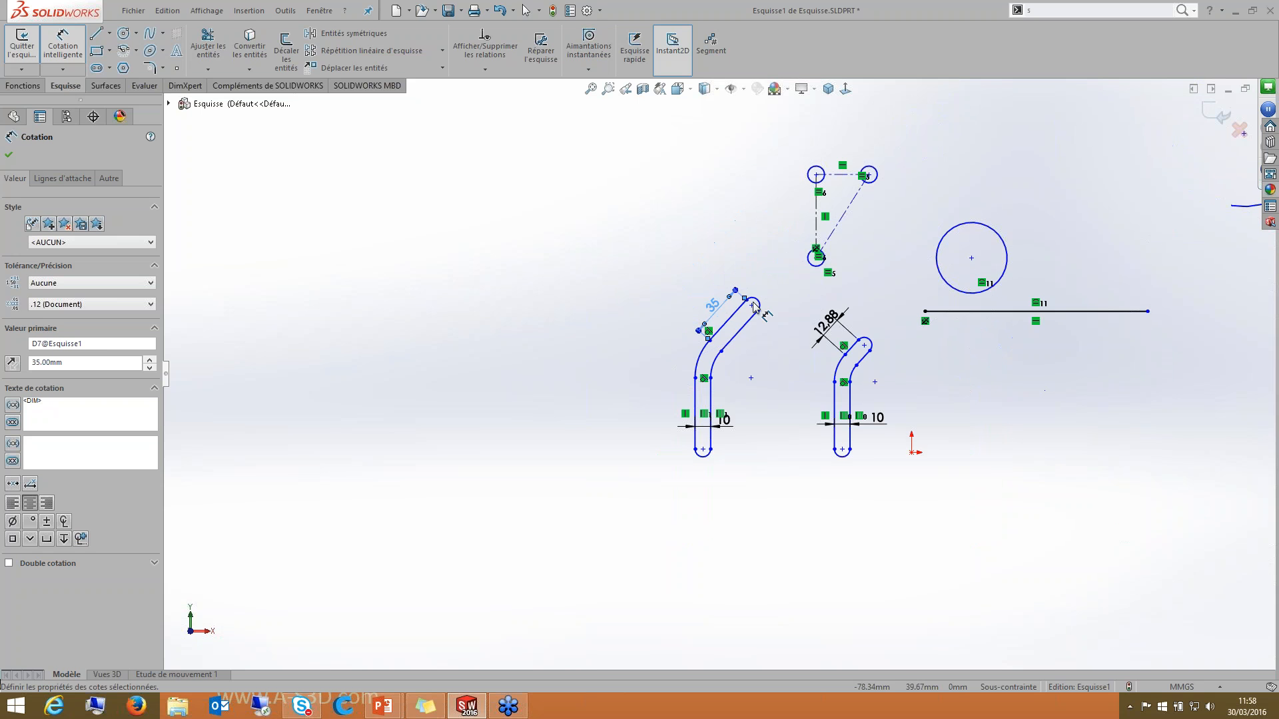
scroll(830, 379, down, 4)
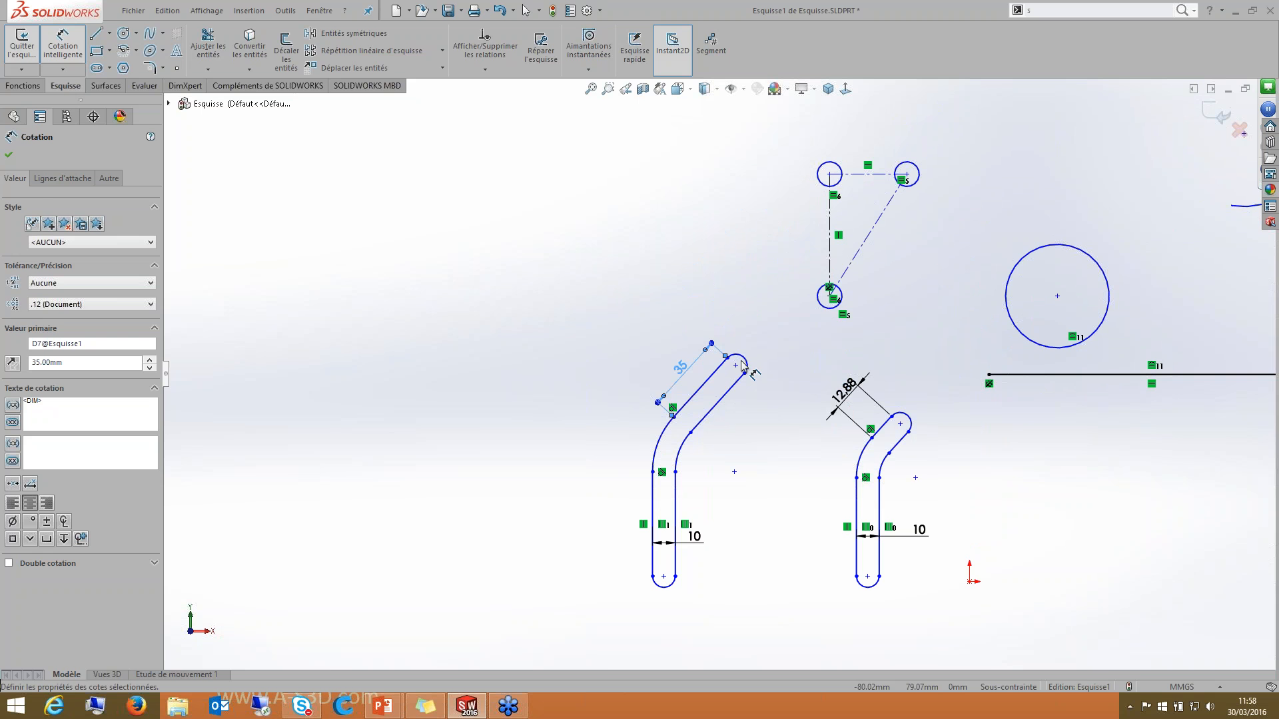
key(Escape)
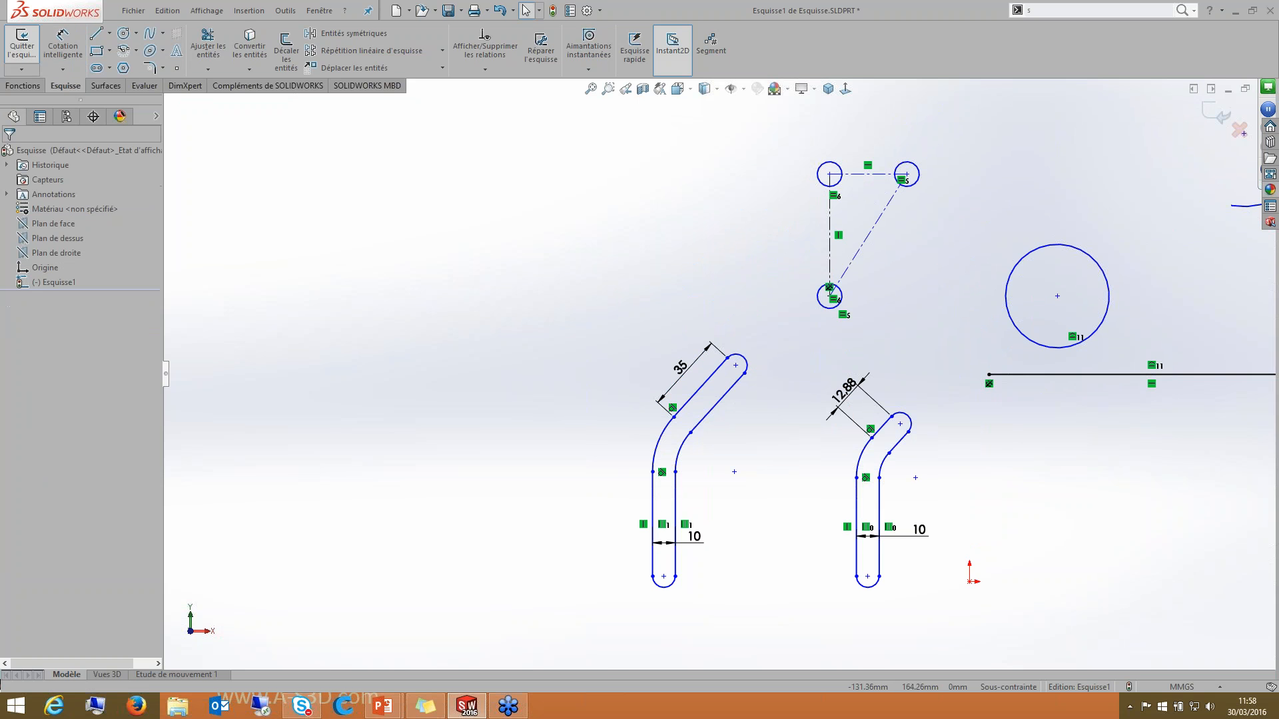
Step: Pull the horizontal construction line of the three-circle triangle upward, stretching the figure until that line is about 37.4 mm long
scroll(848, 190, down, 1)
scroll(849, 190, down, 2)
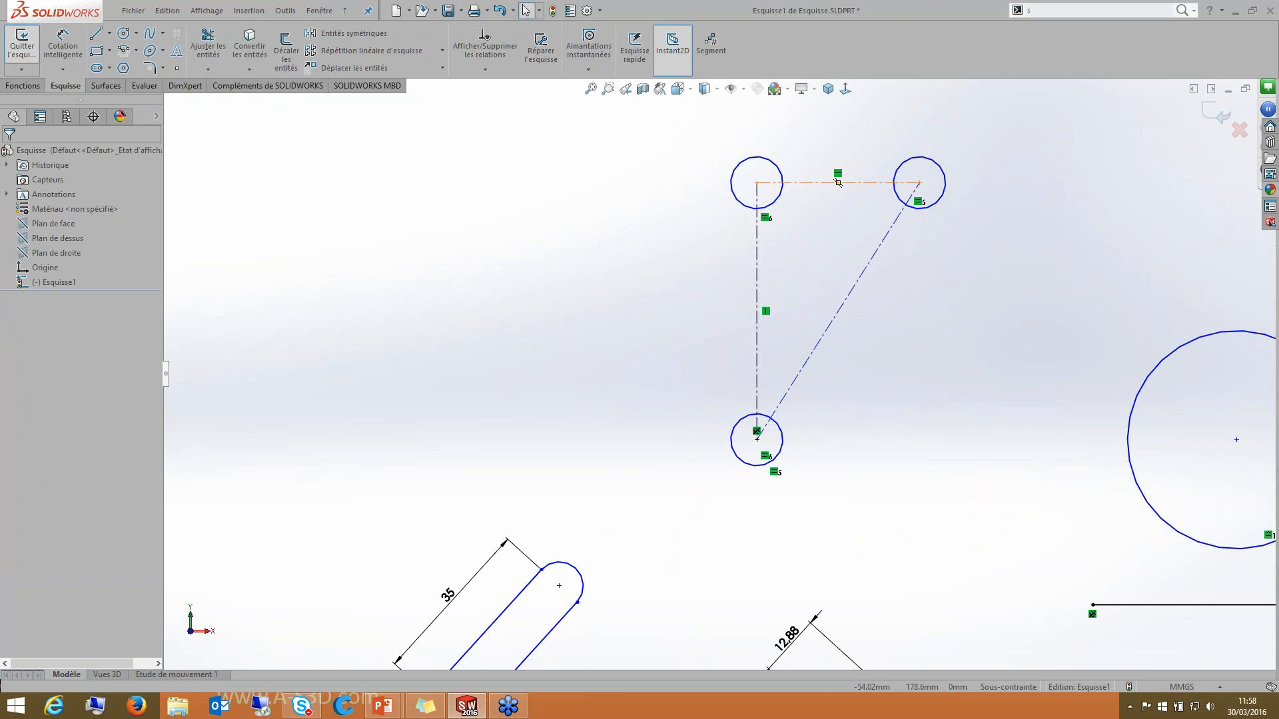
mouse_move(838, 182)
mouse_down()
mouse_move(857, 123)
mouse_move(841, 172)
mouse_up()
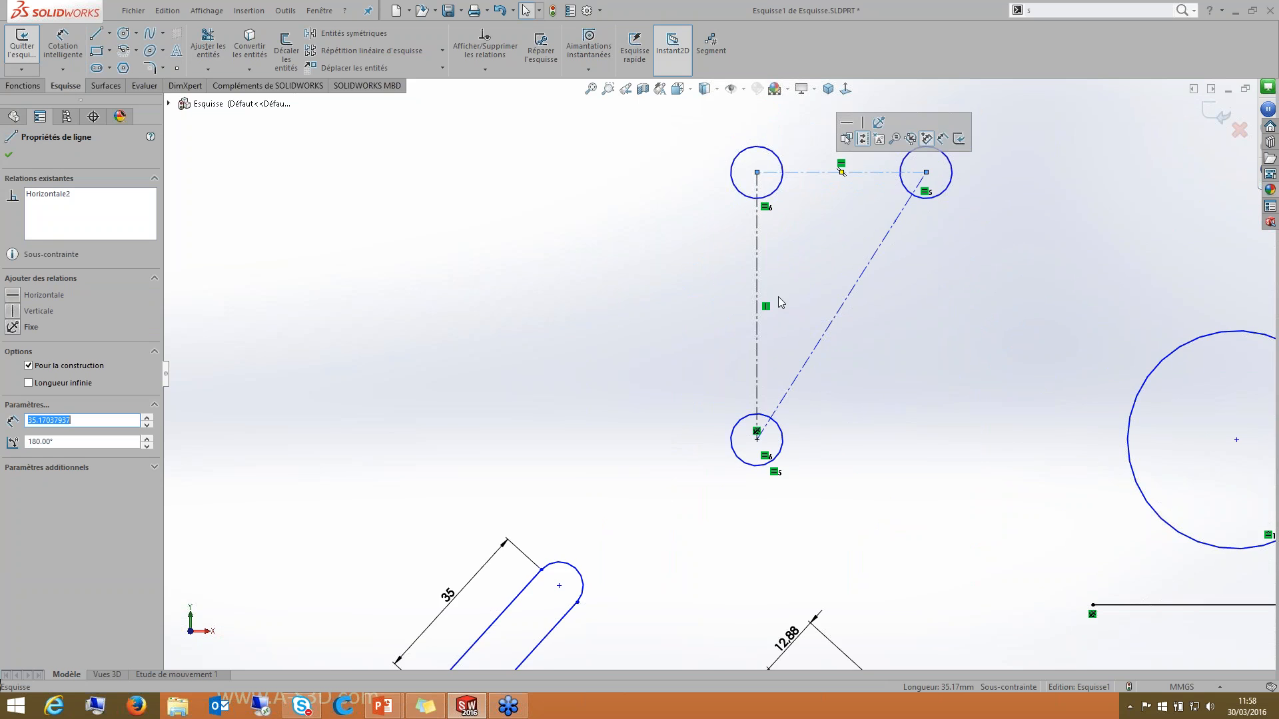
scroll(781, 304, up, 2)
scroll(840, 307, down, 2)
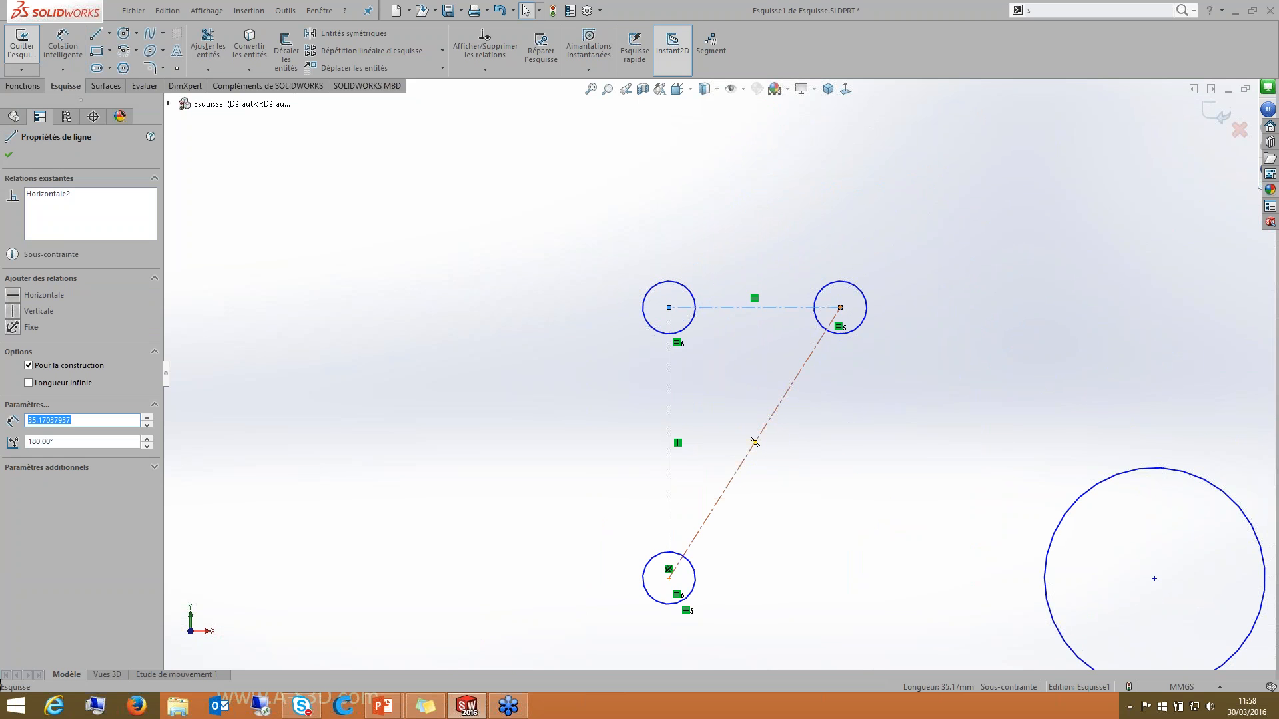
drag(668, 307, 668, 290)
Step: Turn on the option to detach a segment while moving it, with the triangle's horizontal construction line selected
click(729, 290)
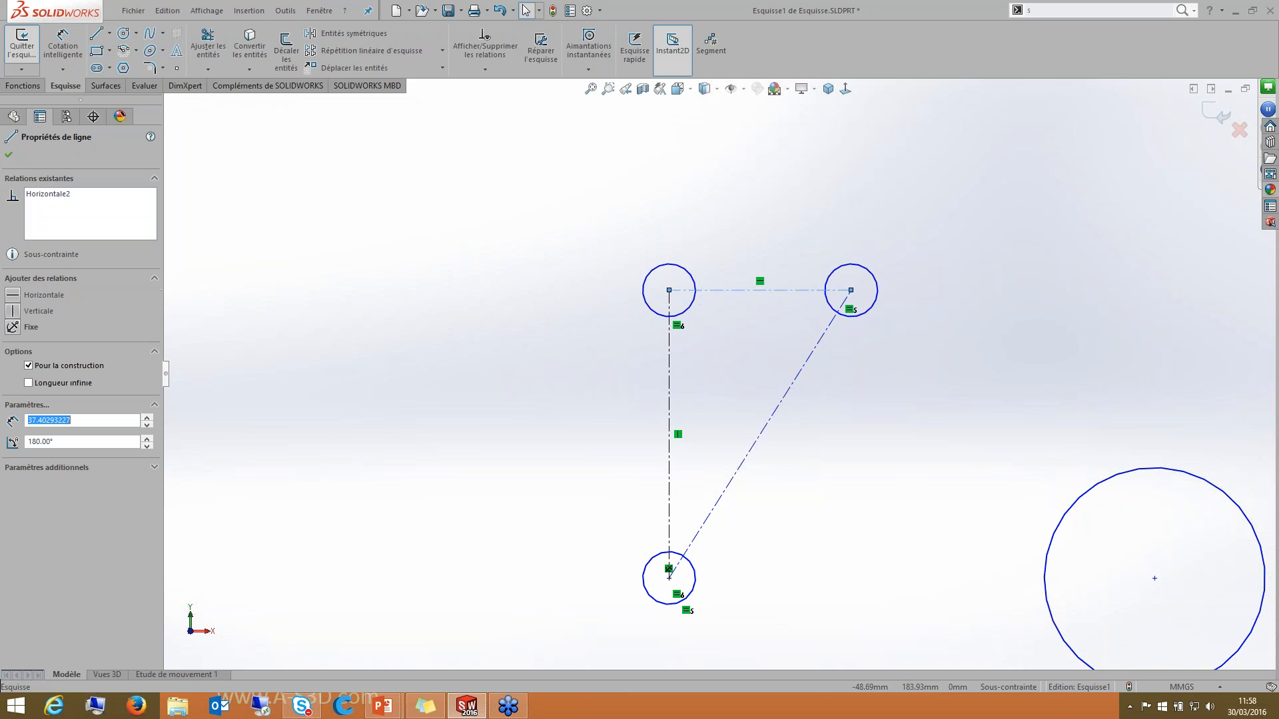
right_click(730, 291)
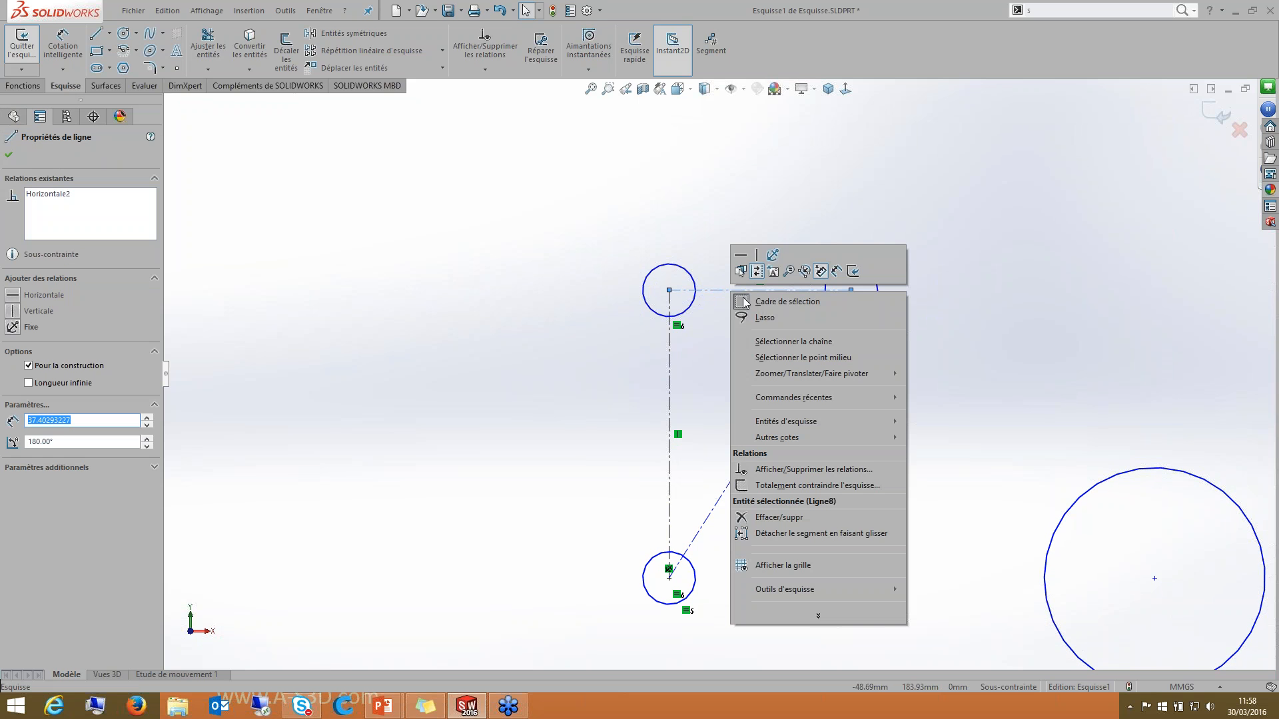
click(865, 534)
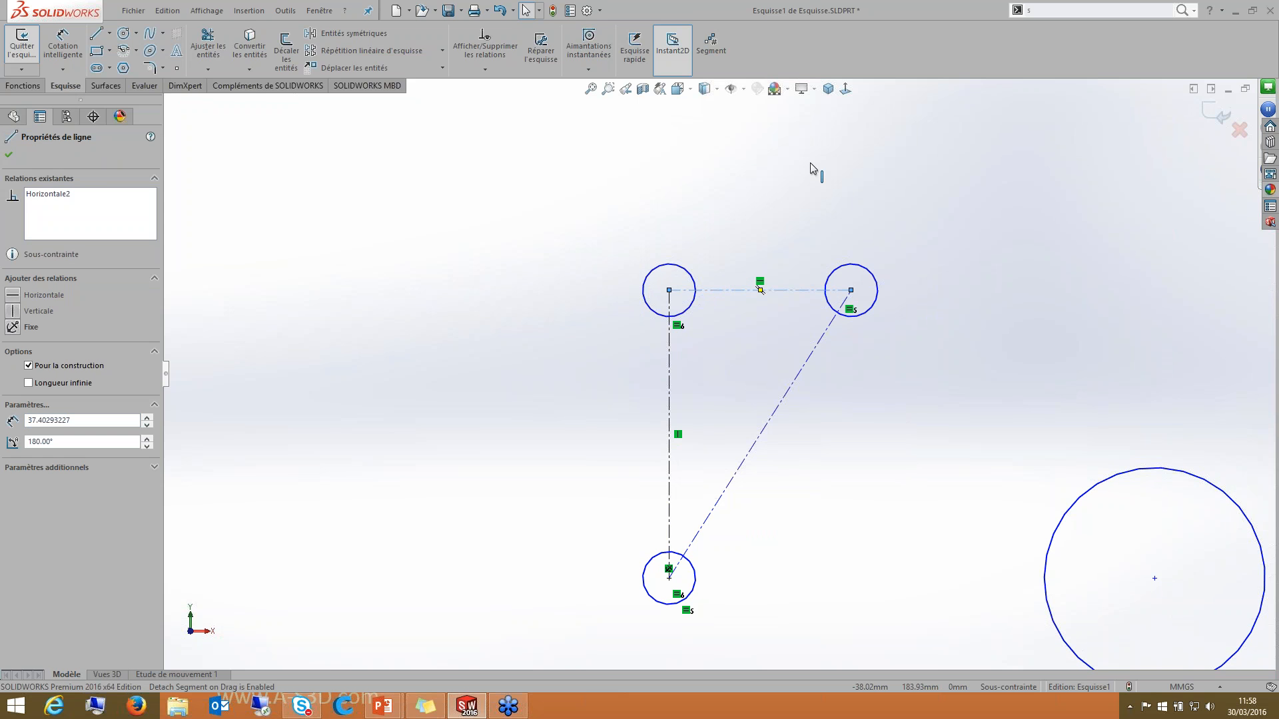
Step: Try detaching the horizontal construction line from the triangle to a place above the circles, and undo the move
drag(810, 163, 711, 182)
click(548, 289)
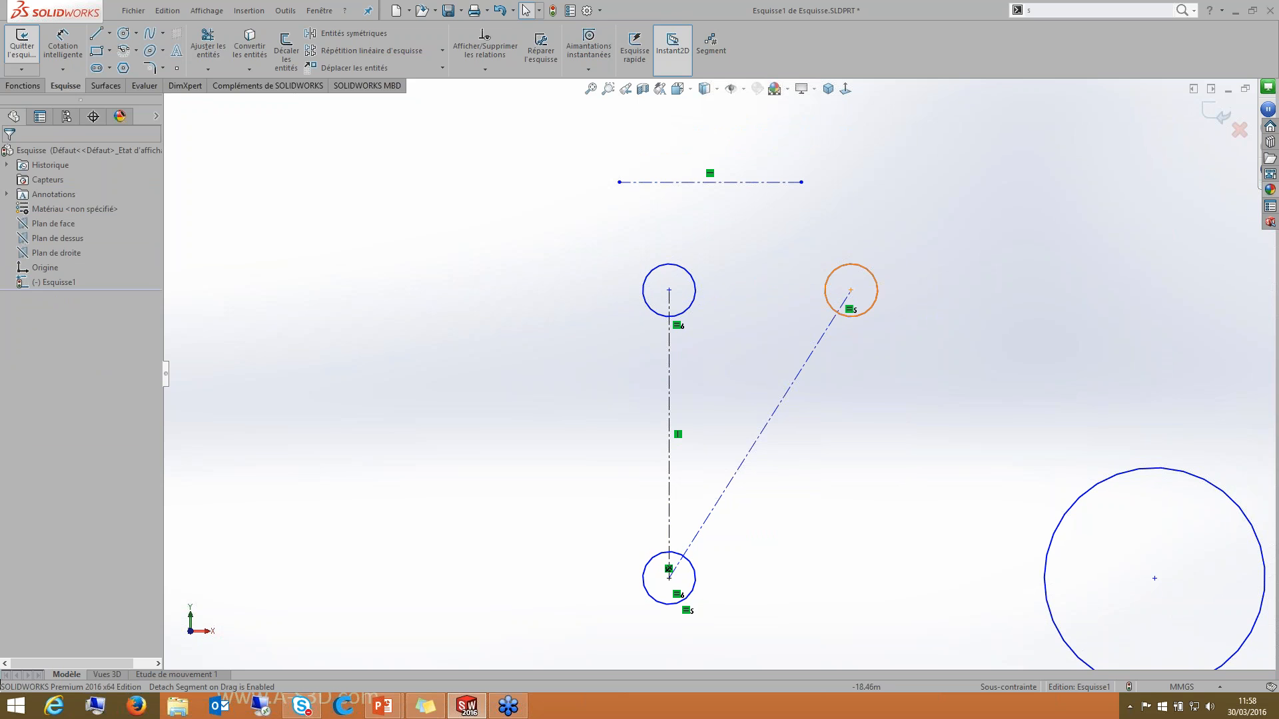
click(500, 11)
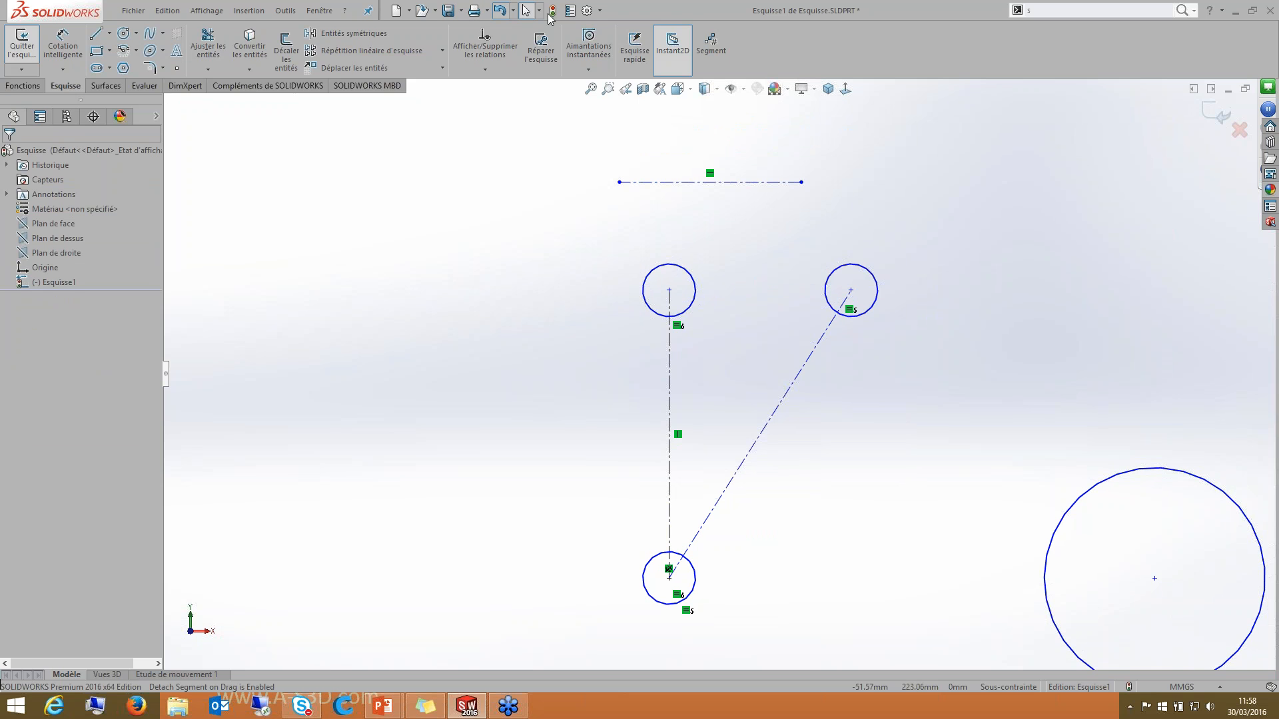
click(503, 11)
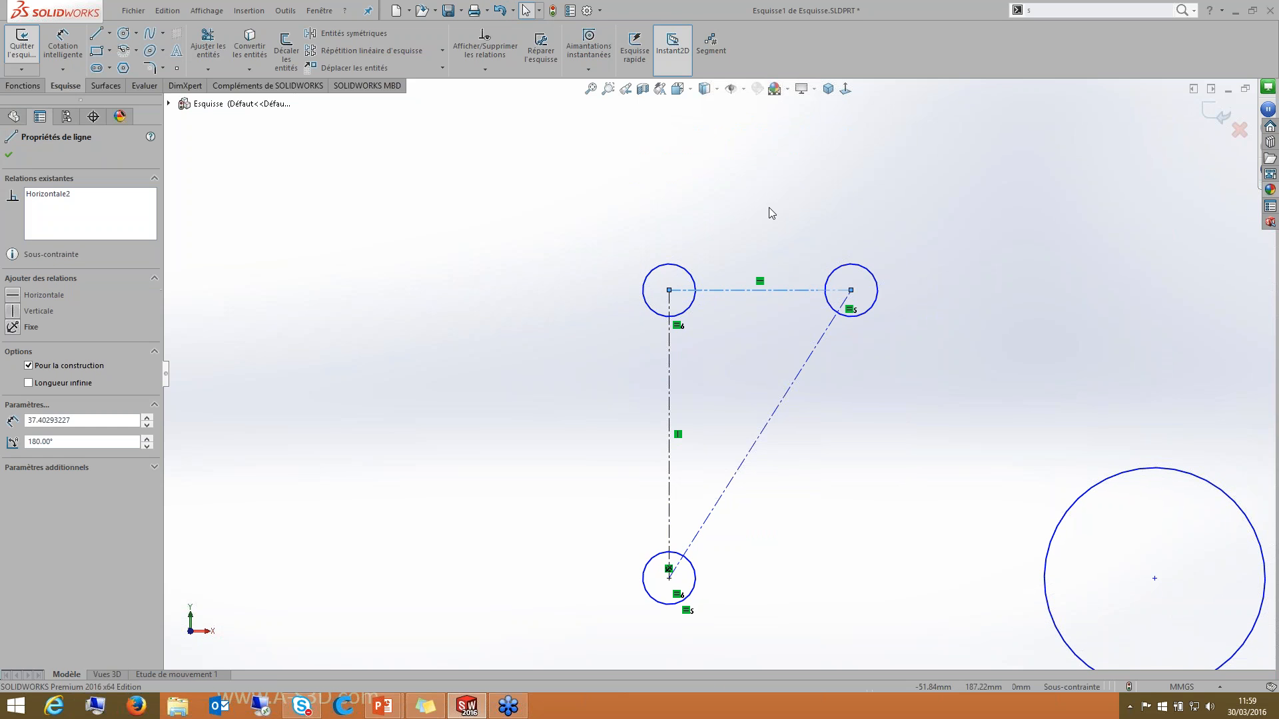
Step: Detach the horizontal construction line's end from the upper circle's centre and attach it to the midpoint of the vertical construction line
click(714, 291)
right_click(729, 243)
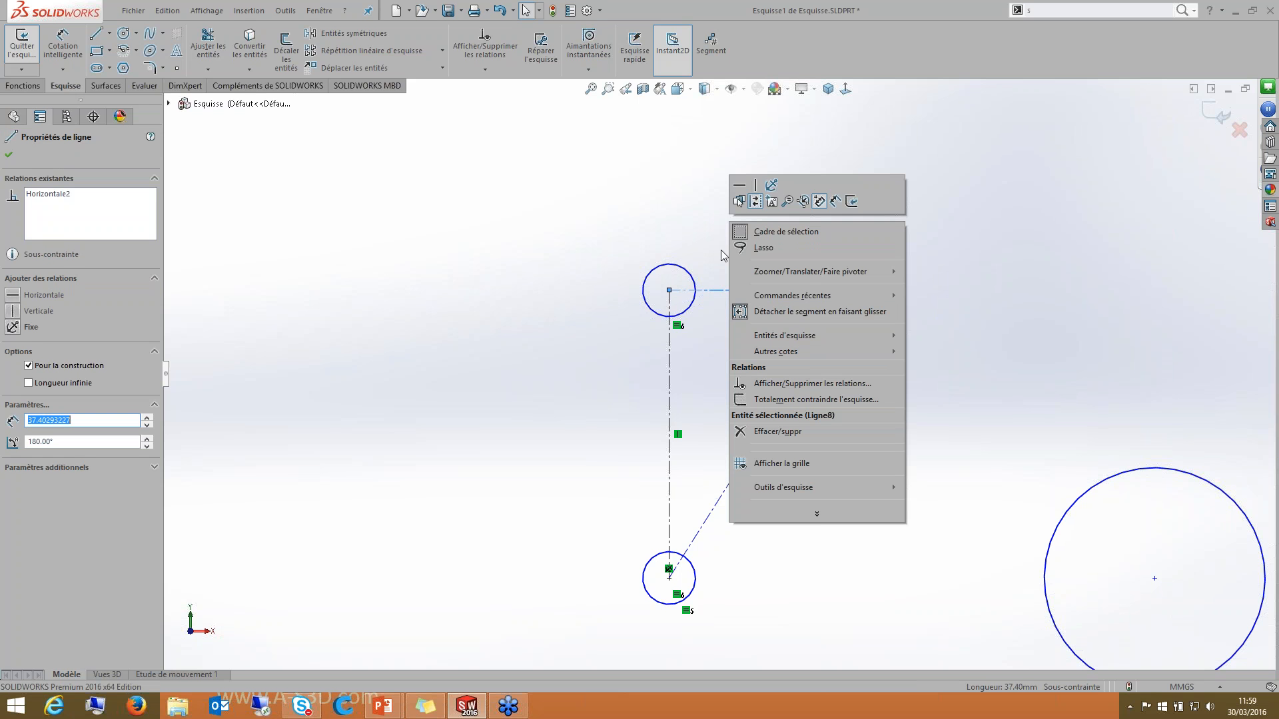
click(778, 314)
click(760, 291)
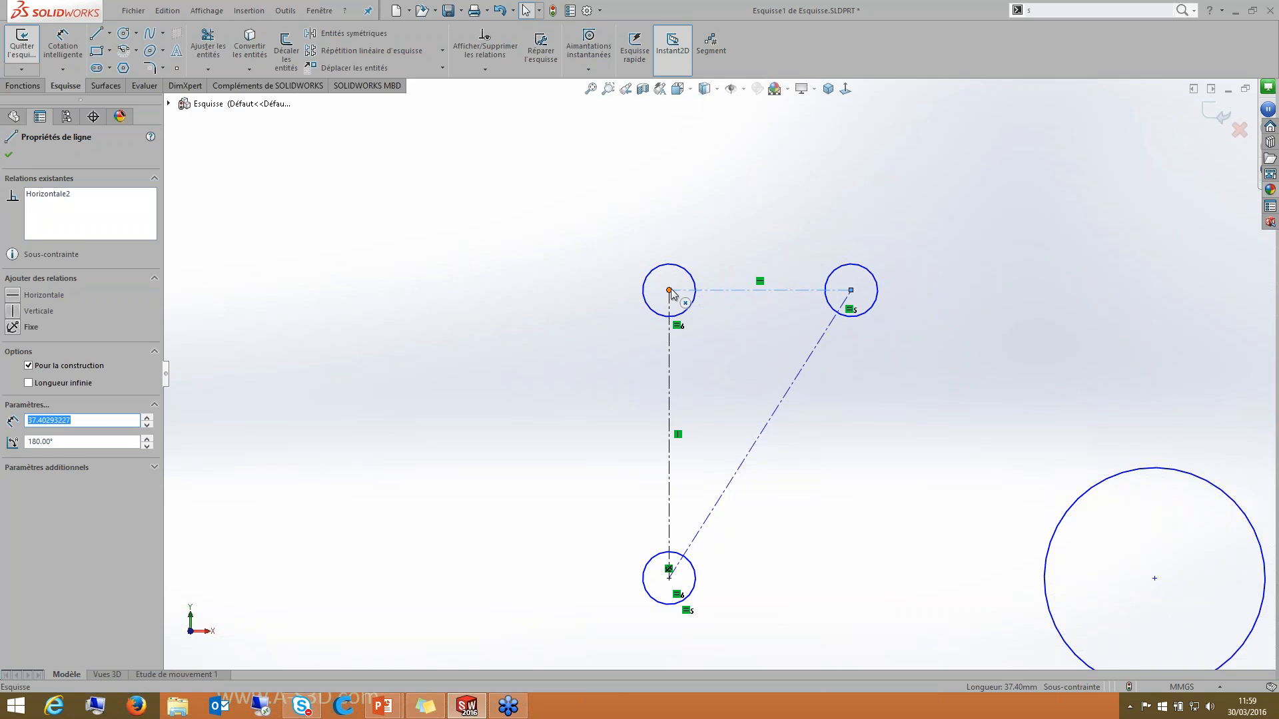
drag(671, 306, 668, 434)
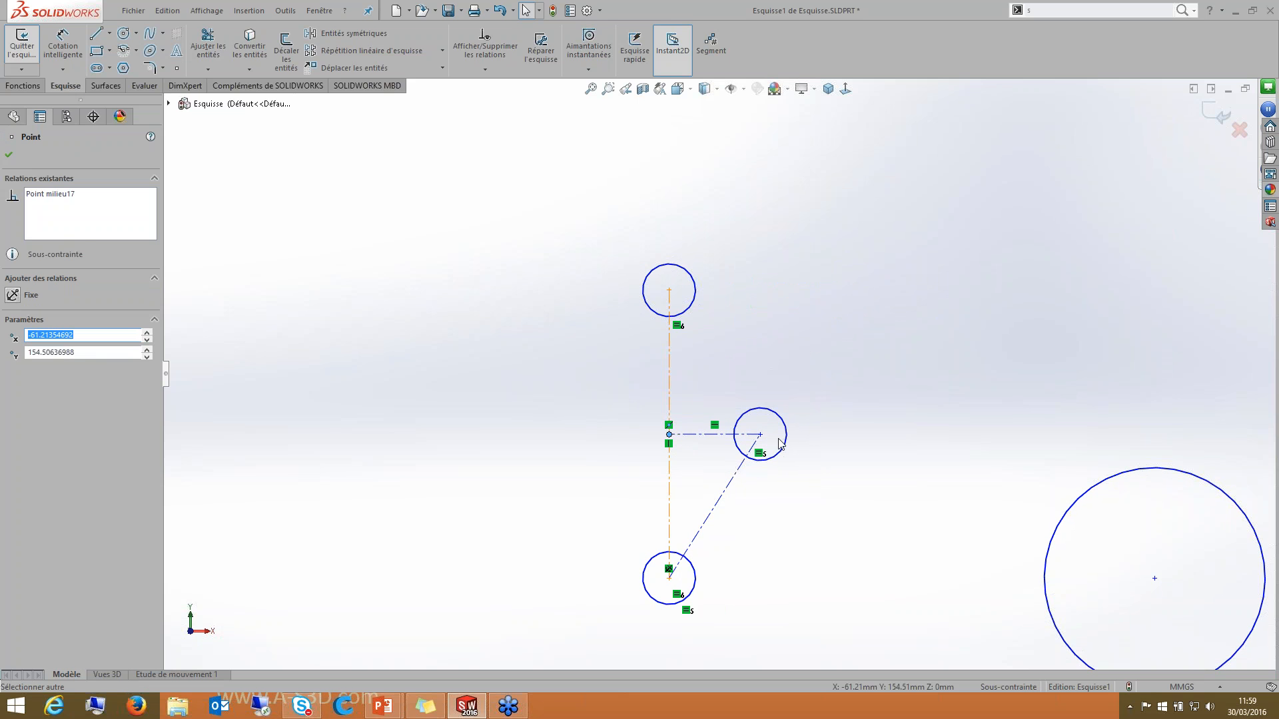
key(Escape)
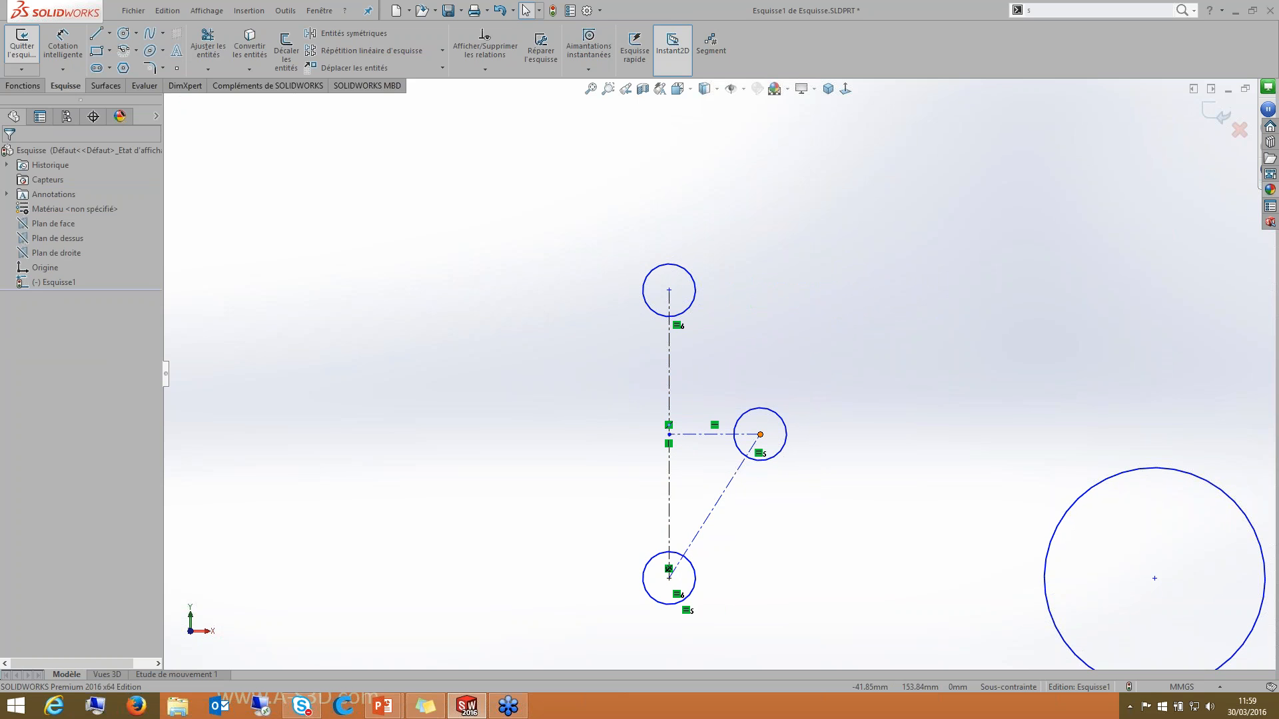
Step: Move the centre of the circle at the horizontal line's end to about X -34, Y 174 mm, stretching the attached construction lines
drag(760, 434, 818, 374)
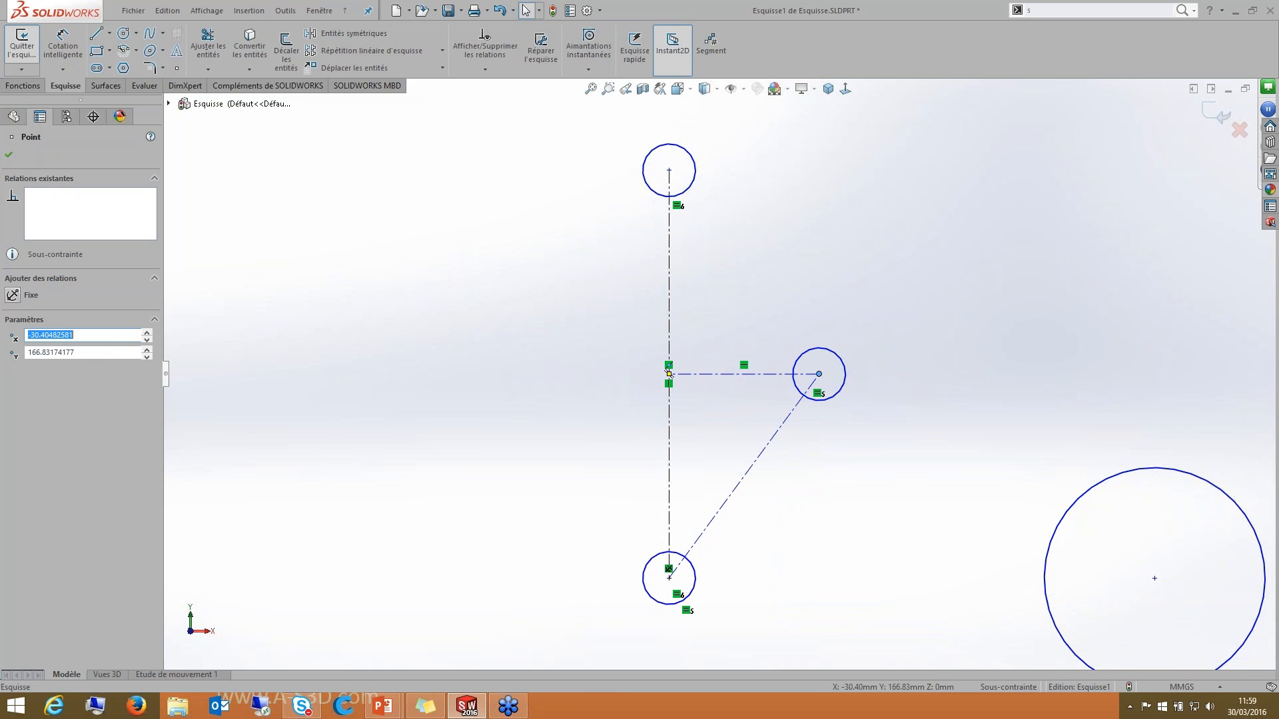
right_click(716, 265)
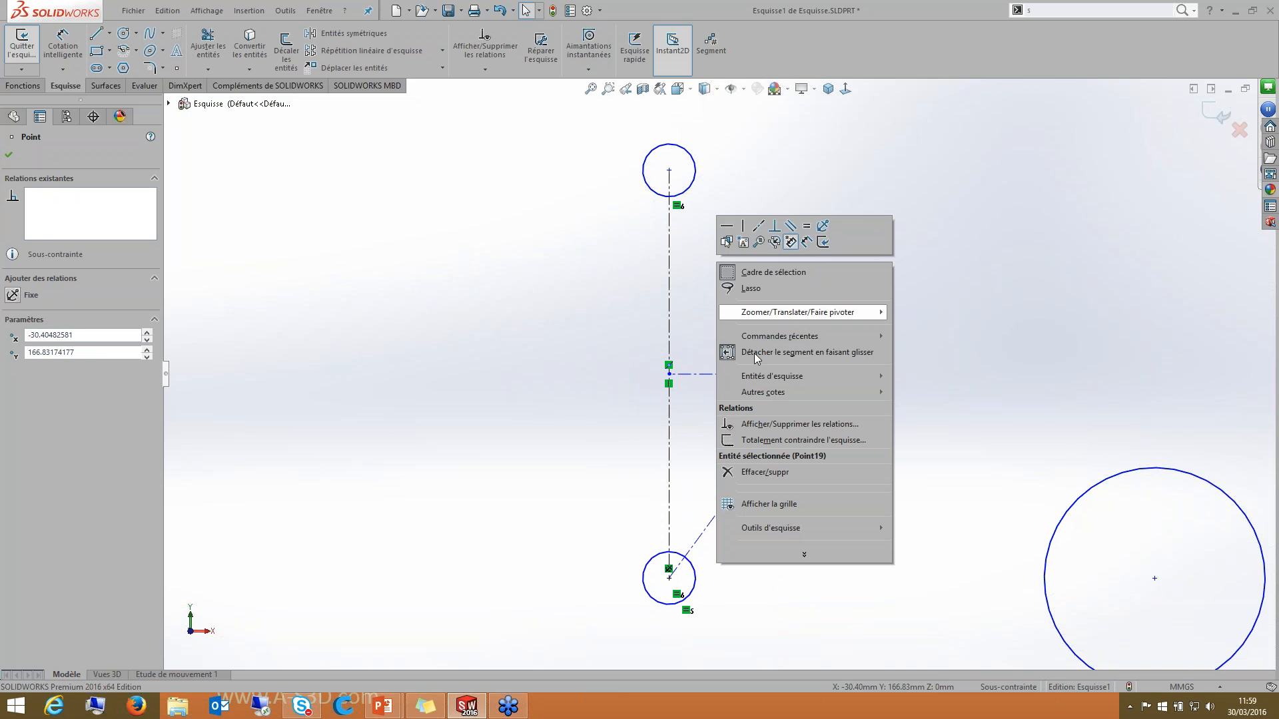
click(906, 349)
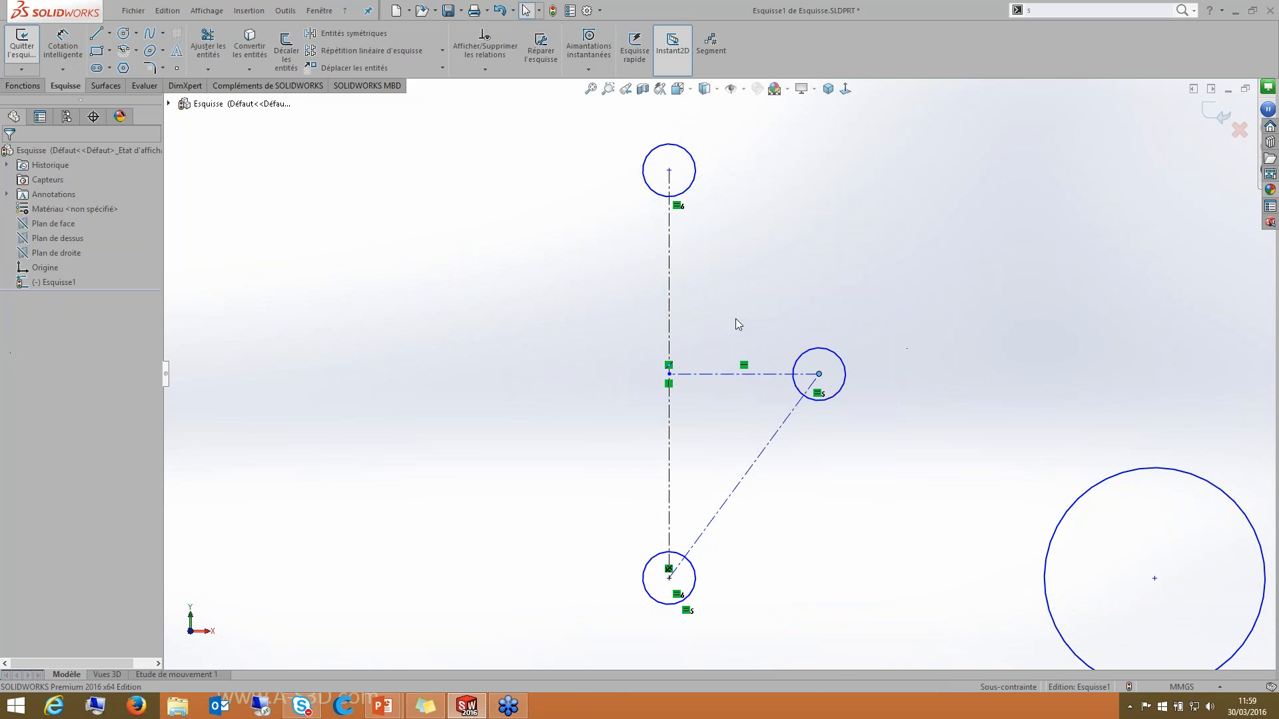
click(669, 578)
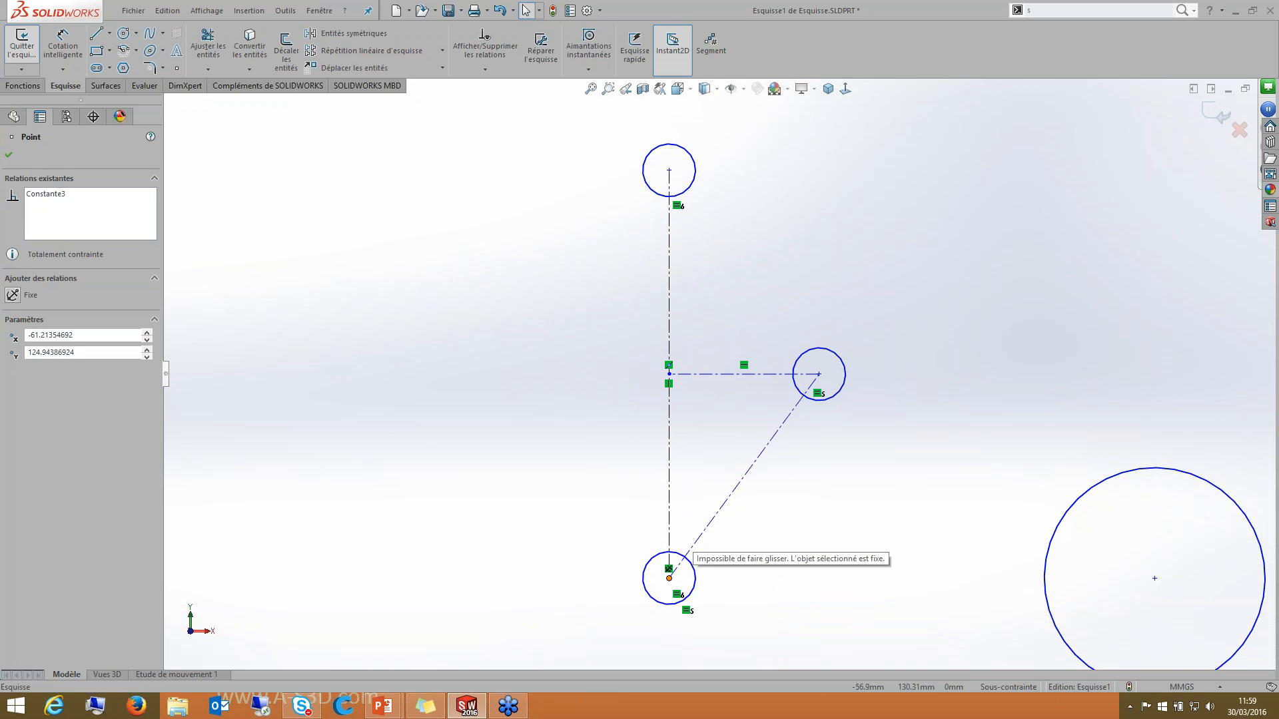
drag(818, 374, 800, 341)
right_click(788, 424)
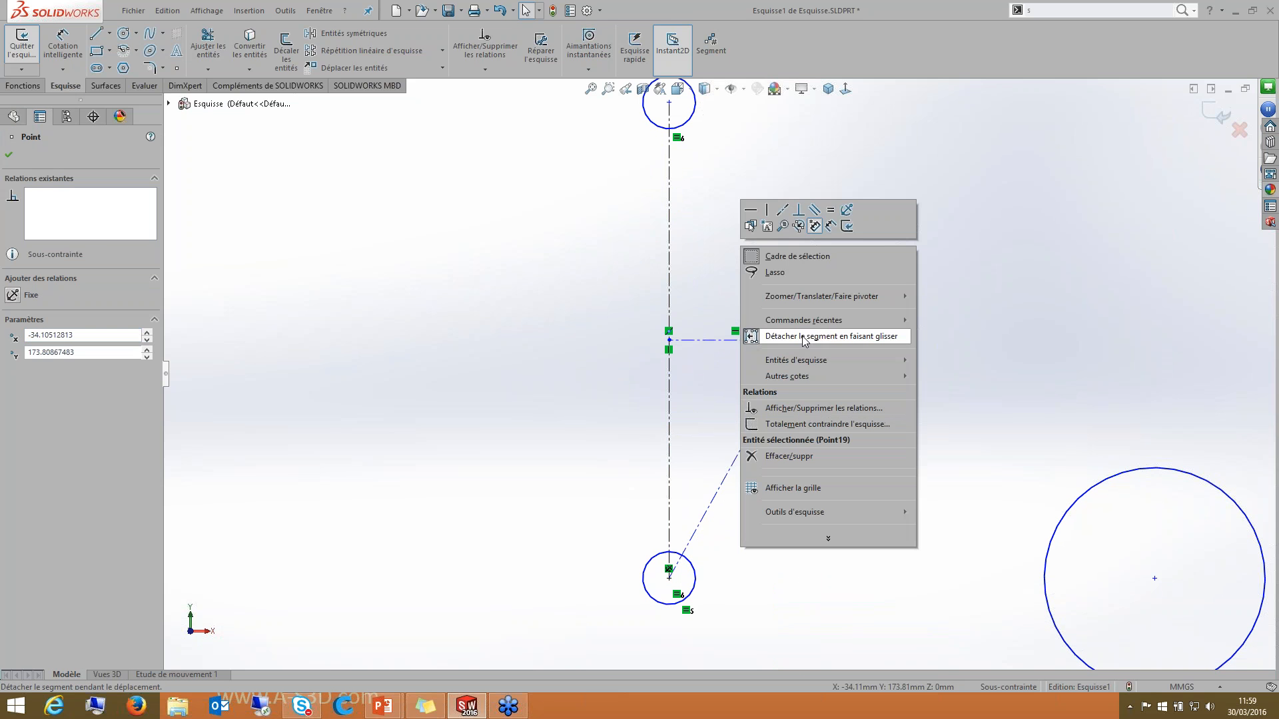
click(785, 338)
click(750, 267)
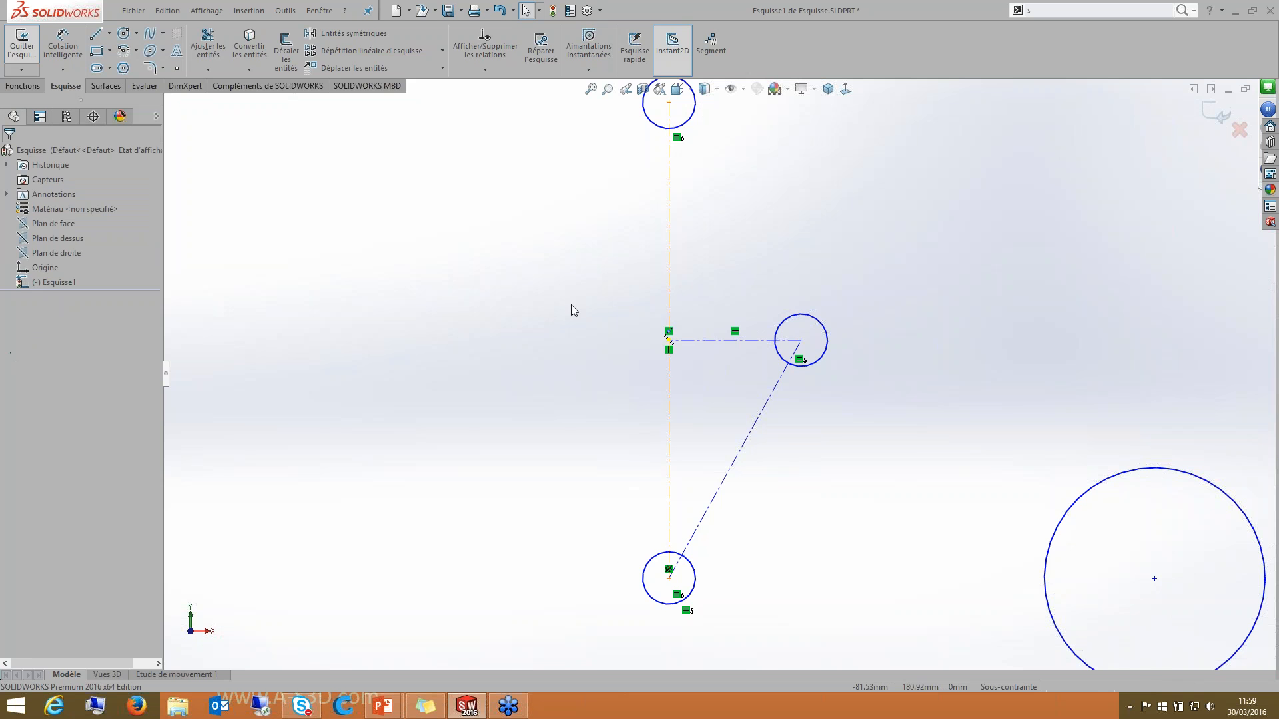
Step: Shorten the longer bent slot's angled-segment length dimension to 30 mm by moving its end handle with Instant2D
scroll(571, 307, up, 3)
scroll(626, 399, up, 5)
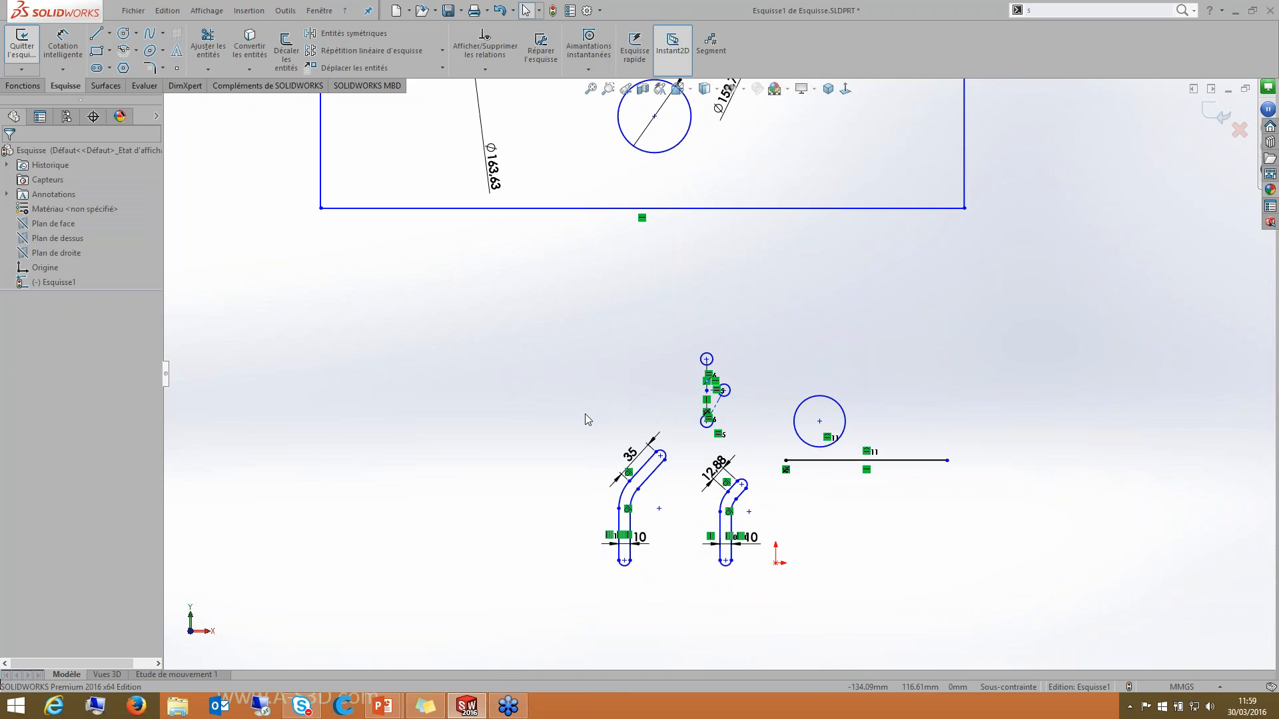
scroll(650, 507, down, 5)
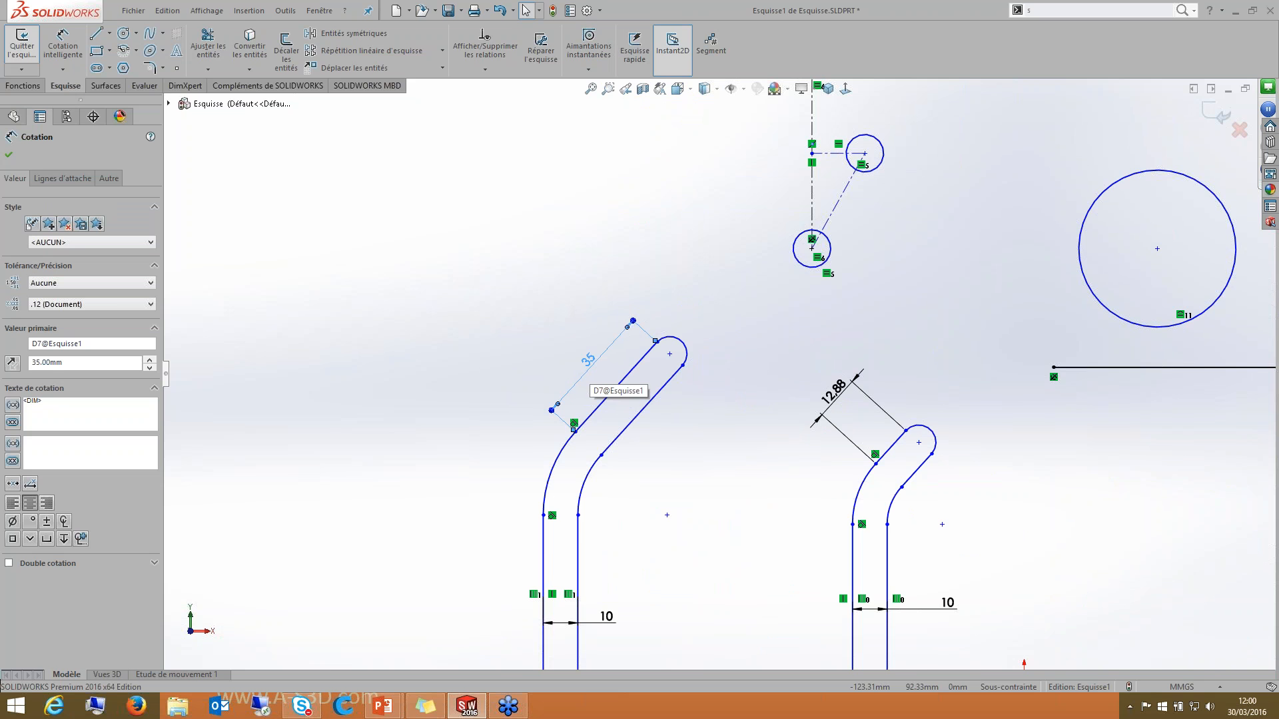
scroll(633, 337, down, 3)
scroll(674, 375, up, 3)
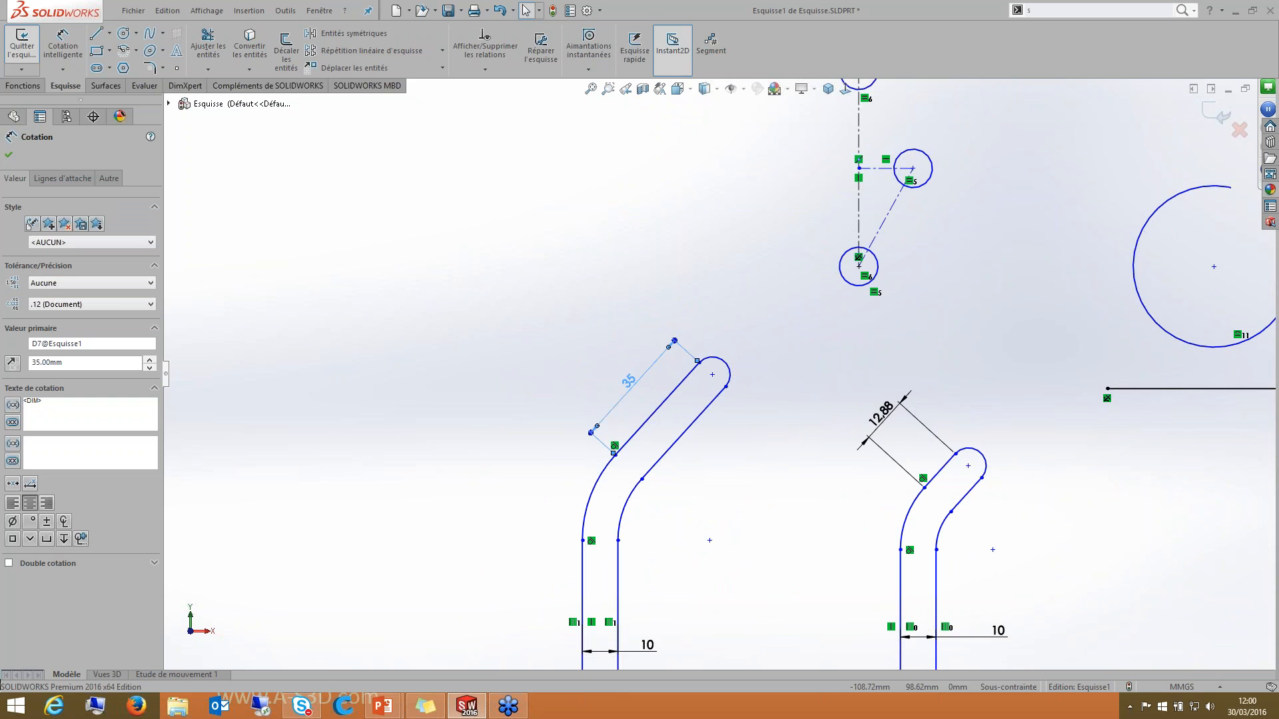
mouse_move(674, 340)
mouse_down()
mouse_move(713, 274)
mouse_move(641, 348)
mouse_move(656, 334)
mouse_up()
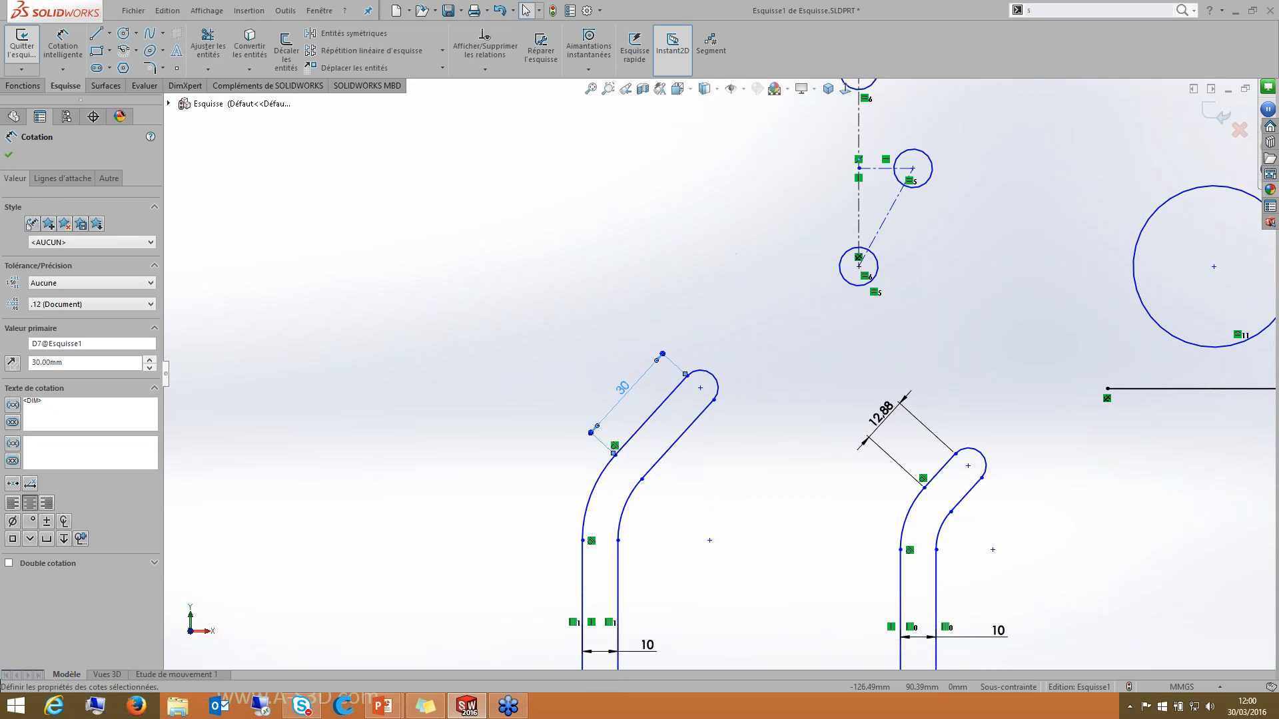
Step: Edit the longer bent slot's angled length dimension in place and set it to 35 mm
double_click(622, 387)
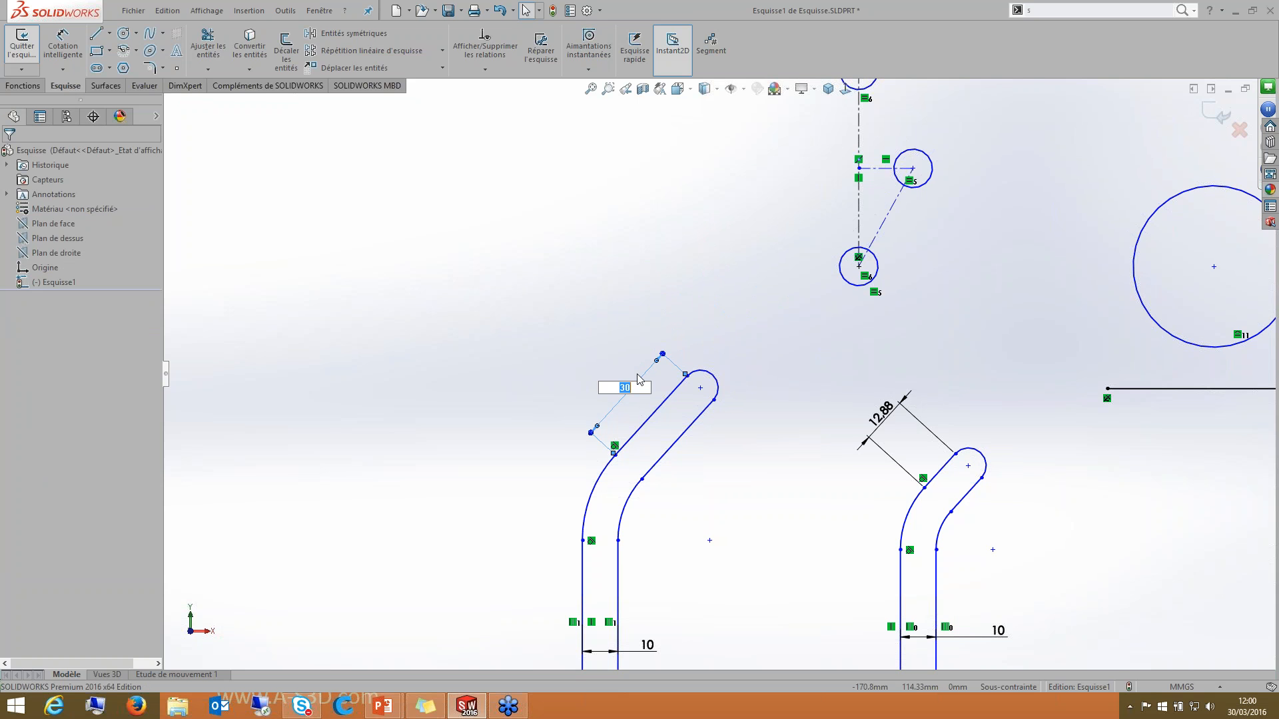
click(638, 375)
click(625, 391)
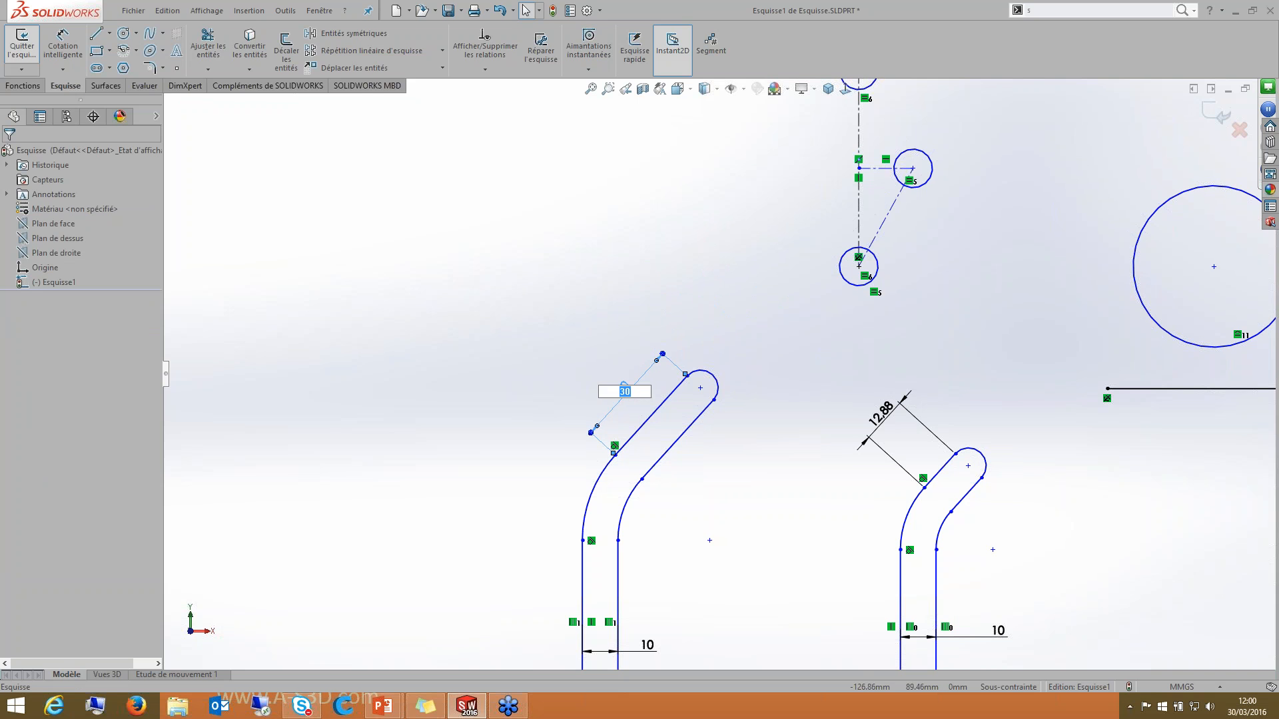
text(35)
key(Return)
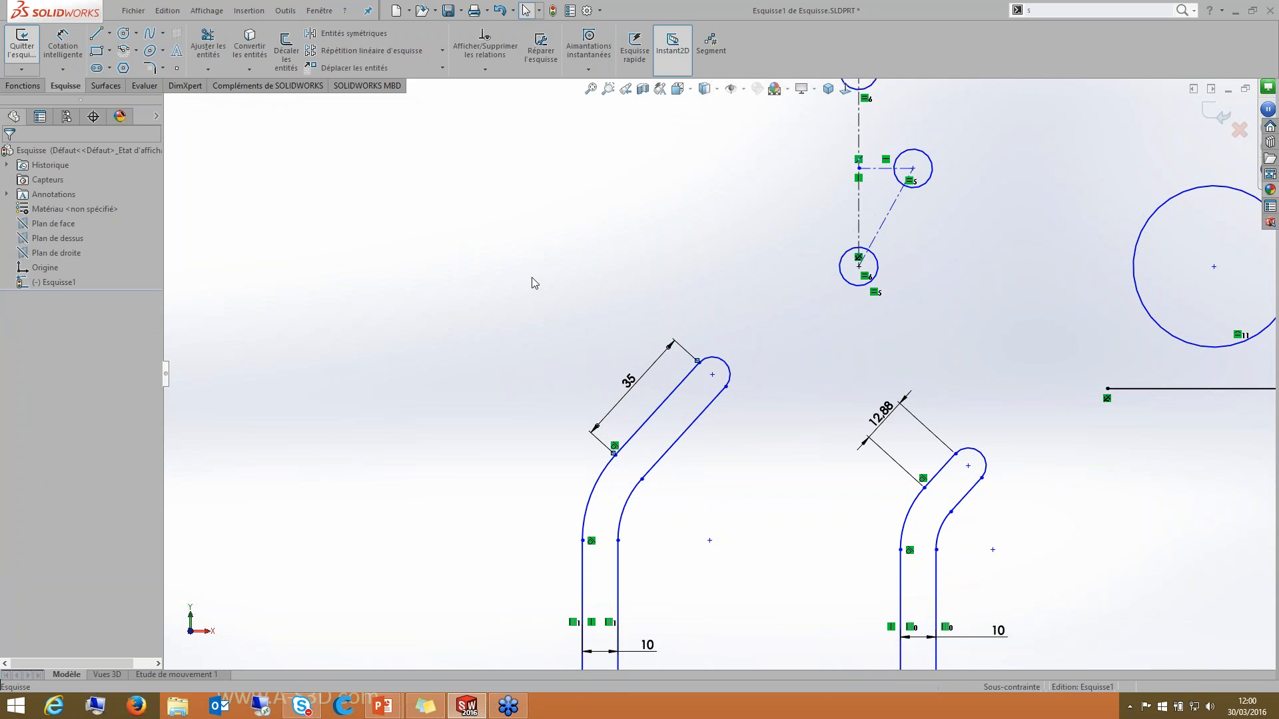
Step: Switch the display of sketch dimensions off and on repeatedly, finishing with the dimensions shown
scroll(745, 425, up, 4)
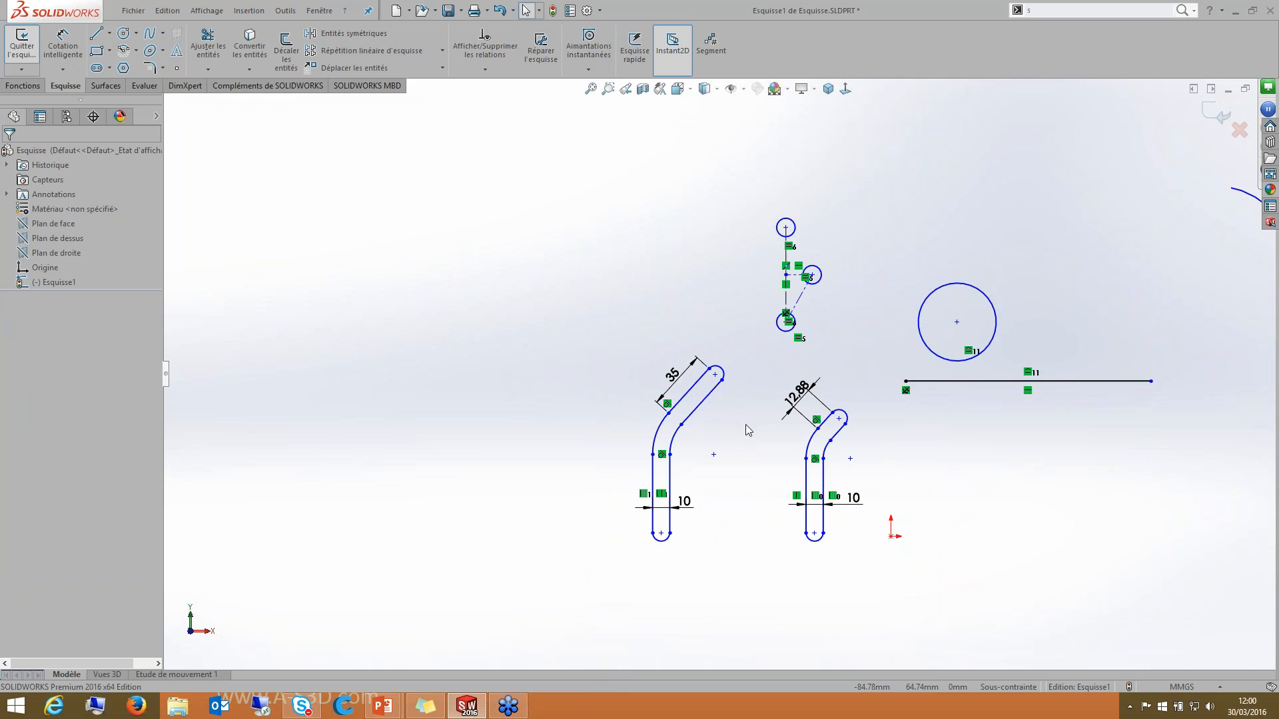
scroll(578, 414, up, 2)
scroll(932, 317, down, 2)
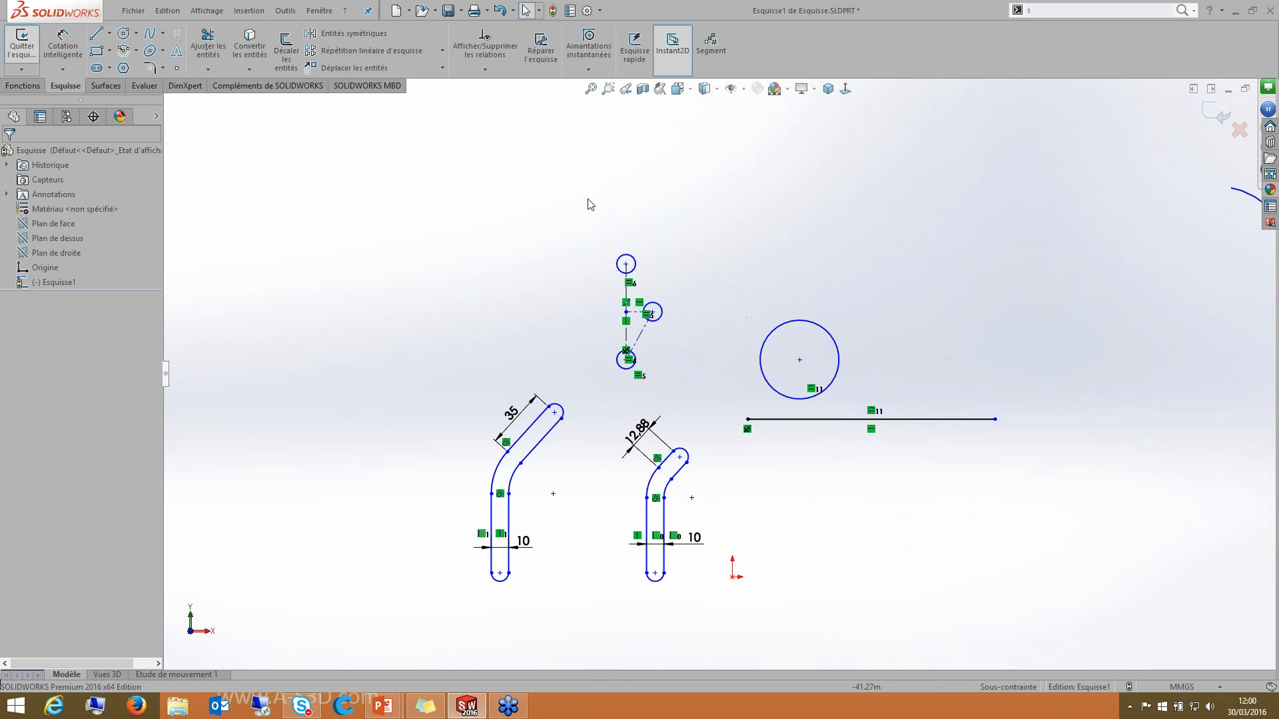
click(746, 89)
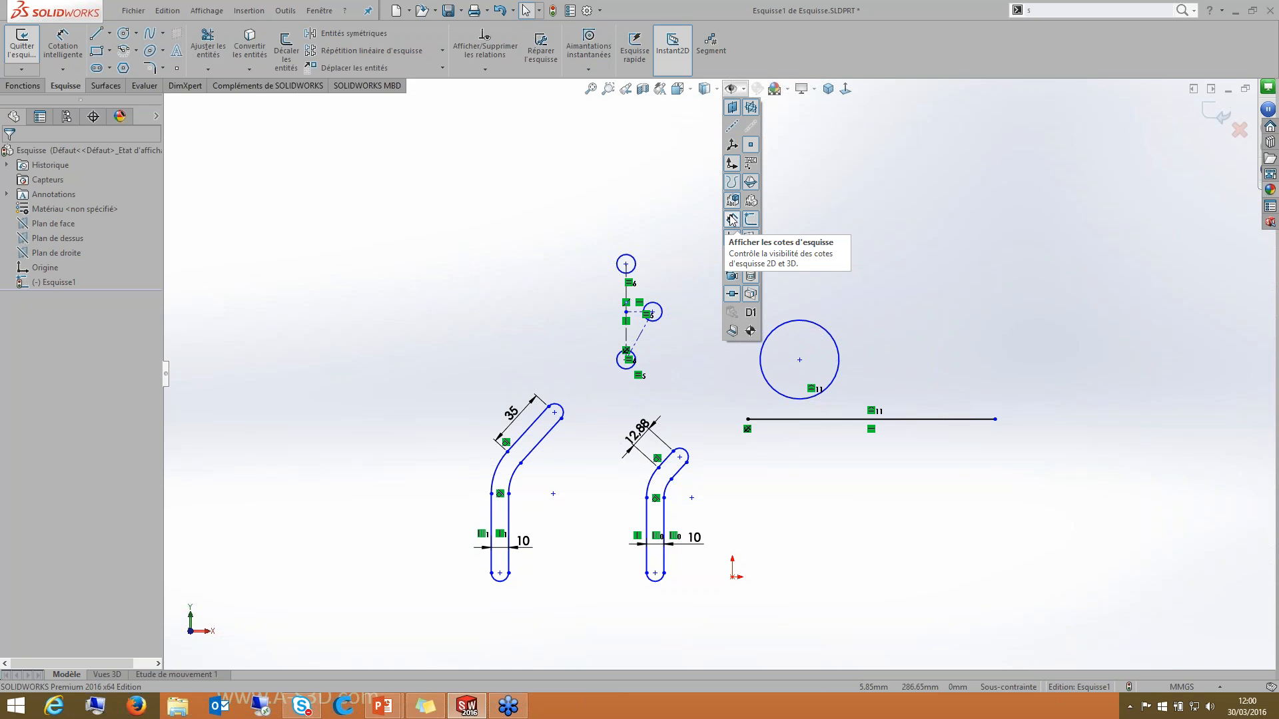
click(732, 220)
click(732, 221)
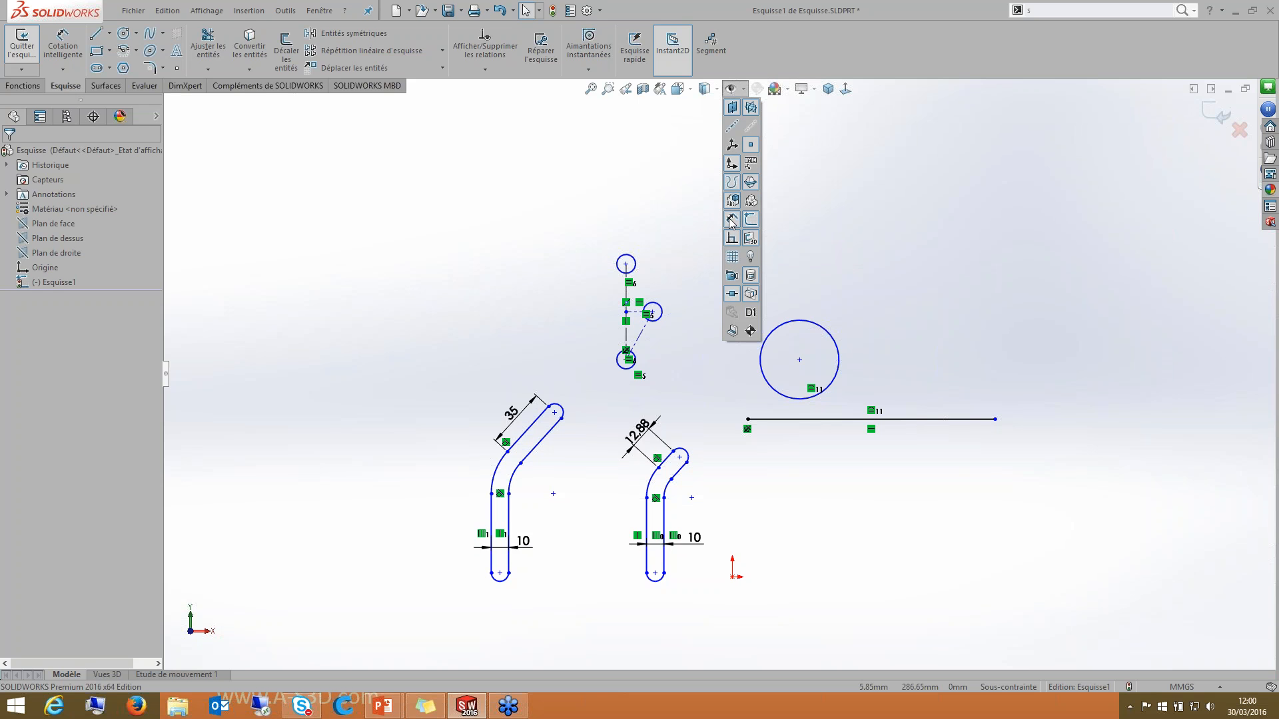
click(732, 221)
click(732, 221)
click(732, 221)
click(733, 221)
click(732, 221)
click(732, 221)
click(732, 221)
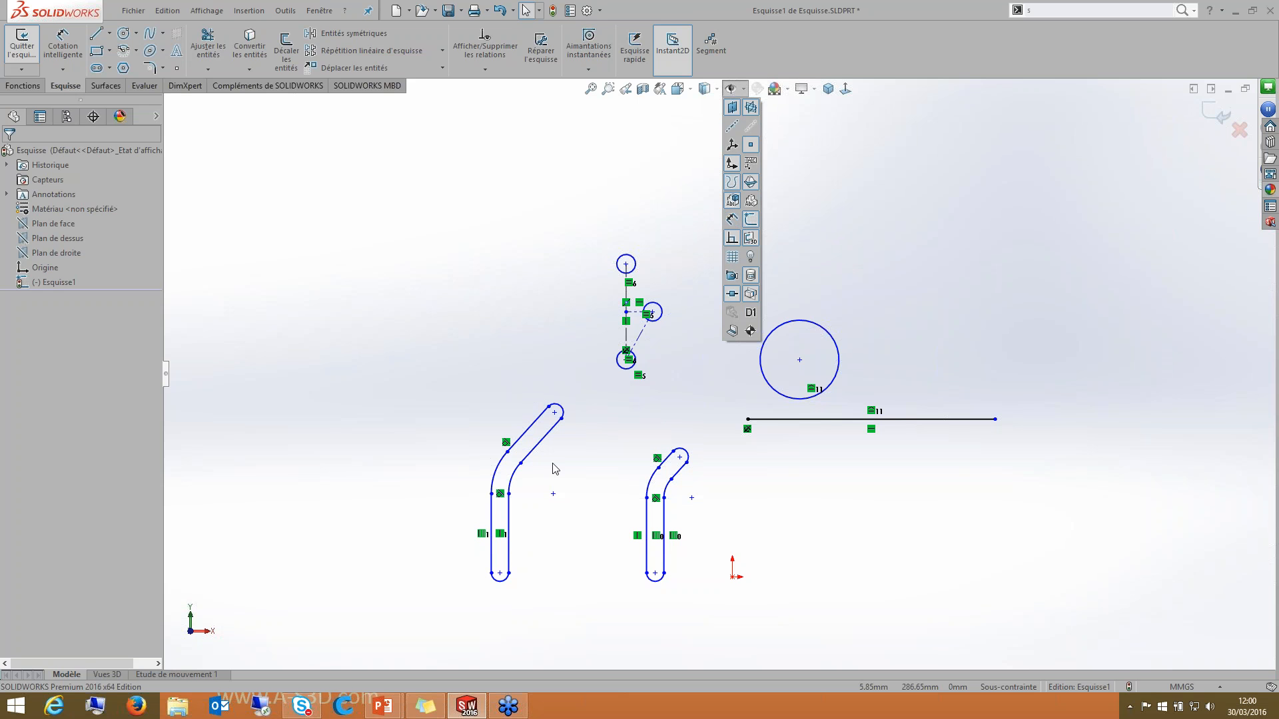
click(732, 220)
scroll(511, 474, down, 3)
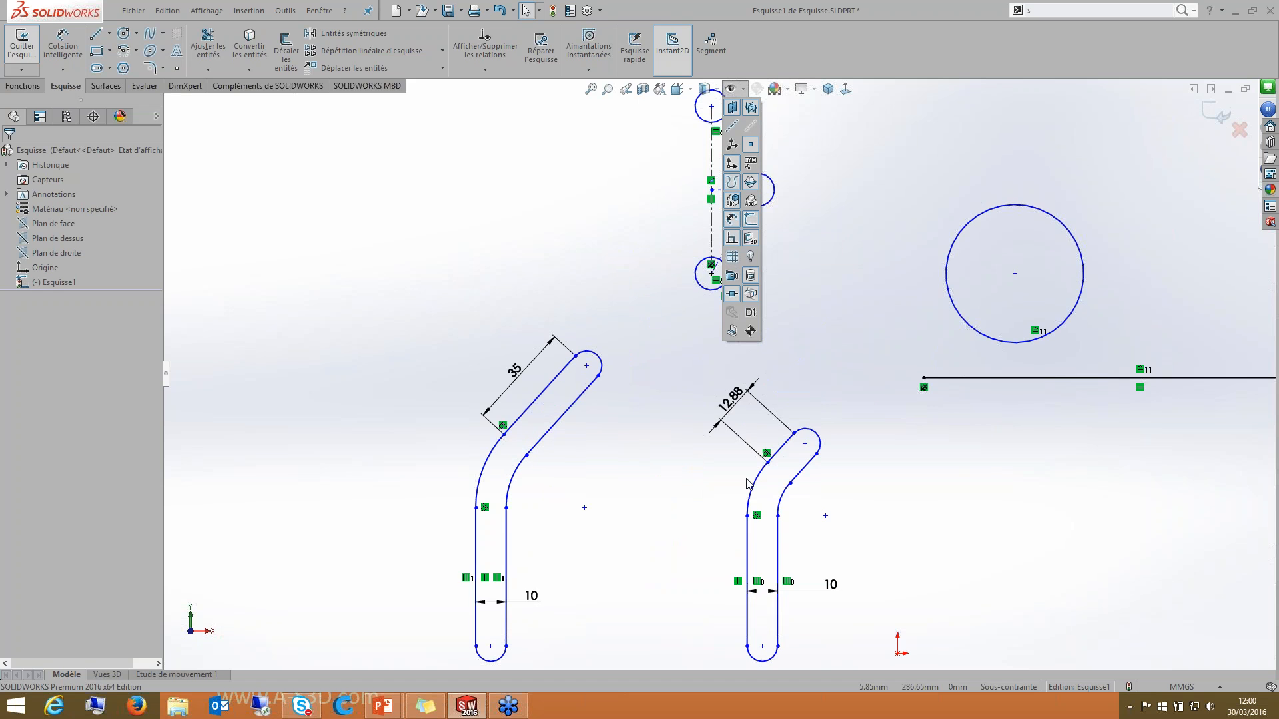
click(732, 218)
click(732, 218)
click(733, 218)
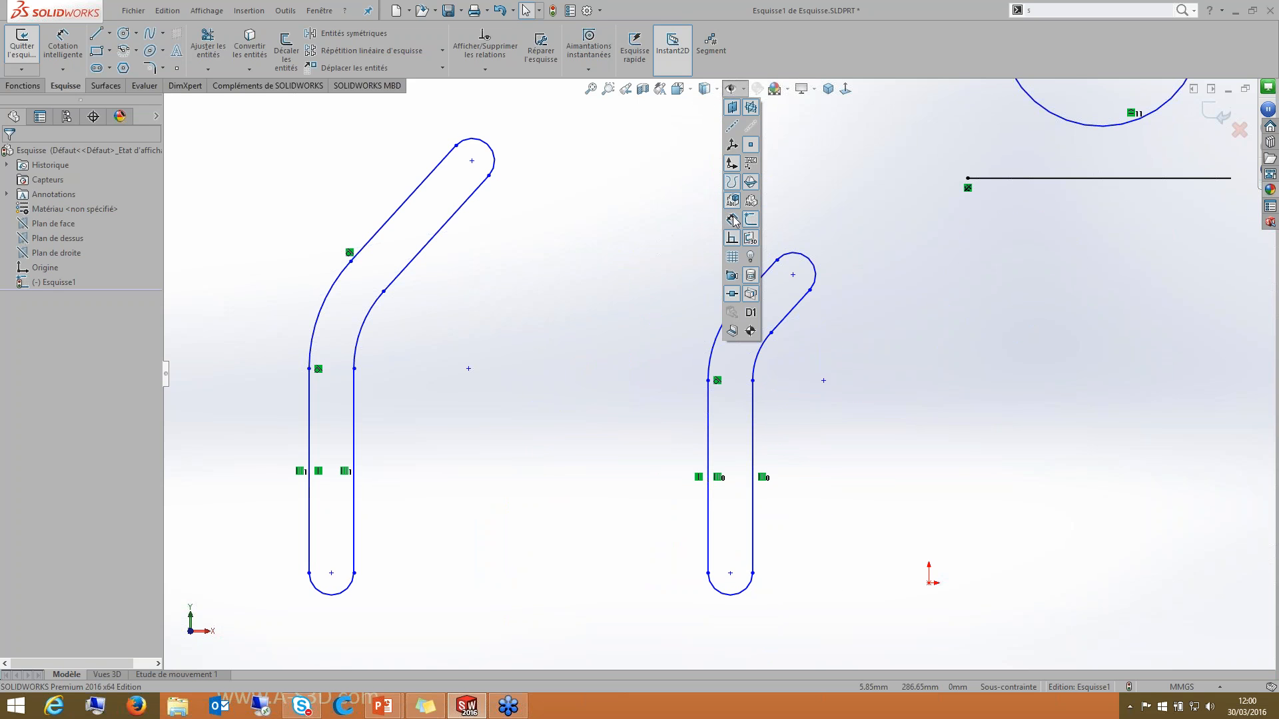
click(733, 219)
click(733, 219)
click(733, 219)
click(733, 219)
Step: Extrude the rectangular region around the three circles as a 10 mm blind boss from the sketch plane
scroll(726, 263, up, 5)
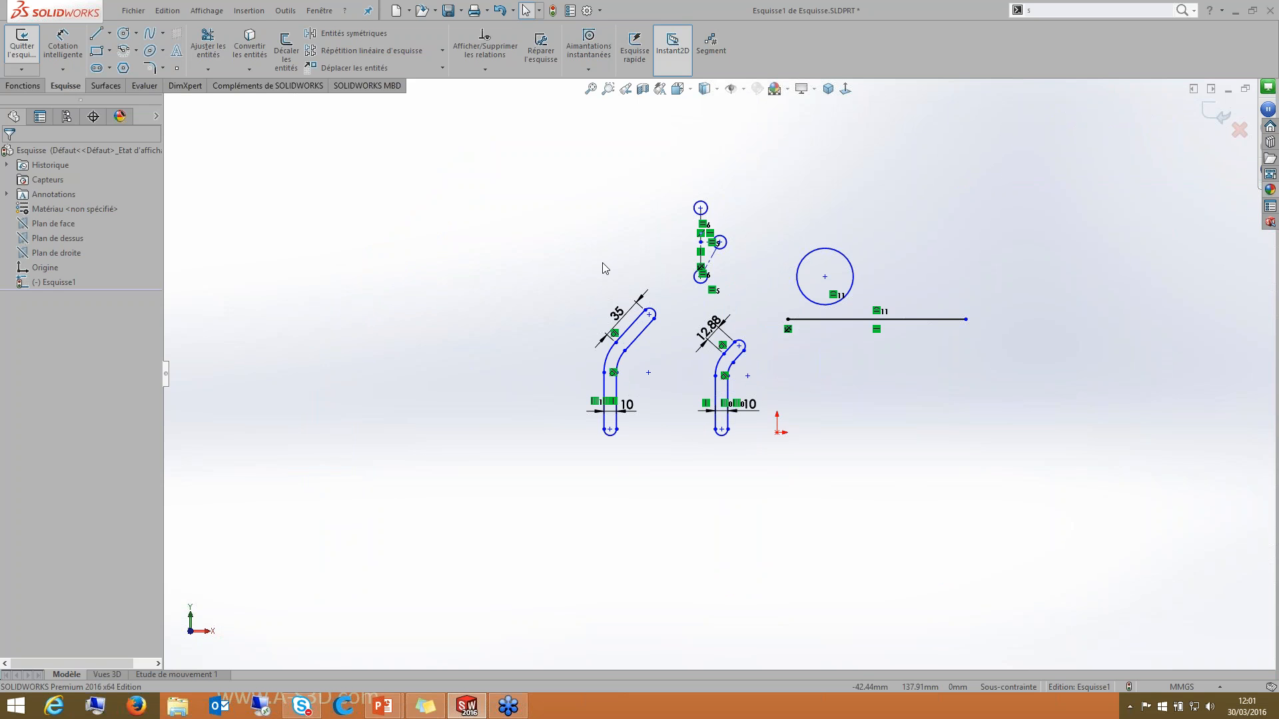
scroll(740, 376, up, 8)
scroll(865, 116, down, 3)
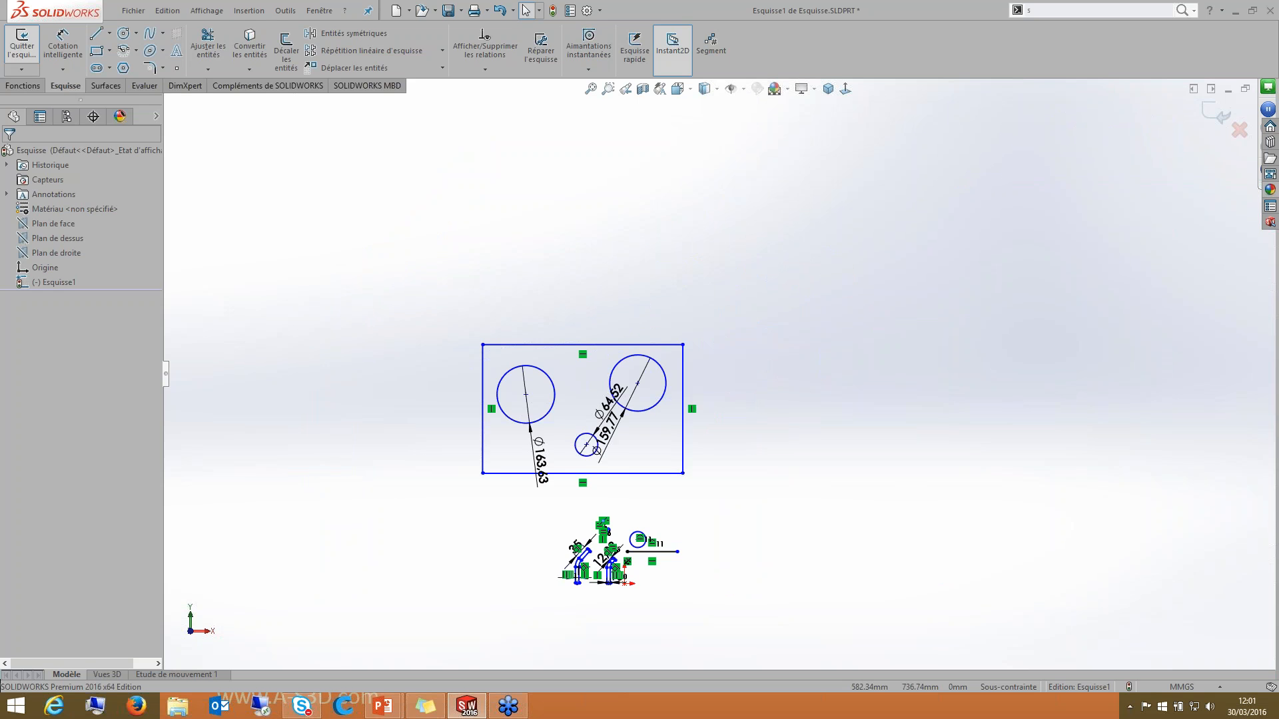
middle_drag(831, 322, 805, 339)
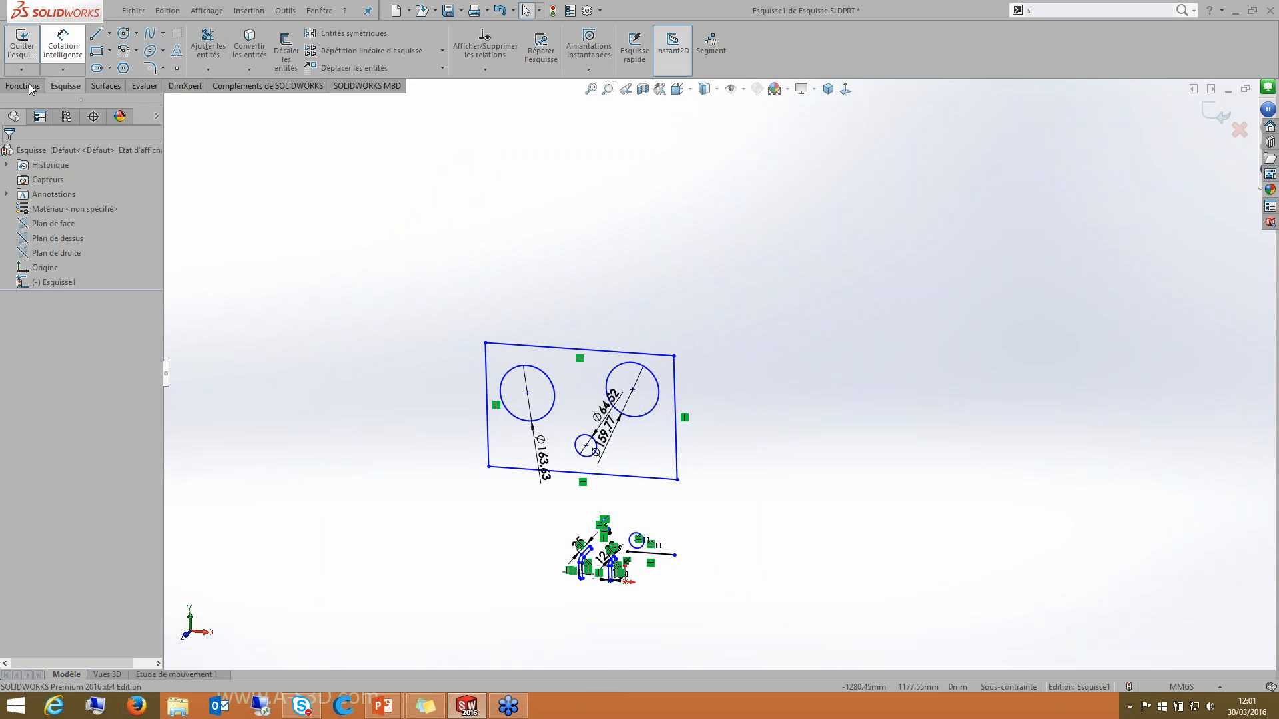
click(41, 42)
click(30, 44)
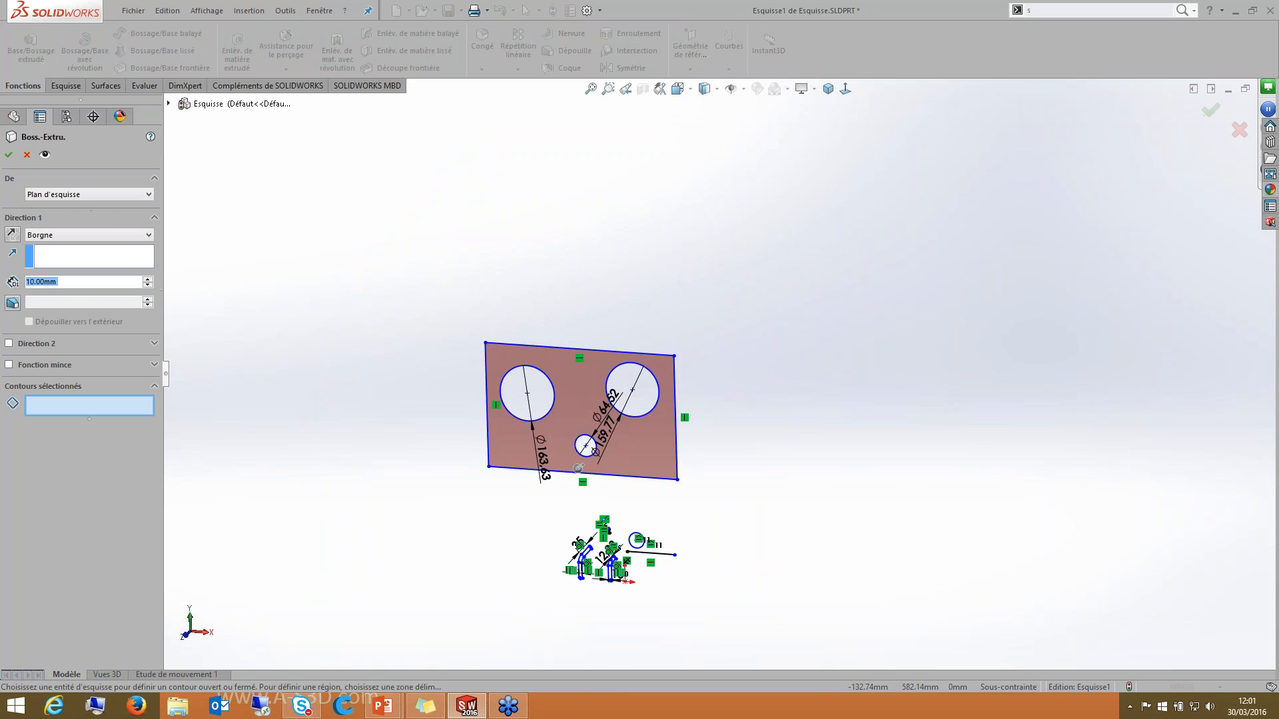
click(577, 414)
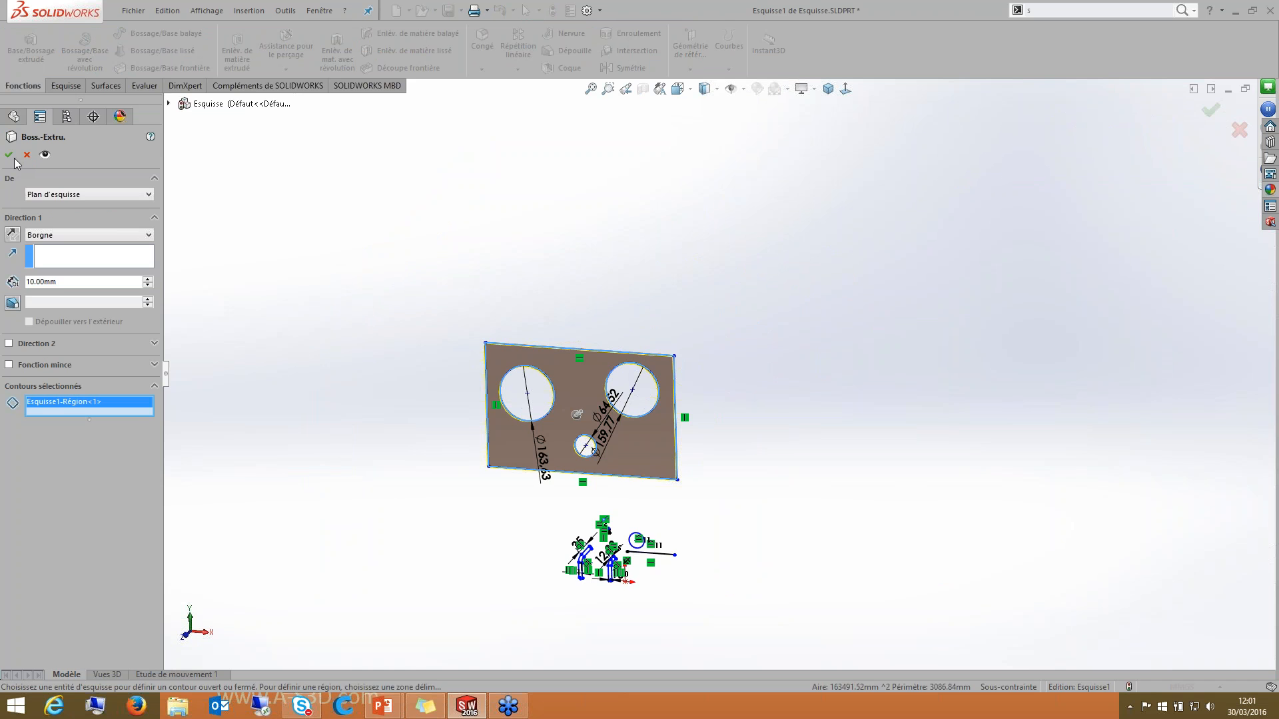
click(9, 155)
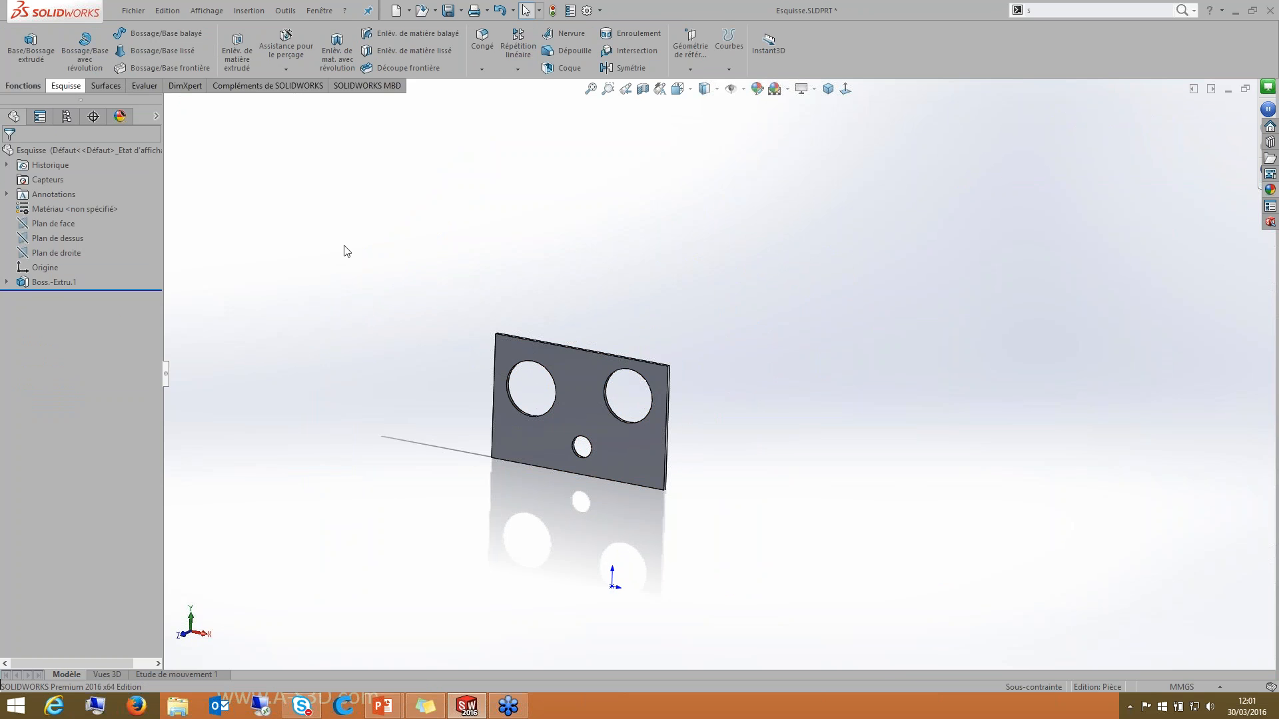
Step: Start a sketch on the plate's front face and begin Convert Entities with the inner-loops-one-by-one option enabled
click(632, 353)
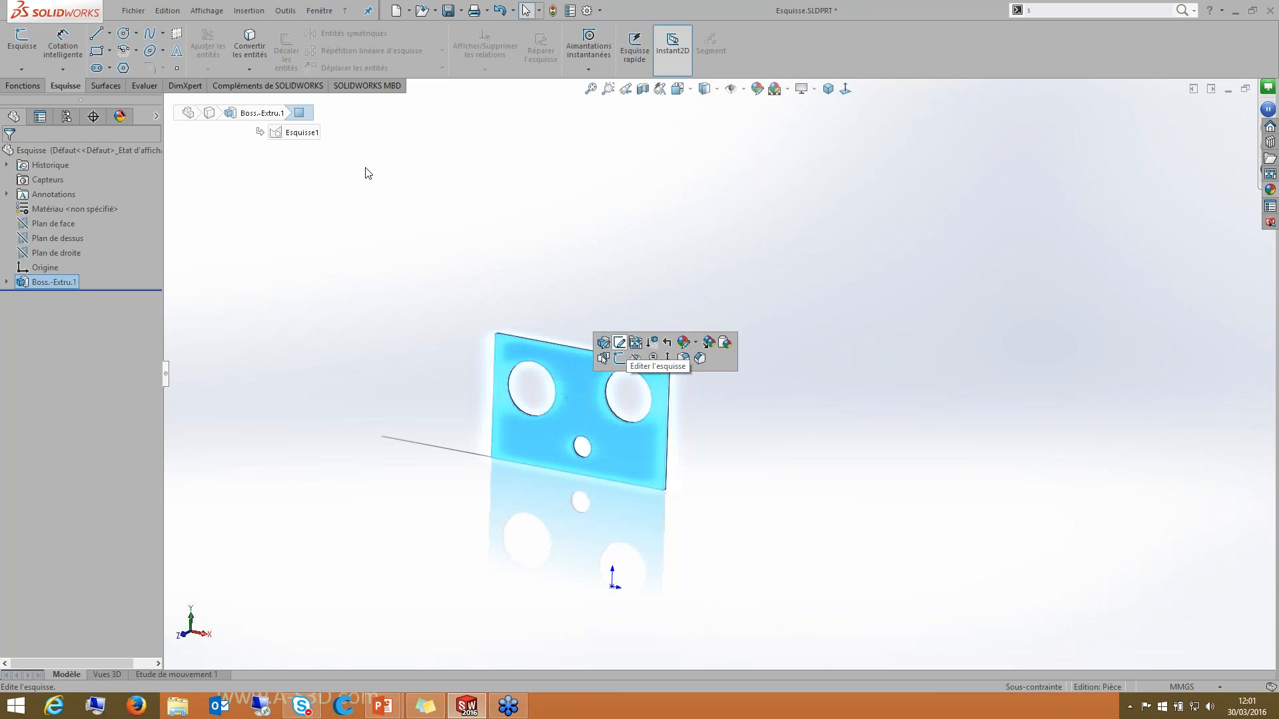
click(22, 41)
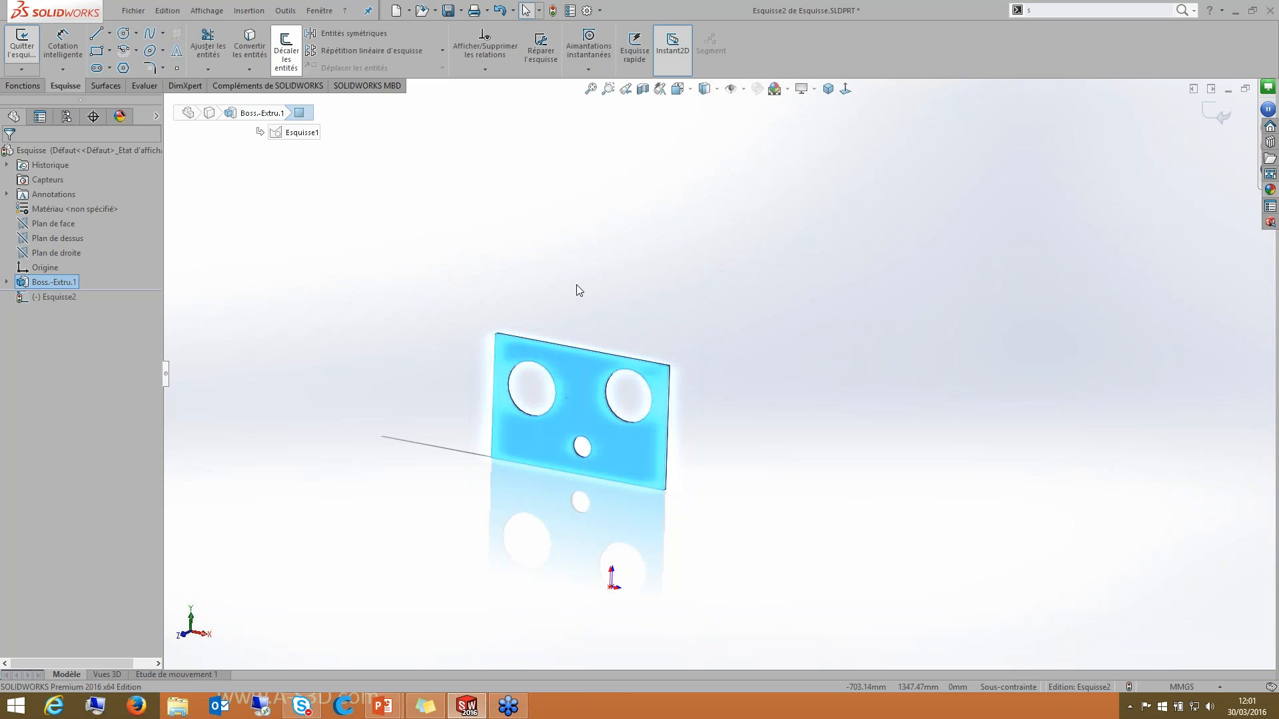
click(246, 55)
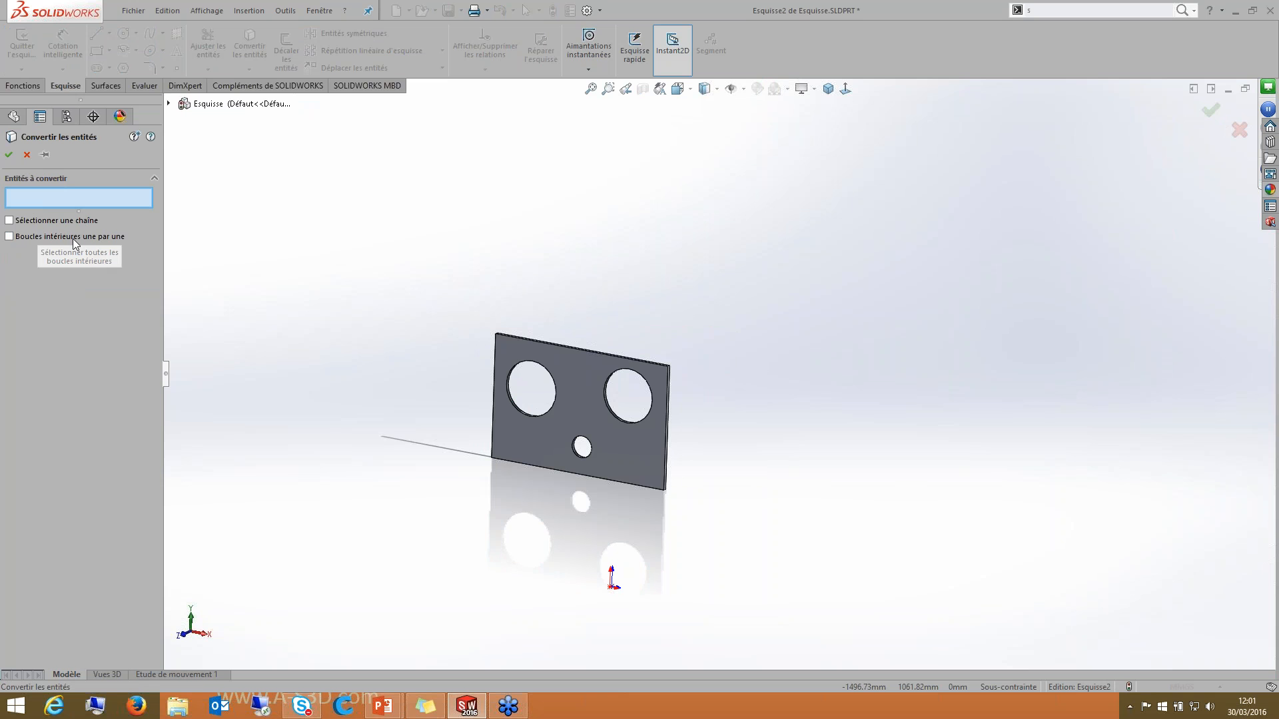
click(9, 238)
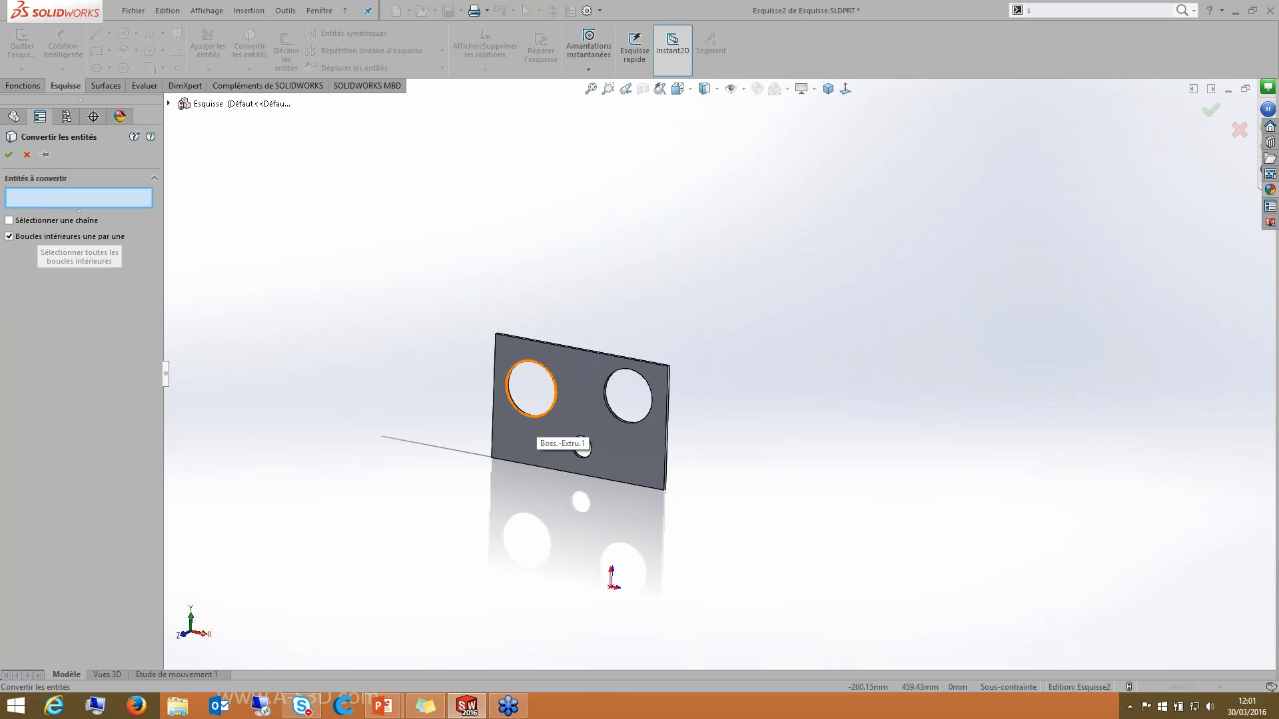
Step: Pick the loops of the plate's three holes individually for conversion, and clear the whole selection
click(537, 417)
click(582, 457)
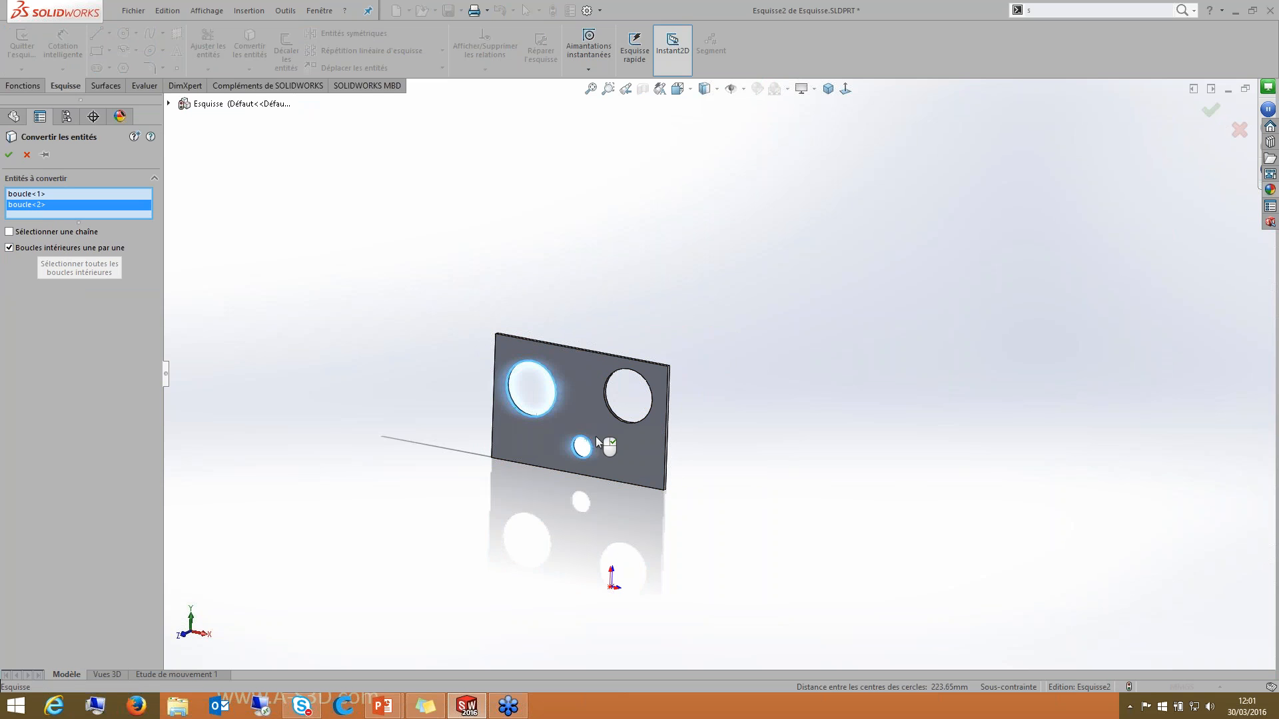
click(628, 423)
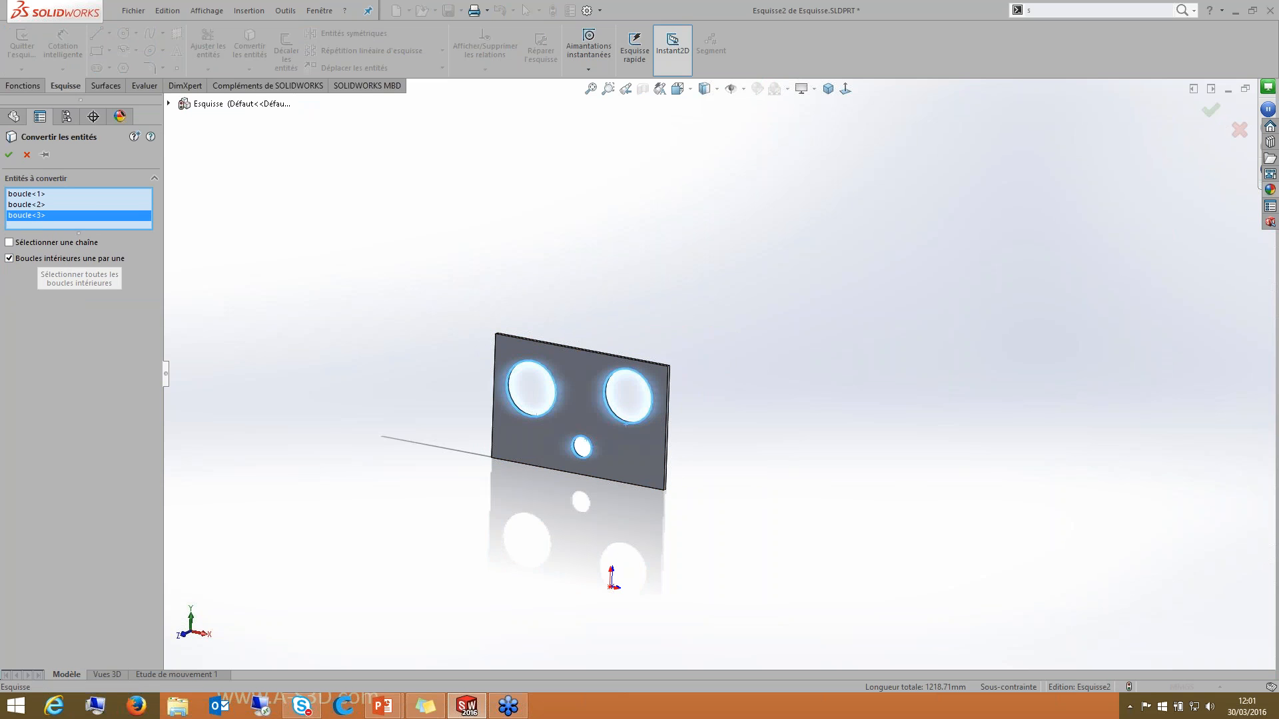
right_click(94, 193)
click(148, 204)
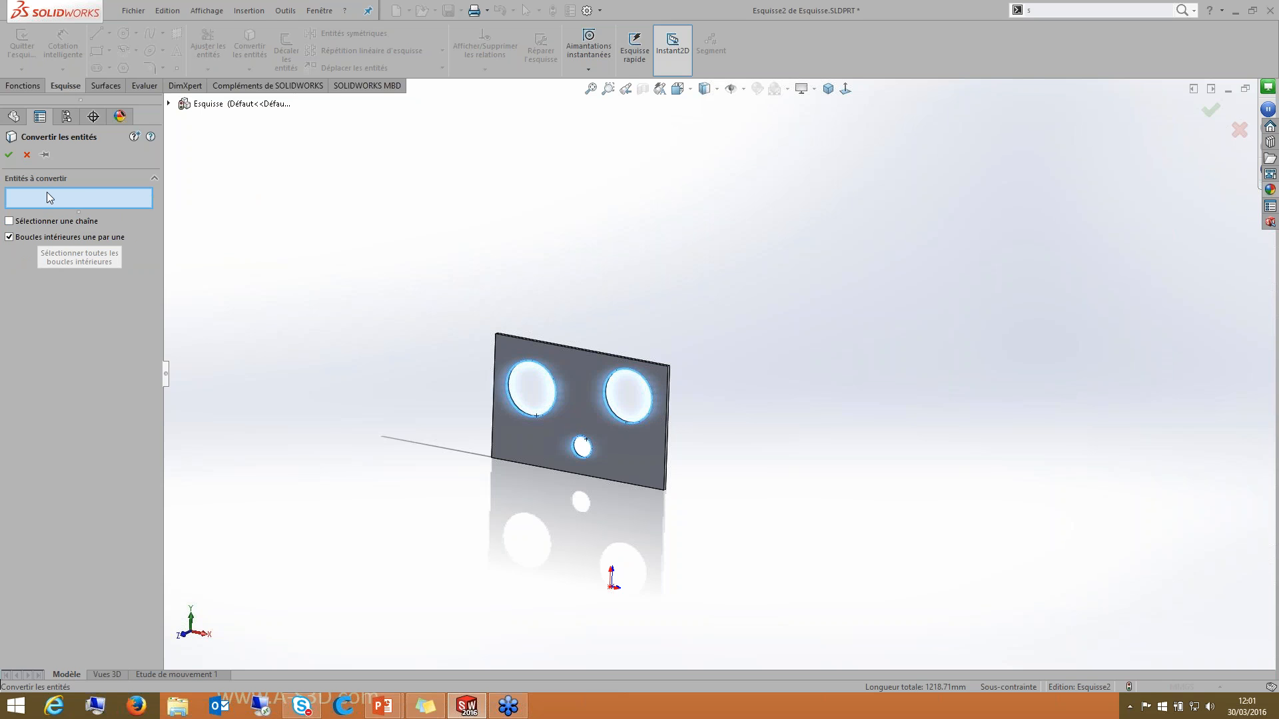
Step: Convert the plate's three hole edges into sketch circles by picking the front face and selecting all its inner loops
click(581, 419)
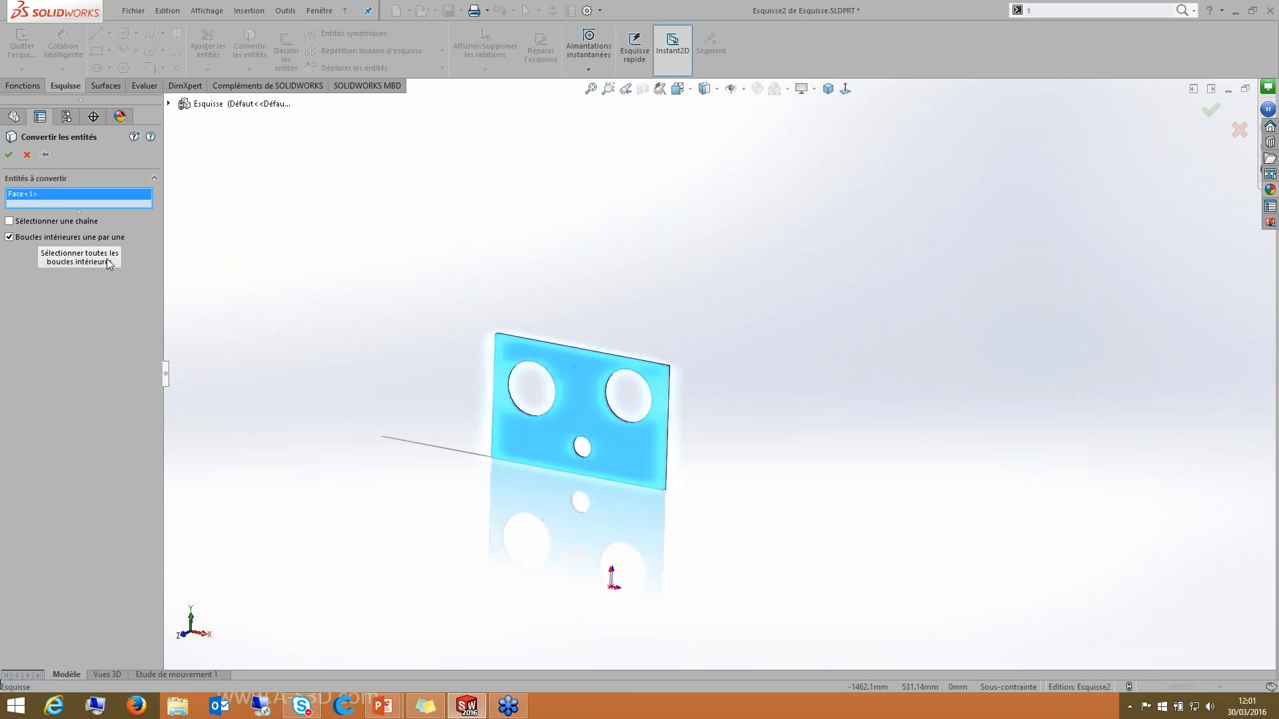
click(94, 265)
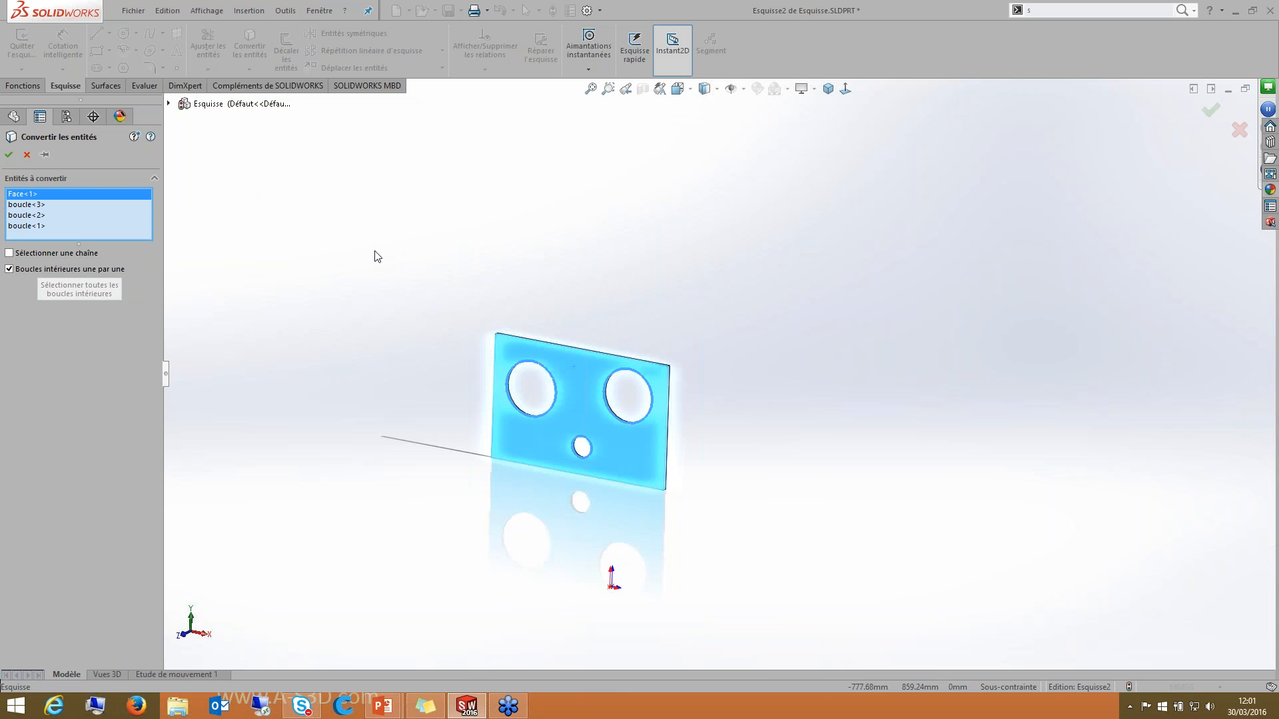
middle_drag(733, 440, 739, 481)
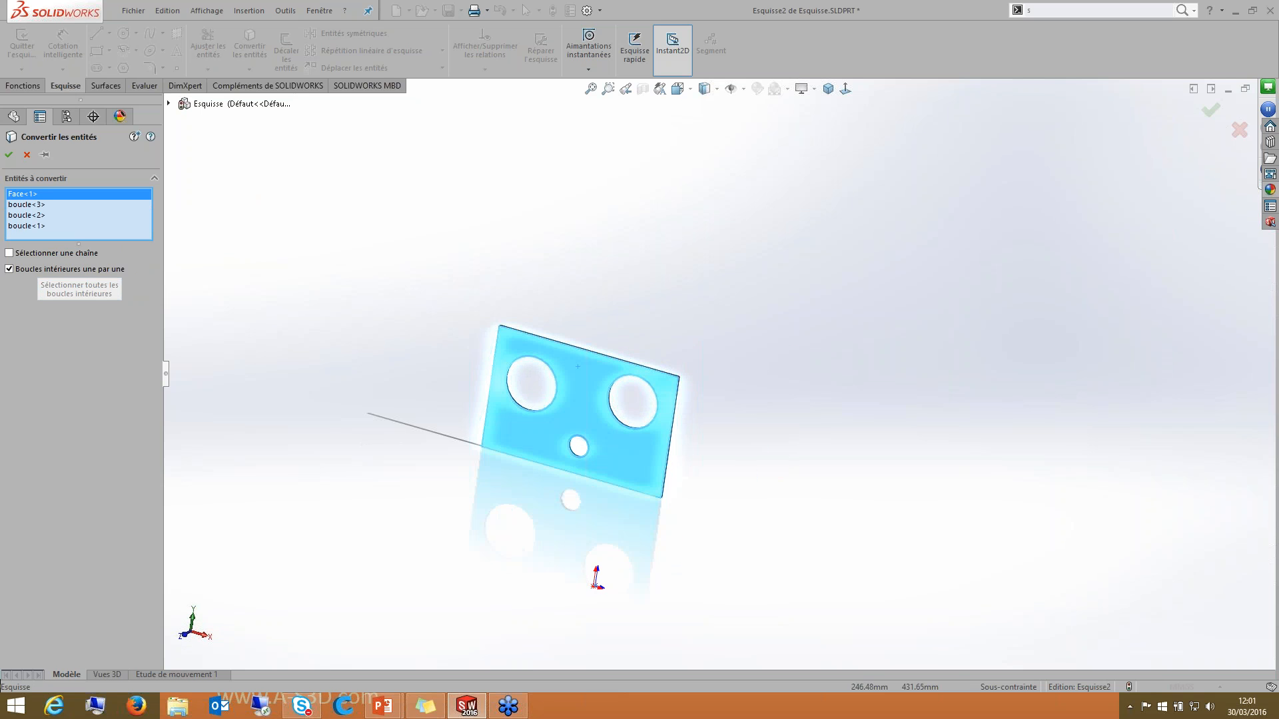
middle_drag(507, 441, 525, 390)
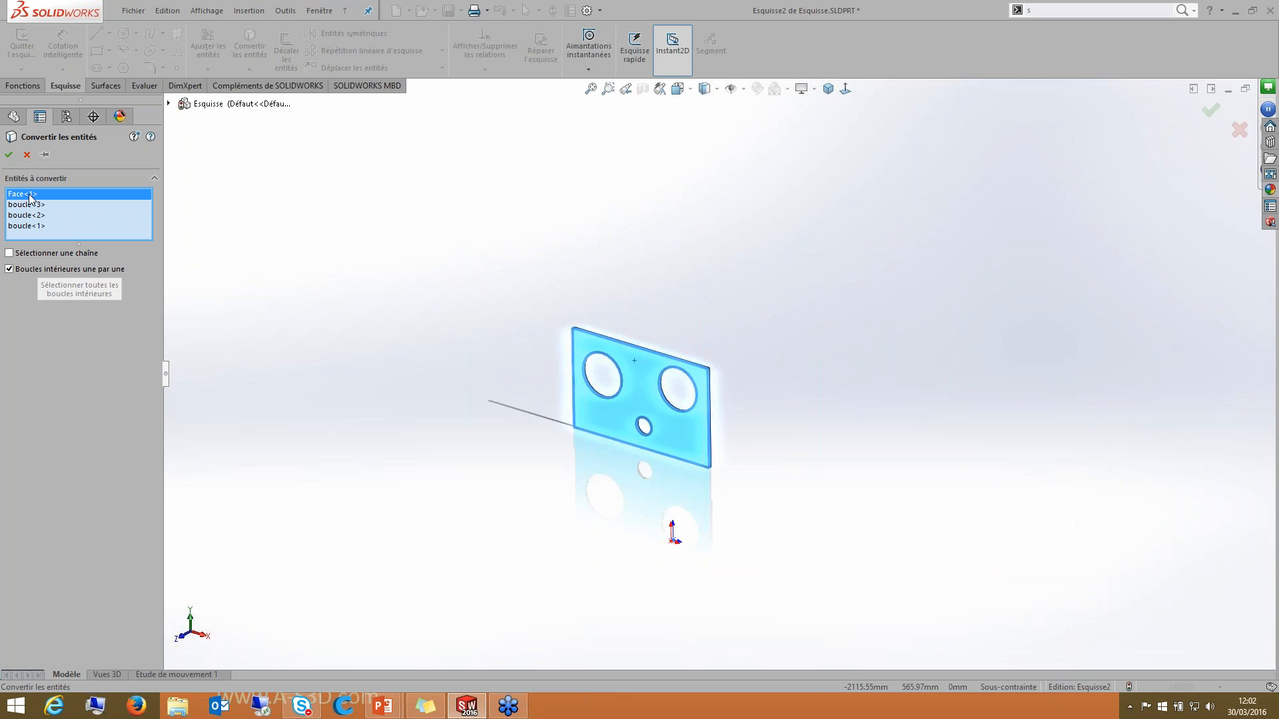
click(9, 154)
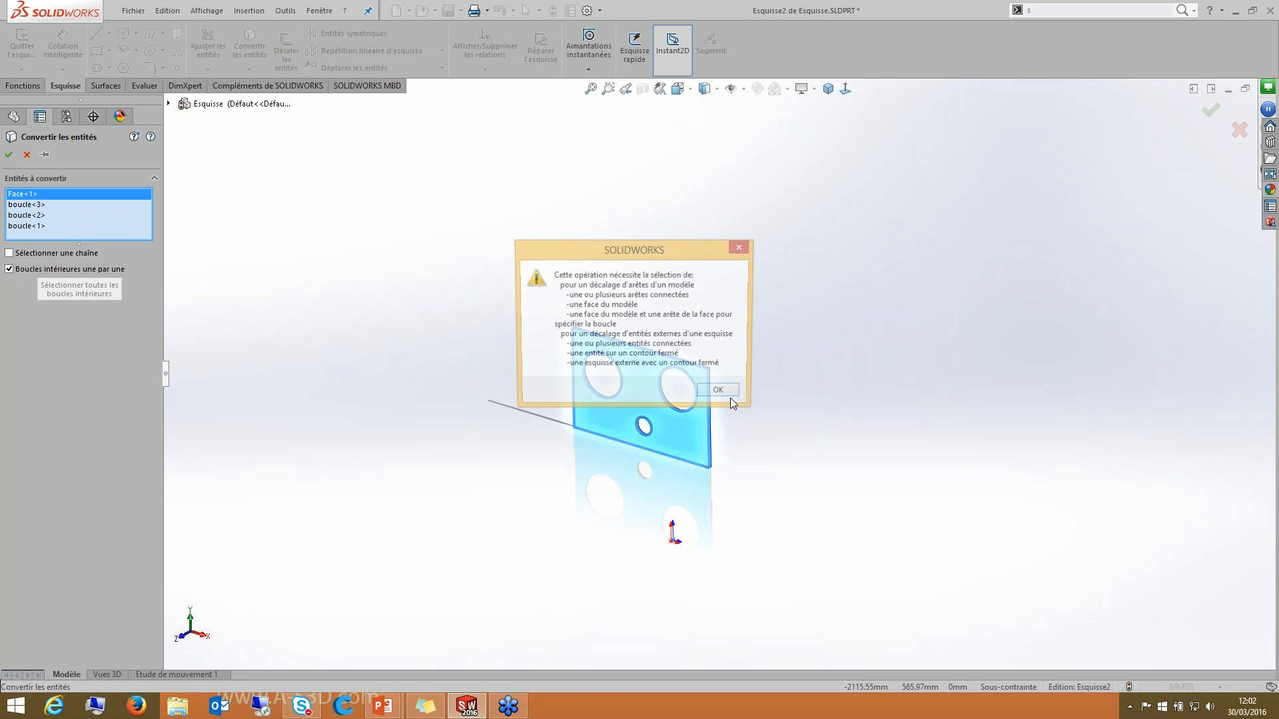
click(729, 393)
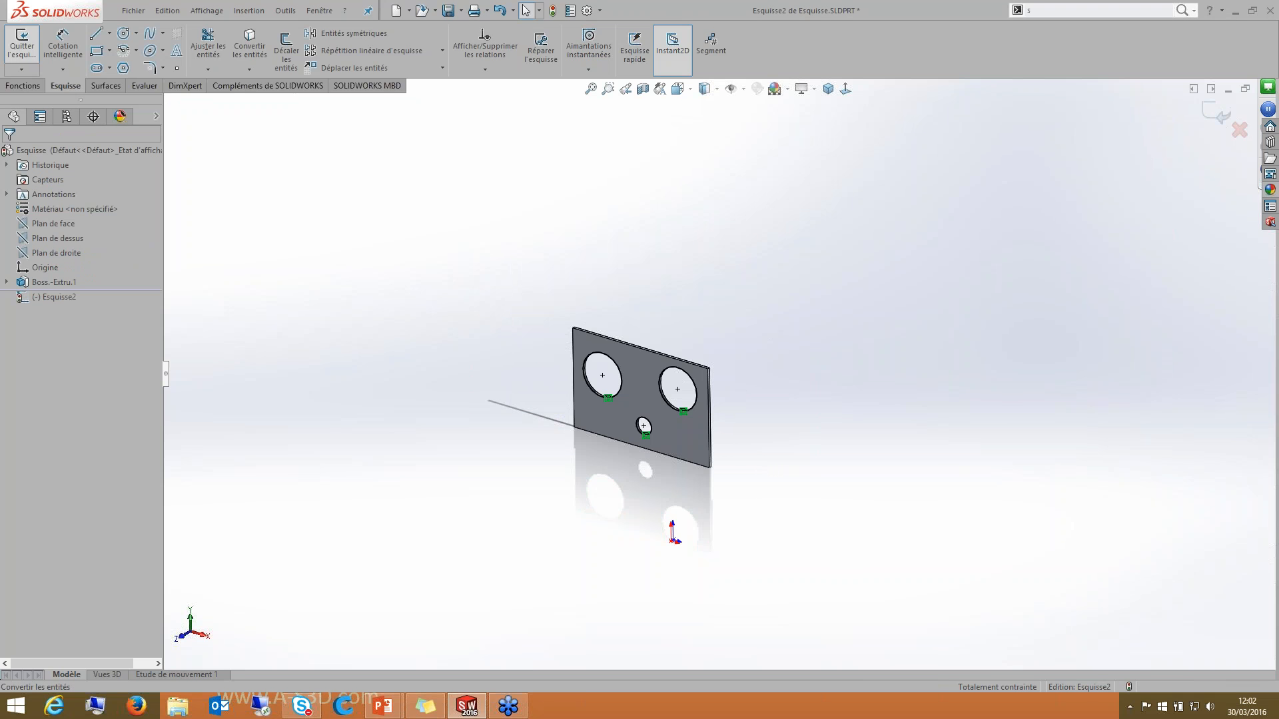
Step: Hide the extruded plate body, leaving the converted circles of the new sketch displayed
click(53, 284)
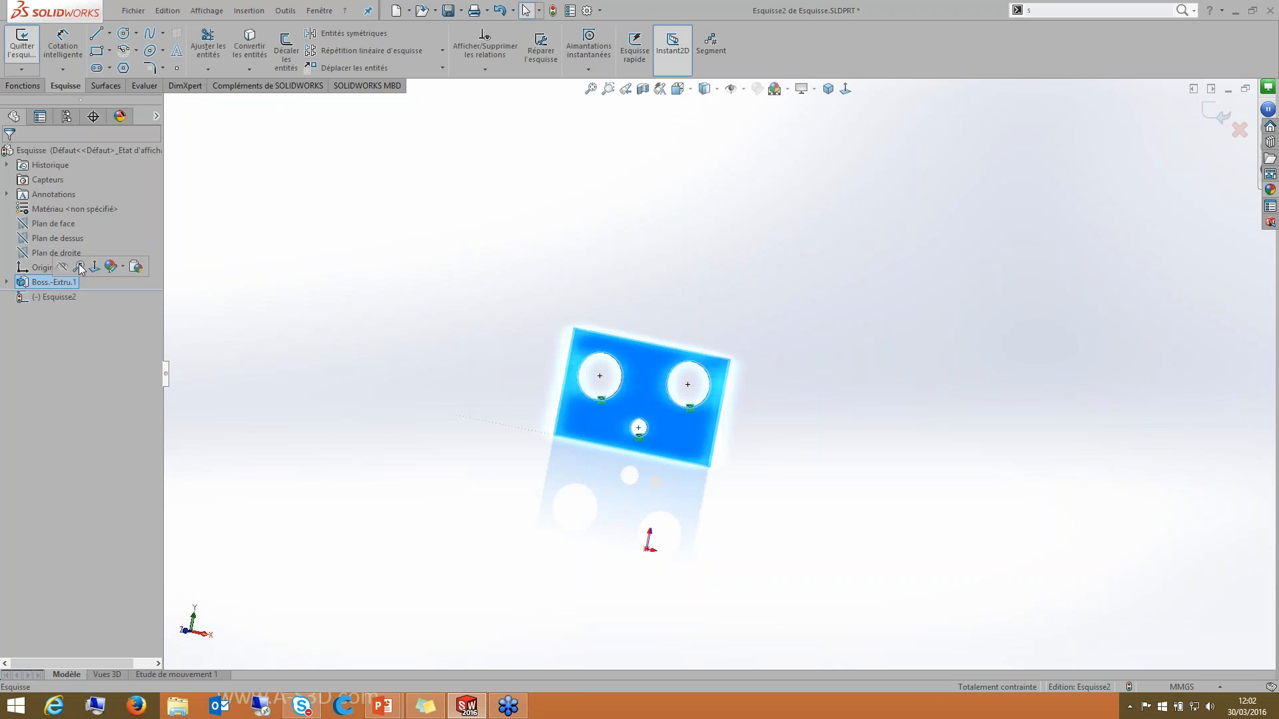
click(62, 267)
click(42, 280)
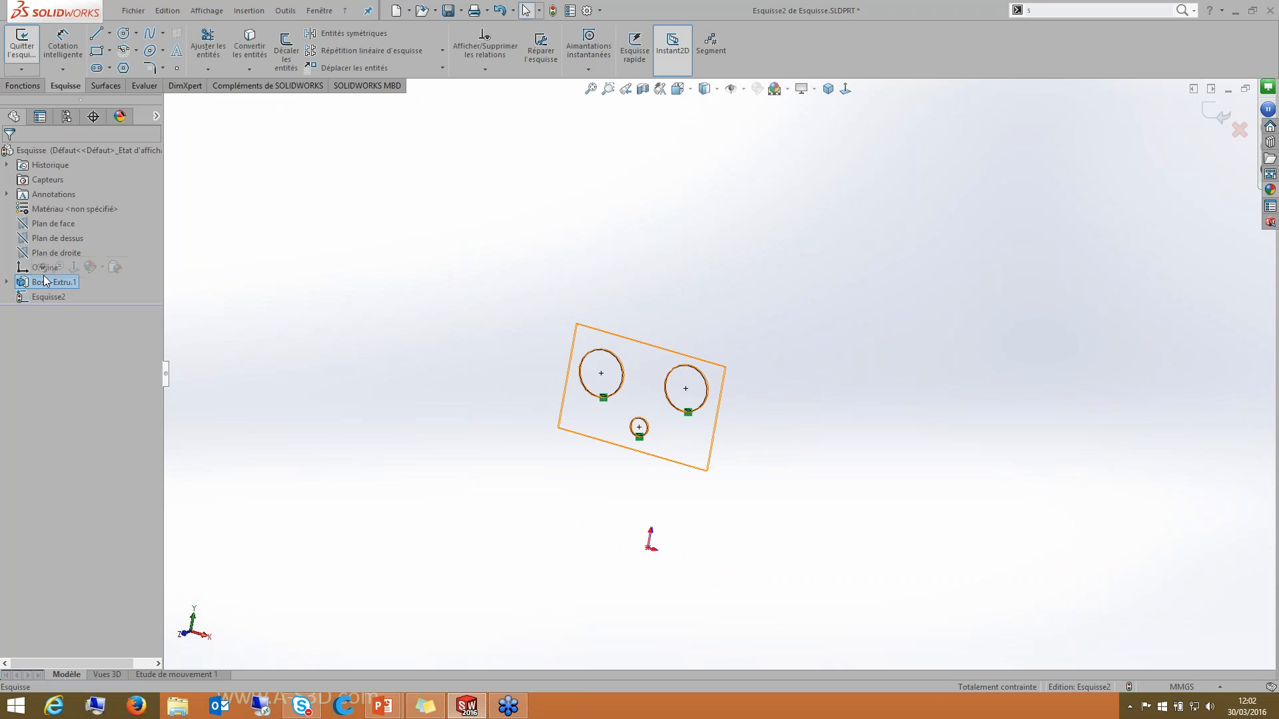
Step: Show the plate body, convert all edges of its front face into sketch entities, and hide the body again
click(43, 267)
click(213, 372)
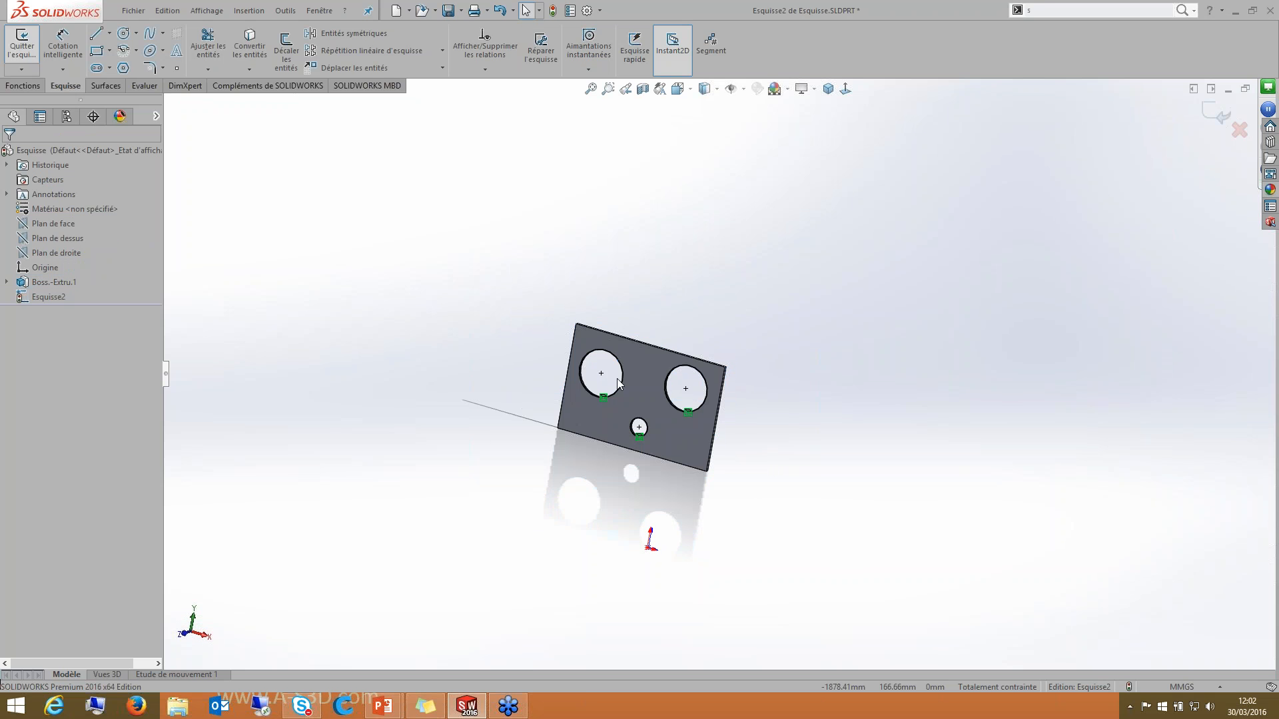
click(652, 395)
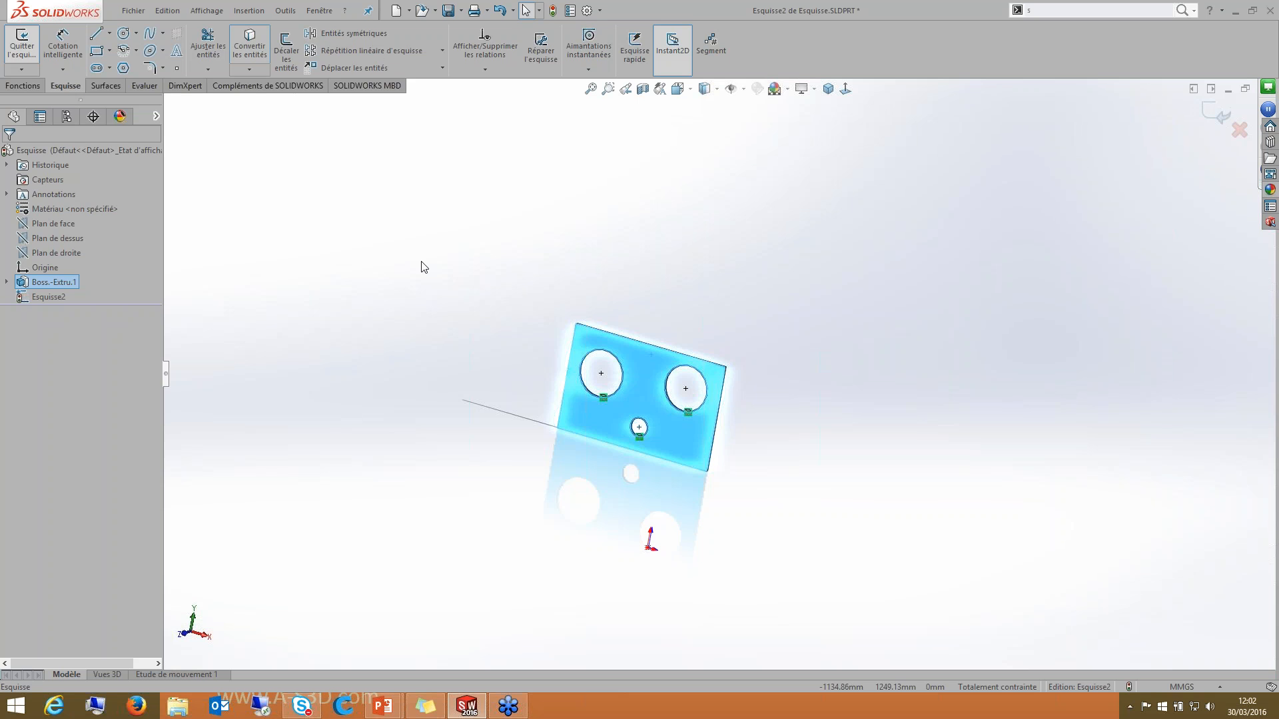
right_click(51, 280)
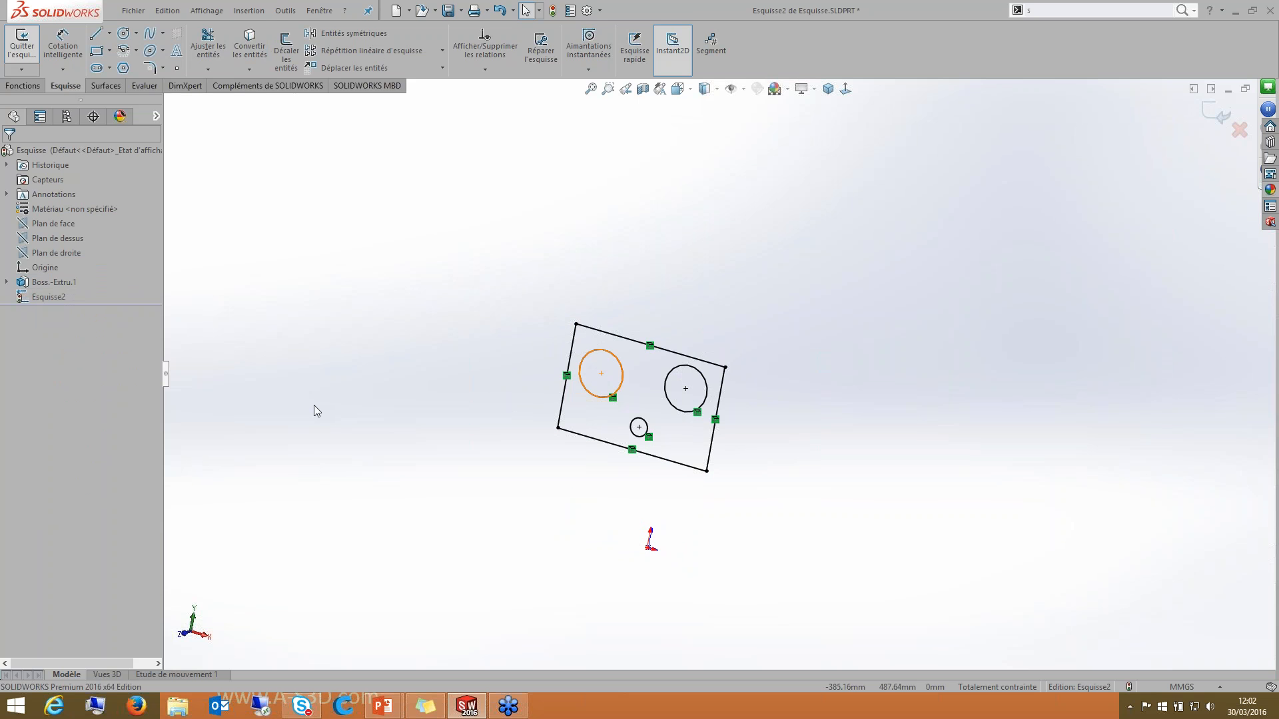
Step: Check the converted rectangle and circles at an angle and normal to the sketch plane, and exit the sketch
middle_drag(313, 405, 264, 407)
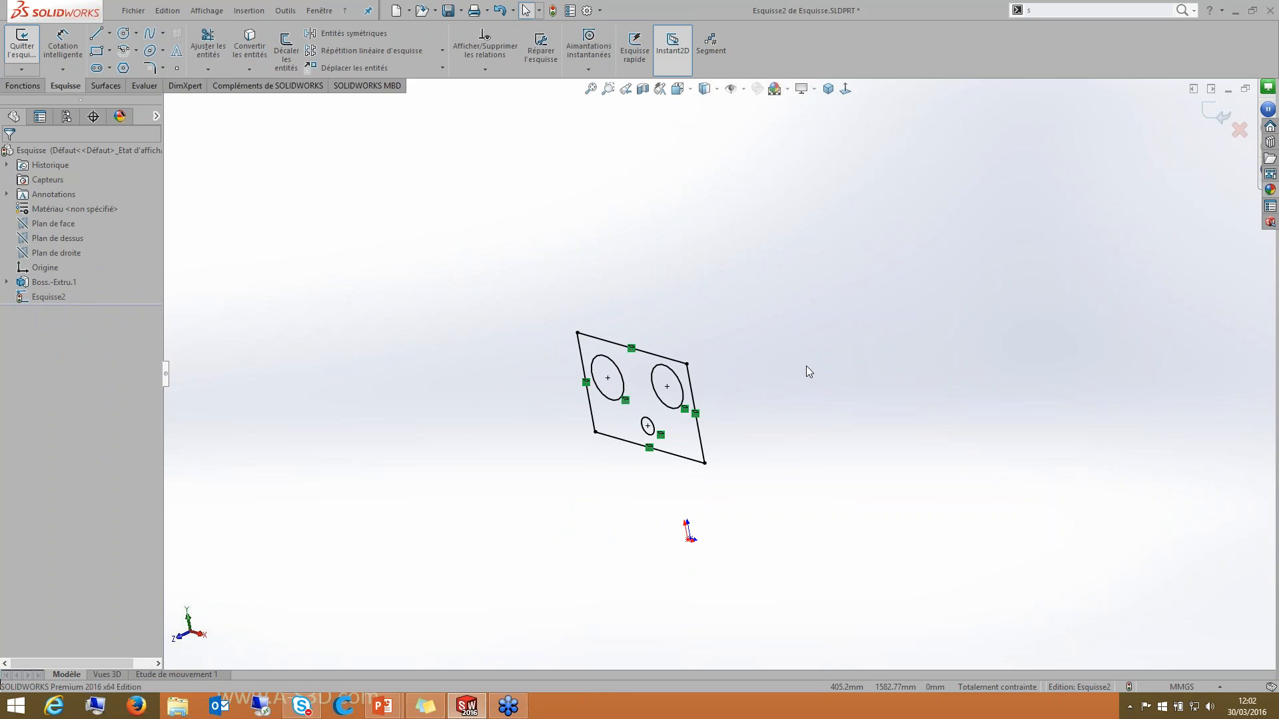
click(681, 408)
key(Escape)
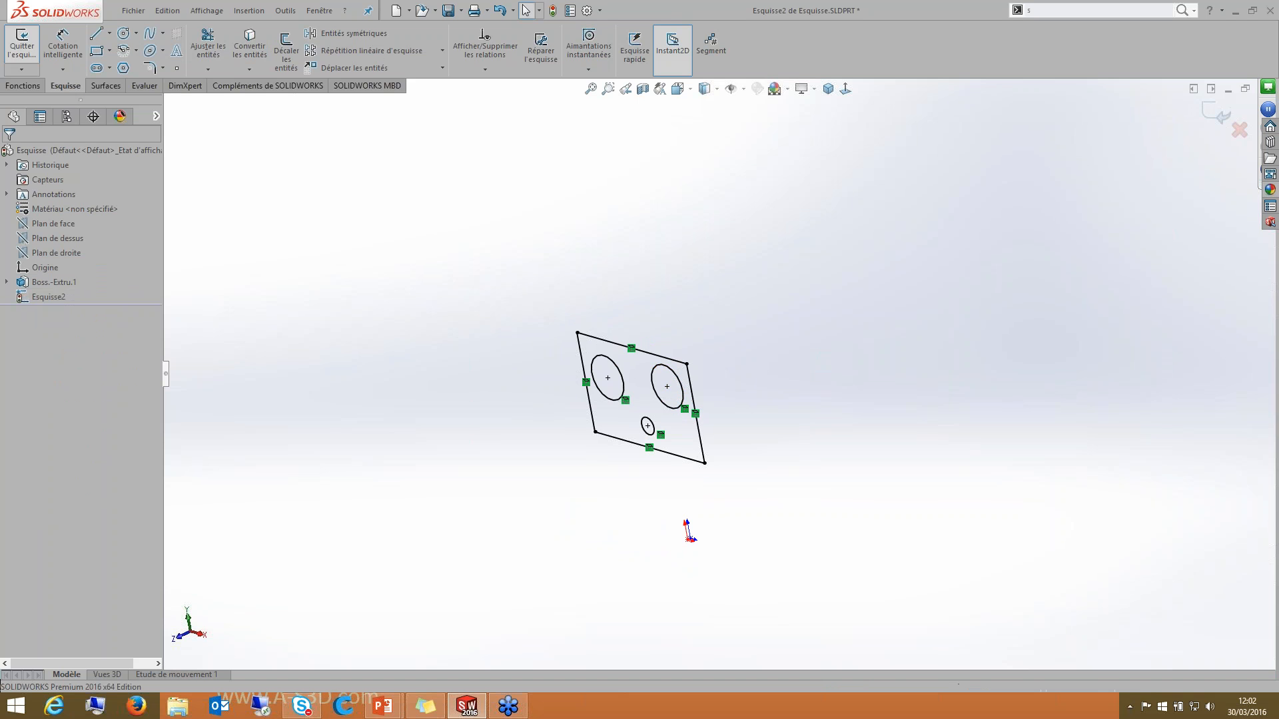
scroll(684, 401, down, 3)
middle_drag(603, 416, 648, 400)
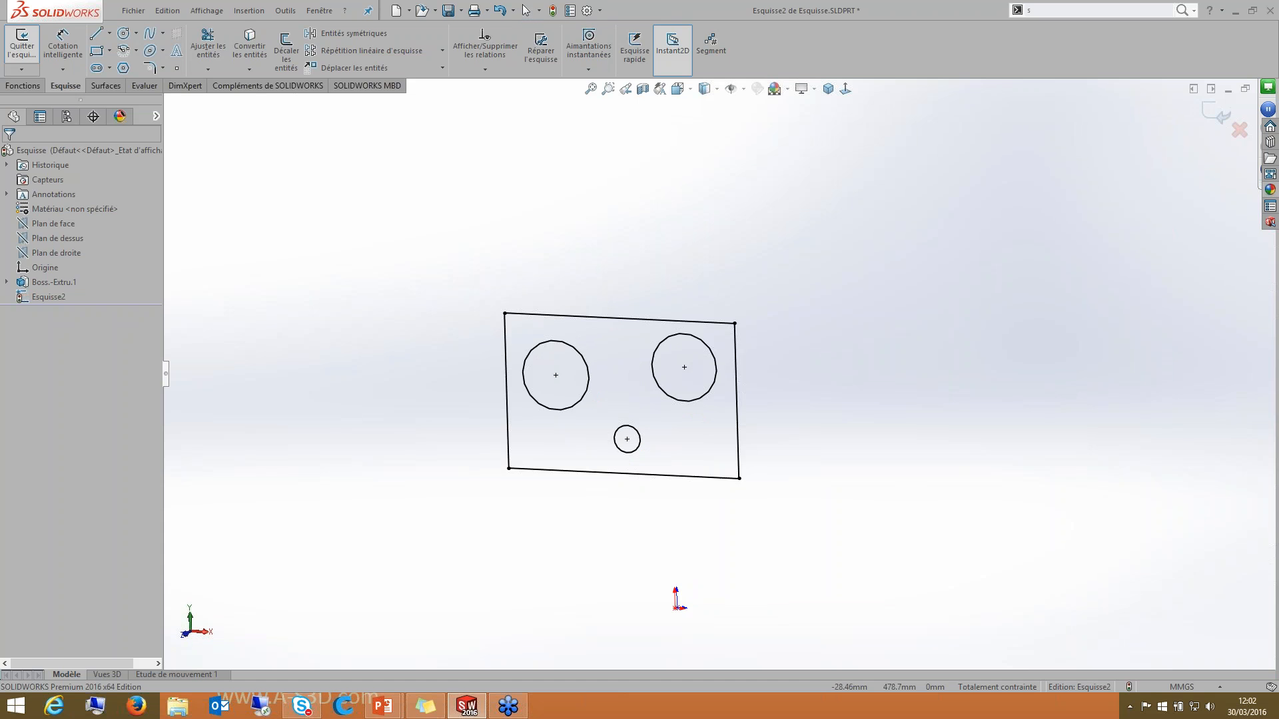
click(845, 88)
click(848, 88)
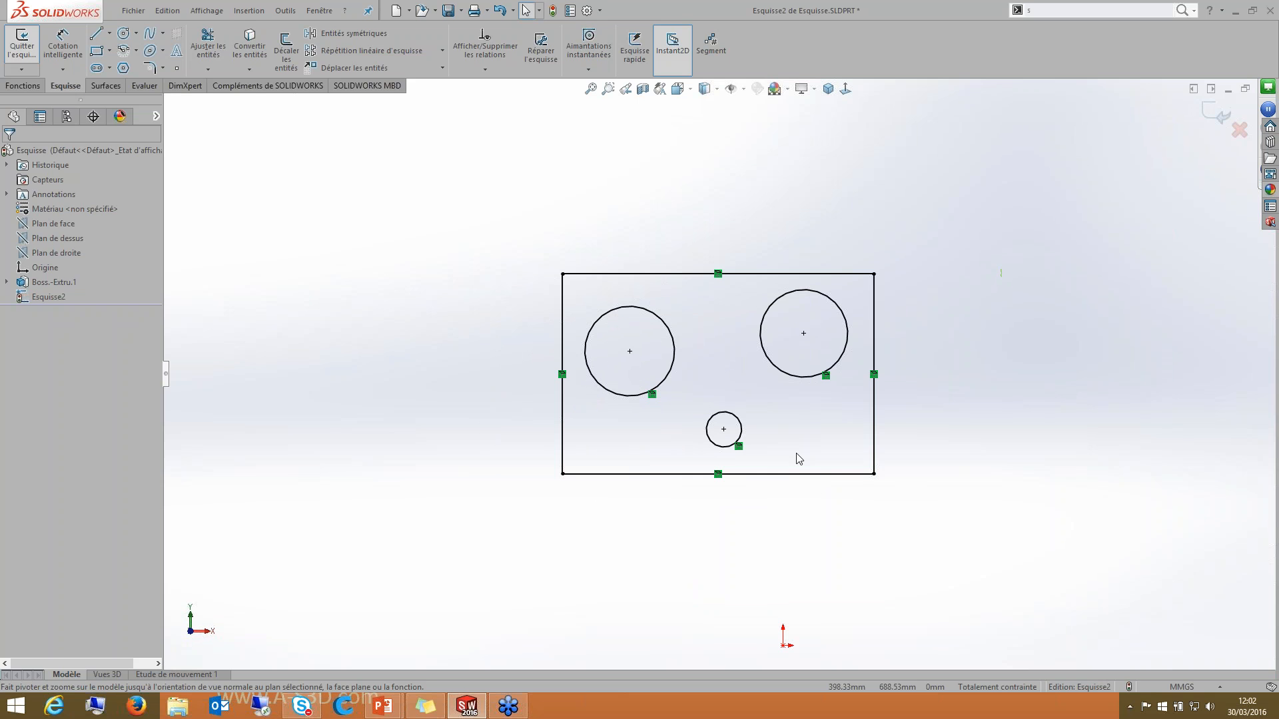
scroll(796, 455, up, 6)
click(1208, 119)
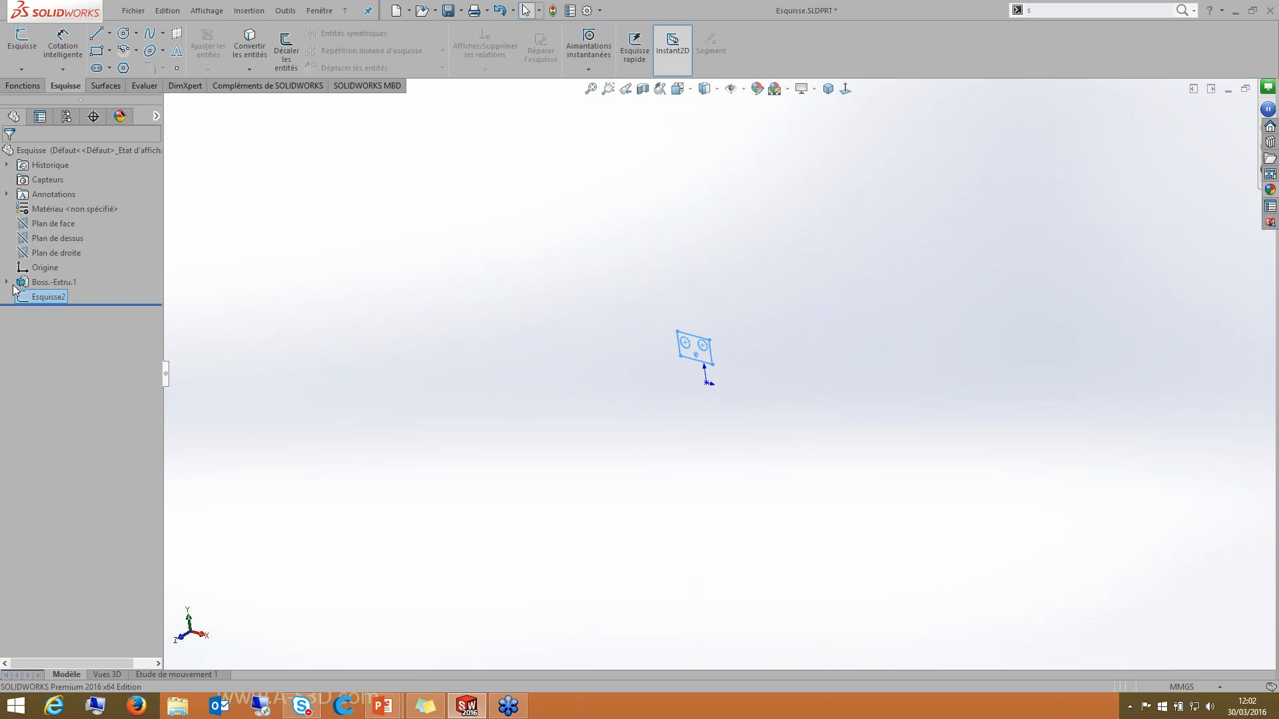
Step: Reopen the plate extrusion's base sketch for editing
right_click(47, 301)
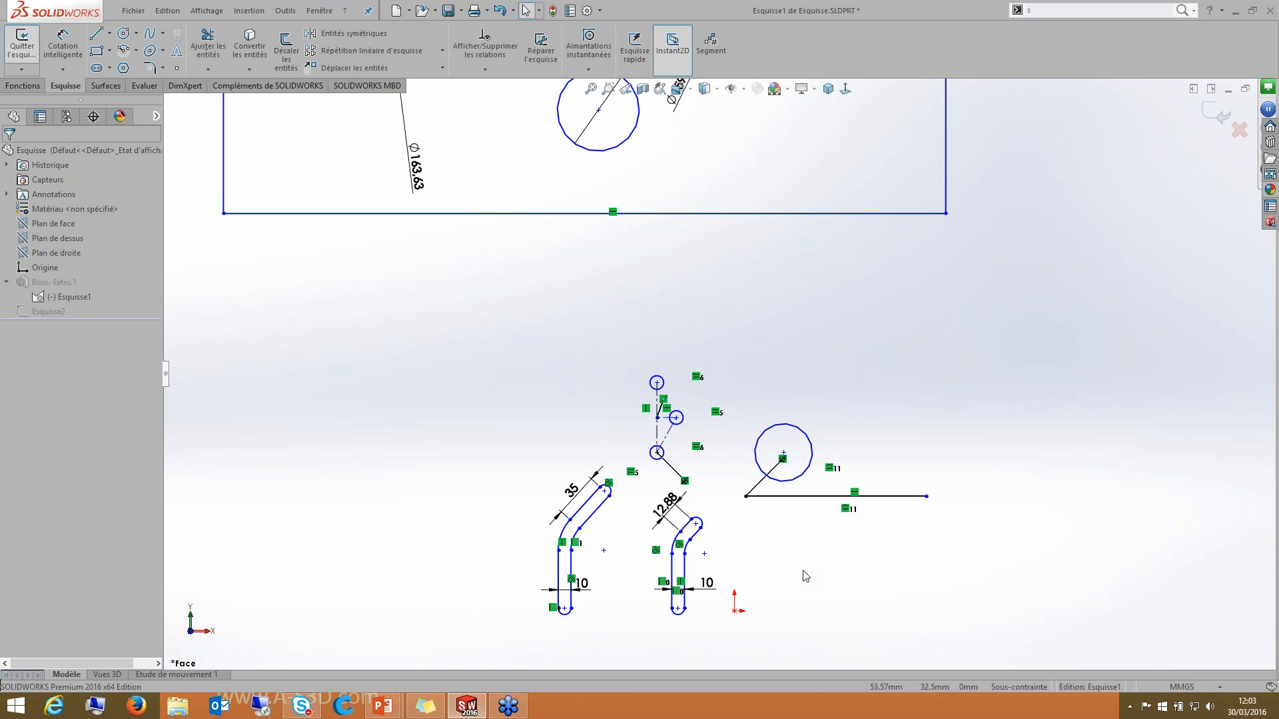
scroll(650, 331, up, 2)
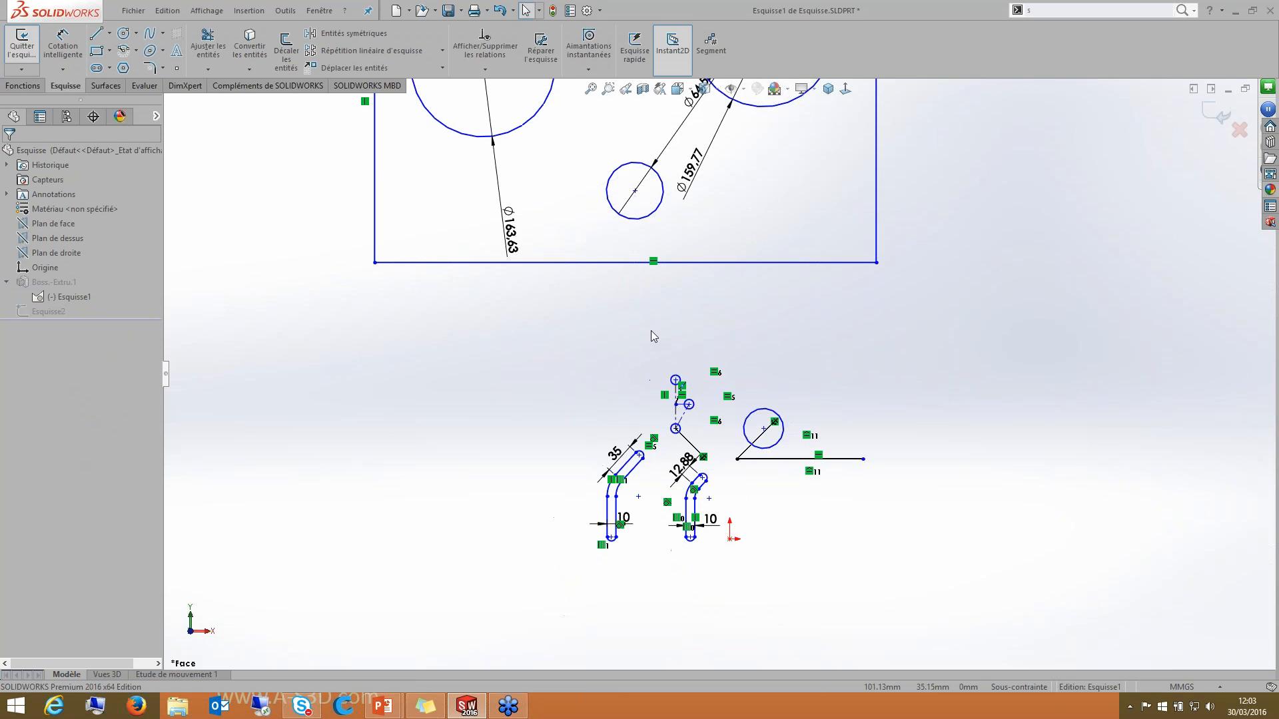
scroll(766, 430, down, 2)
Step: Delete the equal curve length relation between the standalone circle and the horizontal line, and shorten the line at its free end
click(666, 321)
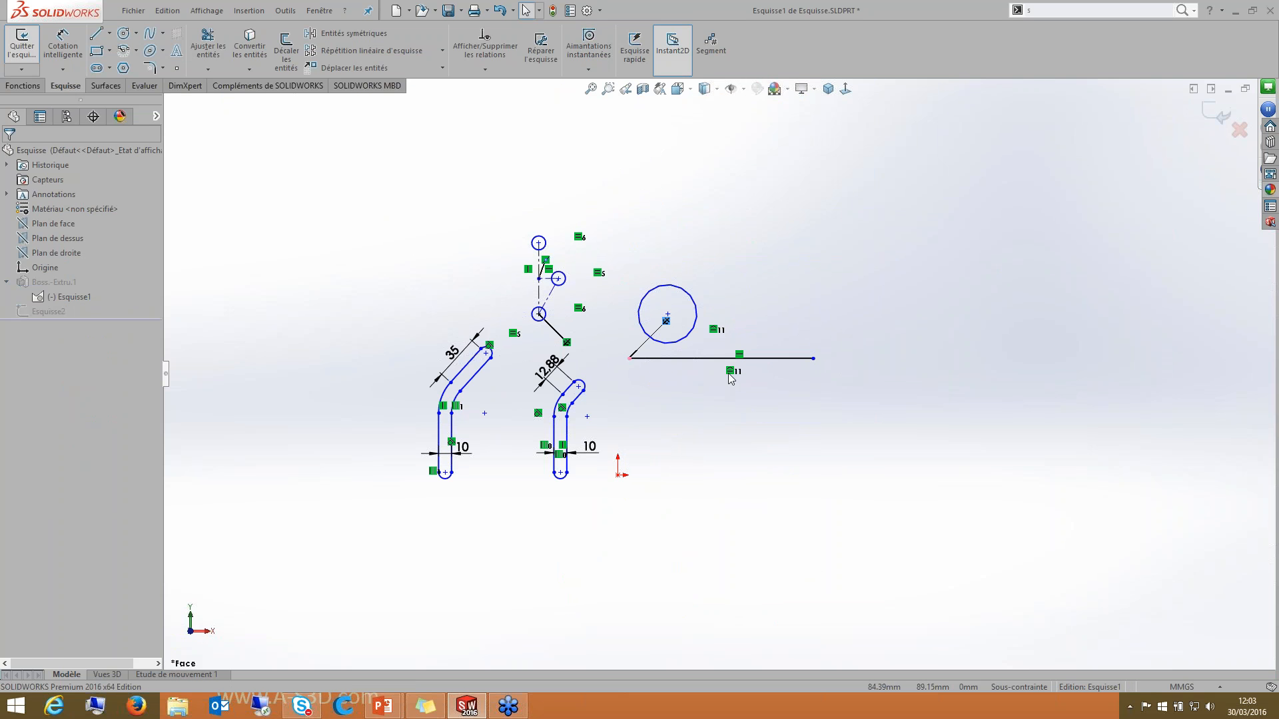
click(730, 372)
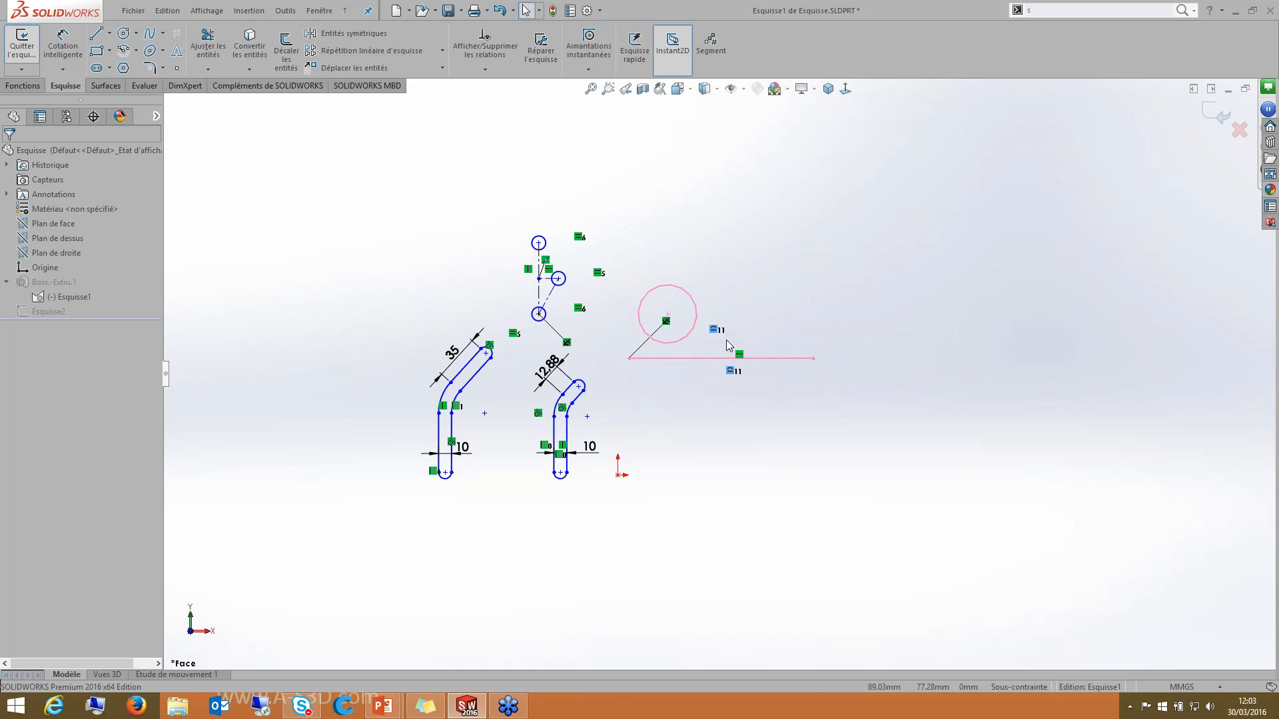
key(Delete)
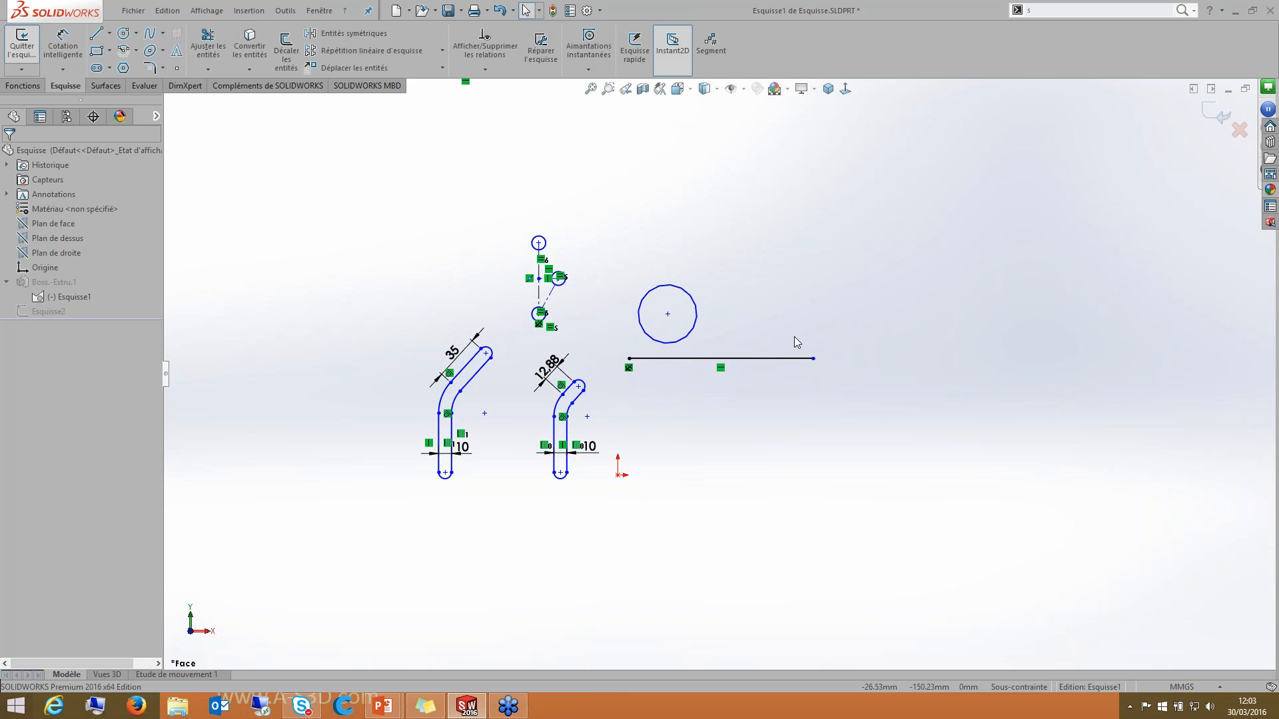
click(630, 358)
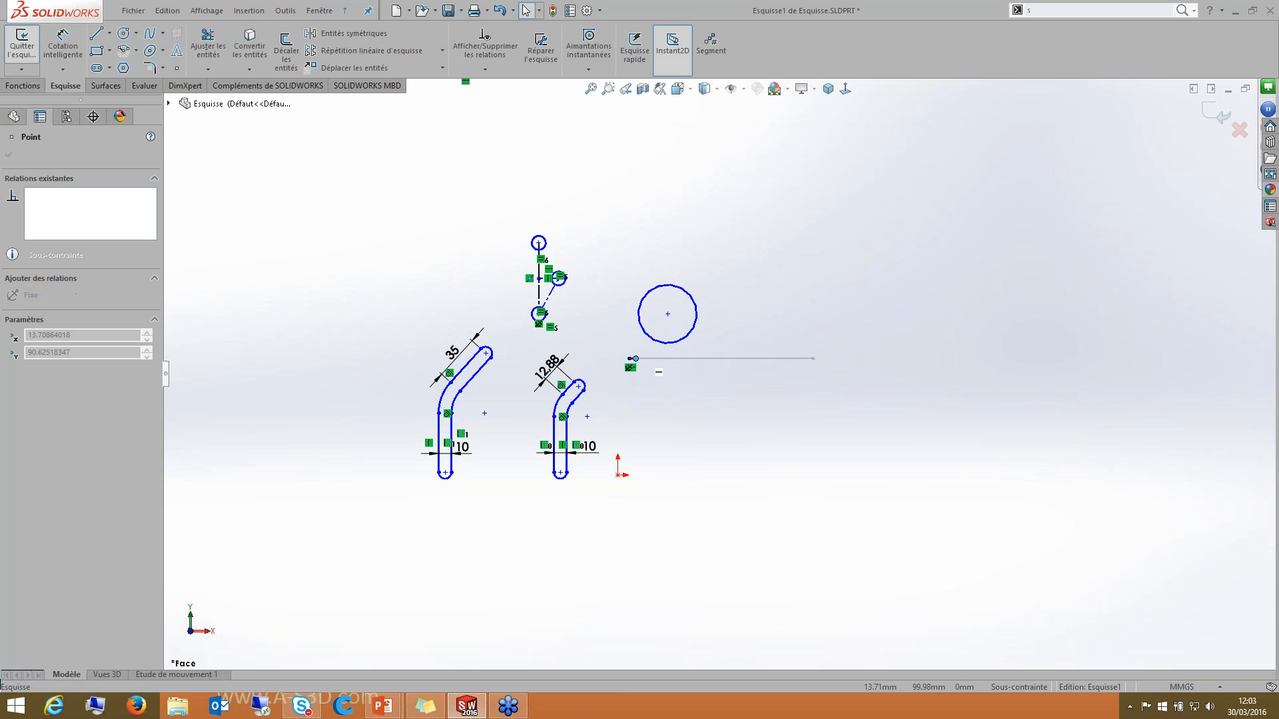
click(713, 440)
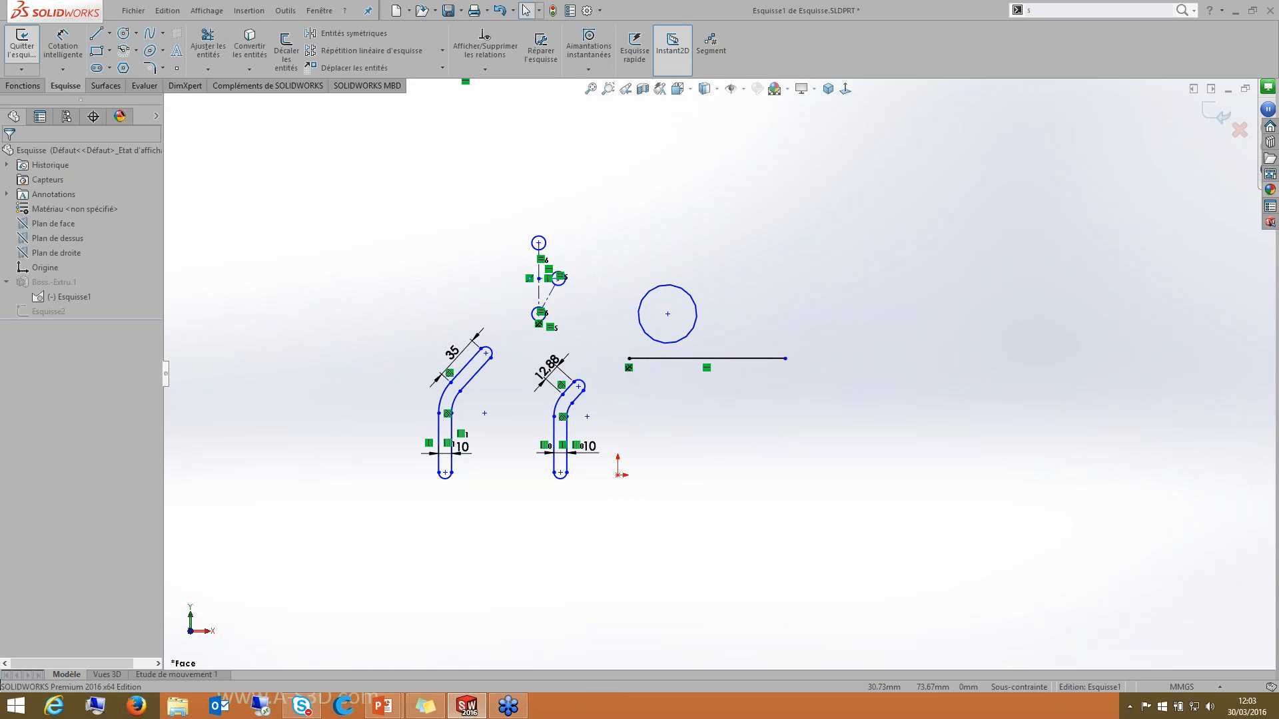
Step: Add an equal curve length relation between the circle and the horizontal line, and lengthen the line from its free end
scroll(647, 355, down, 3)
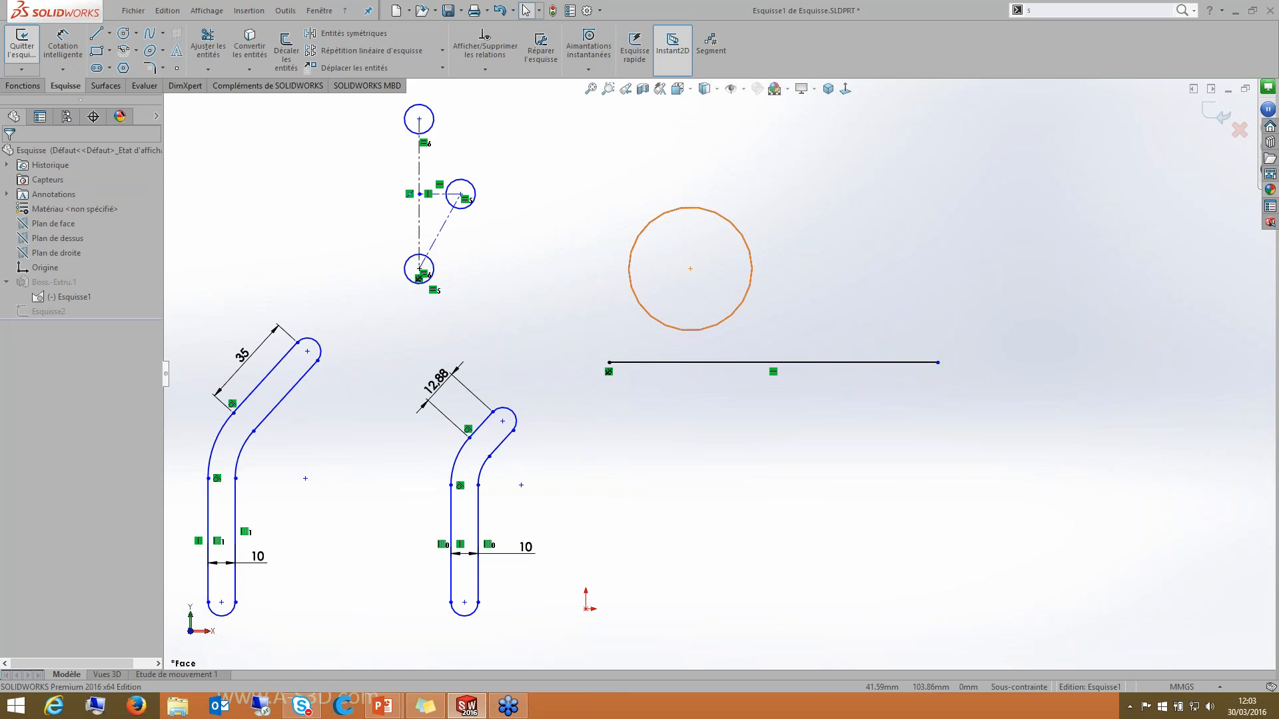
click(699, 329)
ctrl+click(703, 362)
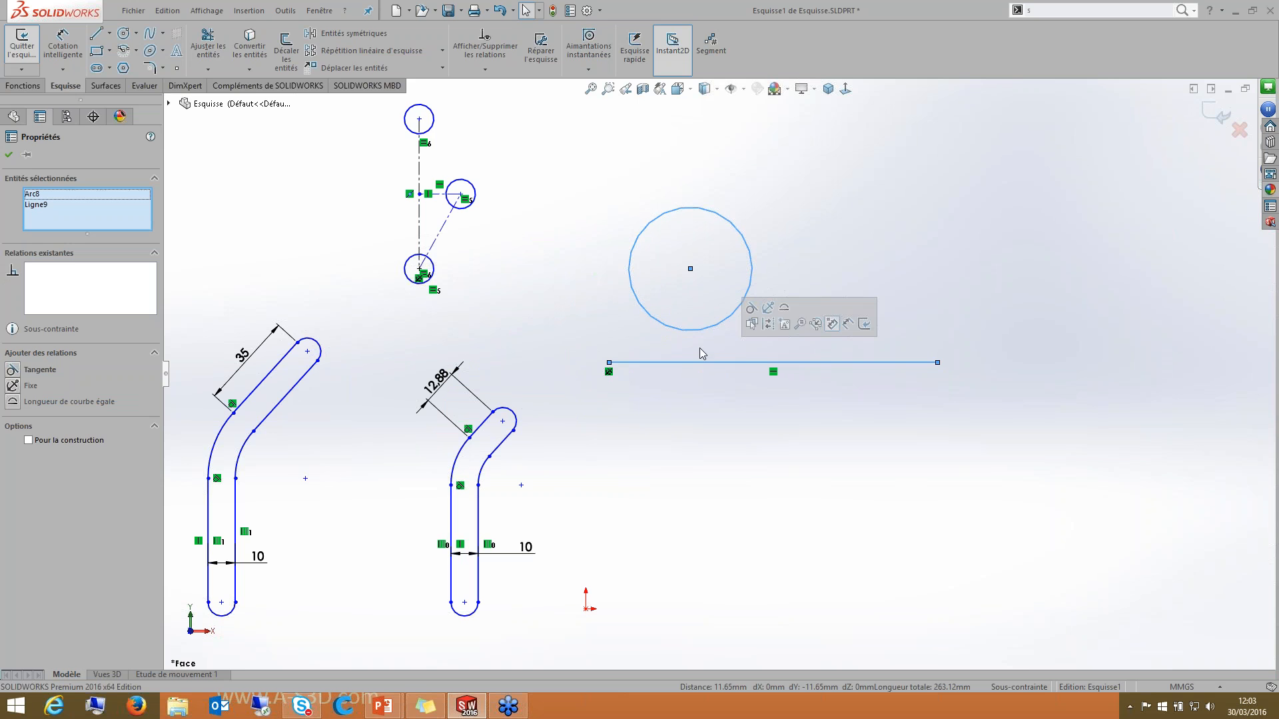
click(784, 311)
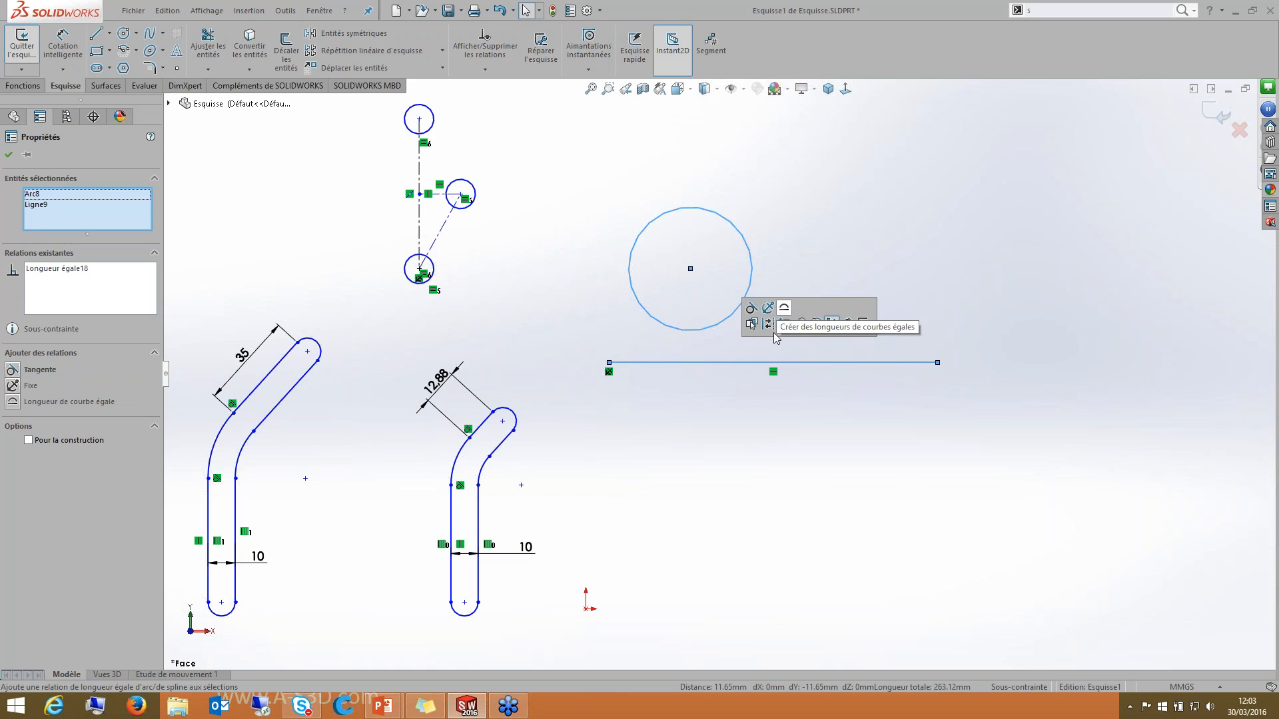
click(766, 403)
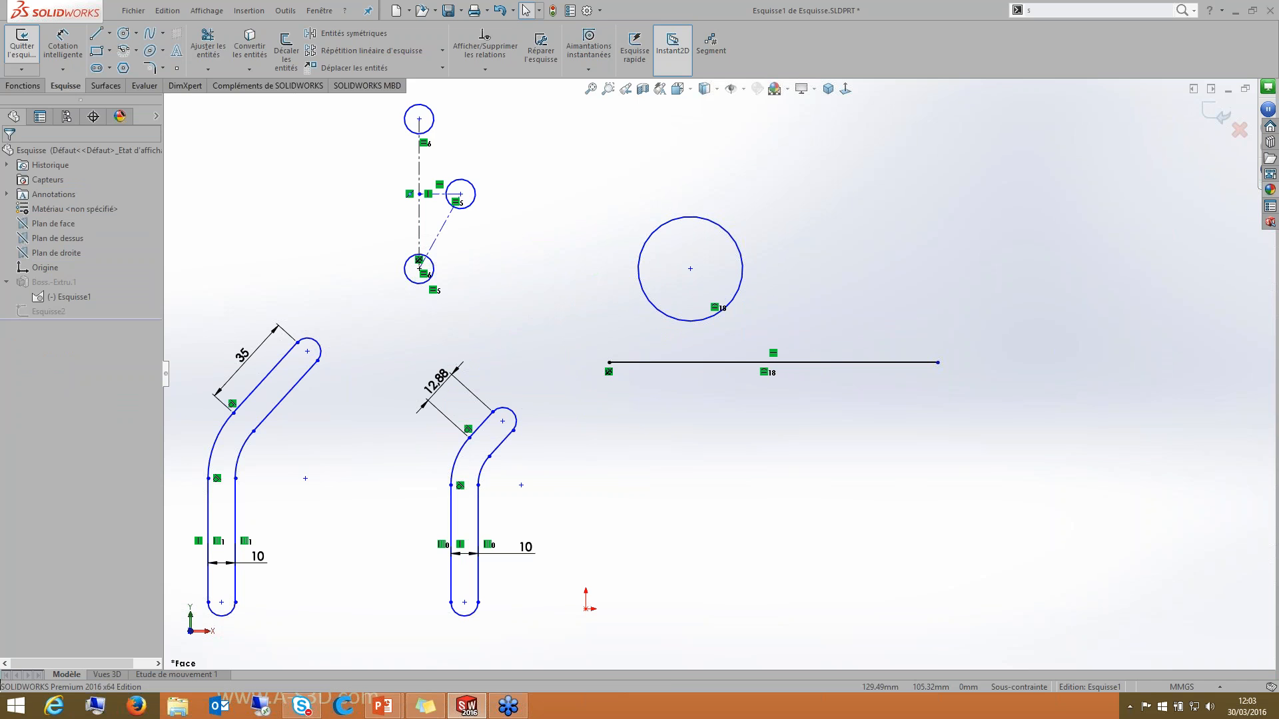
drag(937, 362, 976, 377)
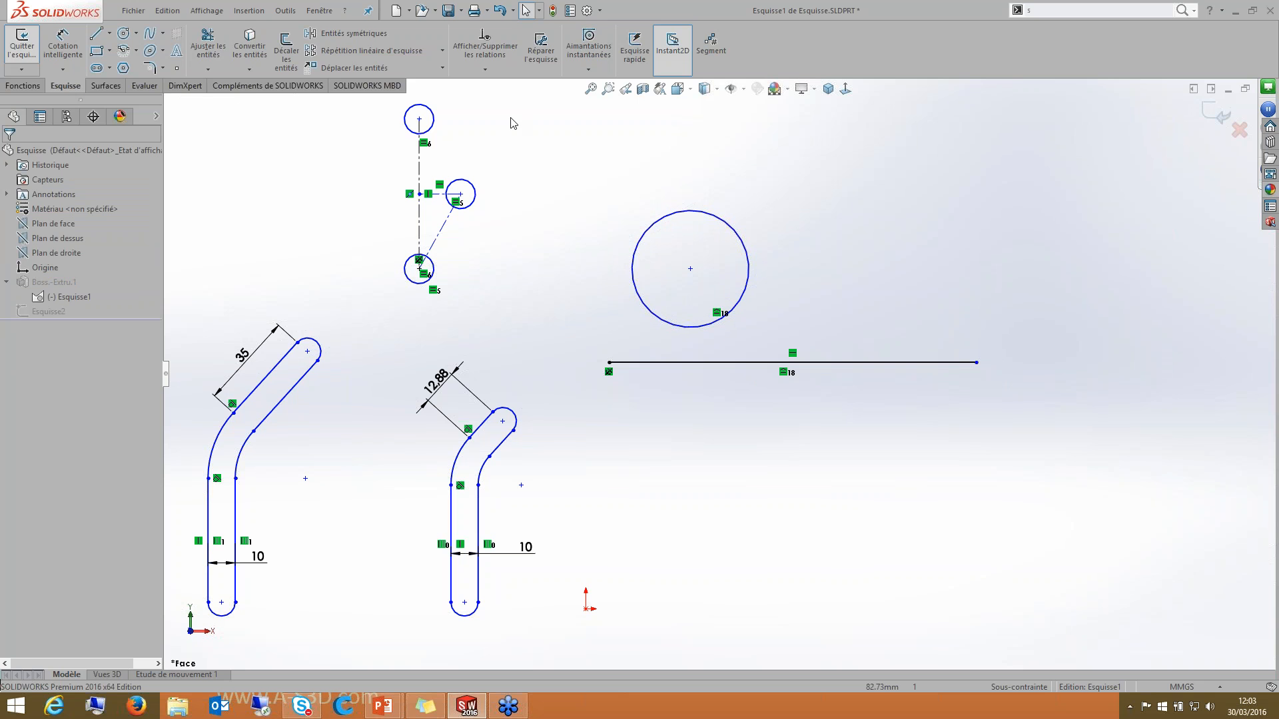
right_click(792, 282)
click(237, 161)
click(149, 53)
click(126, 35)
click(150, 51)
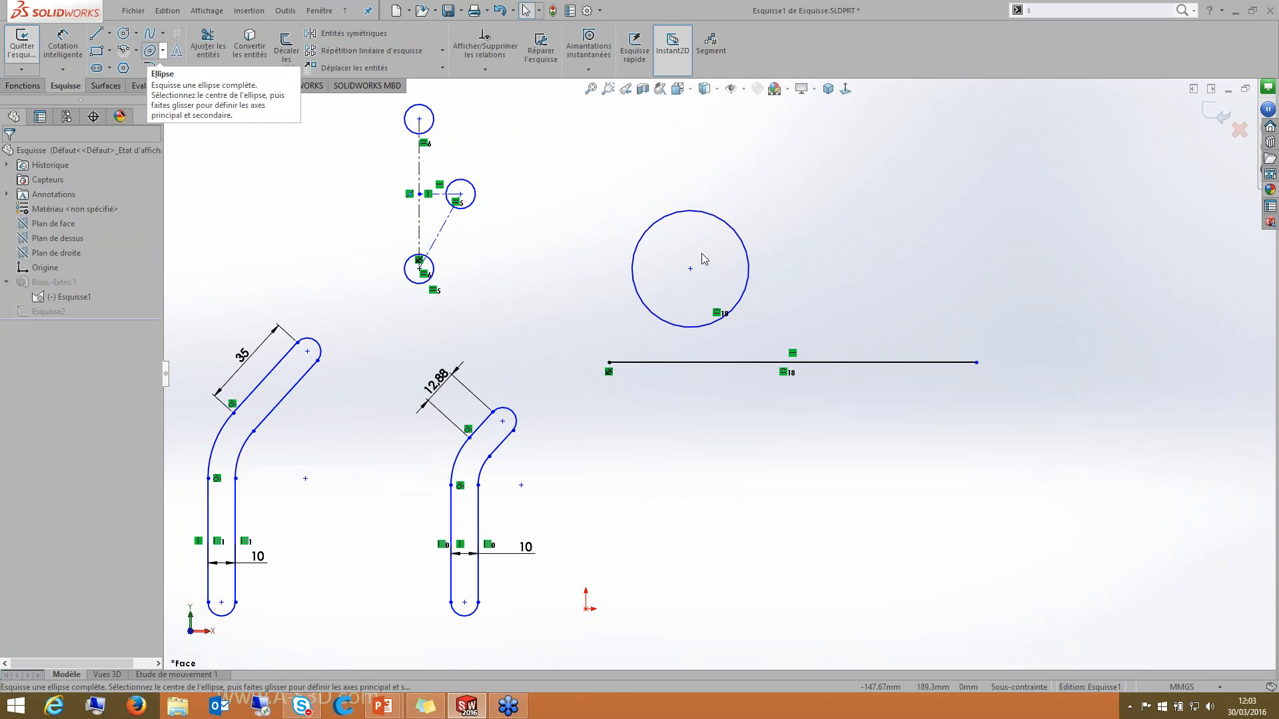
key(Escape)
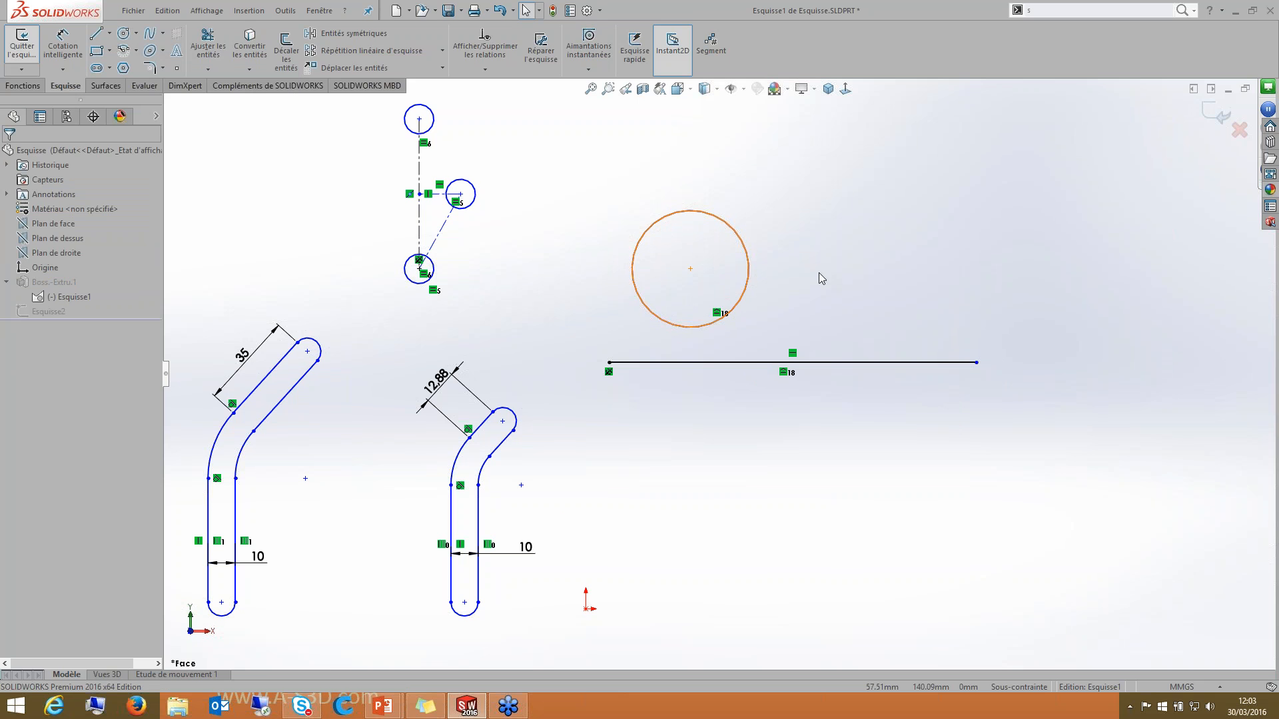
Step: Try to add a path length dimension to the standalone circle
scroll(718, 377, up, 3)
scroll(681, 321, down, 5)
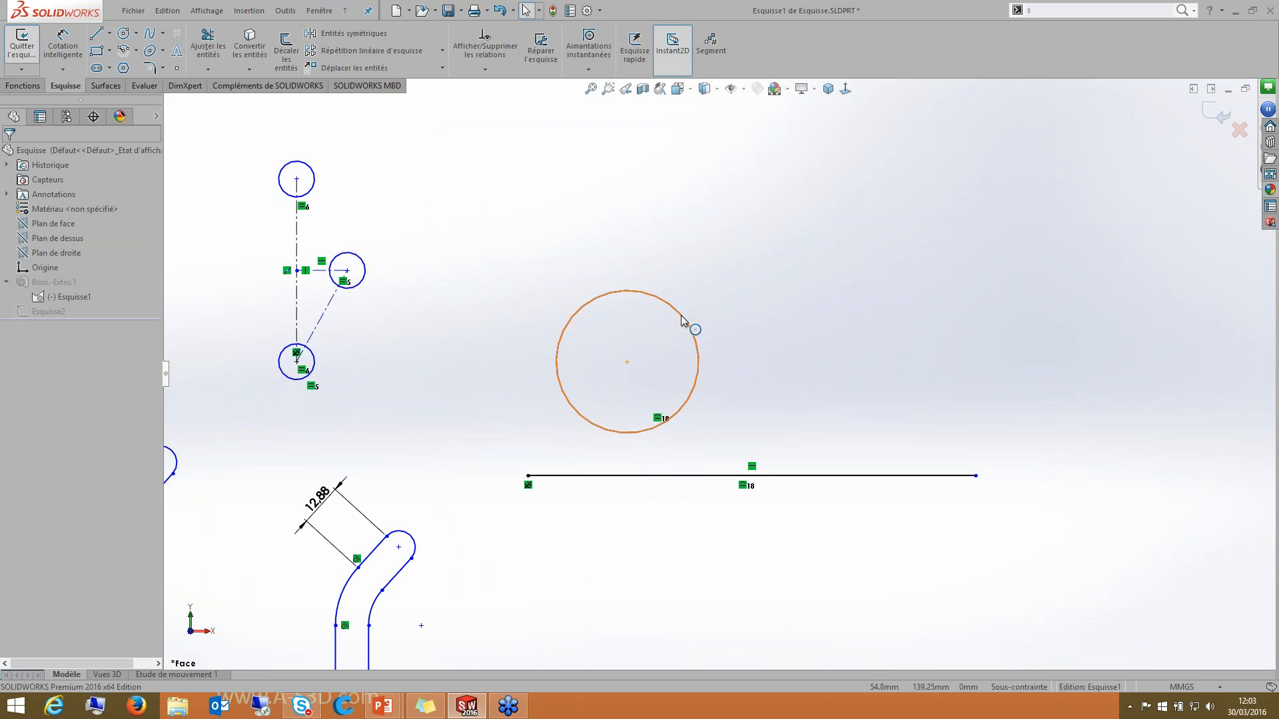
click(63, 69)
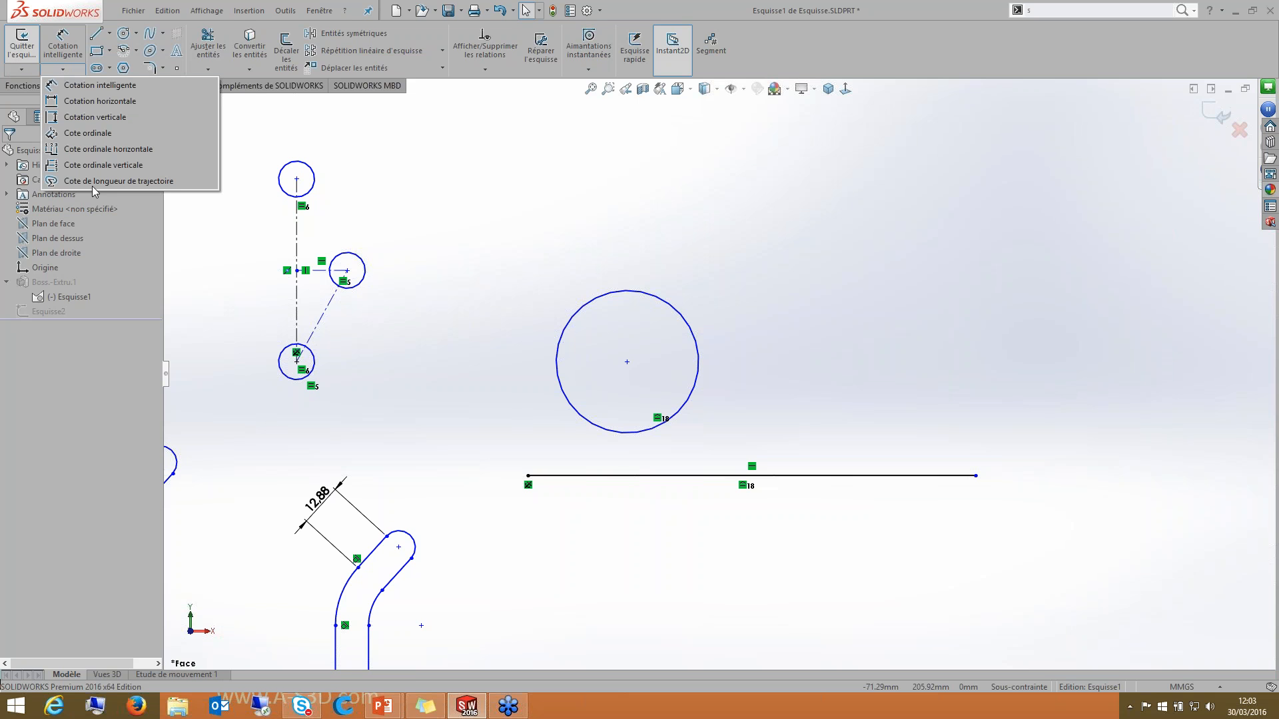
click(100, 181)
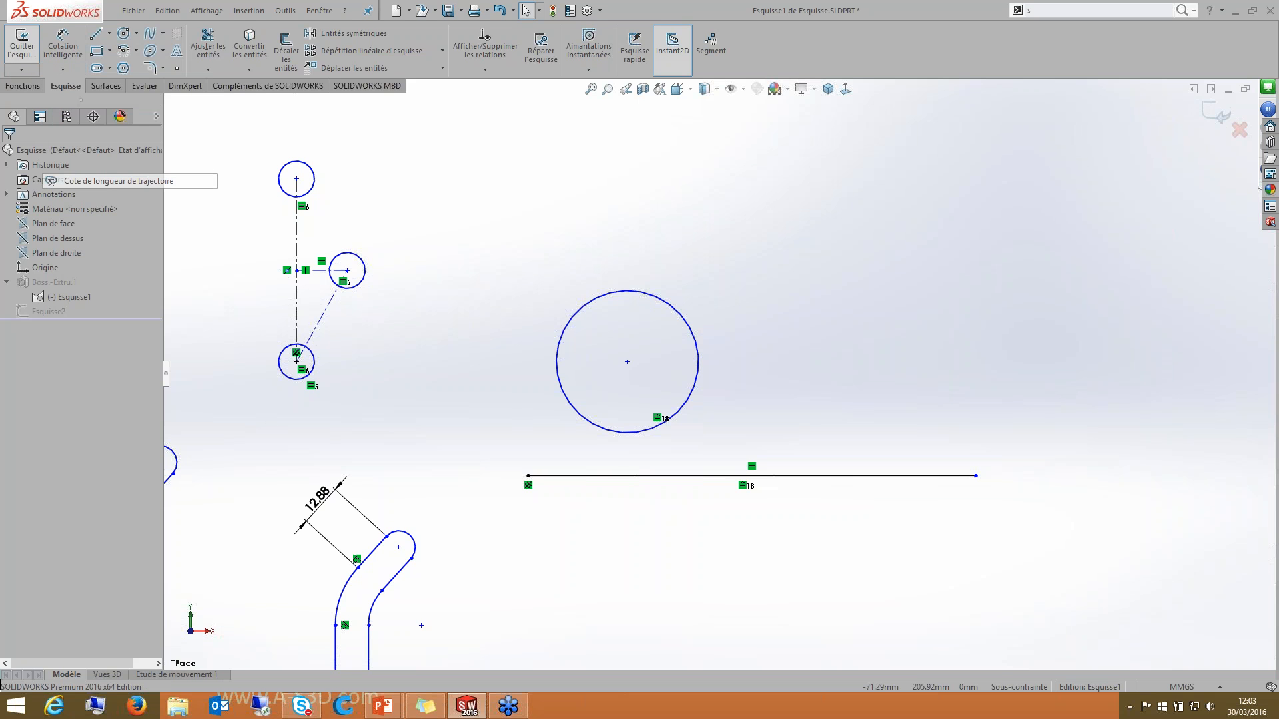
click(698, 353)
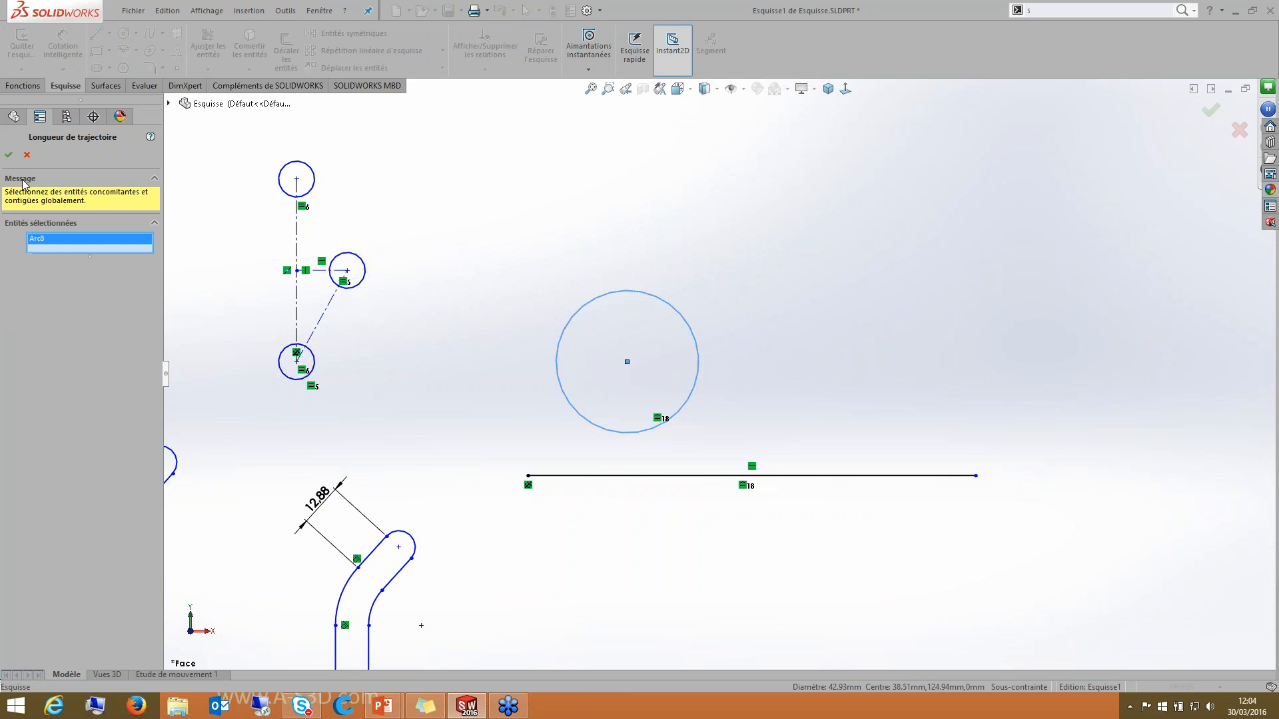
right_click(1016, 309)
click(721, 358)
key(Escape)
Step: Locate the Segment tool among the sketch tools, and enter "segment" in the command search
scroll(704, 345, up, 3)
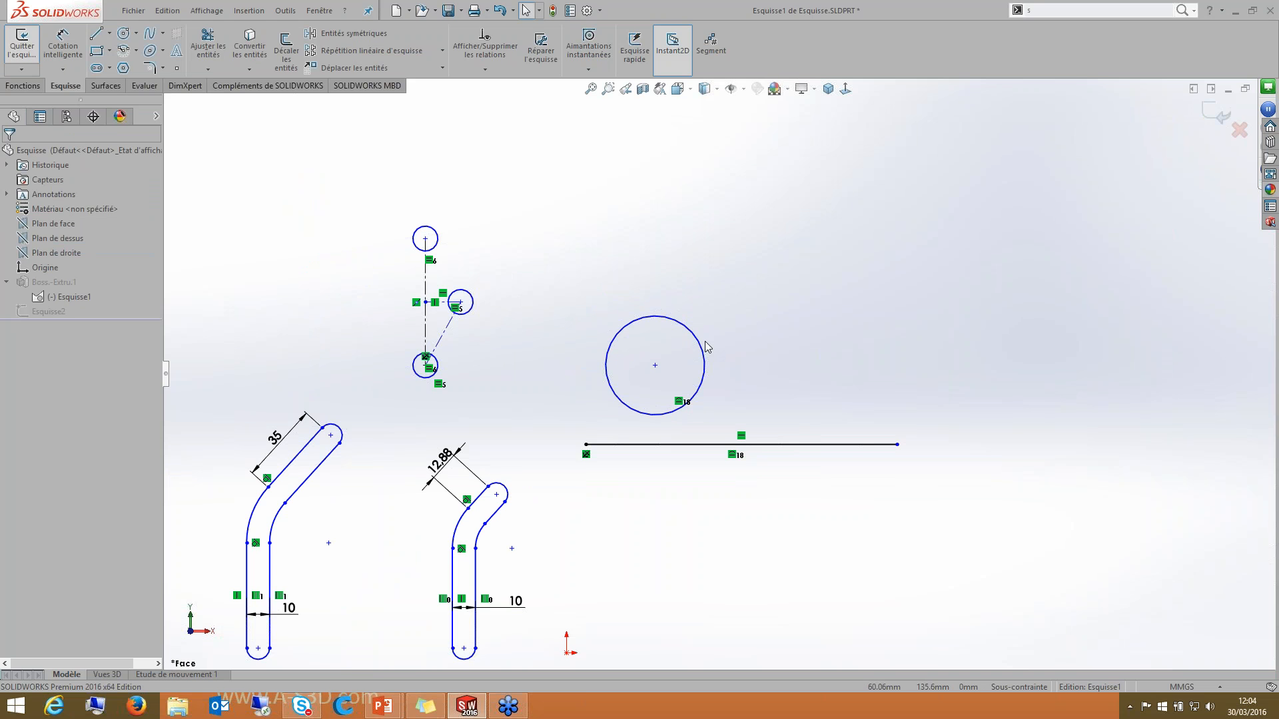
scroll(635, 313, down, 4)
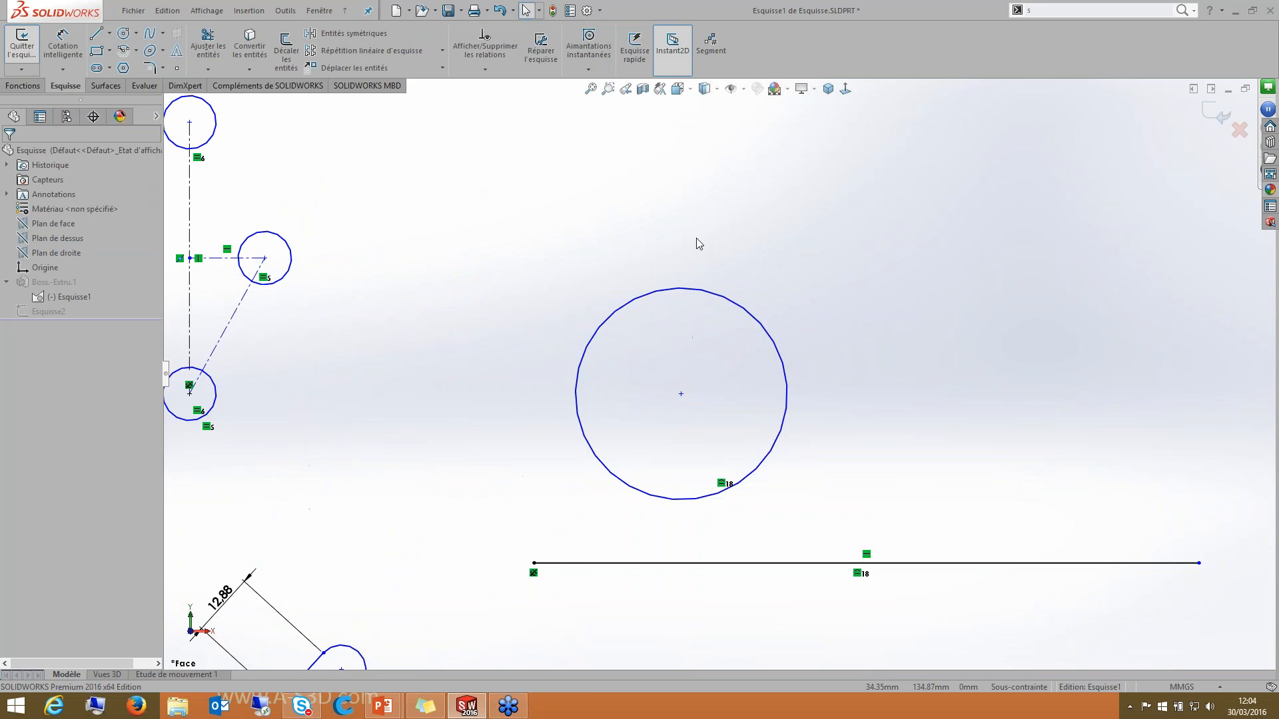
scroll(697, 238, up, 10)
scroll(706, 58, down, 3)
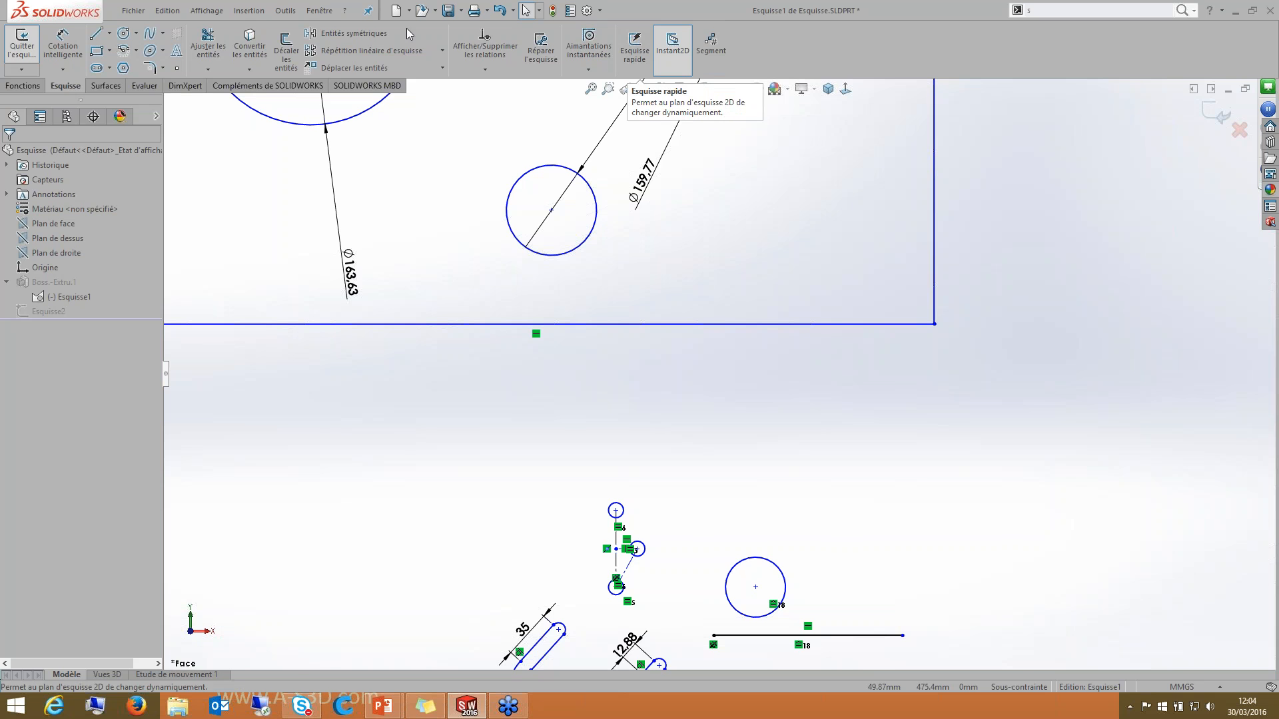
click(285, 10)
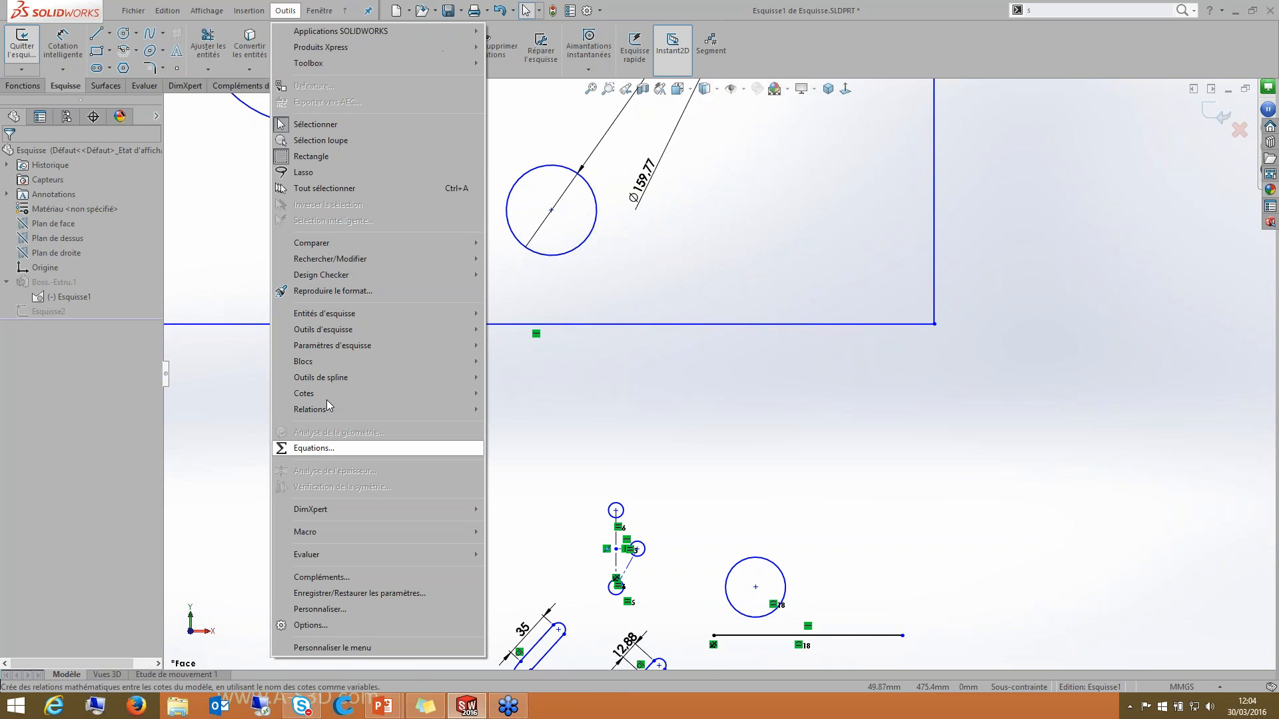
mouse_move(342, 332)
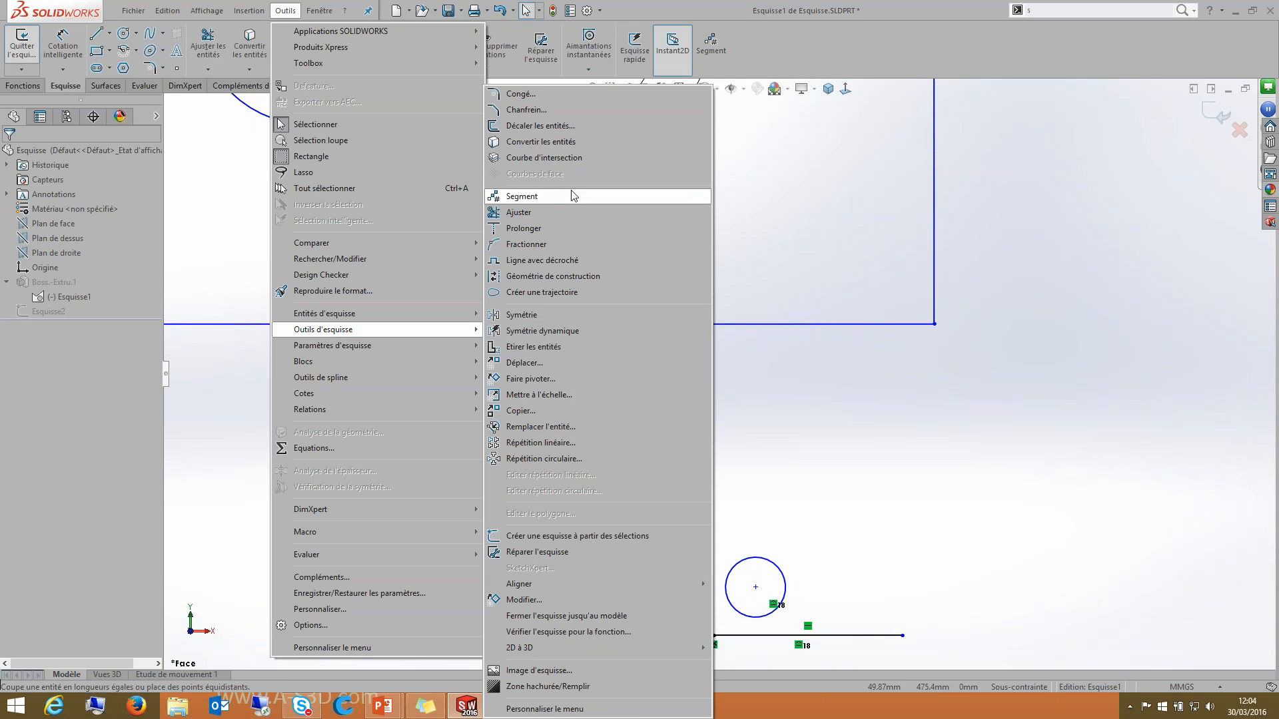
click(1063, 8)
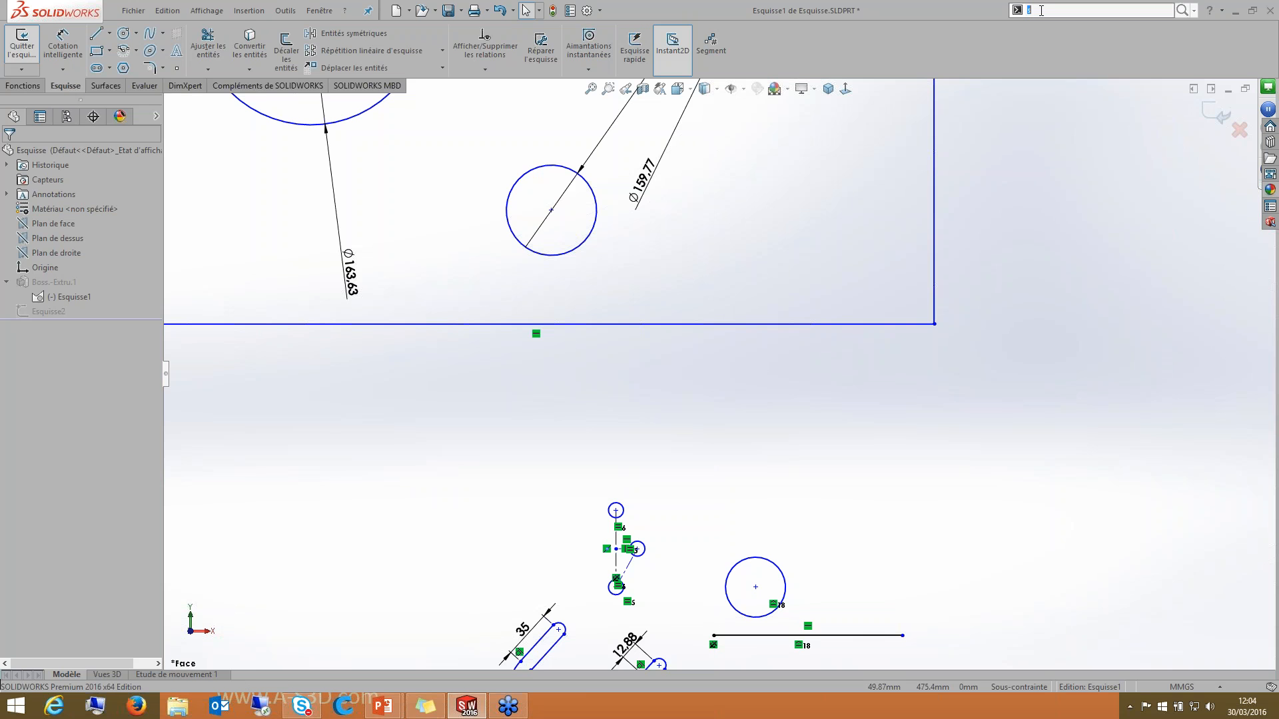
text(segment)
scroll(694, 309, up, 2)
scroll(694, 309, down, 5)
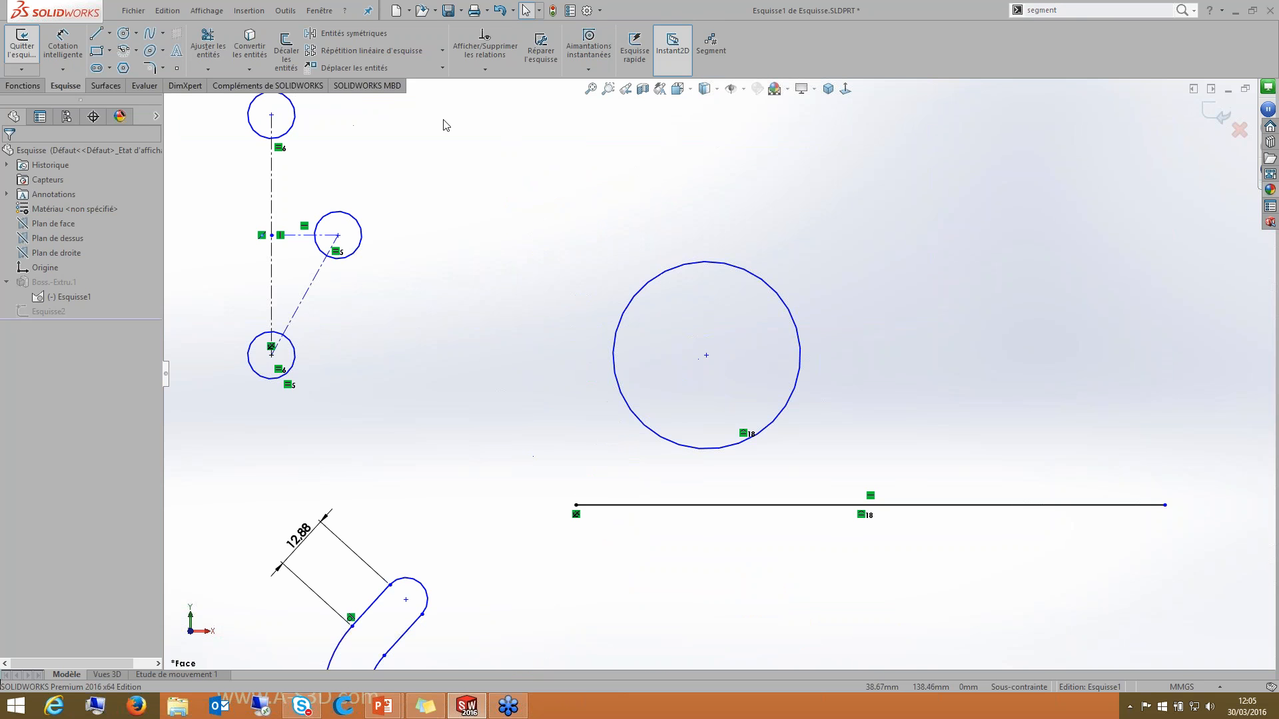
click(319, 10)
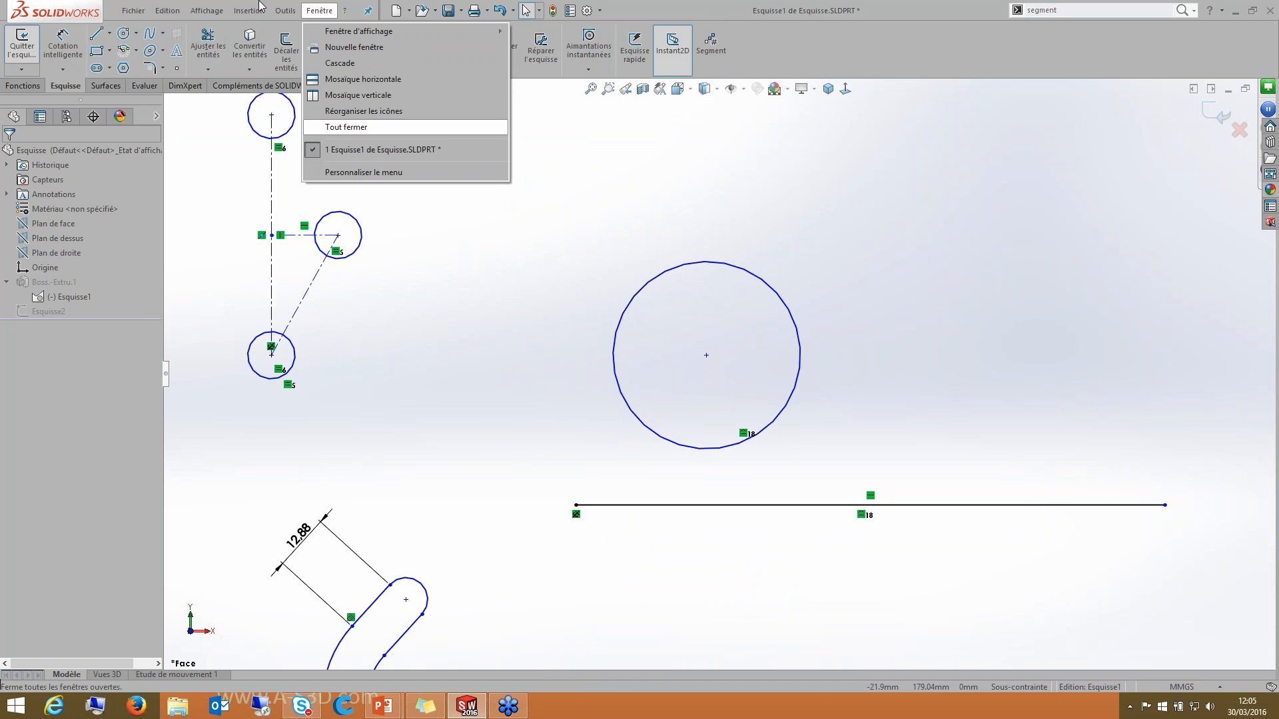
click(133, 10)
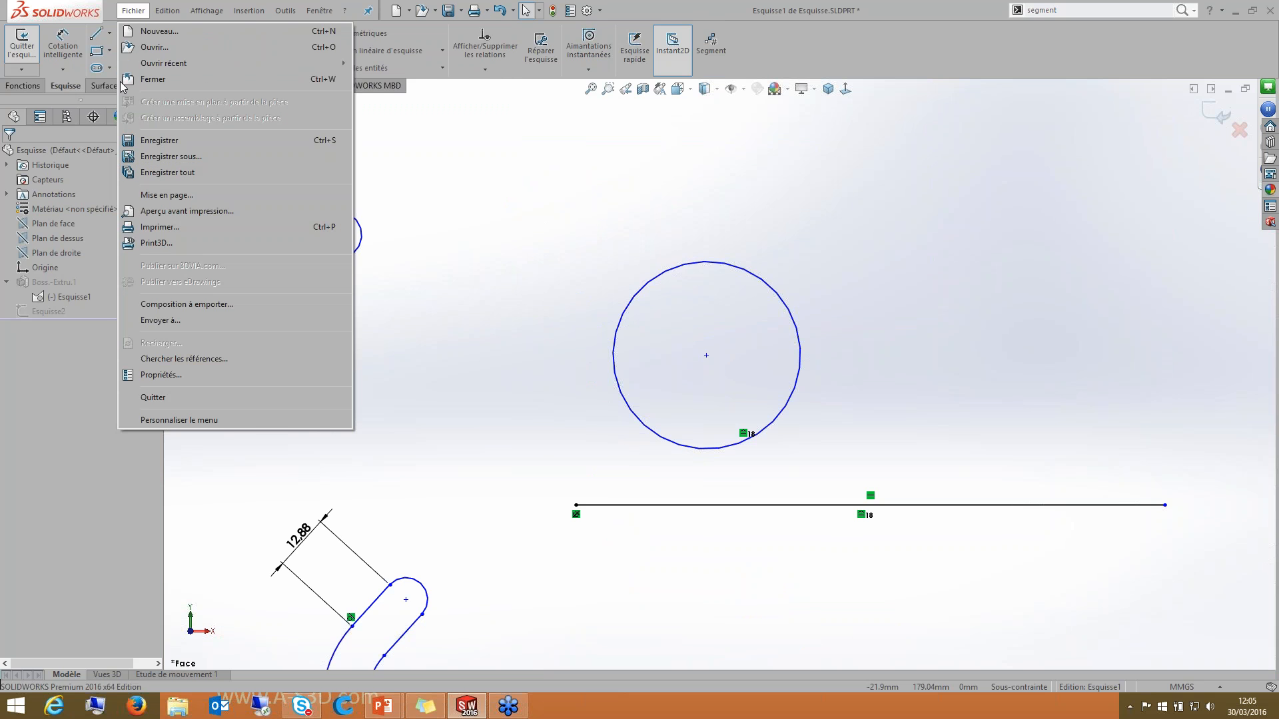
Step: Switch to the Valve assembly and open its Hydraulic Cylinder component as a separate part
mouse_move(169, 64)
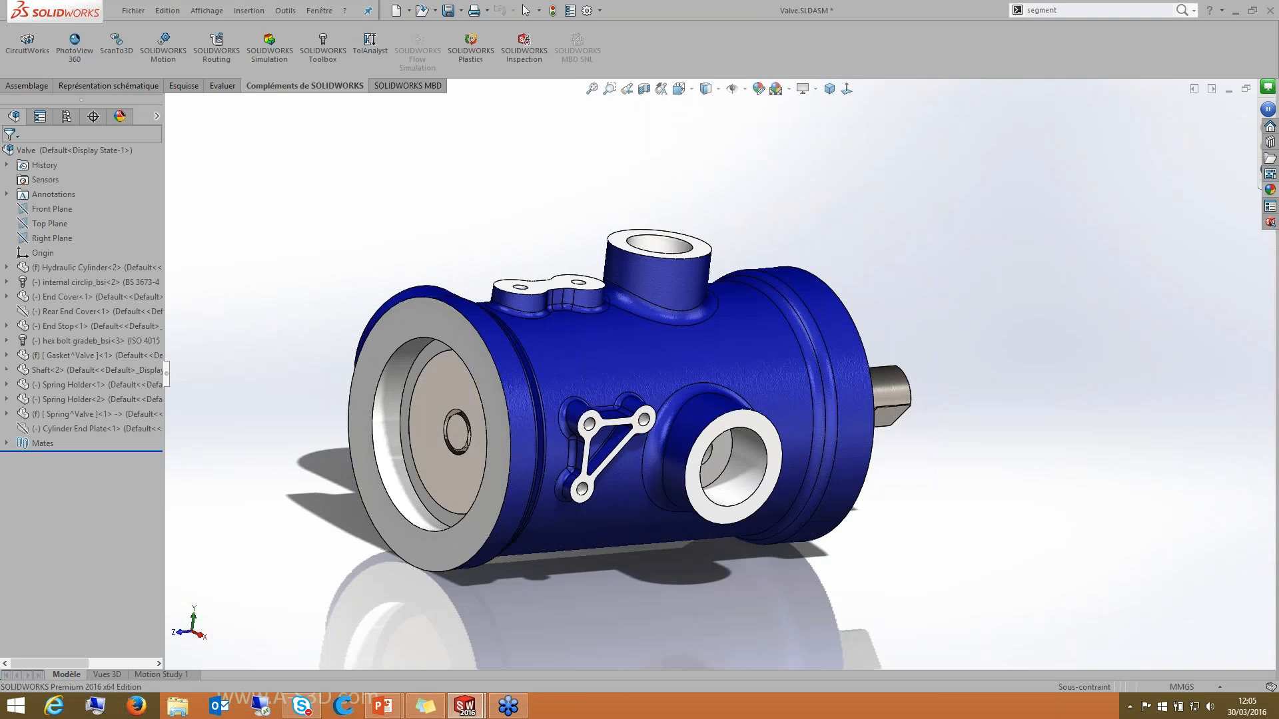
right_click(446, 320)
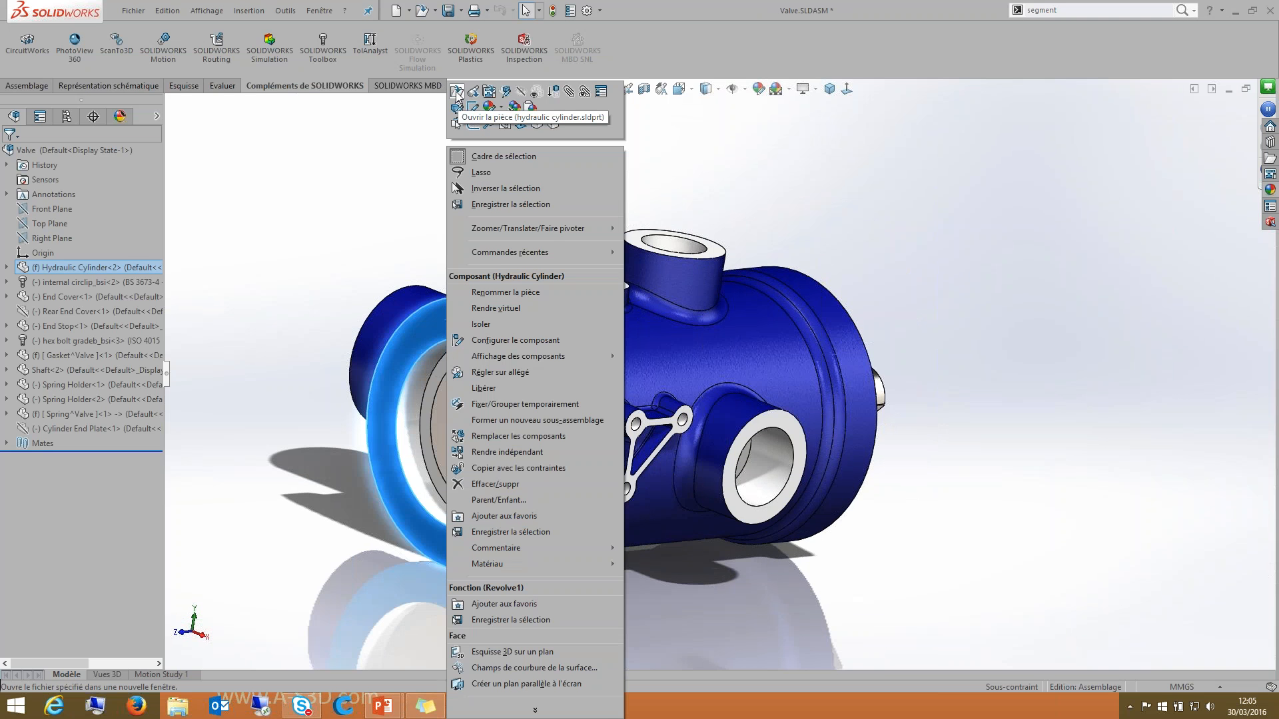
click(457, 92)
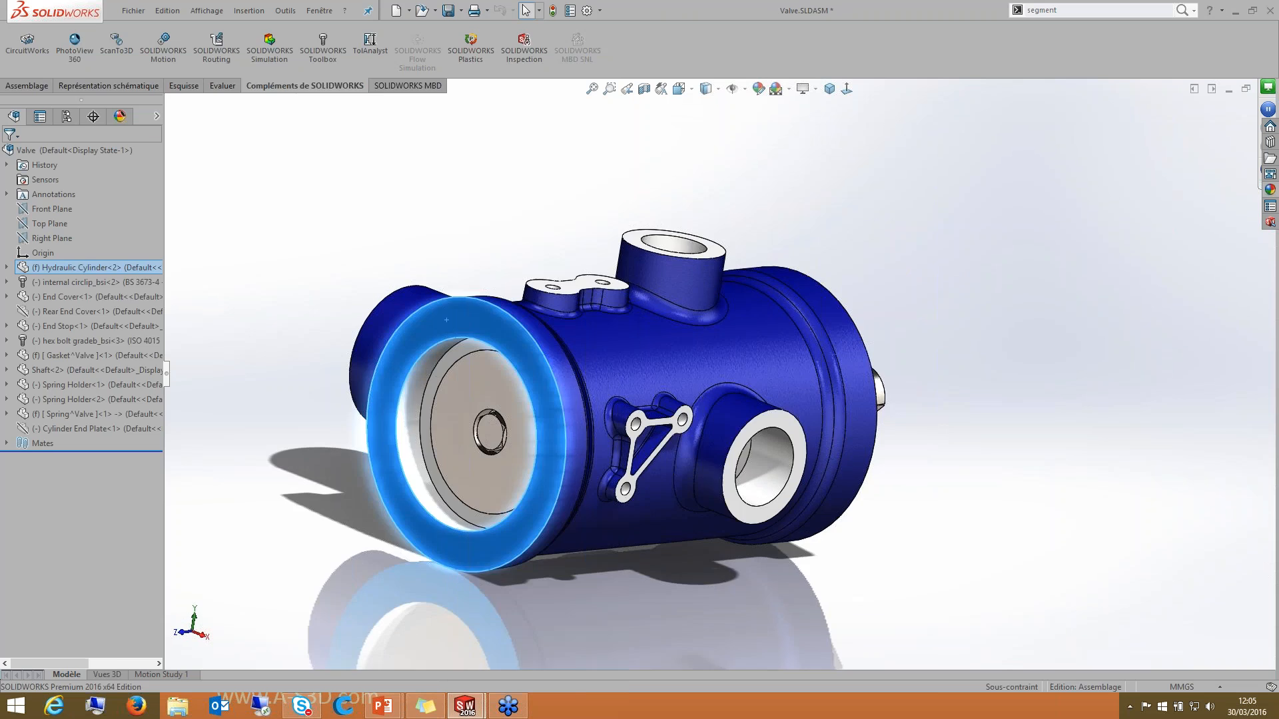
scroll(718, 382, up, 2)
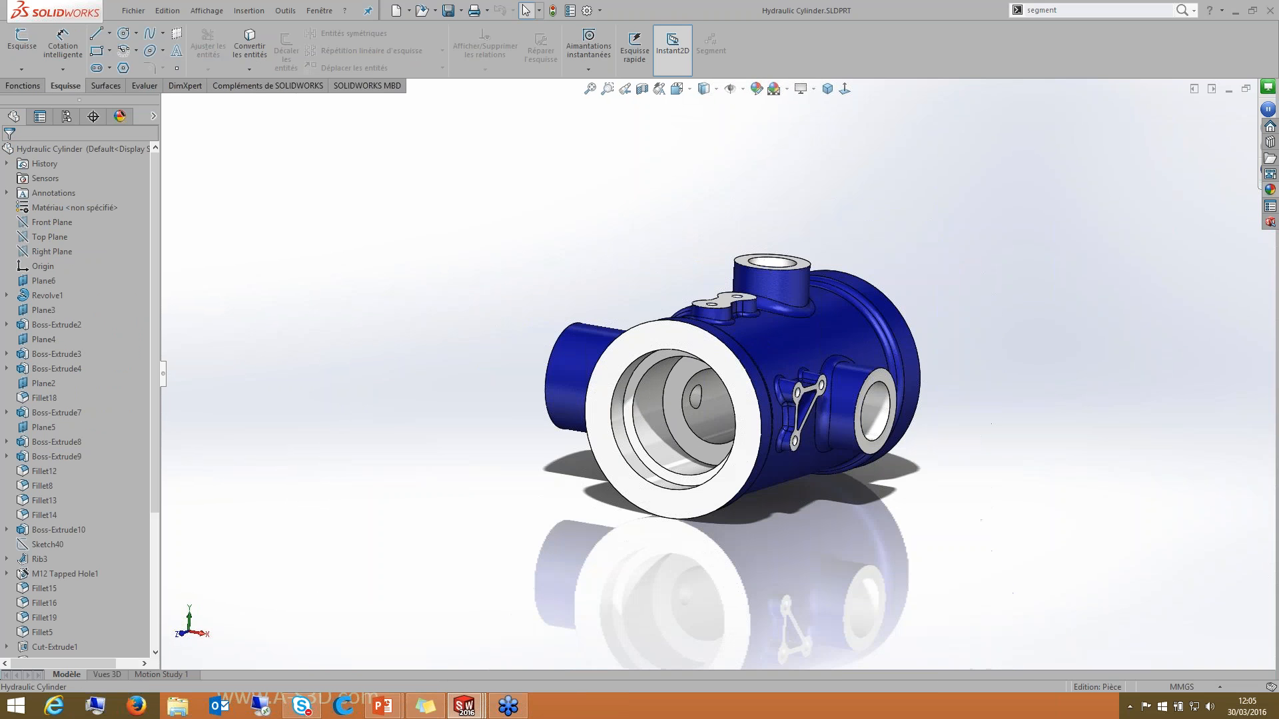
middle_drag(739, 400, 699, 393)
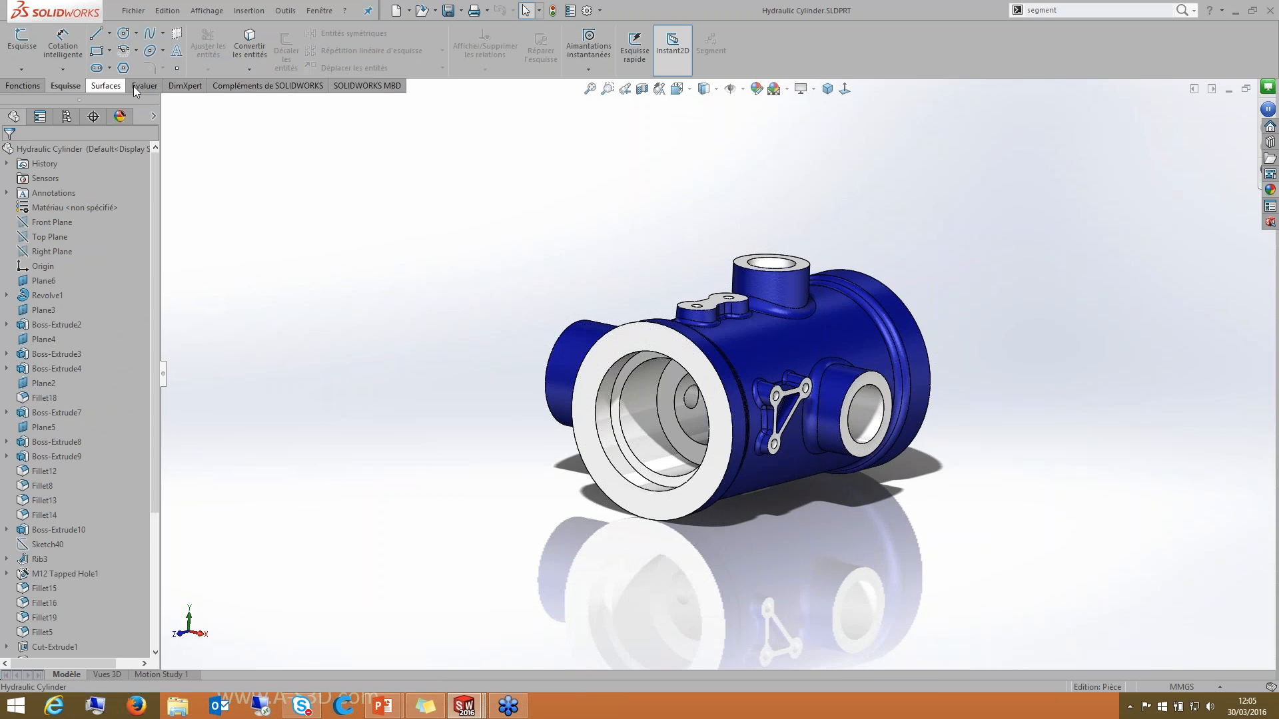
Step: Start the Hole Wizard with an ISO M8 blind tapped hole and select the cylinder's annular front face for positioning
click(42, 86)
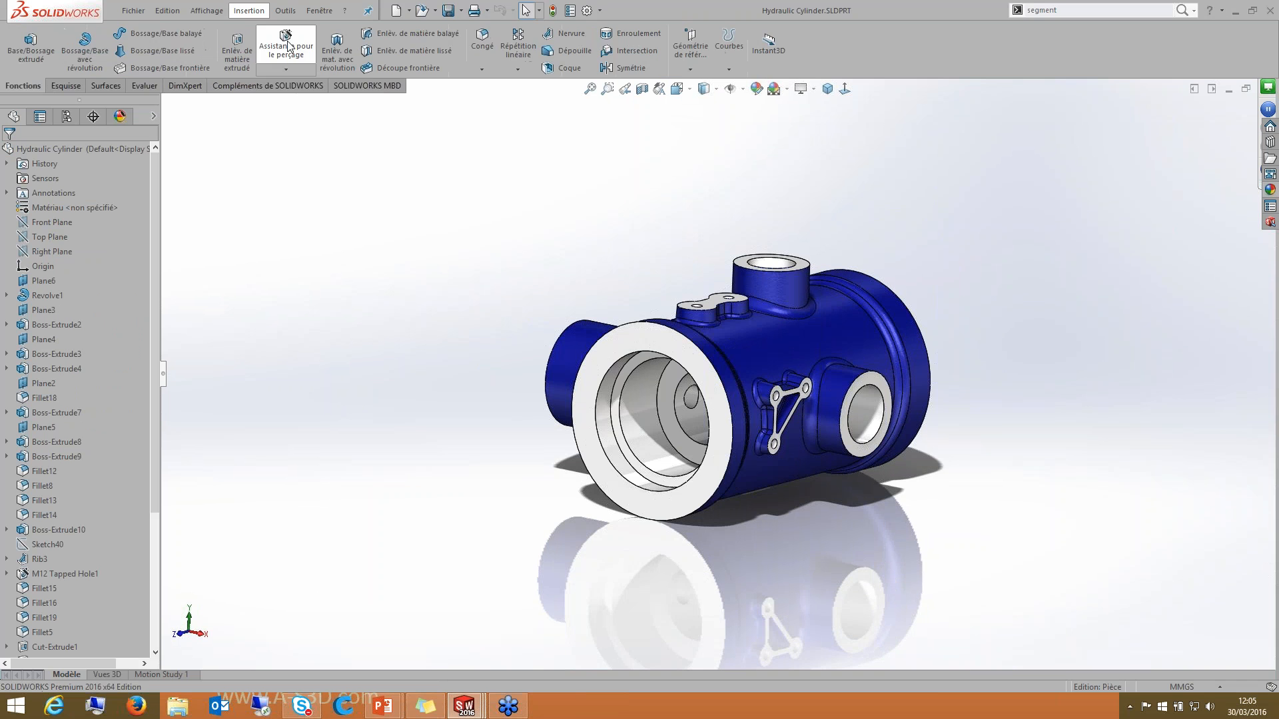
click(286, 42)
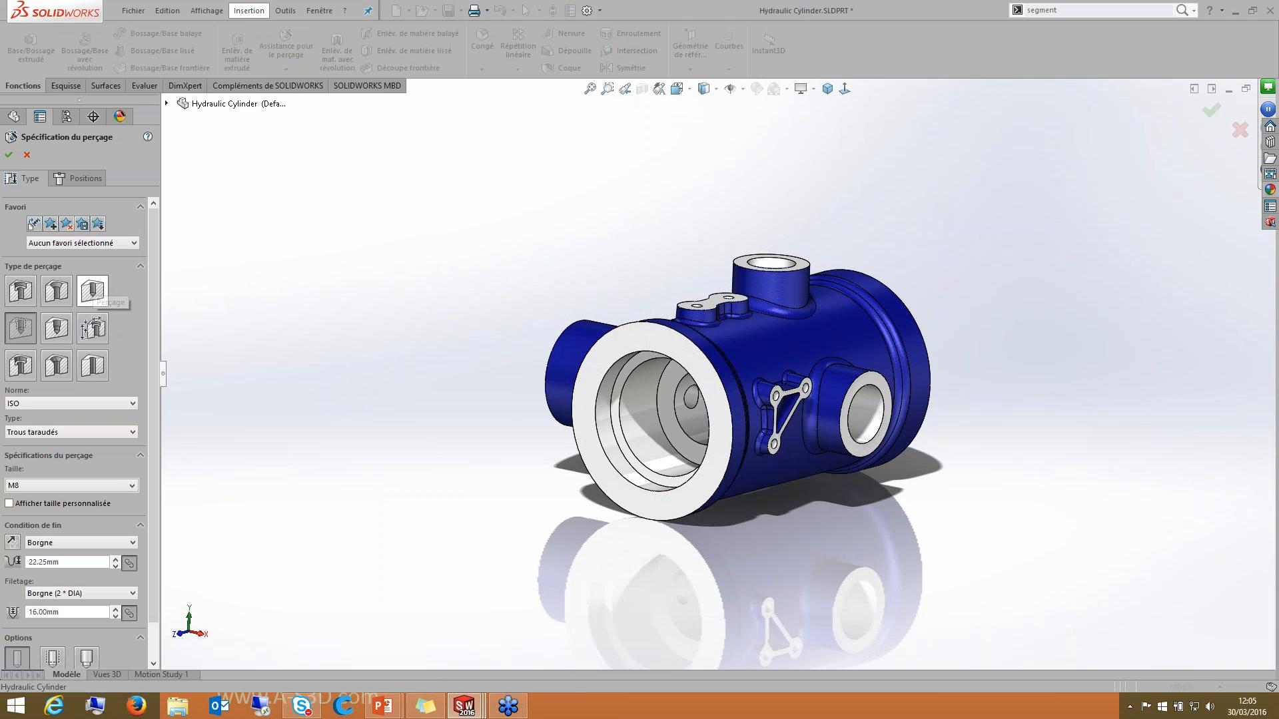
click(645, 339)
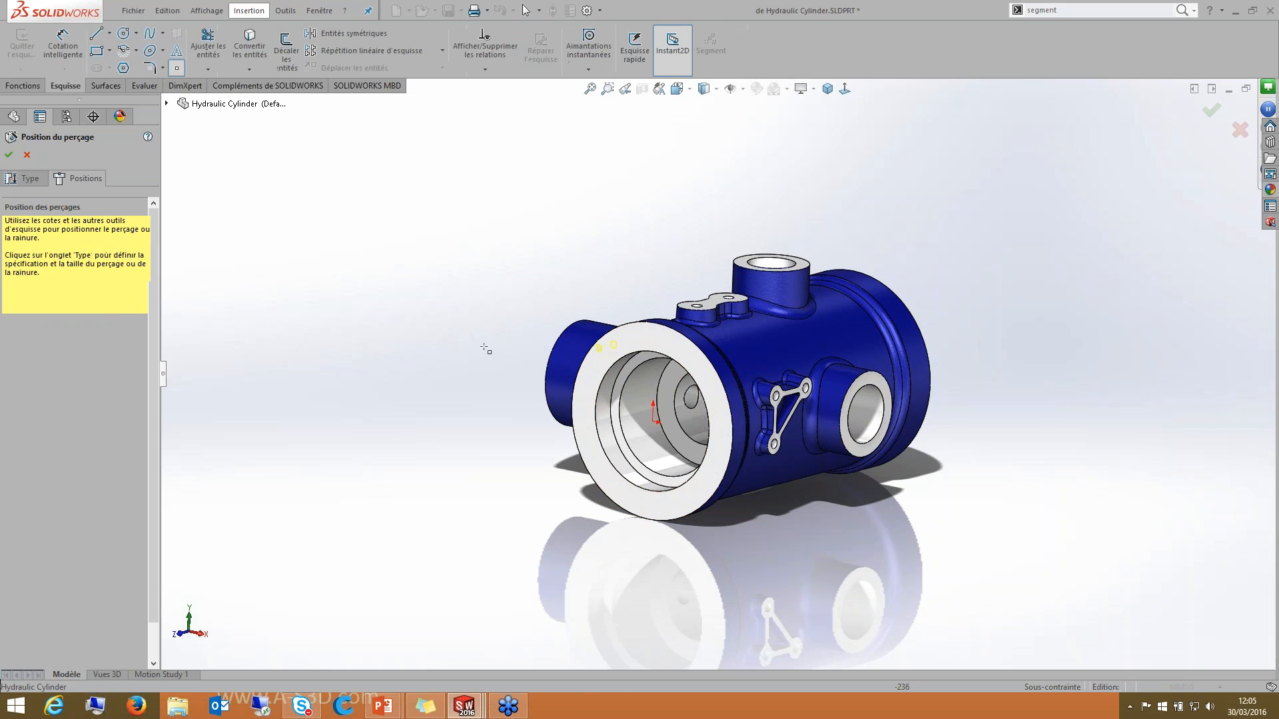
Step: Sketch a construction circle about 164 mm in diameter, centred on the origin, on the annular front face
right_drag(446, 347, 493, 346)
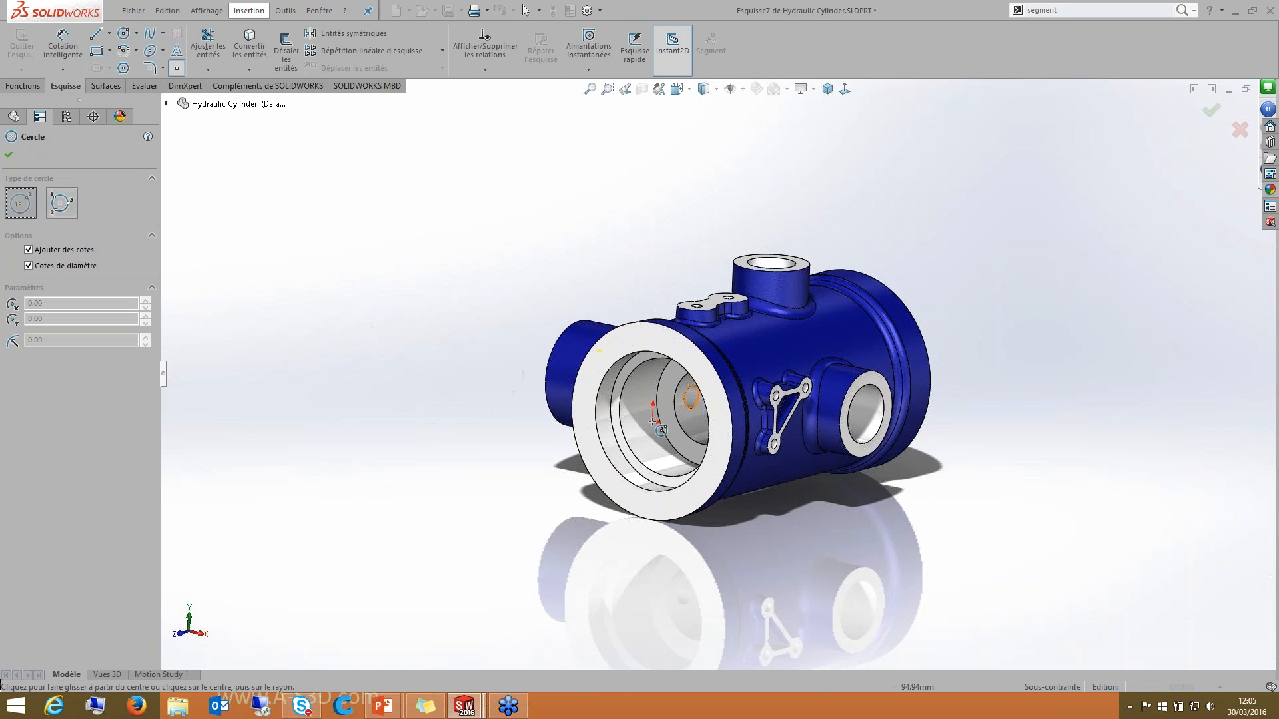
click(652, 421)
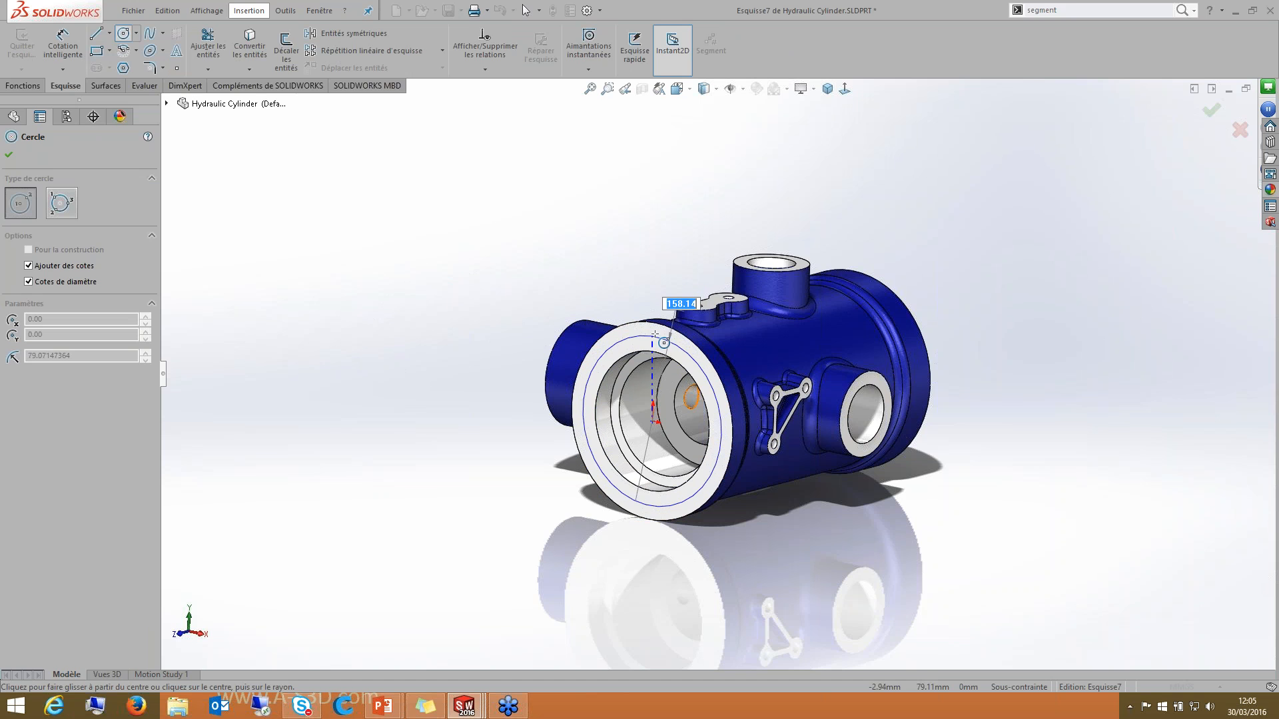
click(656, 333)
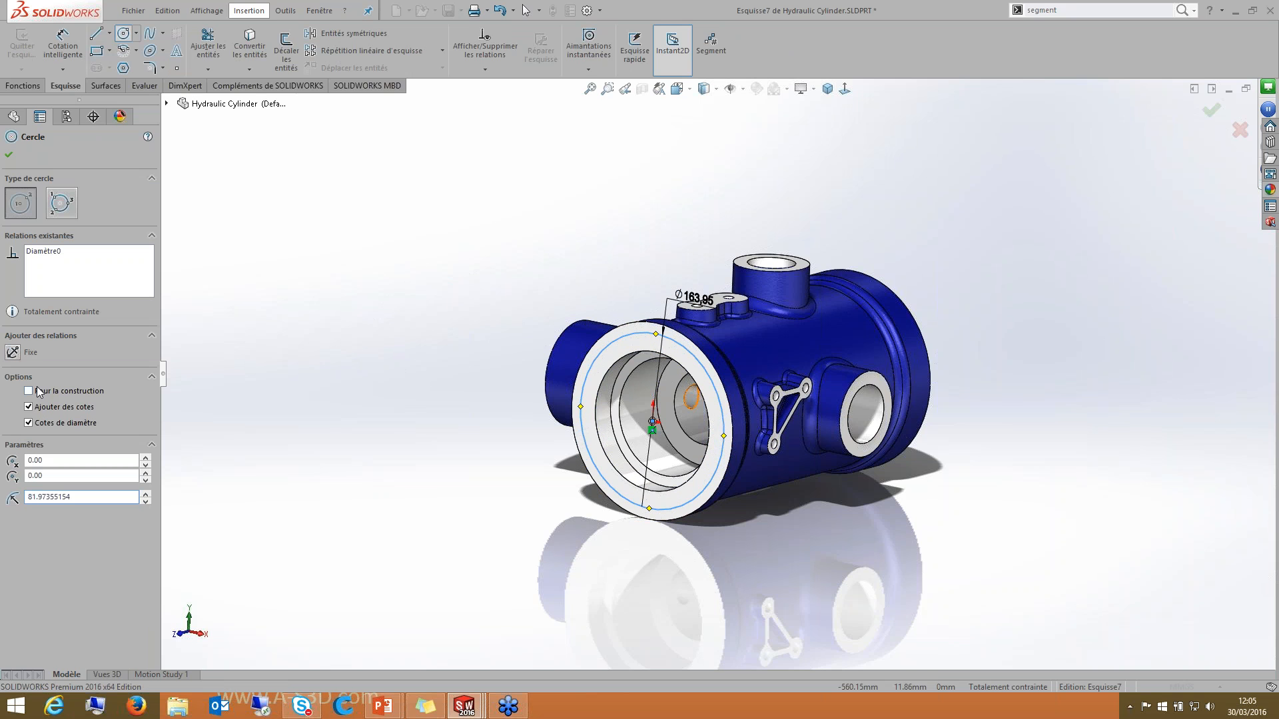
click(37, 391)
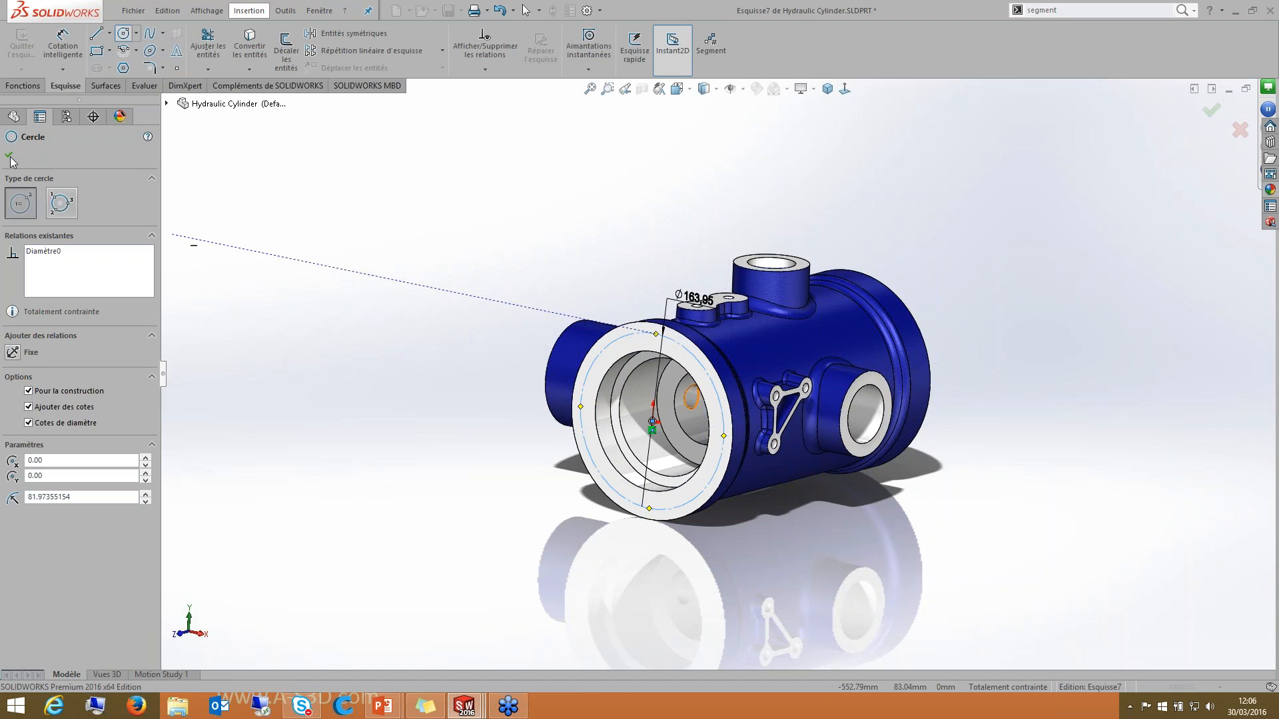
click(9, 156)
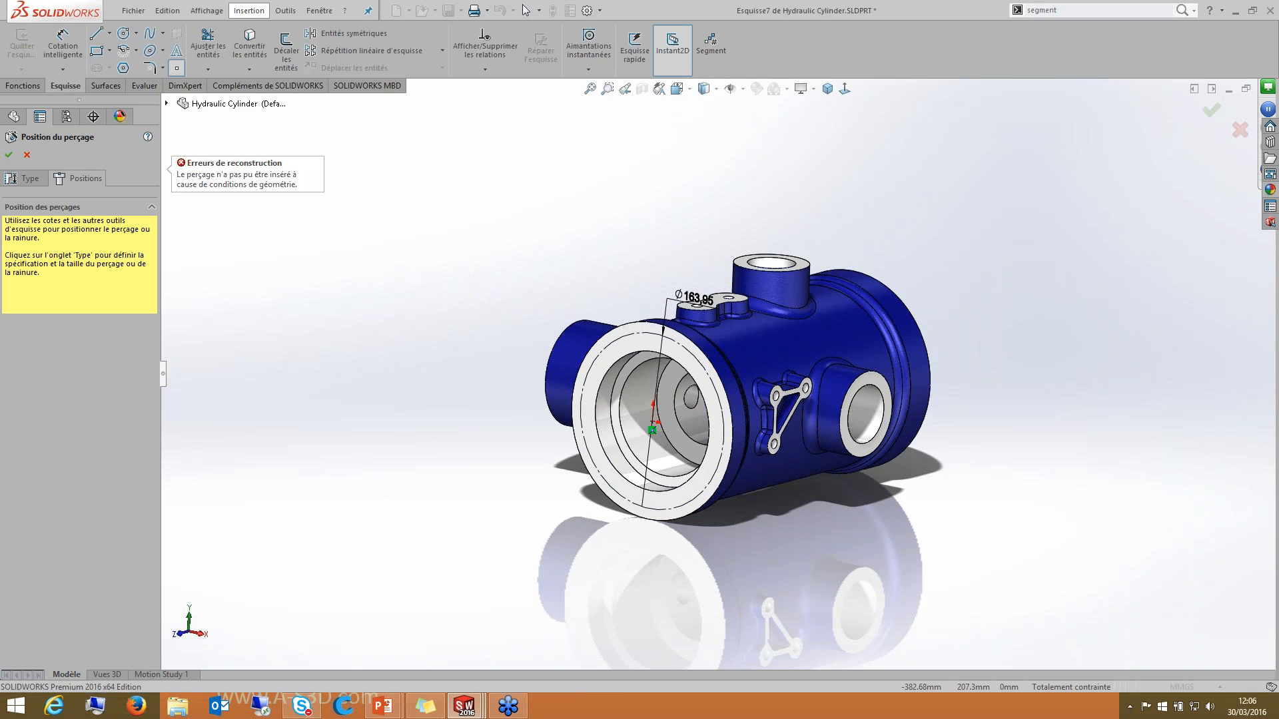
Step: Use the Segment tool to place five equally spaced sketch points on the construction circle as hole positions
scroll(720, 296, down, 3)
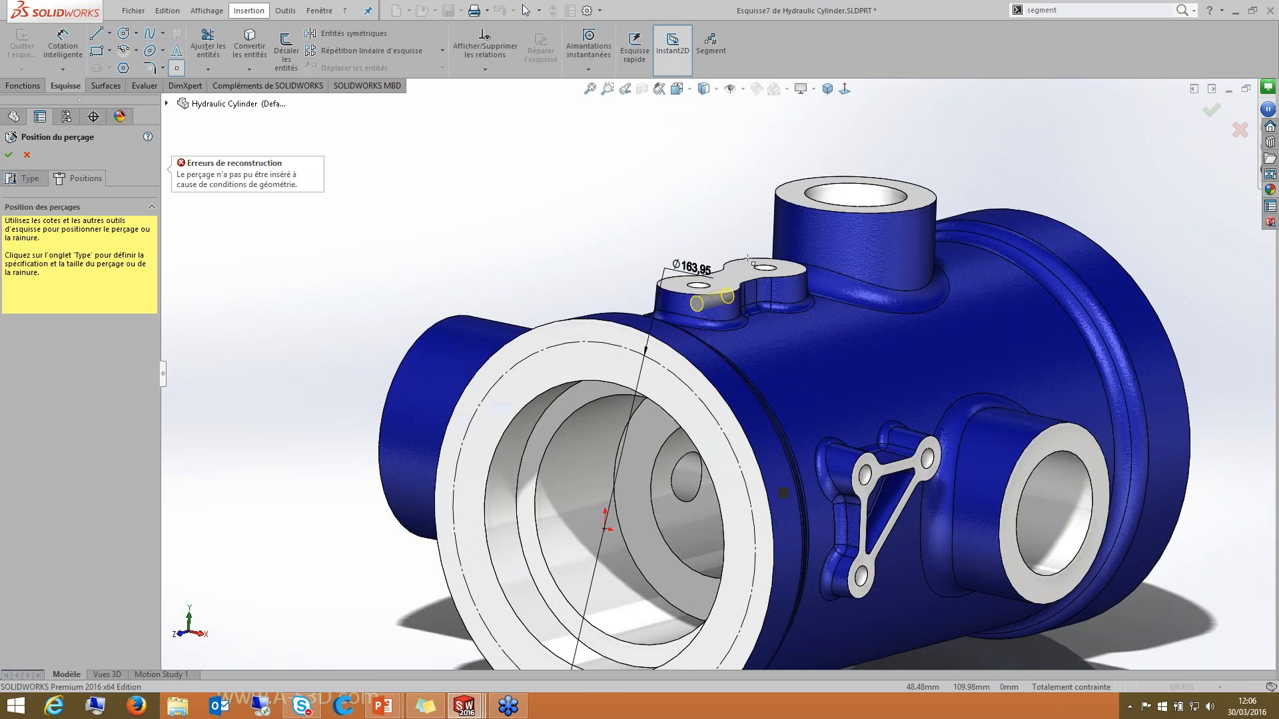
scroll(699, 266, down, 2)
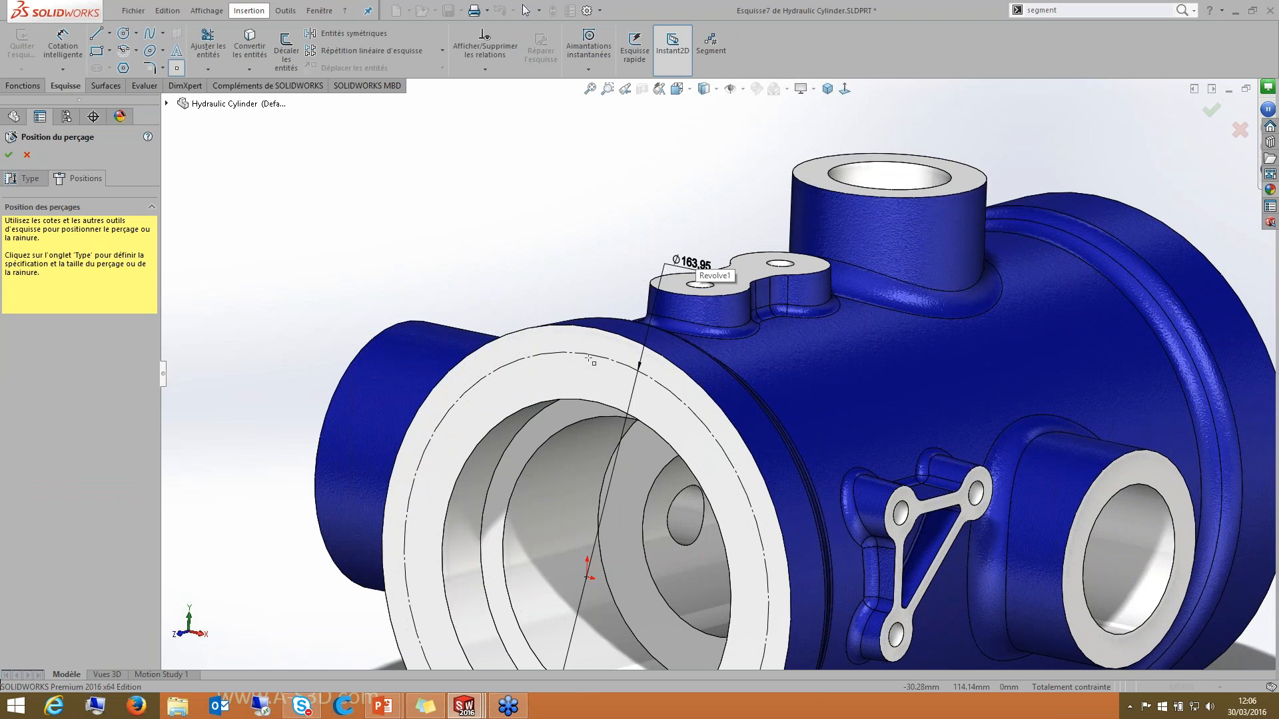
scroll(590, 359, up, 2)
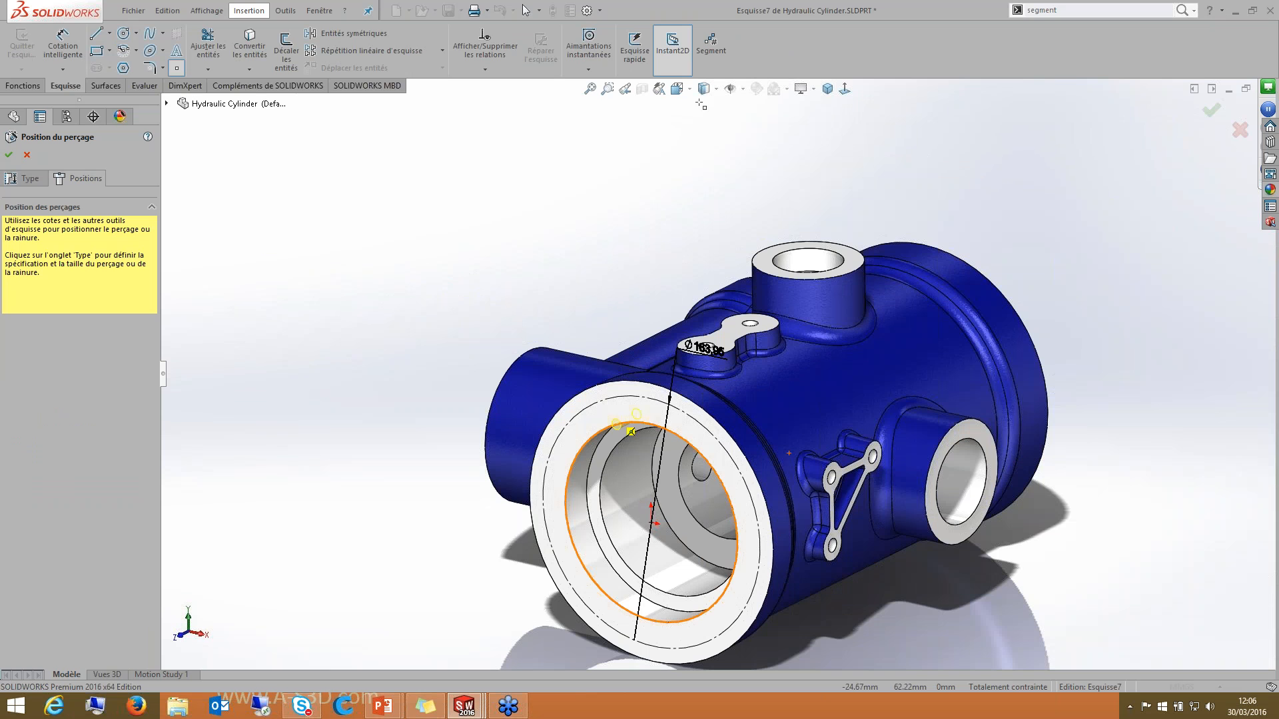
click(711, 44)
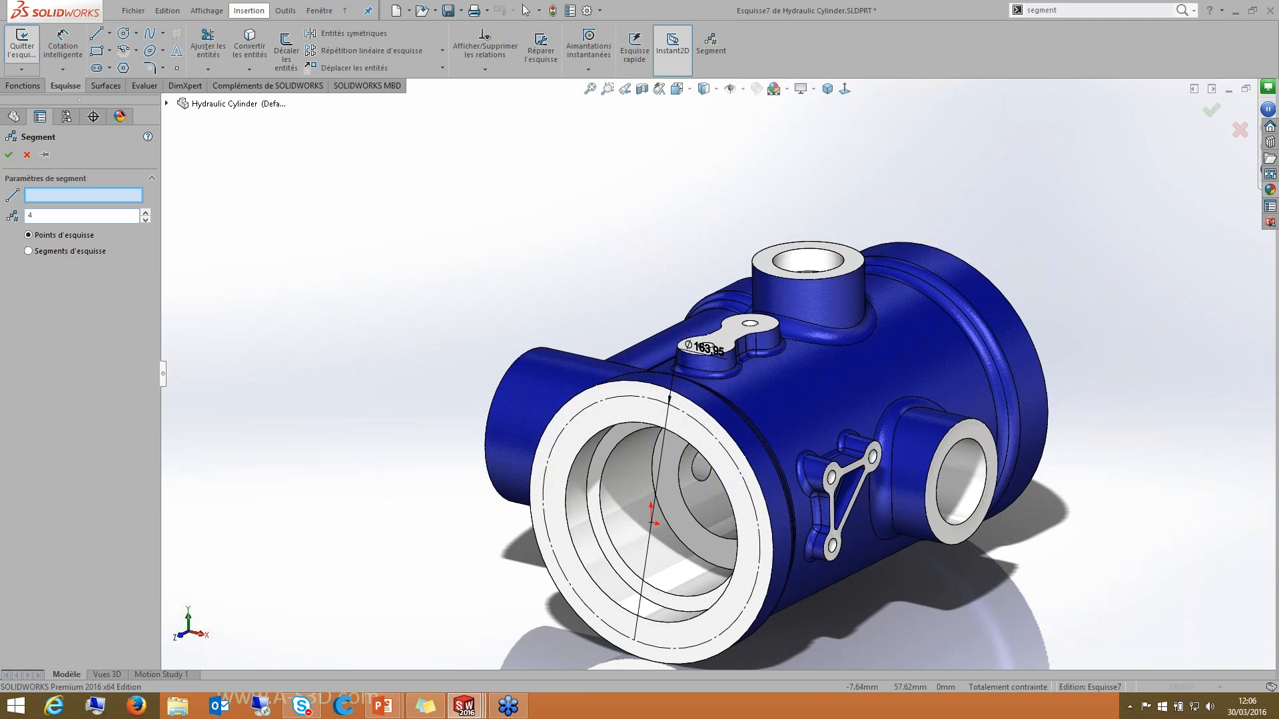
click(612, 398)
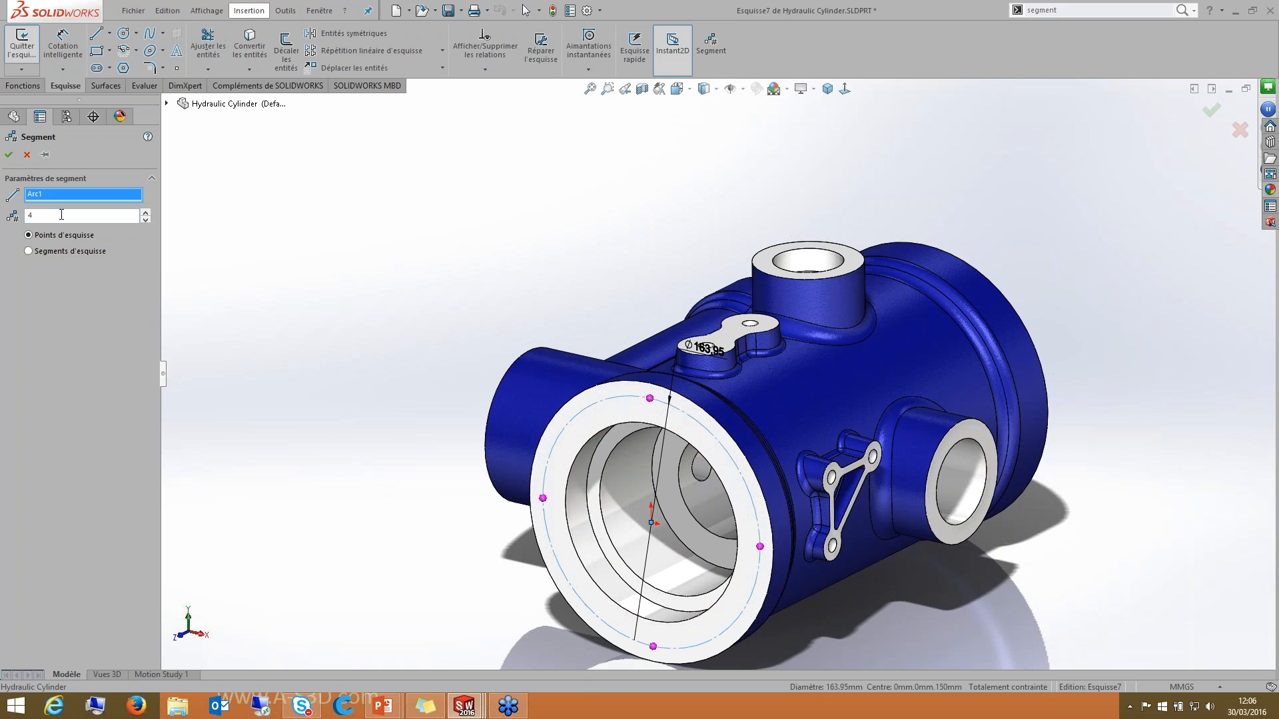
double_click(125, 216)
click(146, 212)
click(146, 212)
click(145, 220)
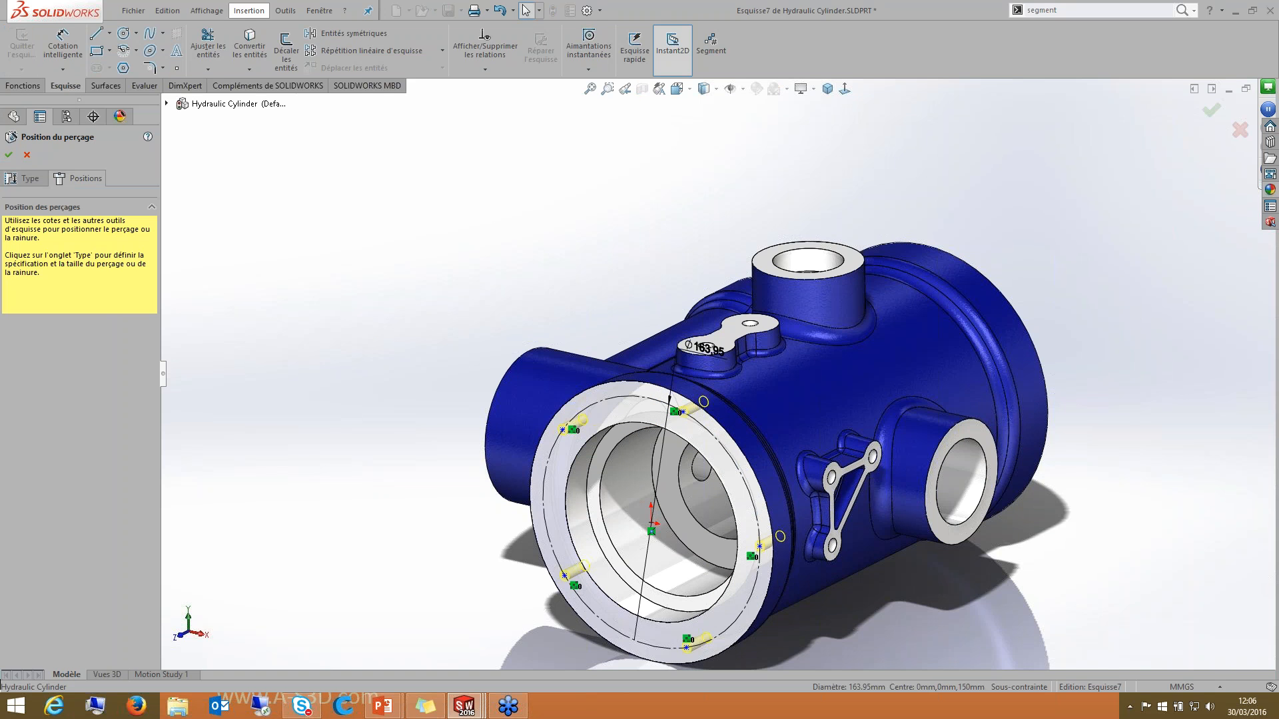
Step: Rotate the equally spaced hole points around the construction circle and align one of them vertically above the origin
scroll(739, 386, down, 3)
scroll(739, 386, up, 3)
middle_drag(739, 386, 780, 406)
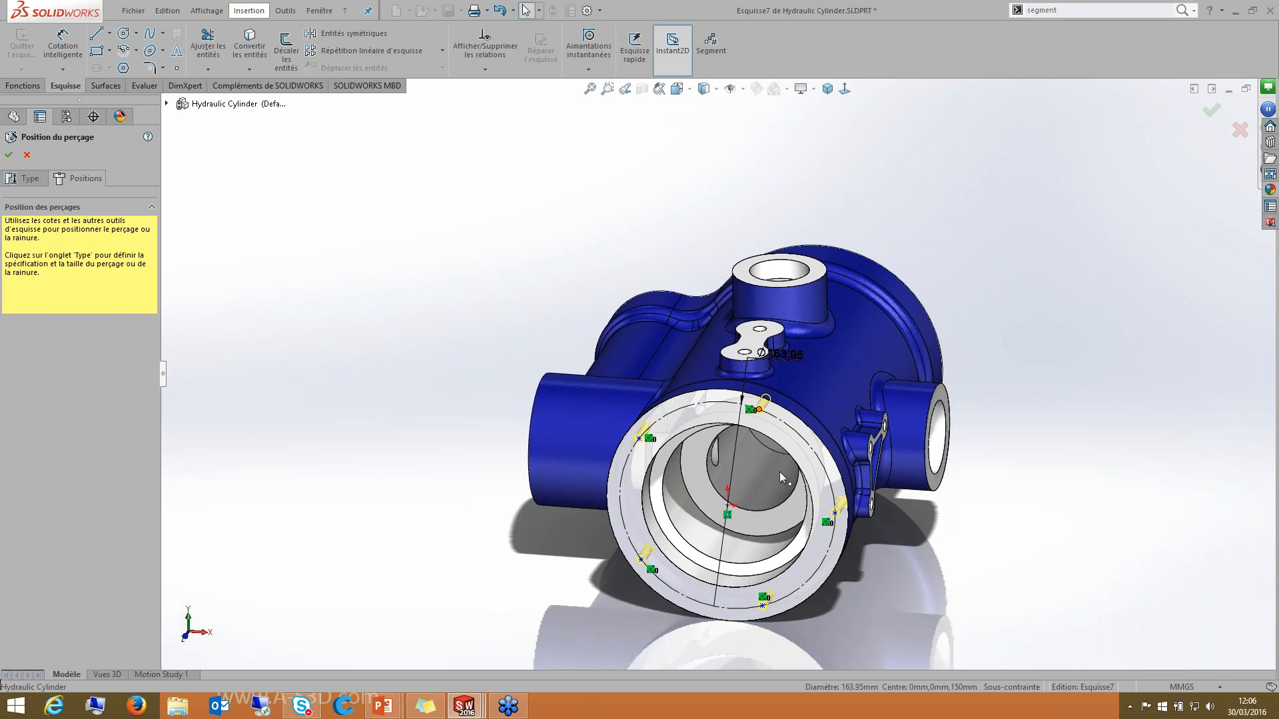
mouse_move(835, 513)
mouse_down()
mouse_move(673, 447)
mouse_move(724, 428)
mouse_move(690, 403)
mouse_up()
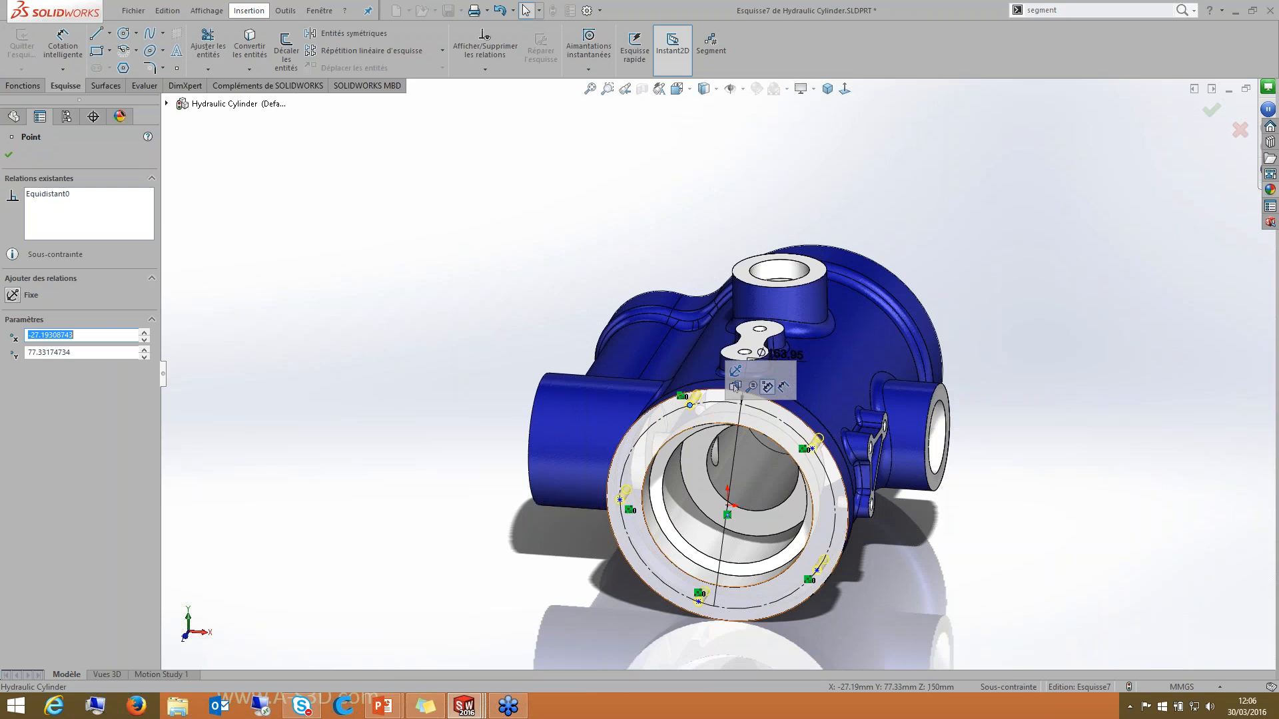
scroll(670, 426, up, 3)
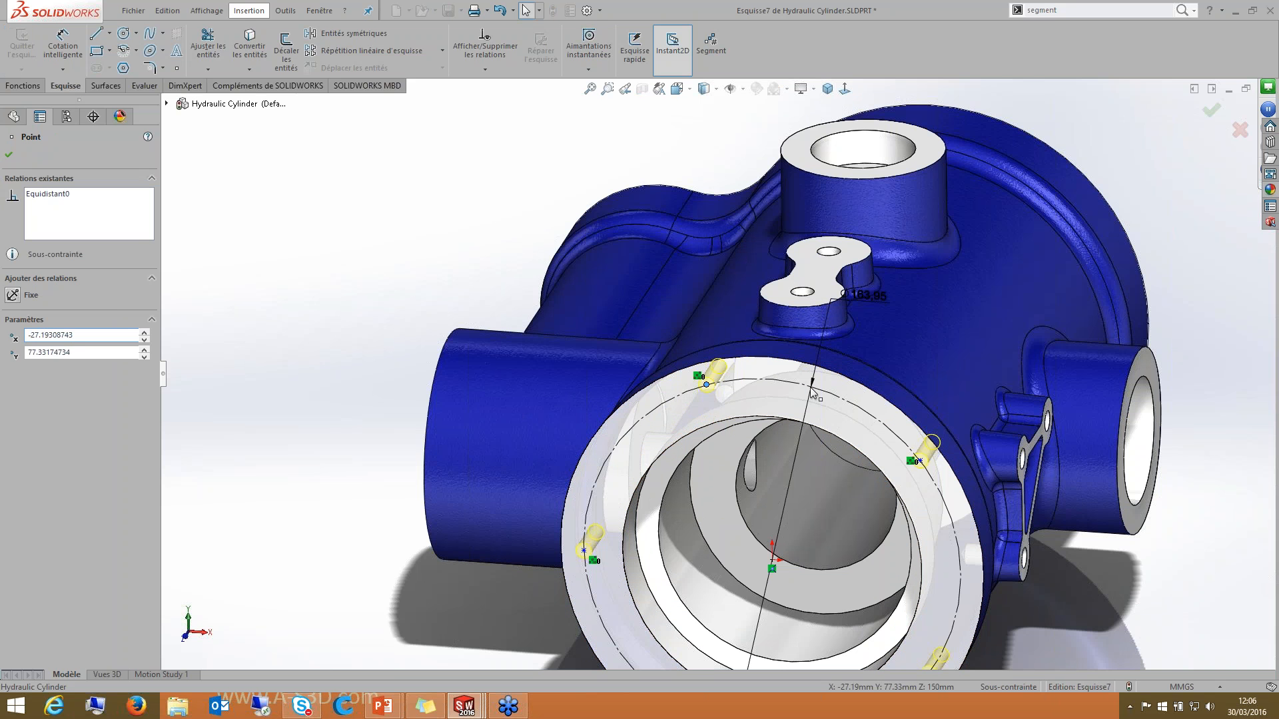
mouse_move(811, 388)
mouse_down()
mouse_move(762, 388)
mouse_move(770, 379)
mouse_up()
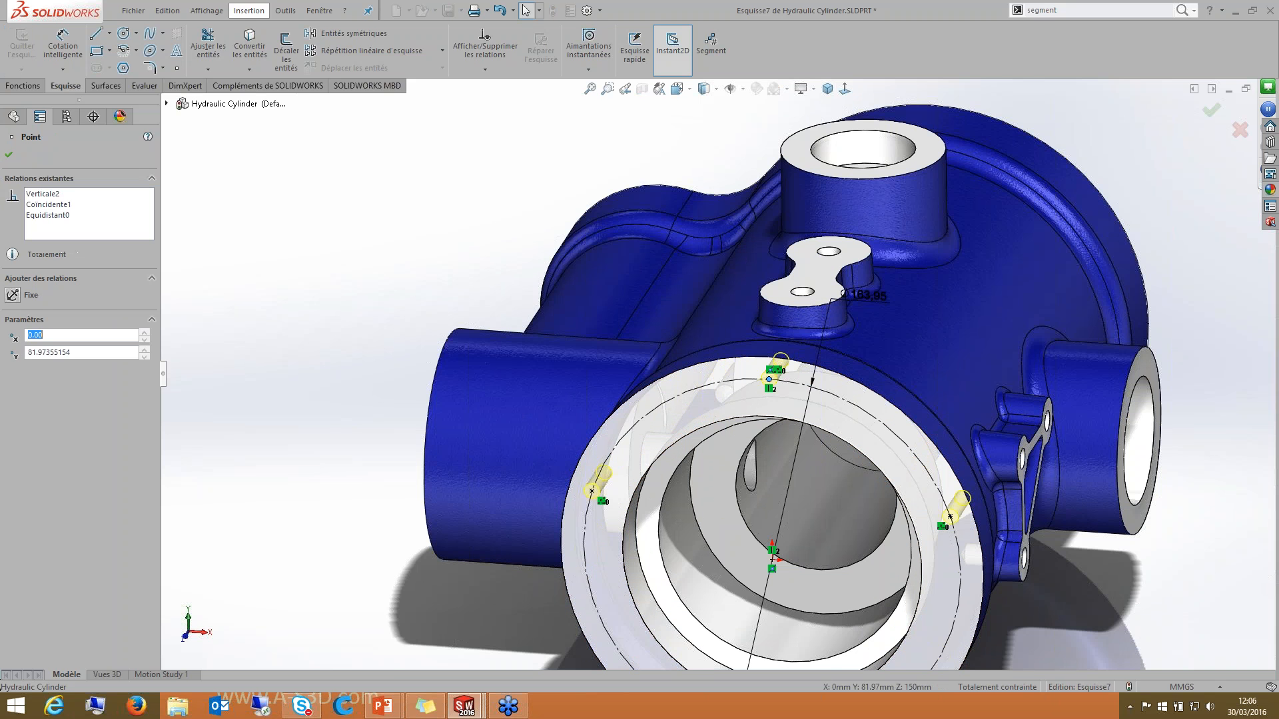
Step: Delete two of the equally spaced hole points from the construction circle, keeping the one above the origin
ctrl+middle_drag(702, 403, 667, 329)
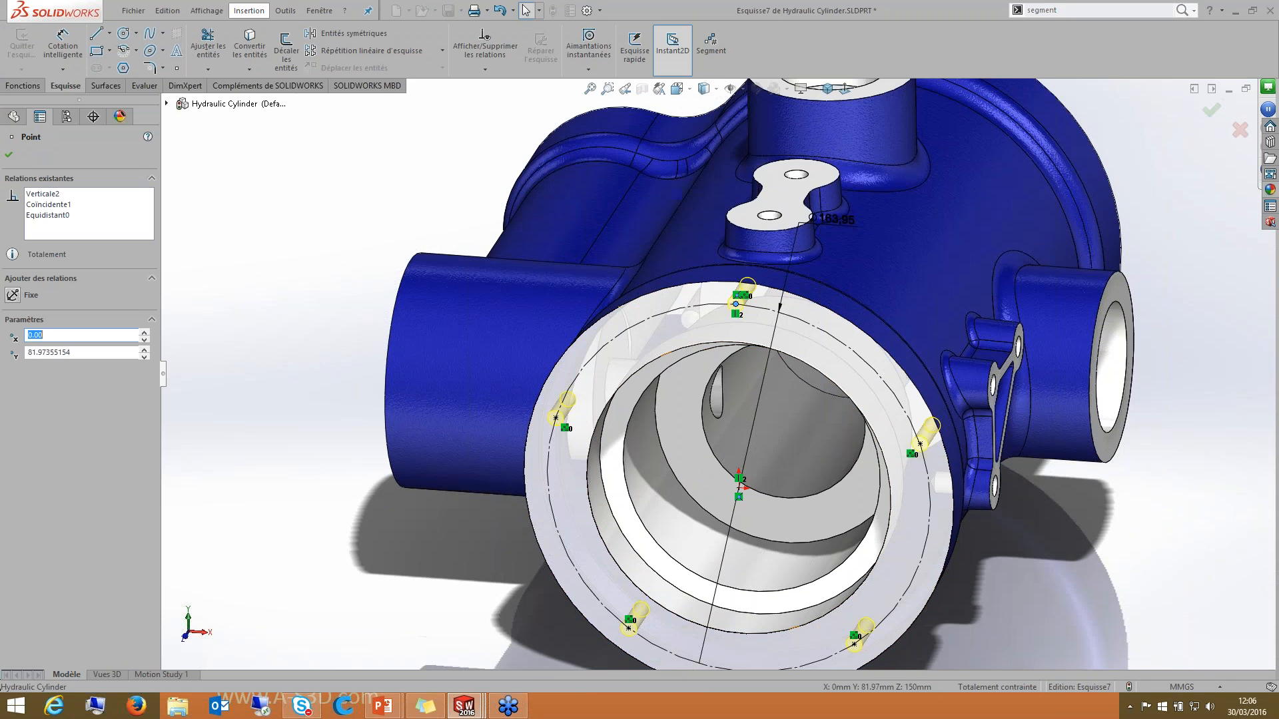
click(555, 418)
key(Delete)
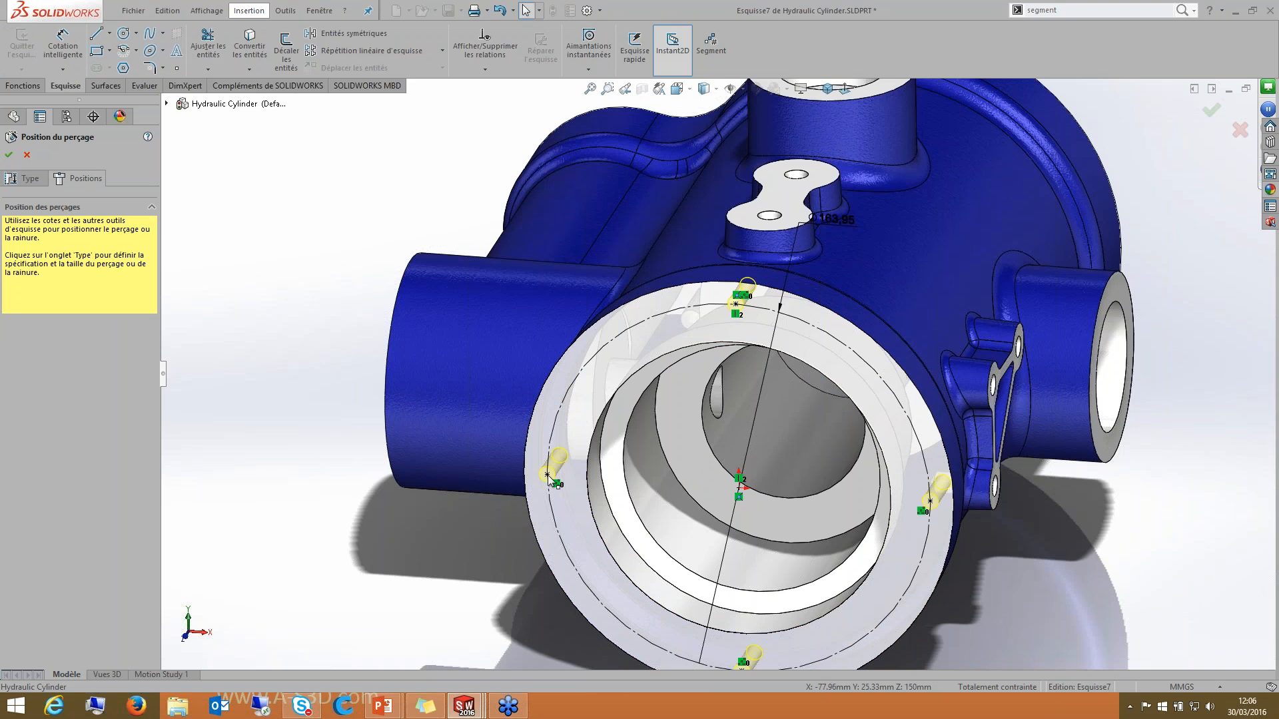
drag(547, 474, 574, 567)
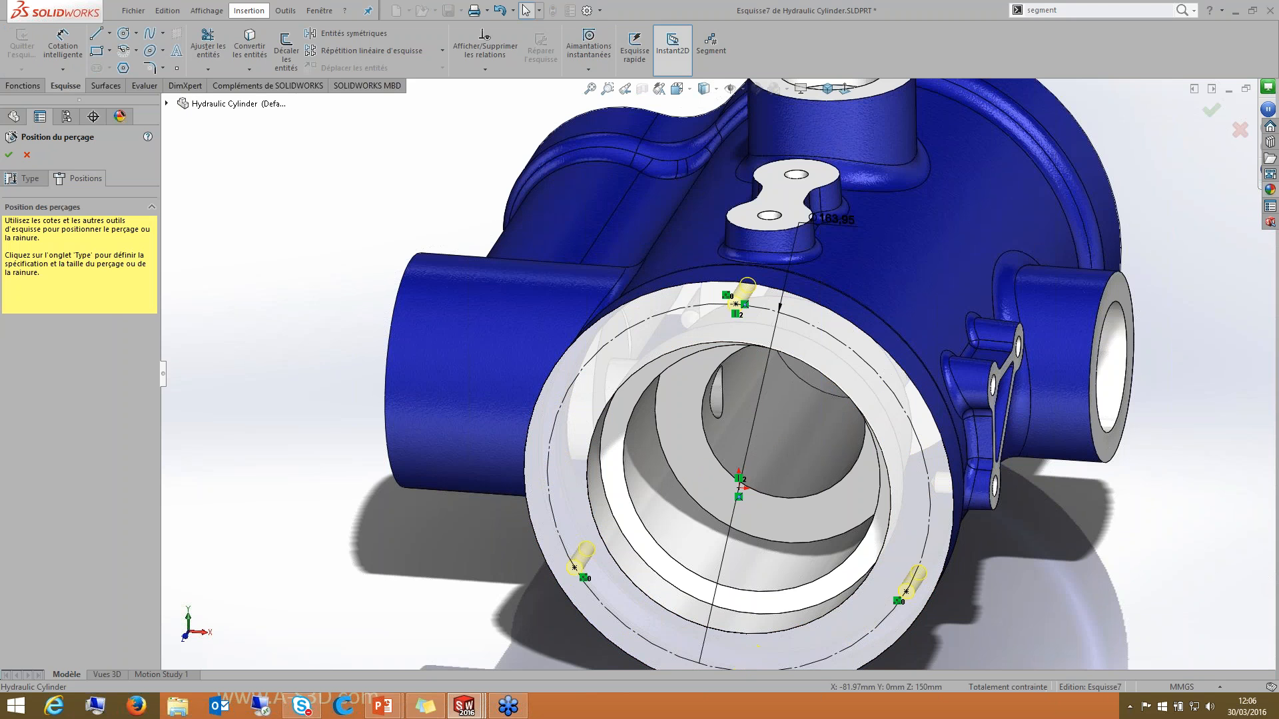
key(ctrl+8)
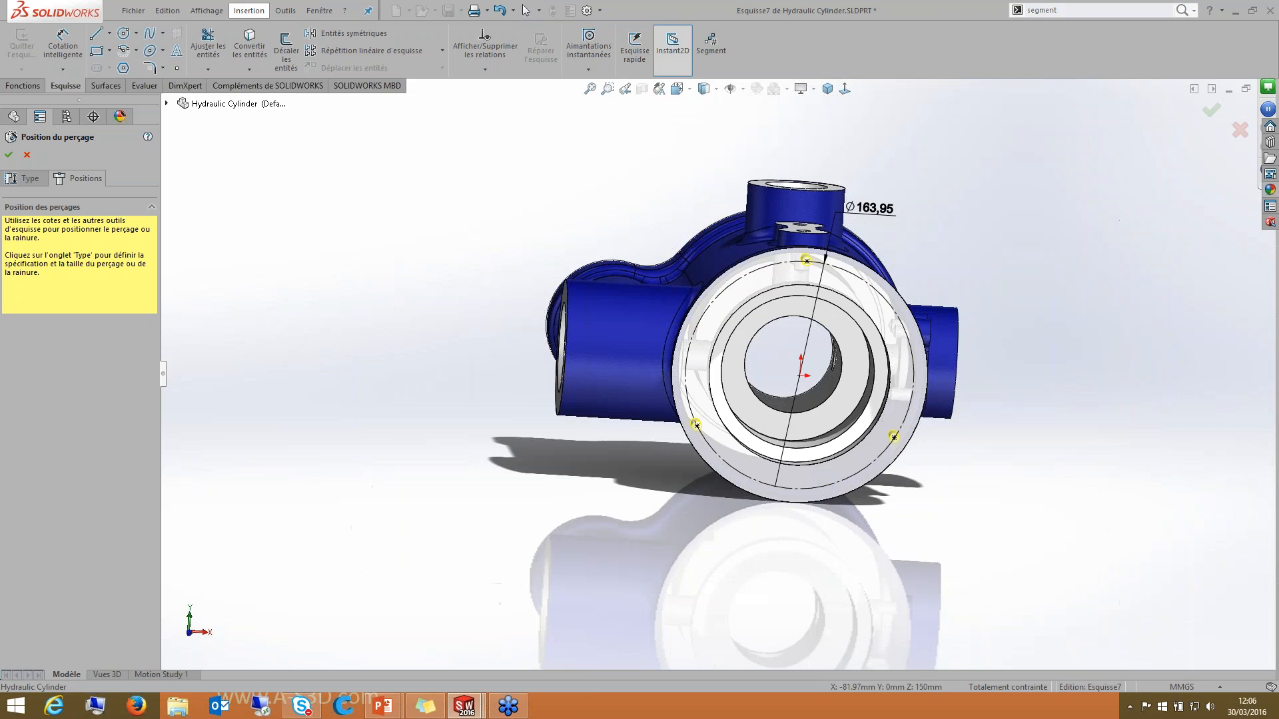
middle_drag(816, 310, 737, 338)
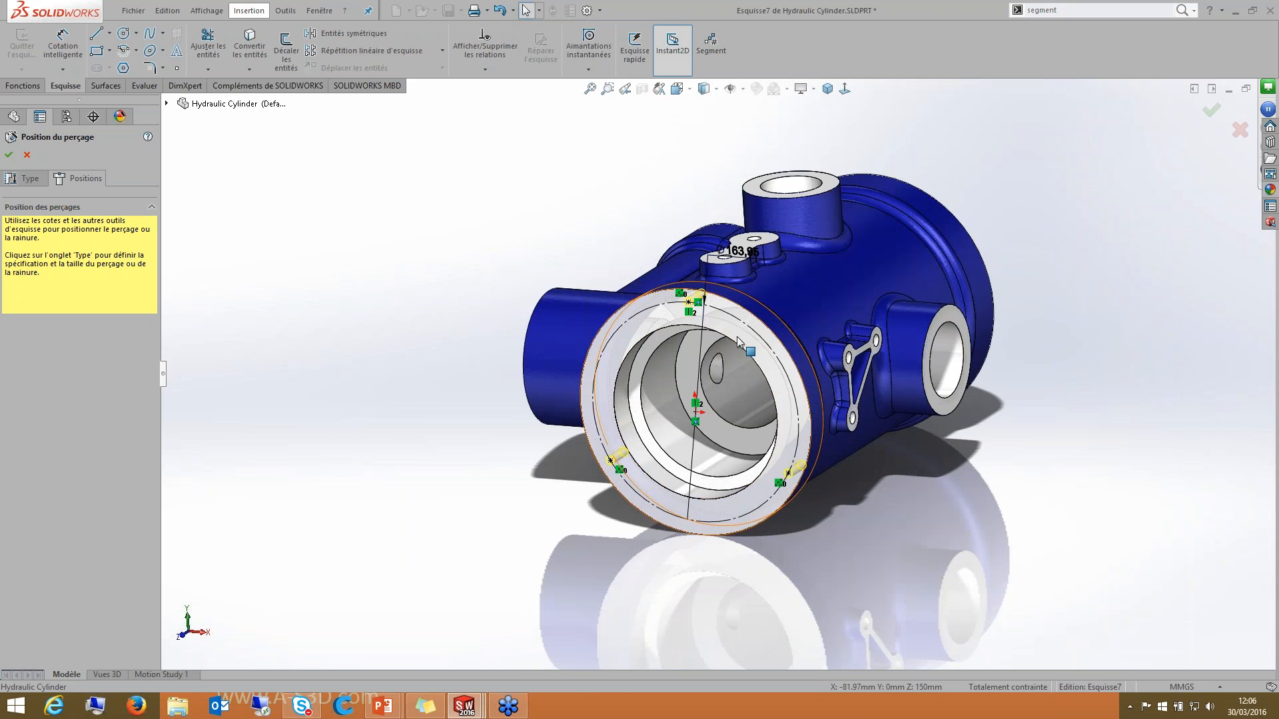
scroll(736, 337, down, 3)
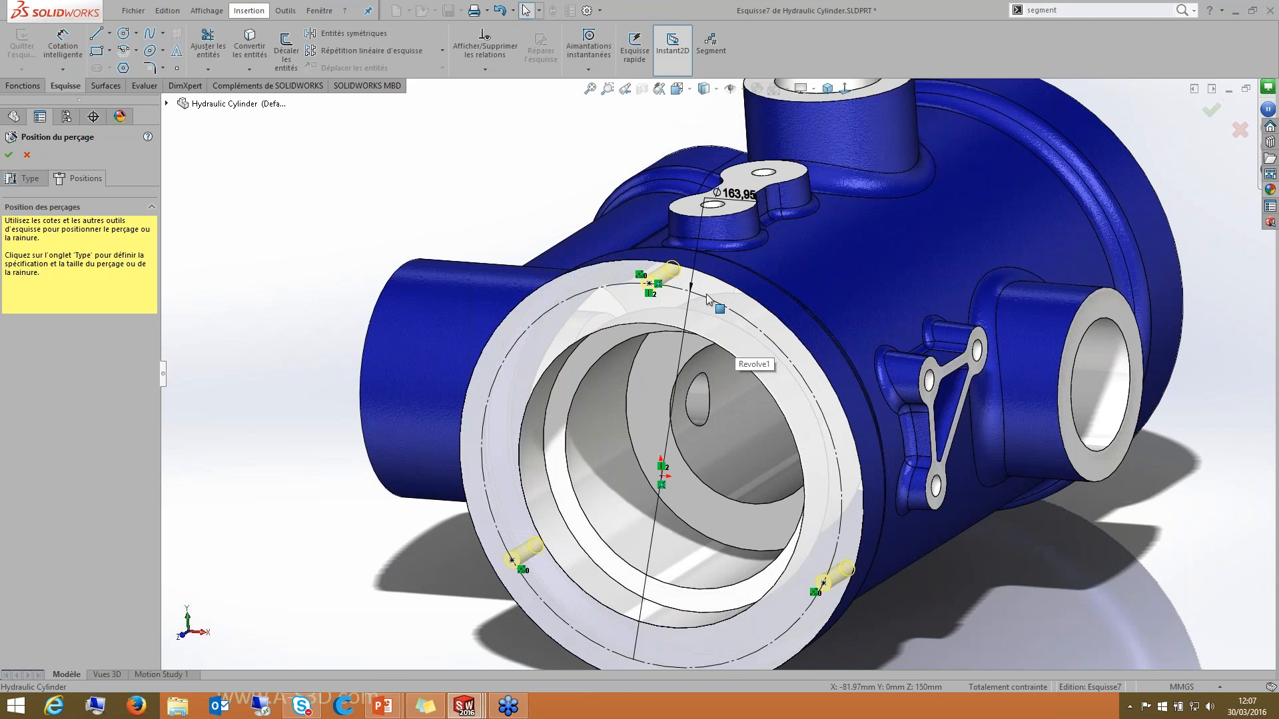
scroll(706, 294, down, 4)
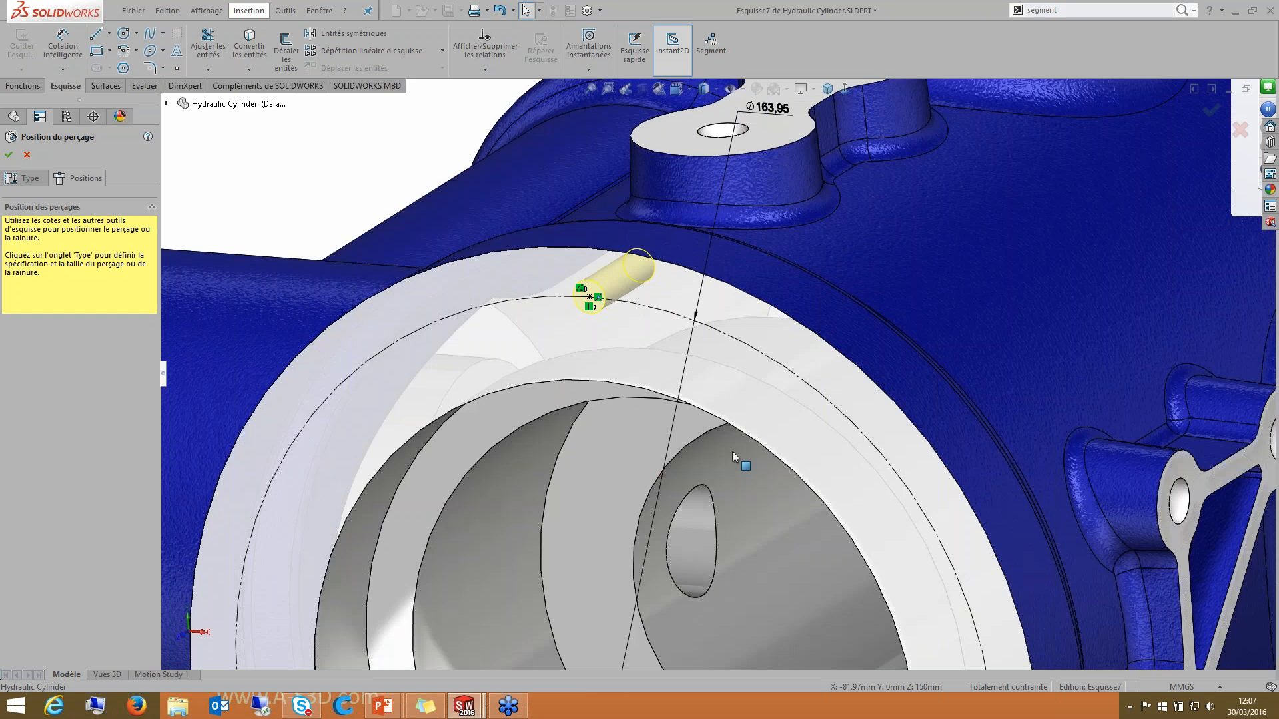
Step: Edit the construction circle's segment points to four equally spaced positions and finish the Hole Wizard holes on the front face
key(ctrl+8)
middle_drag(706, 294, 559, 426)
scroll(559, 426, down, 4)
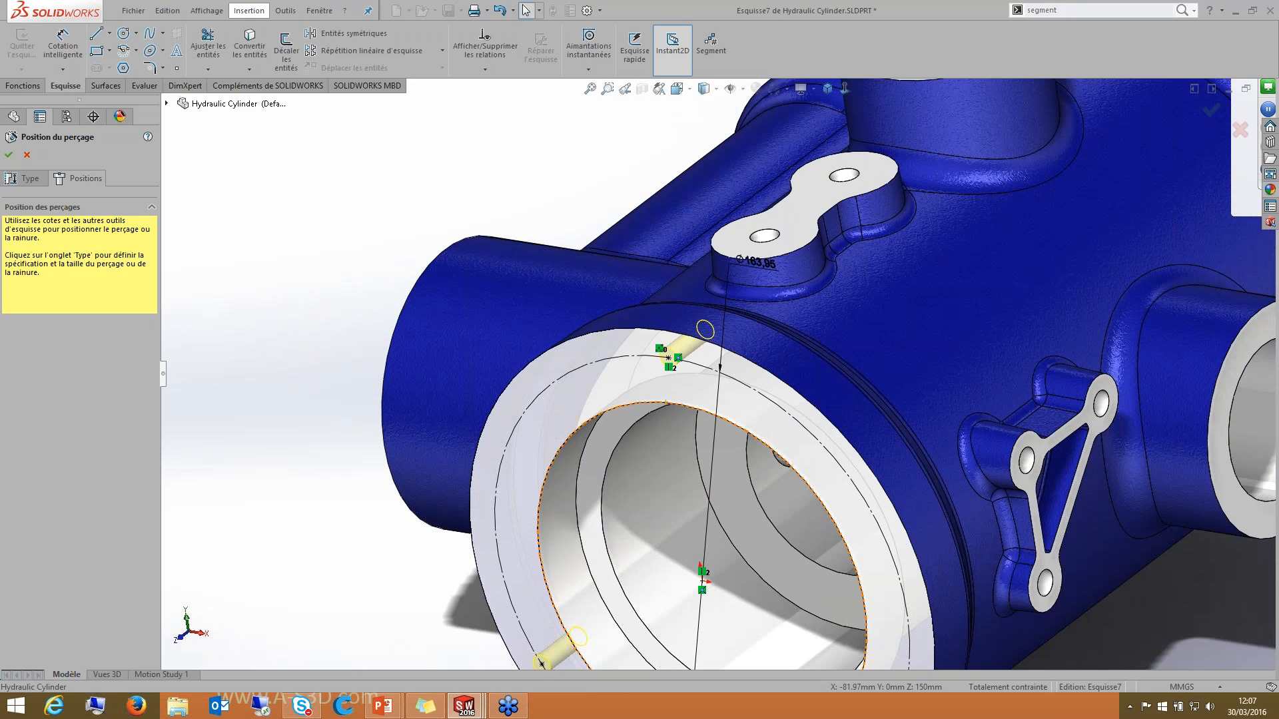
right_click(658, 349)
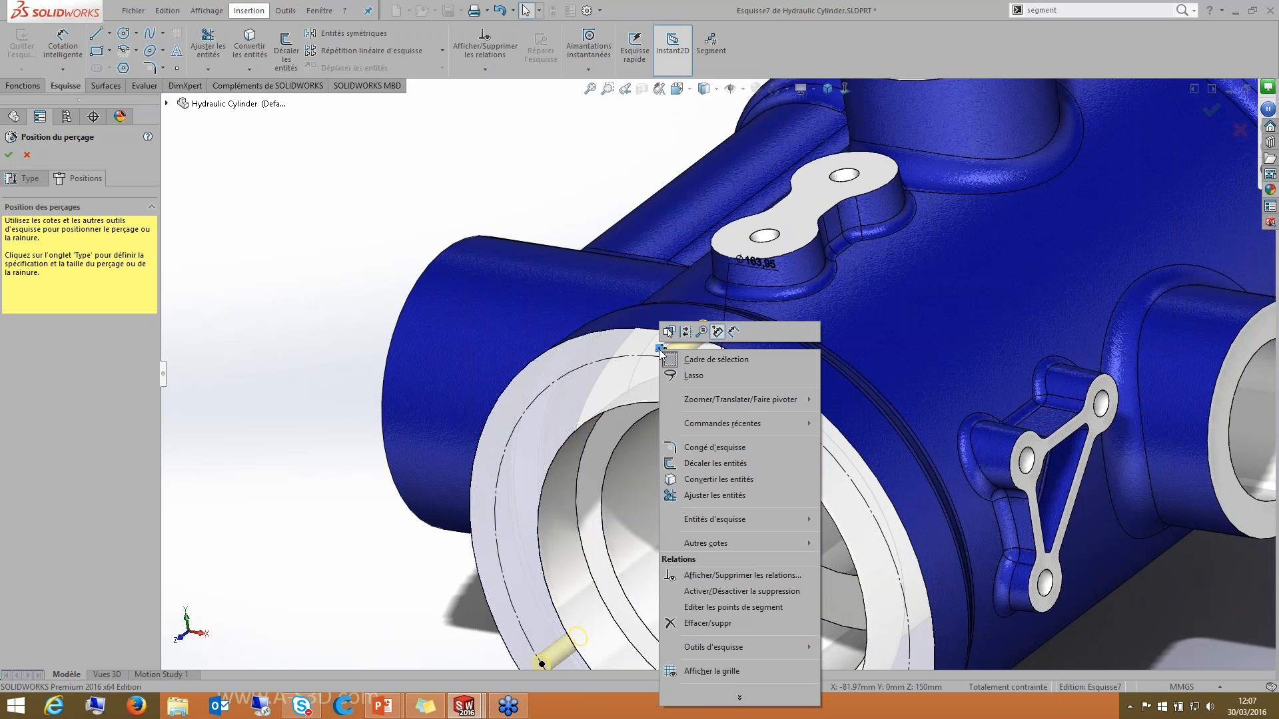
click(755, 609)
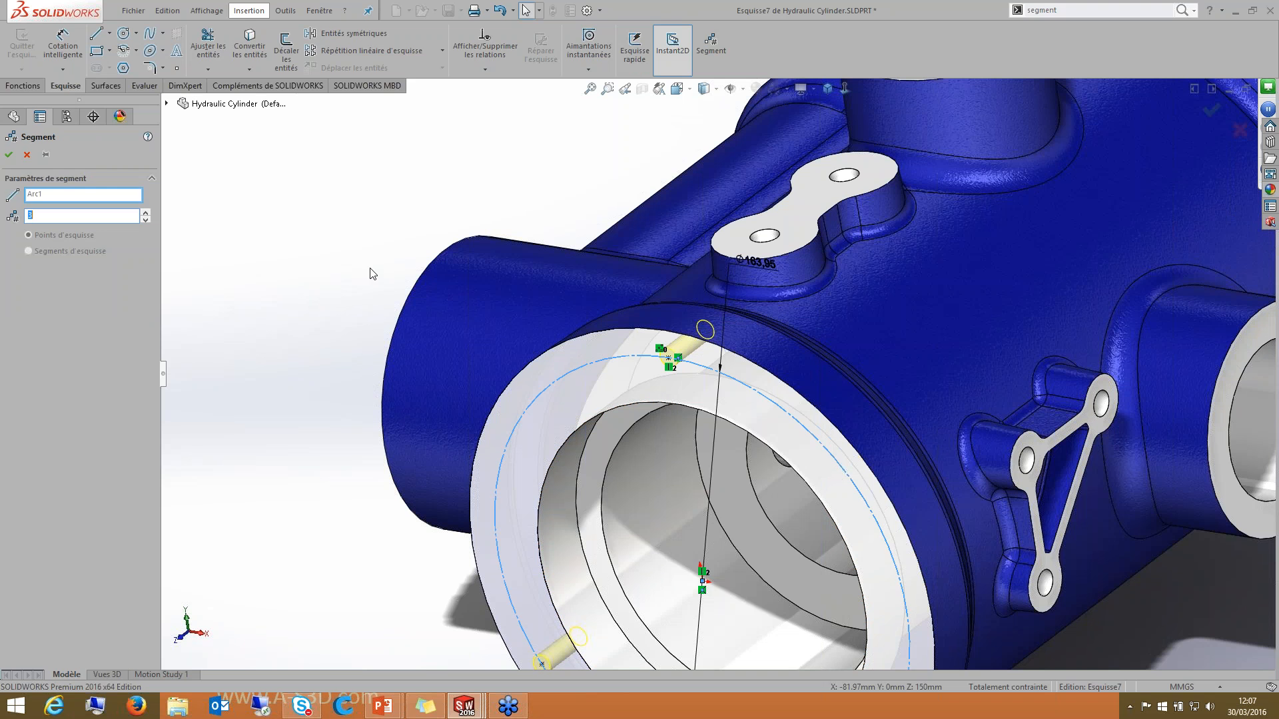
click(146, 213)
click(146, 213)
click(146, 212)
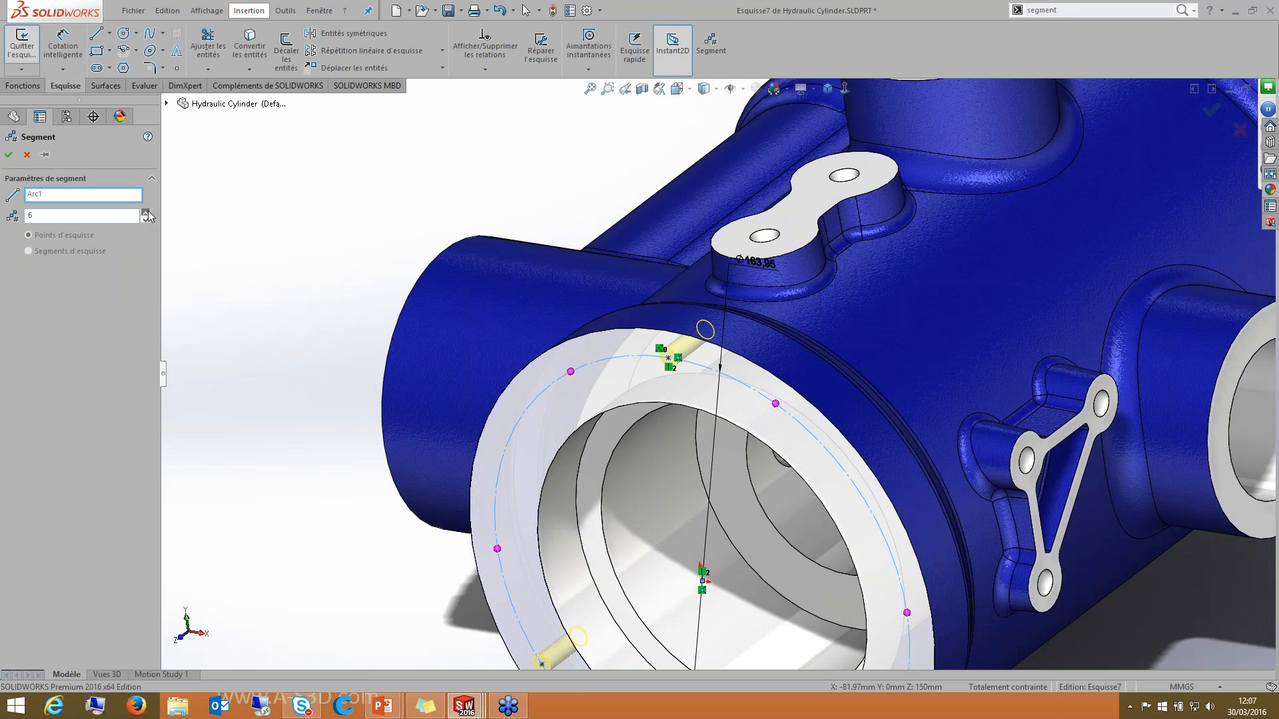
click(146, 213)
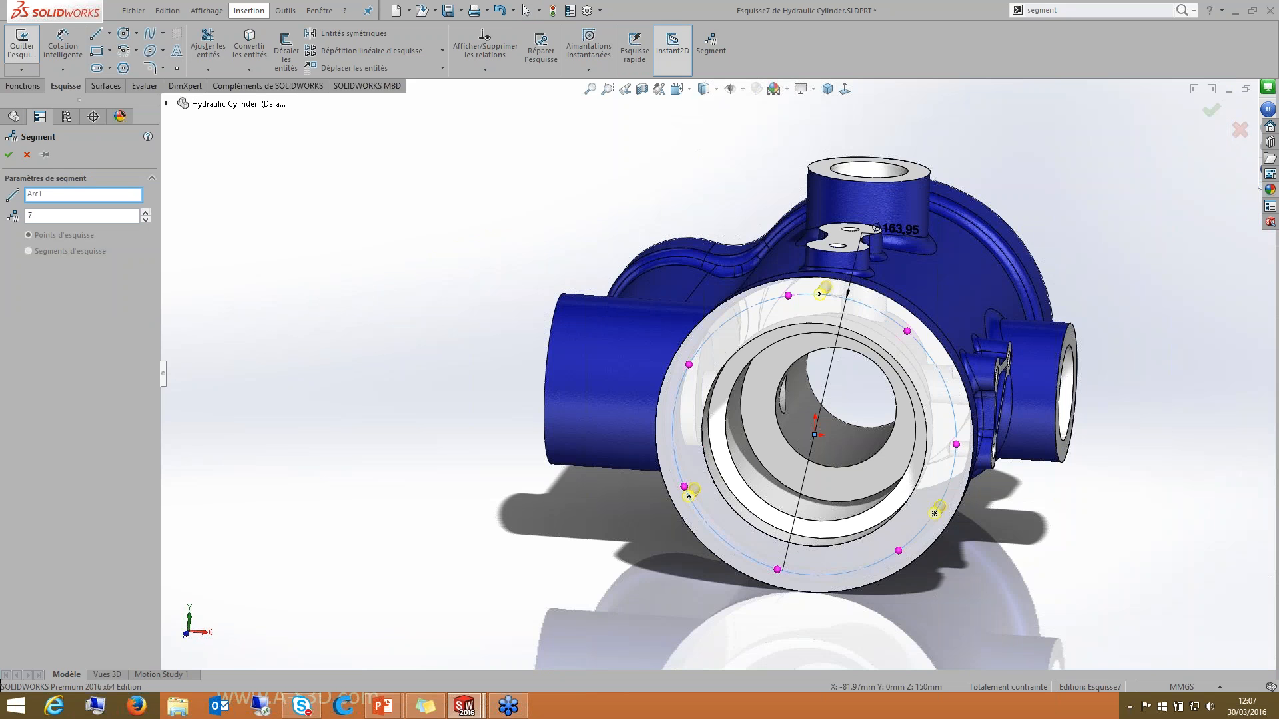
click(146, 220)
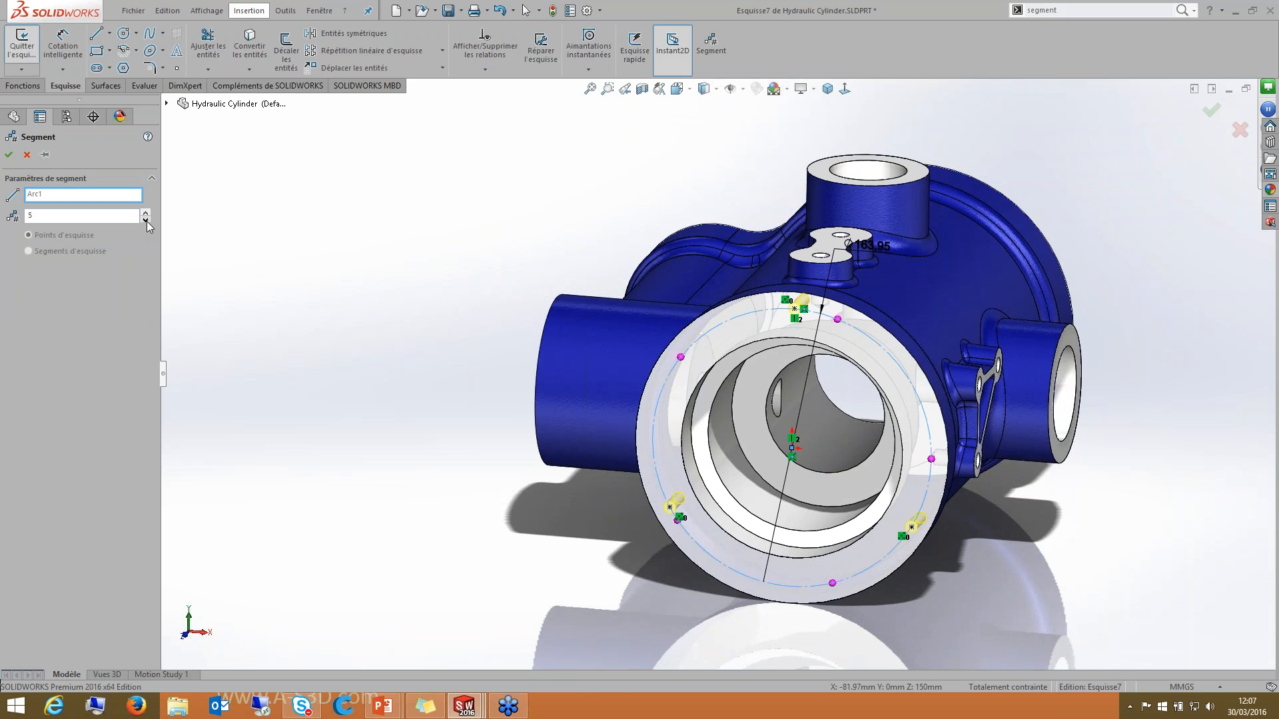
click(146, 220)
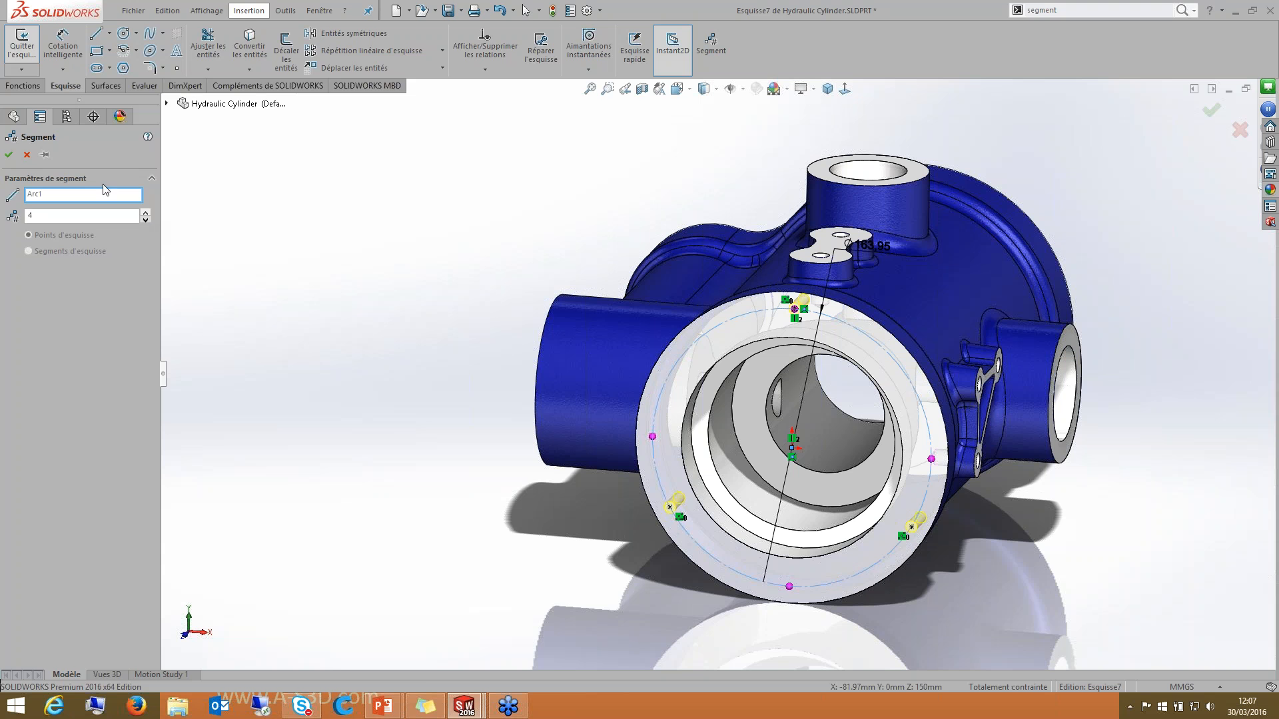
click(9, 155)
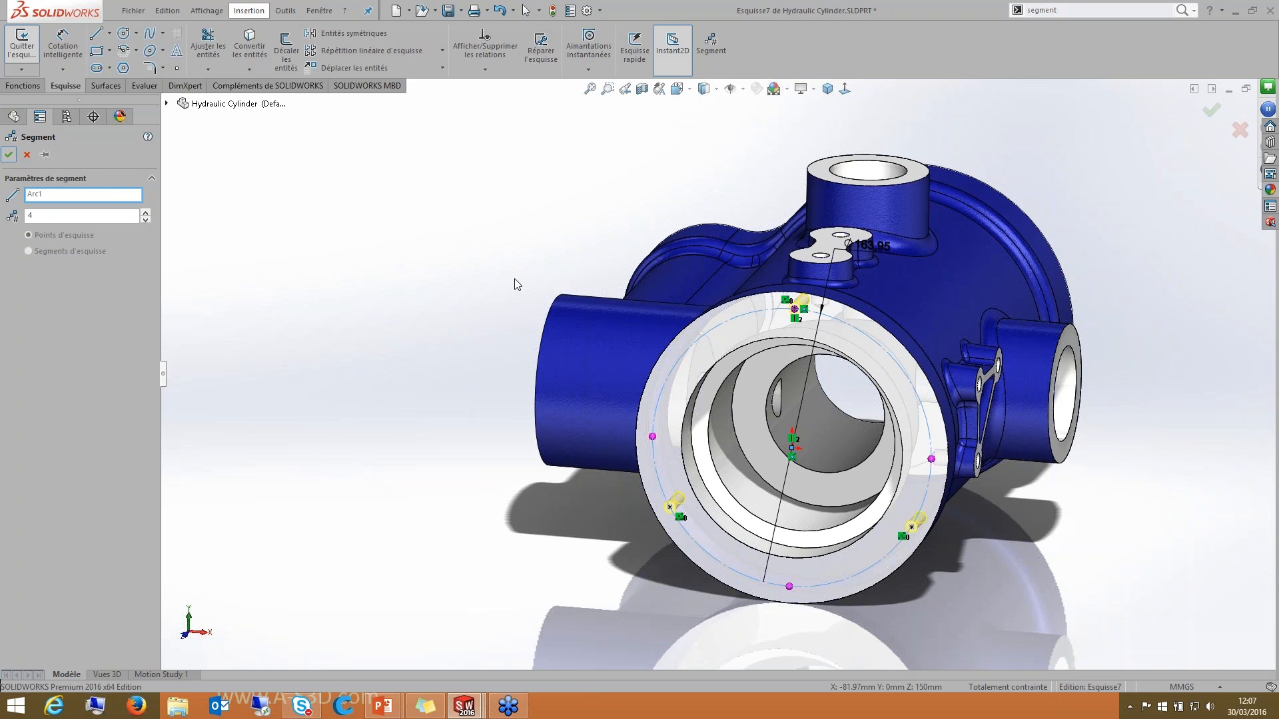
click(1211, 111)
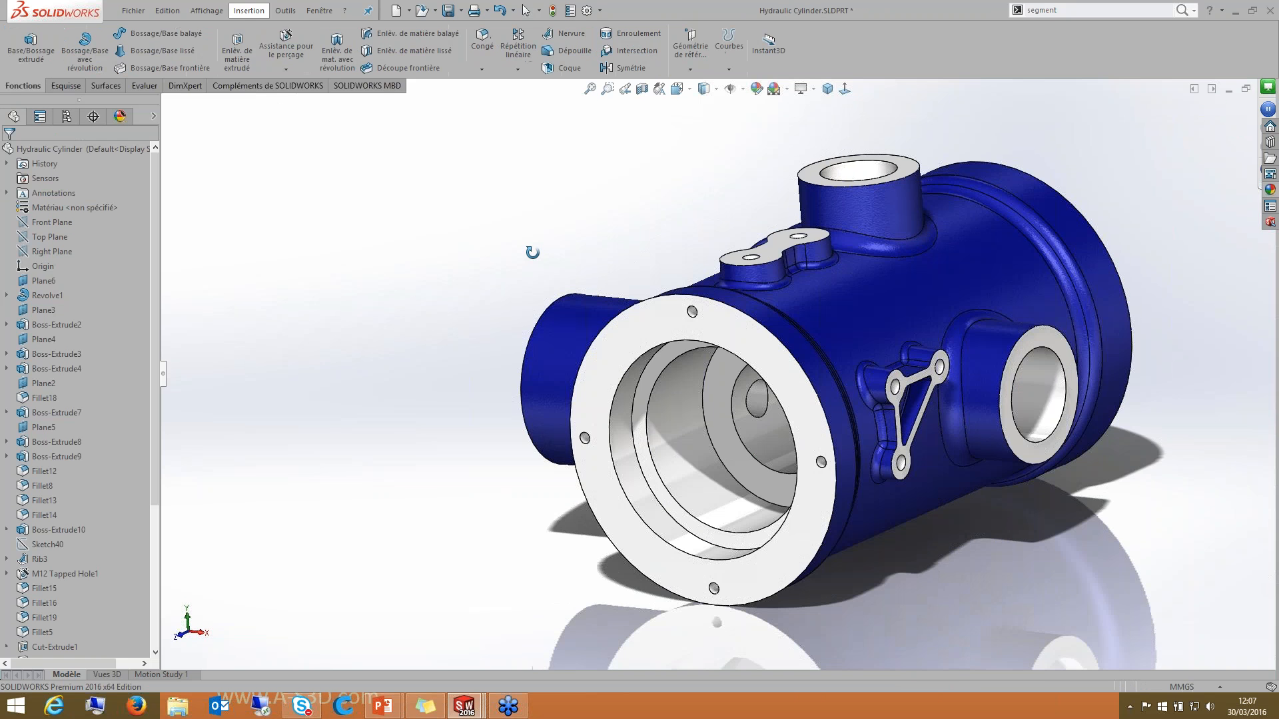
scroll(798, 361, up, 5)
middle_drag(781, 359, 577, 328)
scroll(577, 325, up, 2)
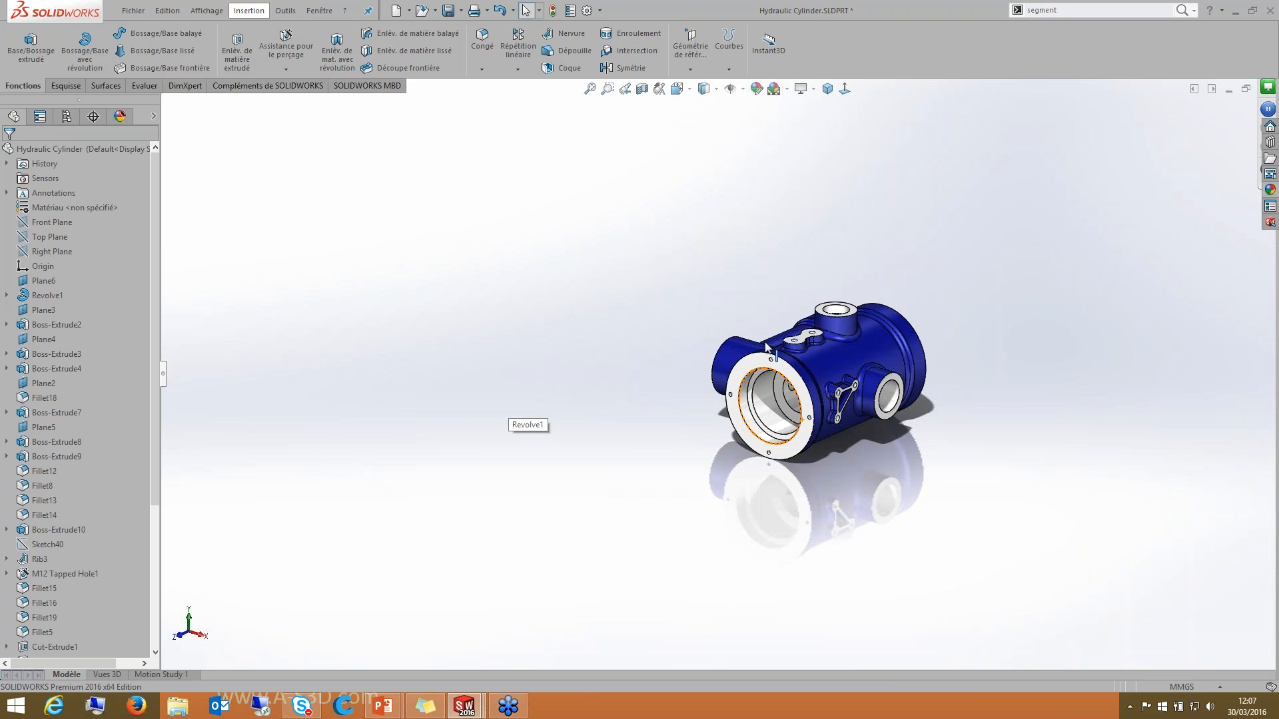
scroll(894, 529, down, 2)
scroll(894, 526, down, 3)
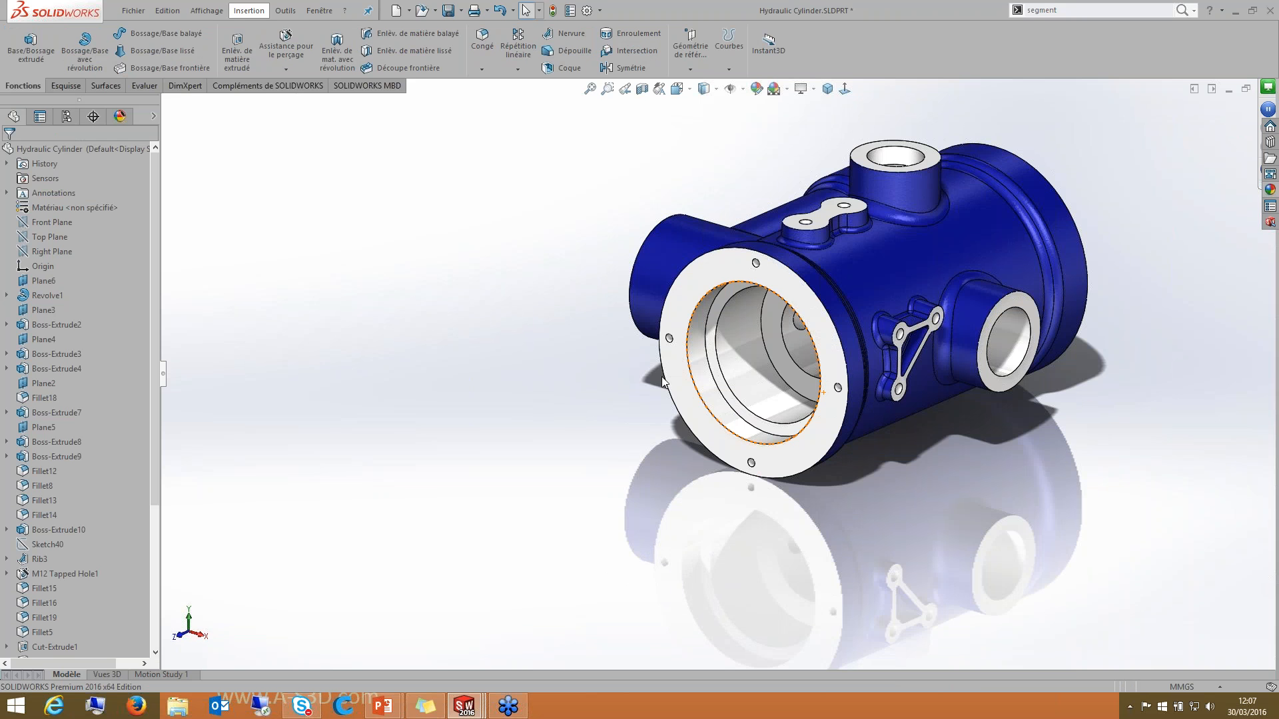
middle_drag(1147, 98, 1230, 97)
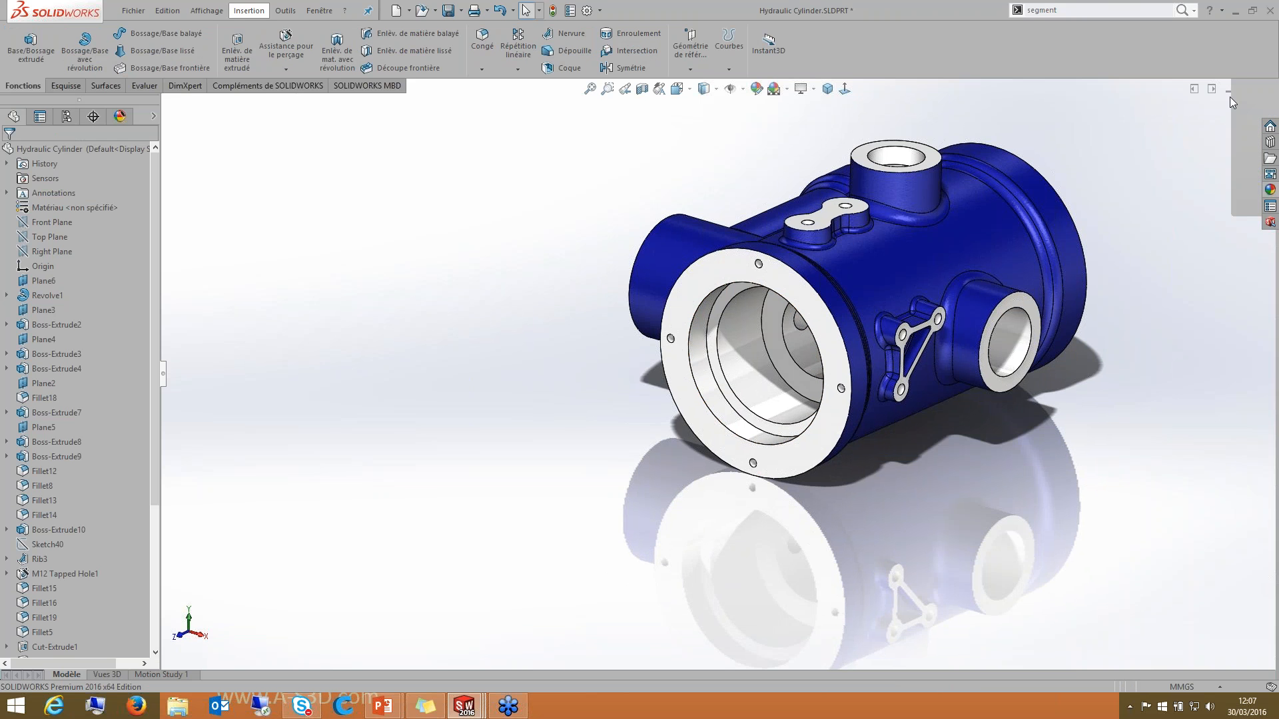
Step: Close the Hydraulic Cylinder part without saving and discard its modifications in the Valve assembly
click(1247, 89)
click(1211, 105)
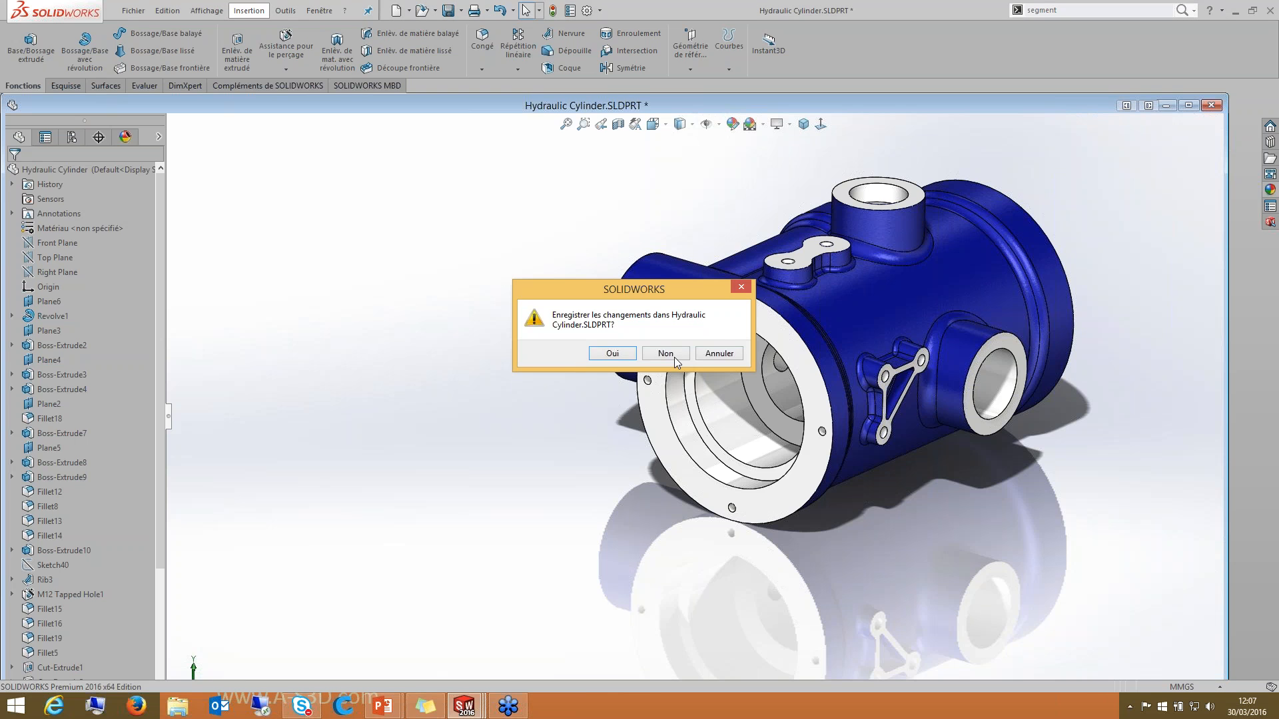
click(666, 354)
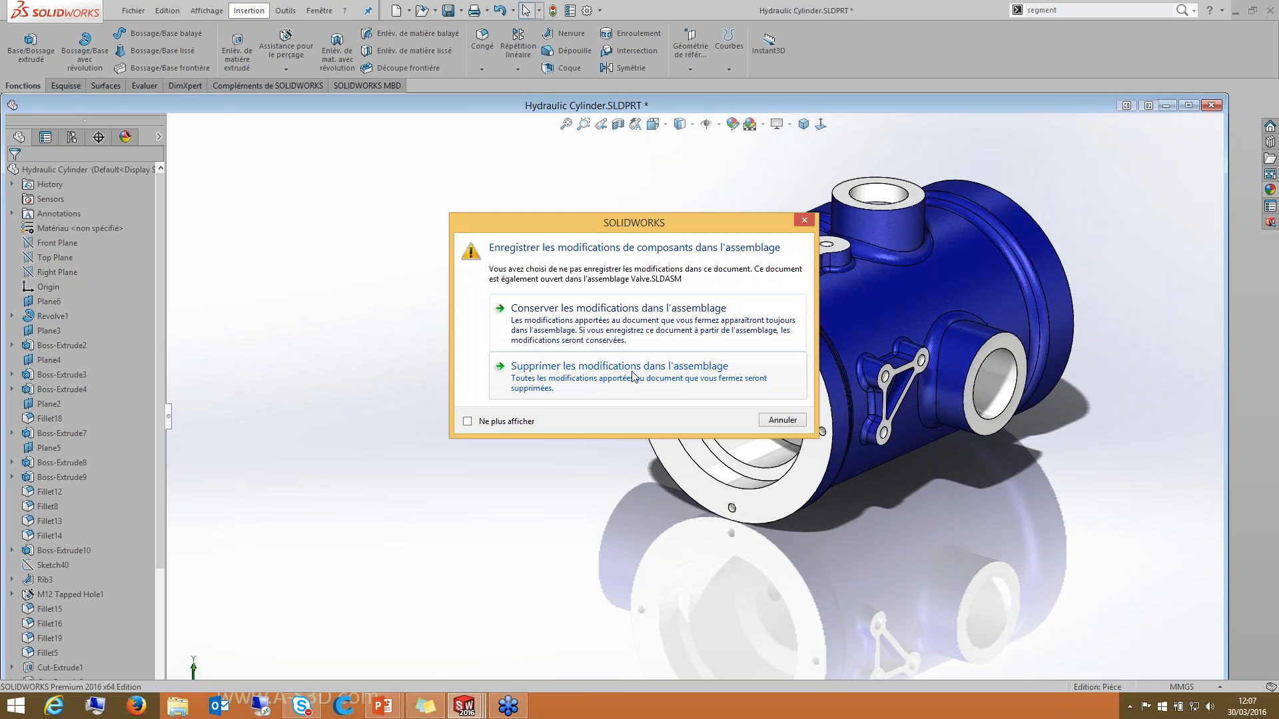
click(633, 377)
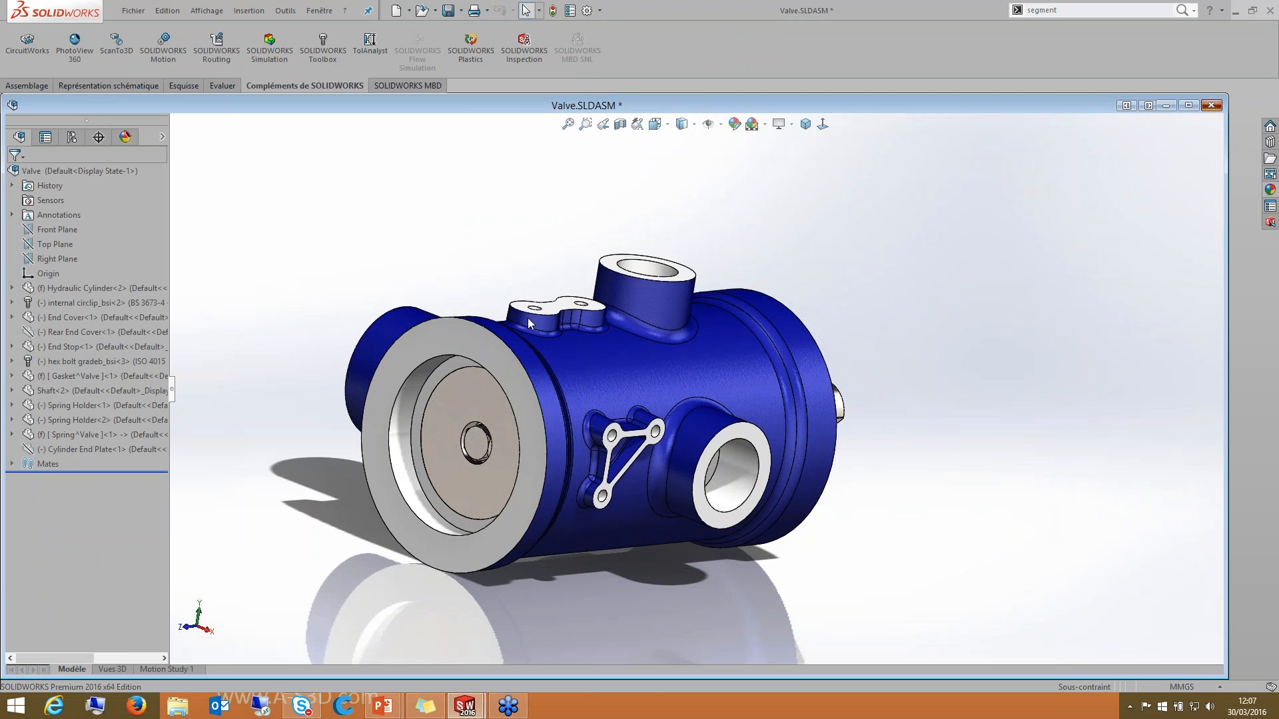
Step: Close the Valve assembly and the Esquisse part so that no document remains open
key(ctrl+w)
click(543, 366)
scroll(553, 422, up, 5)
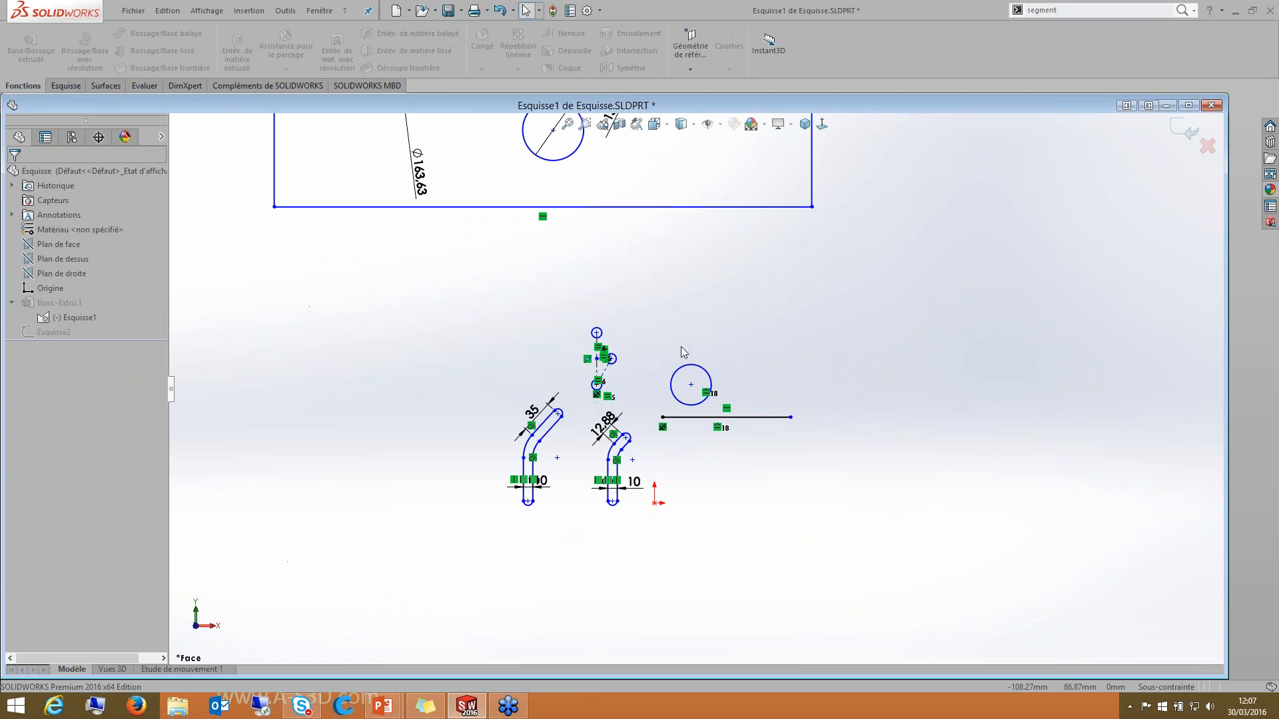
scroll(682, 338, down, 4)
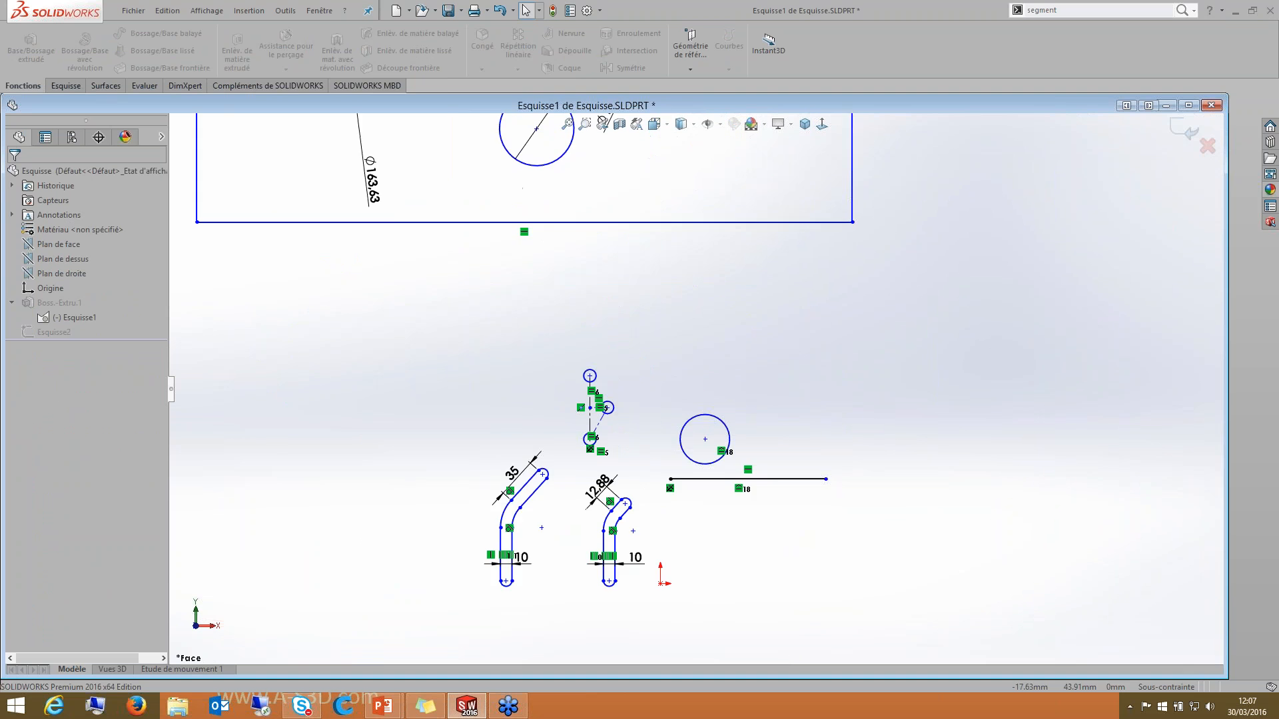
scroll(693, 353, up, 5)
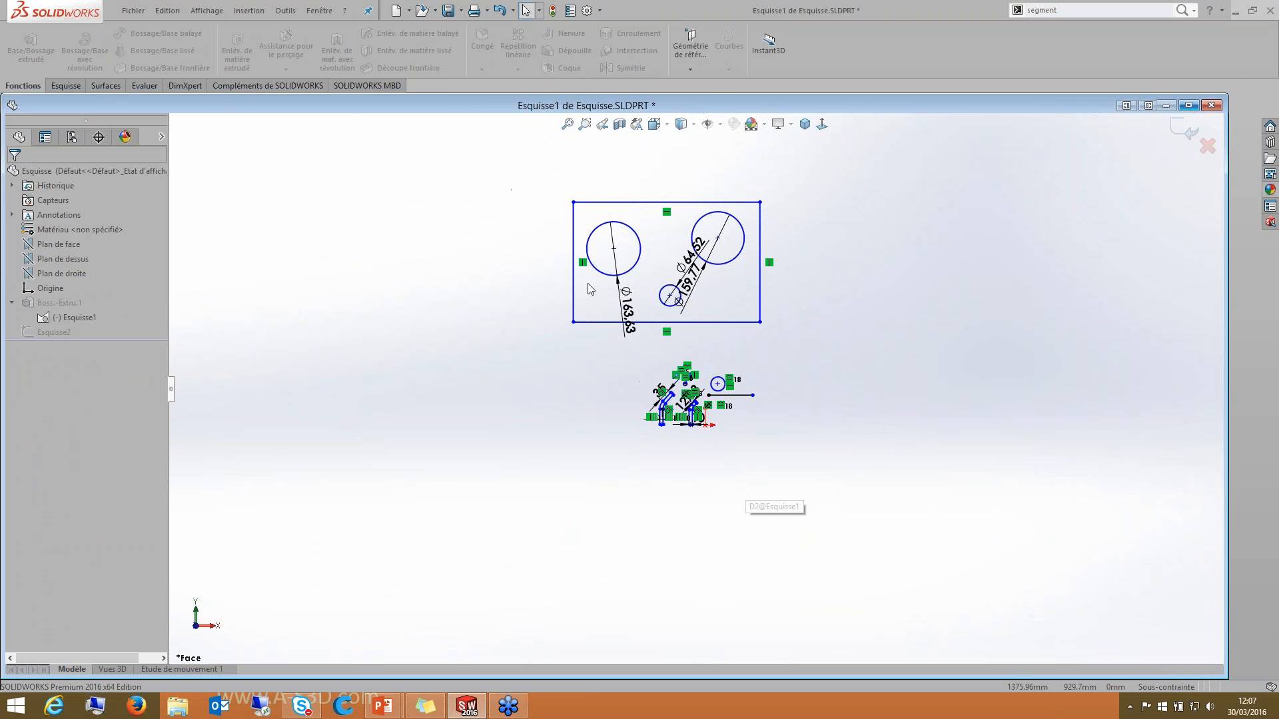
key(ctrl+w)
click(581, 357)
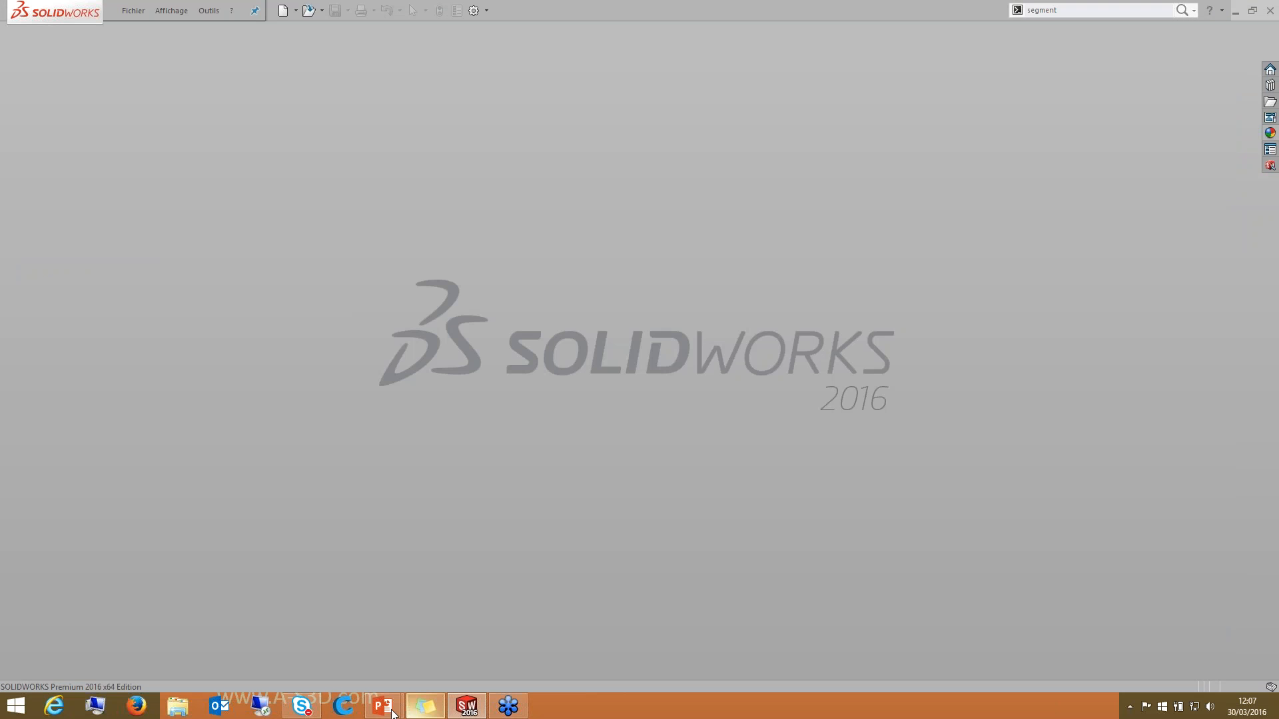
Step: Switch to the PowerPoint presentation and advance to the "Pièce" slide on the SOLIDWORKS 2016 novelties
click(442, 645)
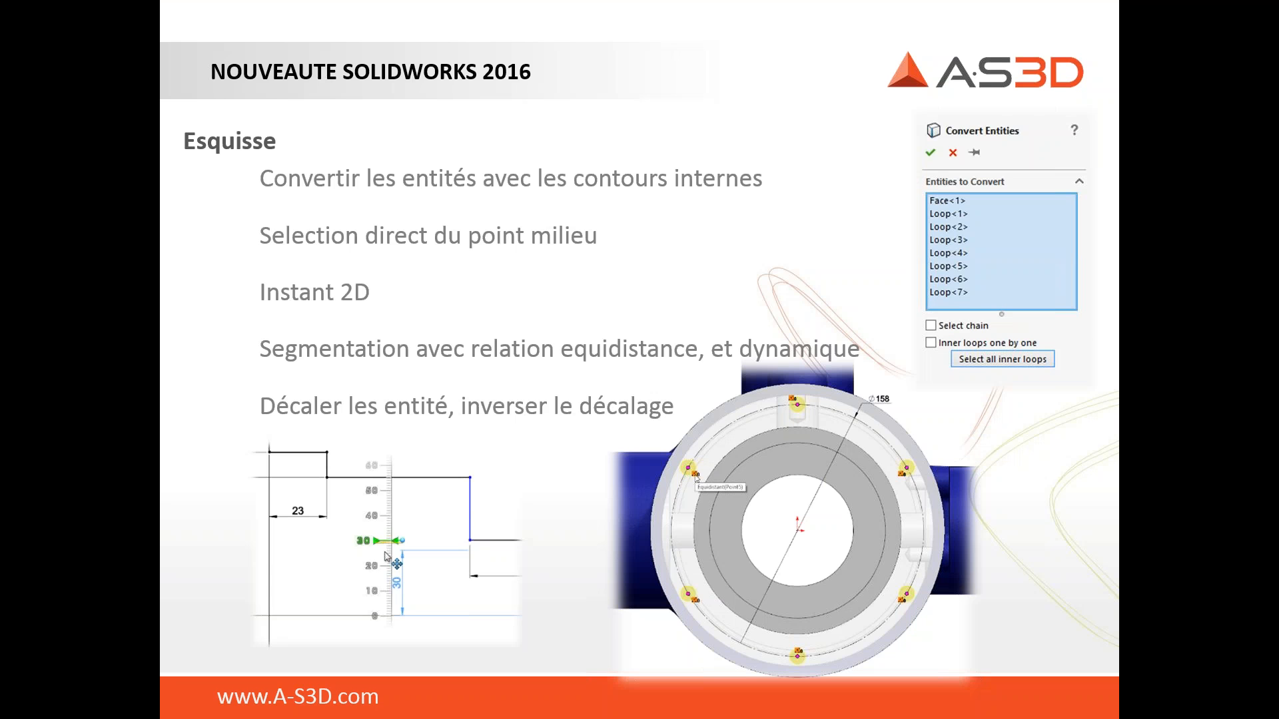
click(575, 279)
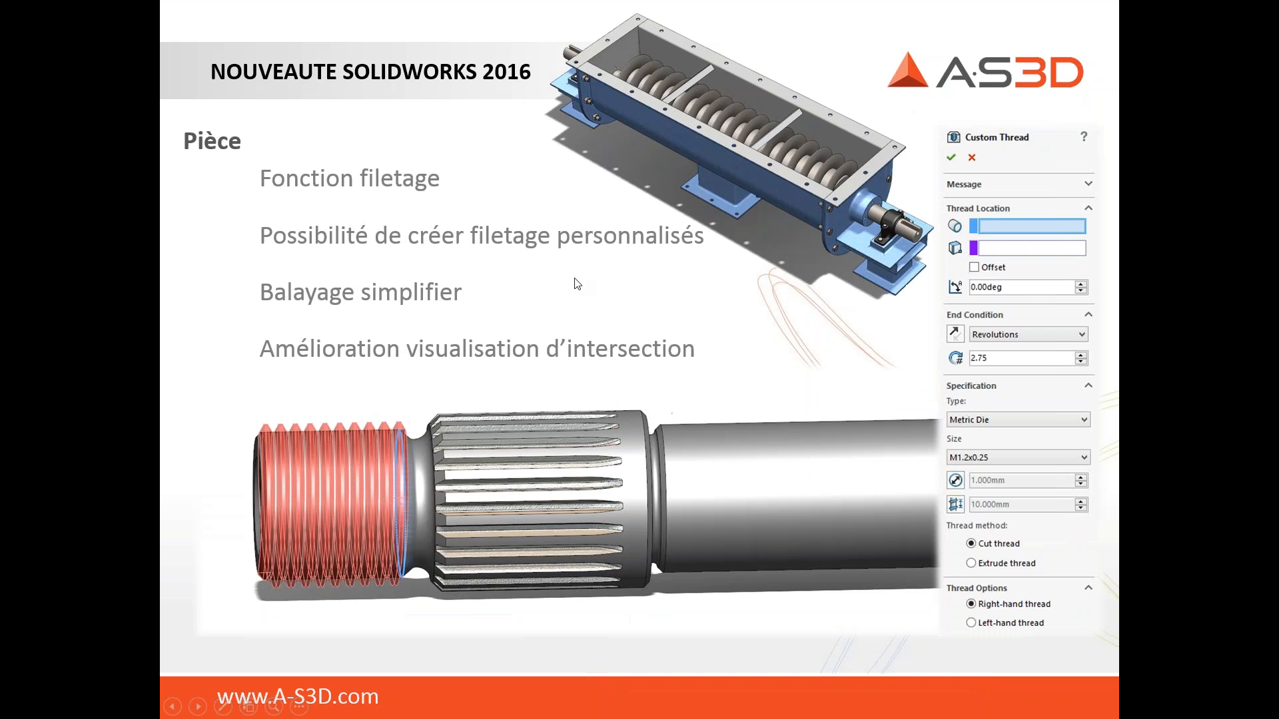
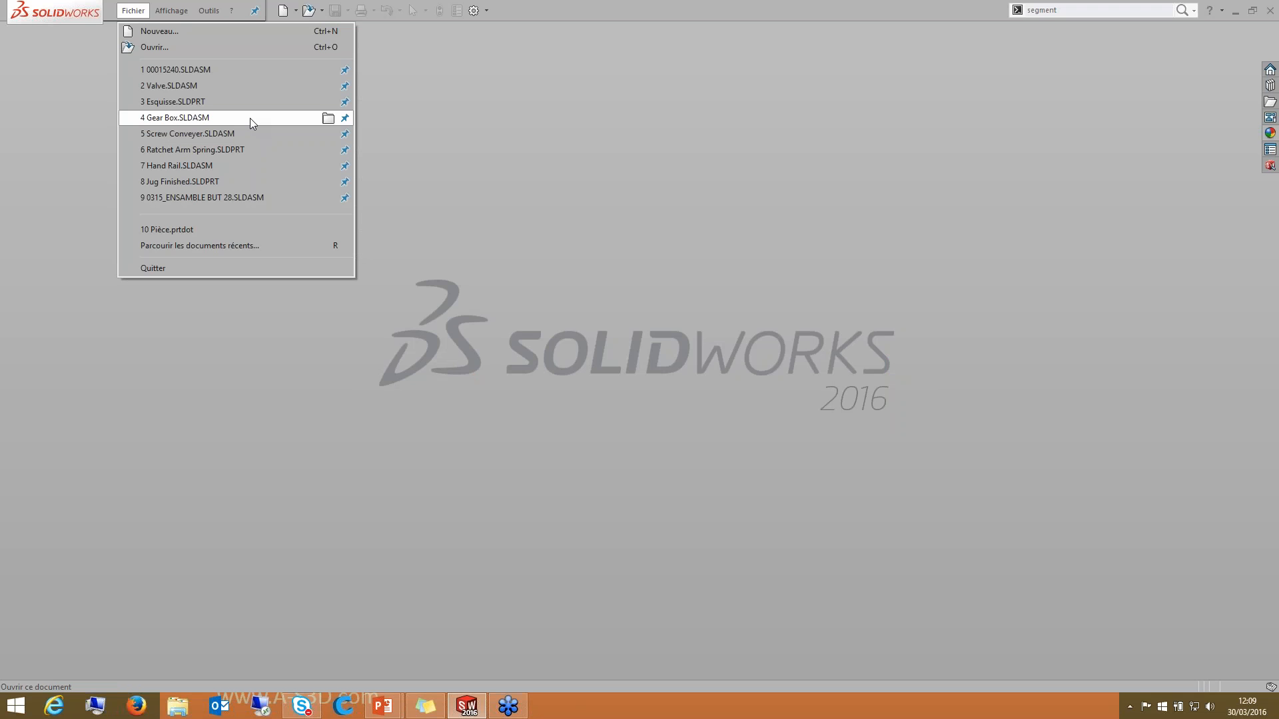
Step: Open the recent Gear Box assembly with a rebuild and open its Drive Shaft component in its own window
click(250, 118)
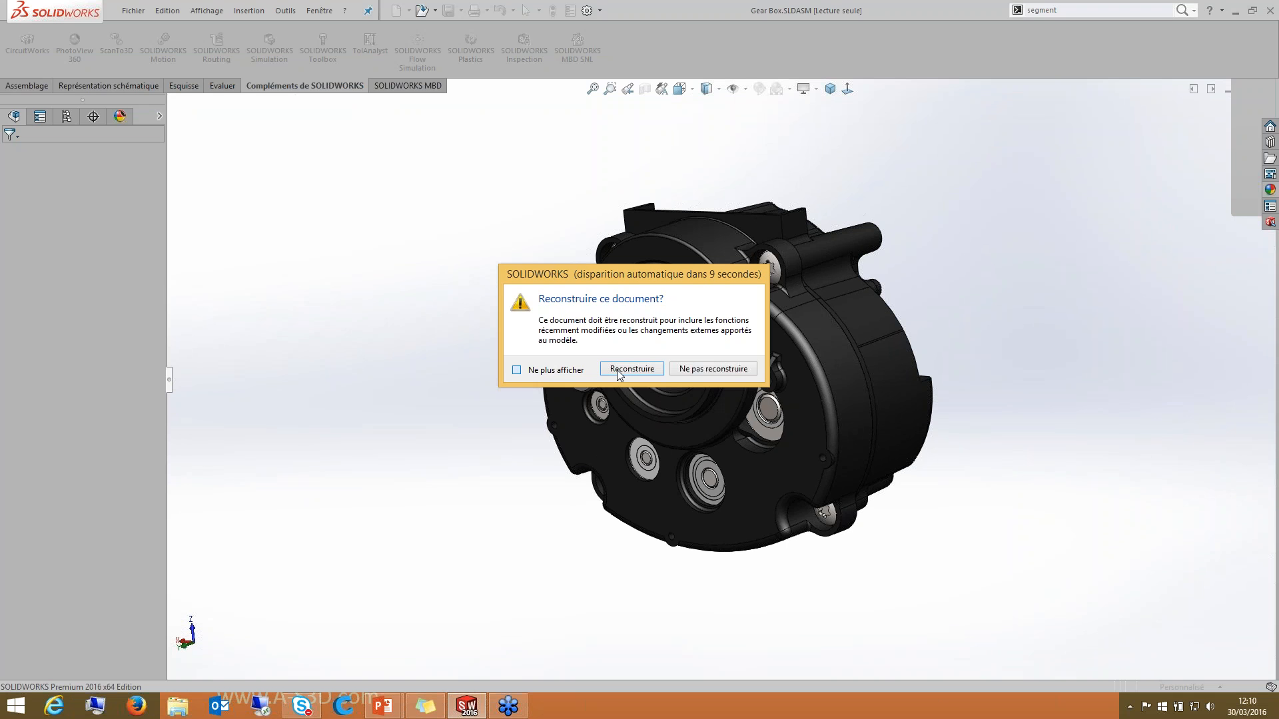
click(517, 370)
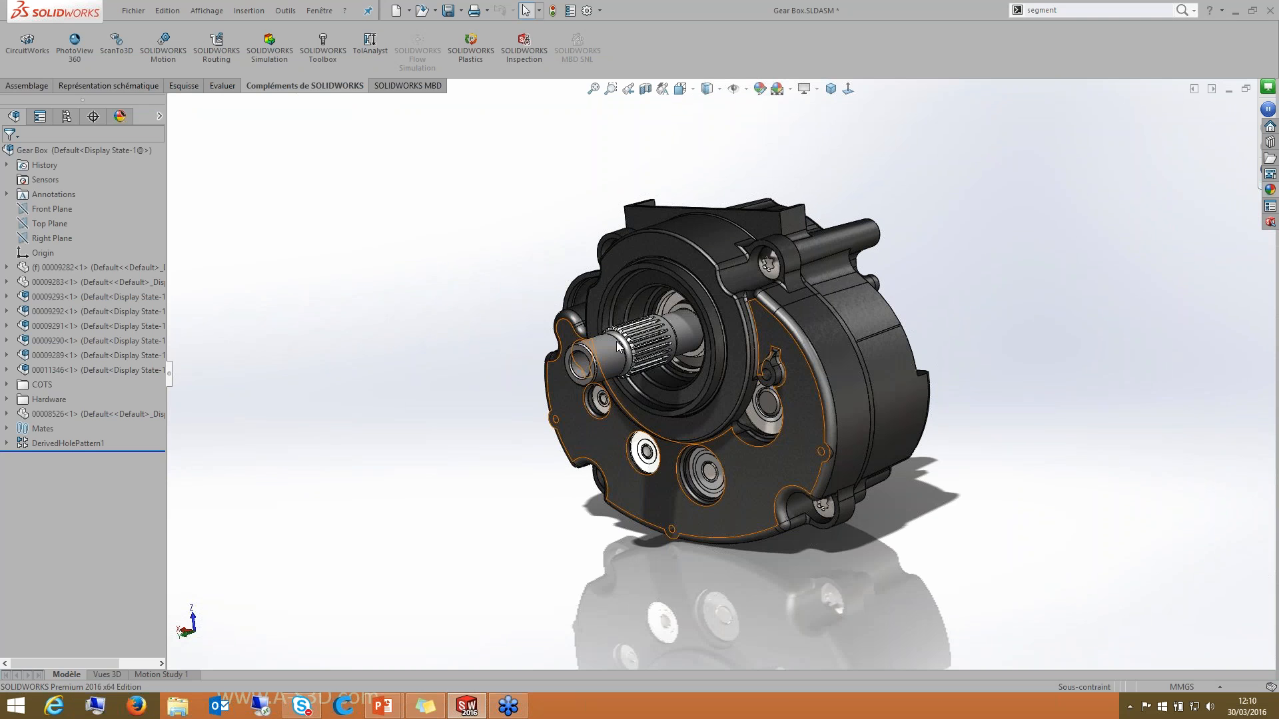
right_click(607, 357)
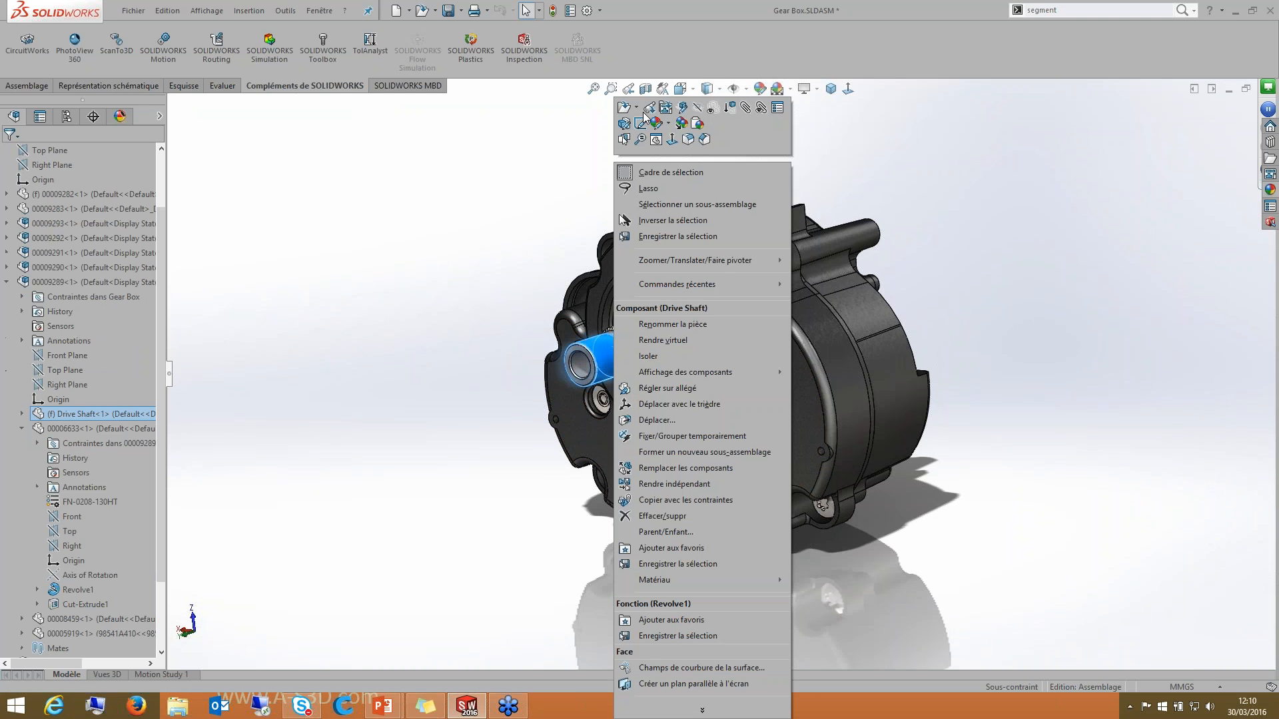
click(646, 110)
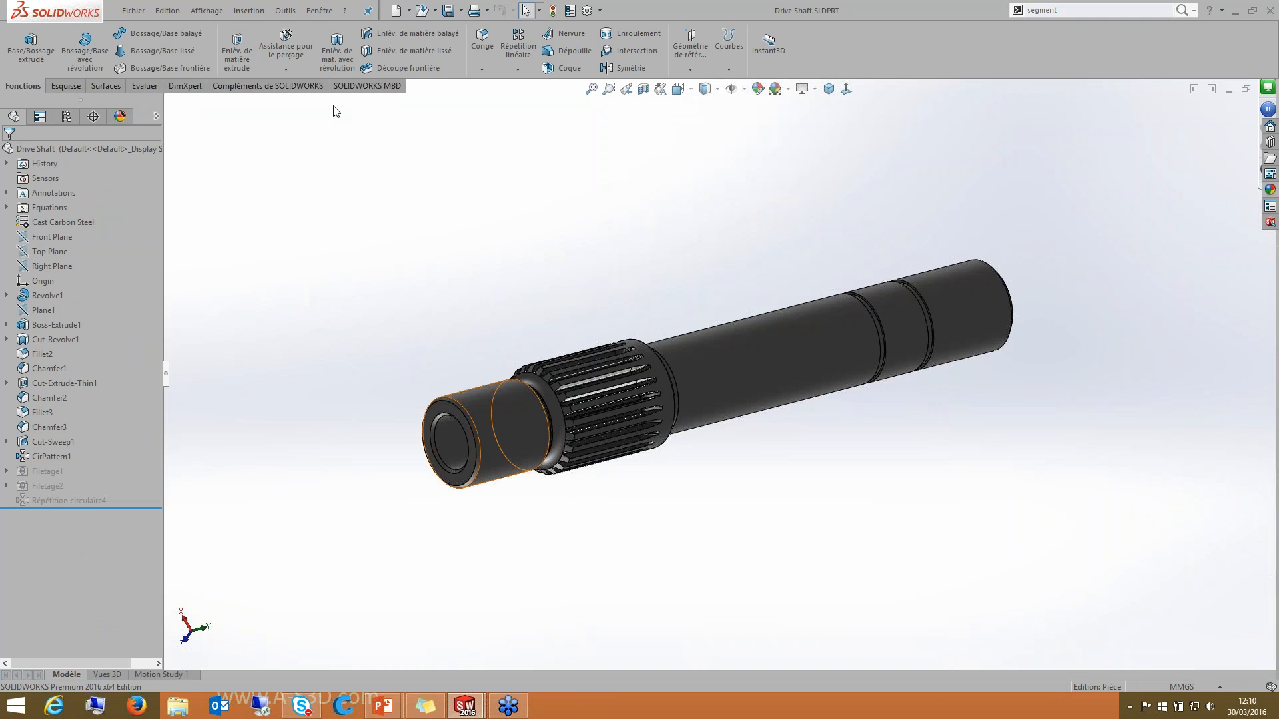
Step: Start a Thread (Filetage) feature in the Drive Shaft part
click(297, 72)
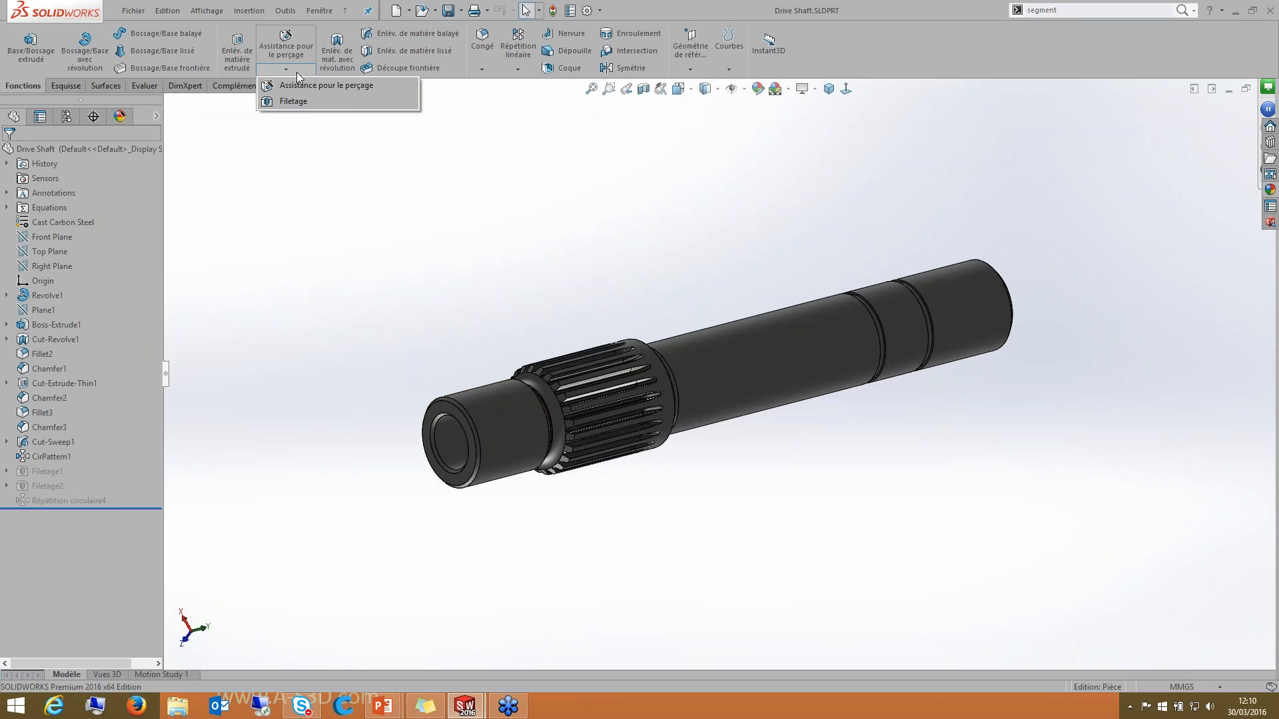
click(329, 102)
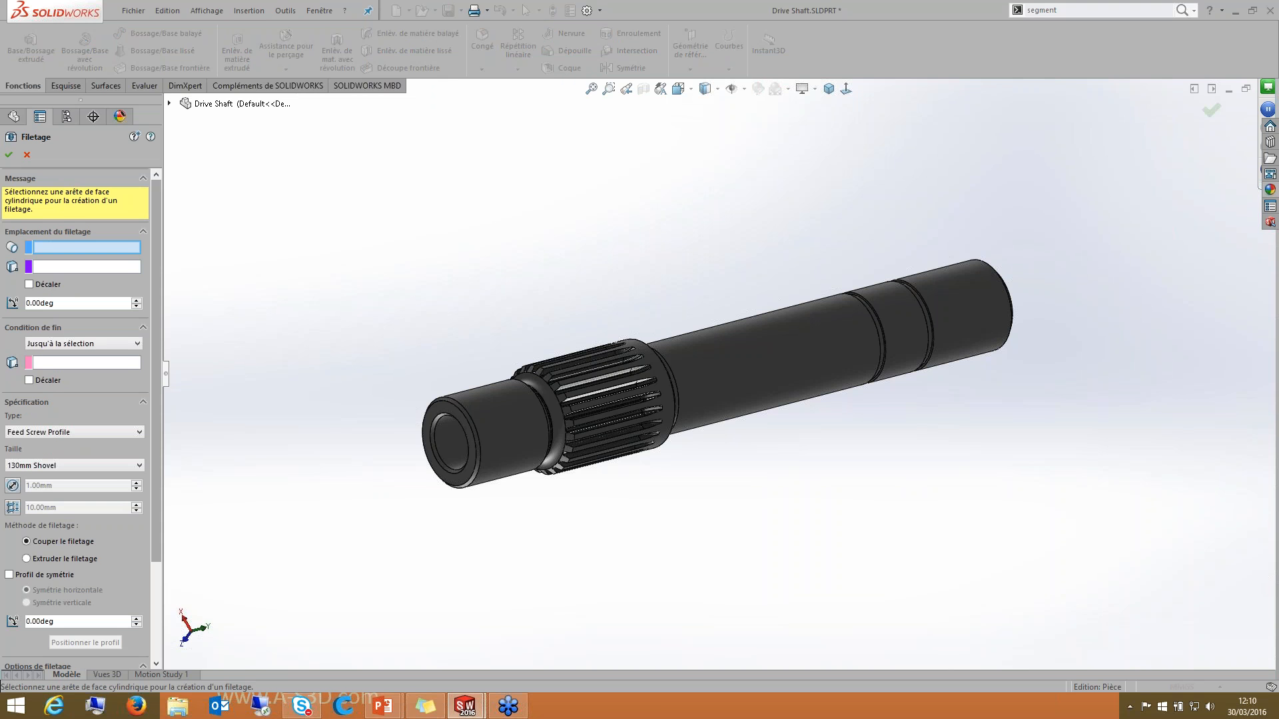
Step: Place the thread on the circular edge of the shaft's short end cylinder beside the splined section
drag(212, 229, 212, 229)
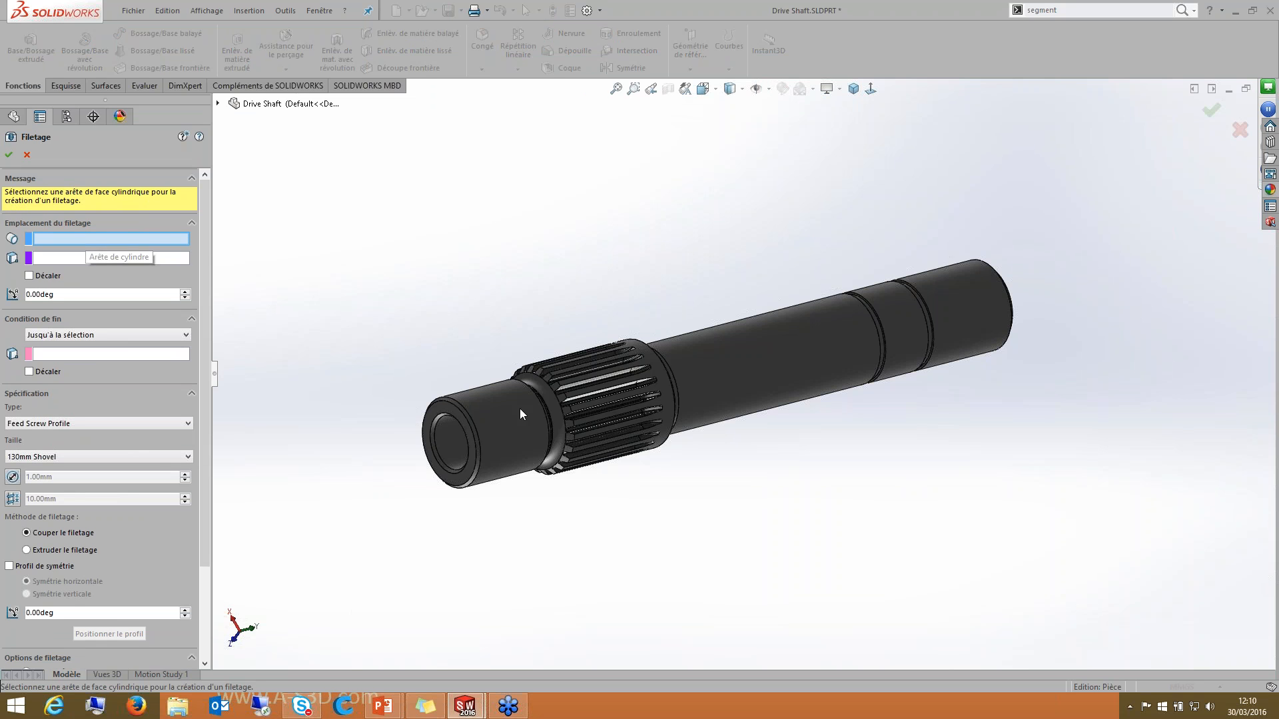
scroll(520, 409, down, 3)
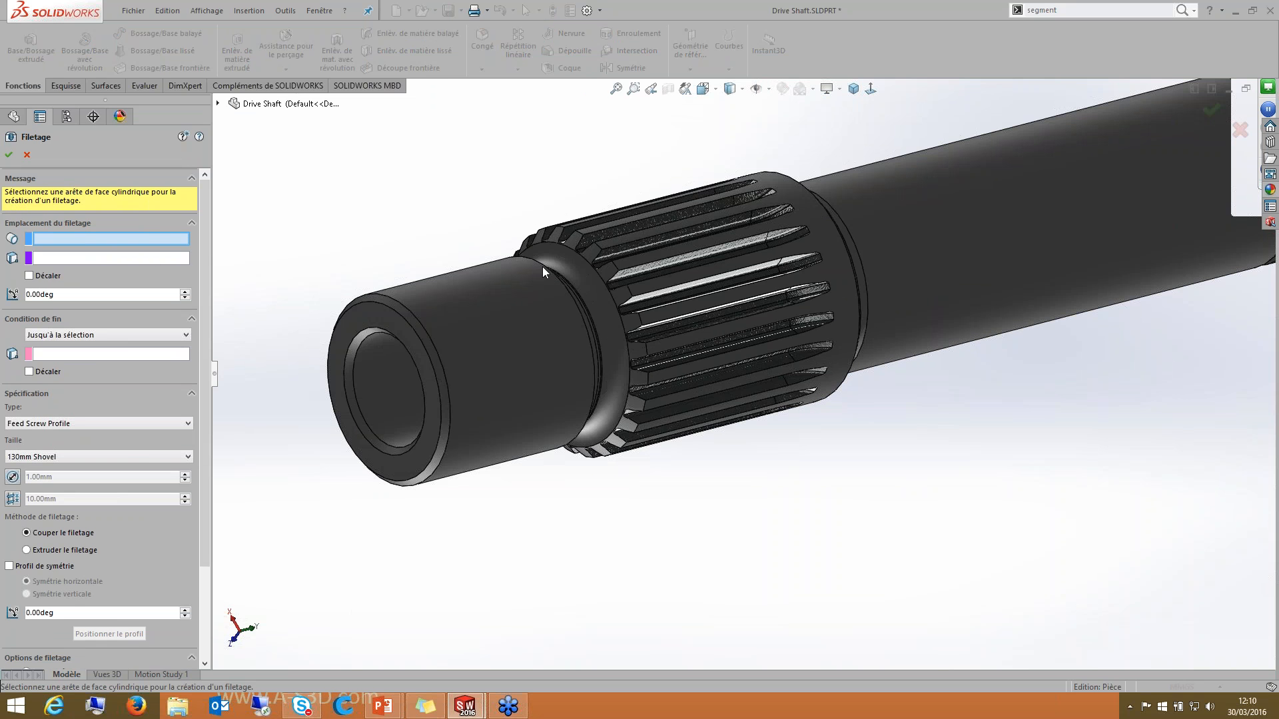
click(592, 405)
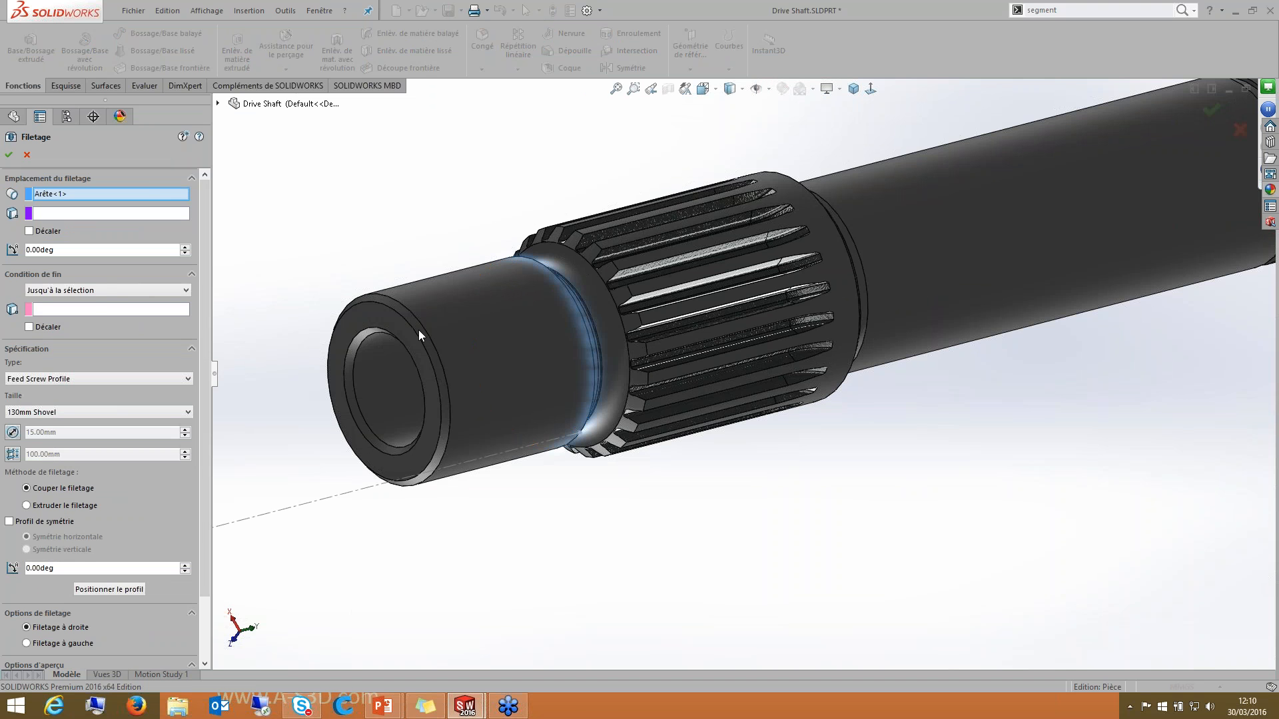
Step: End the thread up to a selection, using the flat annular face at the shaft's hollow end
click(97, 289)
click(97, 313)
click(98, 311)
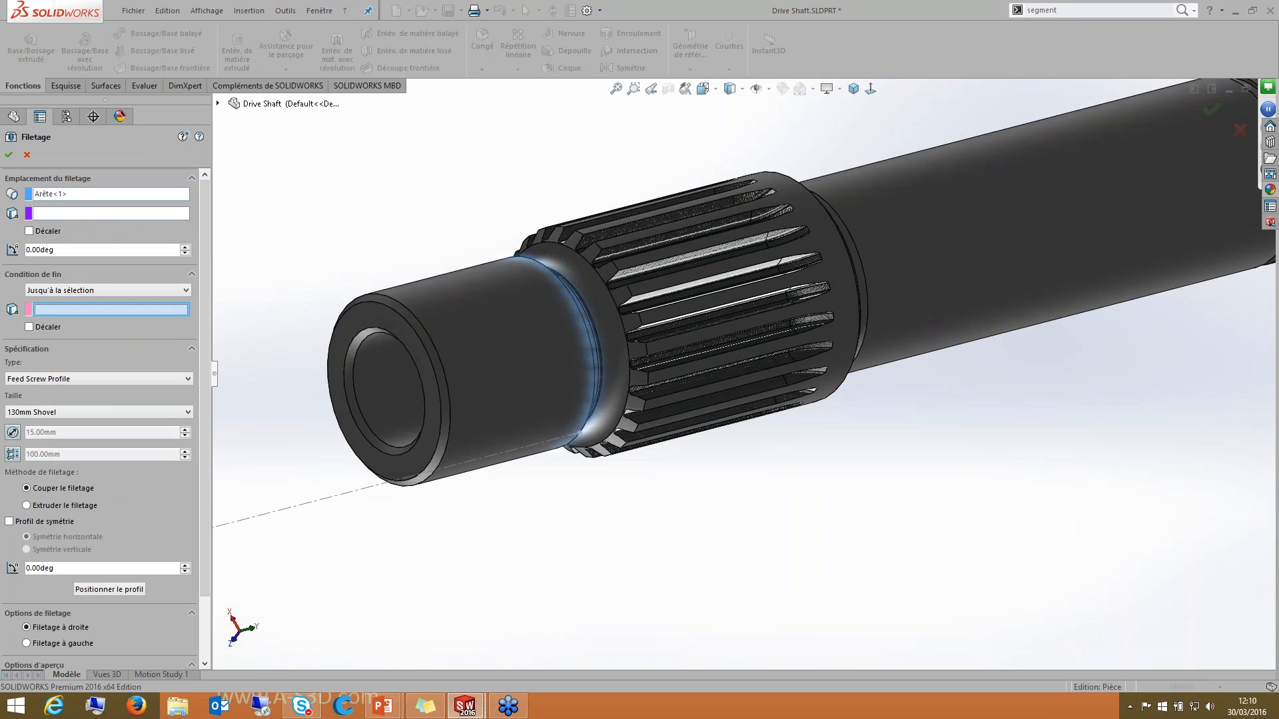
click(424, 306)
scroll(603, 397, down, 5)
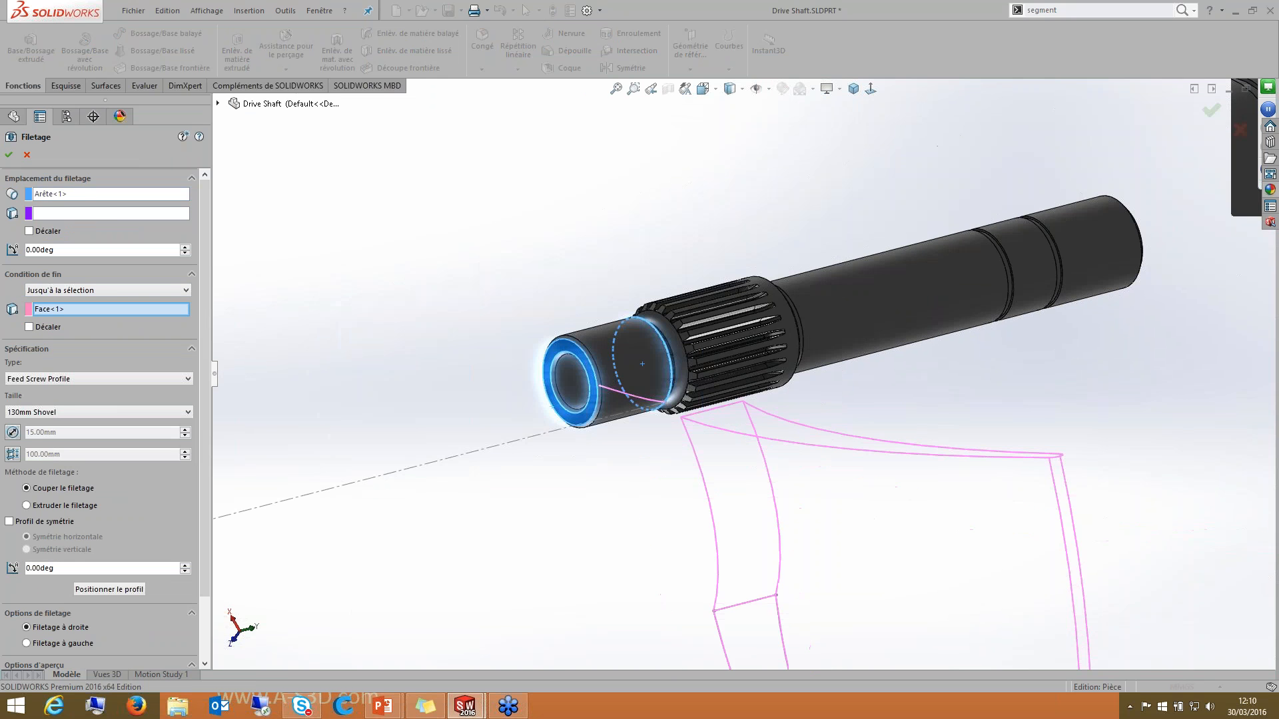
Step: Set the thread specification to type Metric Die with size M10x1.0
click(43, 379)
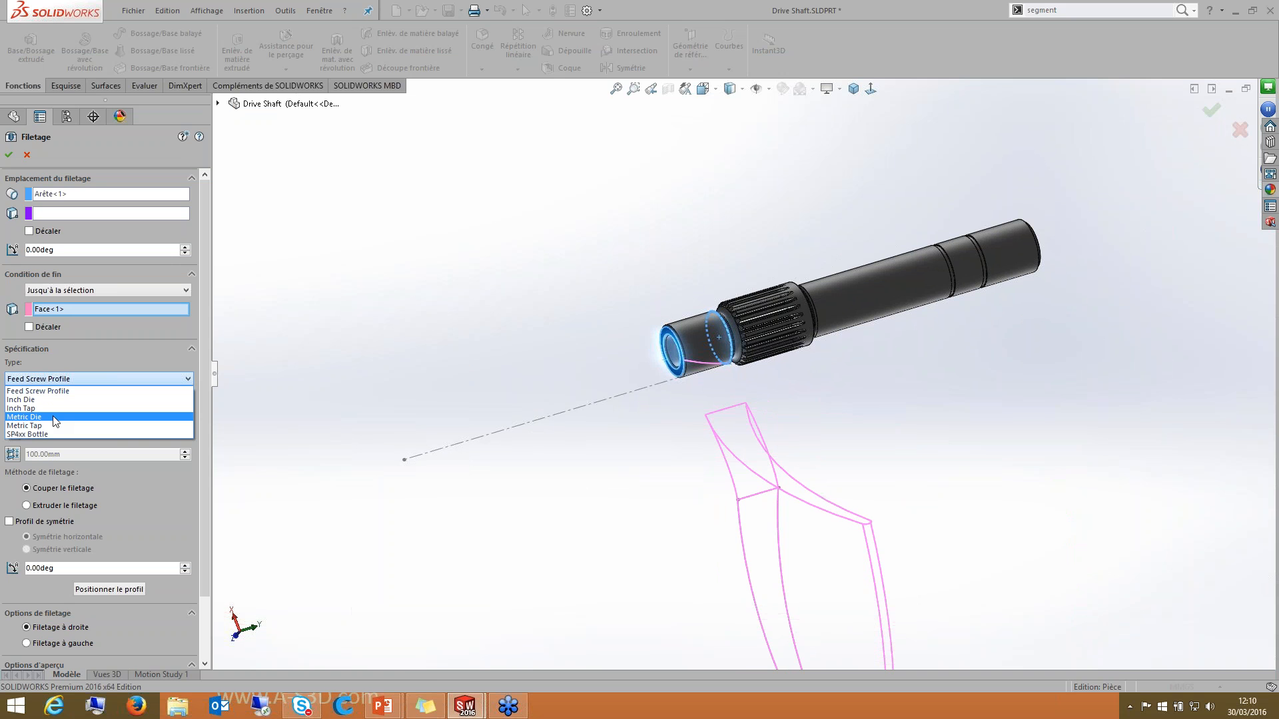
click(55, 419)
scroll(697, 321, down, 6)
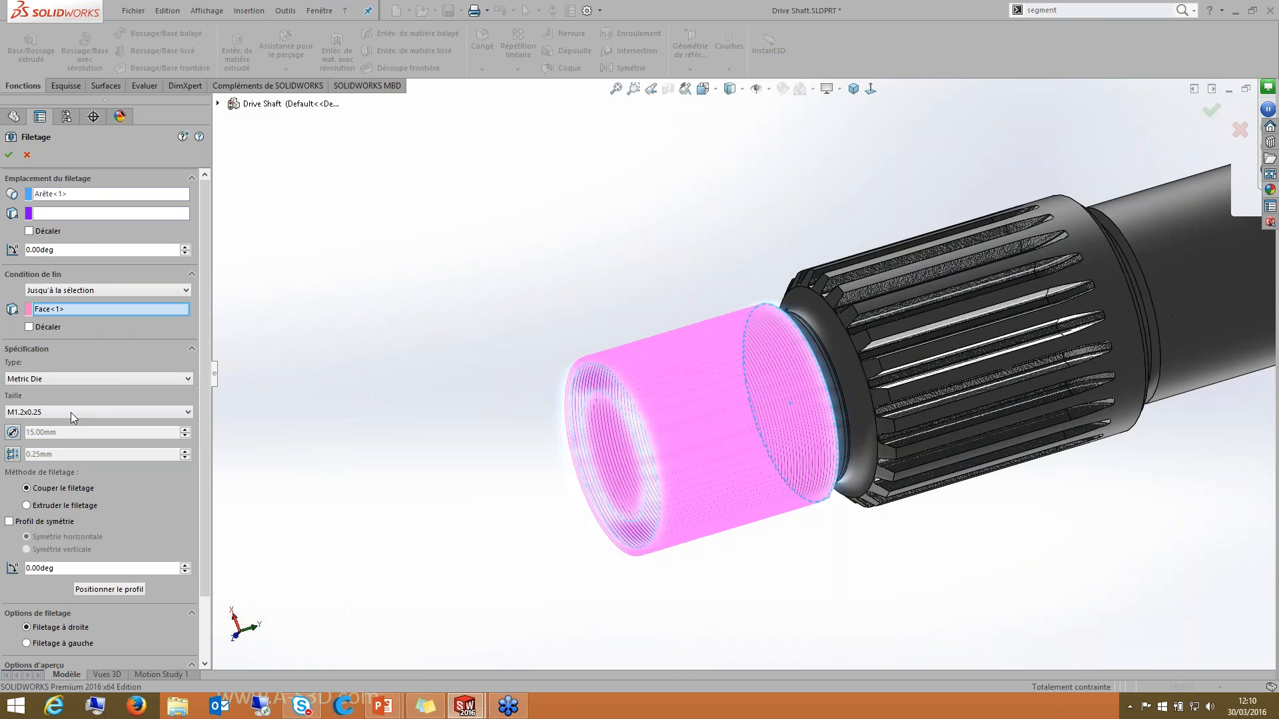
click(71, 413)
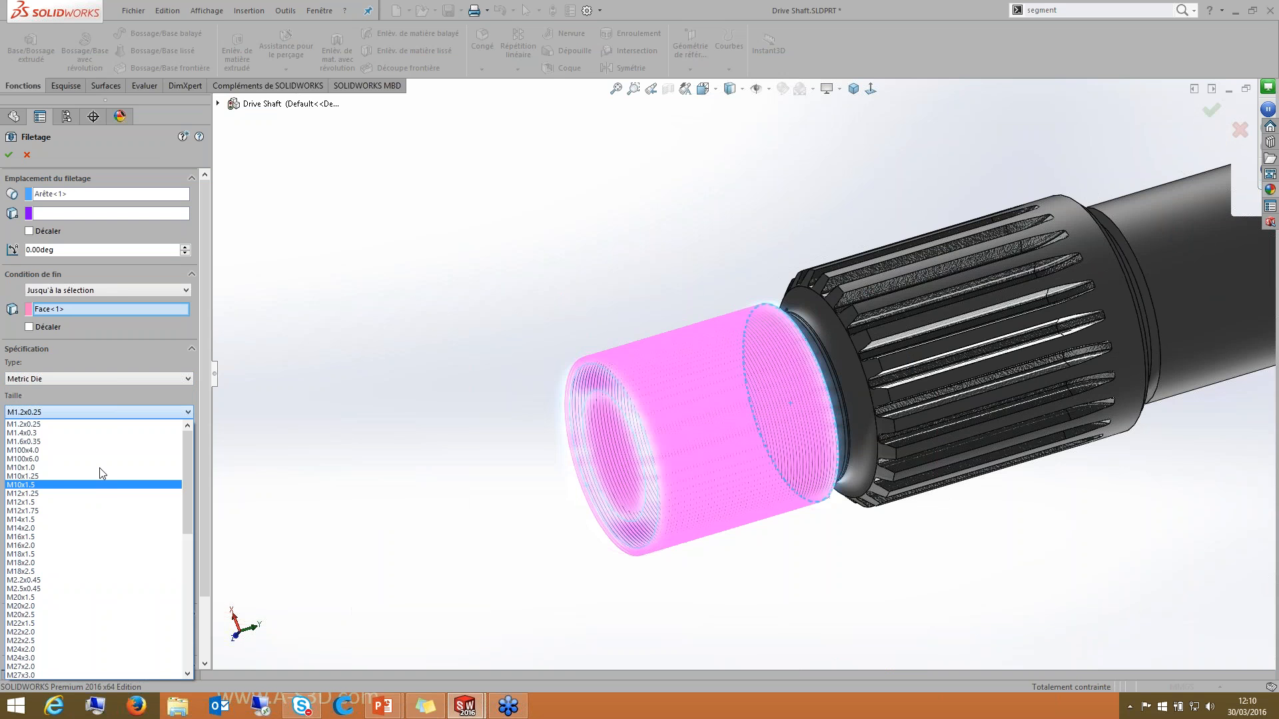
click(99, 467)
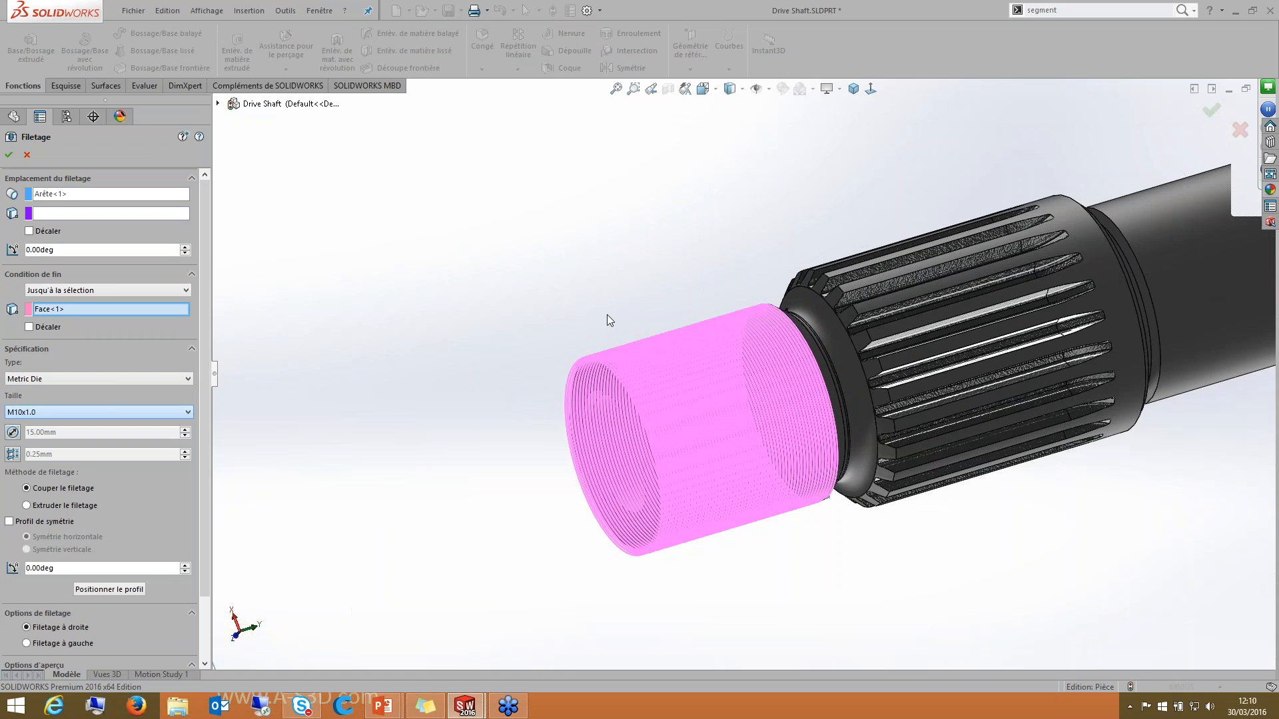
middle_drag(606, 315, 608, 287)
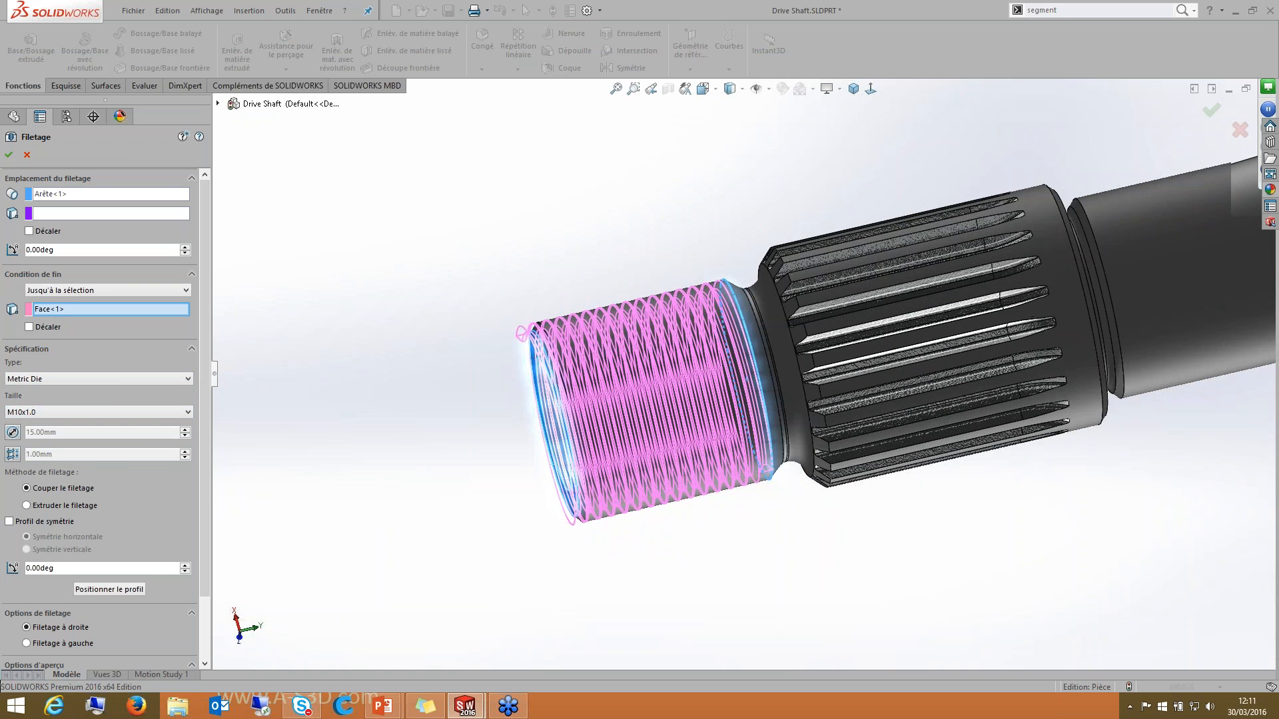
Step: Change the thread type to SP4xx Bottle and examine its preview on the shaft end
click(97, 381)
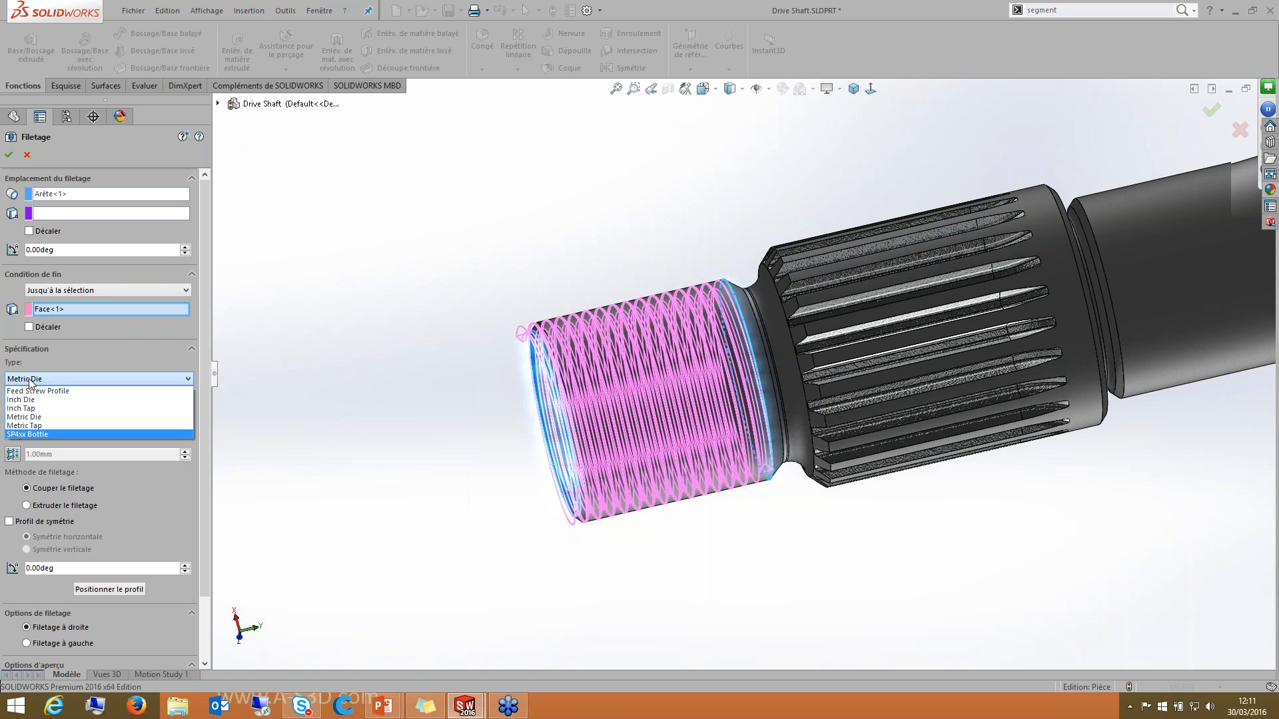
click(42, 435)
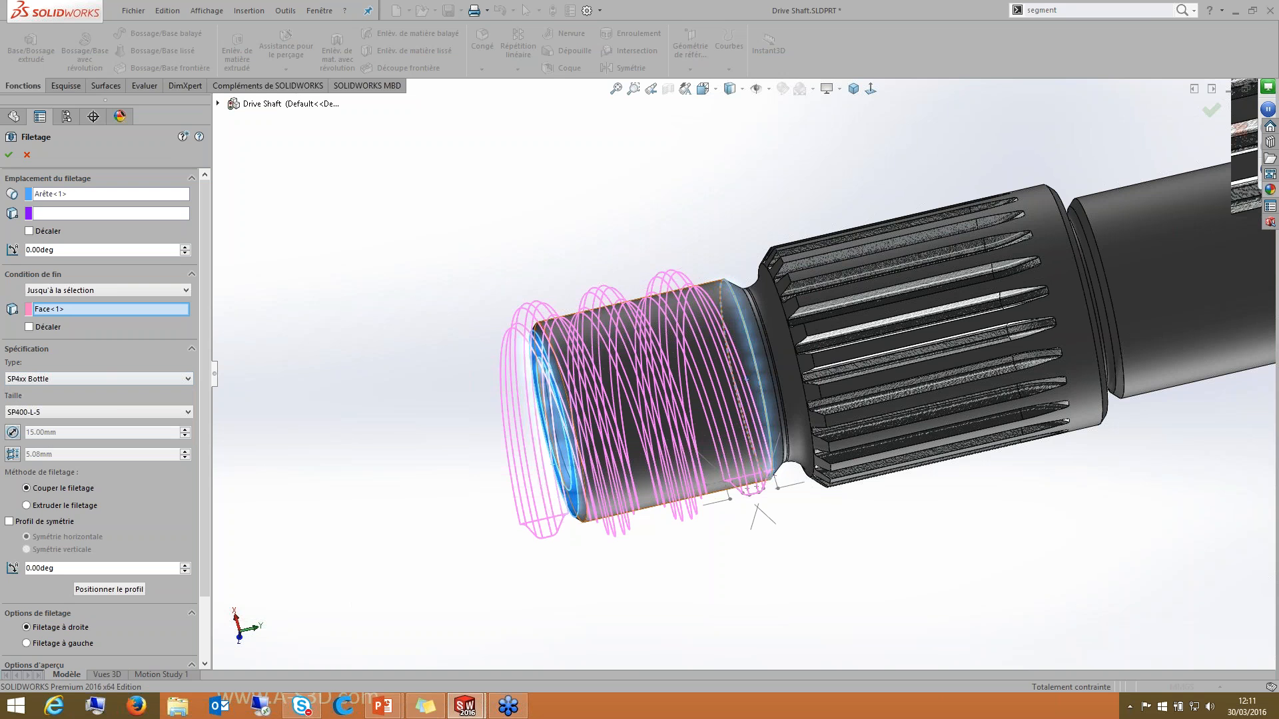
scroll(566, 501, down, 3)
middle_drag(566, 501, 567, 512)
middle_drag(859, 332, 852, 297)
scroll(853, 297, up, 1)
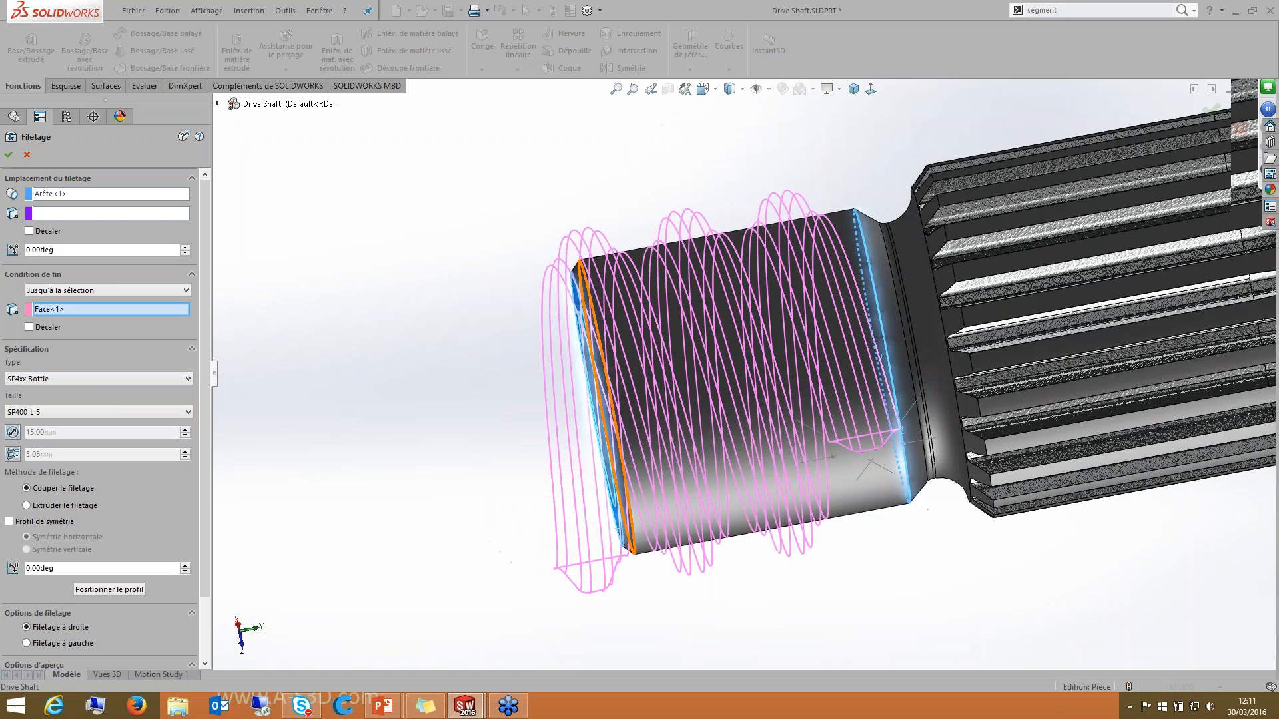
middle_drag(630, 541, 686, 530)
Step: Set the thread specification to type Metric Tap with size M10x1.0
click(84, 377)
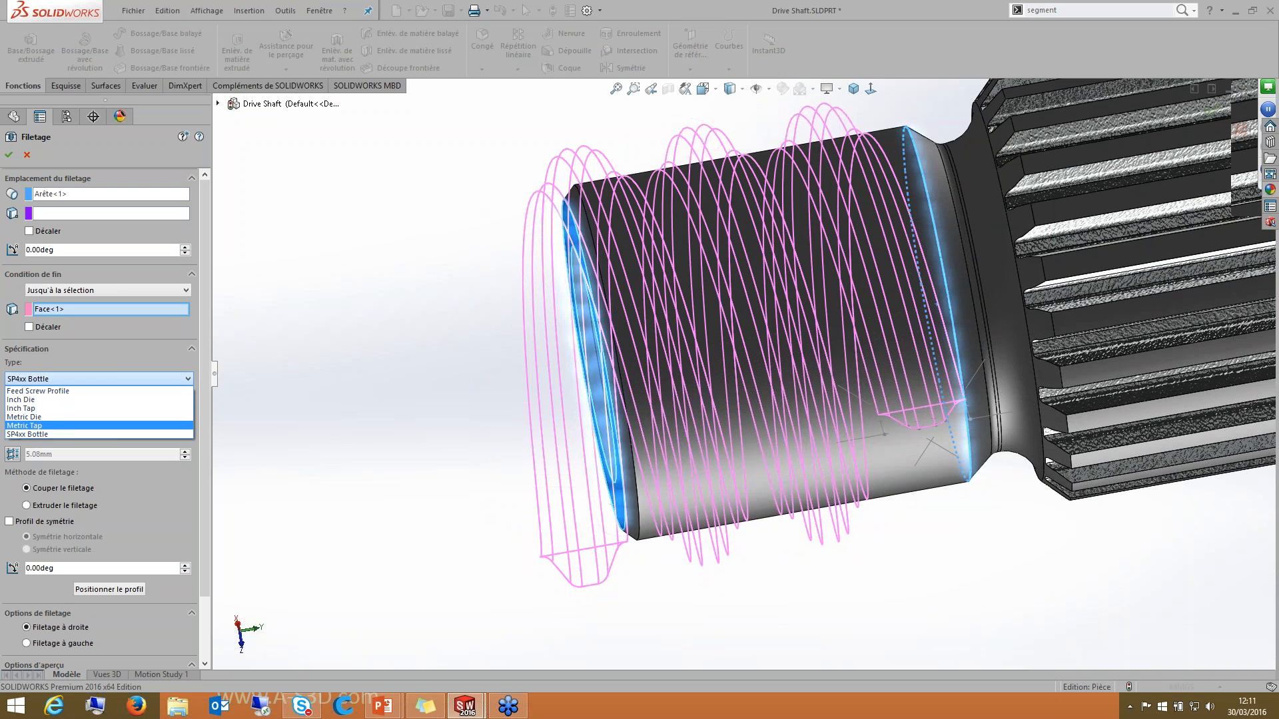
click(54, 425)
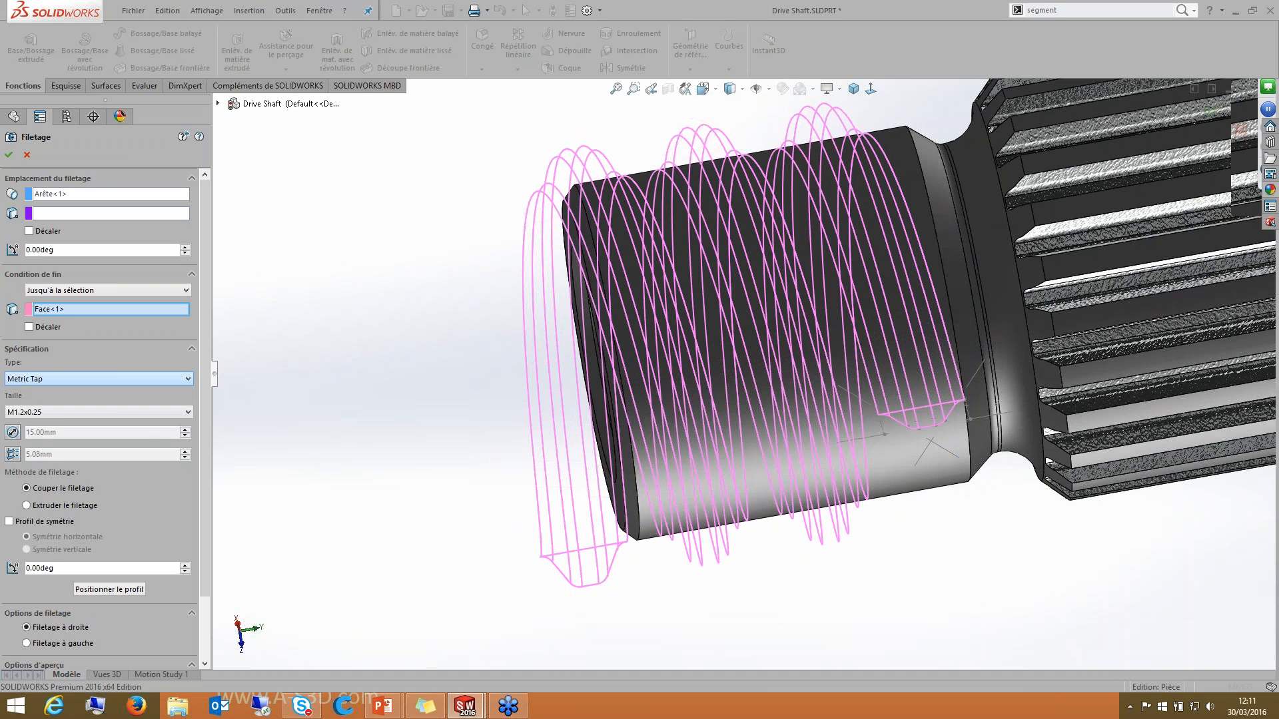
click(56, 413)
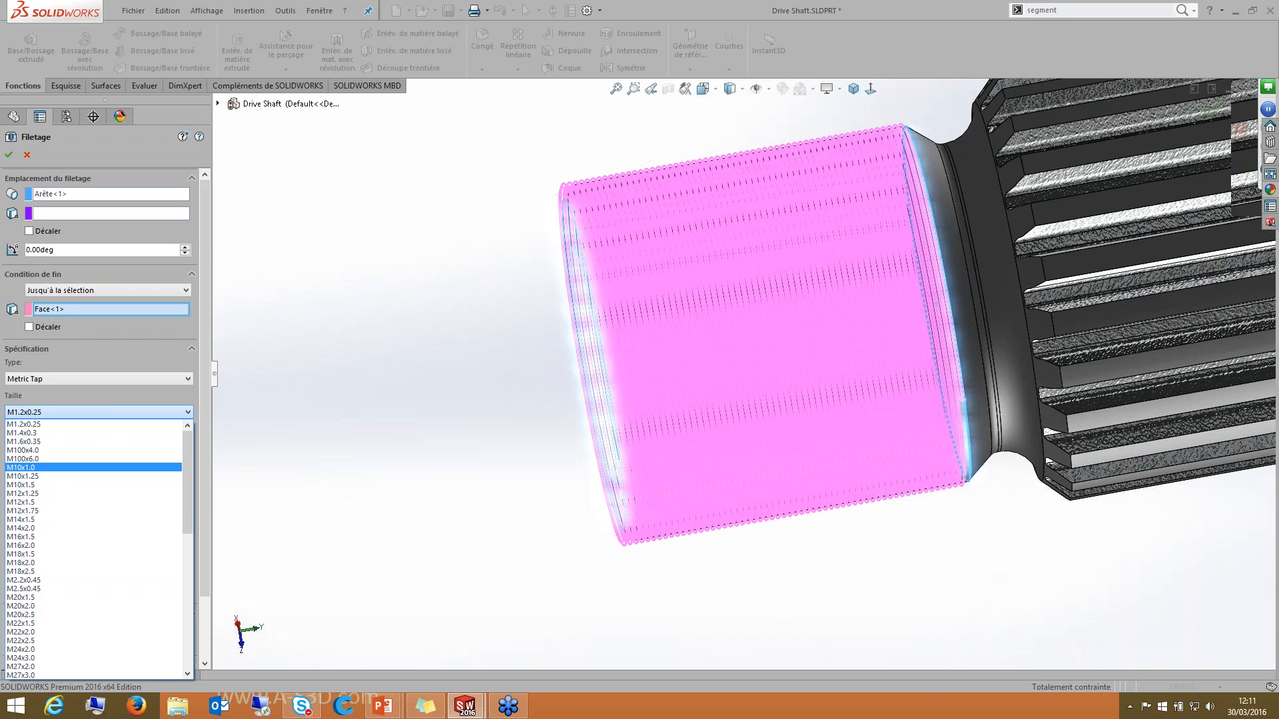
click(26, 467)
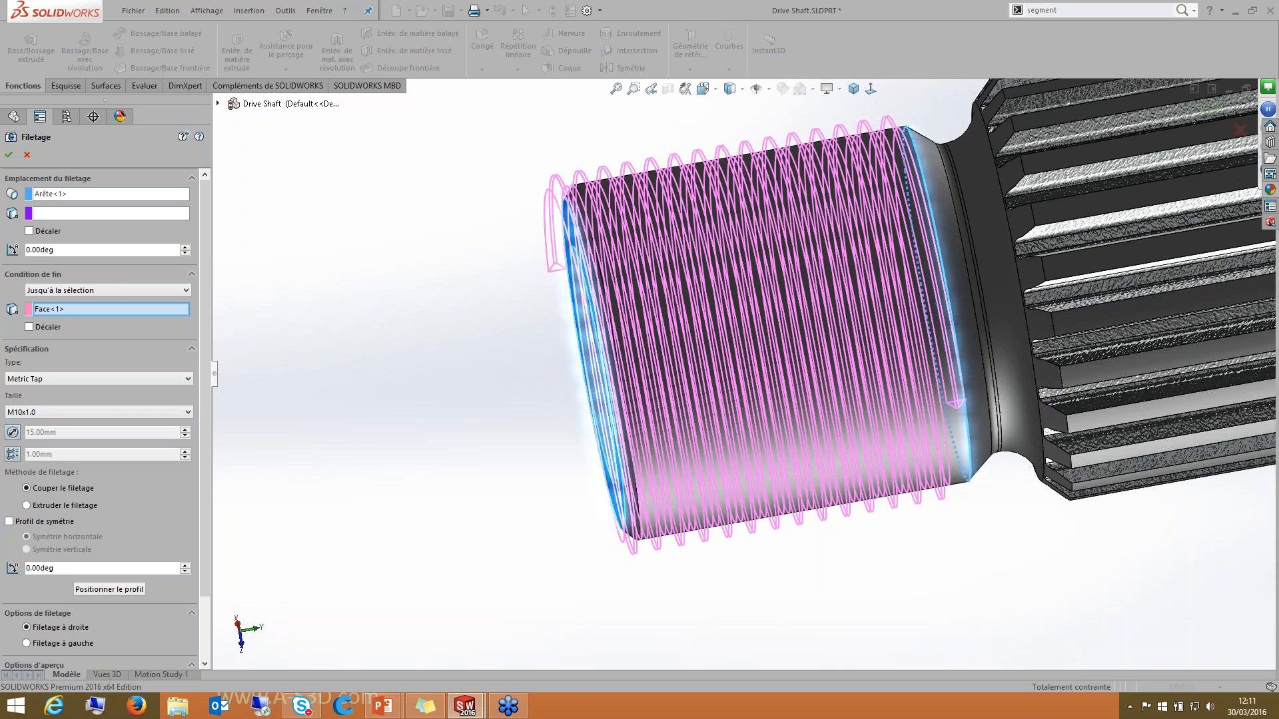
middle_drag(732, 333, 761, 335)
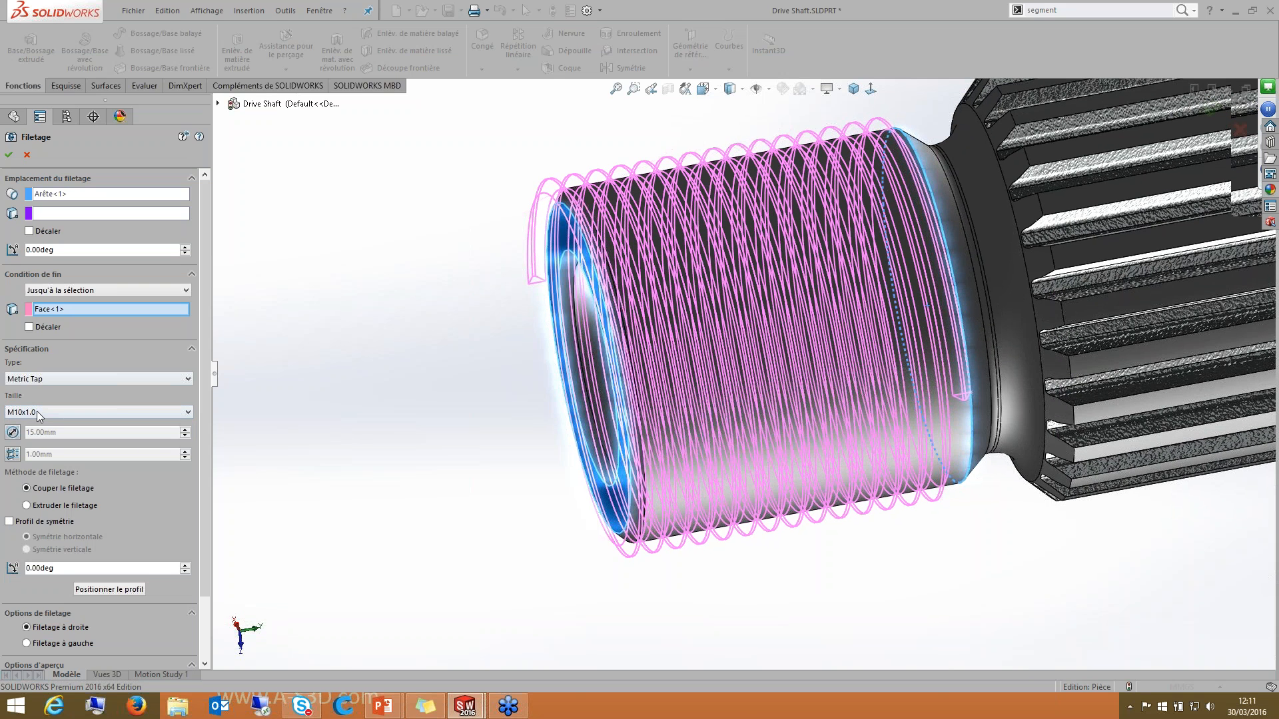
click(45, 410)
click(46, 410)
click(73, 378)
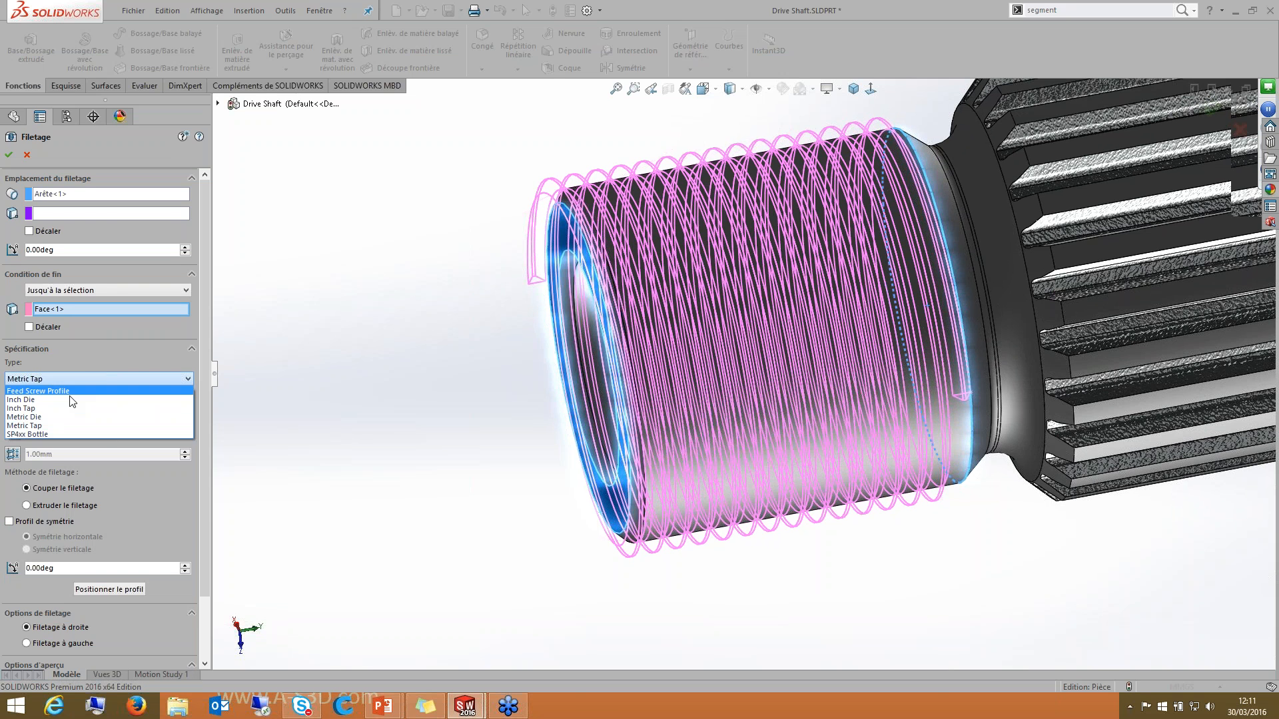
click(64, 426)
click(64, 412)
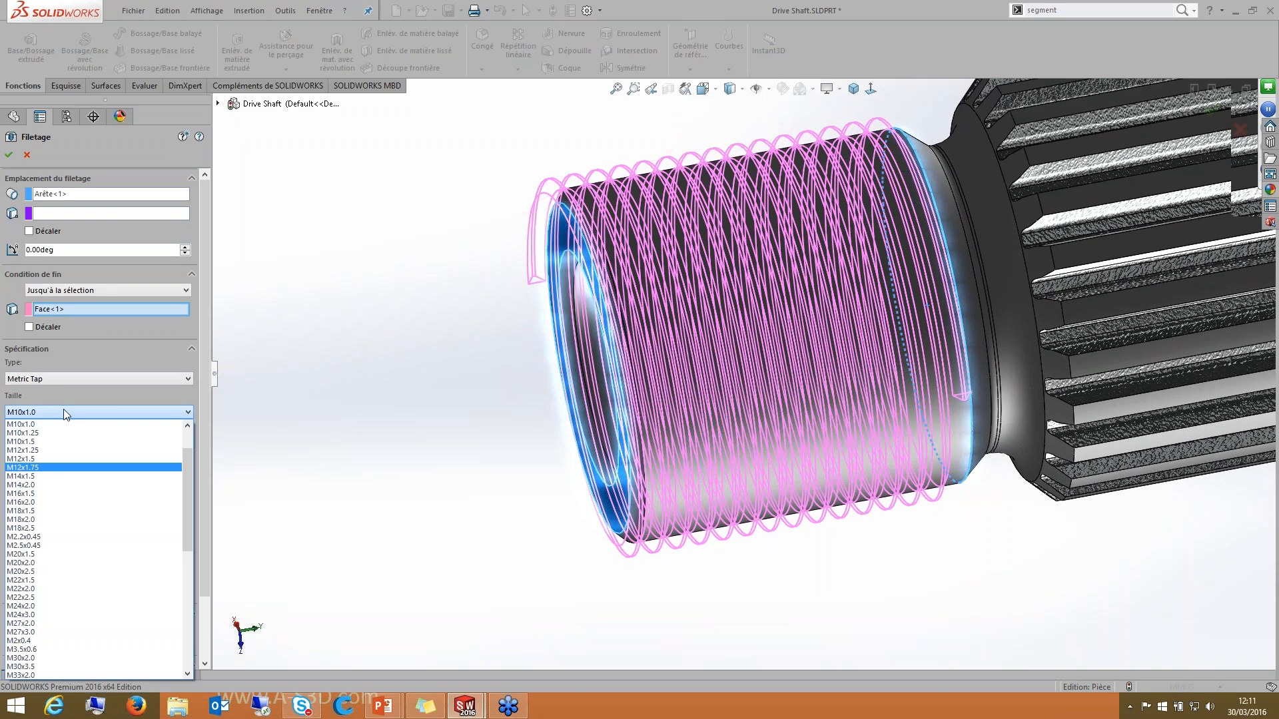
click(98, 411)
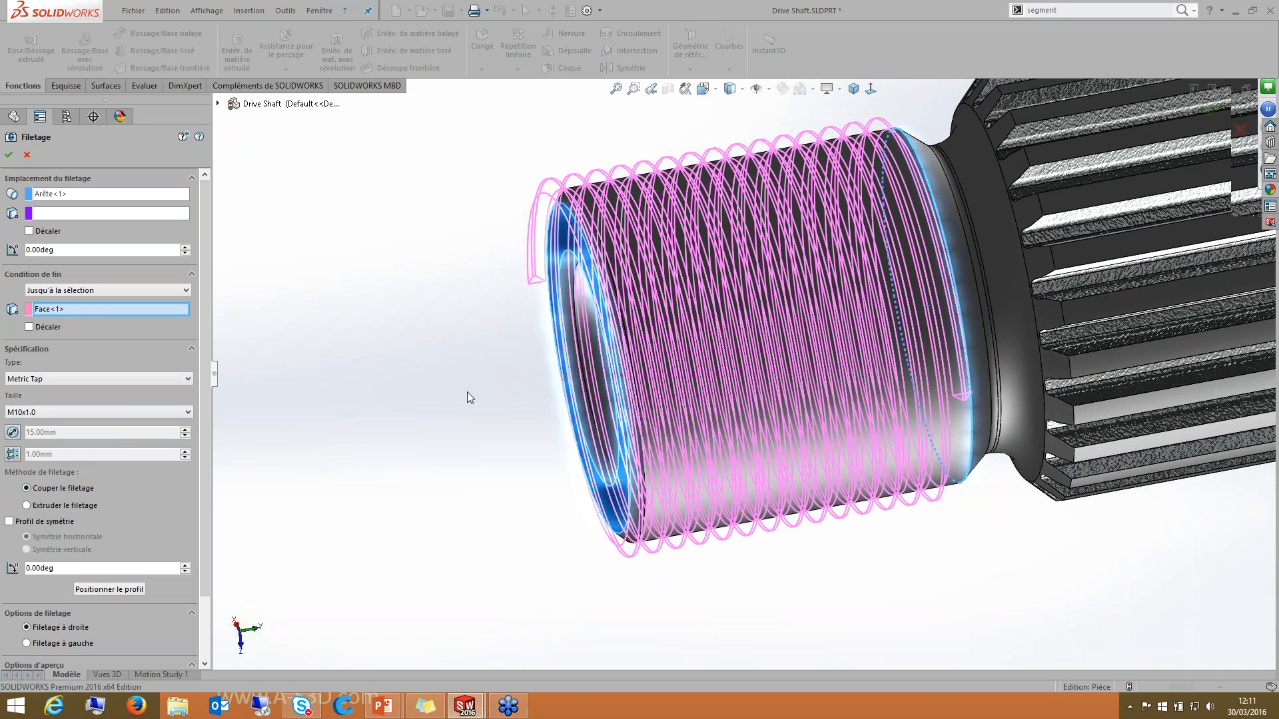
Step: Offset the thread start by 1.00 mm from its edge, reversed so it extends toward the splined section
middle_drag(467, 392, 470, 460)
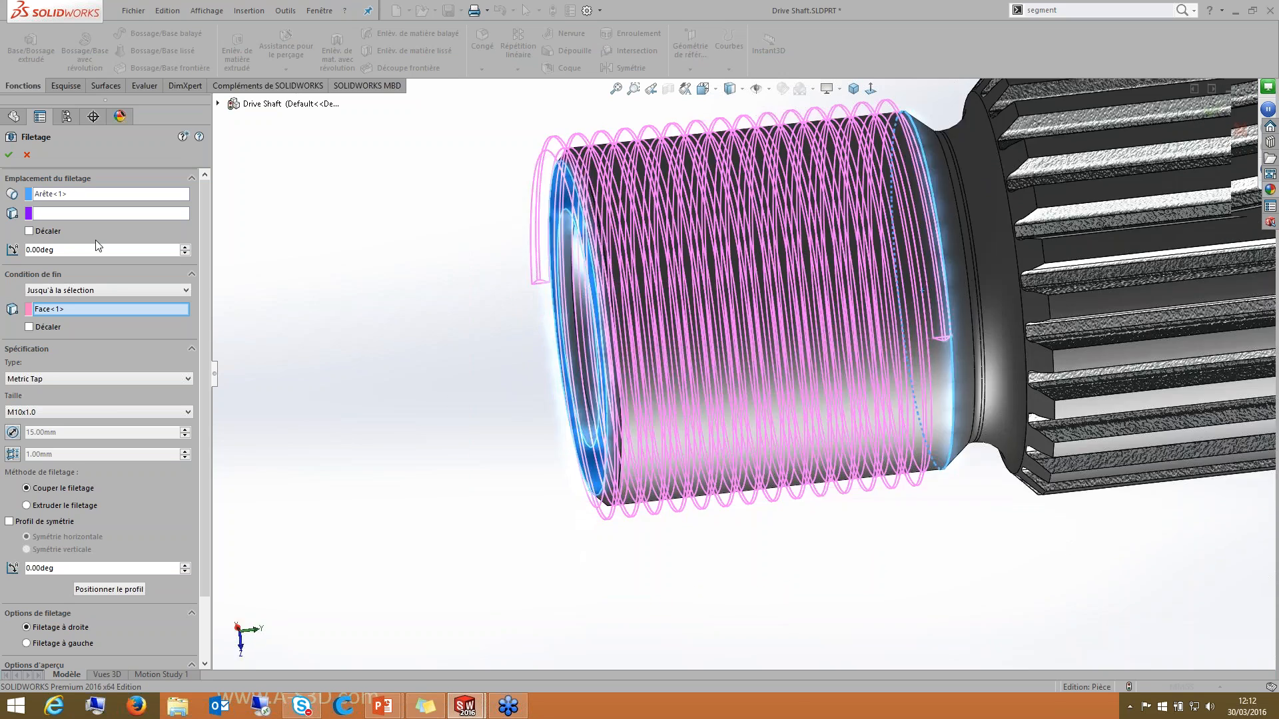
middle_drag(453, 373, 447, 401)
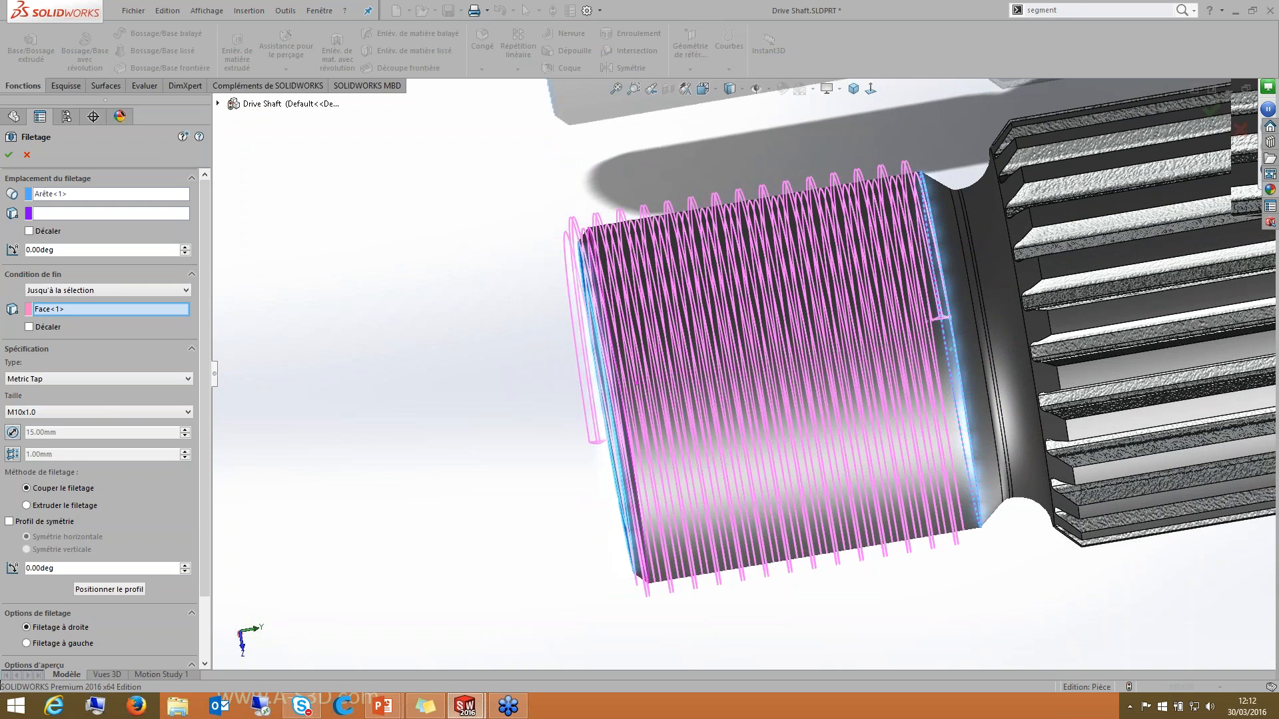
click(28, 232)
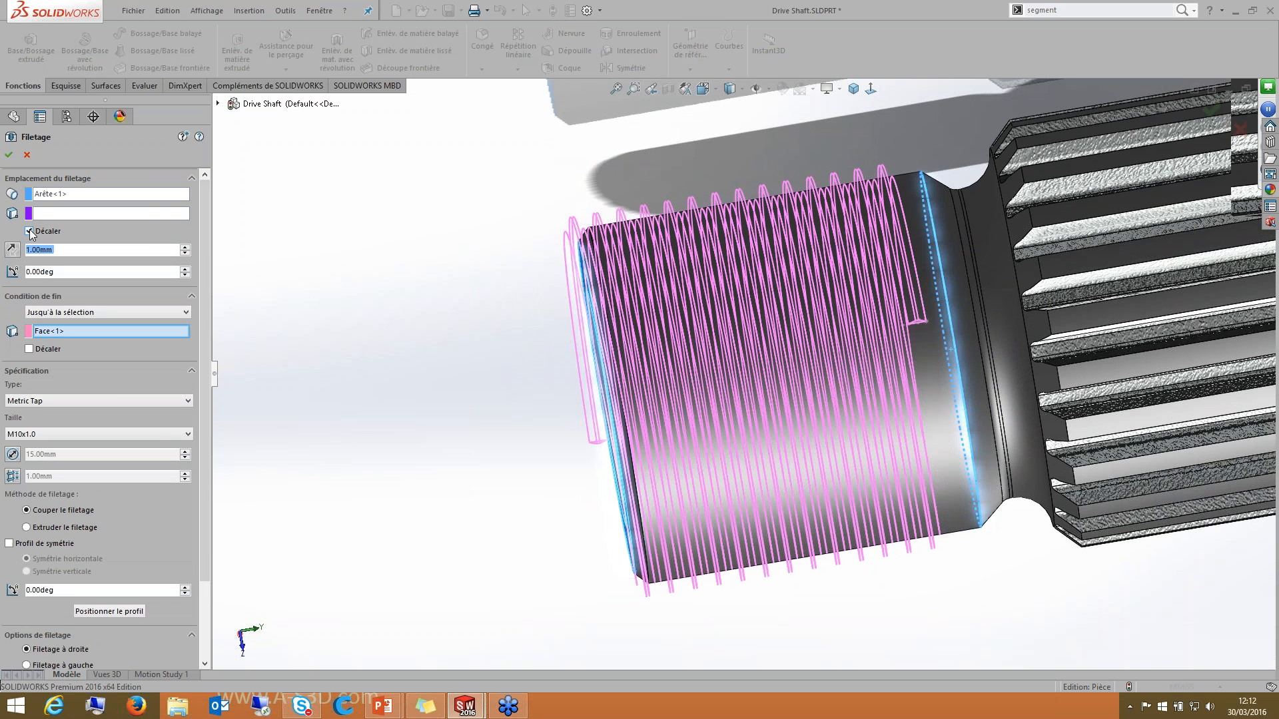
click(29, 231)
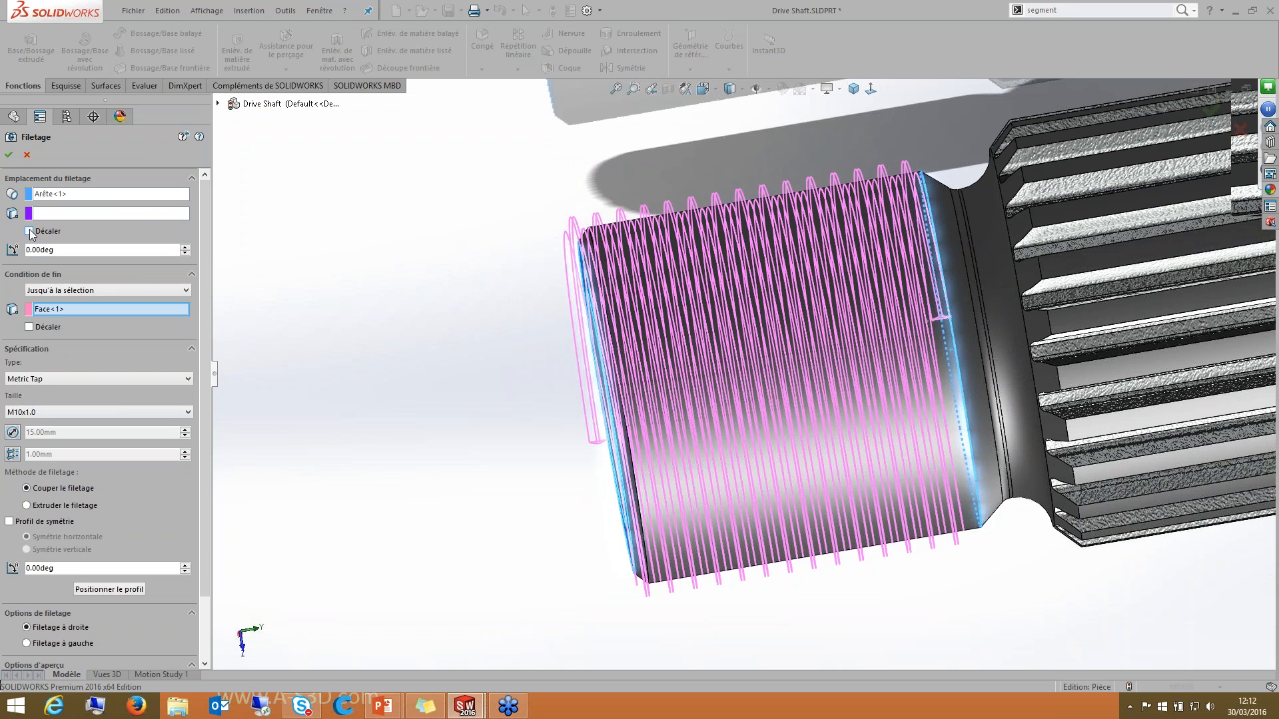
click(29, 231)
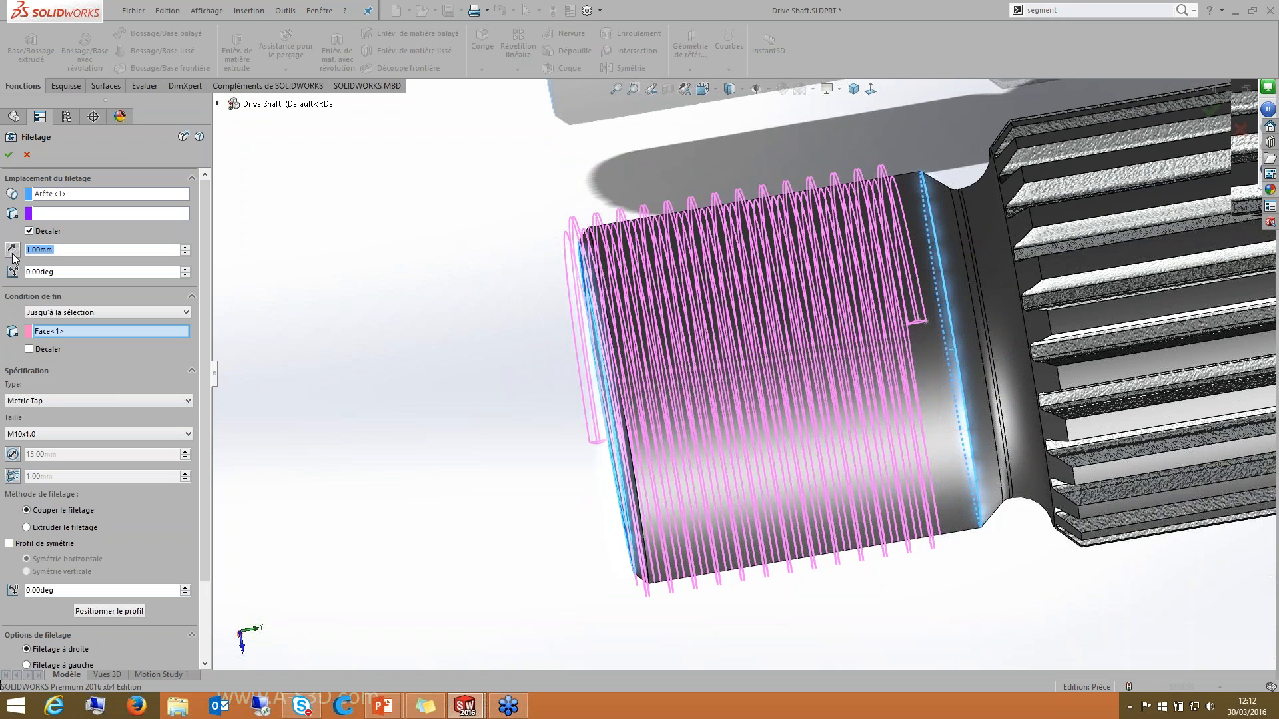
click(13, 253)
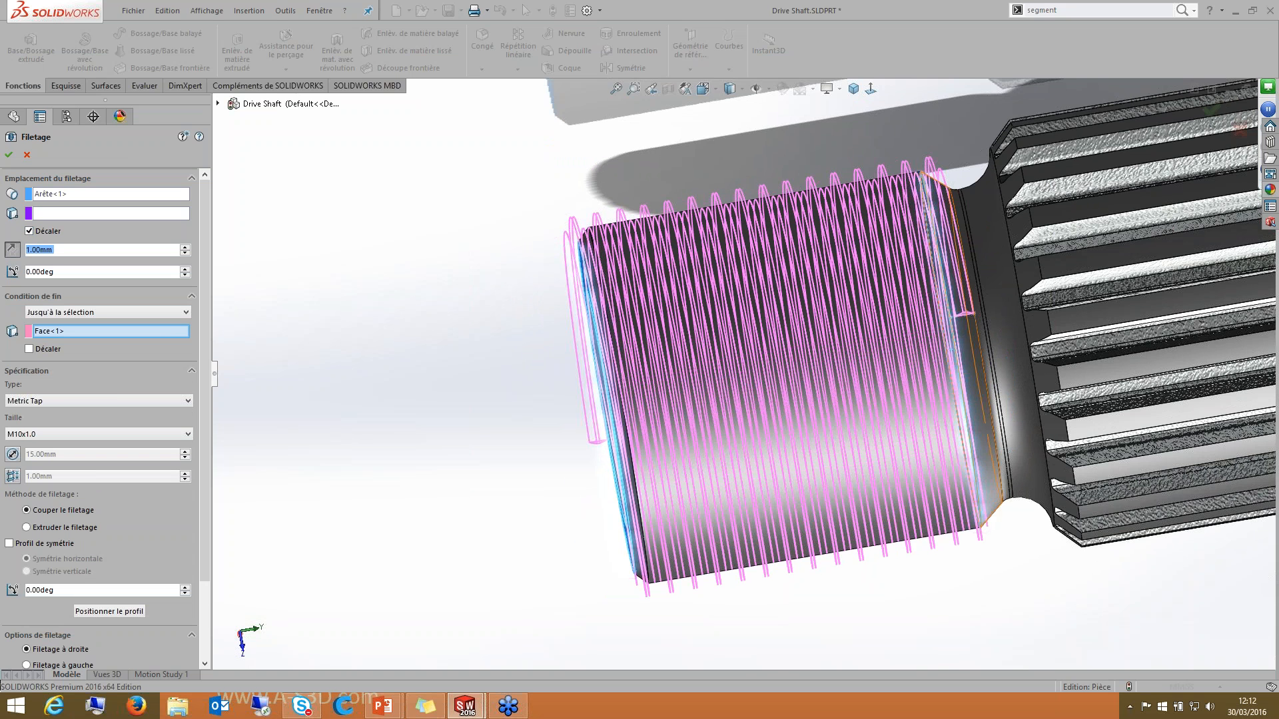
mouse_move(977, 426)
middle_down()
mouse_move(1019, 340)
mouse_move(977, 426)
middle_up()
scroll(752, 376, up, 2)
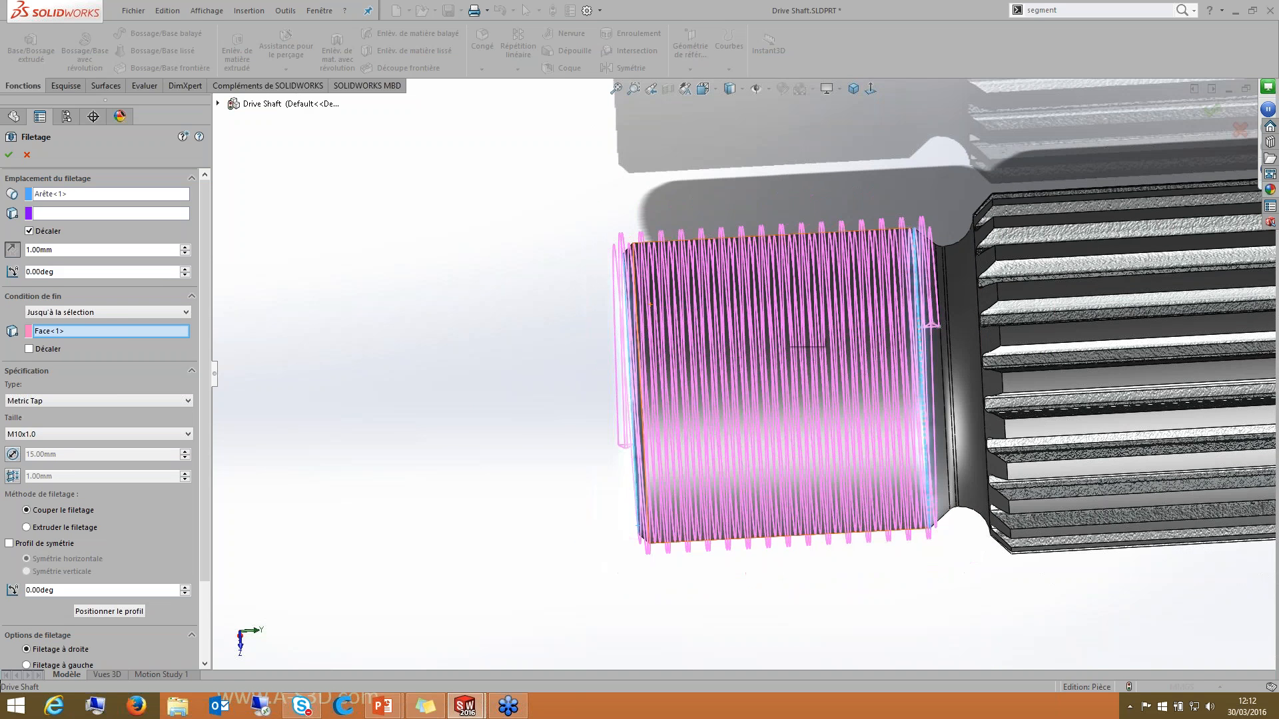
middle_drag(650, 305, 626, 234)
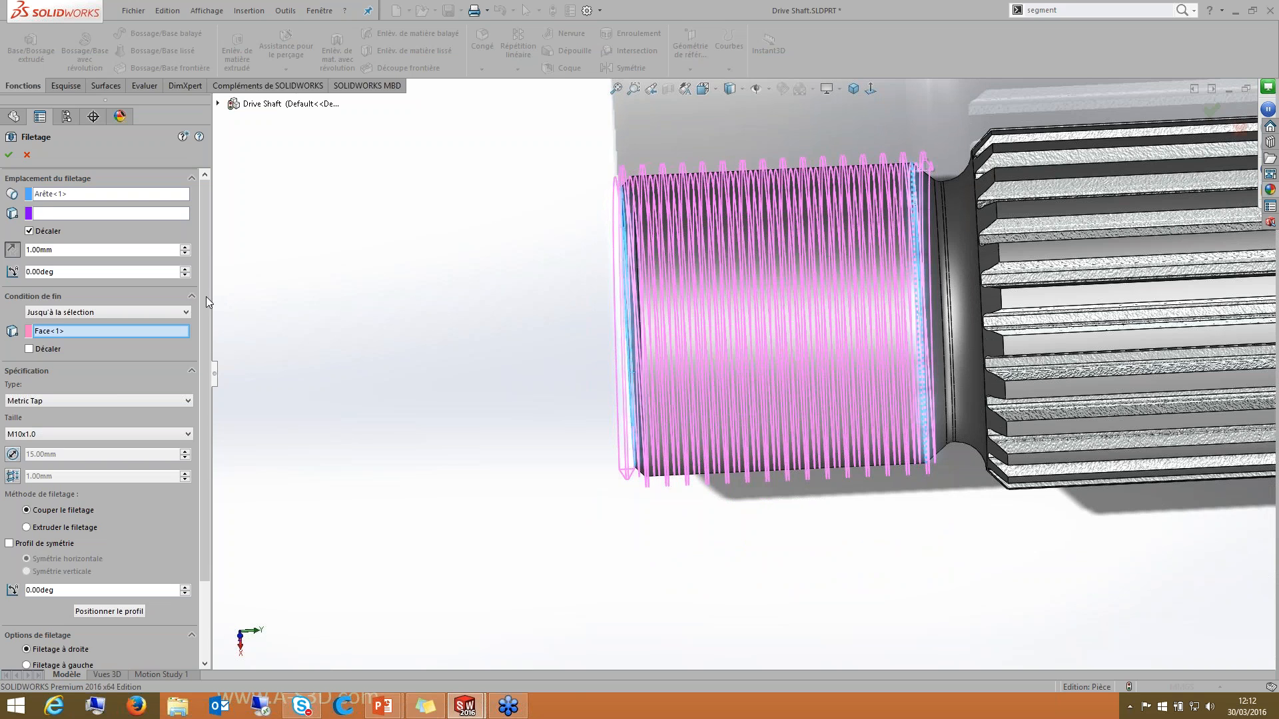
Step: Try to create the cut thread with its reversed start offset and inspect the preview
scroll(183, 405, down, 3)
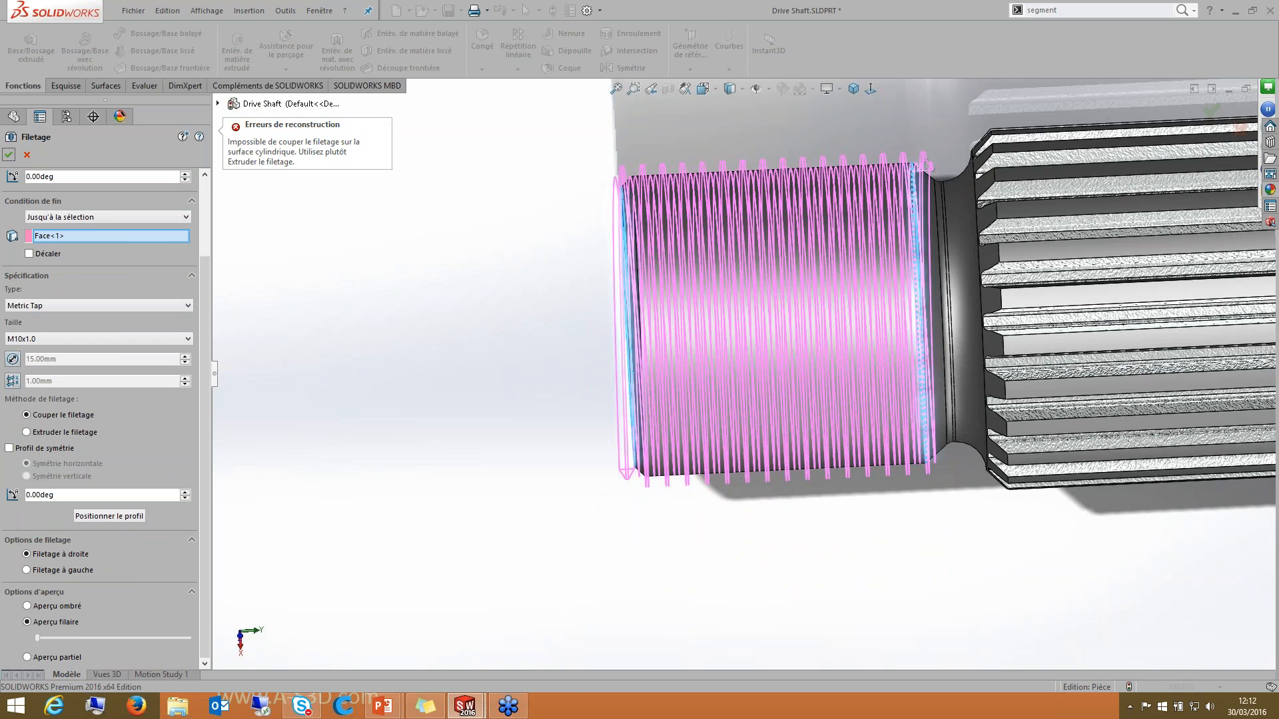
middle_drag(766, 320, 816, 337)
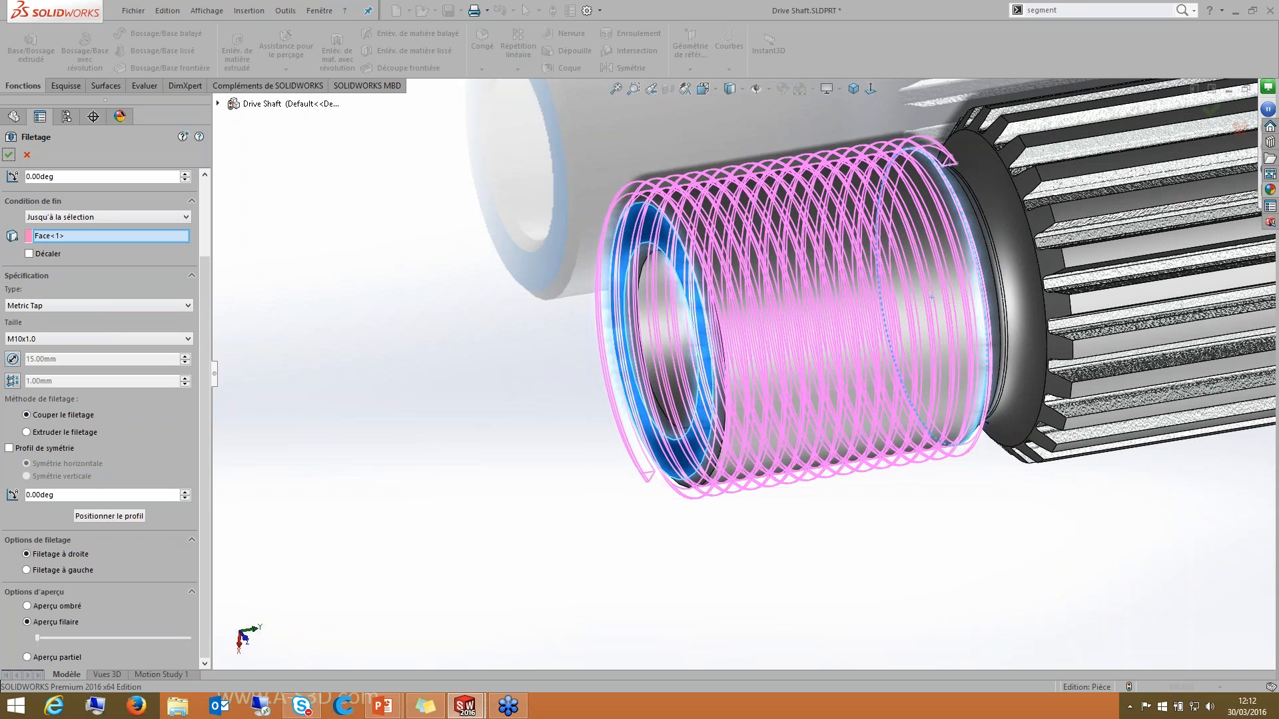
middle_drag(473, 409, 404, 421)
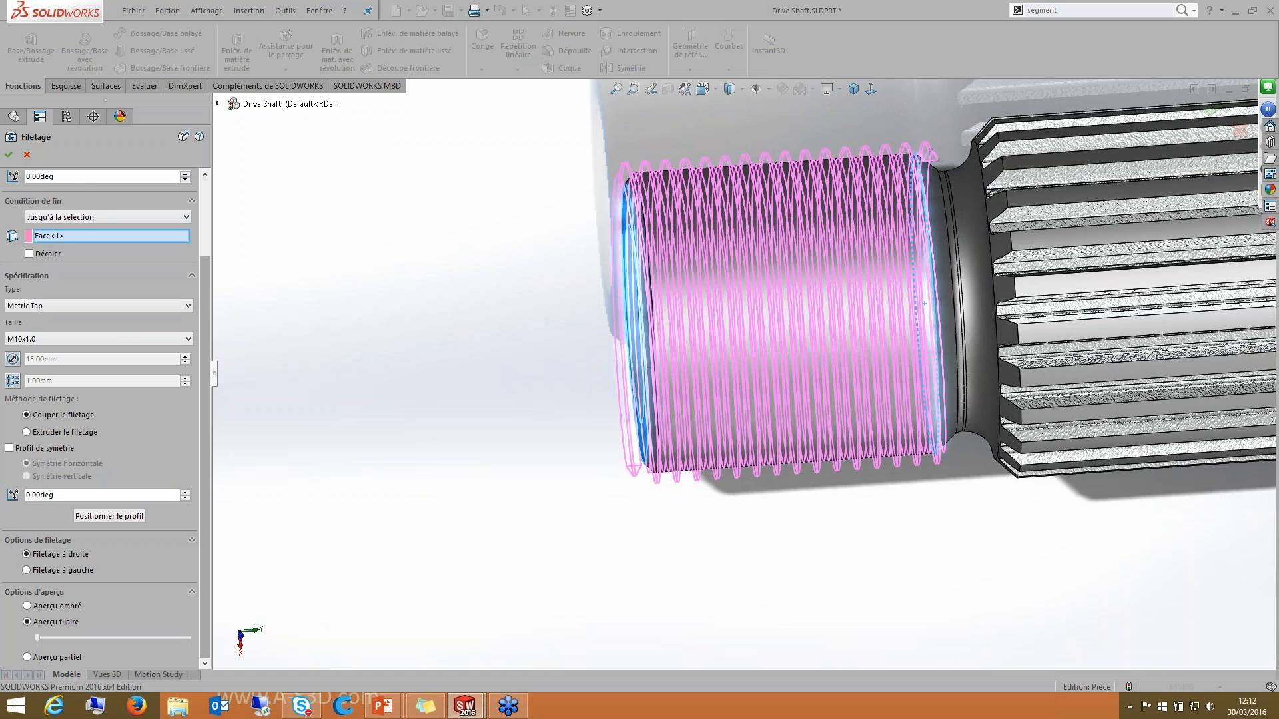
Step: Remove the thread's start offset and try to create the M10x1.0 cut thread again
scroll(100, 413, up, 2)
click(29, 208)
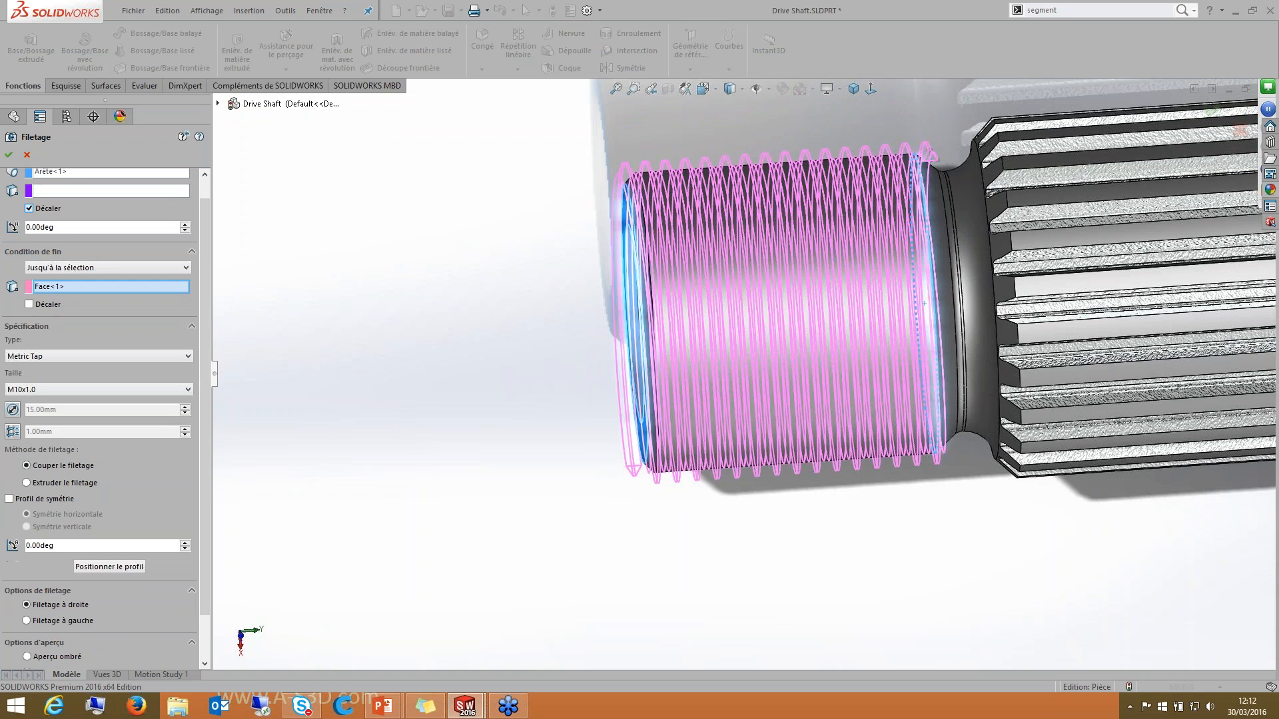
scroll(32, 433, down, 1)
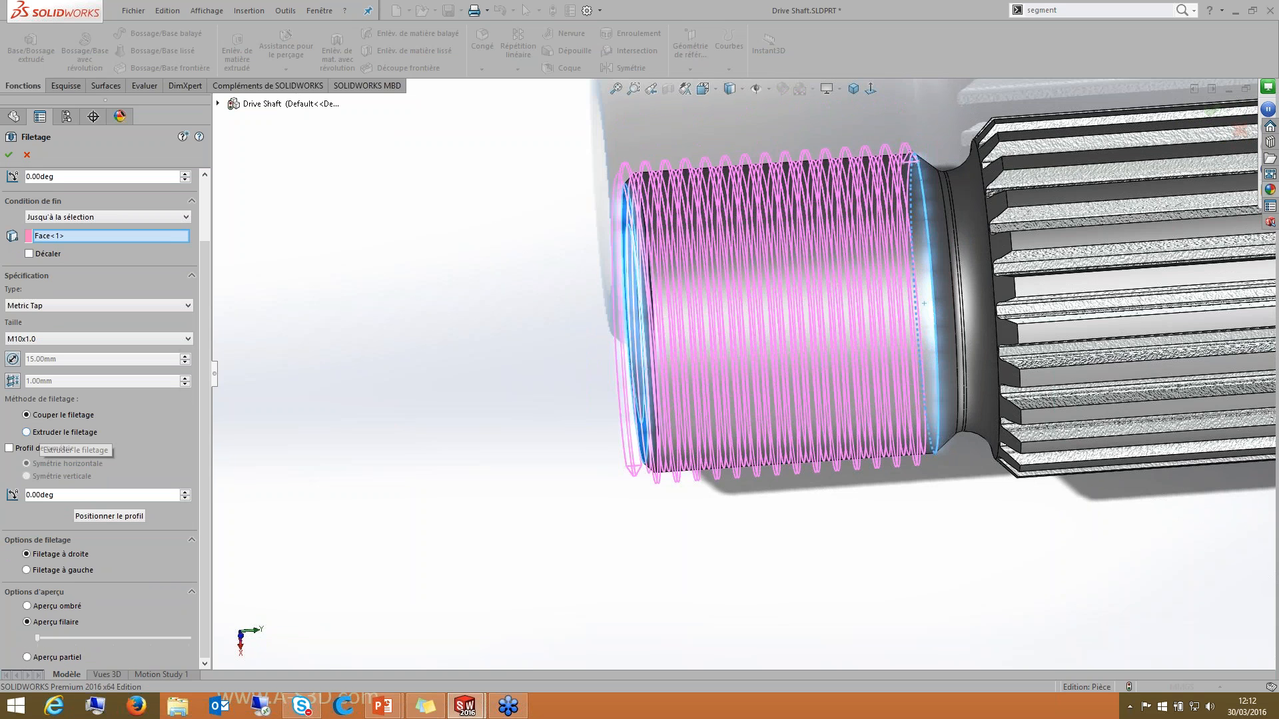
middle_drag(413, 400, 466, 406)
click(9, 154)
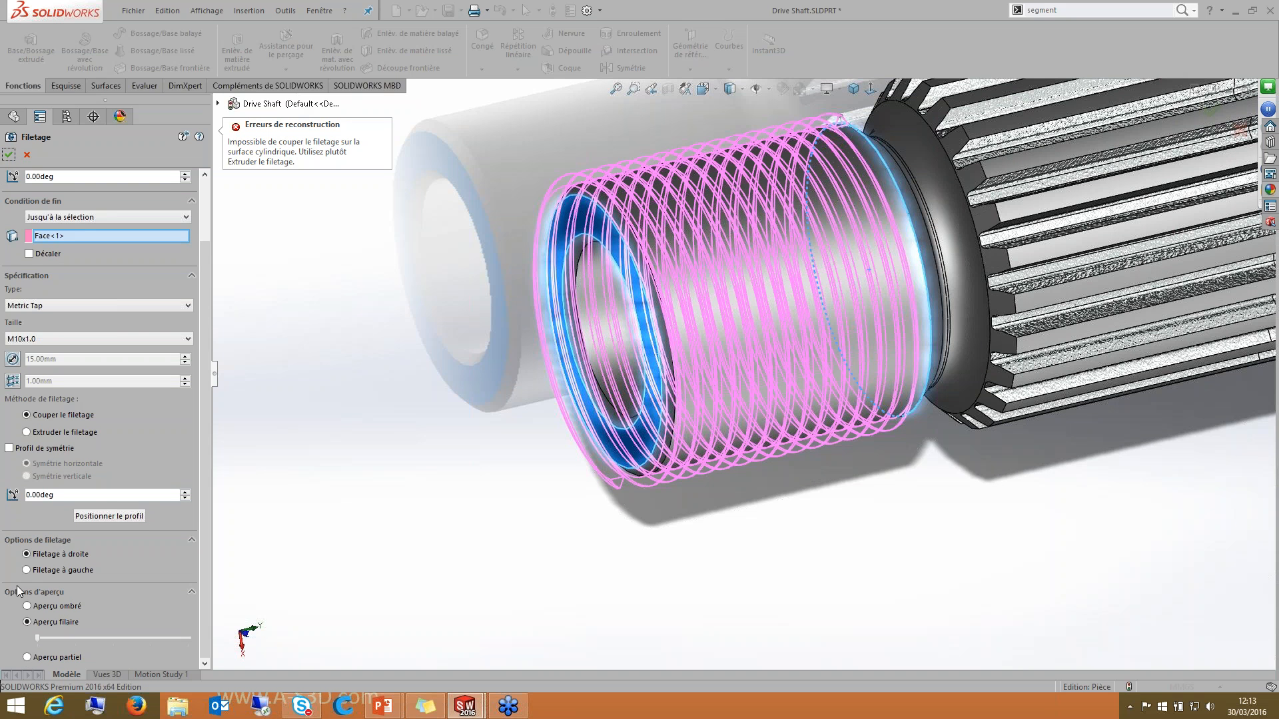
Step: Switch the M10x1.0 Metric Tap thread from cut to extruded and create it on the shaft's end cylinder
middle_drag(640, 373, 619, 323)
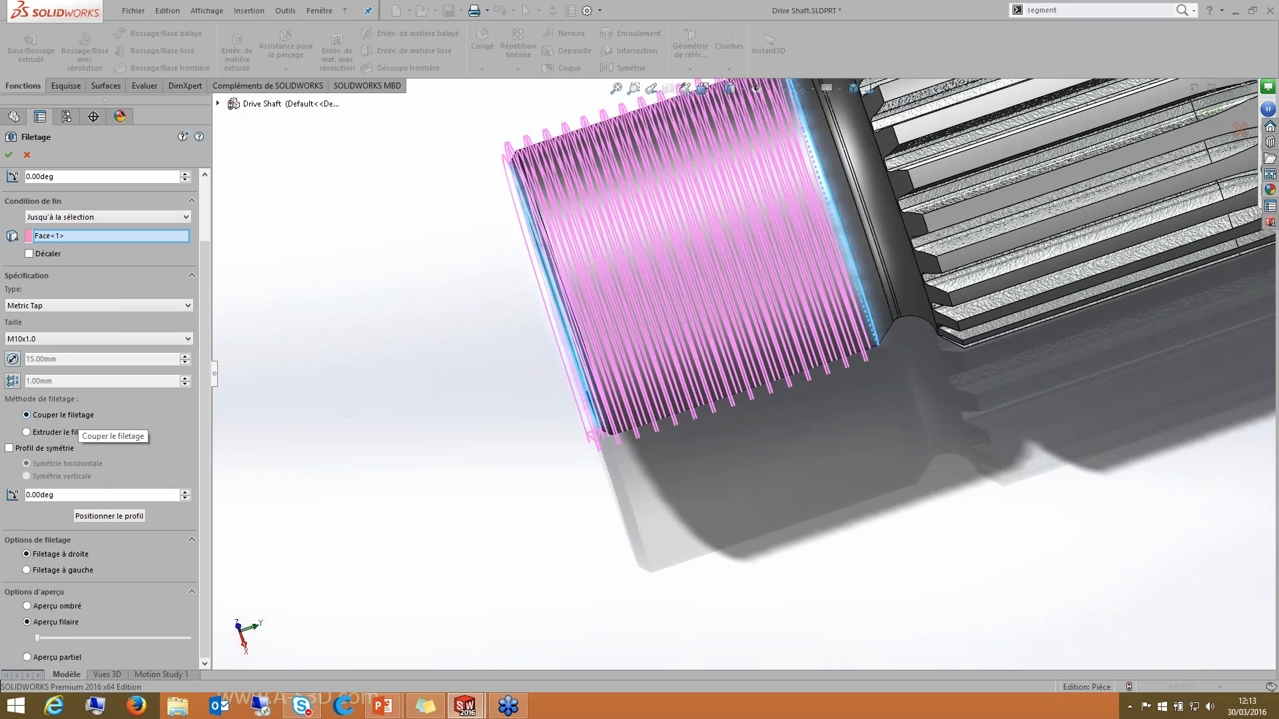
middle_drag(509, 386, 570, 356)
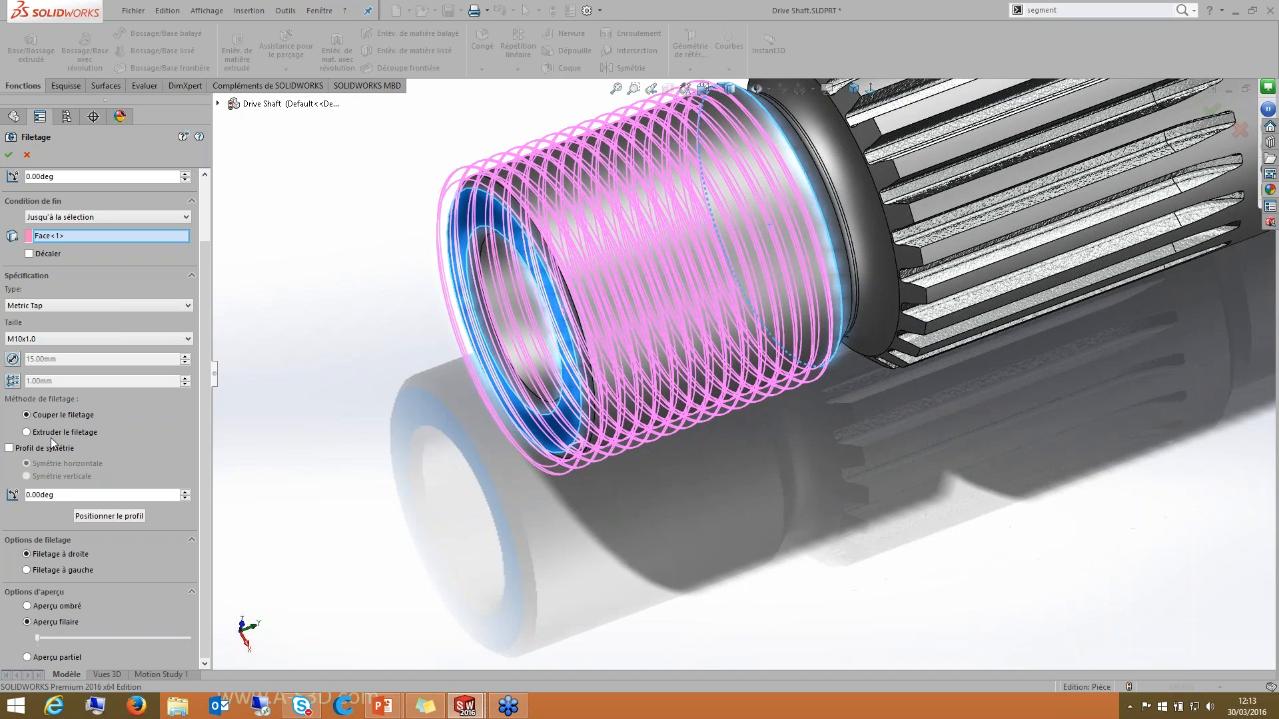
click(26, 432)
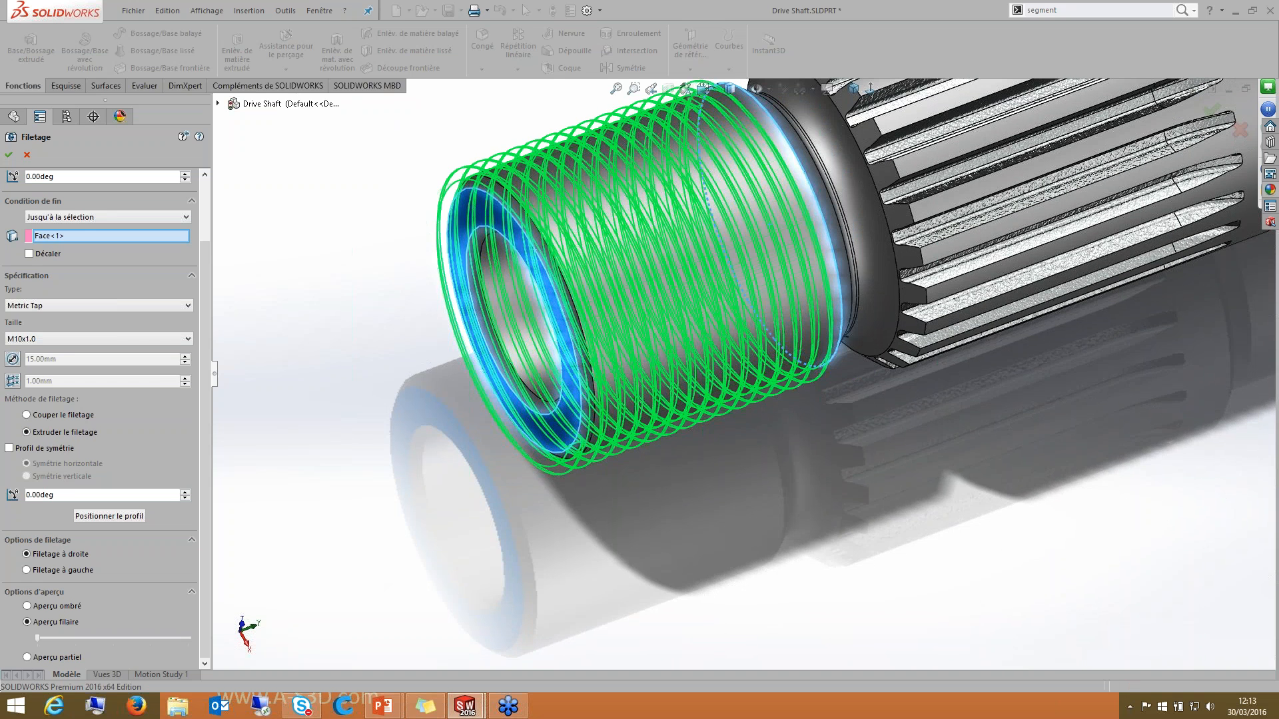
middle_drag(333, 506, 420, 494)
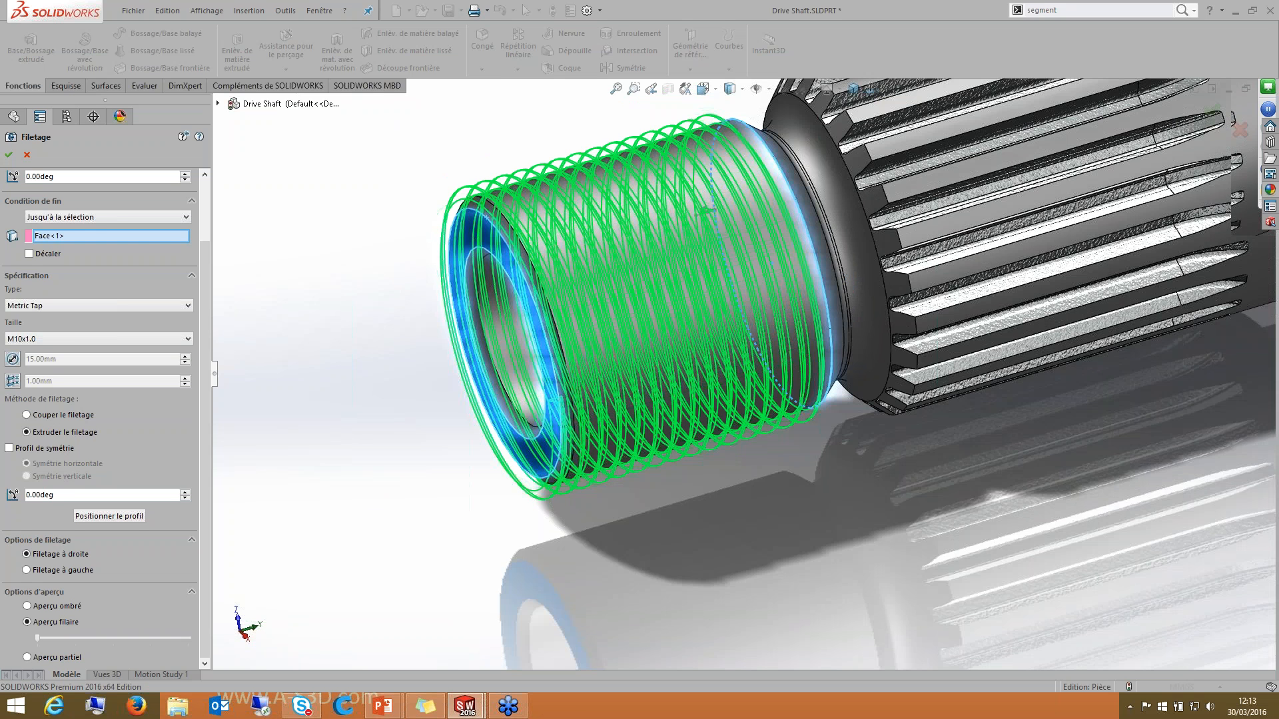
click(9, 155)
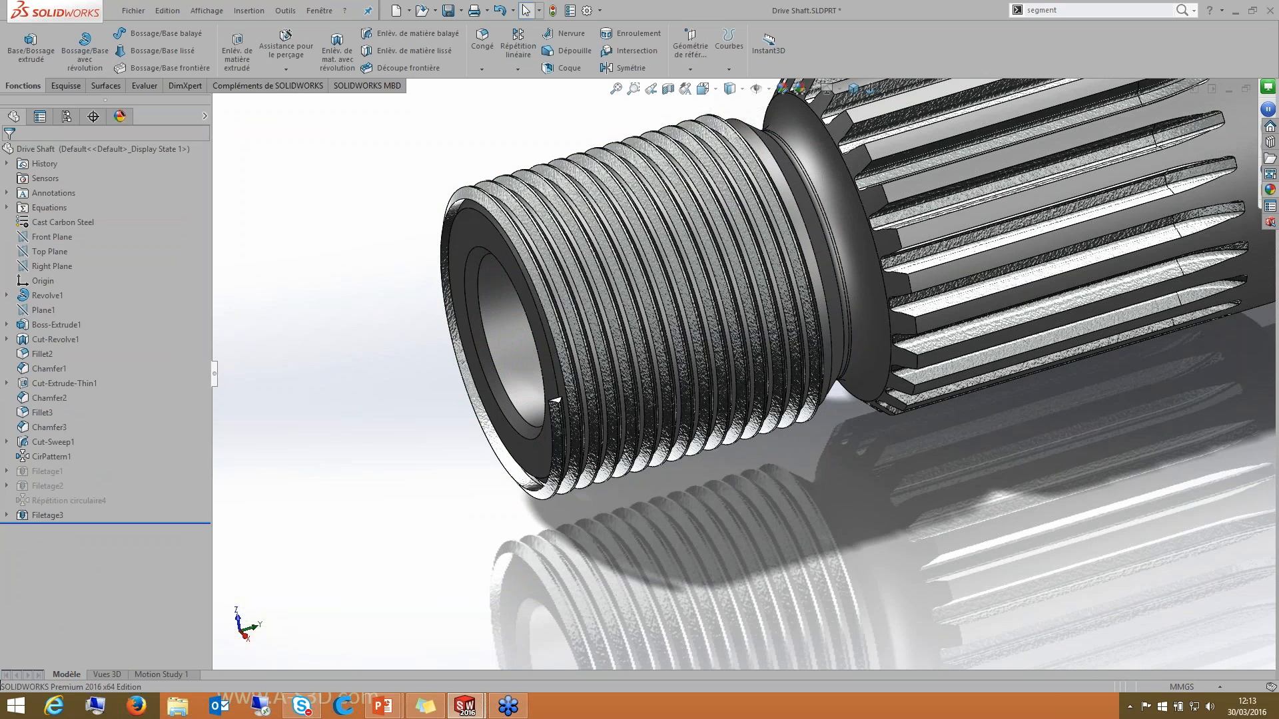
middle_drag(706, 287, 713, 260)
scroll(712, 260, down, 3)
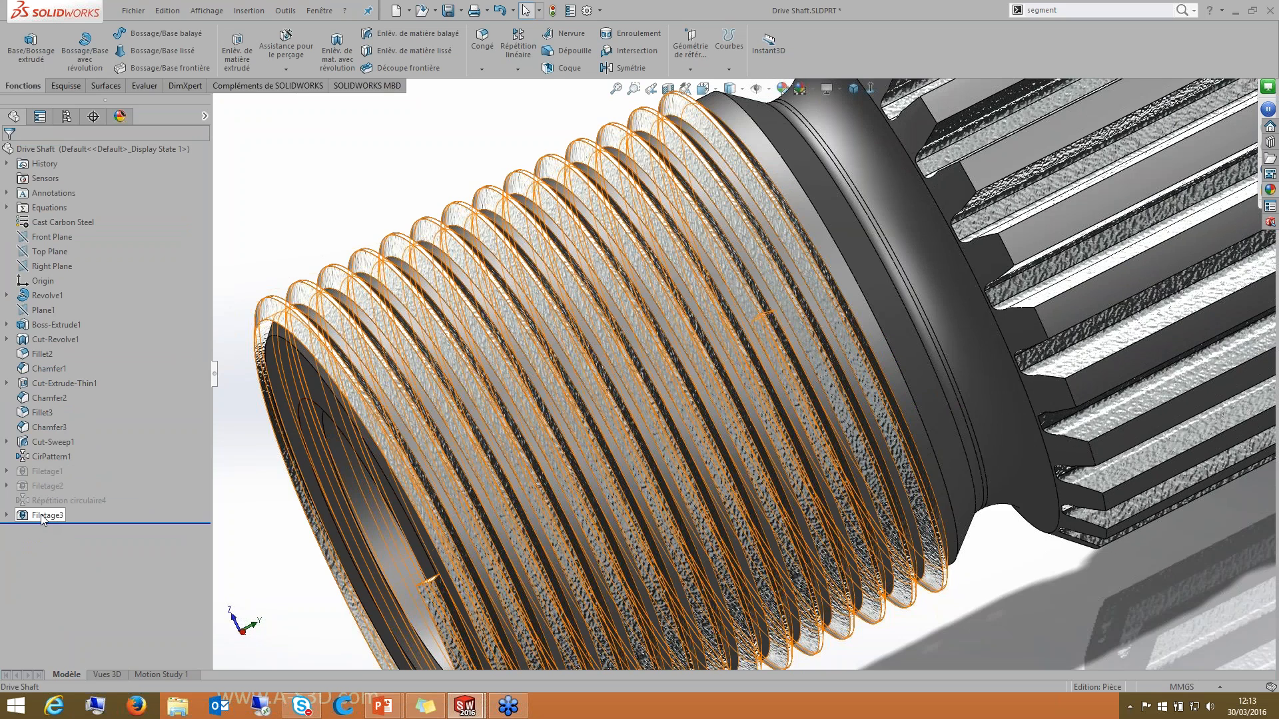
right_click(41, 514)
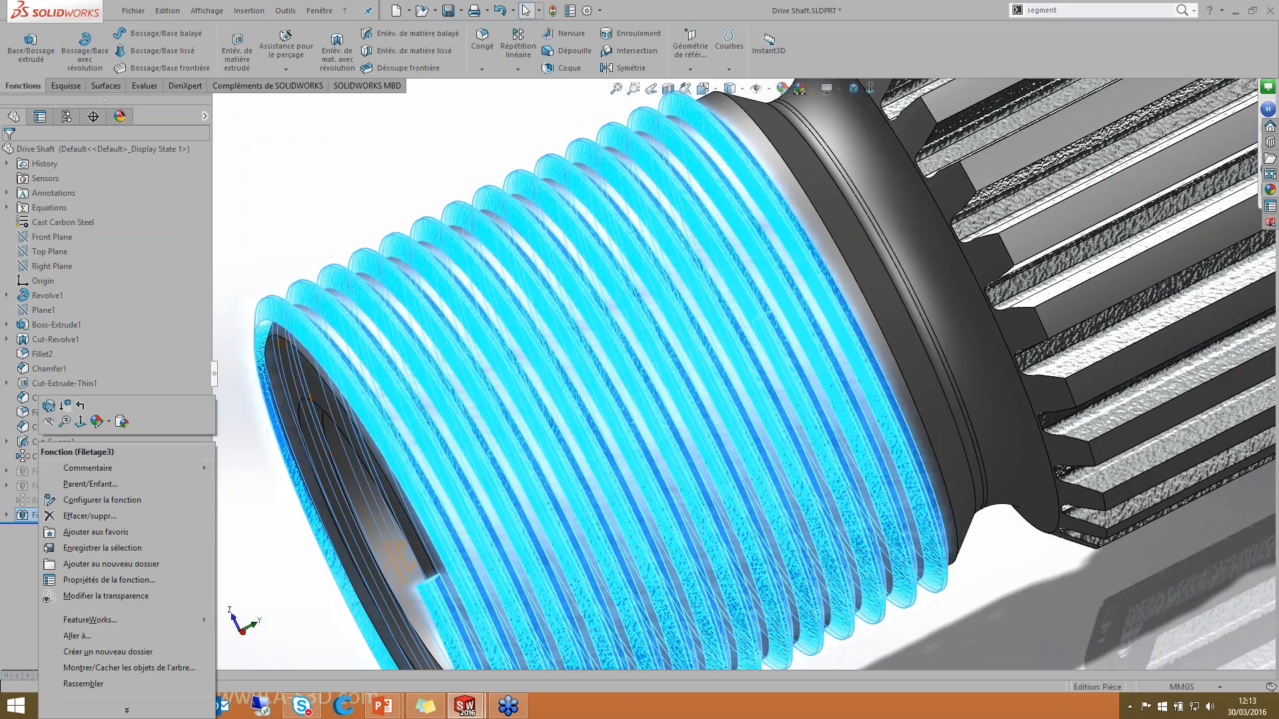
click(49, 406)
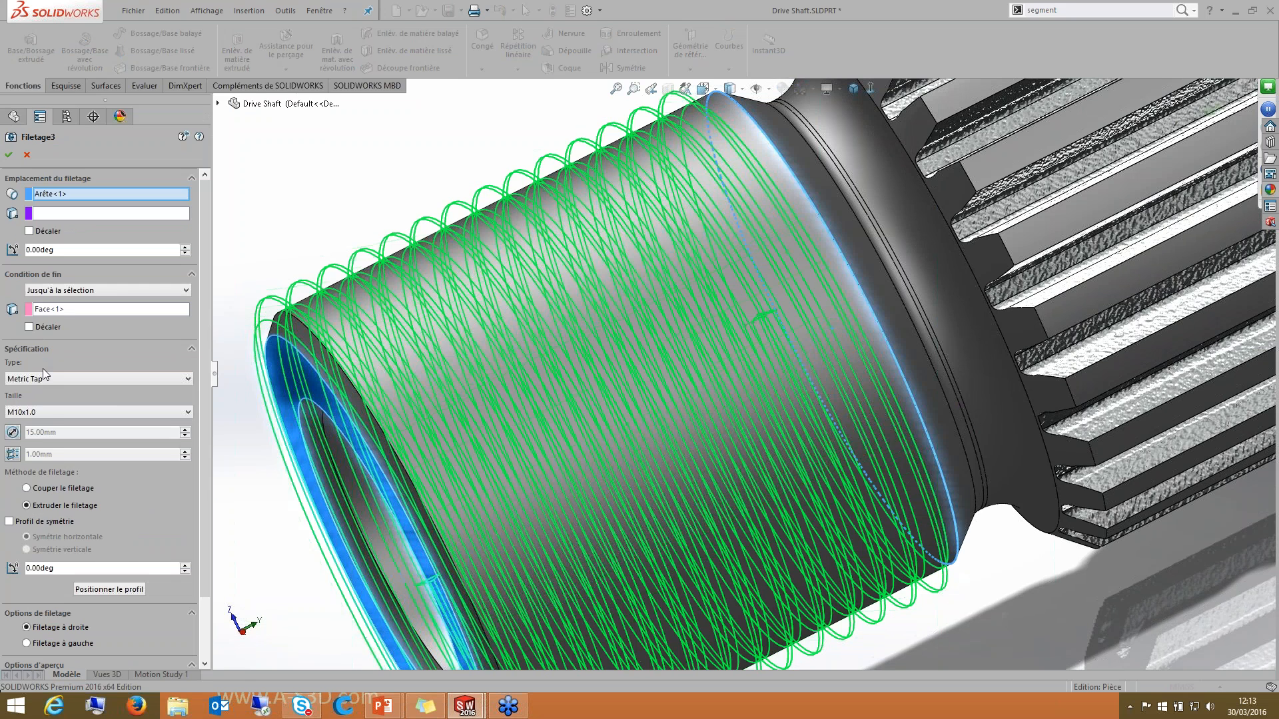
click(26, 488)
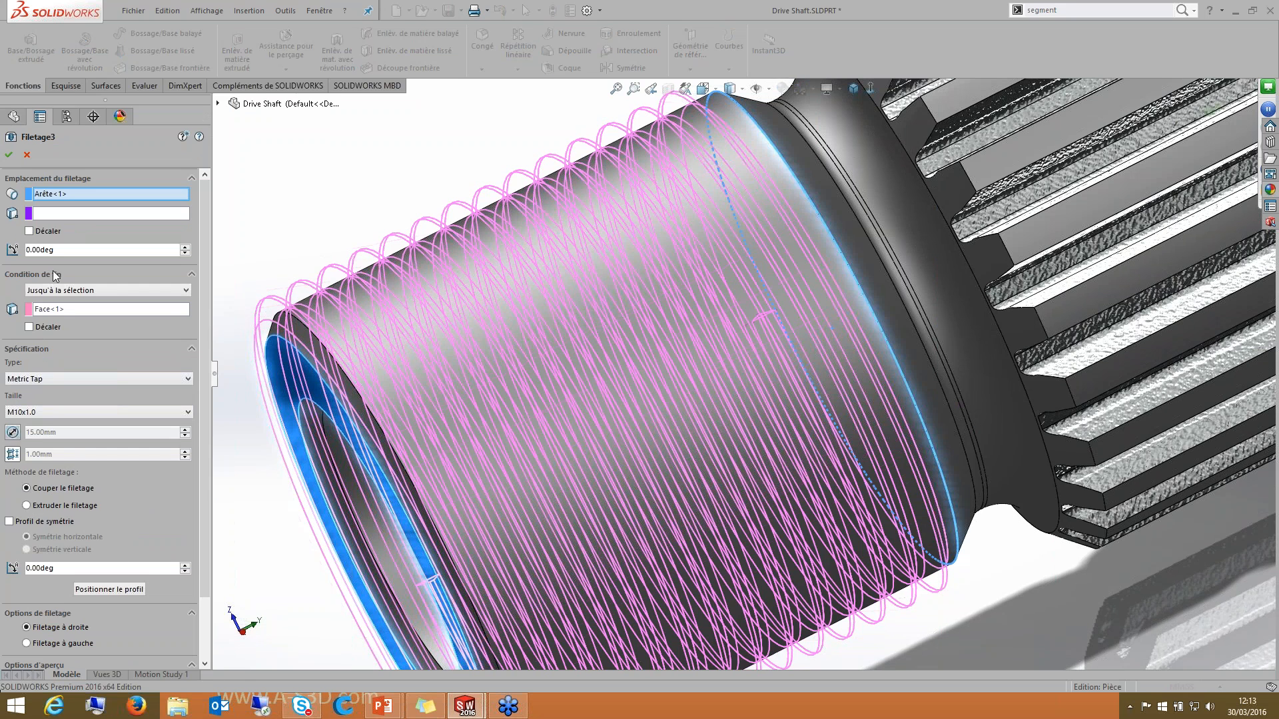
click(61, 409)
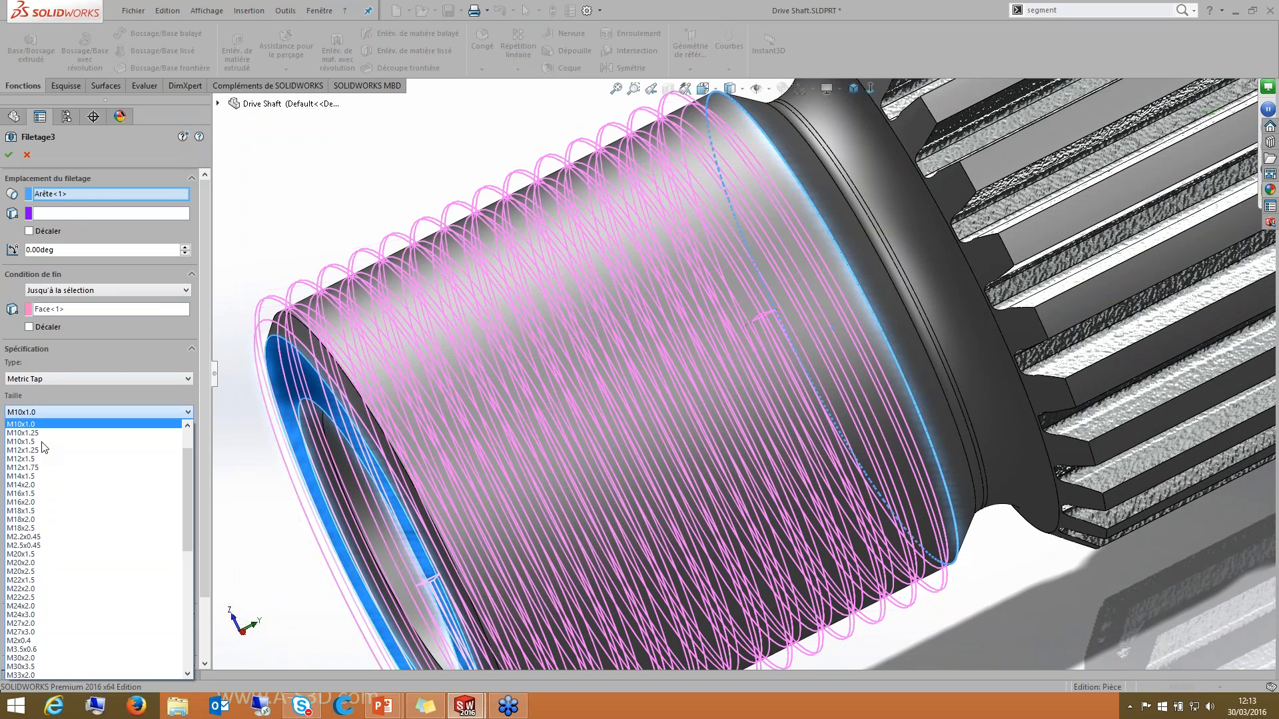
click(62, 204)
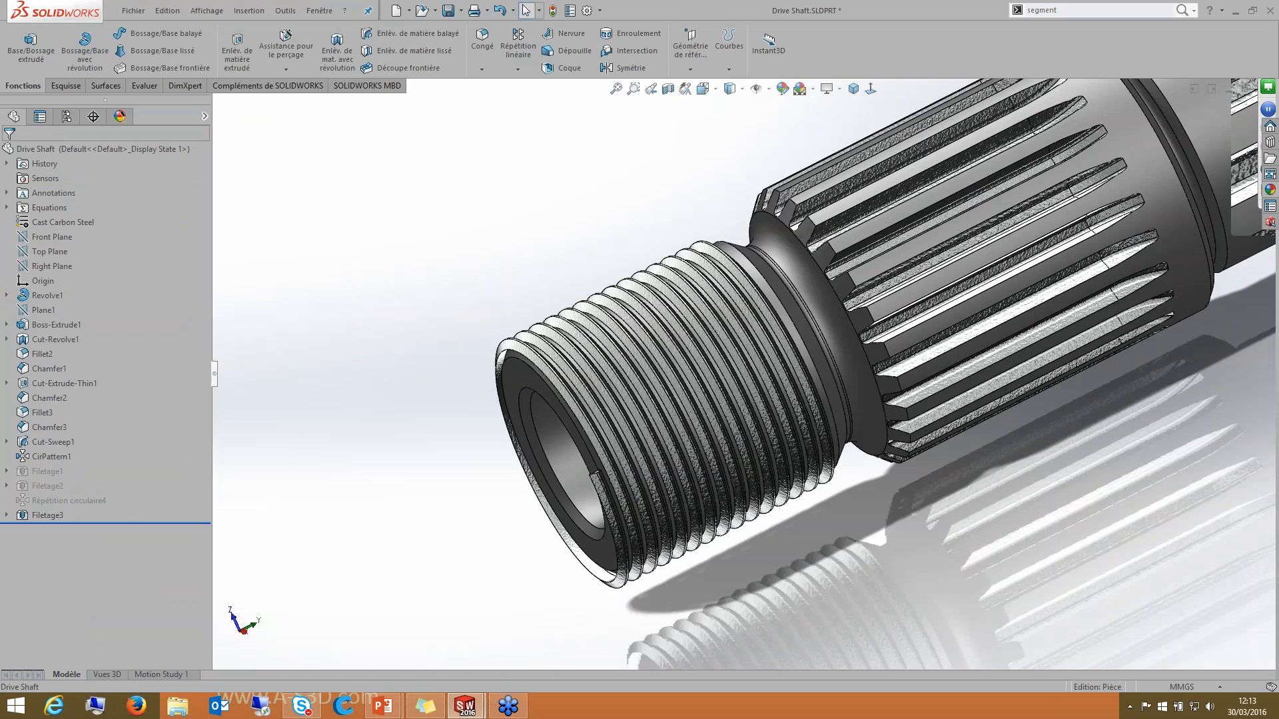
Step: Delete the extruded thread feature Filetage3 from the shaft's end cylinder
right_click(46, 515)
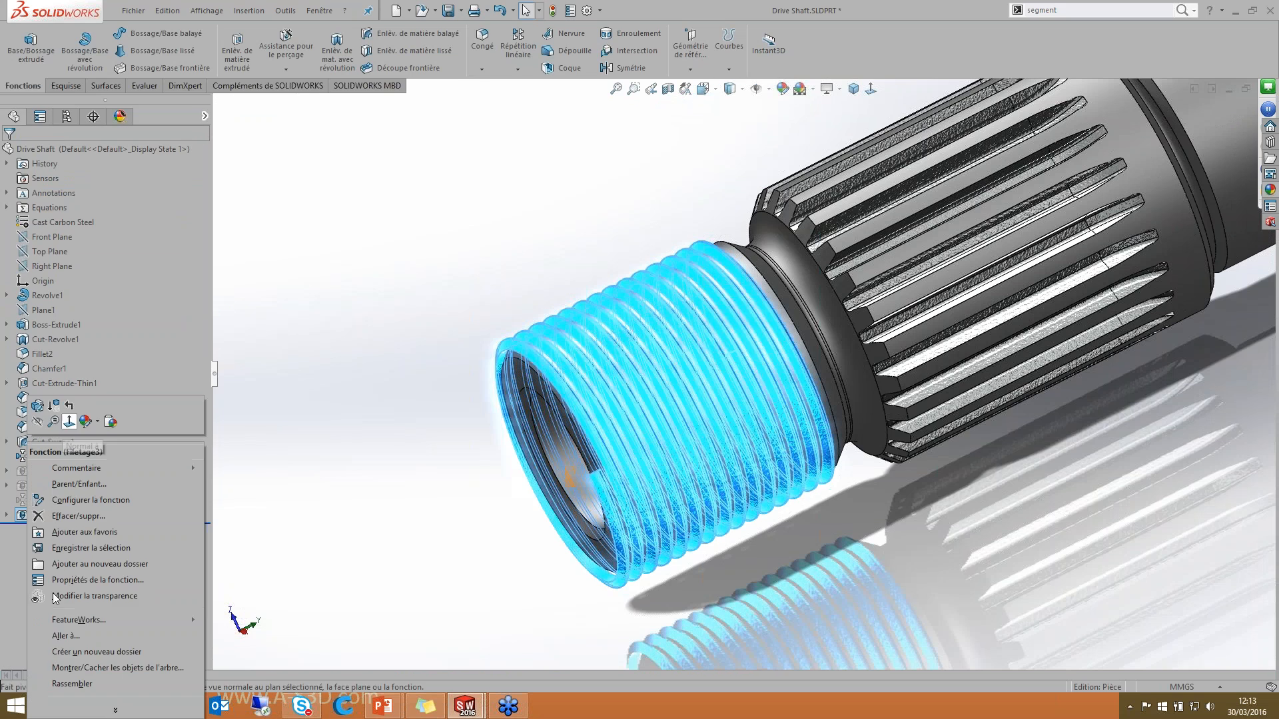
click(54, 517)
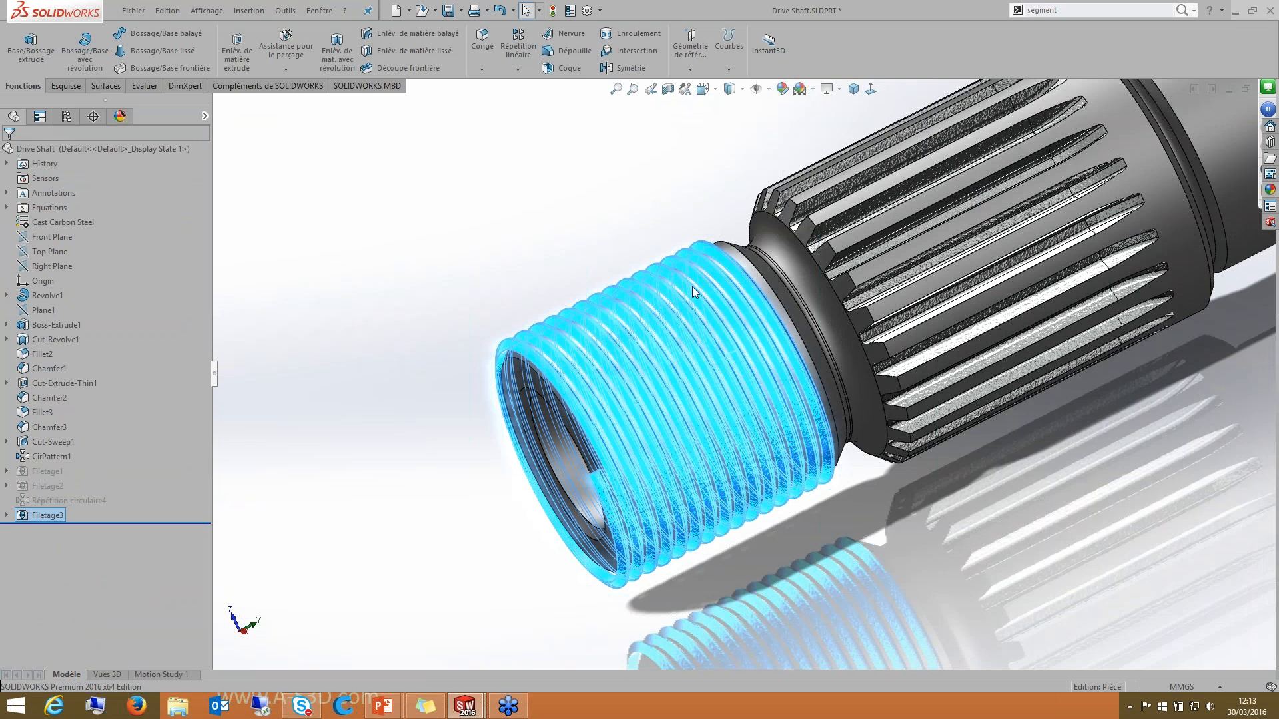
key(Return)
Step: Unsuppress the existing thread feature Filetage1 on the shaft's end cylinder
right_click(45, 473)
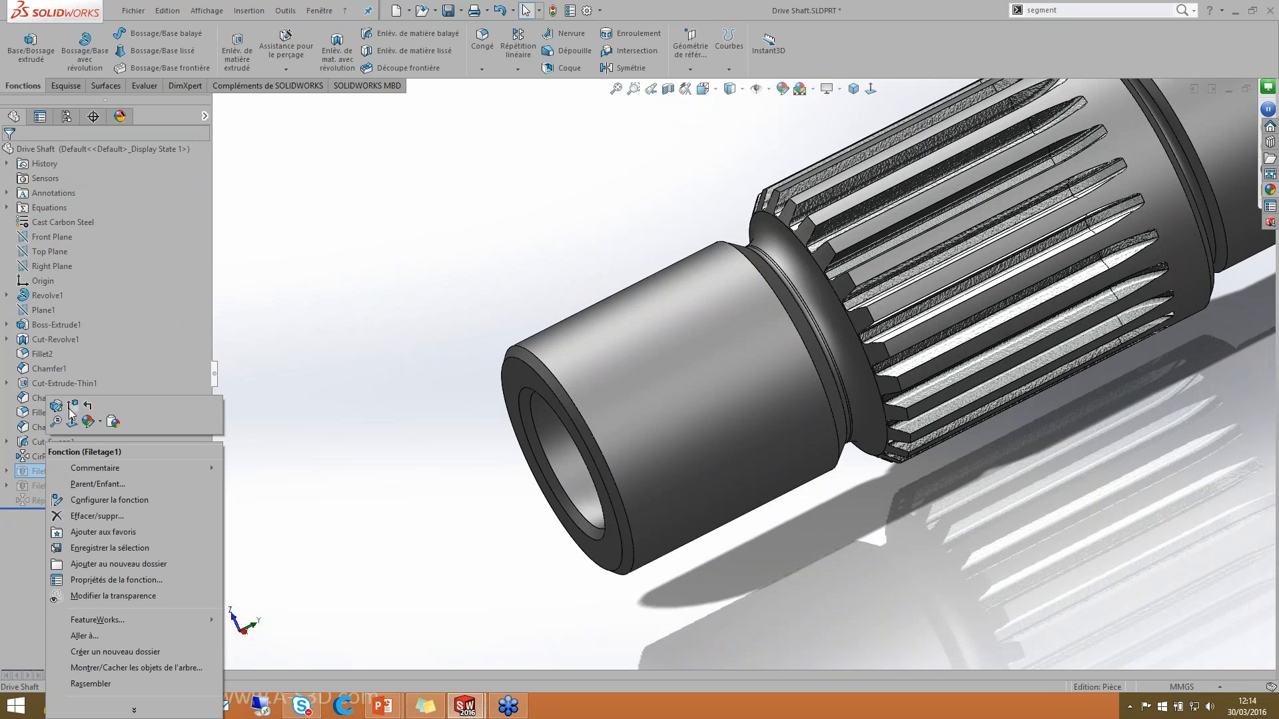
click(42, 473)
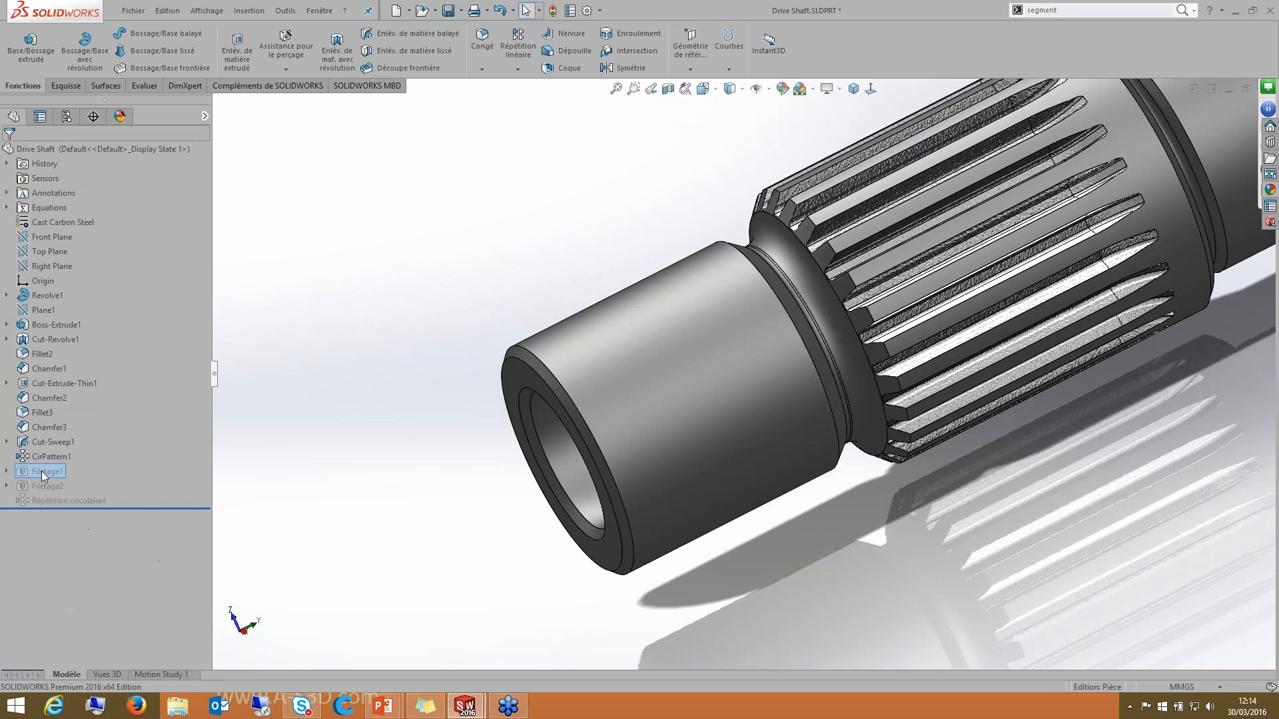
right_click(42, 475)
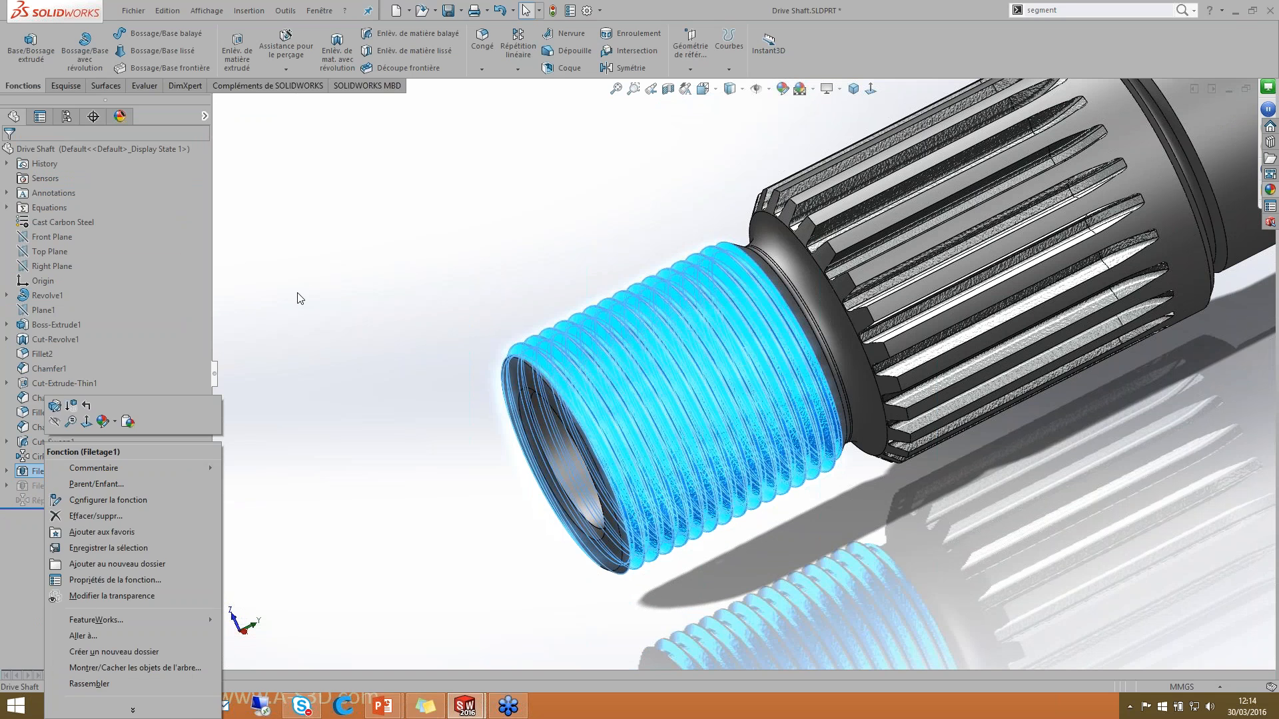
click(300, 299)
middle_drag(639, 373, 593, 336)
Step: Review the definition of thread Filetage1, examining its start offset, end condition, type, size and preview
right_click(36, 473)
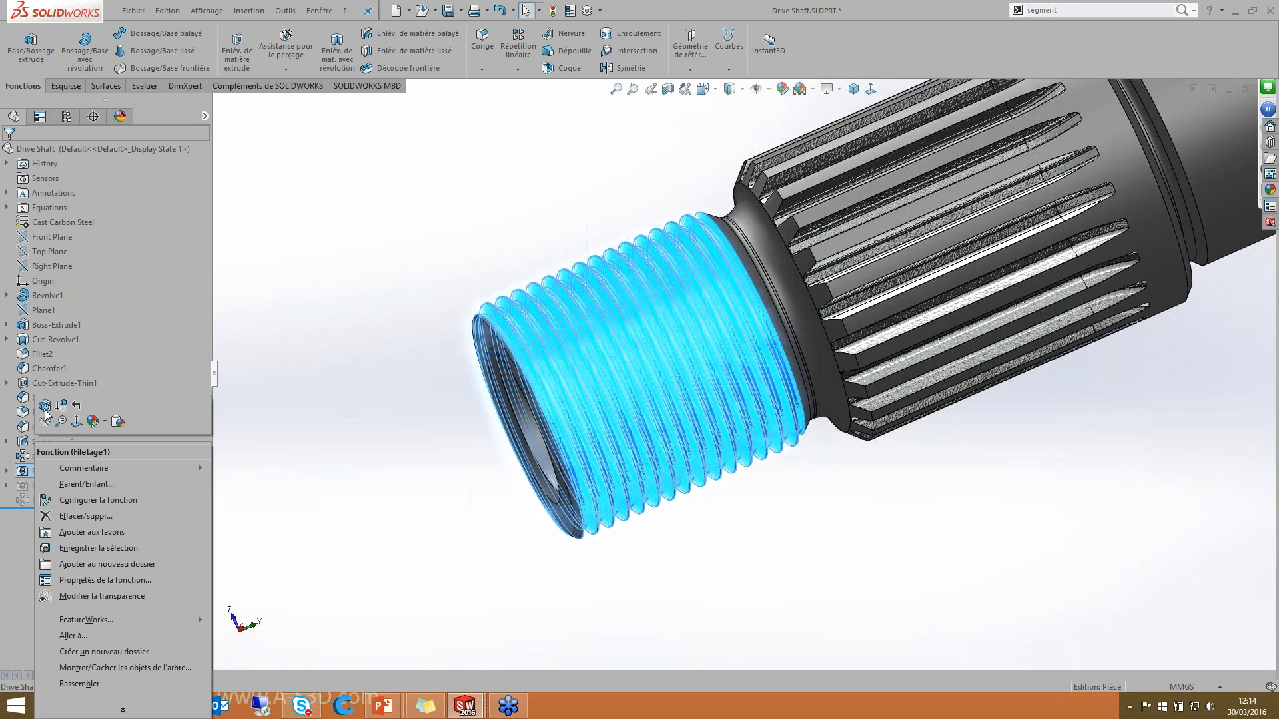
click(45, 410)
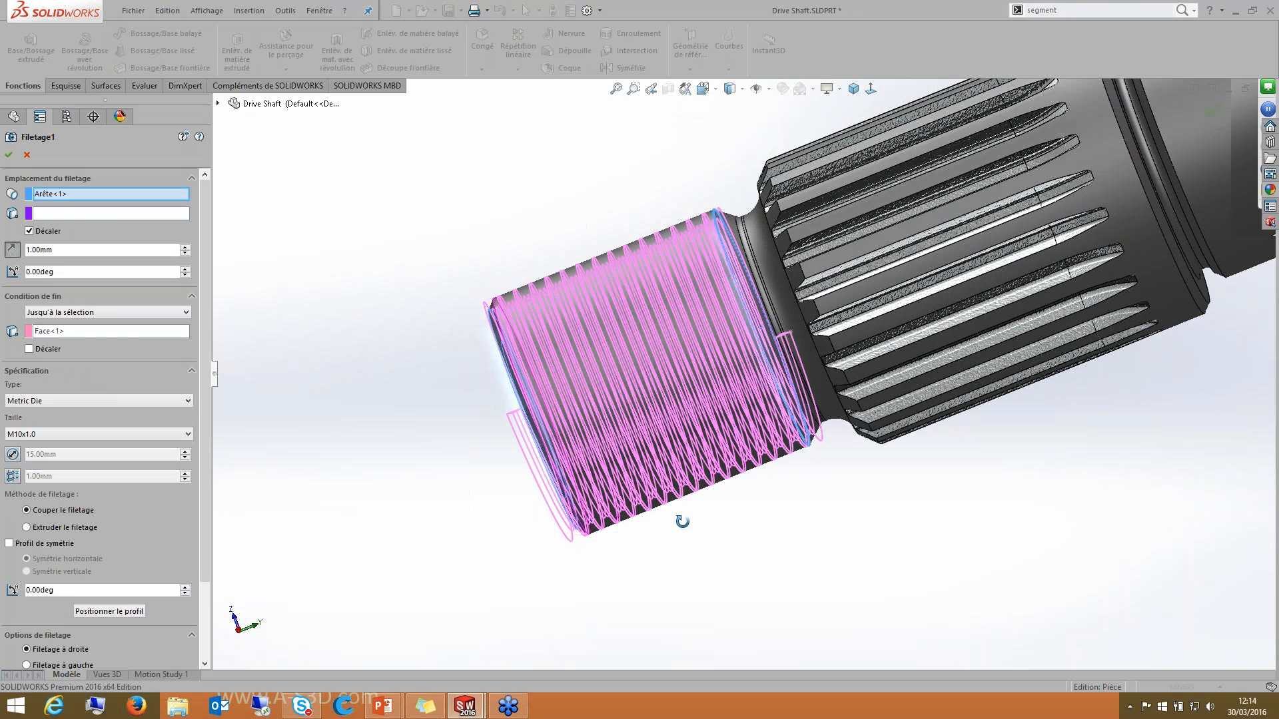
middle_drag(682, 522, 659, 506)
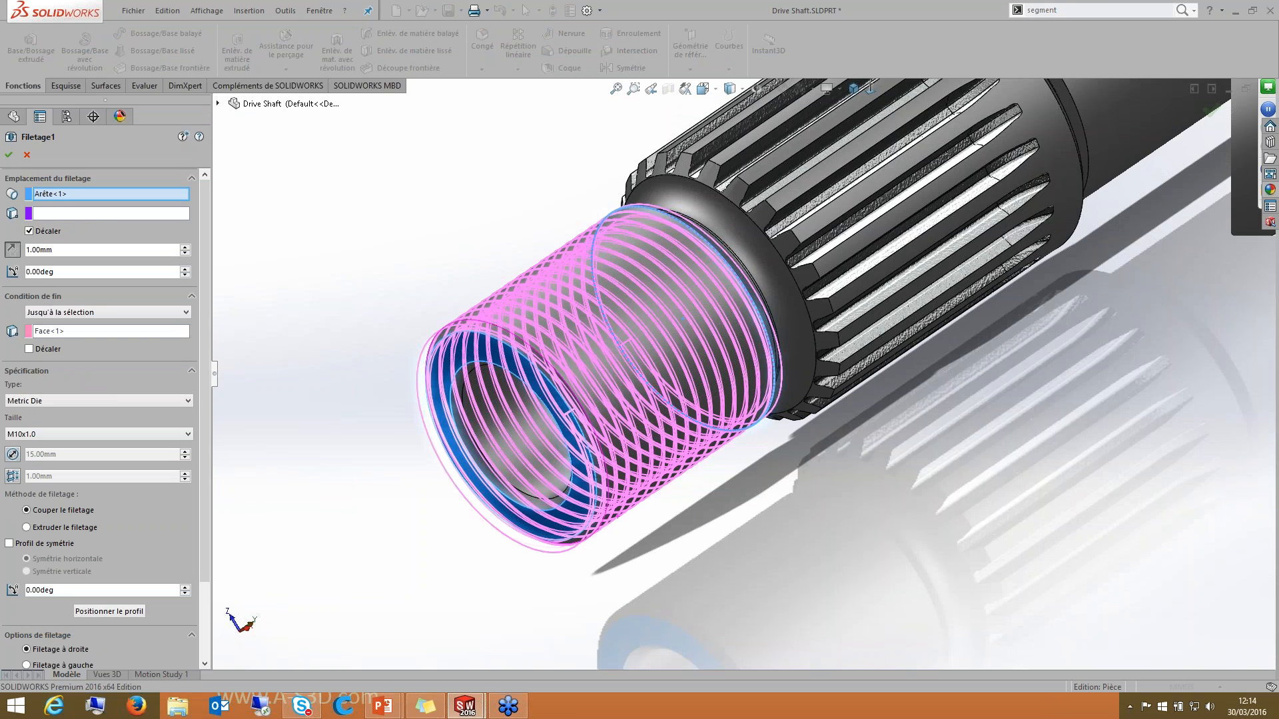
middle_drag(618, 516, 614, 516)
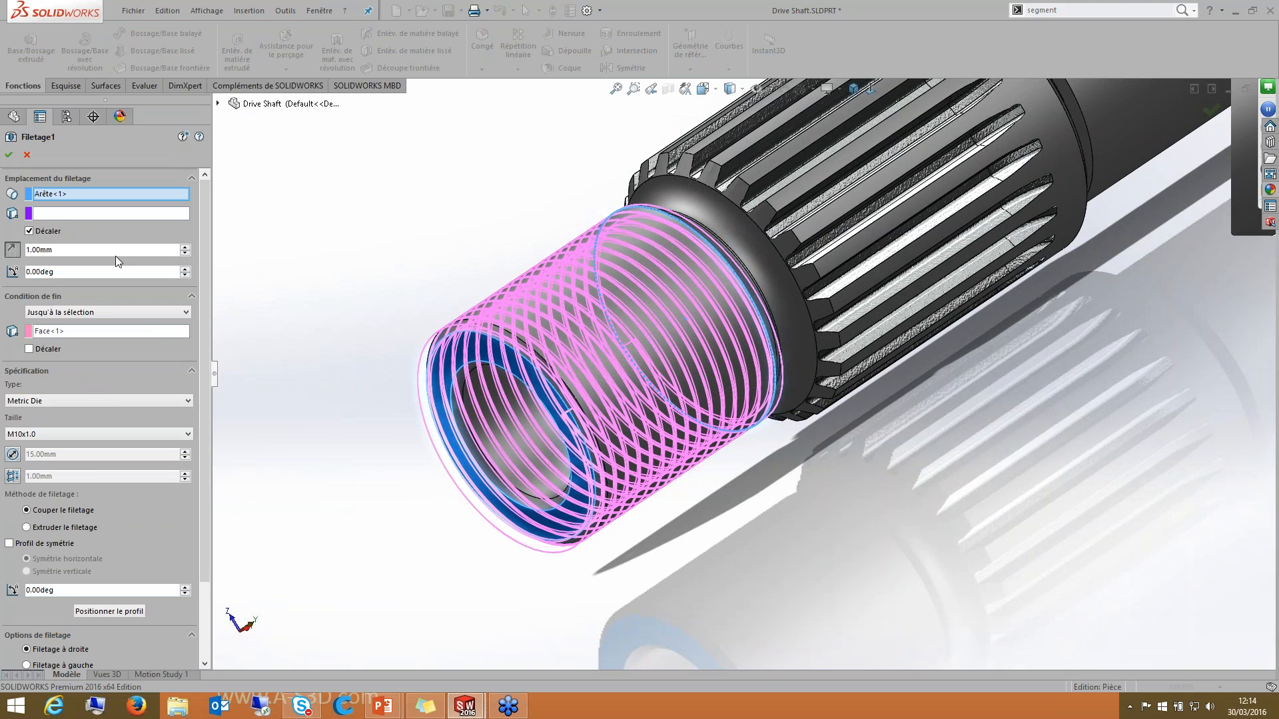
click(8, 154)
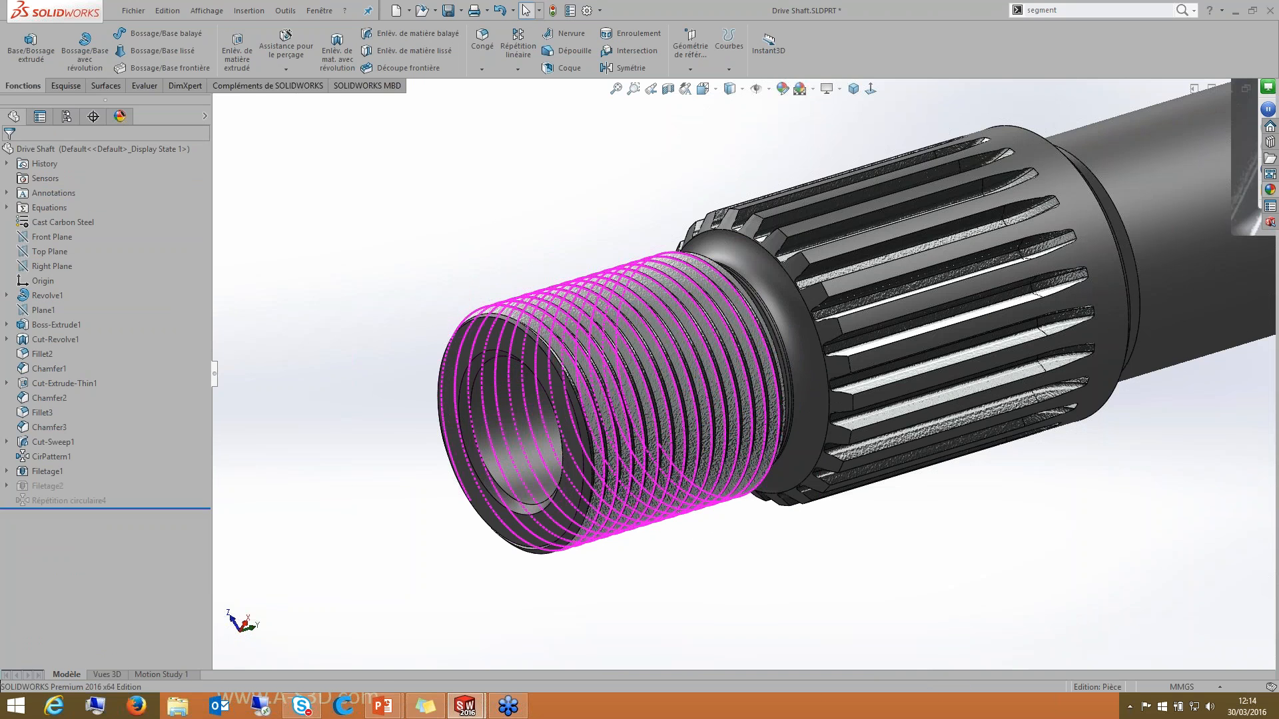
Step: Unsuppress the second thread Filetage2 and the circular pattern Répétition circulaire4, and dismiss the rebuild report
middle_drag(592, 375, 482, 308)
scroll(842, 441, up, 6)
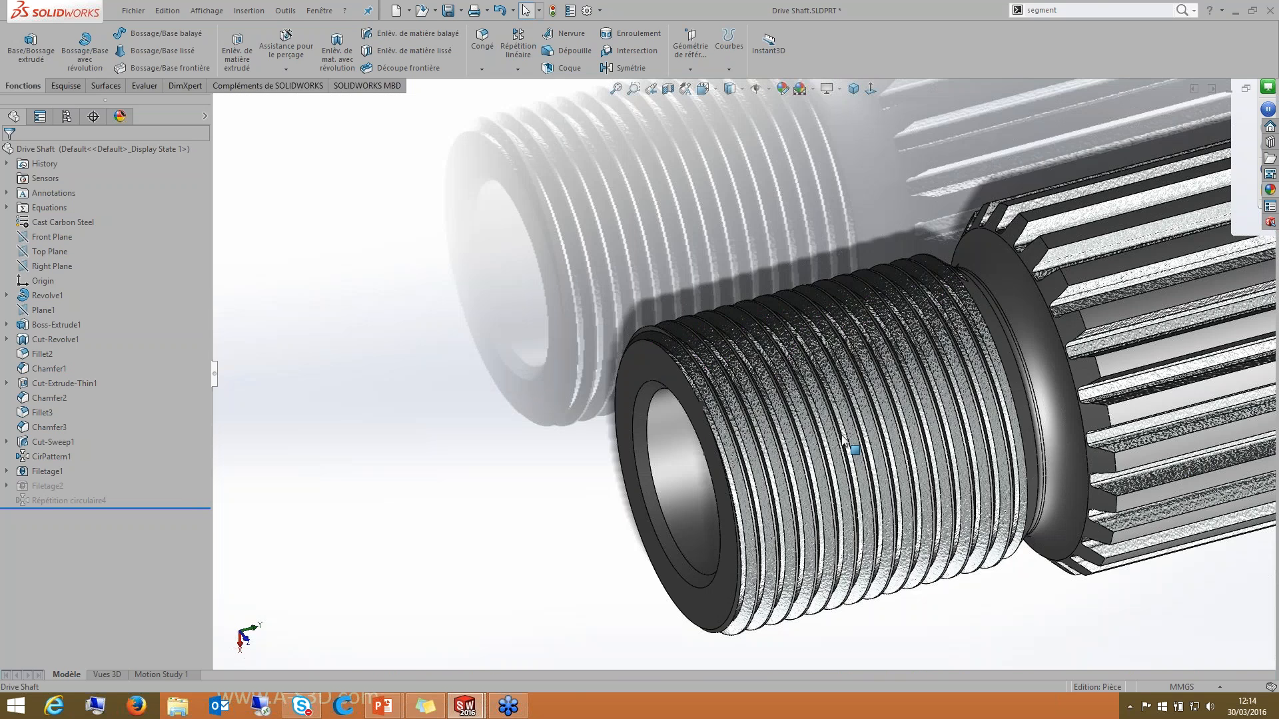
scroll(842, 441, up, 4)
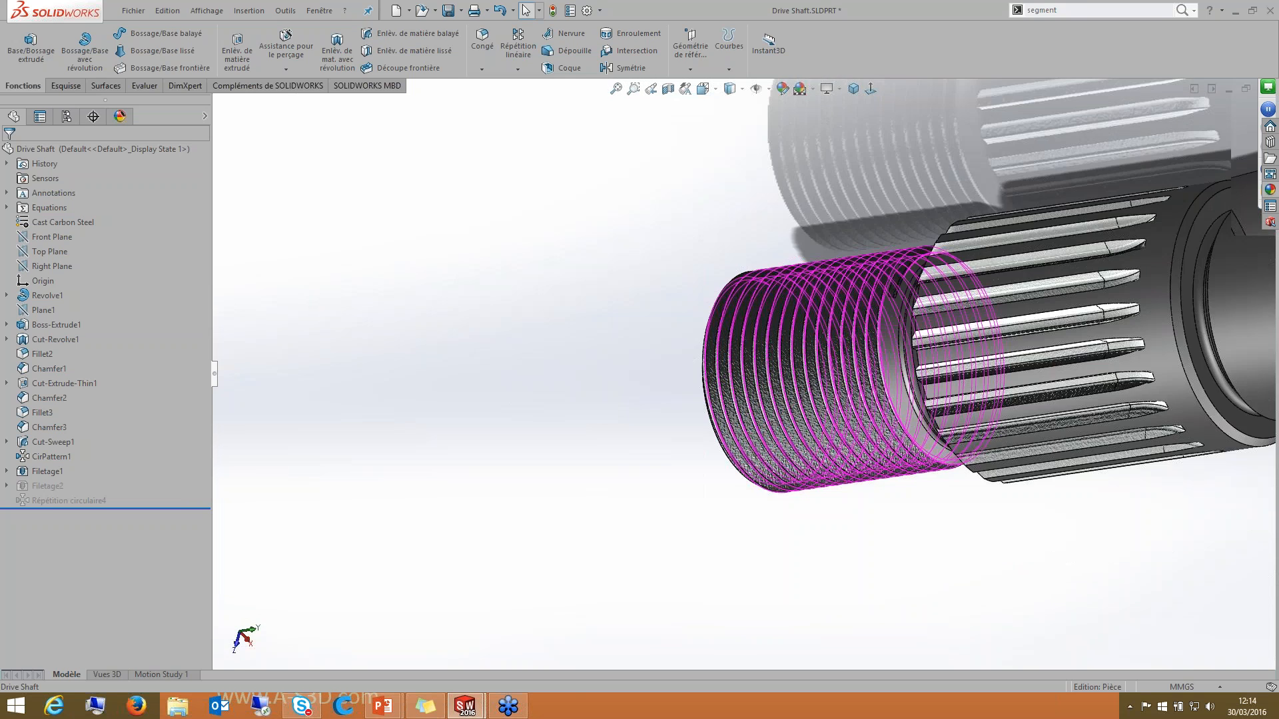
scroll(743, 507, up, 4)
scroll(740, 502, down, 1)
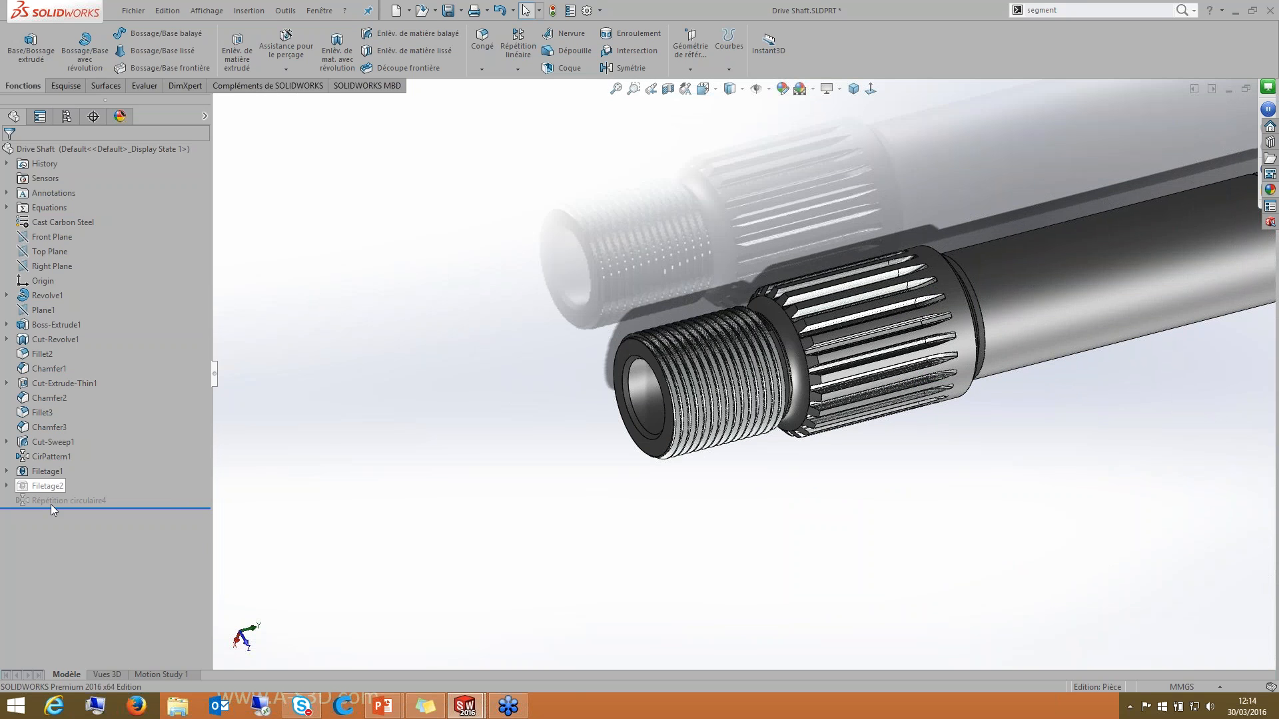
mouse_move(52, 502)
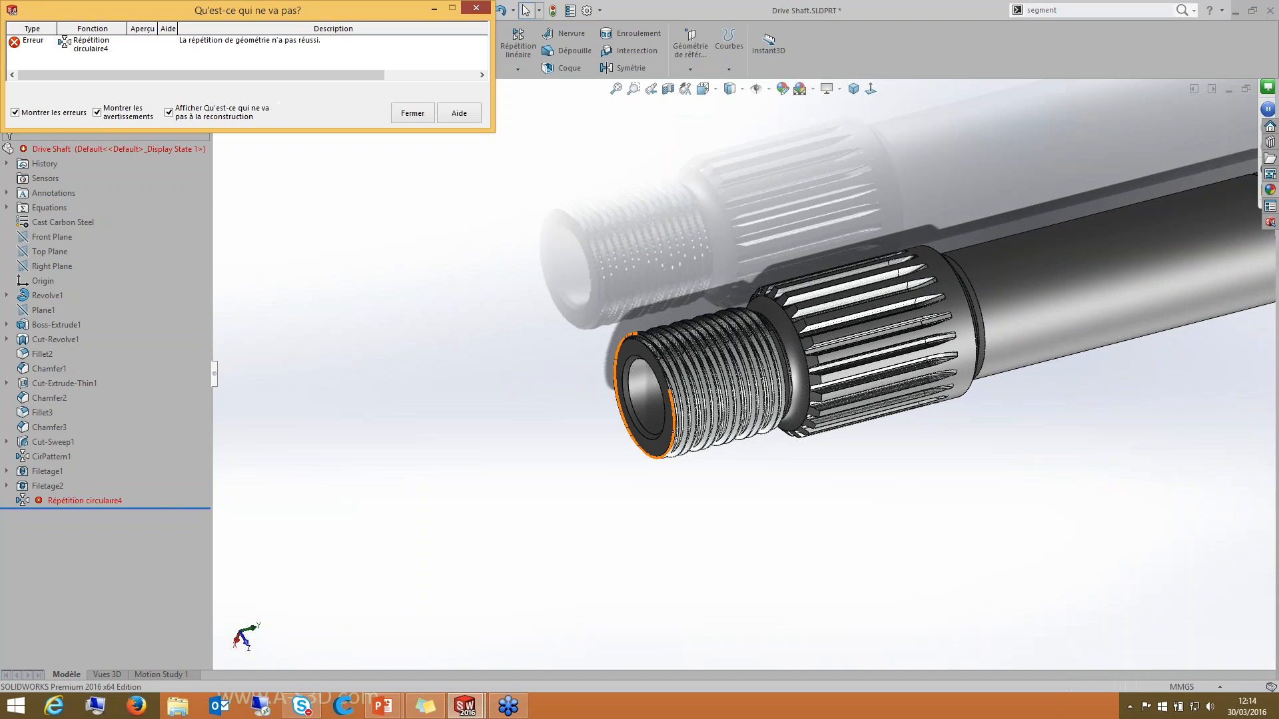
key(Escape)
Step: Suppress thread Filetage1 so that only Filetage2 and its circular pattern act on the shaft end
scroll(651, 415, down, 4)
scroll(740, 373, down, 3)
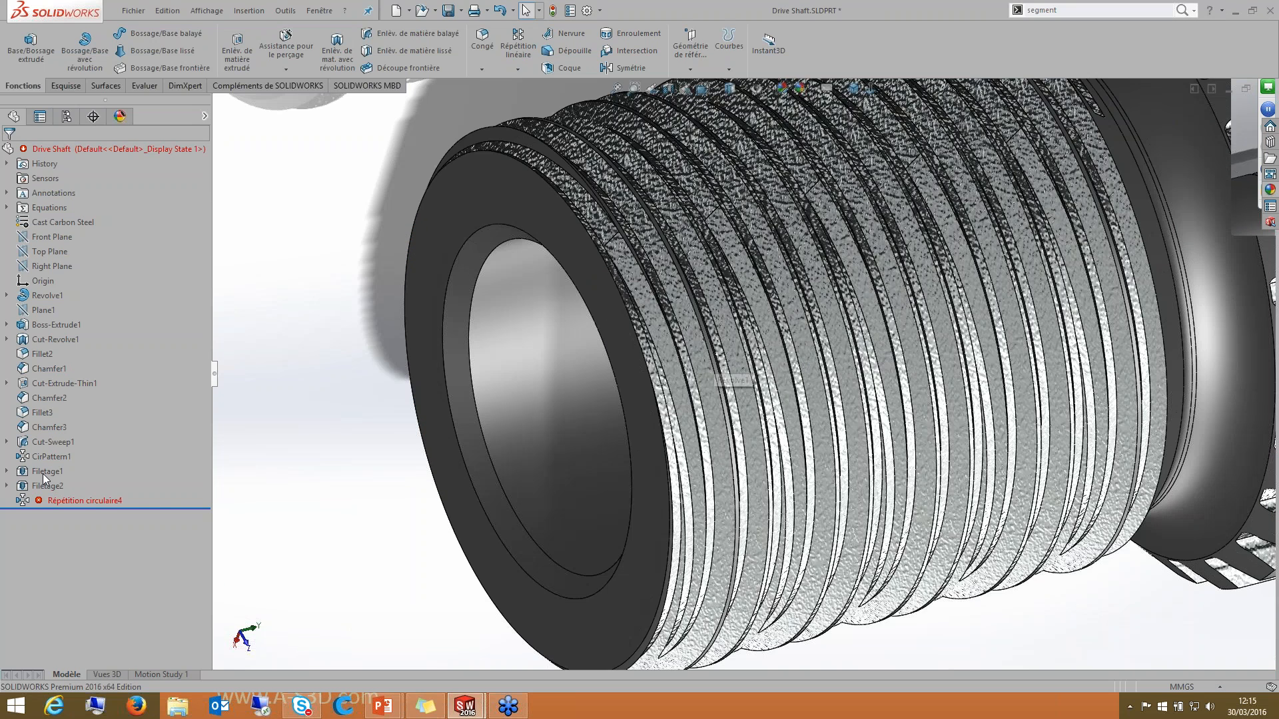
right_click(43, 474)
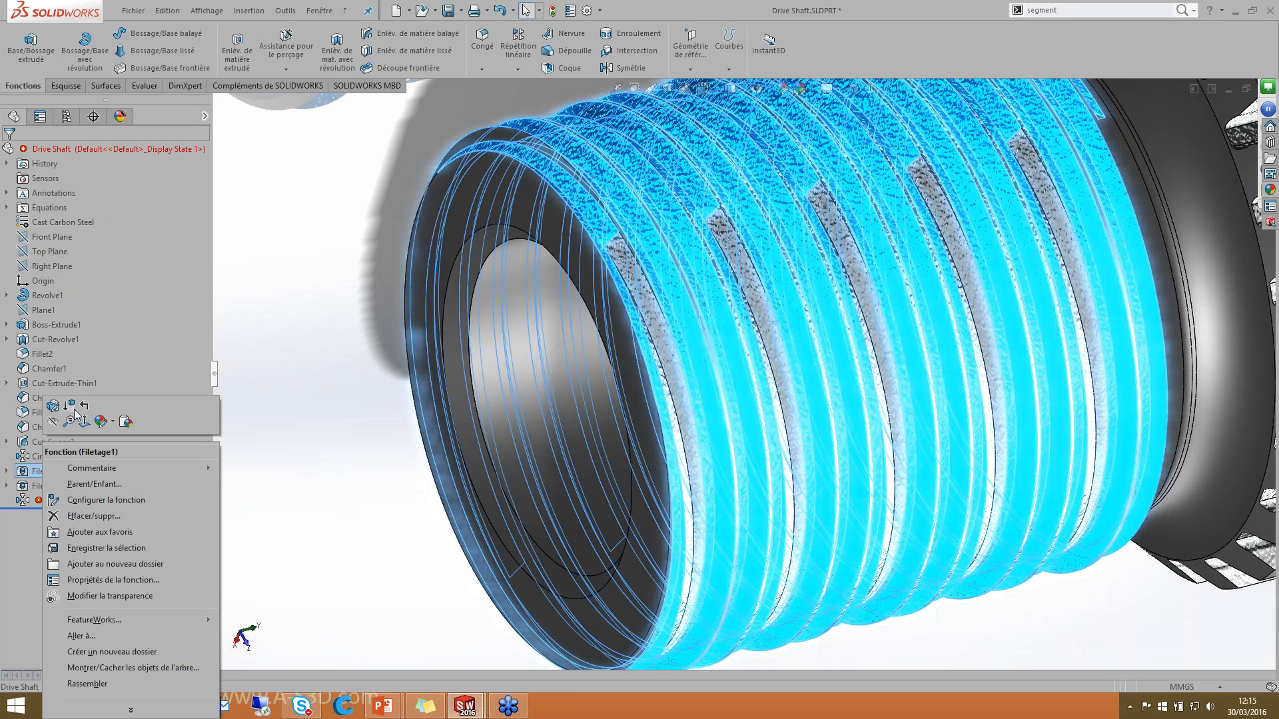
click(72, 408)
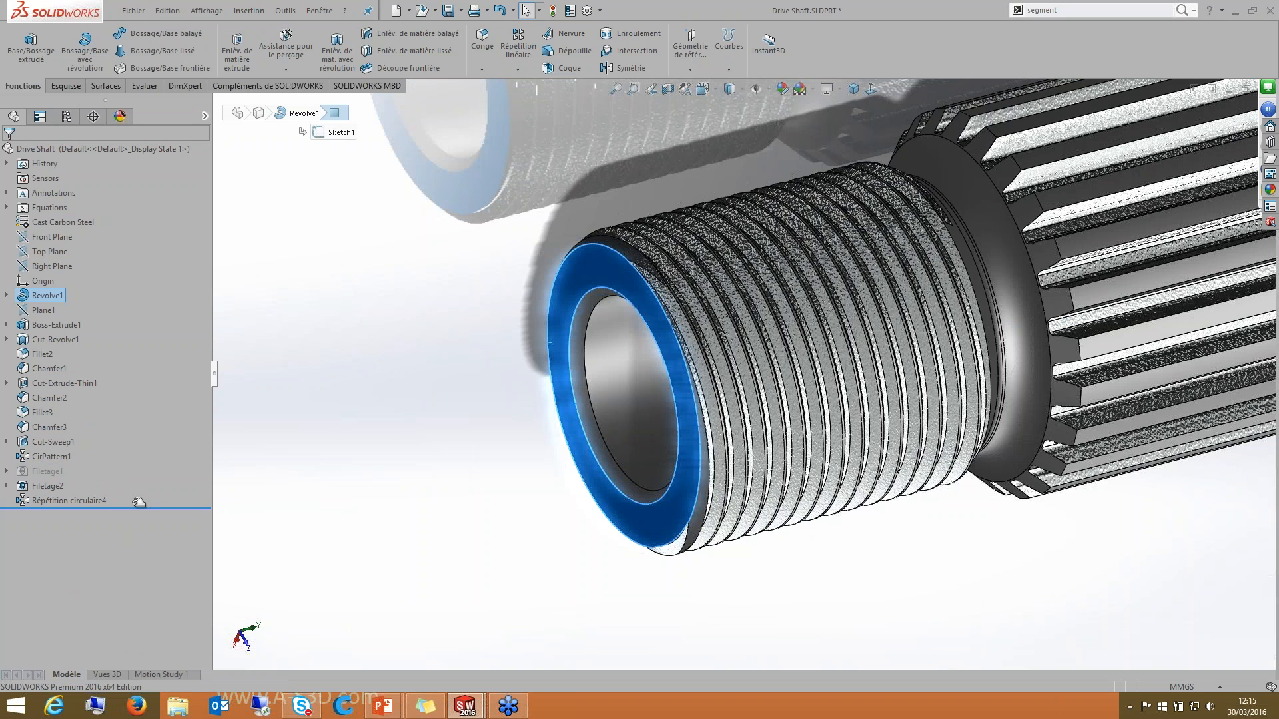
Step: Roll the model back to before the circular pattern and review Filetage2's offsets, size and pitch settings
drag(139, 506, 138, 494)
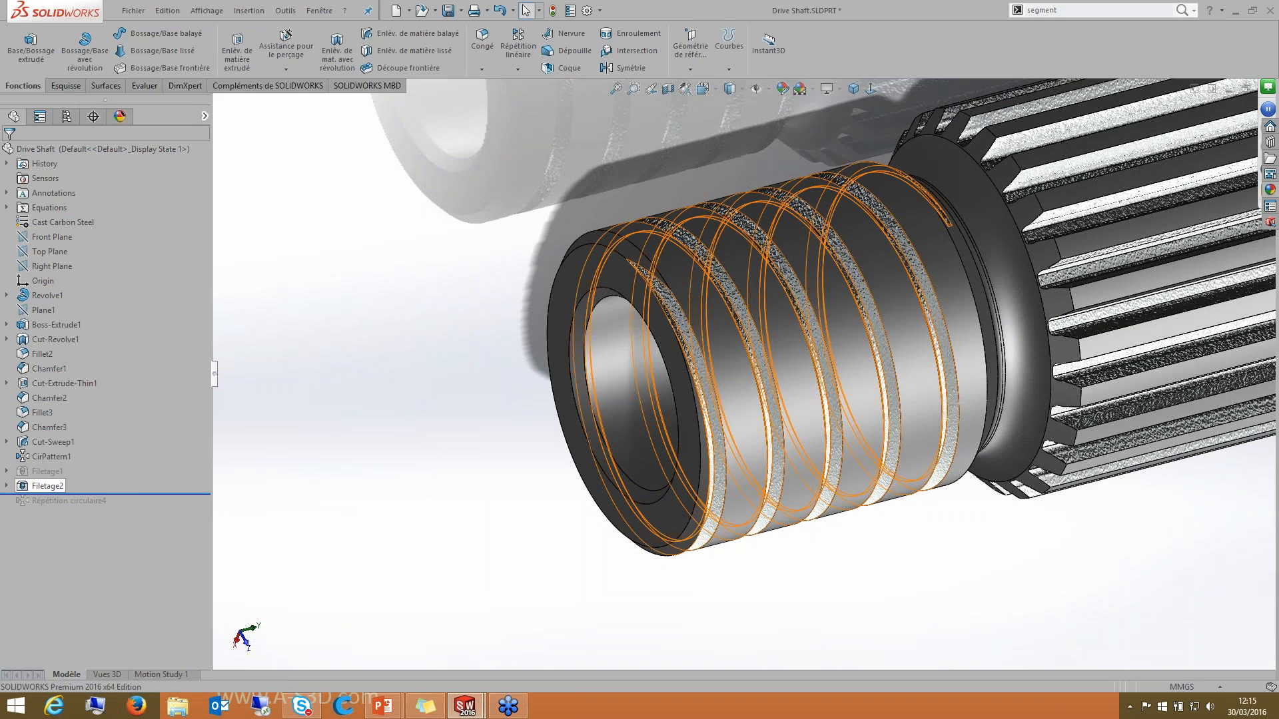
right_click(46, 486)
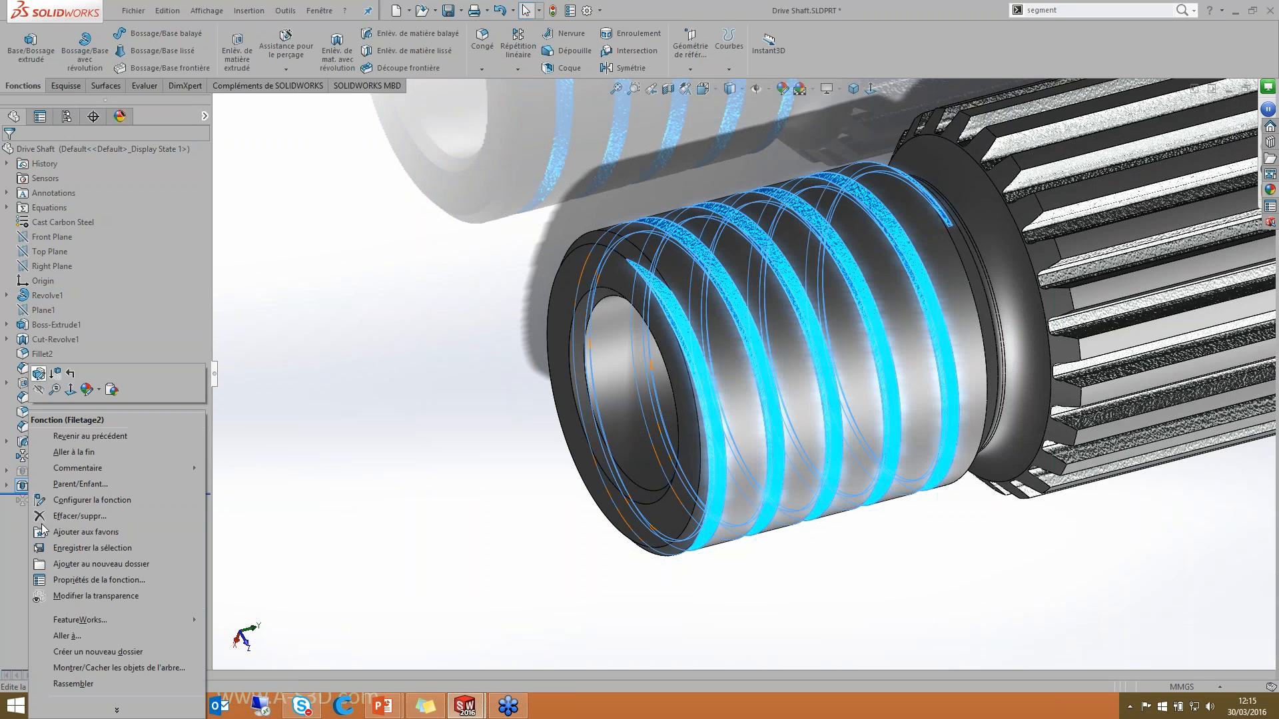
click(39, 374)
click(16, 497)
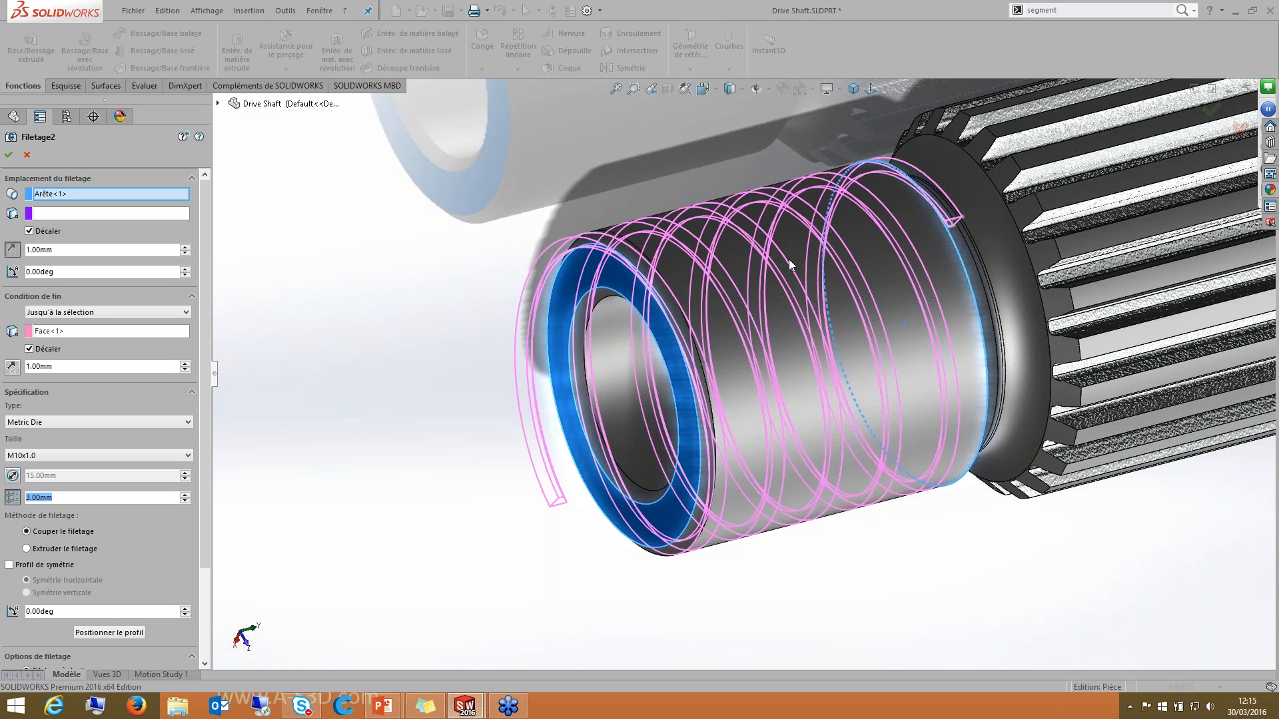
key(Return)
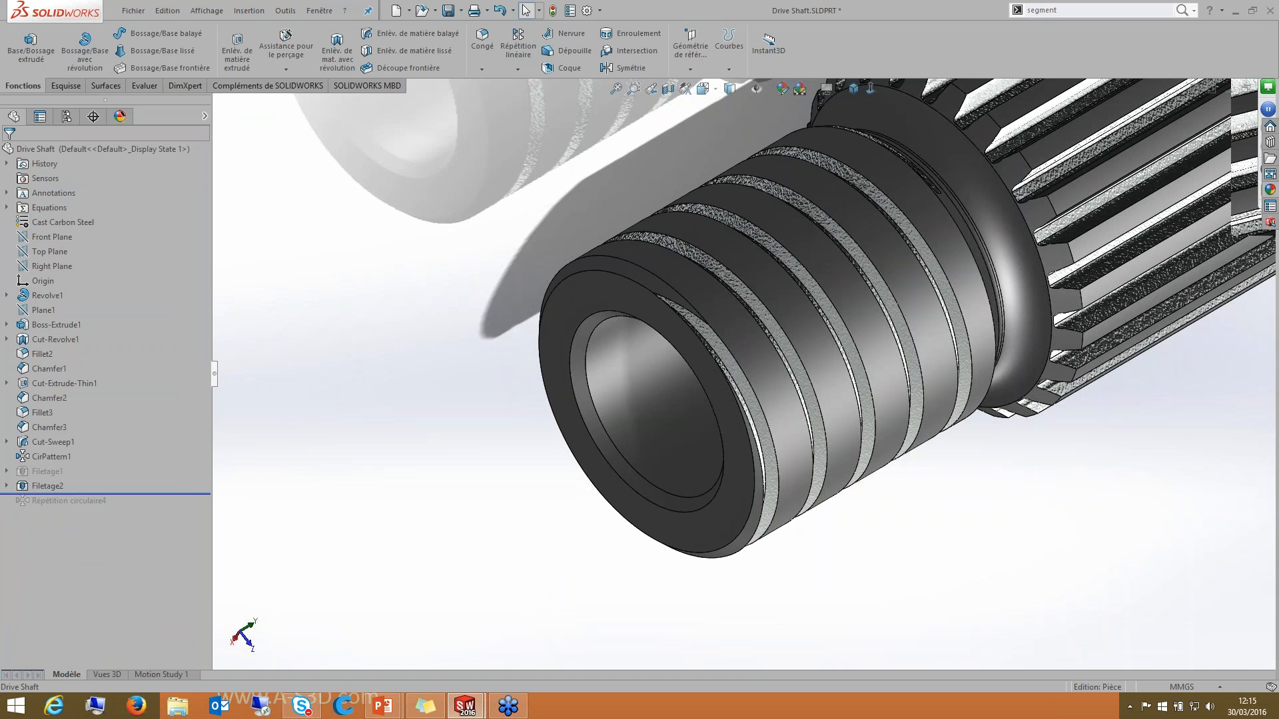
Step: Roll the model forward past the circular pattern Répétition circulaire4 and examine the patterned thread from the shaft's end face
right_click(53, 500)
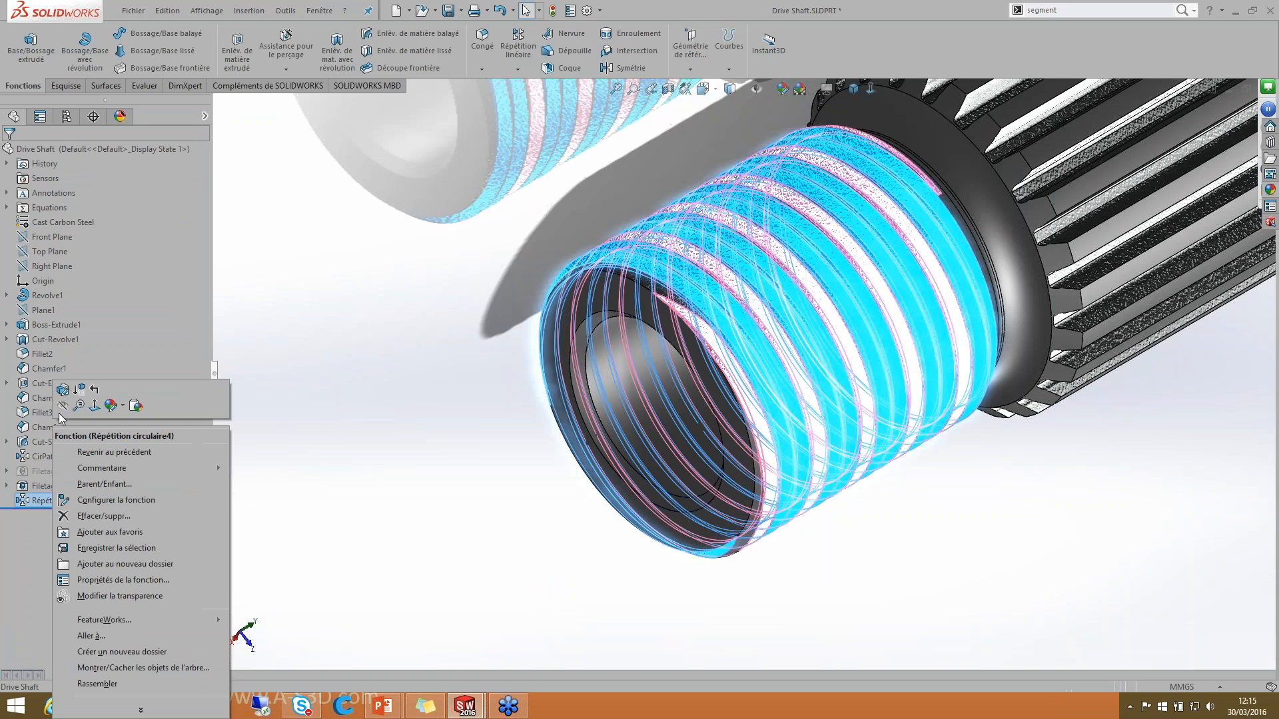
click(26, 434)
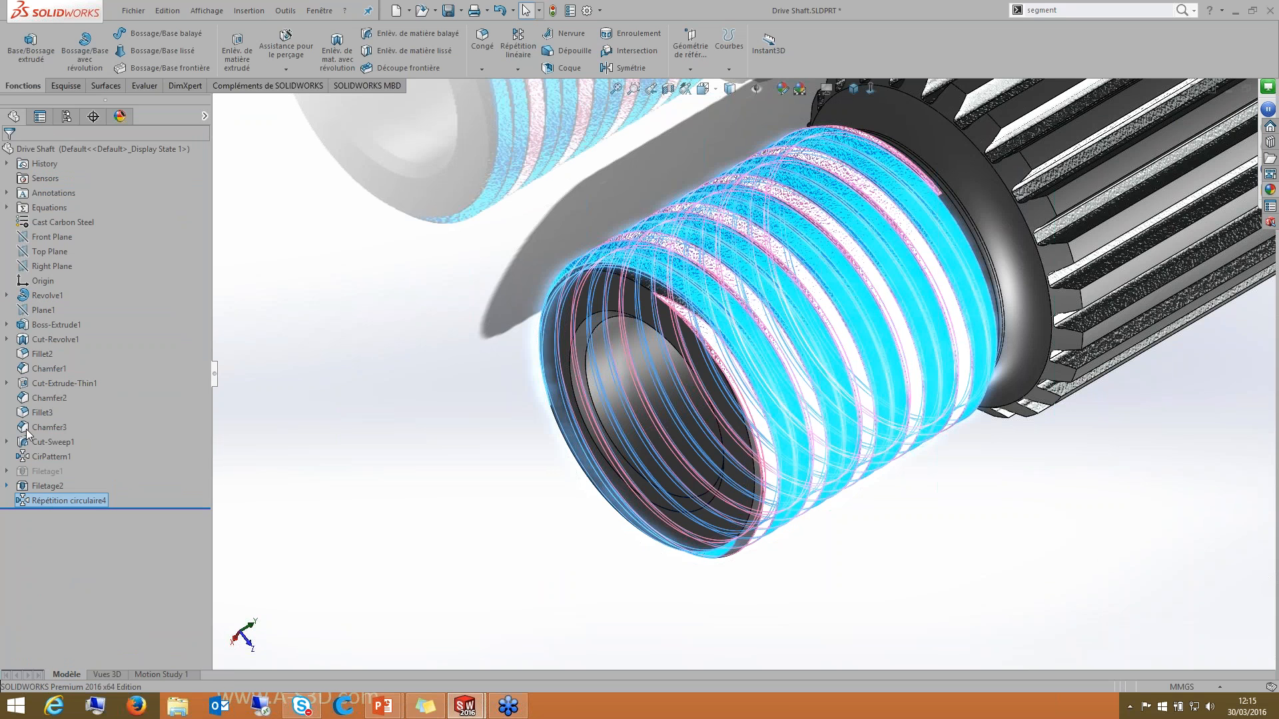
right_click(53, 501)
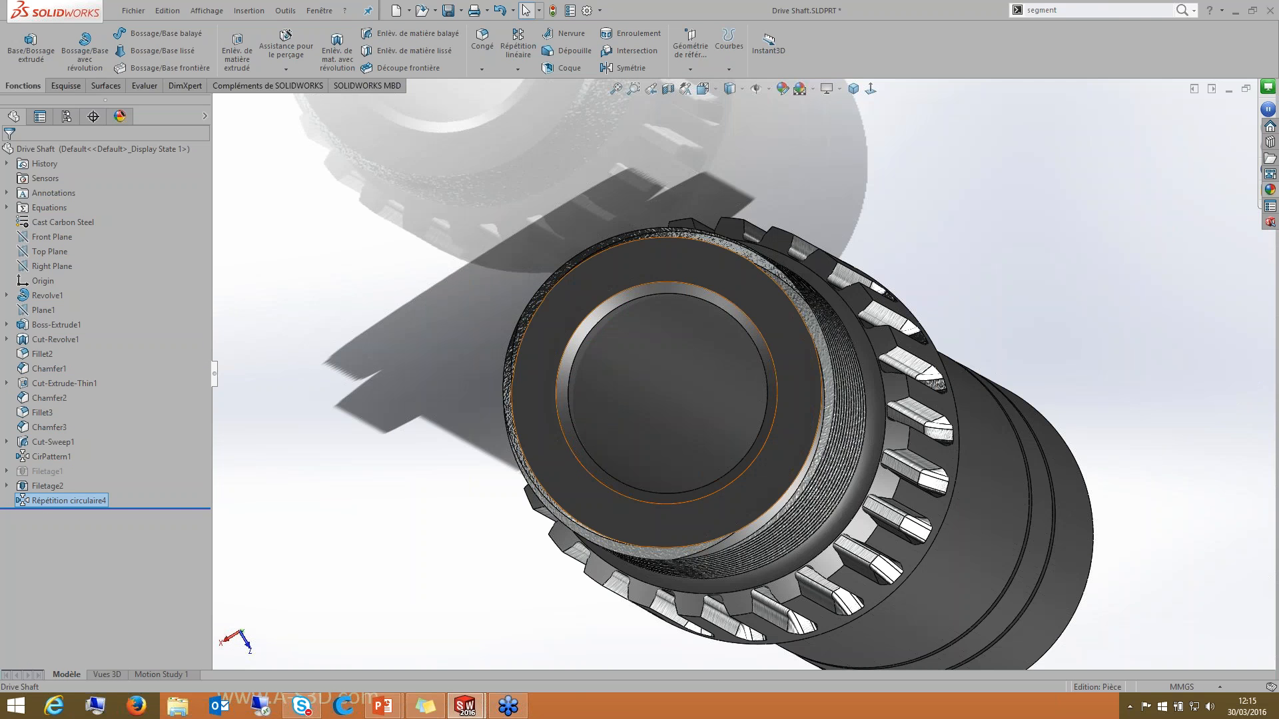
Step: Highlight the circular pattern's threads on the shaft end, clear the selection, and view the threaded shaft in the Gear Box assembly
click(704, 550)
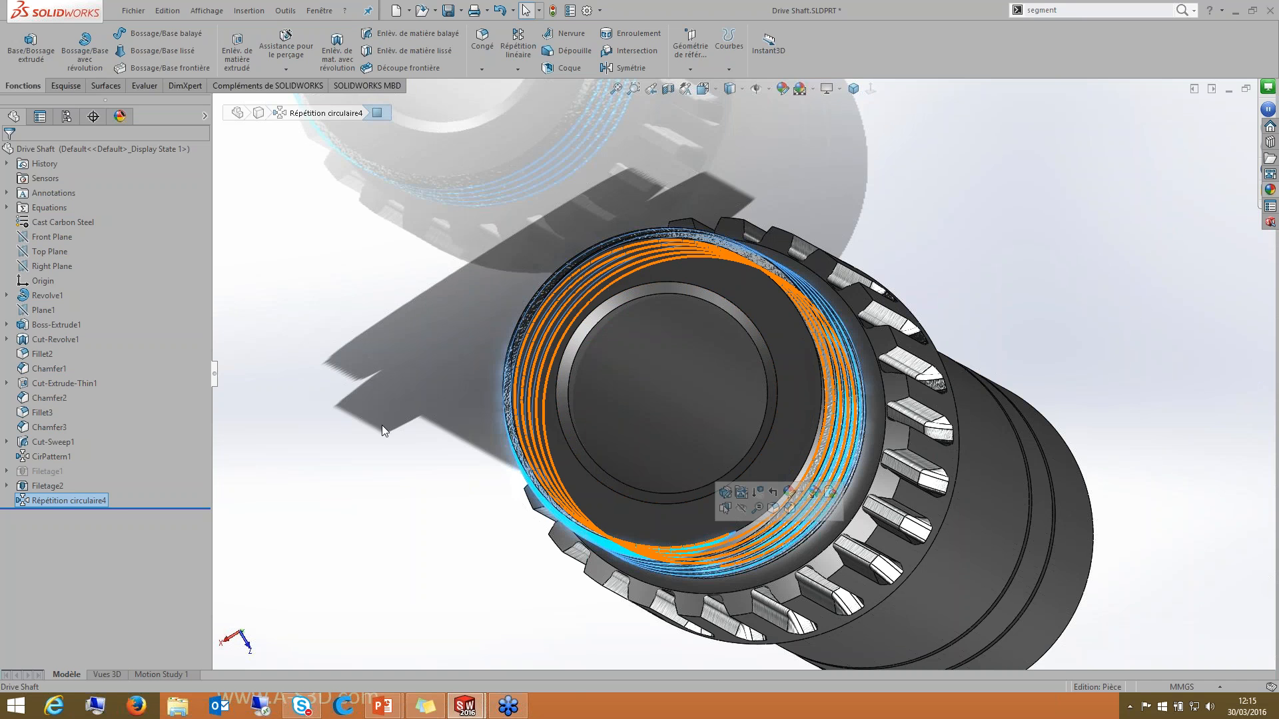
click(382, 425)
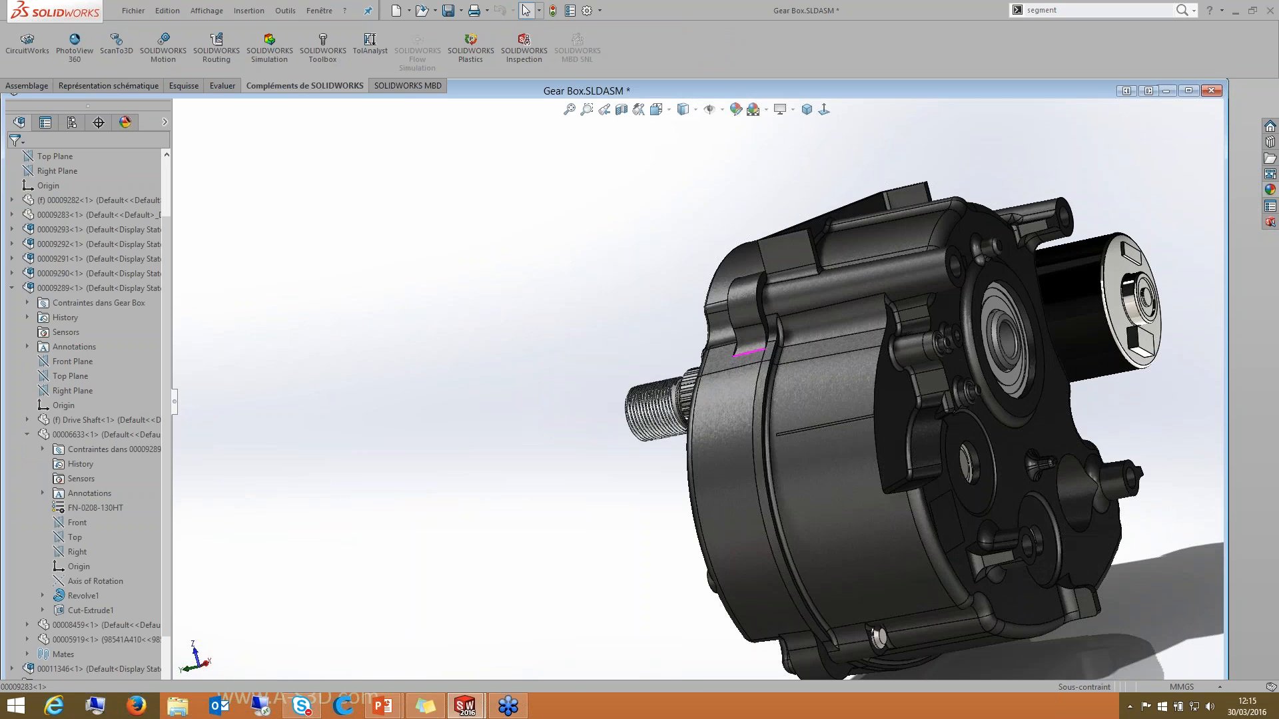
middle_drag(749, 353, 839, 353)
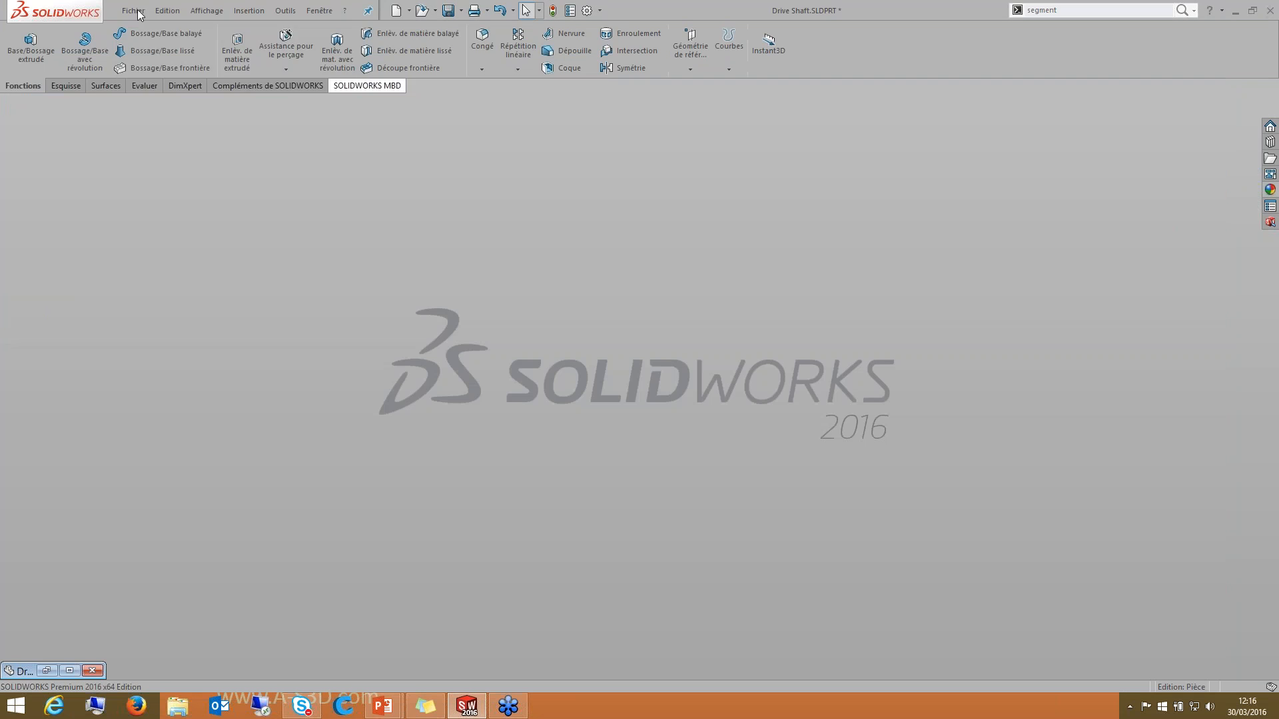
Step: Start opening a document and browse to C:\ProgramData\SOLIDWORKS\SOLIDWORKS 2016\Thread Profiles
click(133, 10)
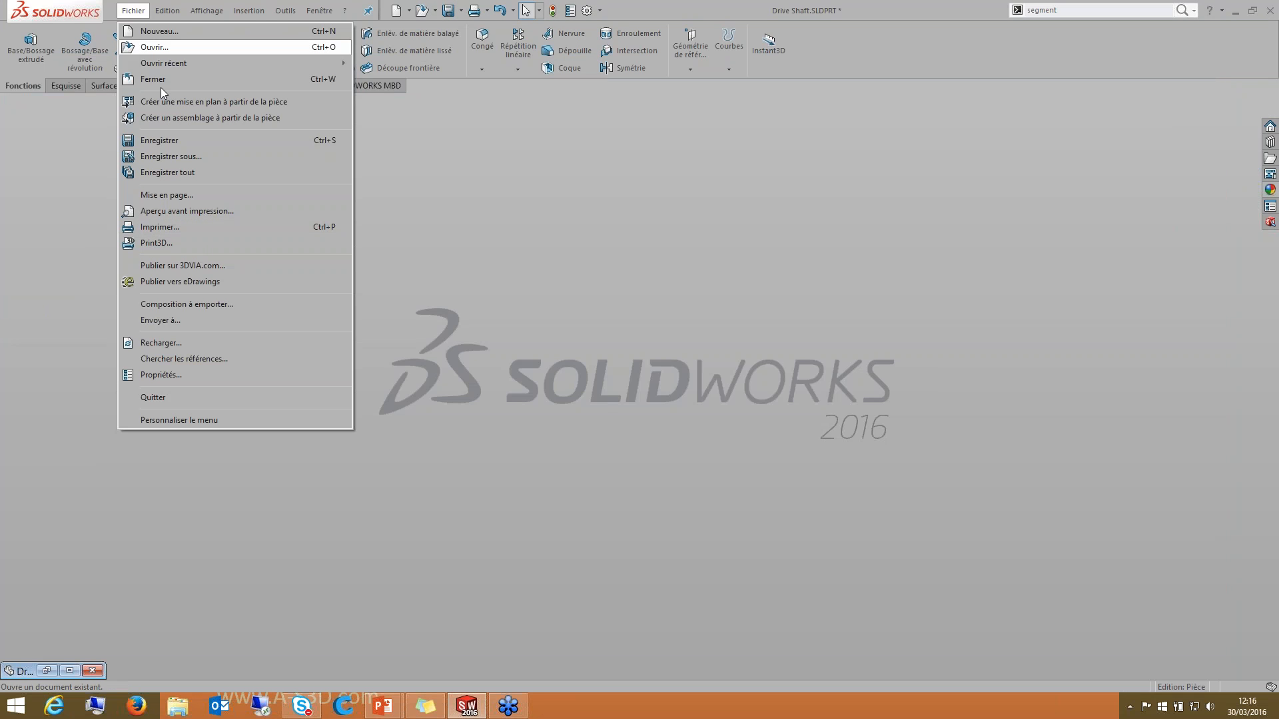
click(153, 47)
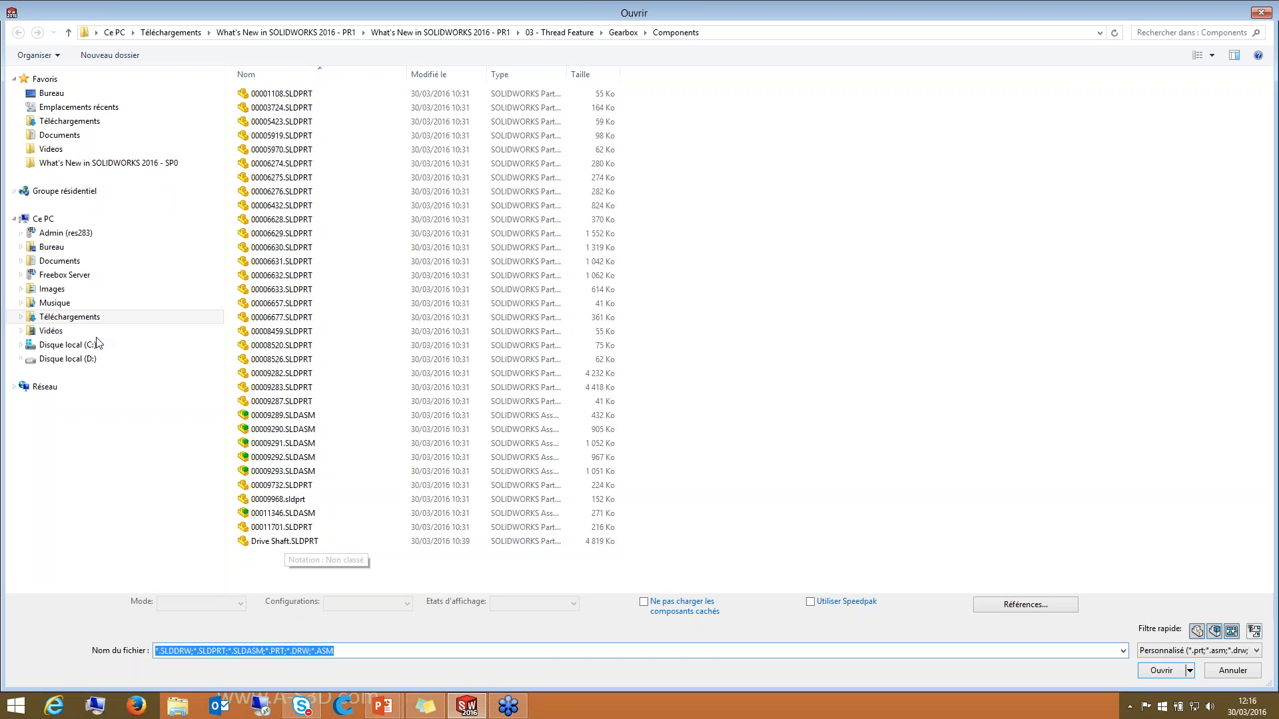
click(93, 344)
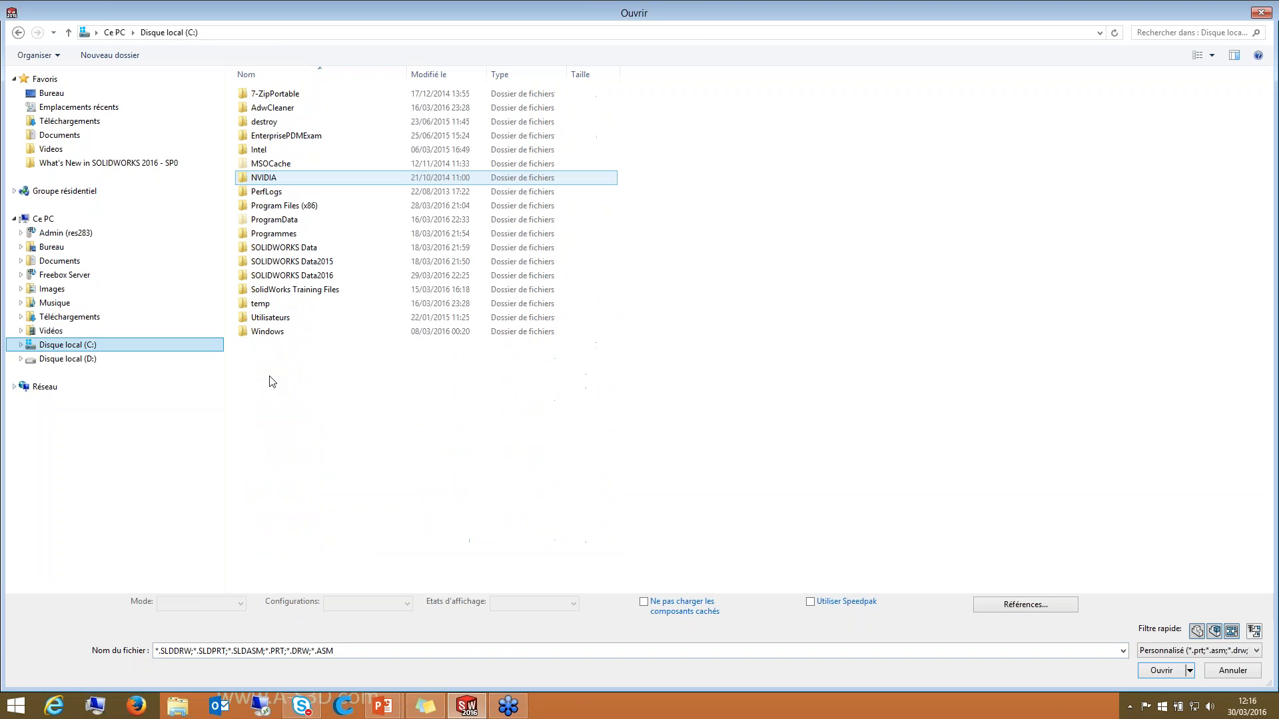
double_click(274, 220)
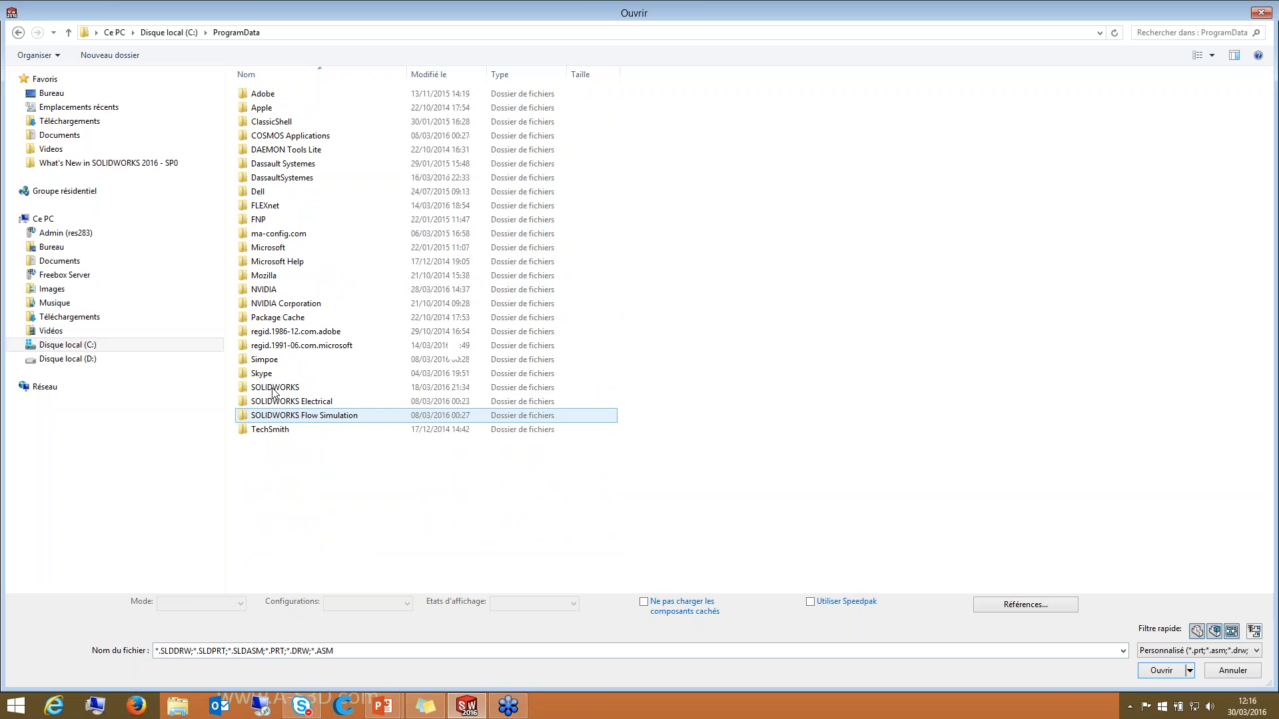
click(274, 389)
key(Return)
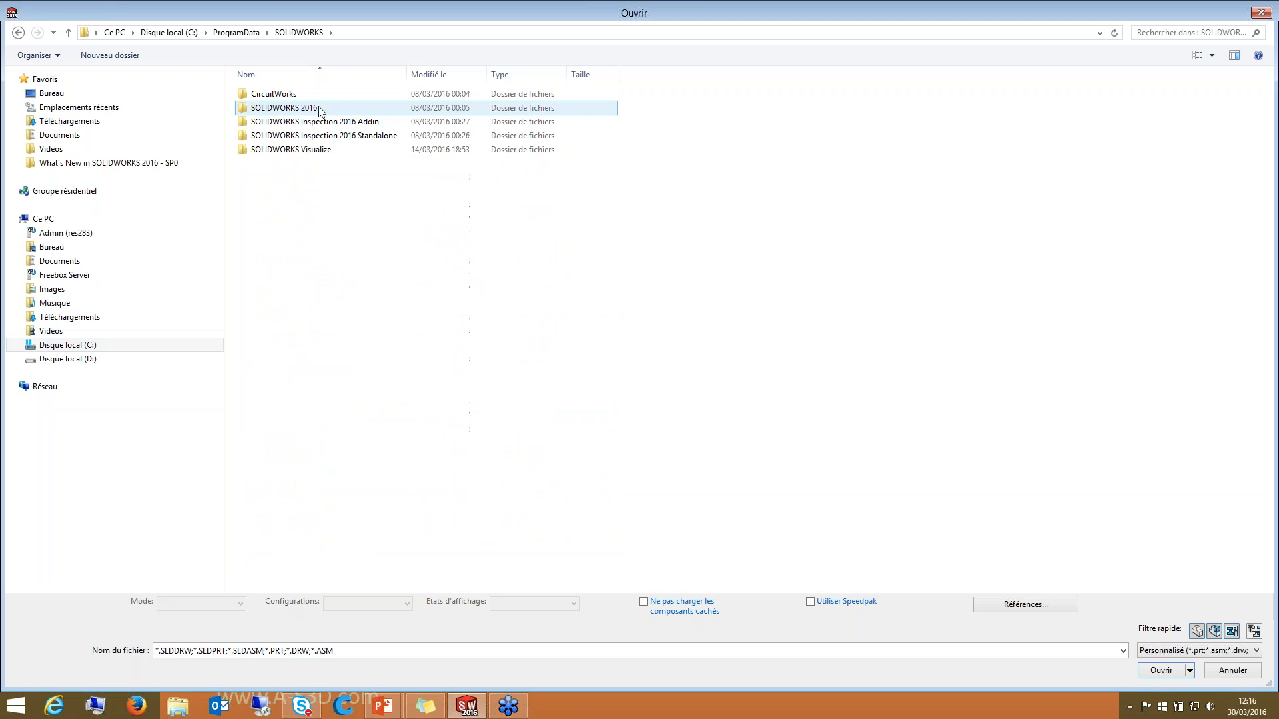
double_click(307, 108)
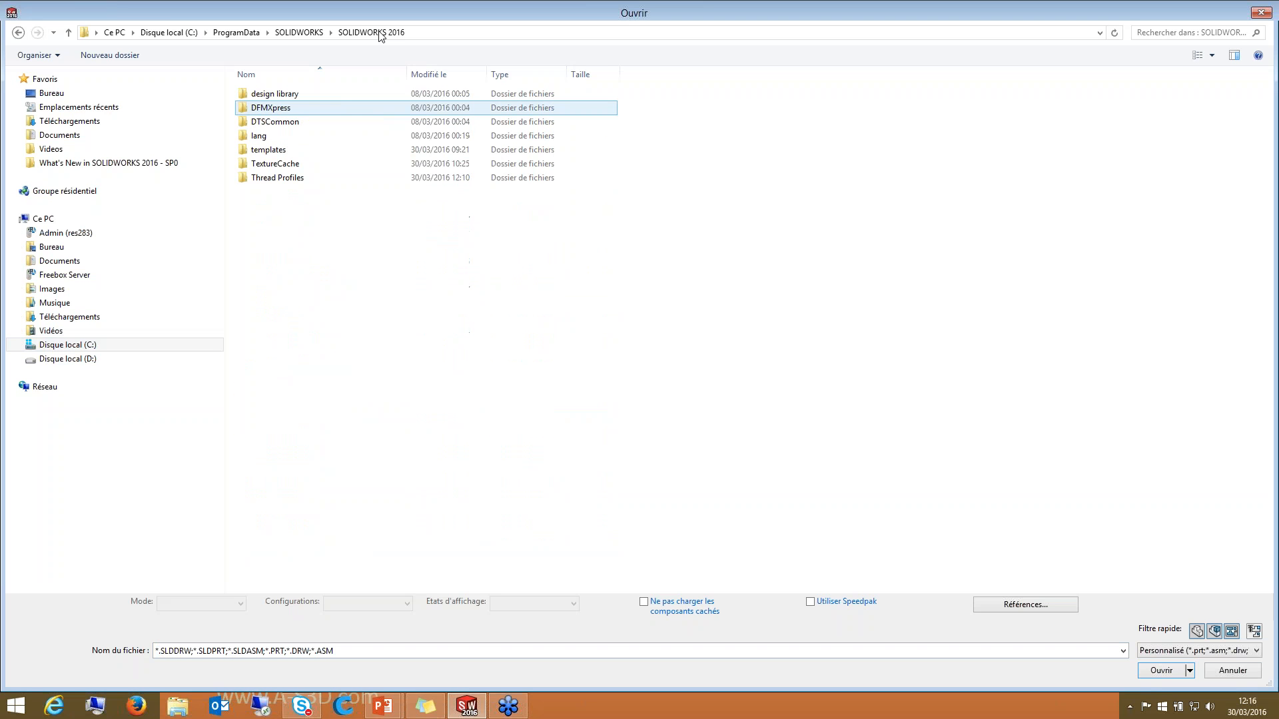
click(263, 181)
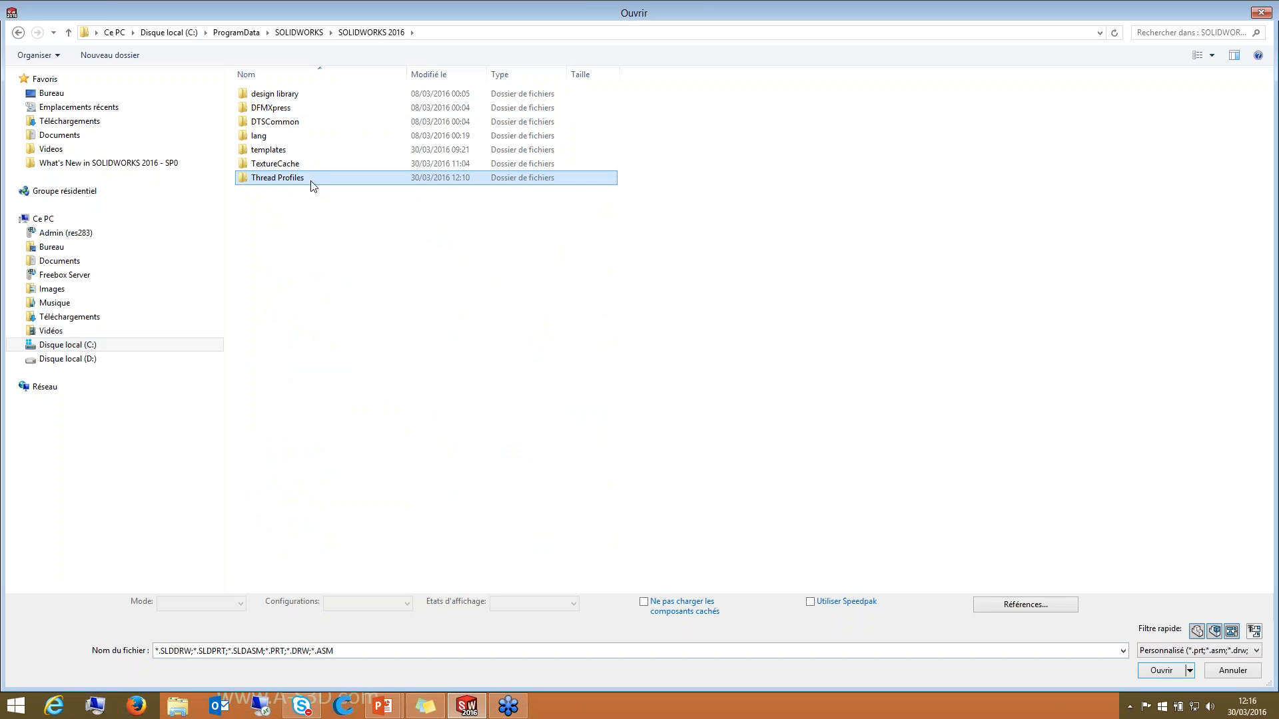
double_click(277, 178)
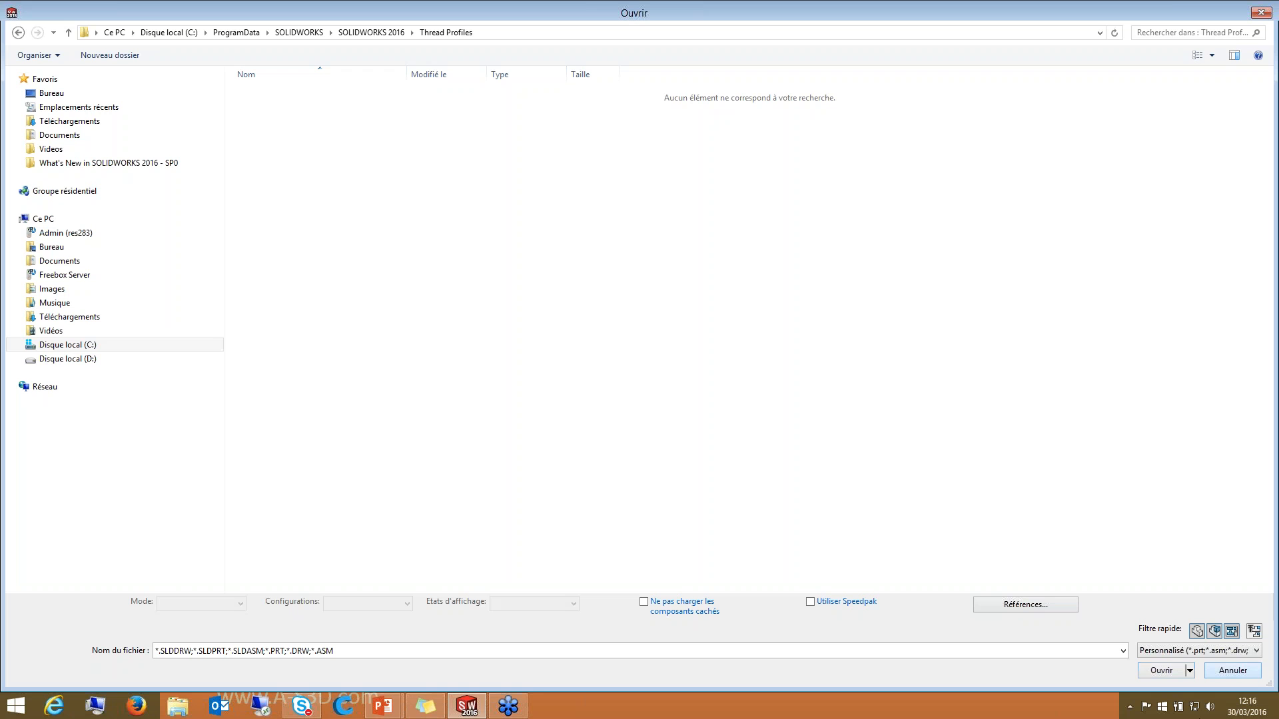
Step: List all file types in the Thread Profiles folder and open Feed Screw Profile.sldlfp
click(1197, 631)
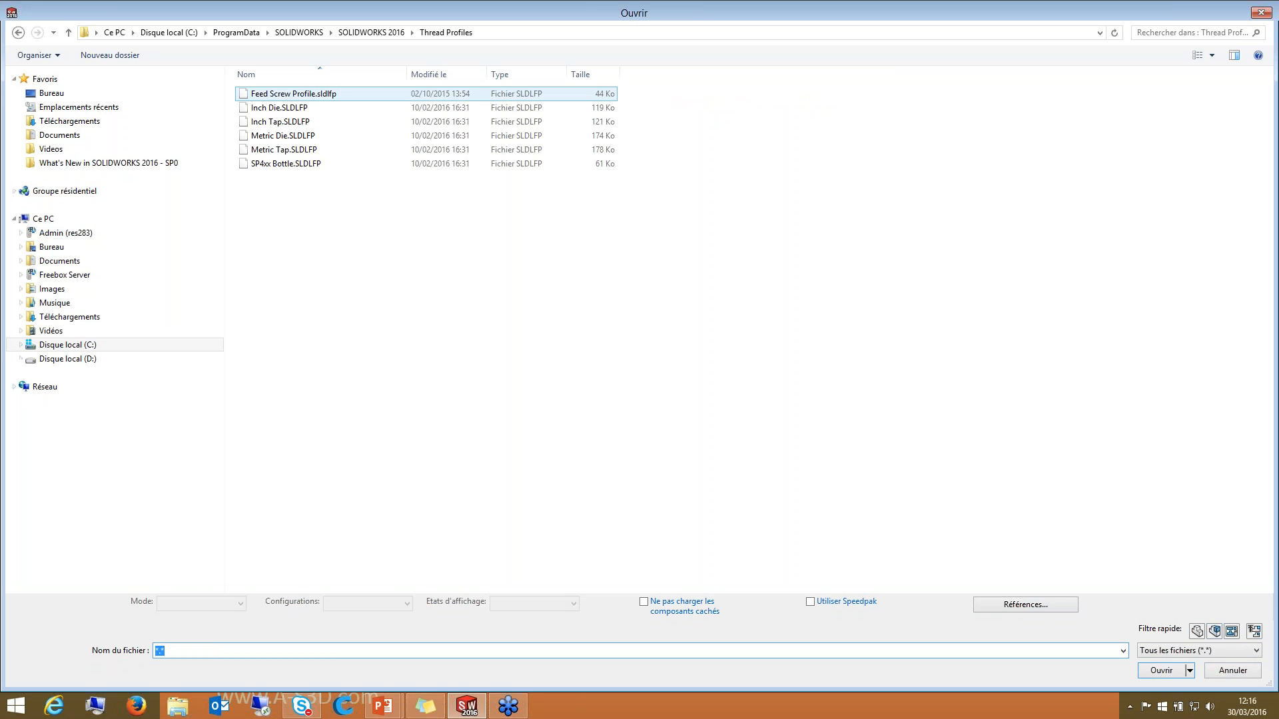
click(267, 94)
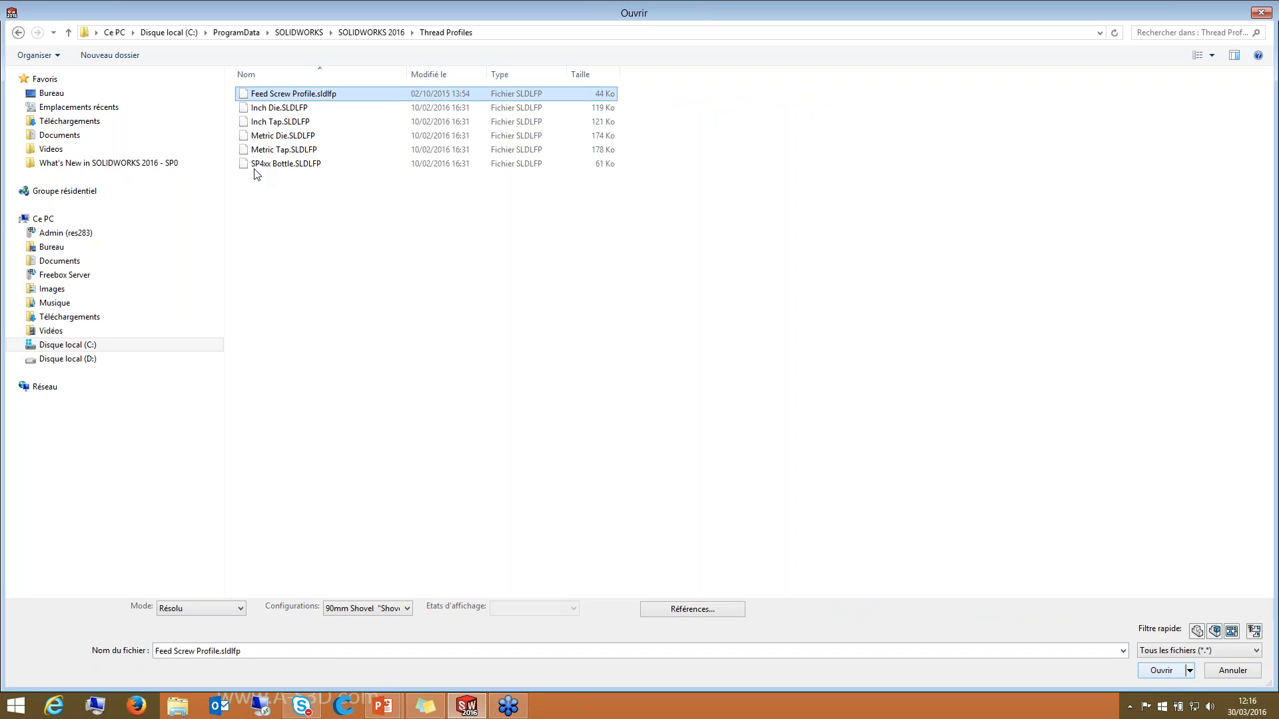
click(1161, 670)
Step: Open the Screw Profile sketch for editing and examine the blade profile, its centerline and its dimensions facing the sketch plane
scroll(705, 307, up, 3)
scroll(646, 438, down, 3)
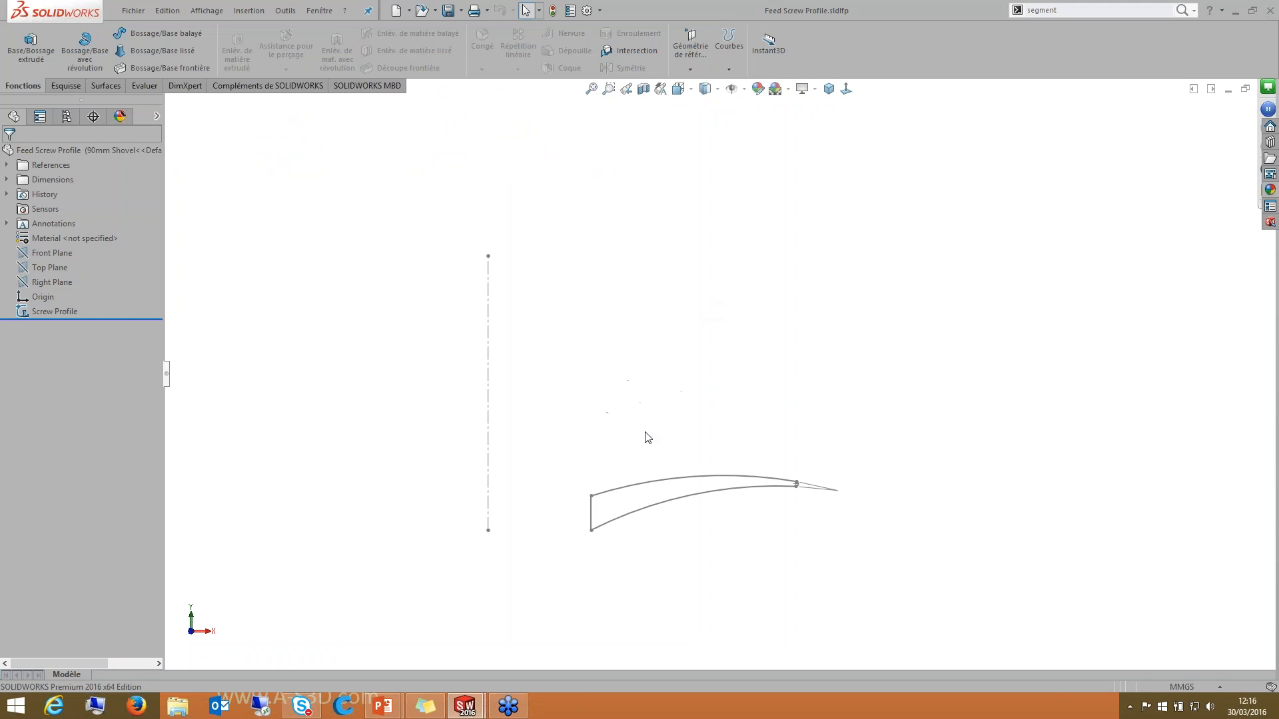
scroll(646, 433, up, 4)
scroll(650, 436, down, 4)
scroll(526, 327, up, 4)
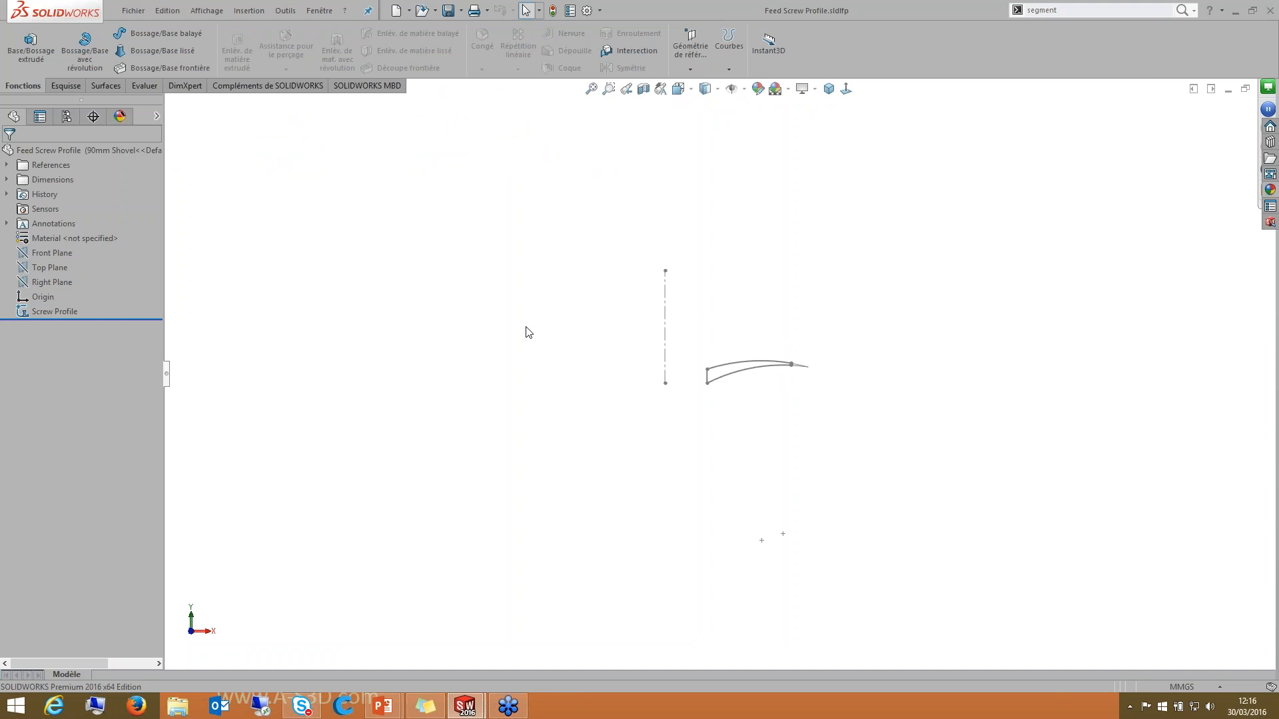
middle_drag(532, 347, 786, 350)
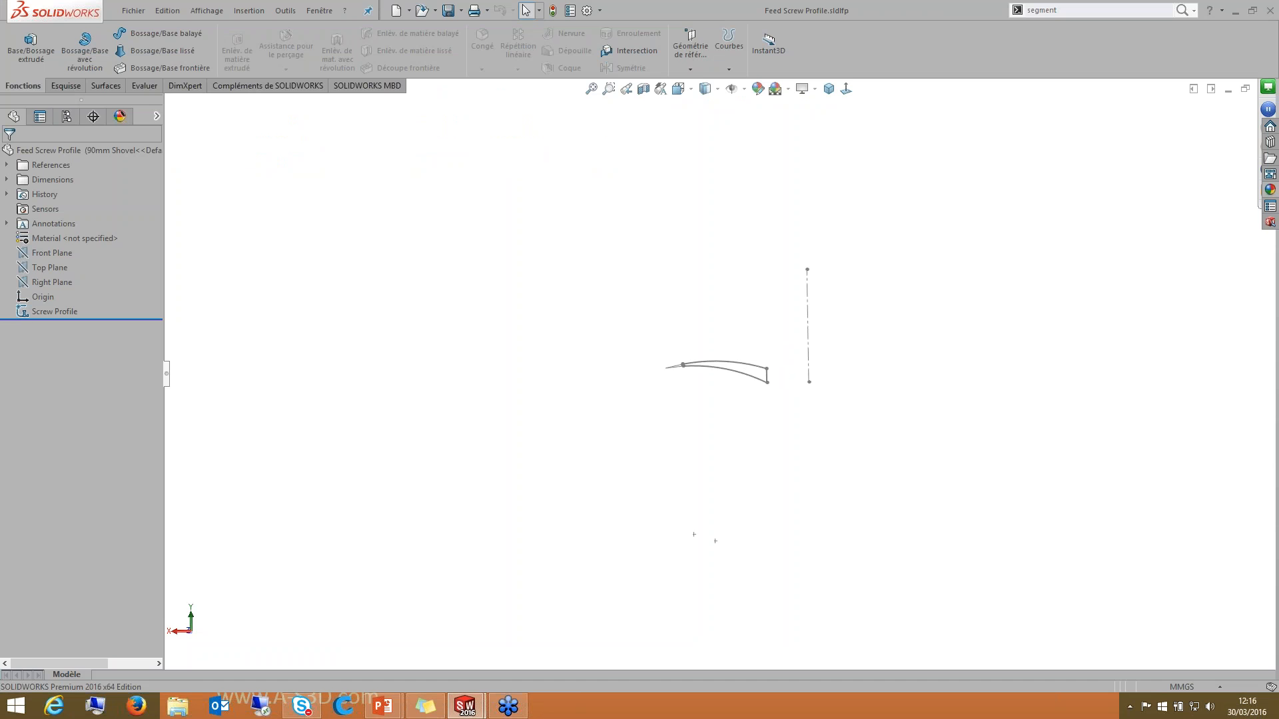
click(846, 89)
right_click(60, 314)
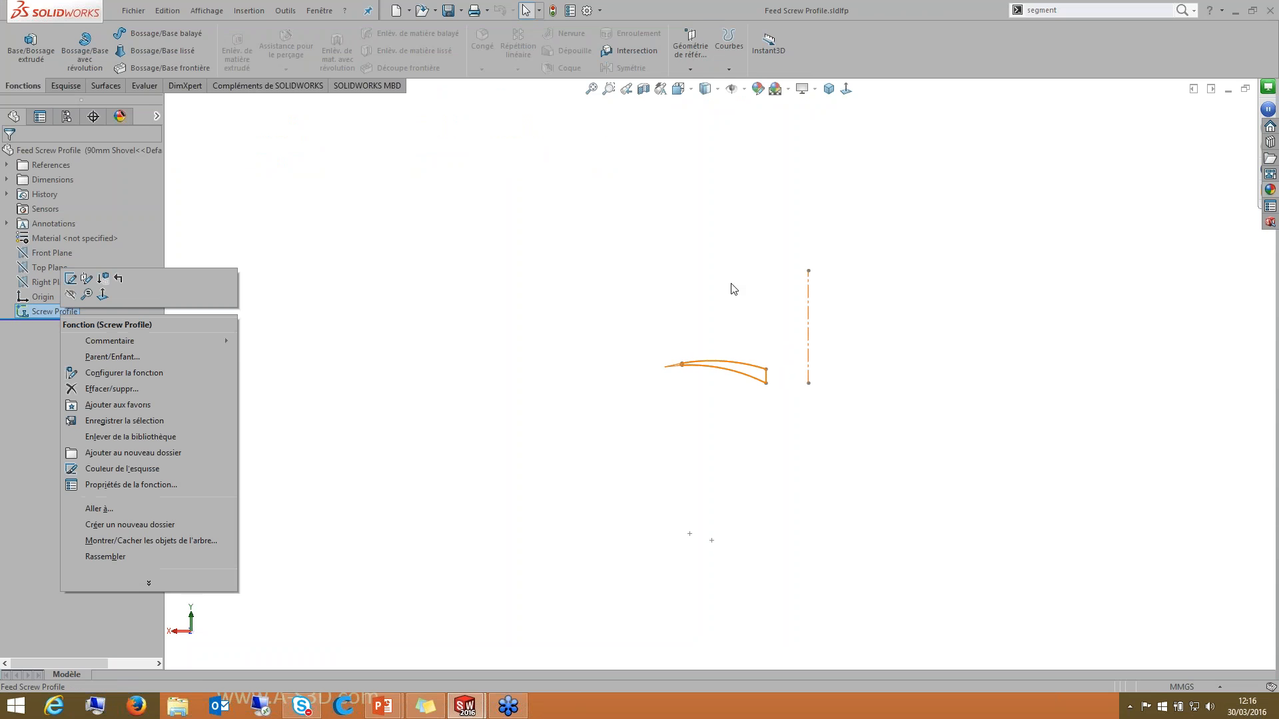
click(81, 280)
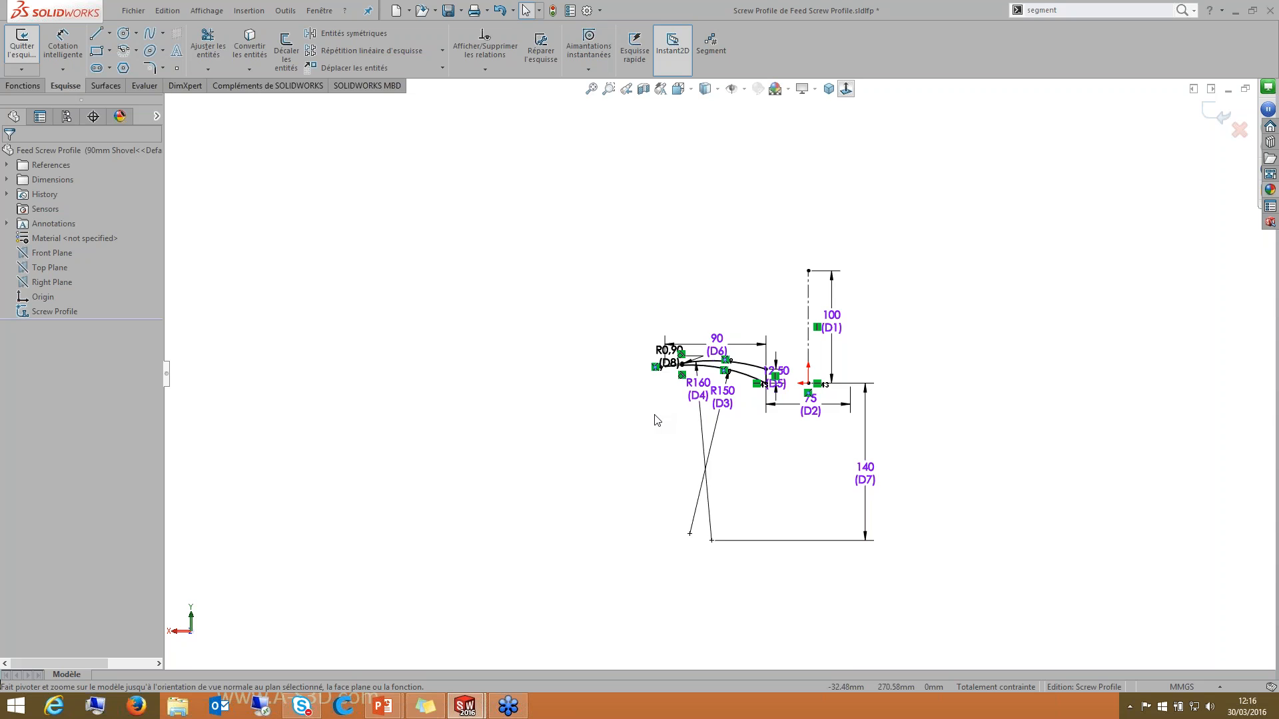
scroll(818, 357, up, 5)
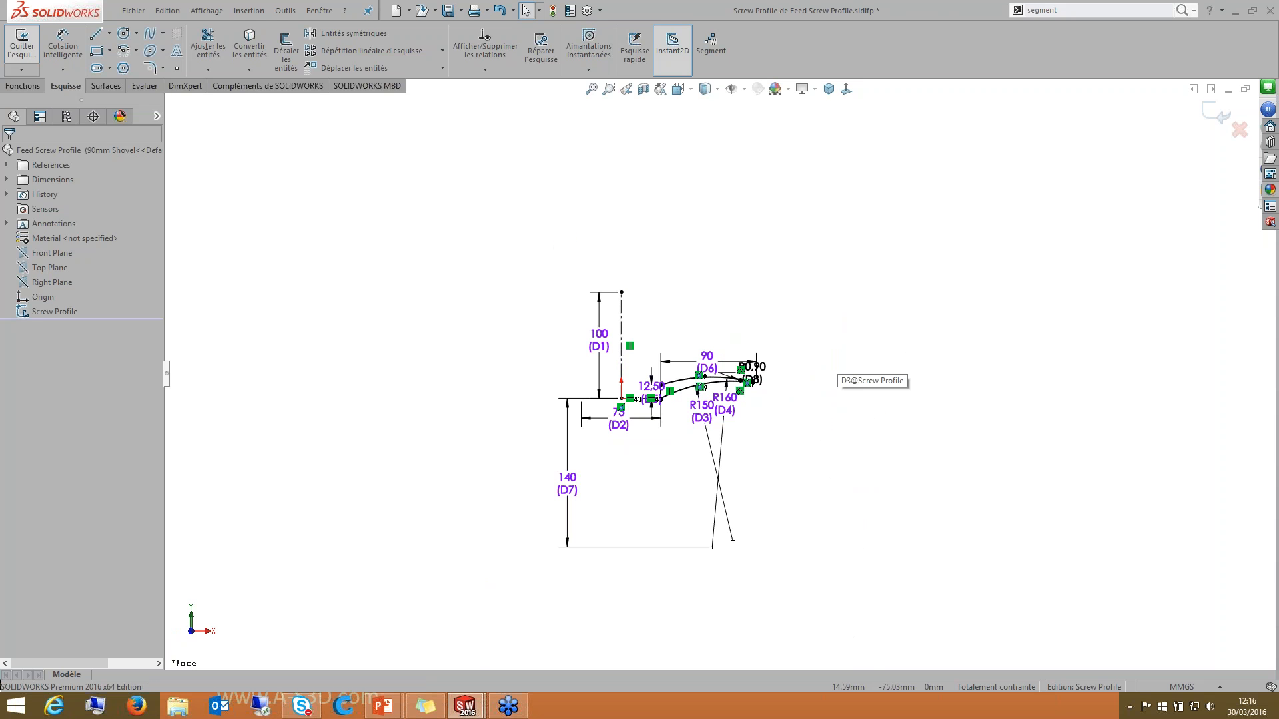
Step: Select the Screw Profile sketch, review the Lib Feat Part (*.sldlfp) format for saving a copy, and cancel the save
click(28, 311)
click(400, 308)
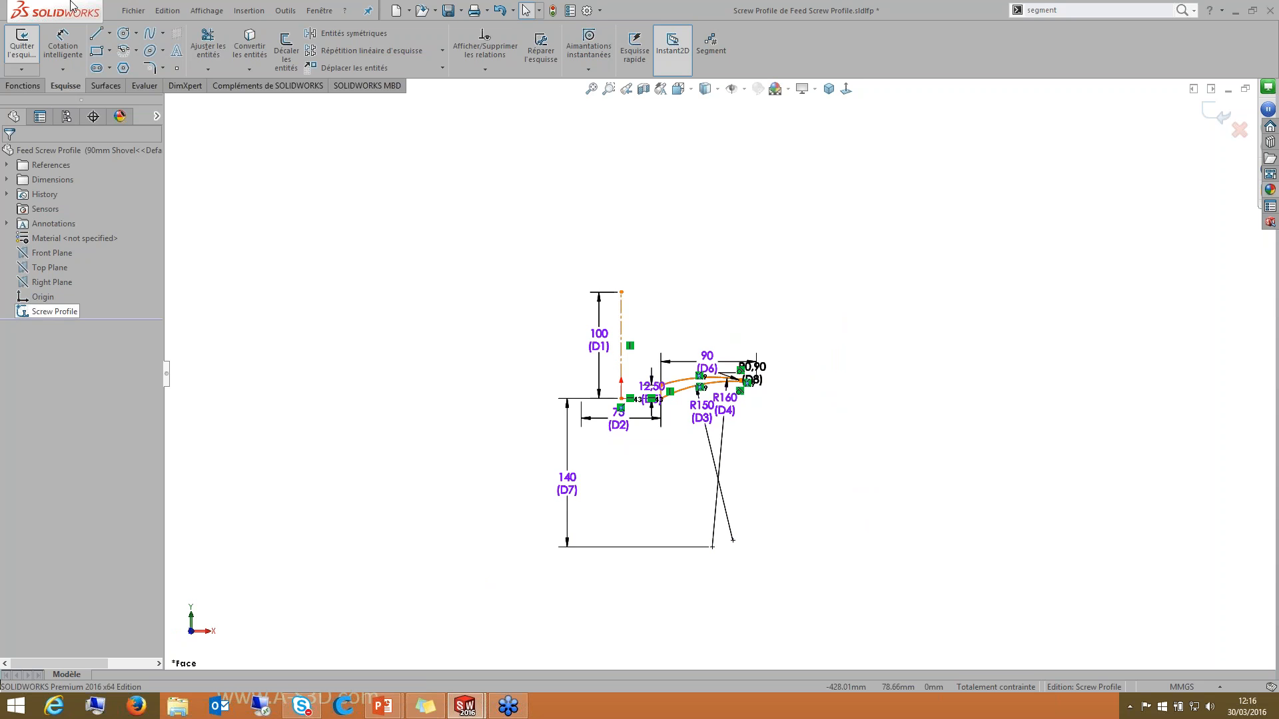
click(133, 11)
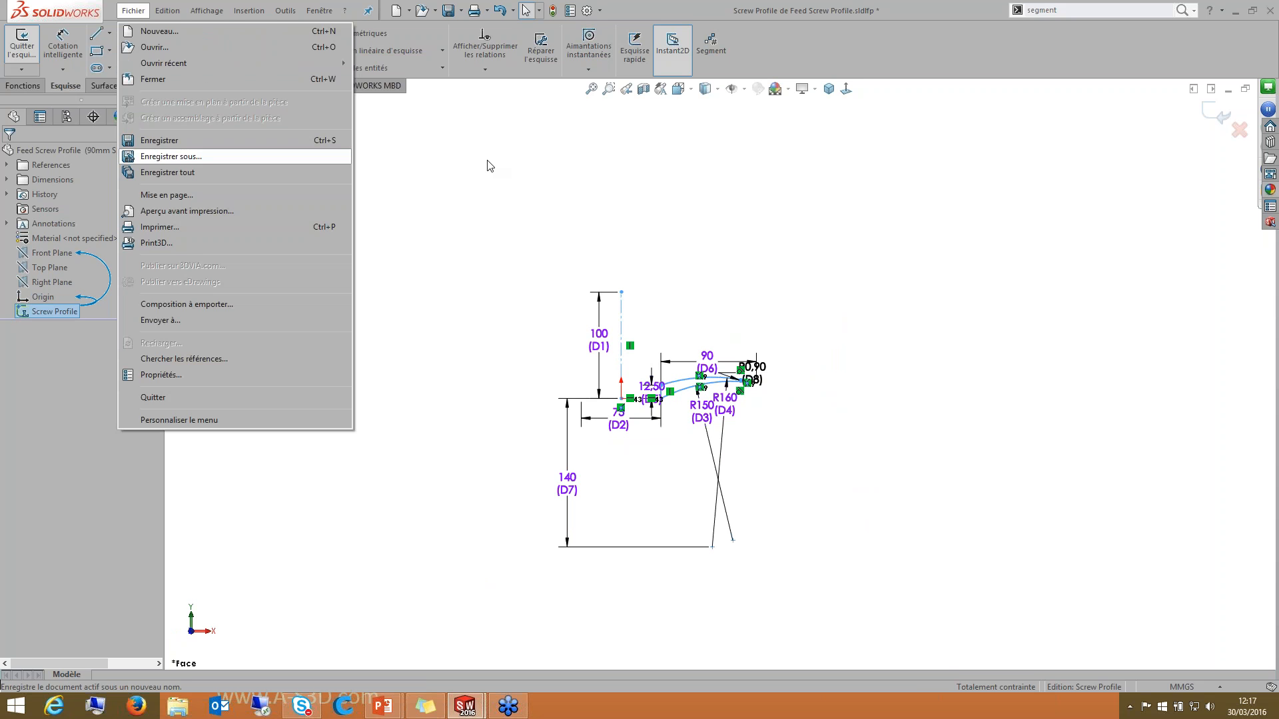
click(487, 161)
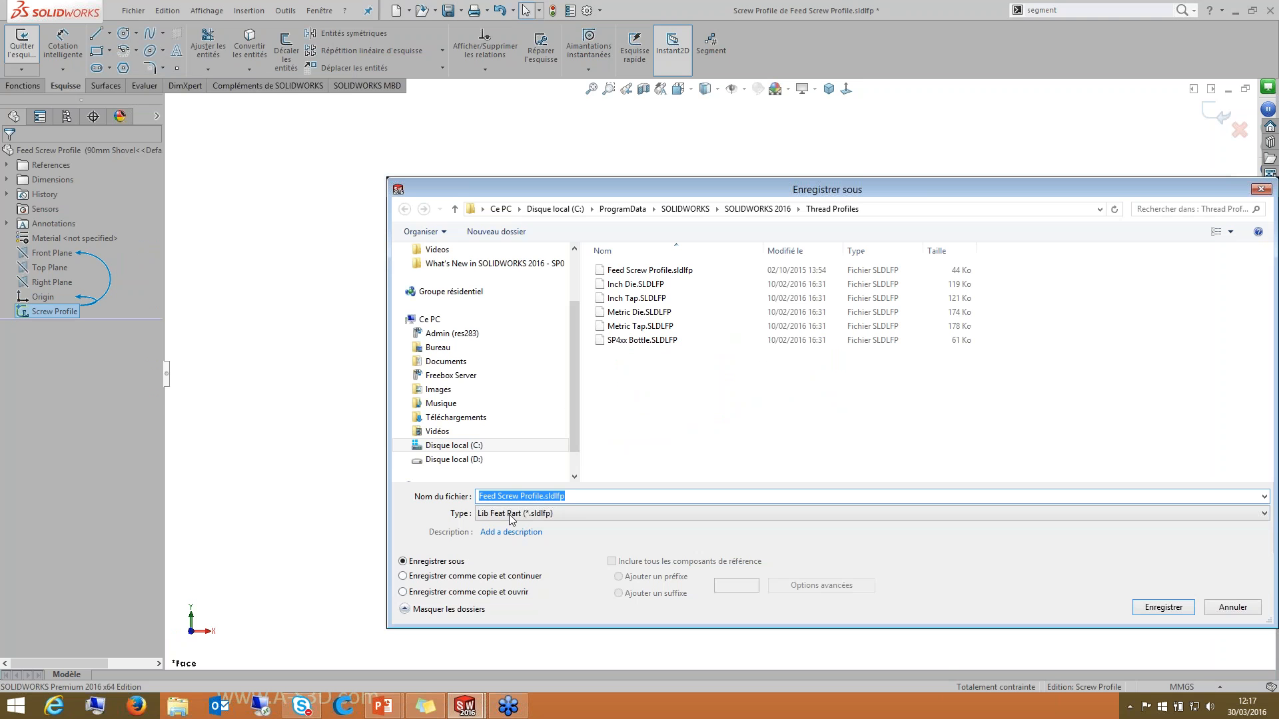
click(483, 515)
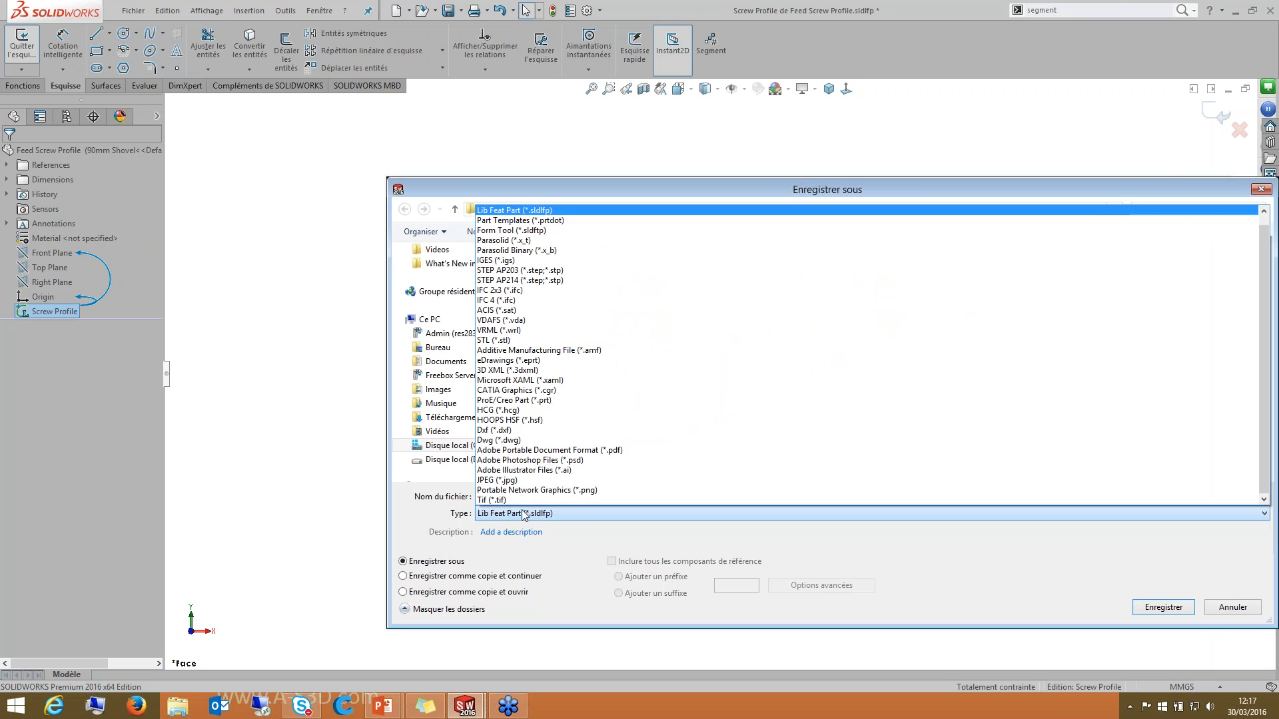
click(598, 211)
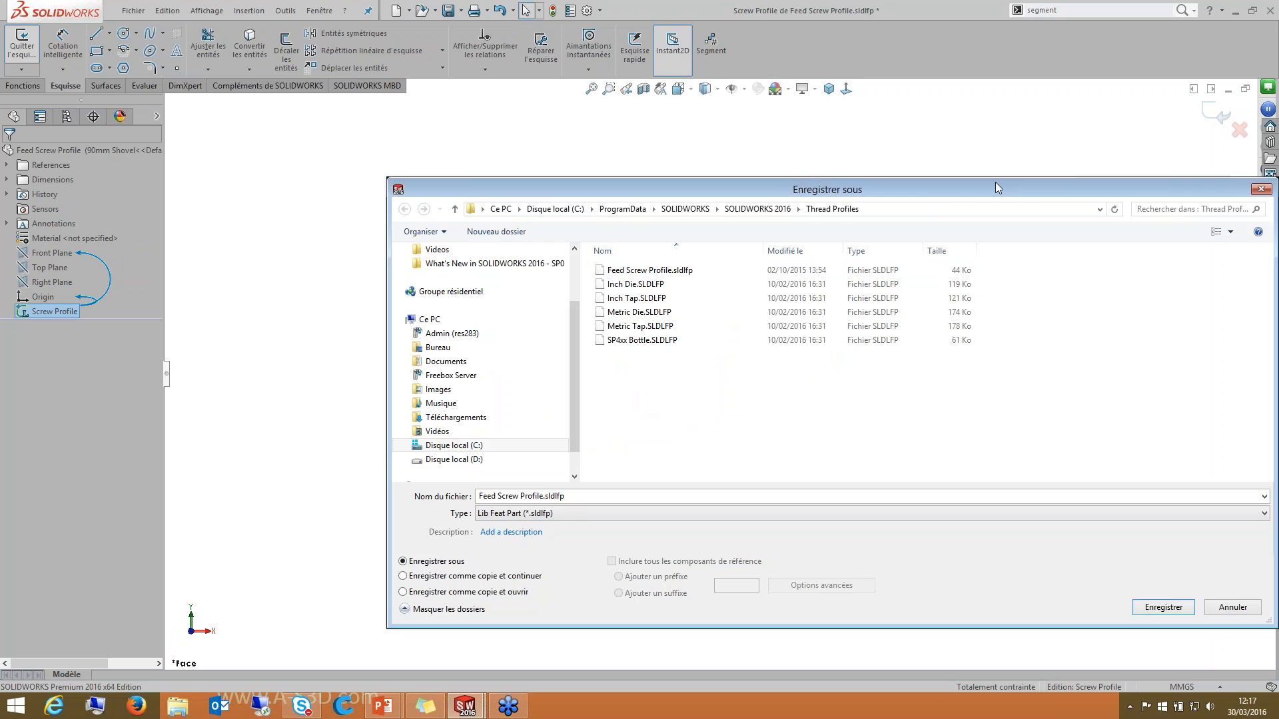
drag(995, 182, 818, 171)
click(1083, 178)
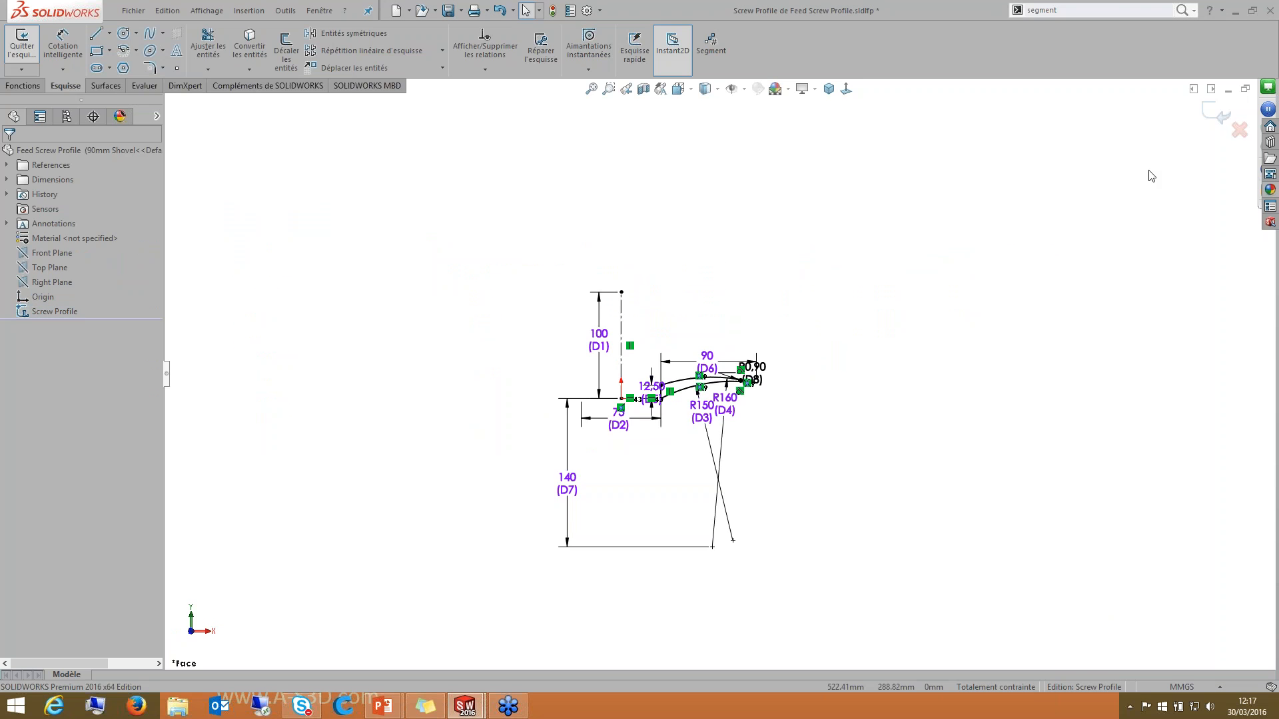
Step: Exit the Screw Profile sketch and close the Feed Screw Profile file
click(1223, 111)
click(1248, 88)
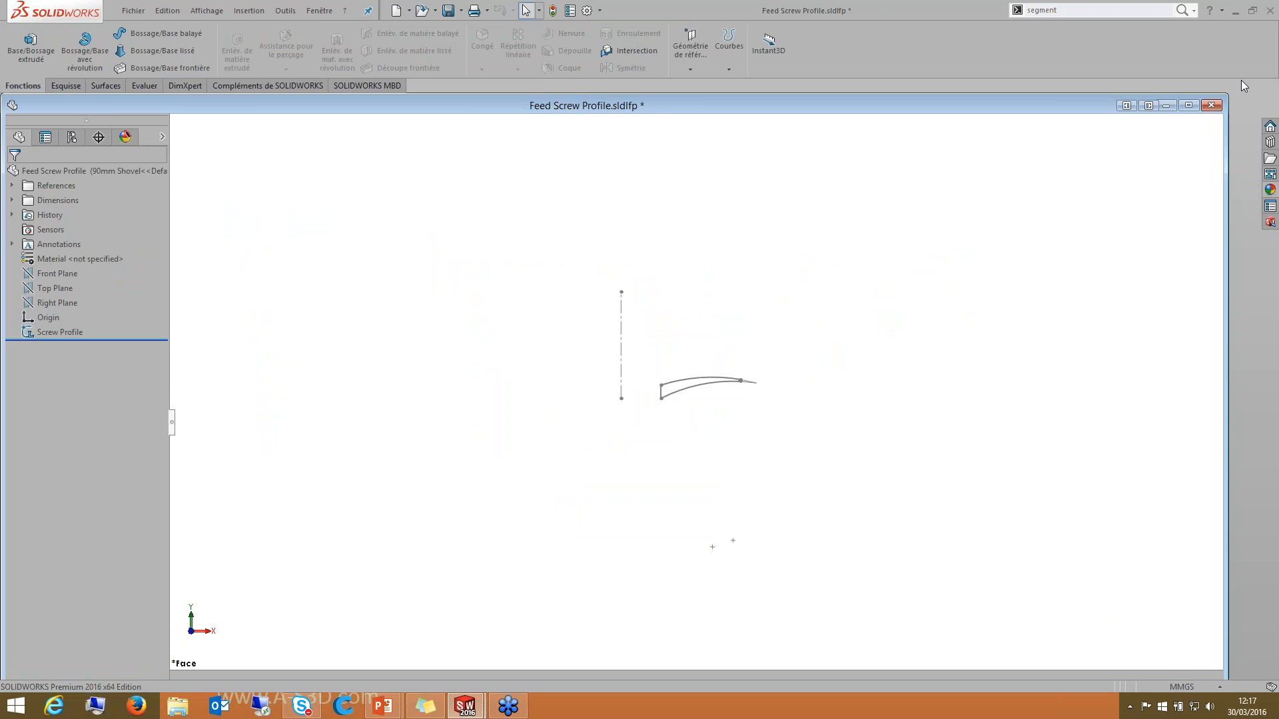
click(1211, 105)
click(703, 368)
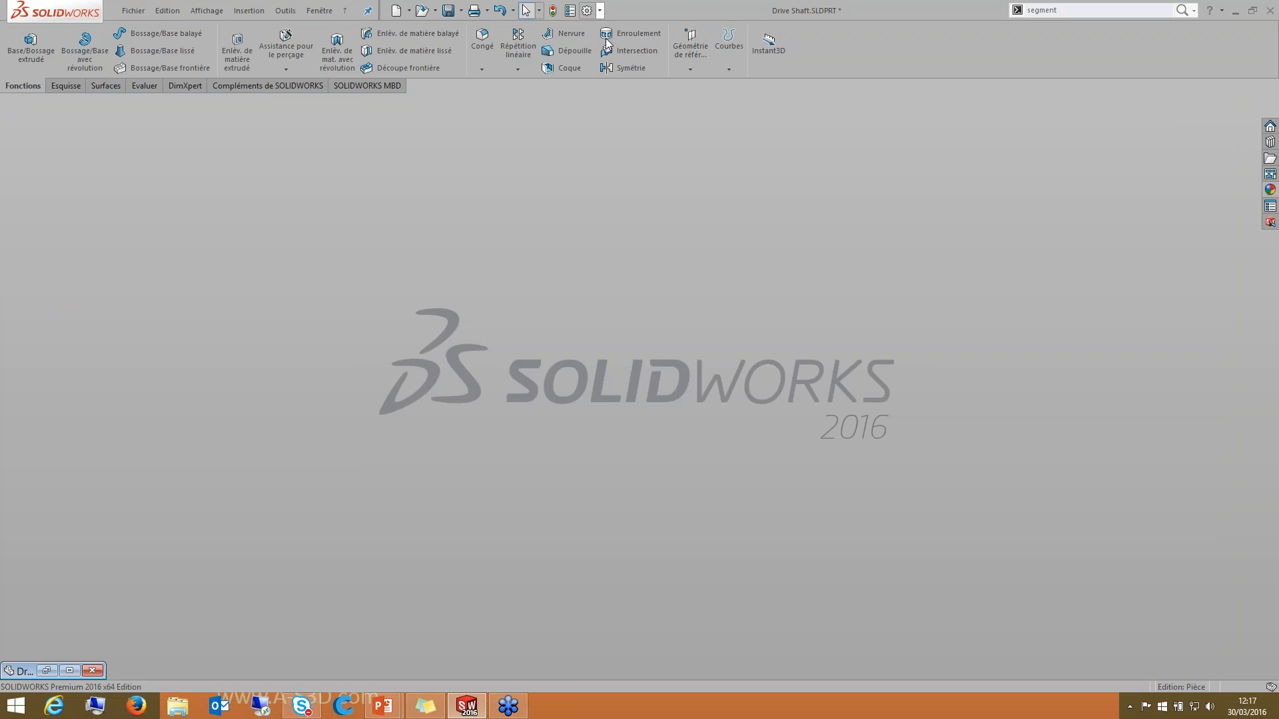
Step: Look up the folder location for thread profiles (Profils de filetage) in the system options' file locations
click(599, 10)
click(617, 26)
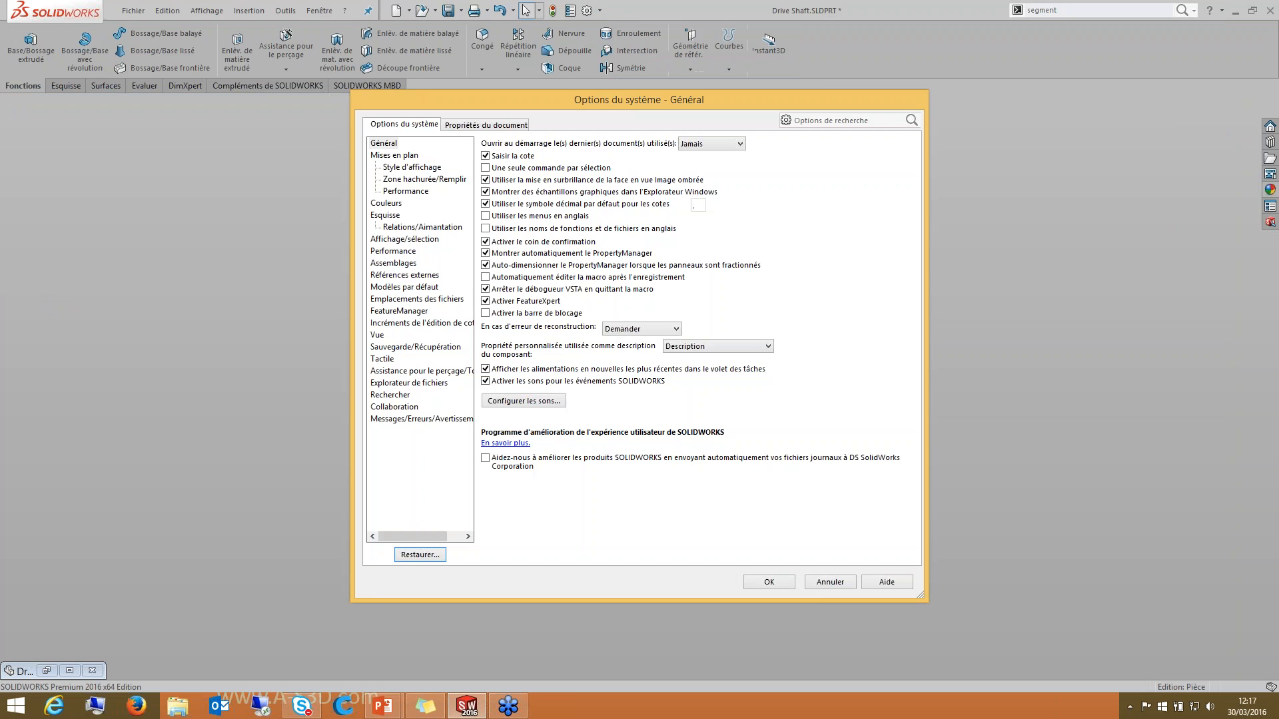
click(387, 299)
click(586, 154)
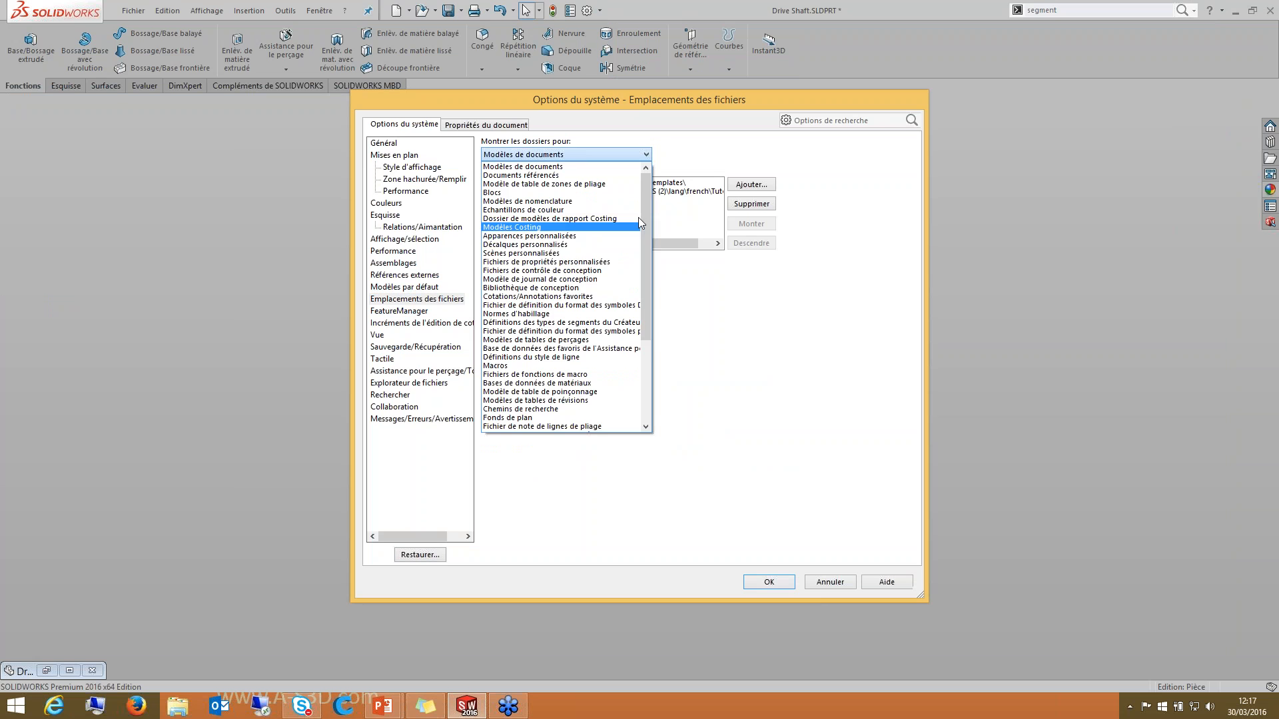
scroll(651, 289, down, 5)
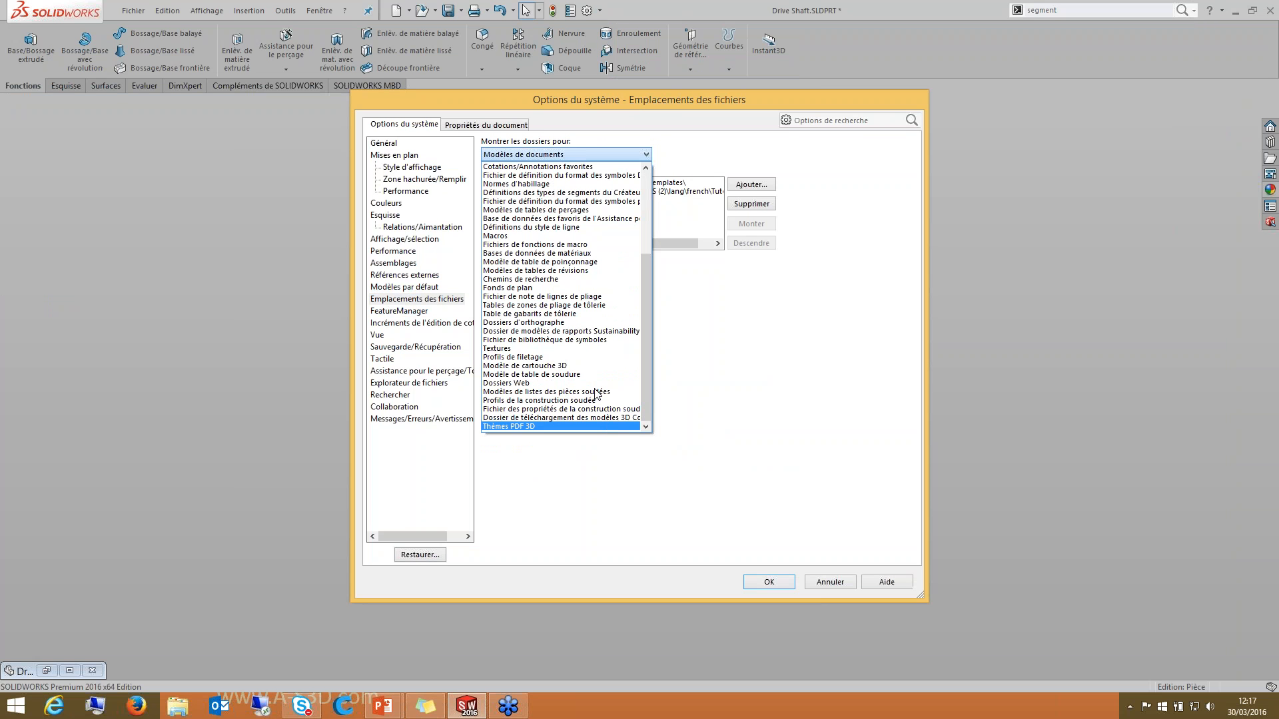
click(531, 358)
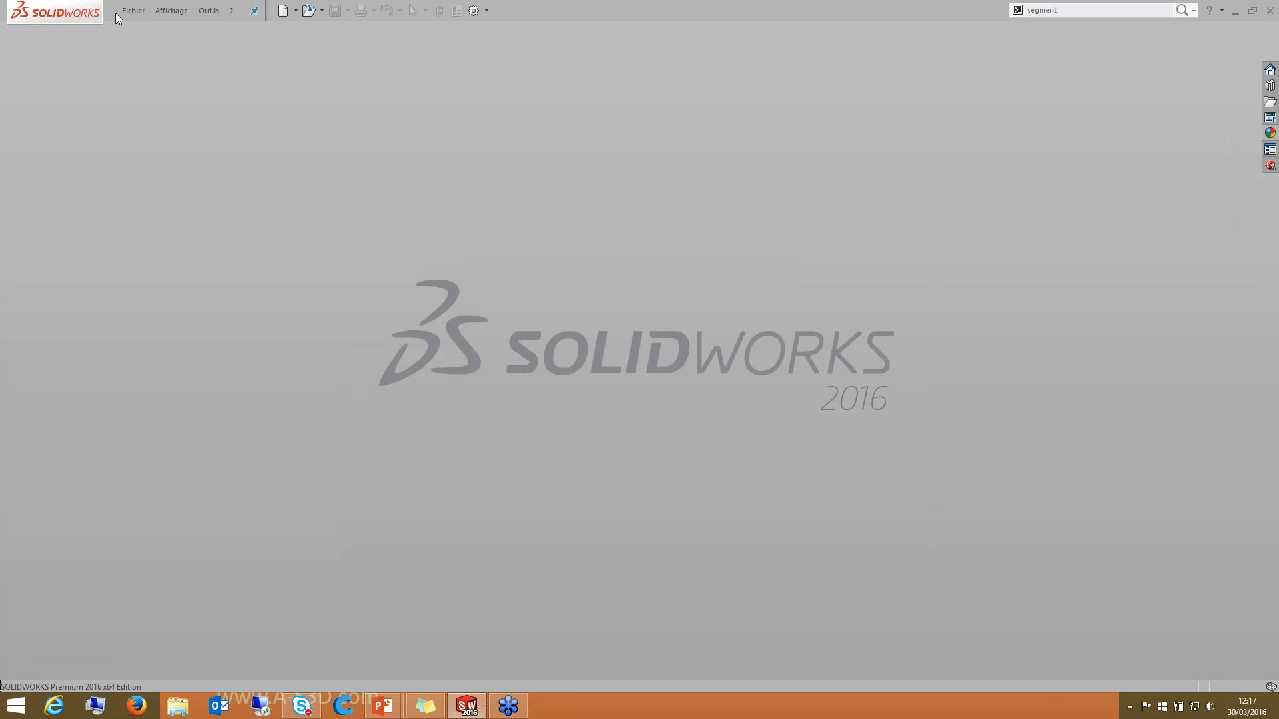
Step: Open the recent assembly Screw Conveyer.SLDASM
click(132, 10)
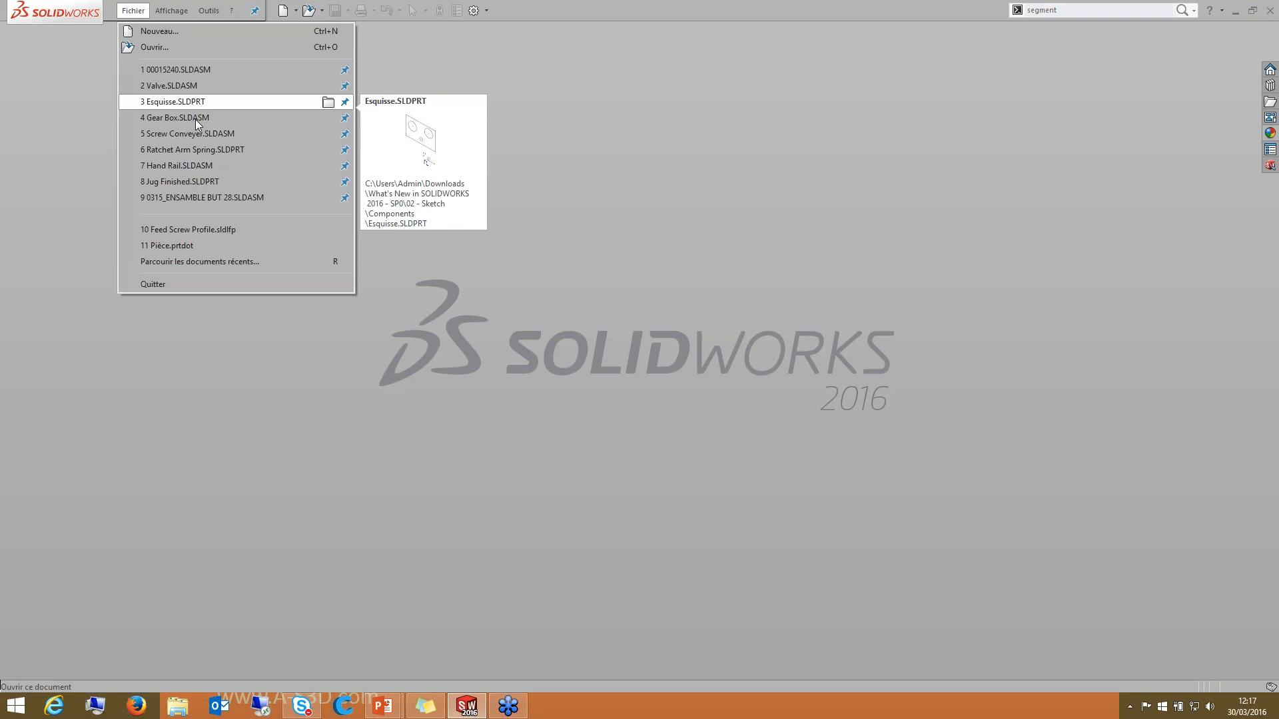
mouse_move(208, 137)
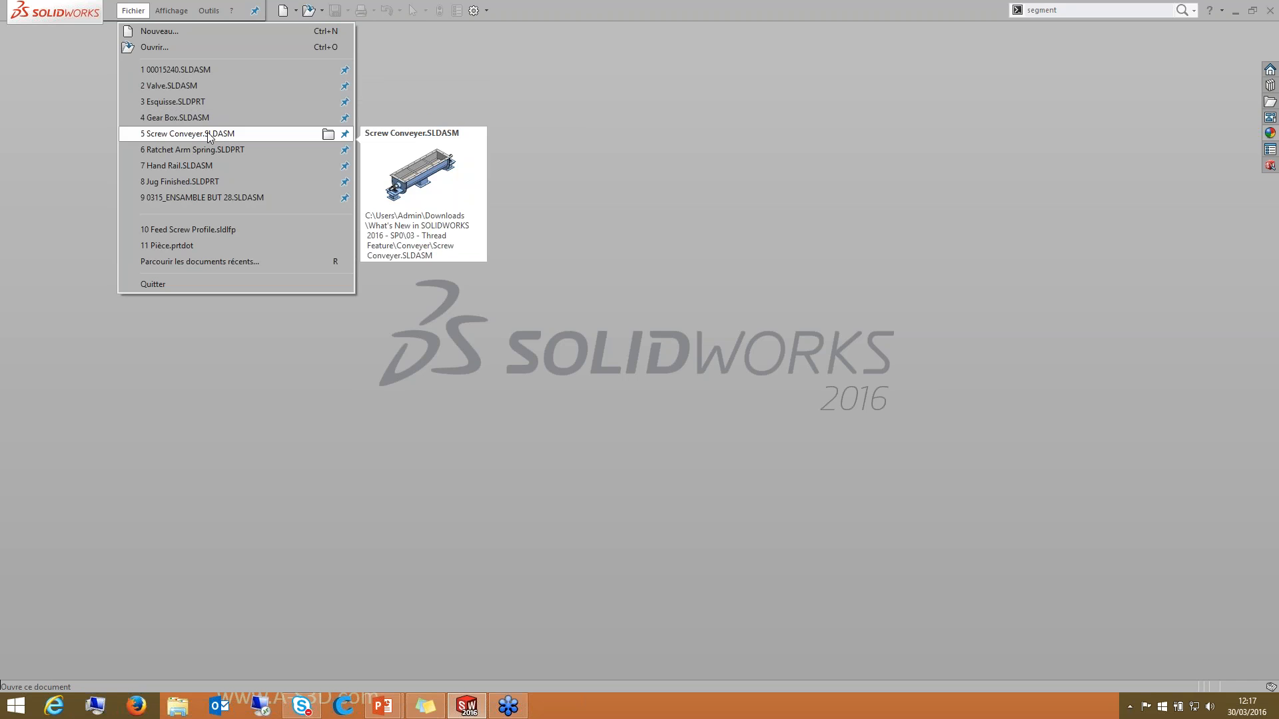
click(208, 136)
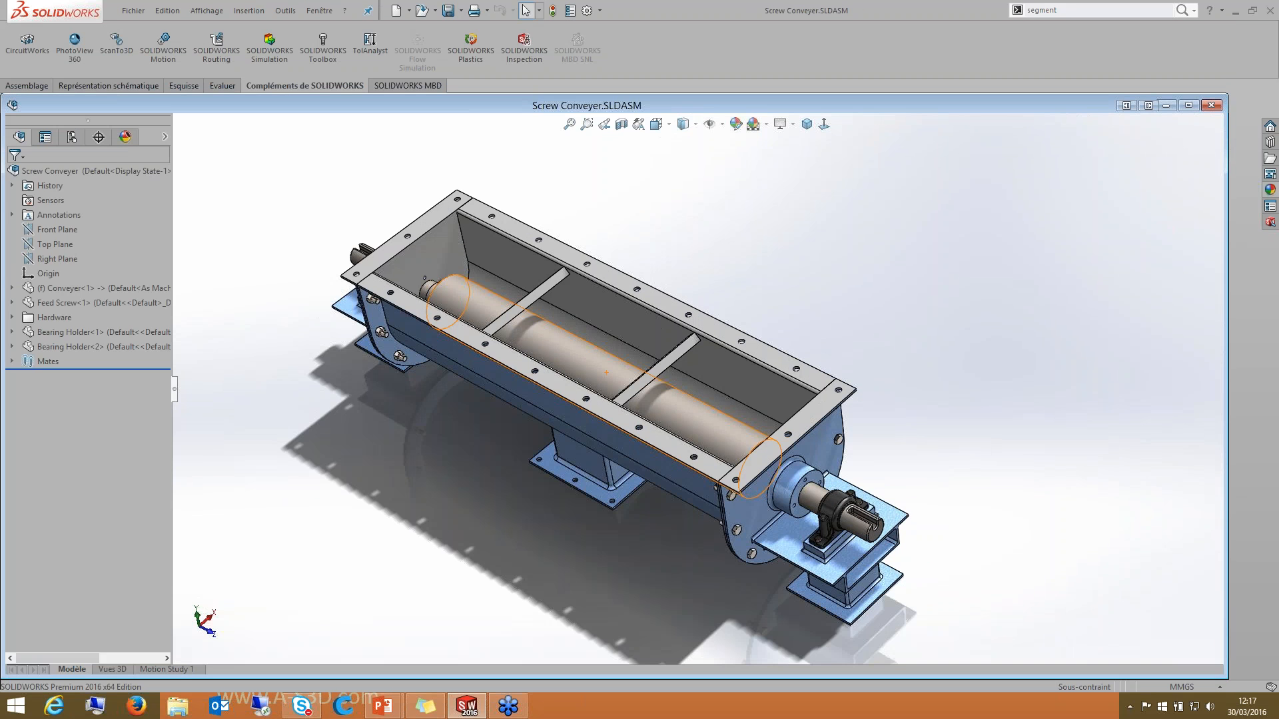
Step: Open the Feed Screw part from the screw conveyor assembly and check its suppressed Filetage2 feature
right_click(552, 336)
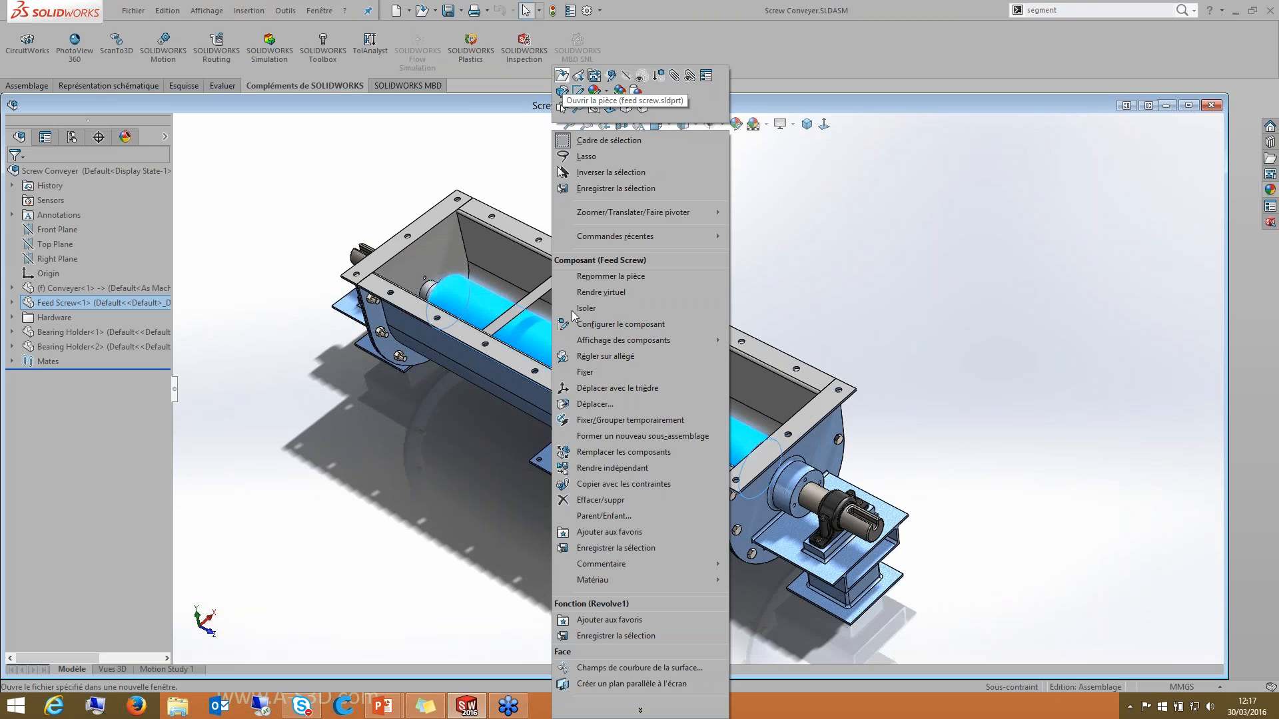
click(561, 75)
click(49, 372)
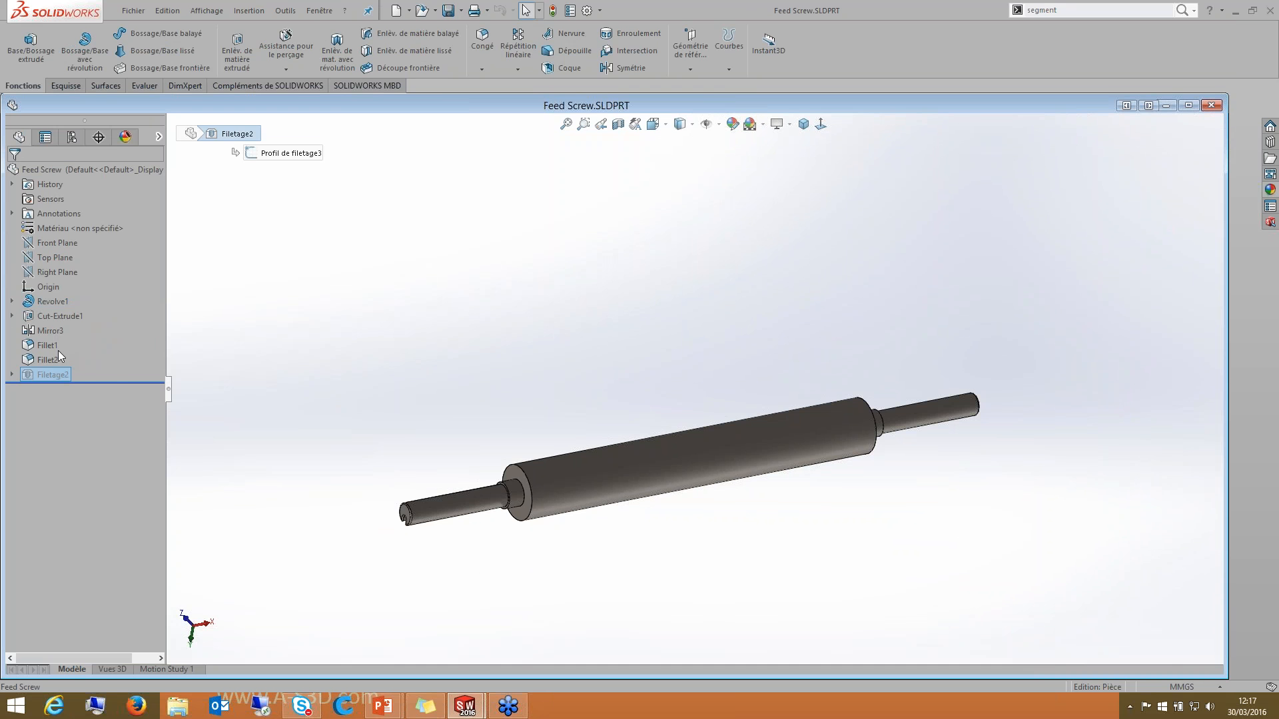
right_click(52, 373)
click(37, 343)
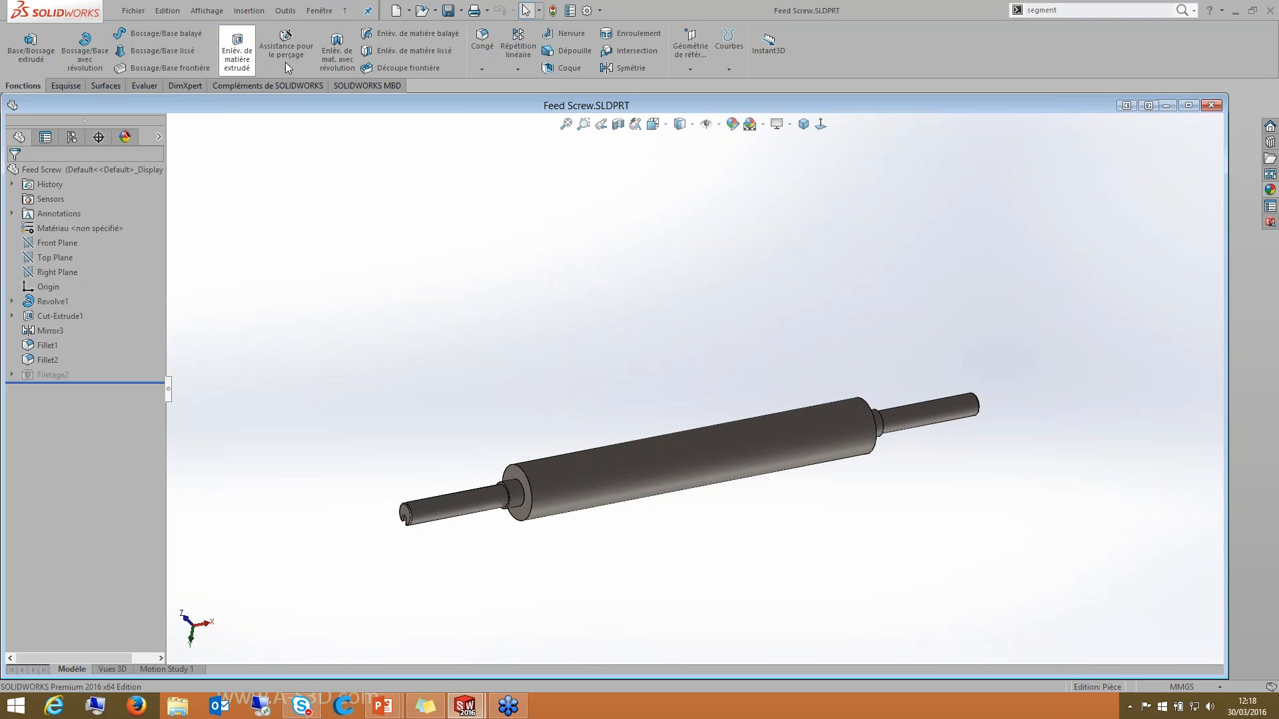
Step: Start a Feed Screw Profile thread on the main cylinder, running from one circular end edge up to the opposite end face
click(286, 69)
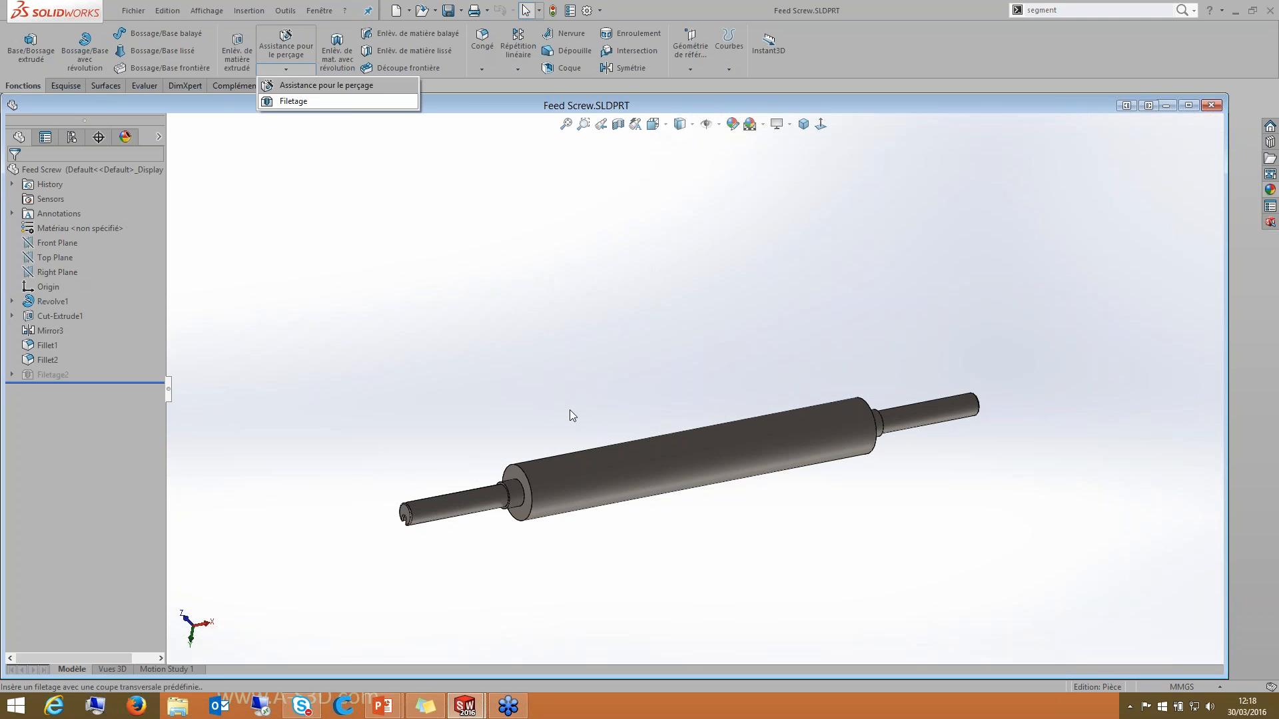
click(296, 101)
click(67, 453)
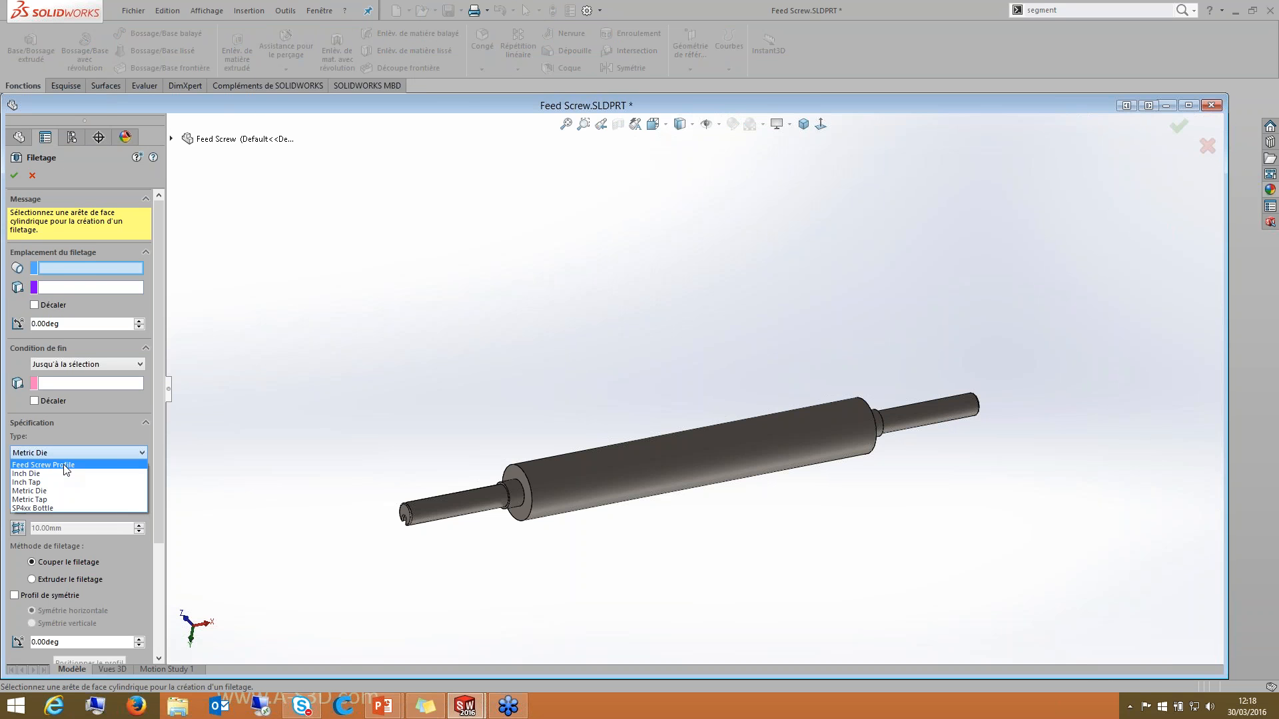
click(64, 466)
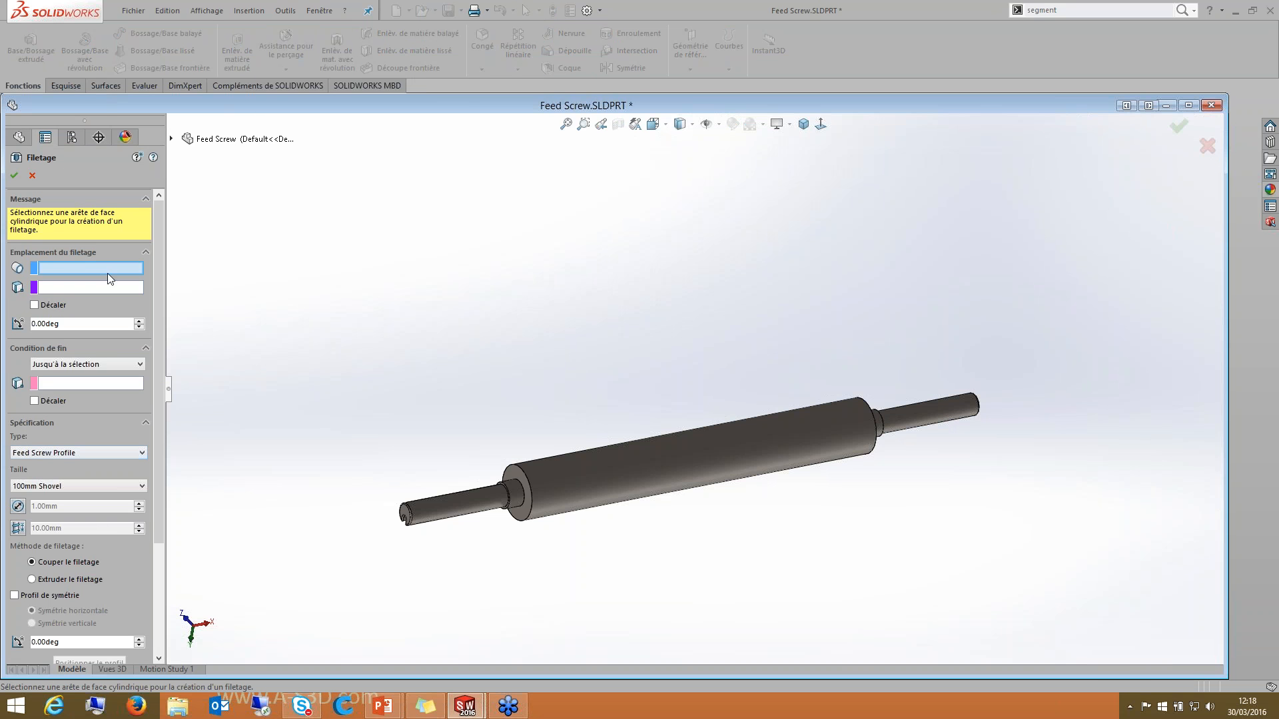
click(861, 398)
click(66, 330)
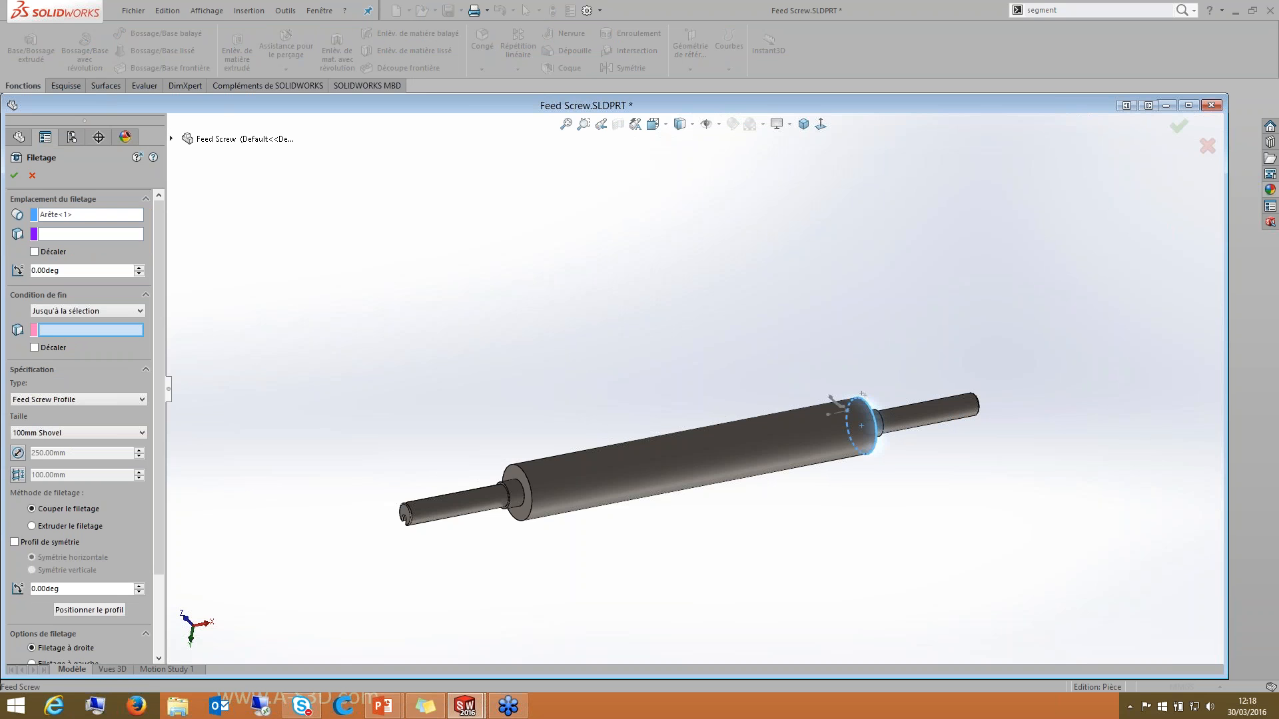
click(523, 492)
middle_drag(565, 477, 47, 461)
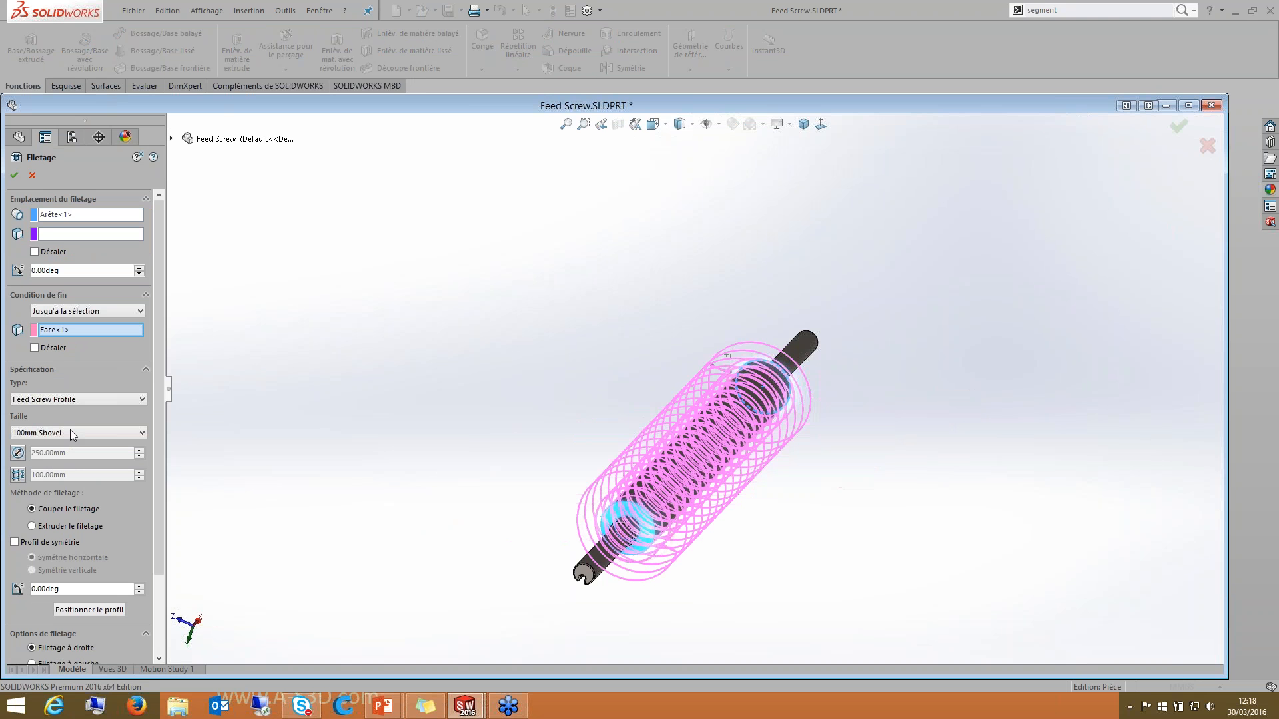
Step: Review the available shovel sizes, keep 100mm Shovel, and change the thread method to Extrude thread
click(64, 433)
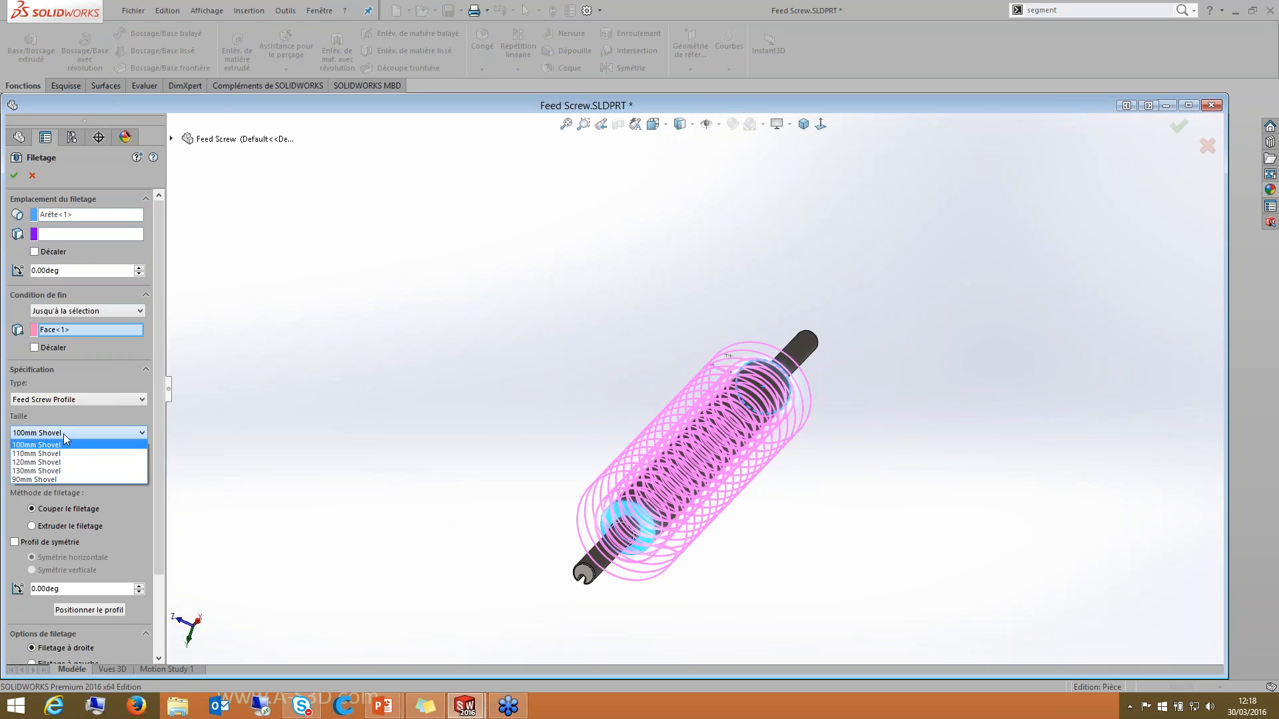
scroll(698, 503, down, 4)
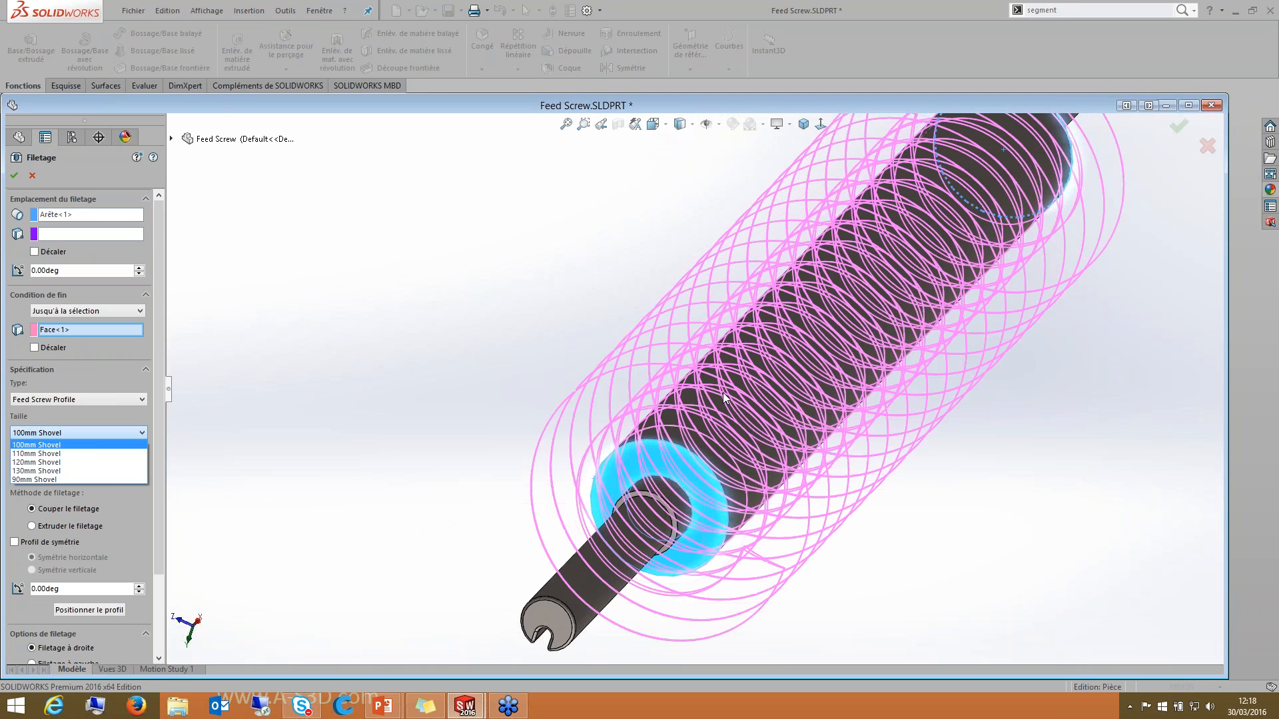
scroll(557, 397, down, 2)
scroll(770, 278, up, 5)
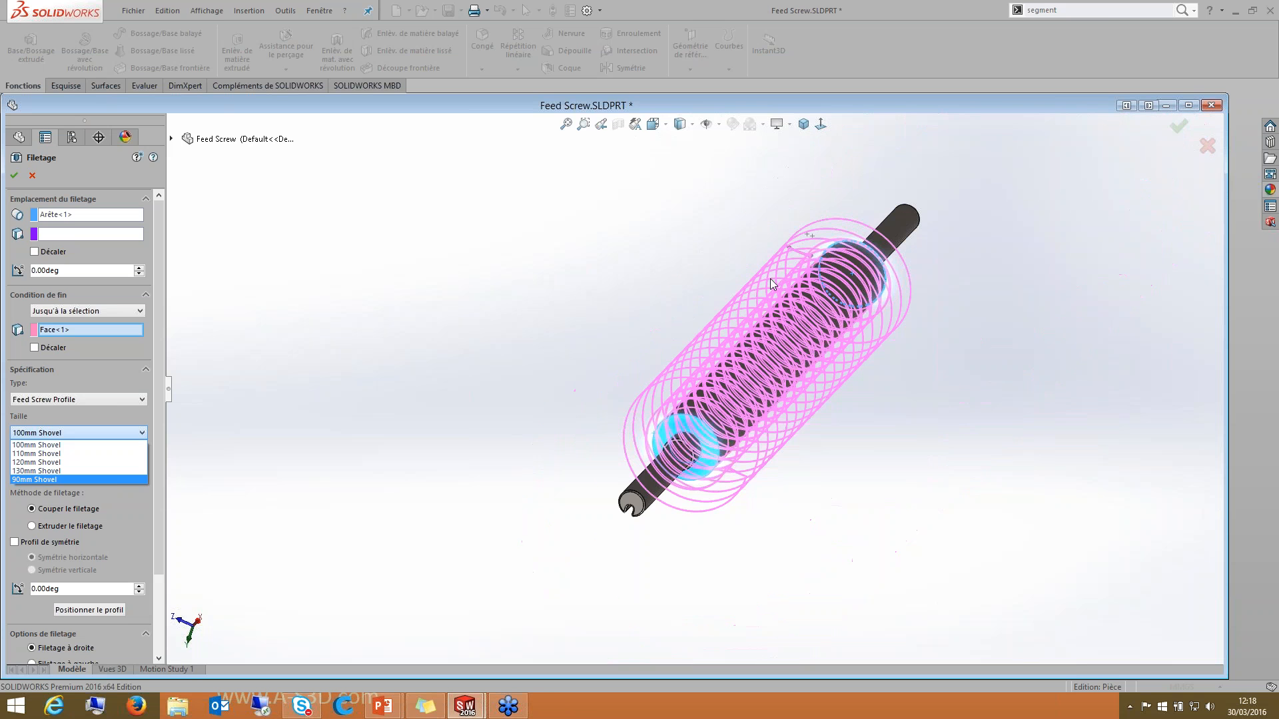
click(259, 530)
click(32, 526)
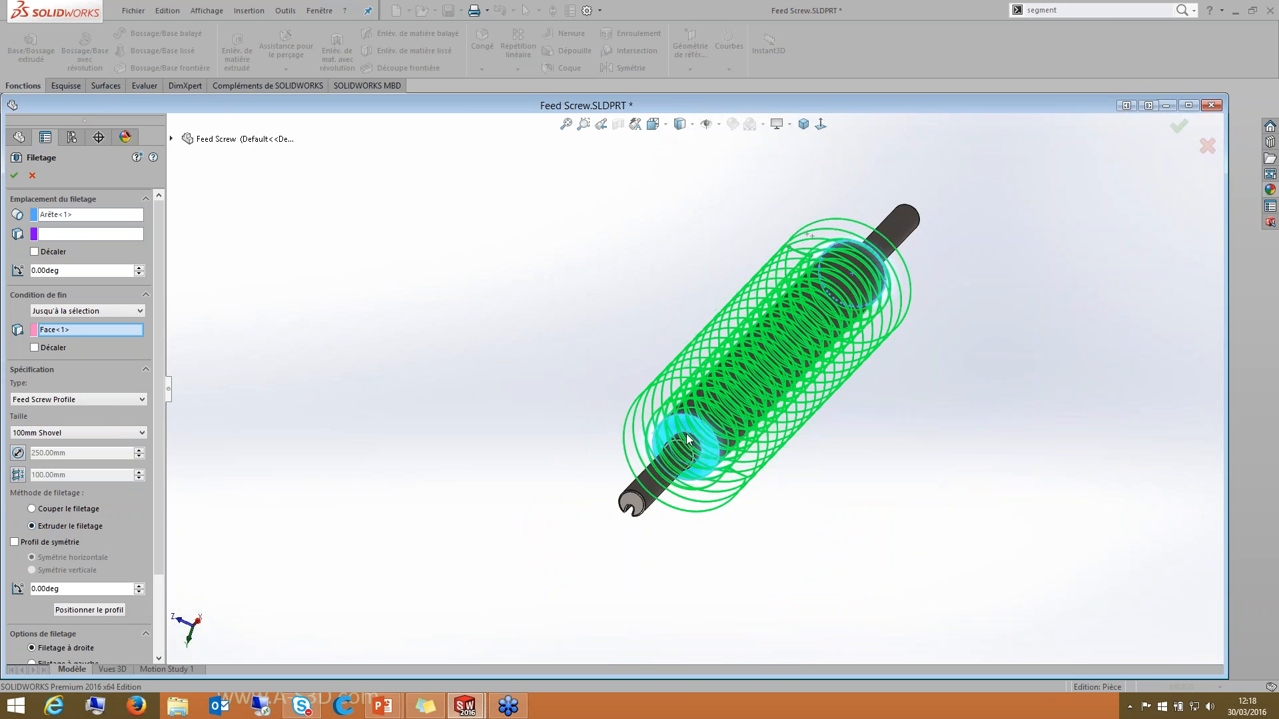
Step: Check the thread preview from the shaft's end and set the thread size to 130mm Shovel
scroll(722, 421, down, 4)
middle_drag(723, 421, 879, 344)
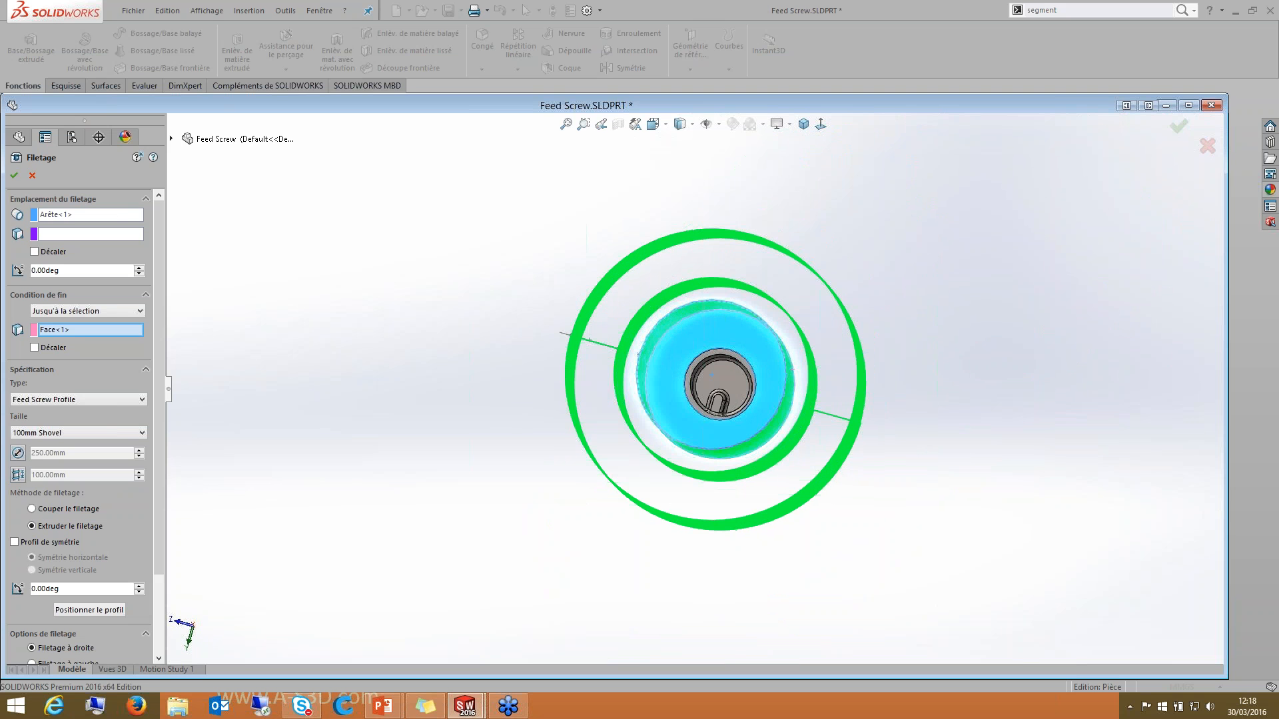
click(58, 434)
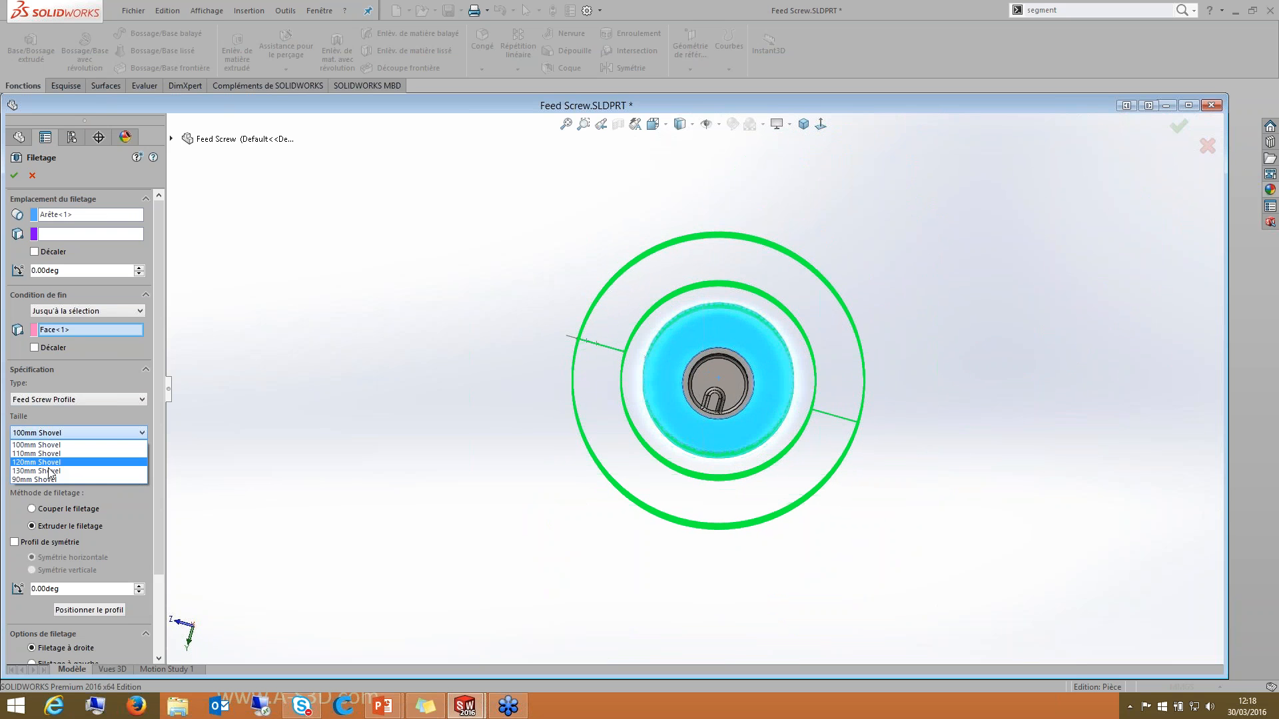
click(50, 471)
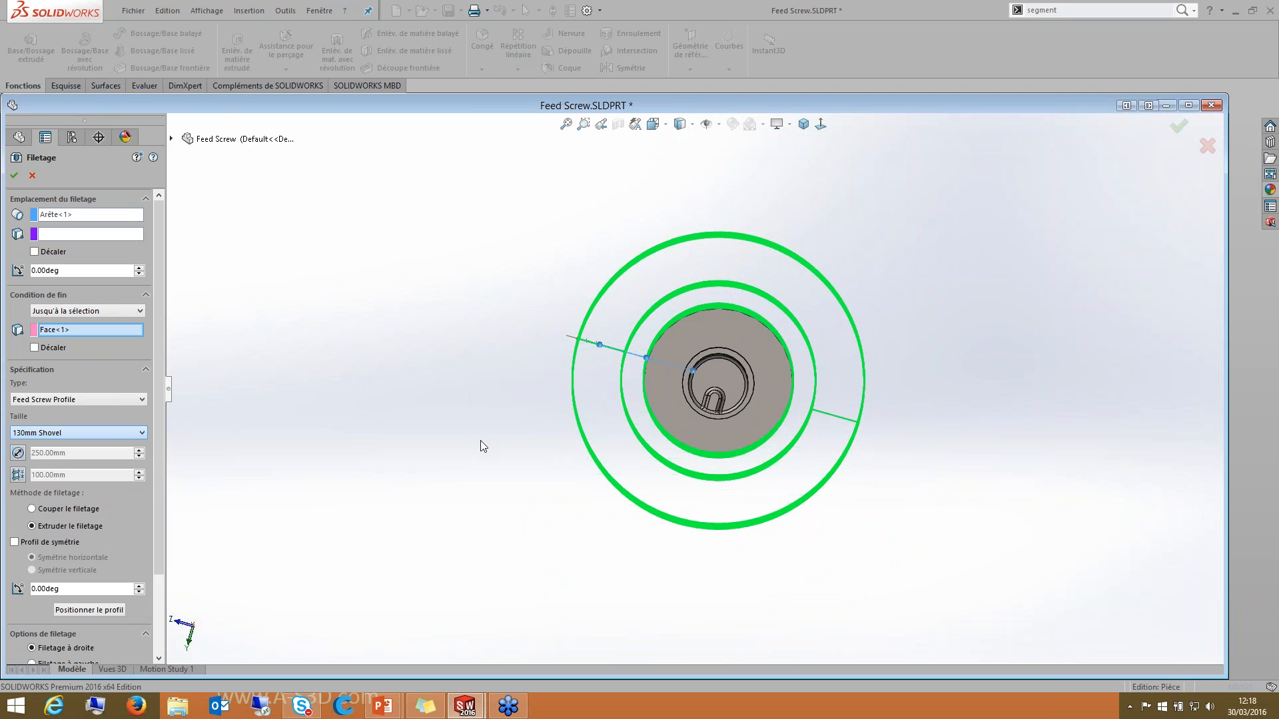
middle_drag(481, 441, 454, 443)
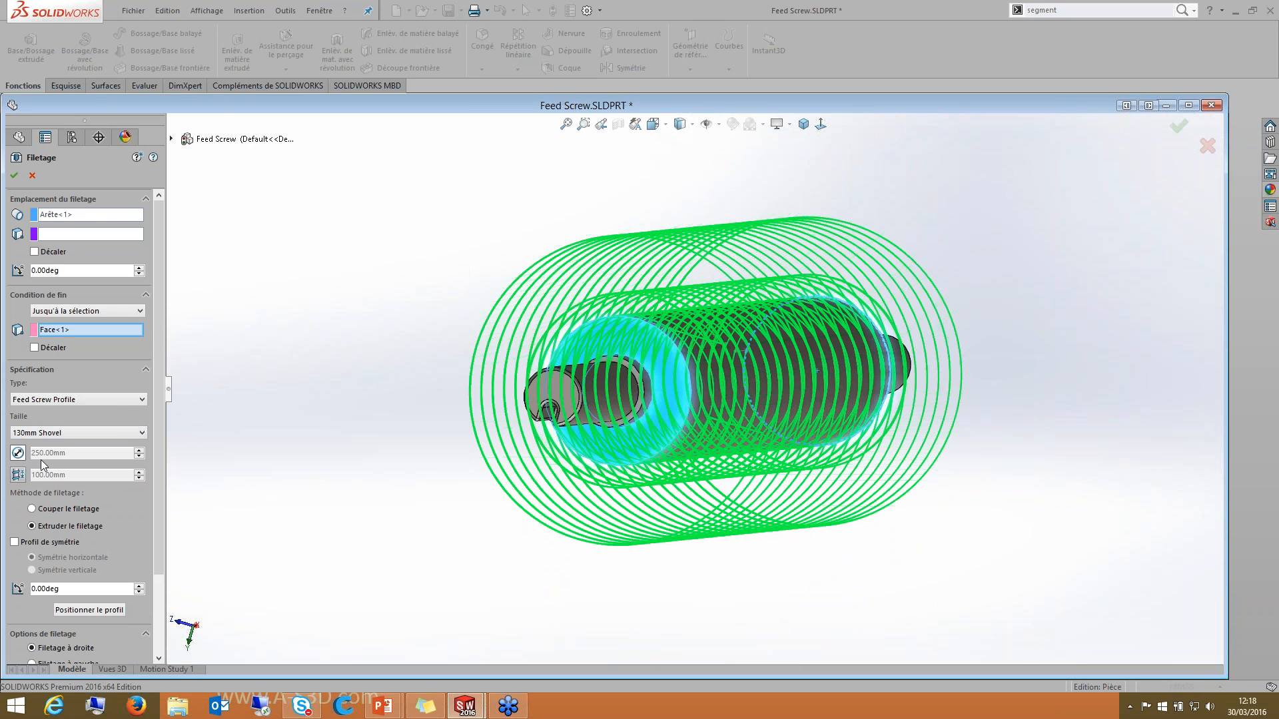
Step: Override the thread diameter with 175 mm
click(18, 453)
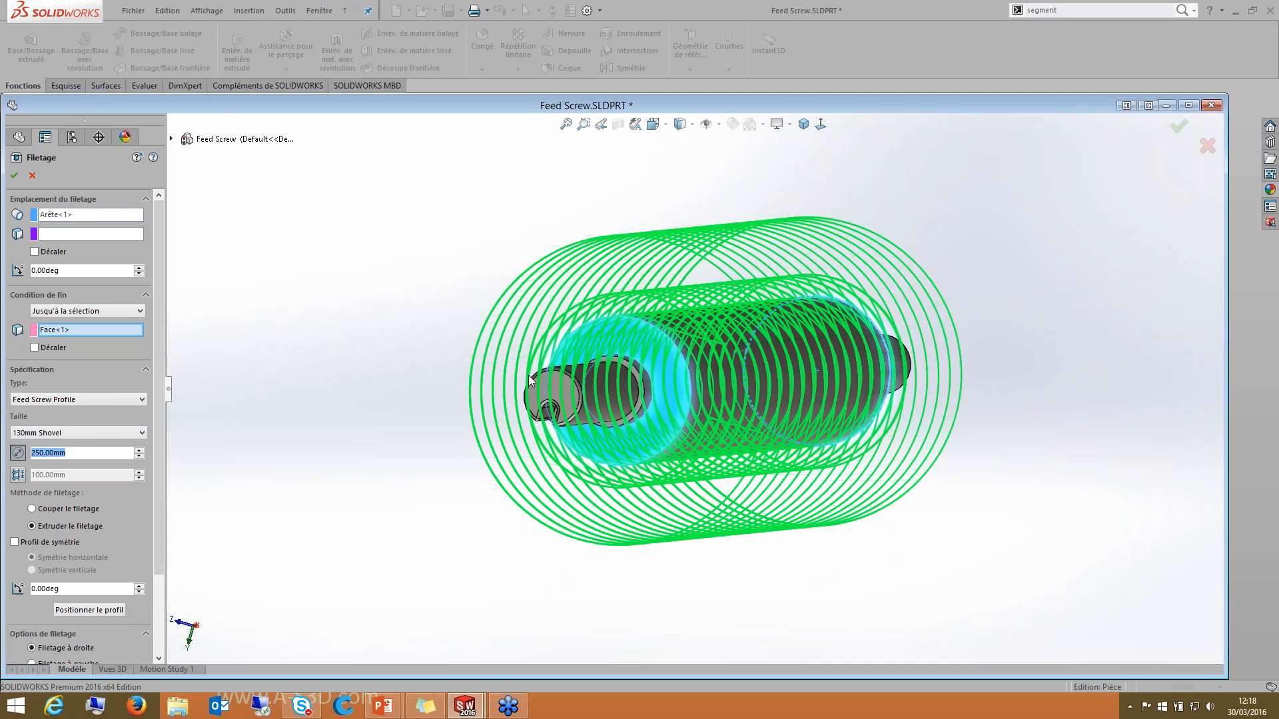
text(1756)
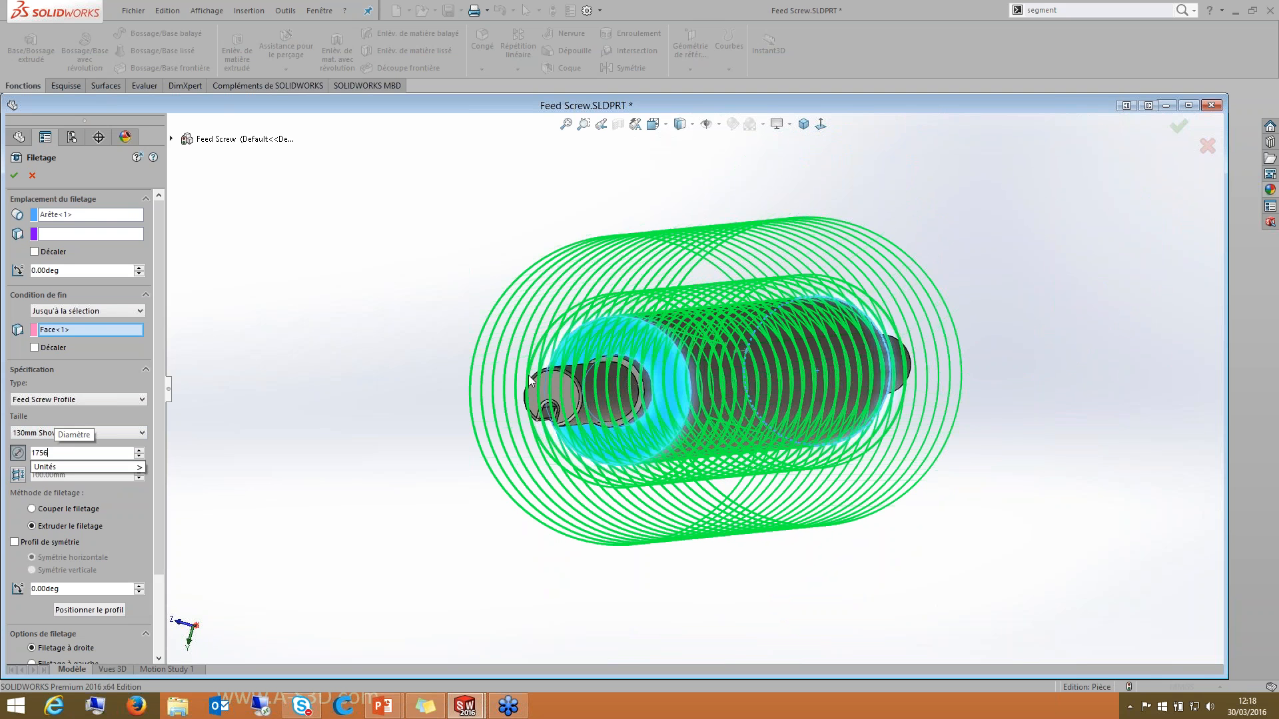
key(Return)
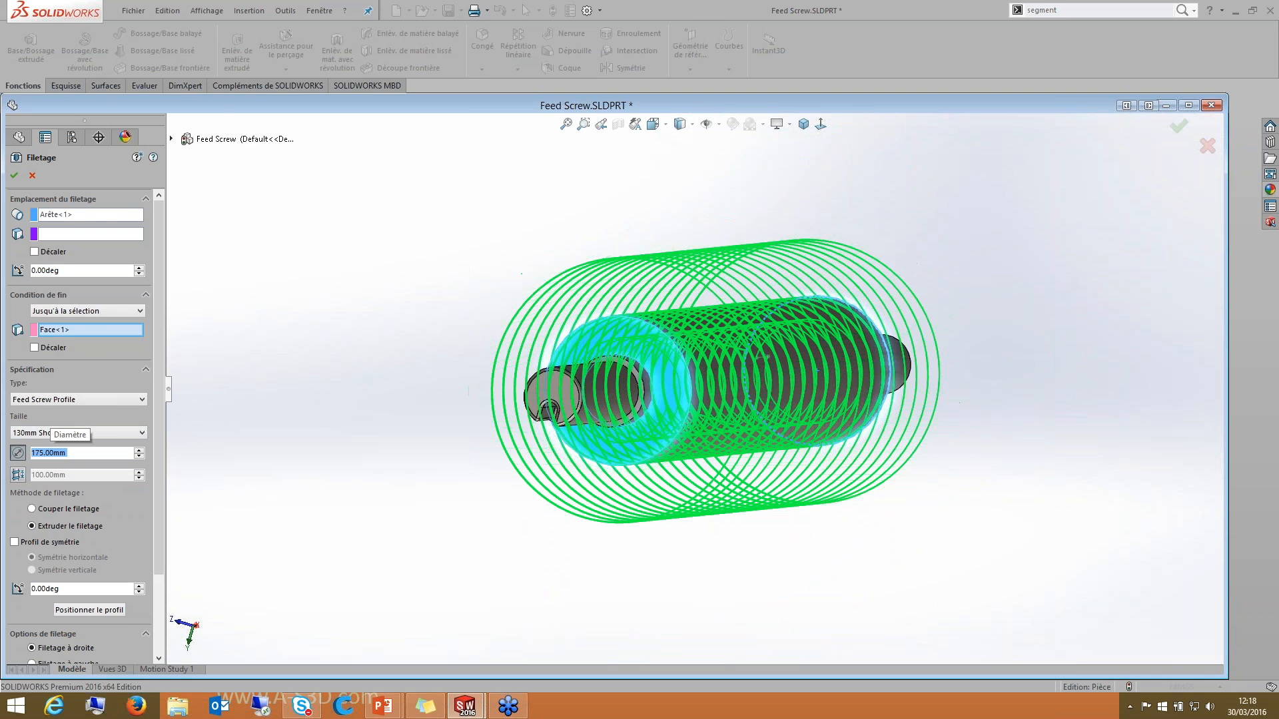
Step: Examine how the thread profile meets the cylinder, from the shaft's end and along its length
middle_drag(529, 374, 565, 408)
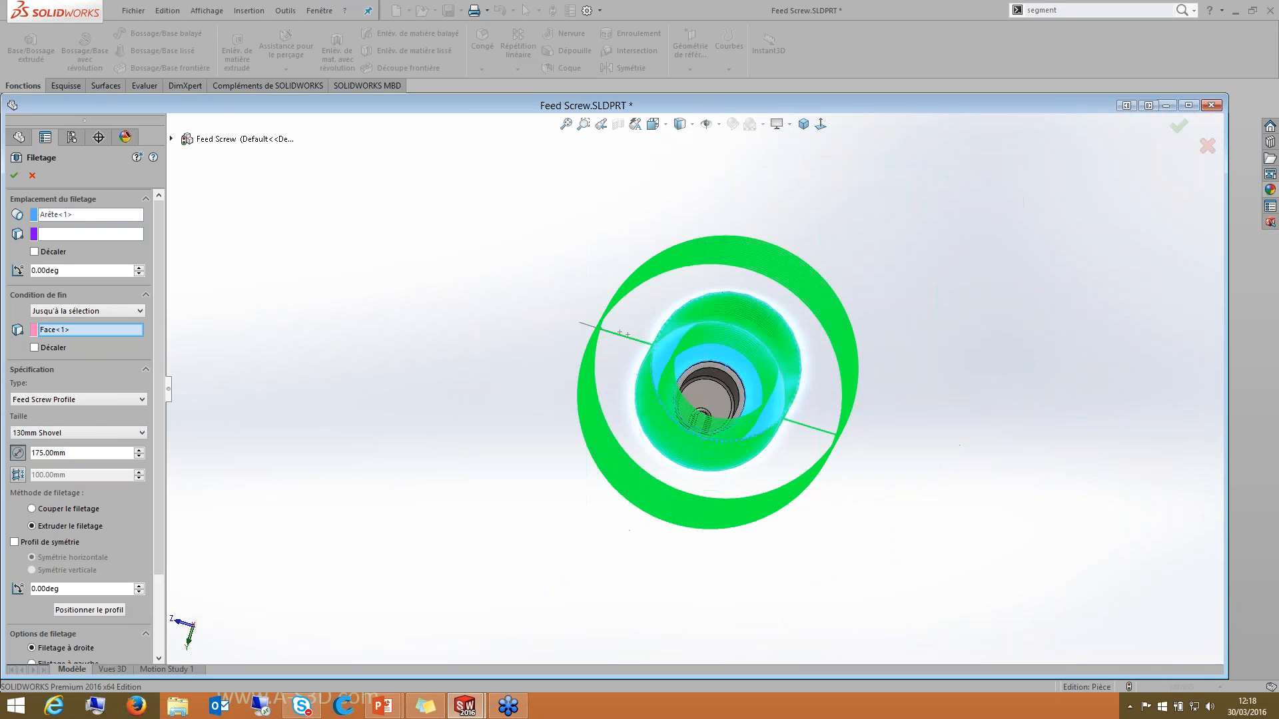
click(820, 124)
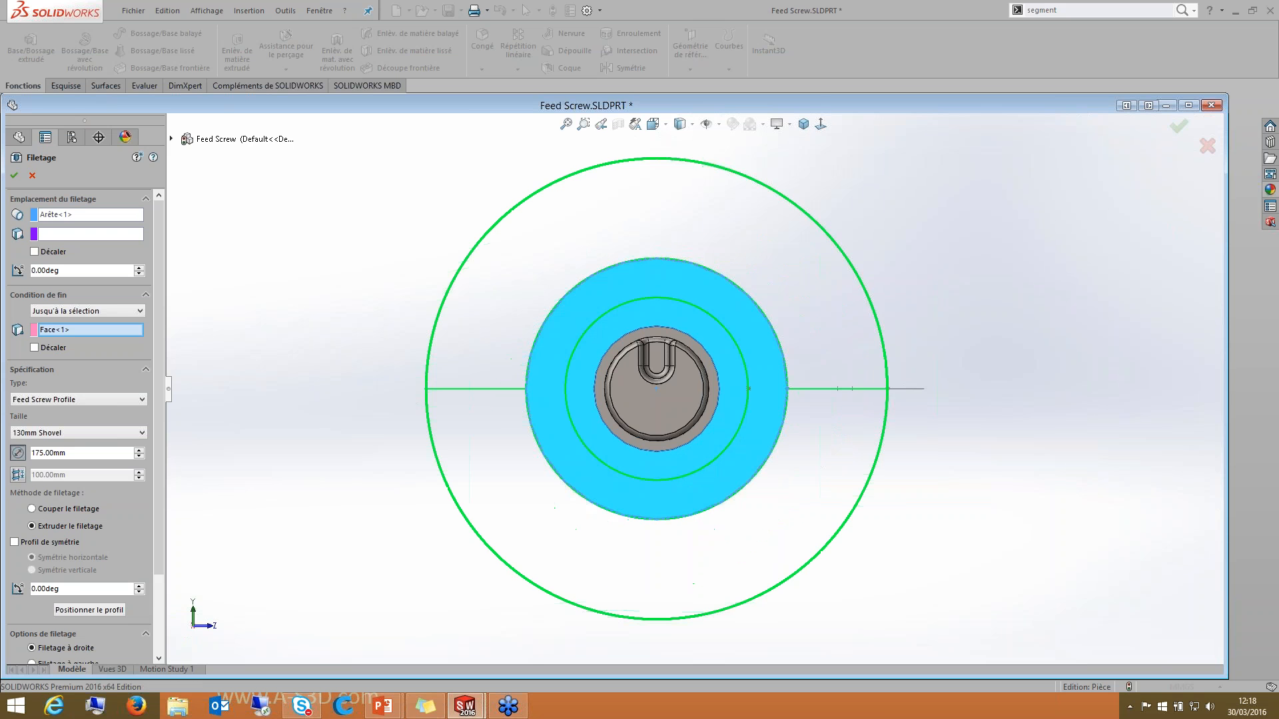
mouse_move(639, 393)
middle_down()
mouse_move(559, 408)
mouse_move(645, 376)
middle_up()
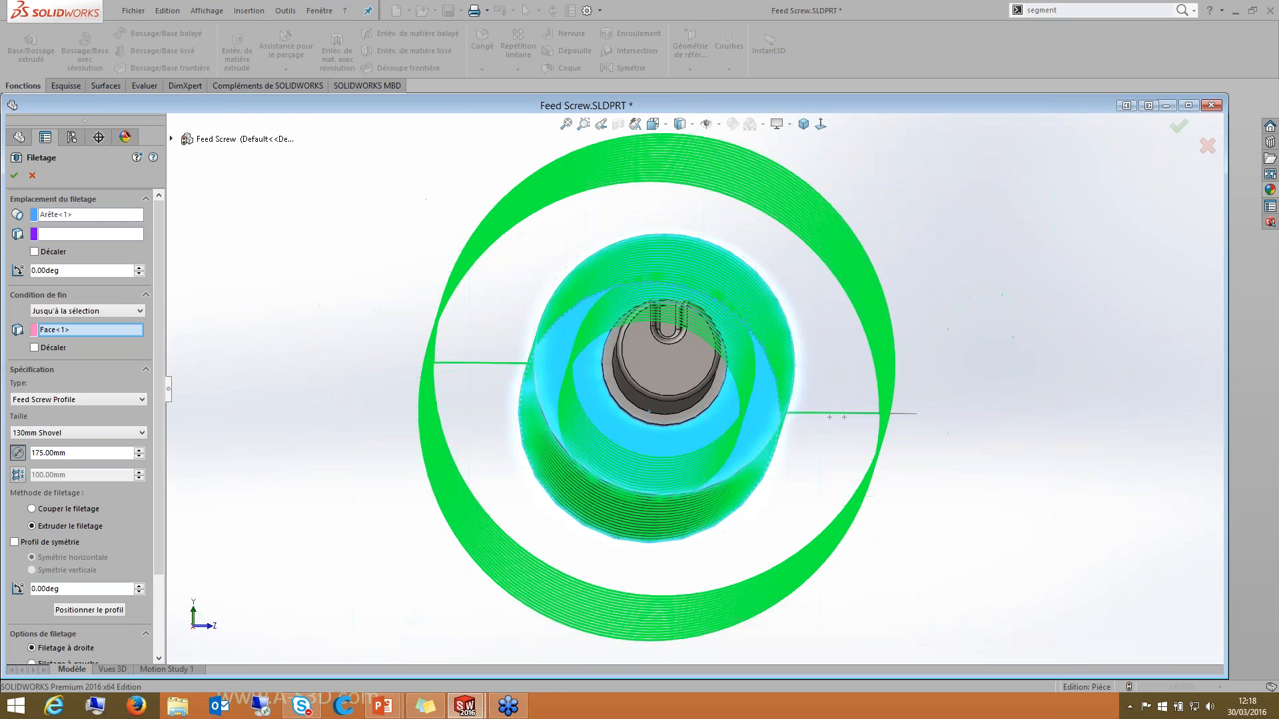
scroll(903, 414, up, 3)
key(ctrl+shift+z)
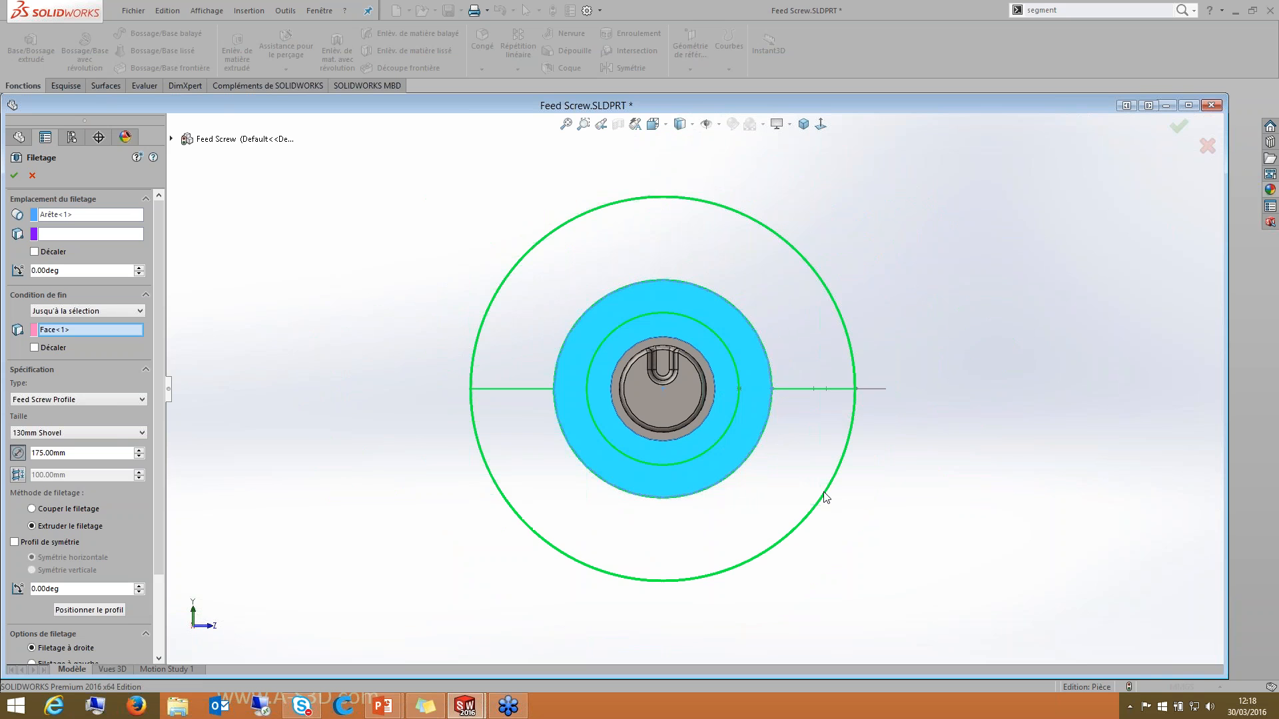
key(ctrl+shift+z)
middle_drag(693, 359, 641, 400)
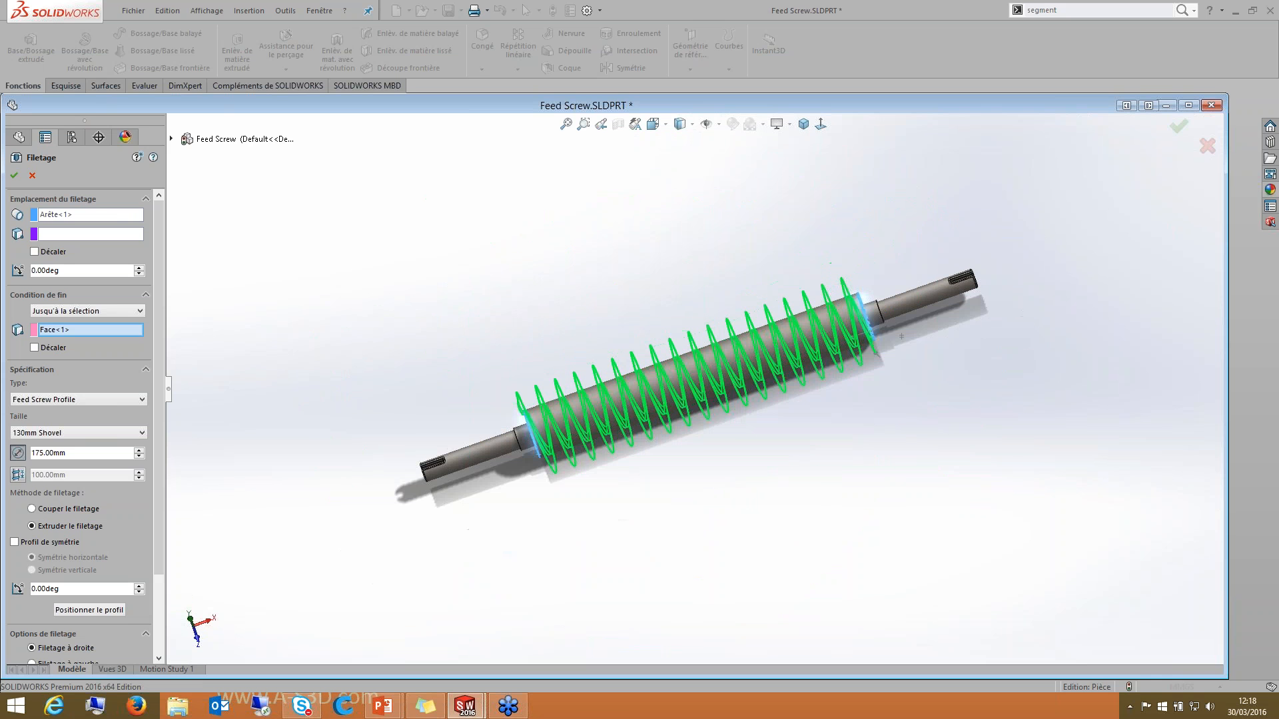
scroll(999, 296, down, 3)
scroll(517, 389, up, 5)
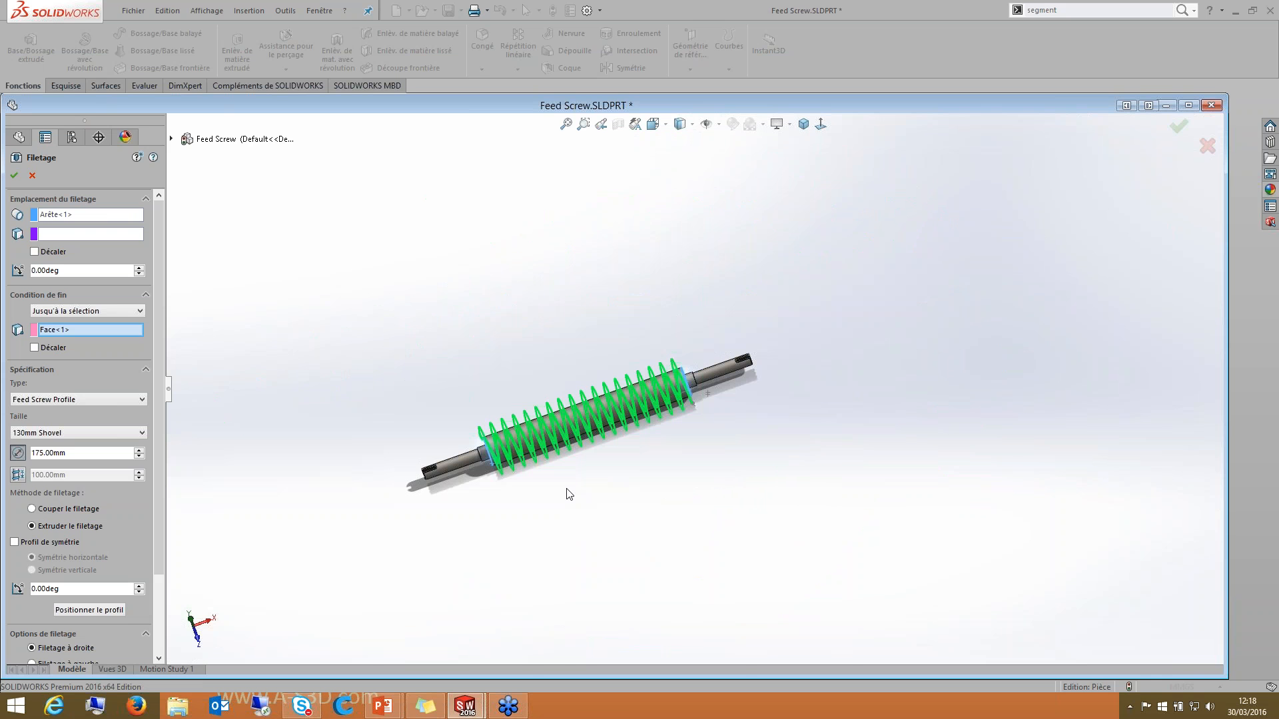
Step: Enable the offset for the thread's start location and set it to 31 mm
scroll(460, 436, down, 5)
middle_drag(491, 422, 501, 485)
click(34, 347)
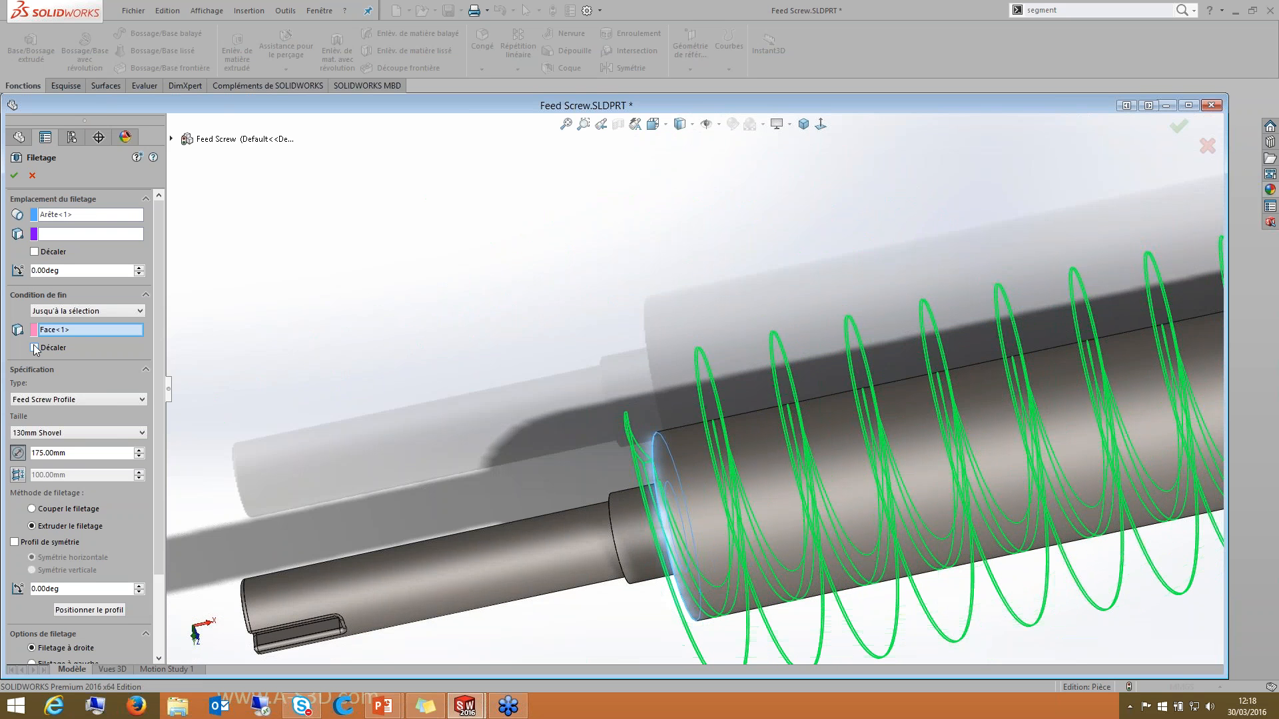
click(34, 252)
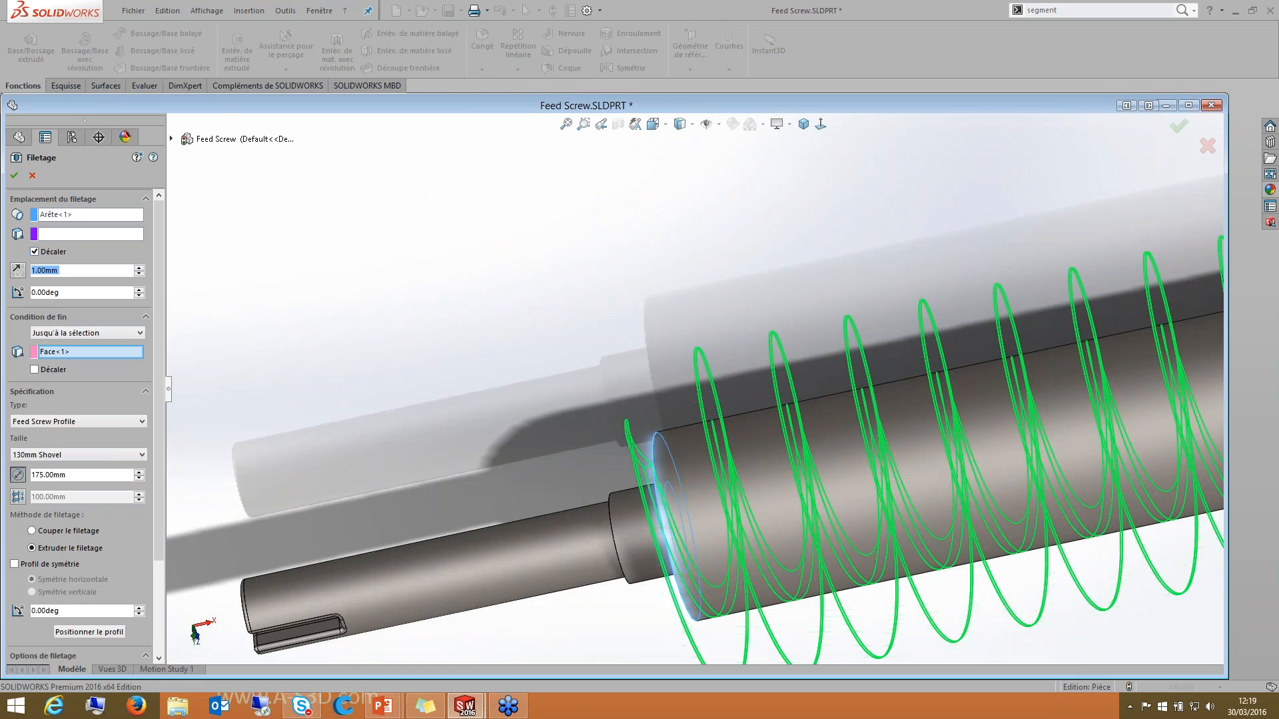
click(138, 268)
click(139, 268)
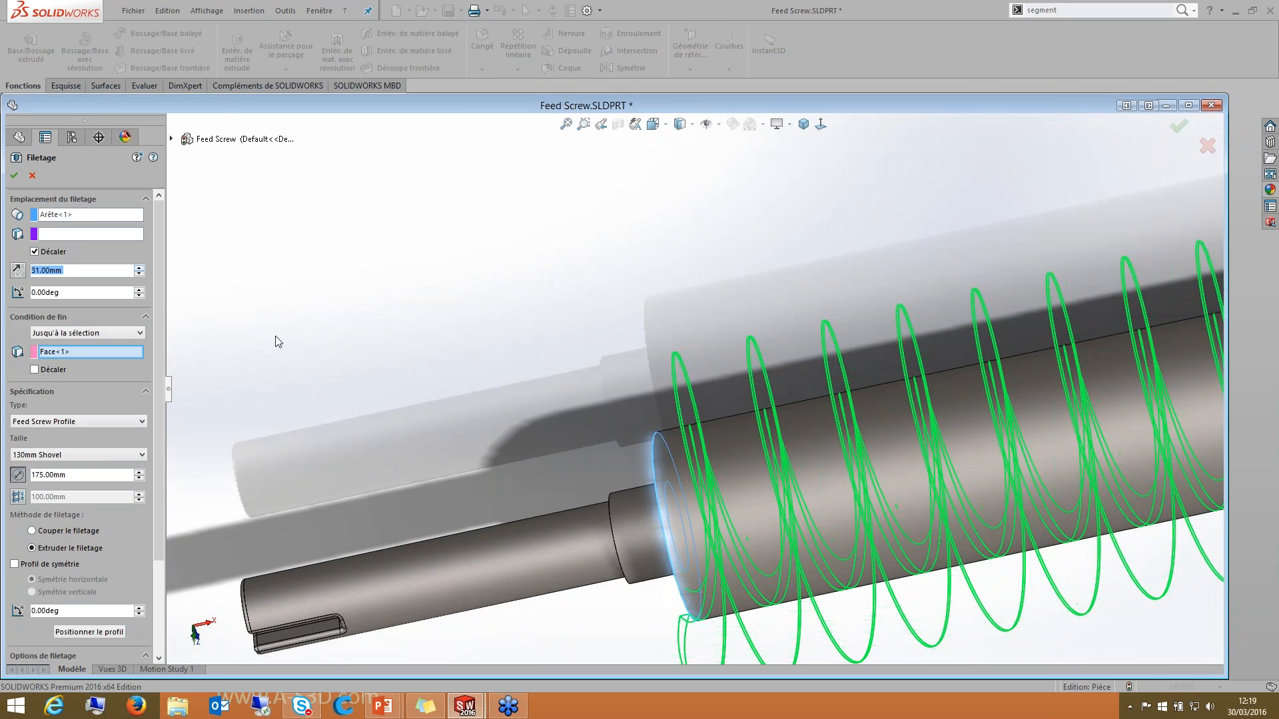
click(139, 268)
scroll(704, 459, up, 3)
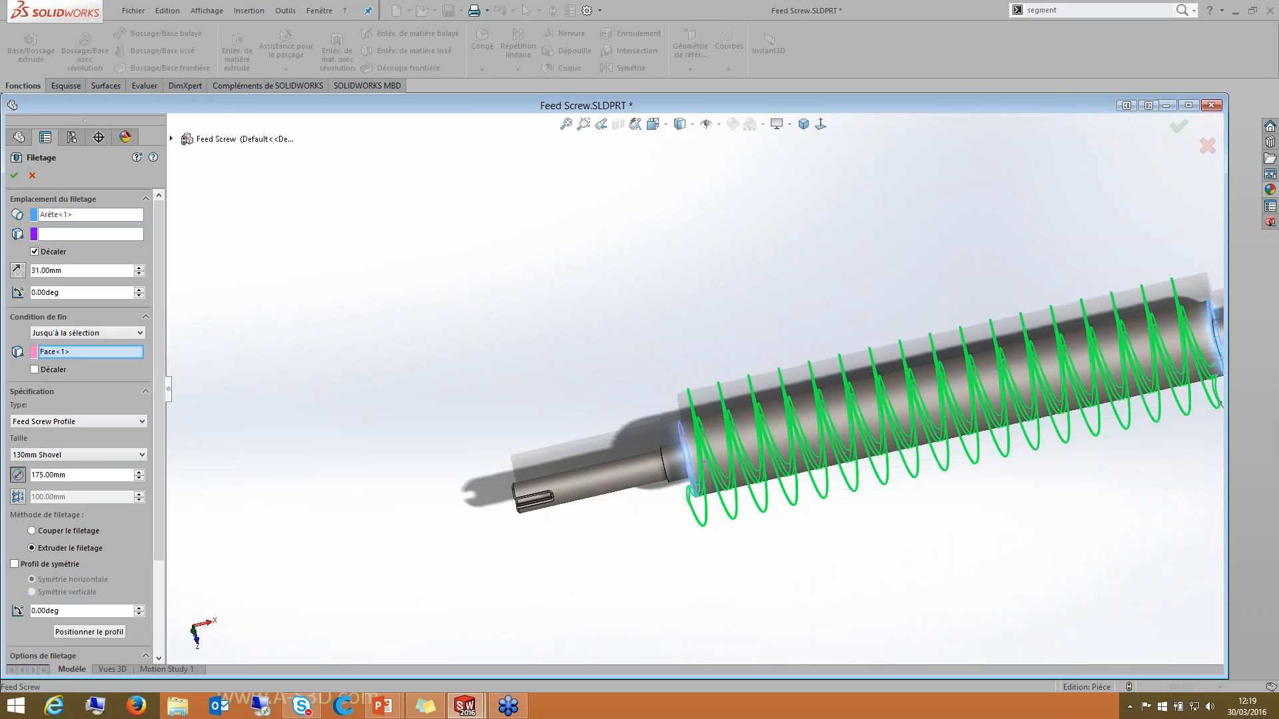
Step: Try reversing the thread's start offset direction, inspect both cylinder ends, and switch the direction back
click(20, 270)
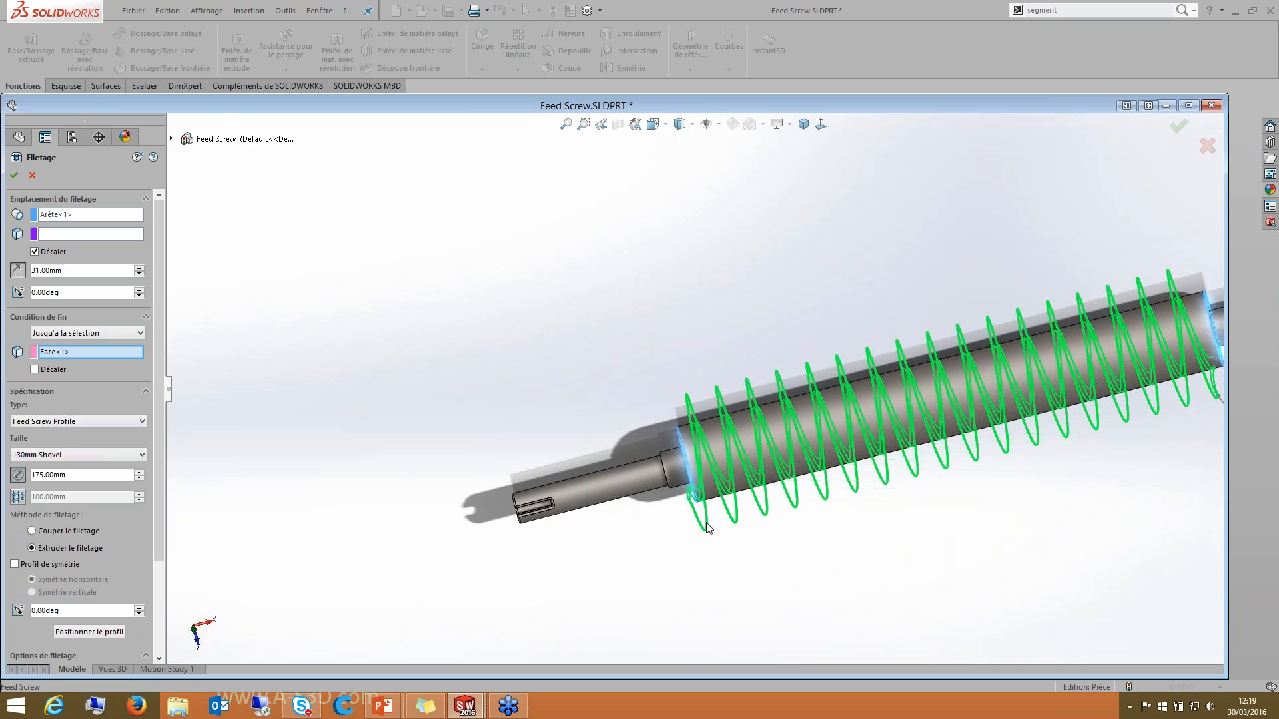
middle_drag(700, 437, 690, 310)
scroll(690, 310, down, 2)
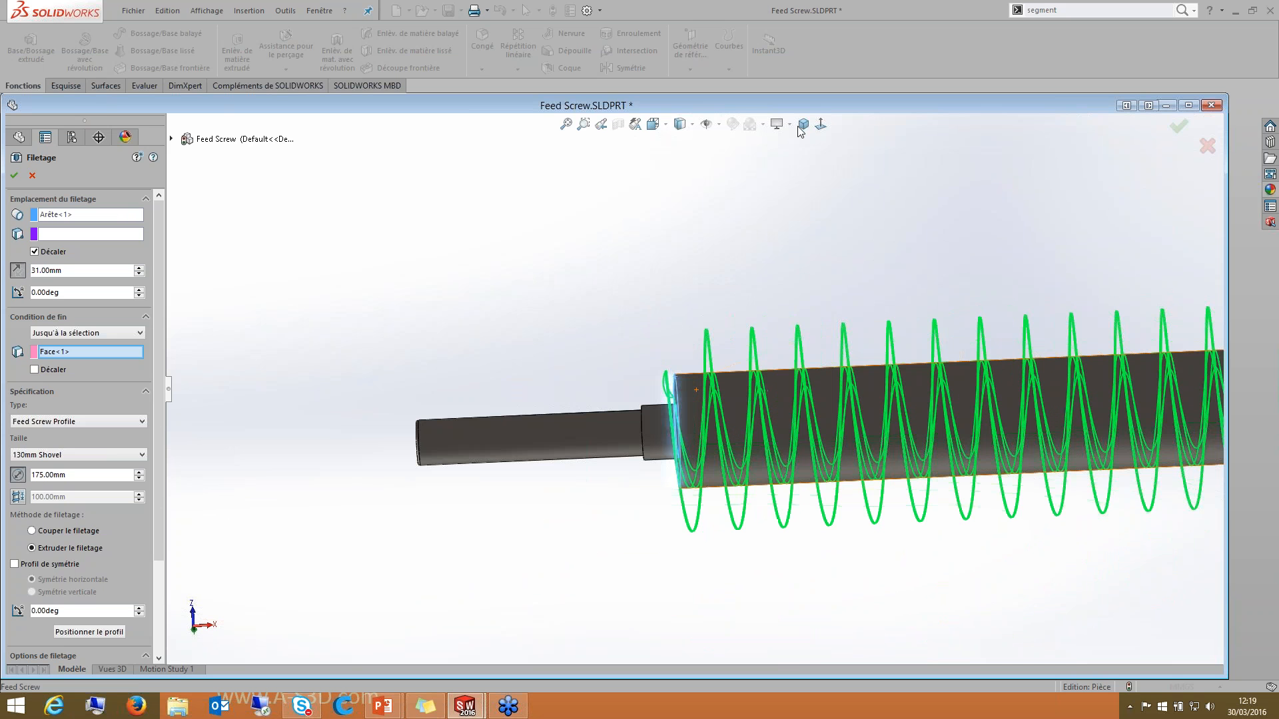
click(821, 124)
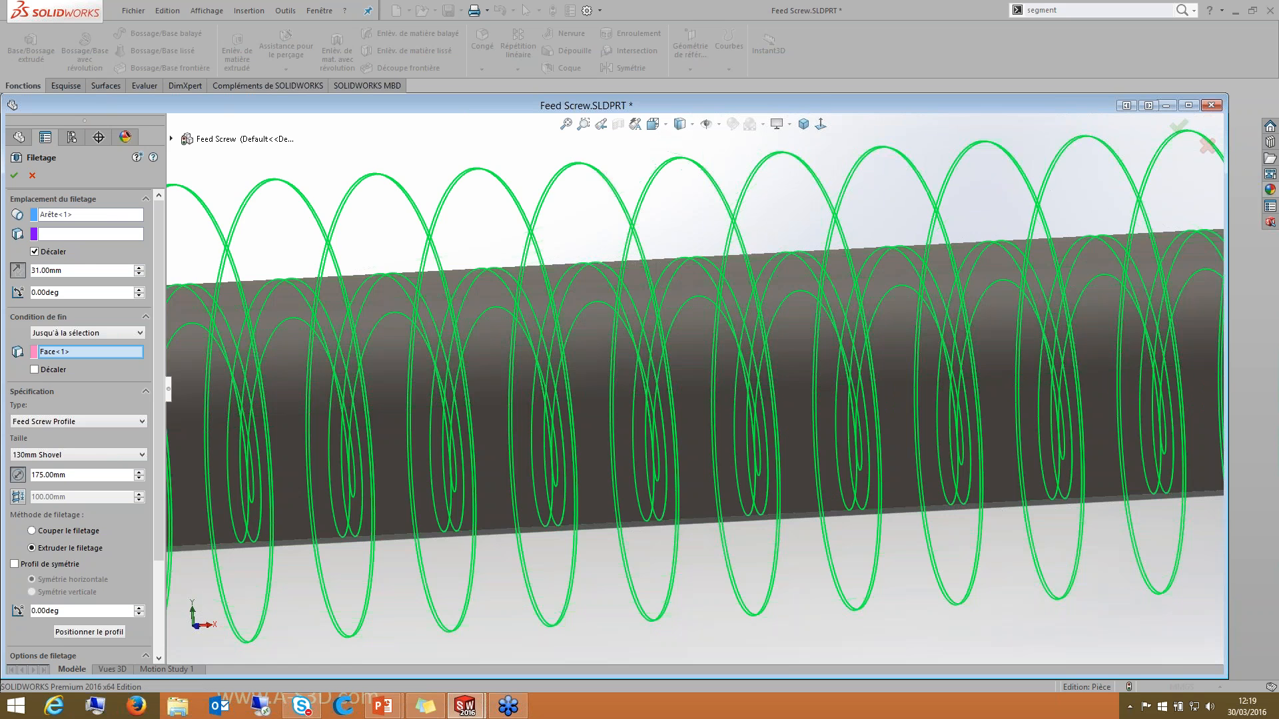
scroll(533, 386, up, 5)
scroll(437, 410, down, 4)
middle_drag(526, 385, 513, 381)
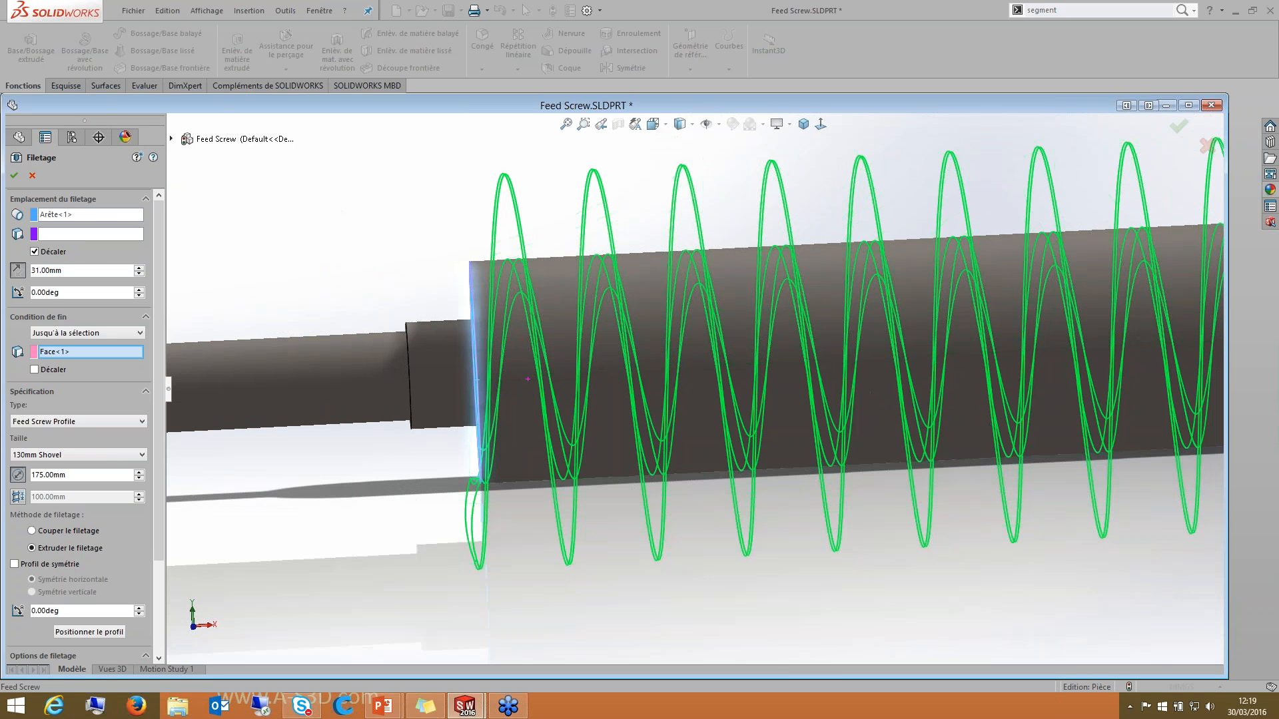
click(18, 271)
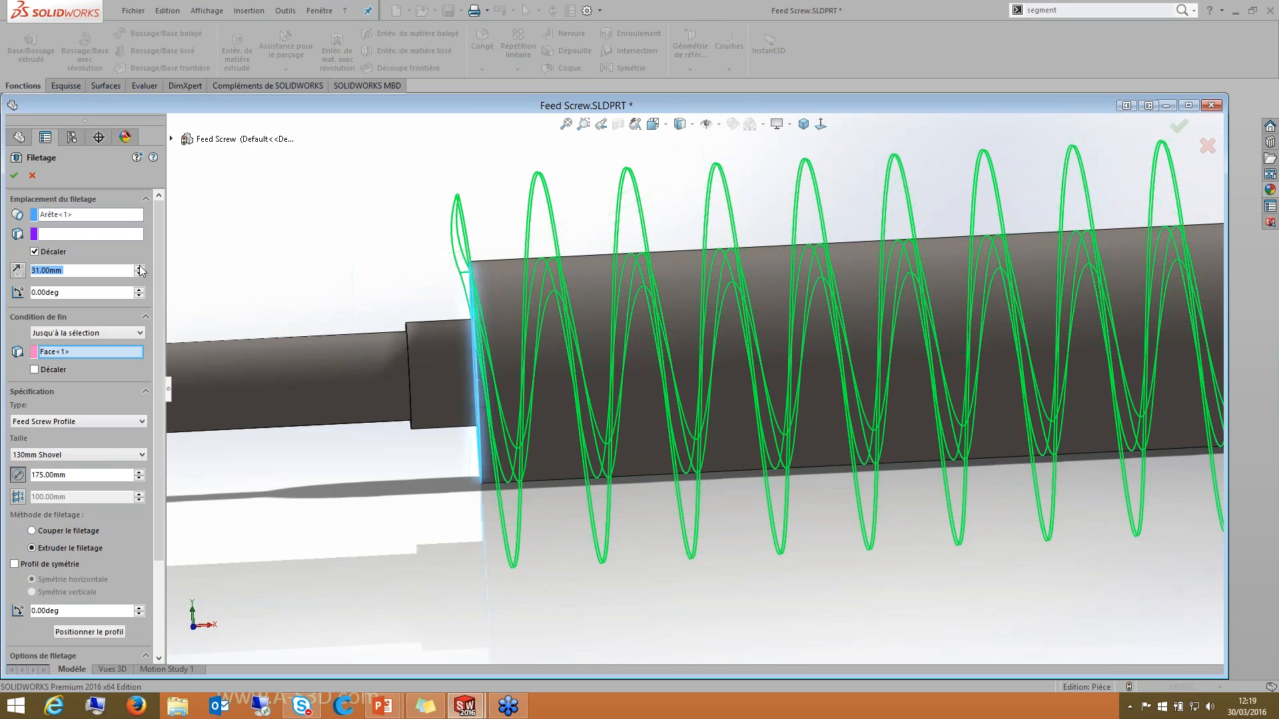
Step: Increase the thread's start offset to 131 mm
click(139, 267)
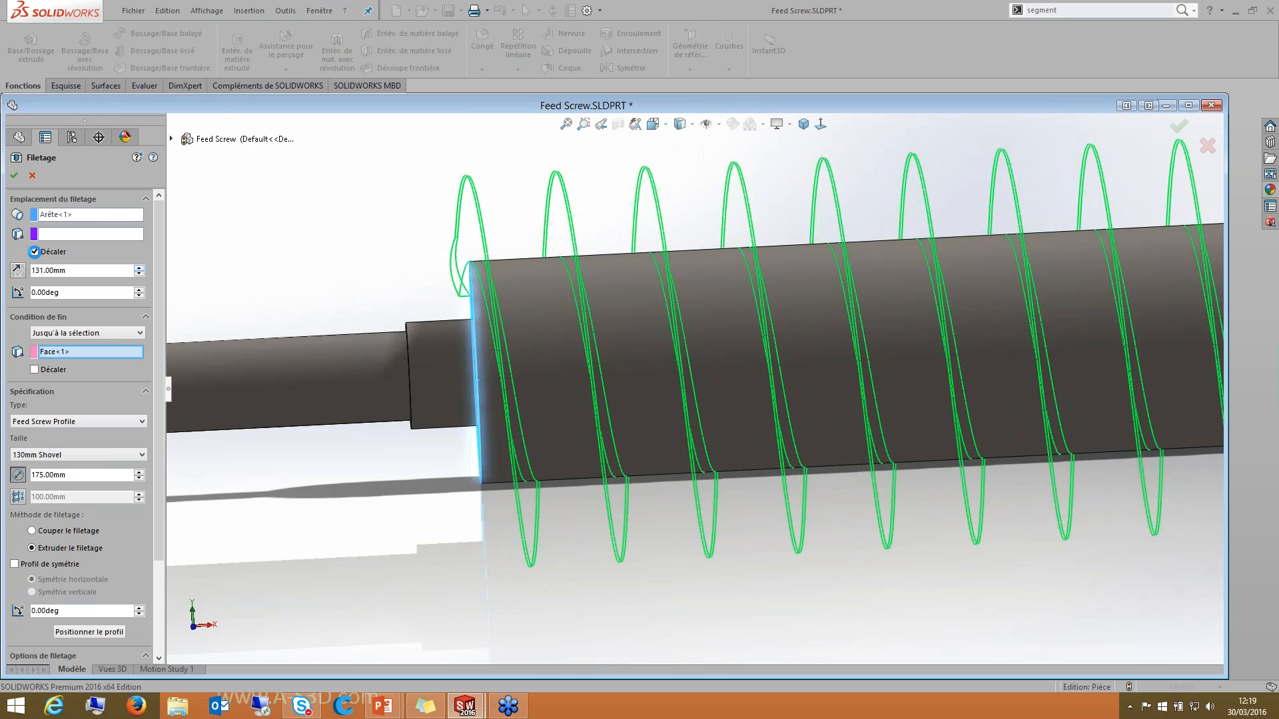
Step: Try a thread start offset of 281 mm, and turn the start offset off
click(139, 267)
scroll(306, 269, up, 5)
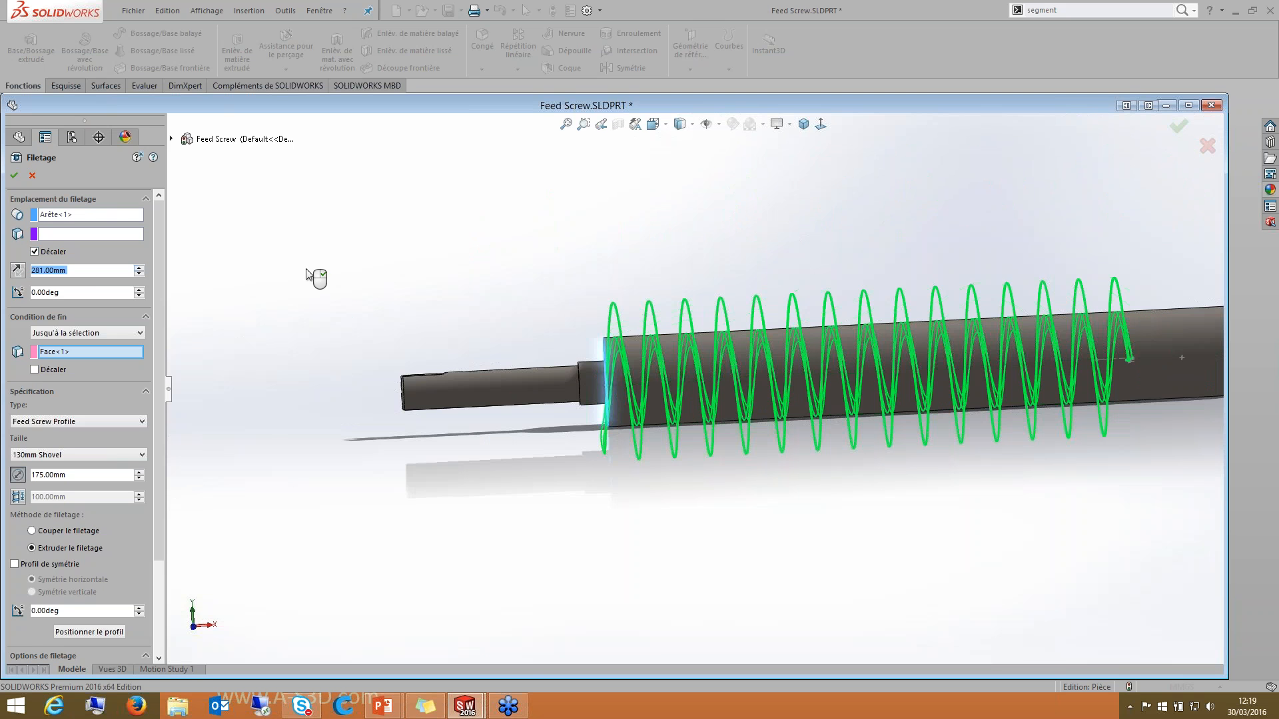
click(35, 252)
Step: Enable the offset on the thread's end condition, try 10 mm, set it to 20 mm, and create the thread
click(34, 348)
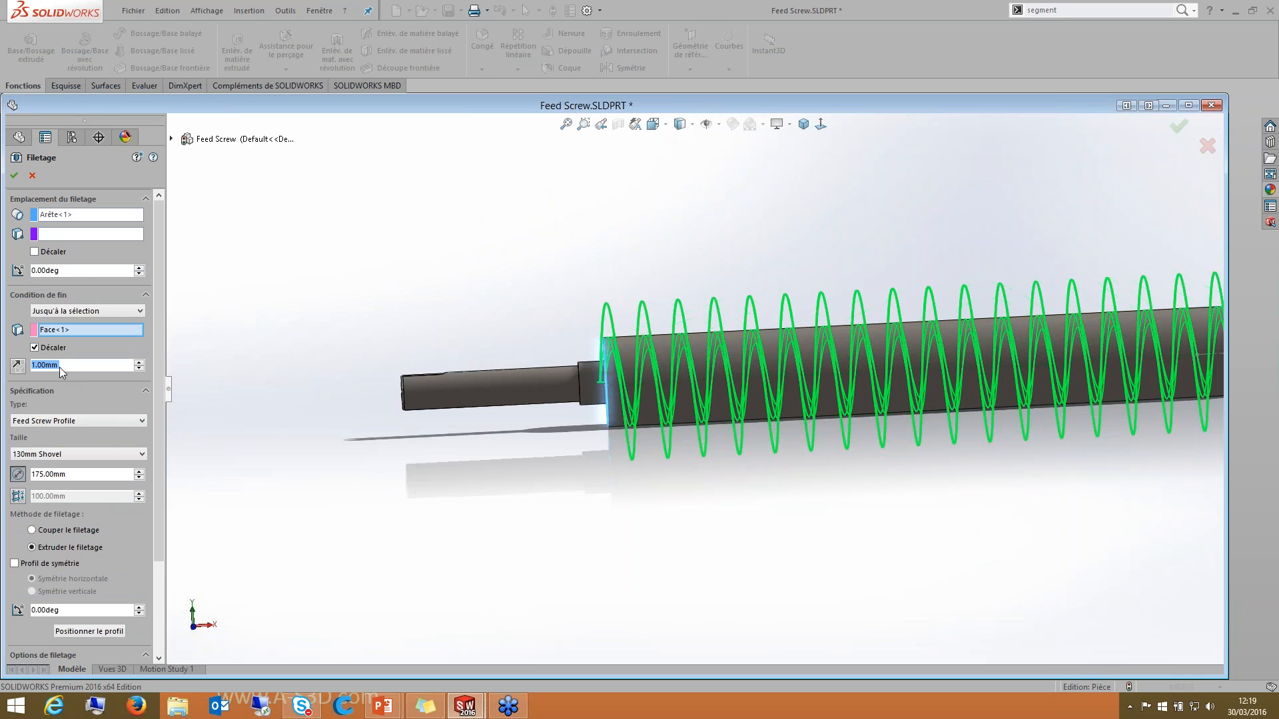
text(10)
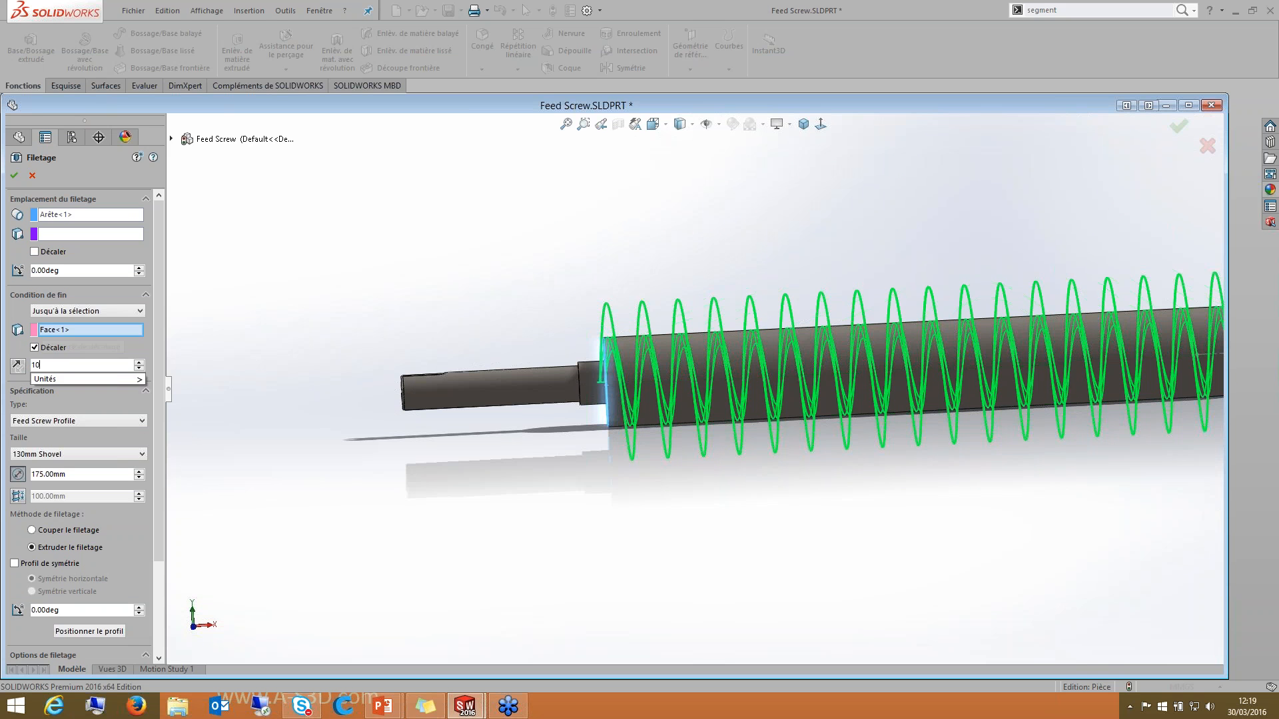
key(Return)
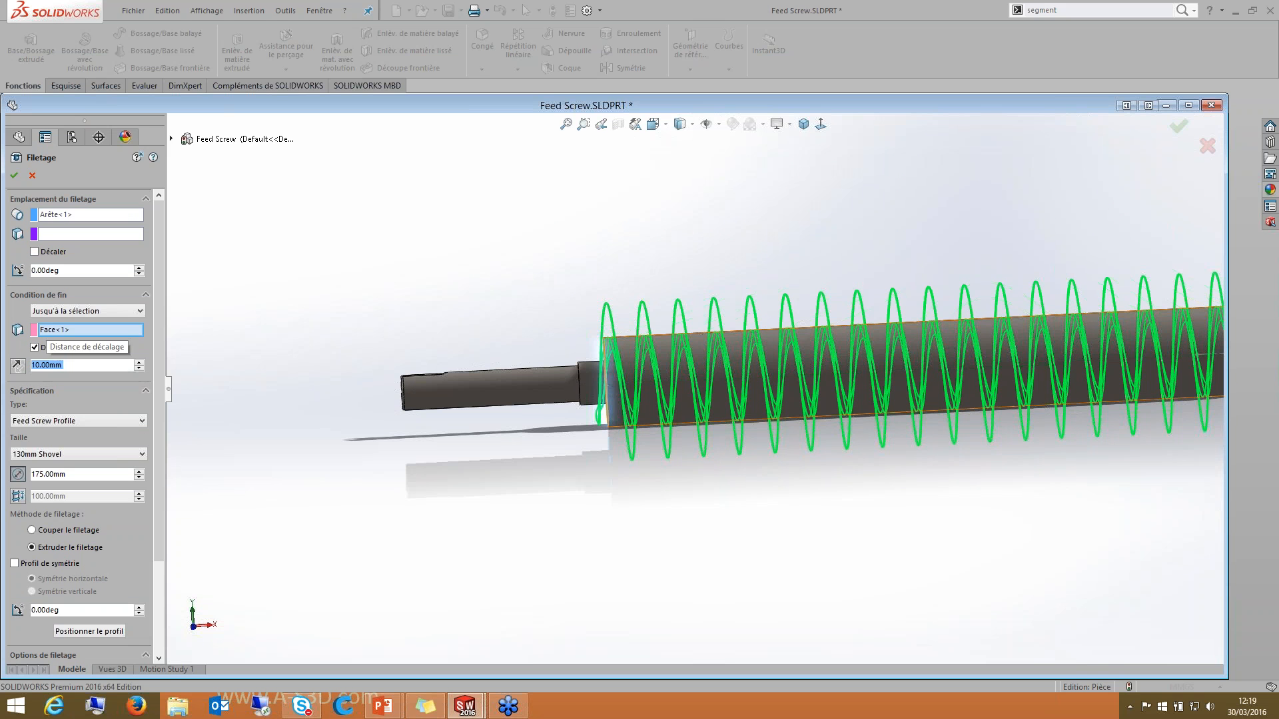
click(34, 348)
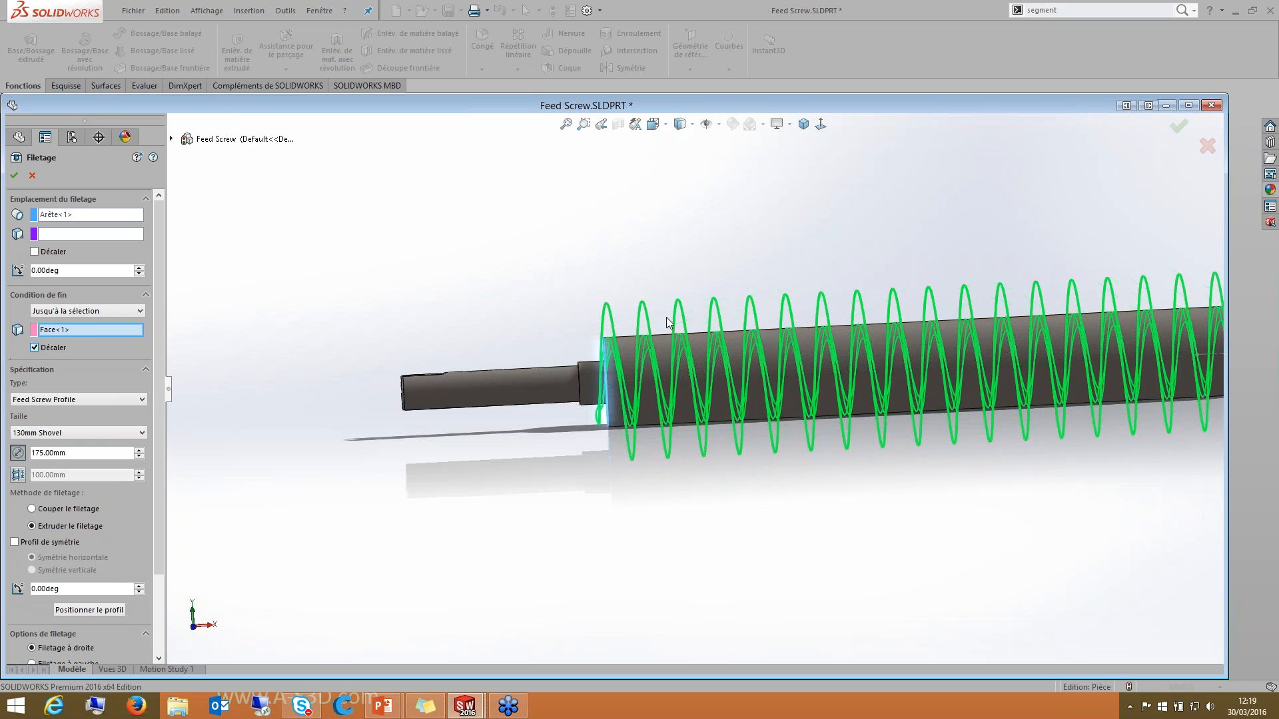
click(34, 347)
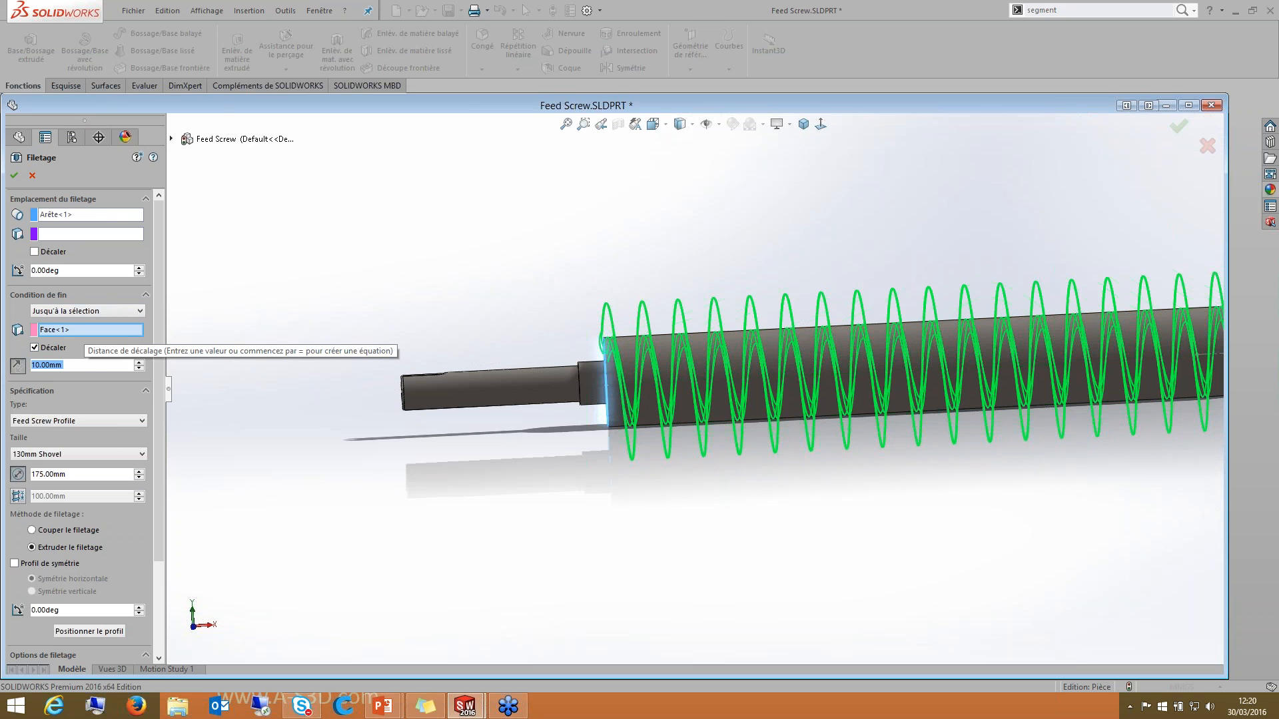
key(Up)
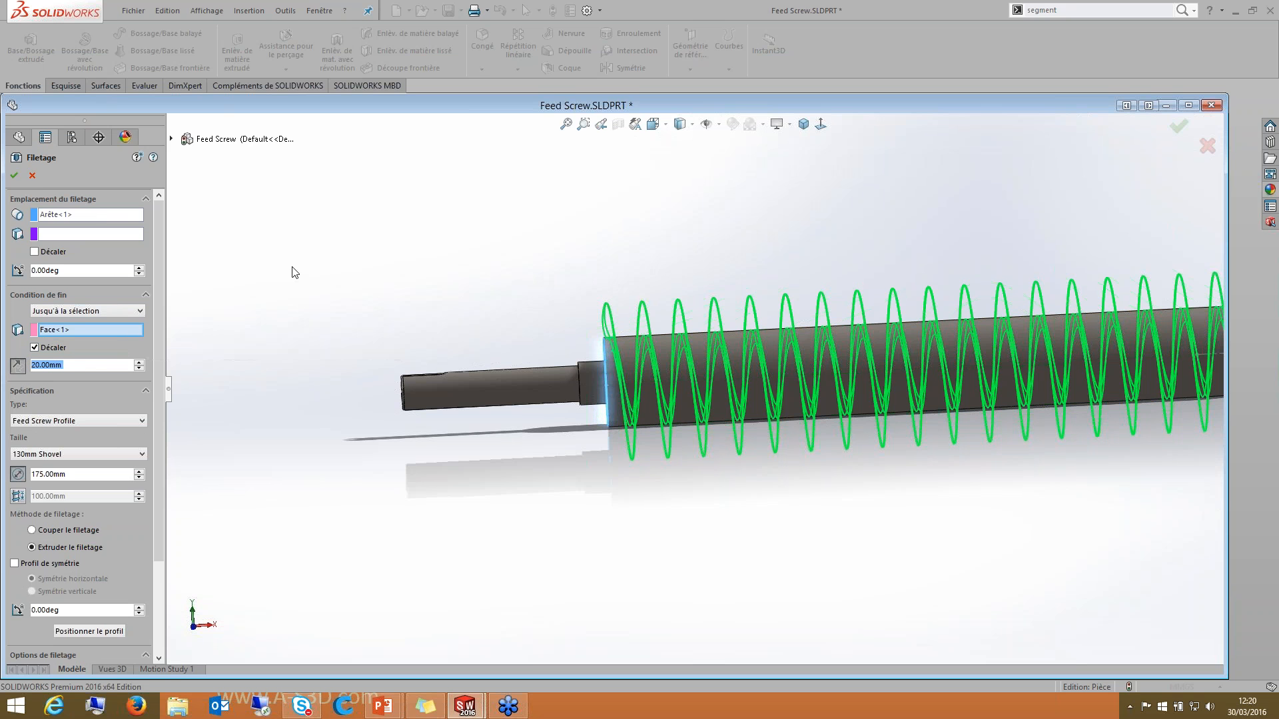
click(15, 178)
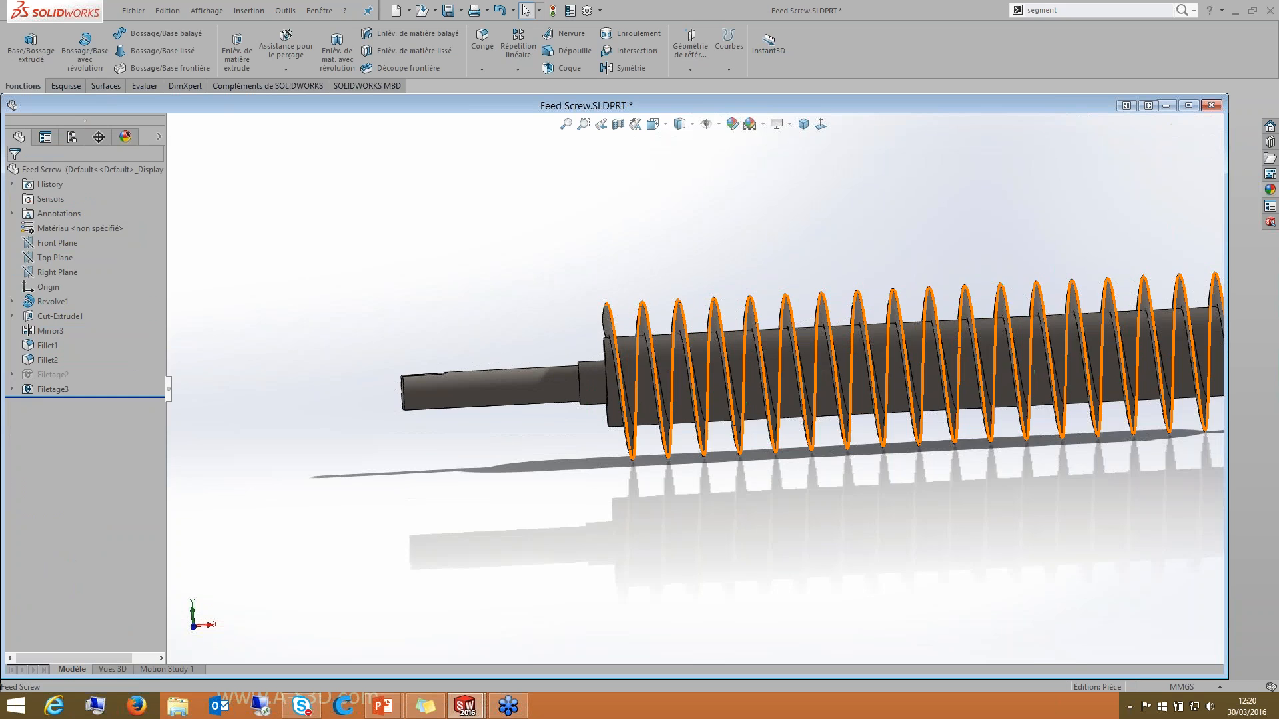
Step: Inspect the finished feed screw, close its part without saving, and discard its modifications in the assembly
scroll(707, 383, up, 4)
middle_drag(707, 383, 674, 384)
scroll(443, 246, down, 1)
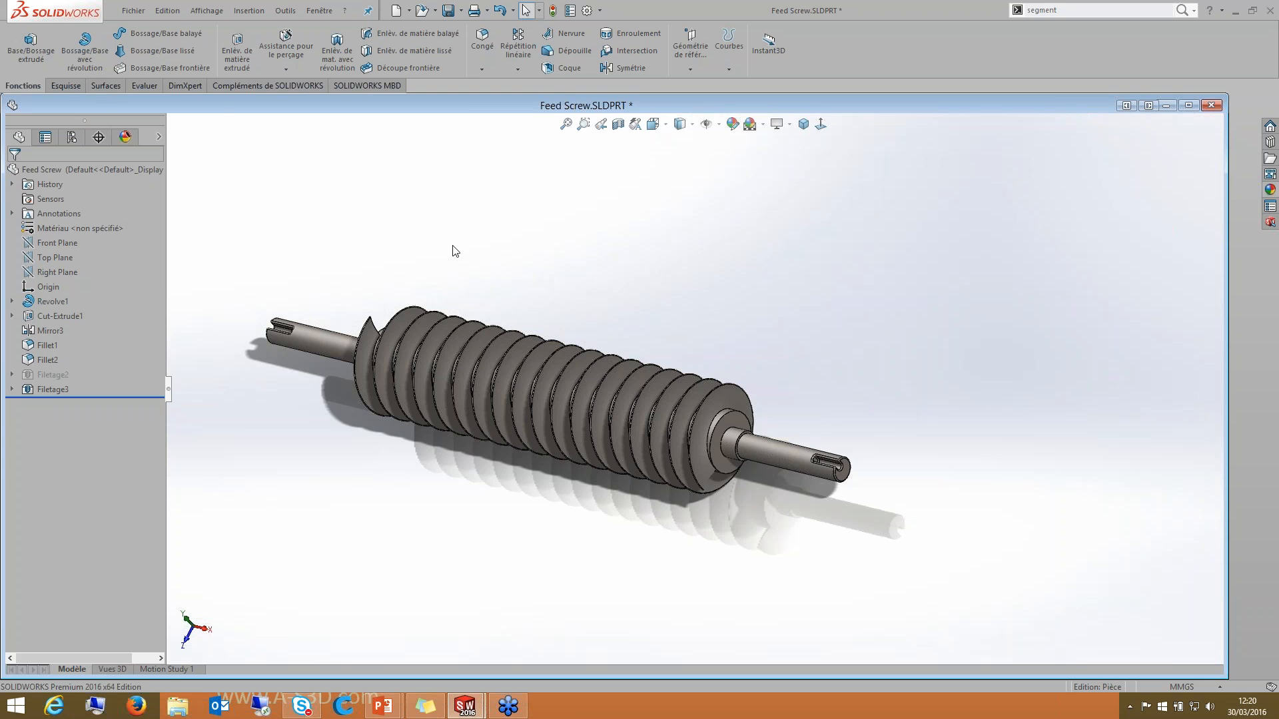
scroll(453, 247, up, 1)
ctrl+middle_drag(453, 246, 599, 247)
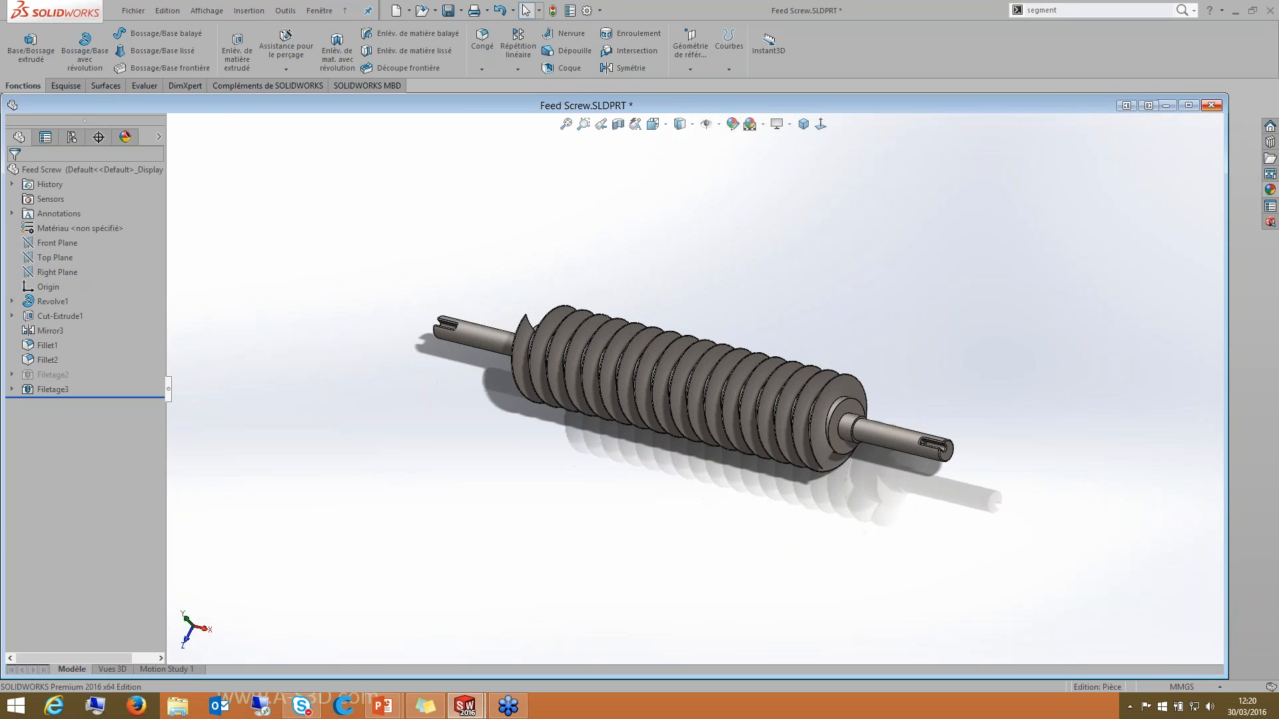
click(1212, 106)
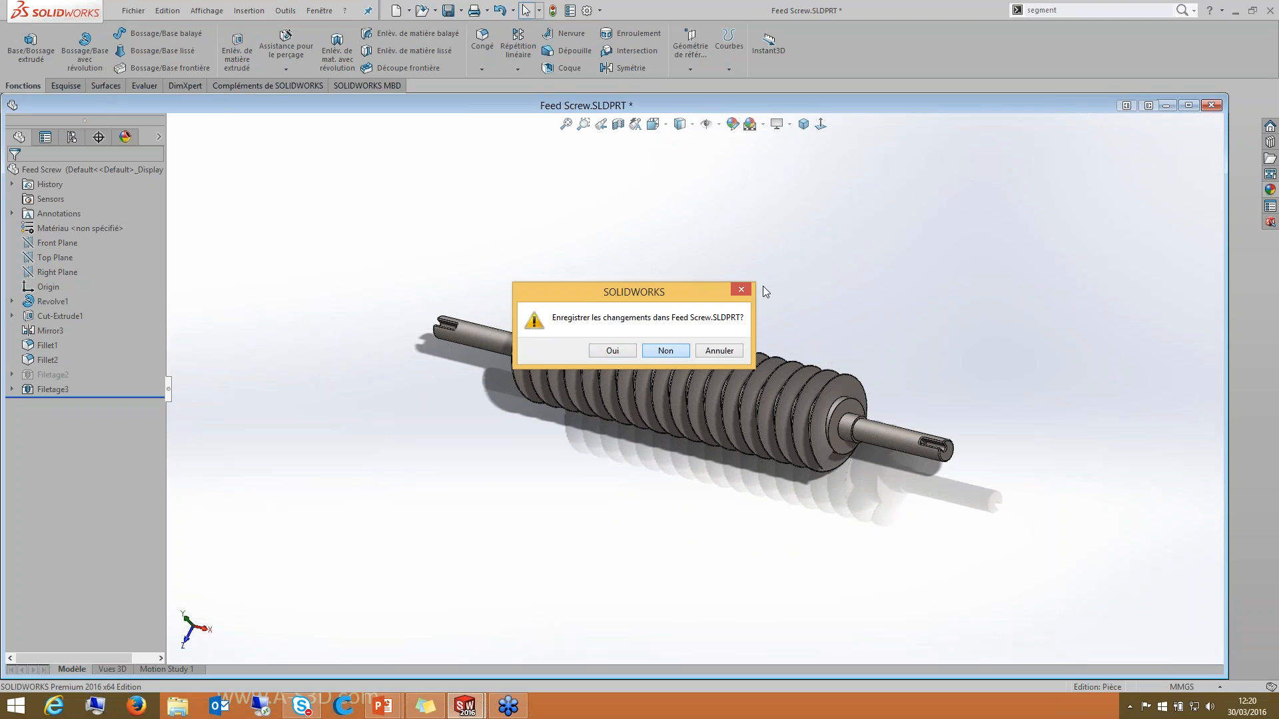
click(665, 352)
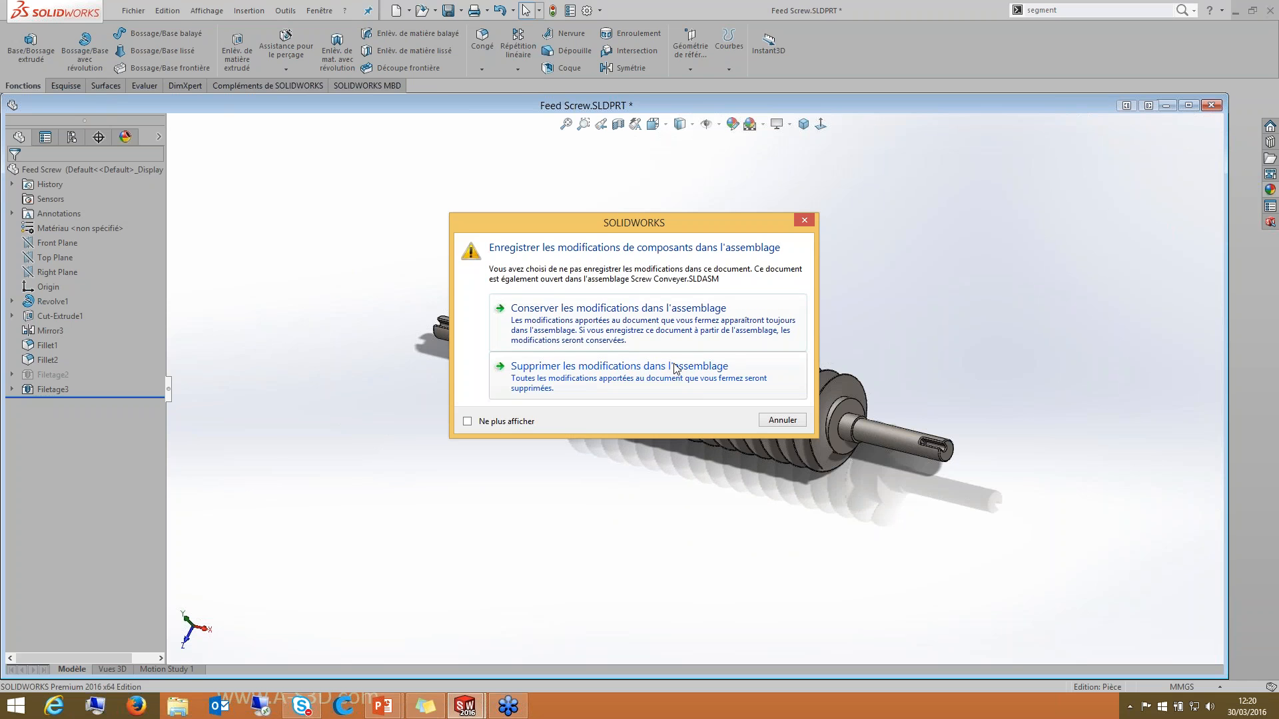
click(666, 365)
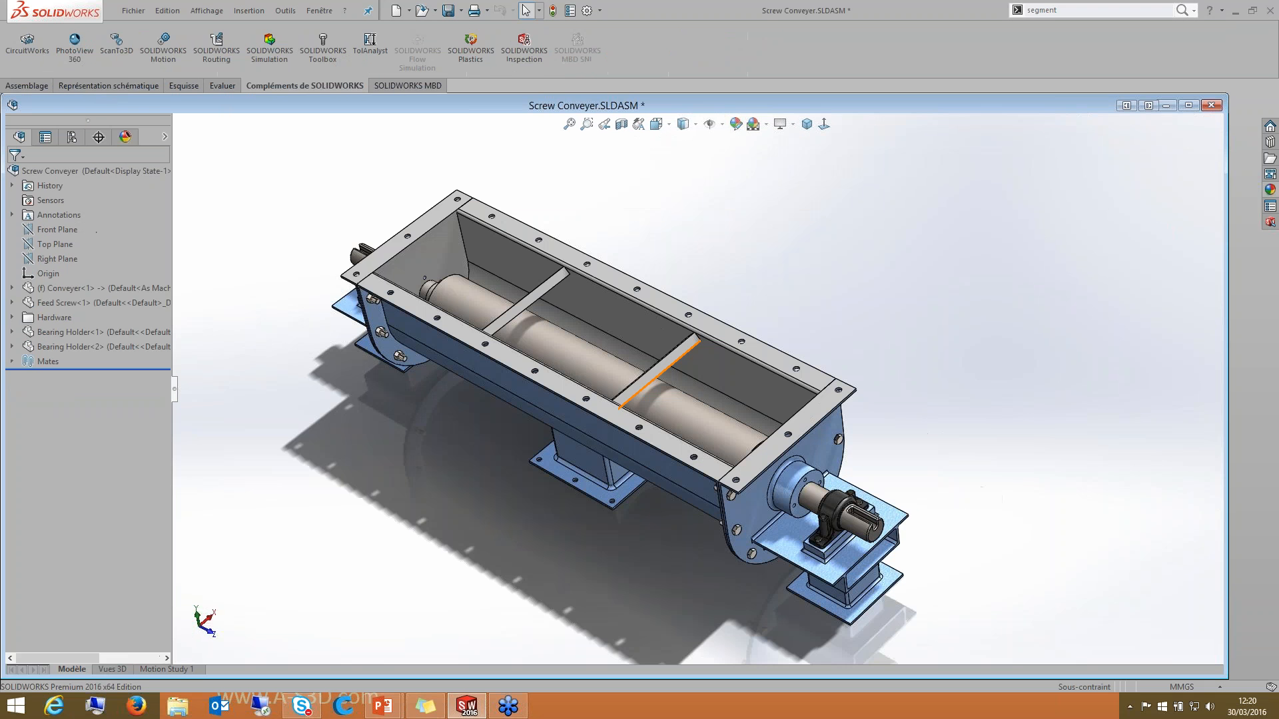
Step: Close the Screw Conveyer assembly and open the recent part Ratchet Arm Spring.SLDPRT
click(1212, 105)
click(583, 366)
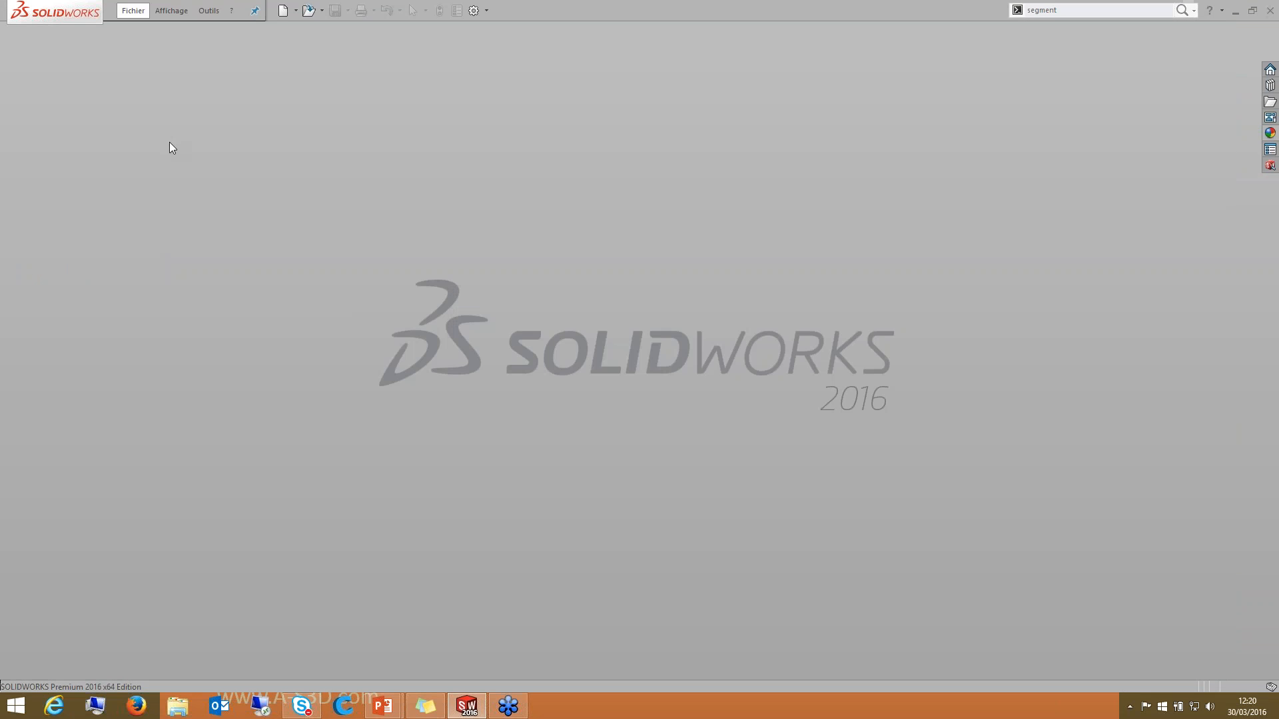
click(133, 10)
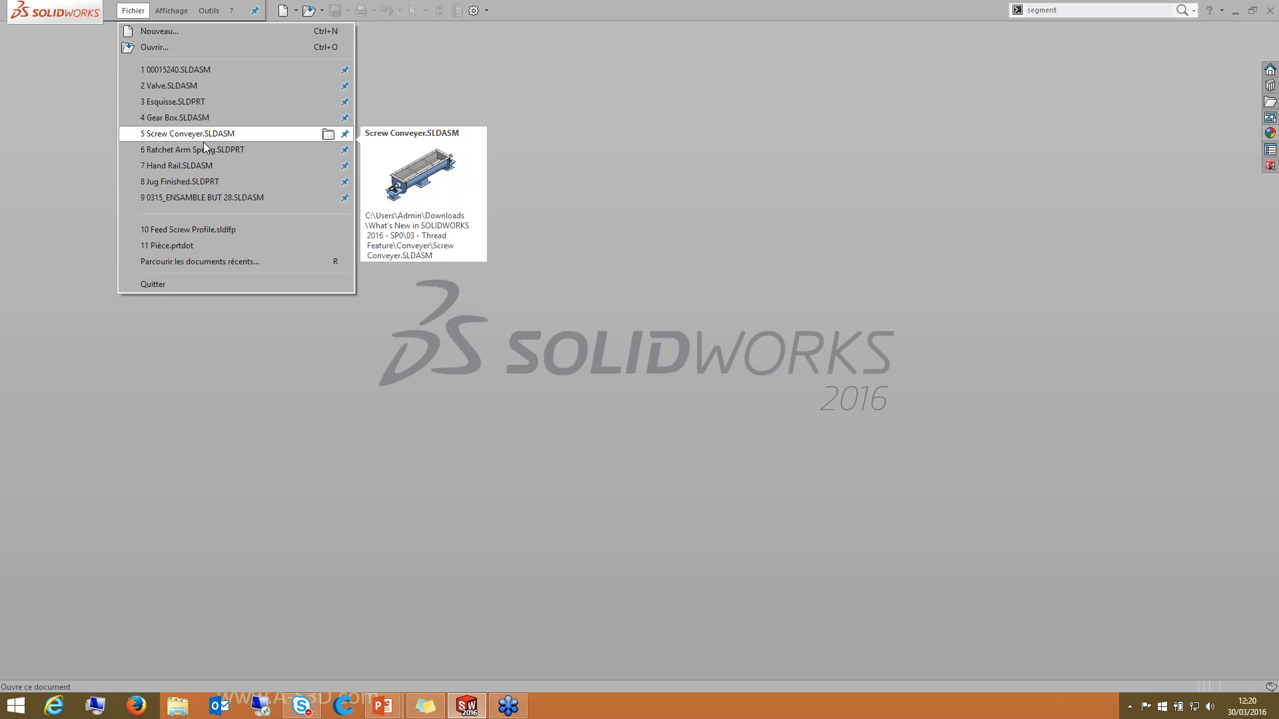
mouse_move(353, 155)
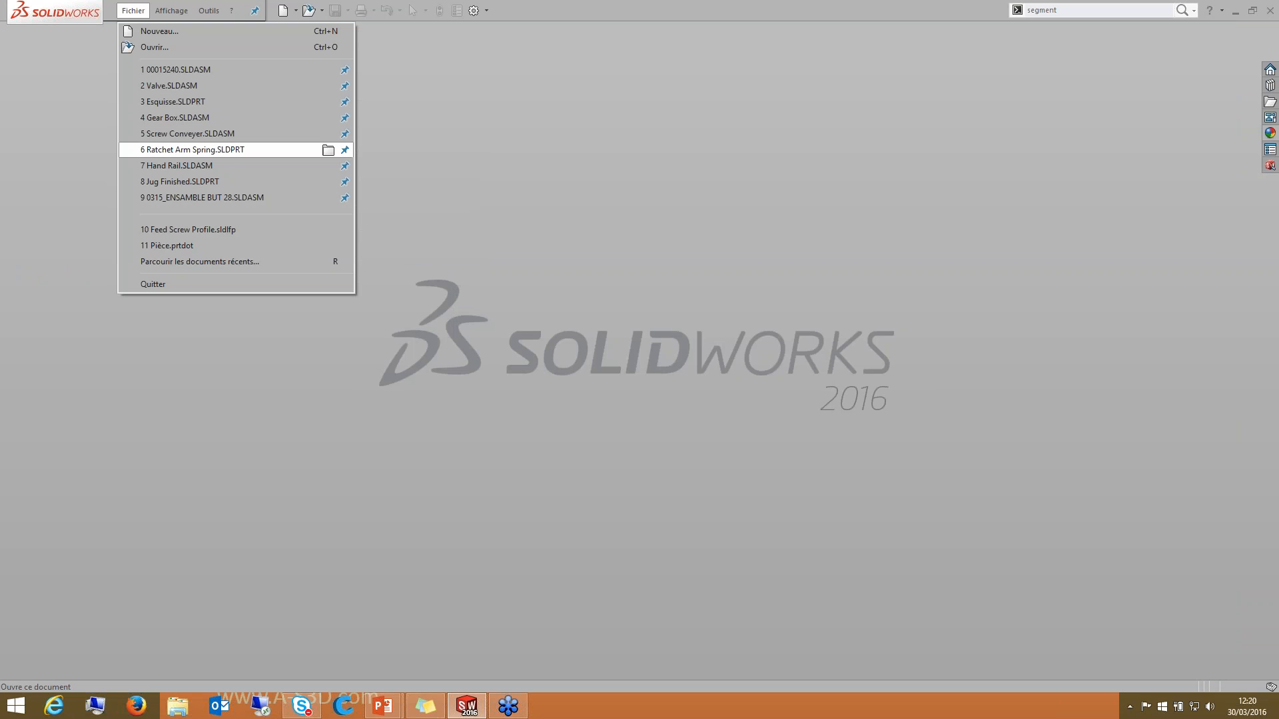
click(193, 150)
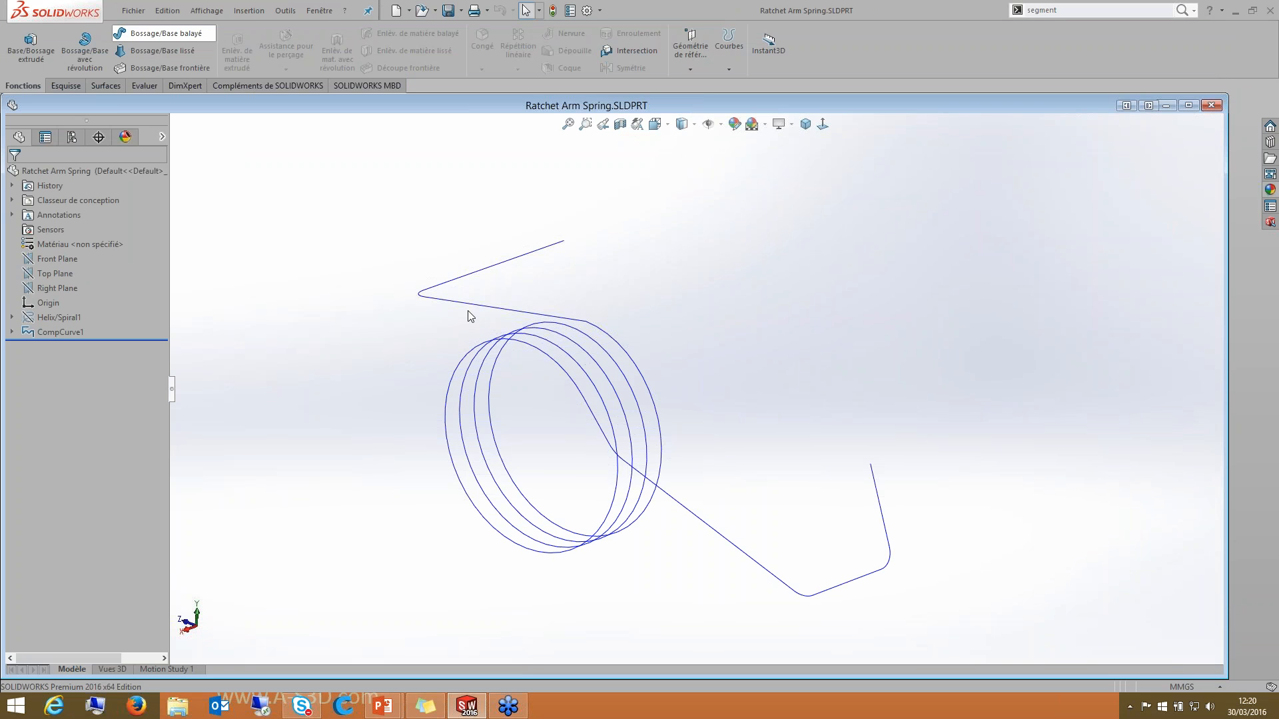
Step: Sweep a circular profile of 1 mm diameter along the composite curve CompCurve1 to create the spring's solid wire
click(34, 225)
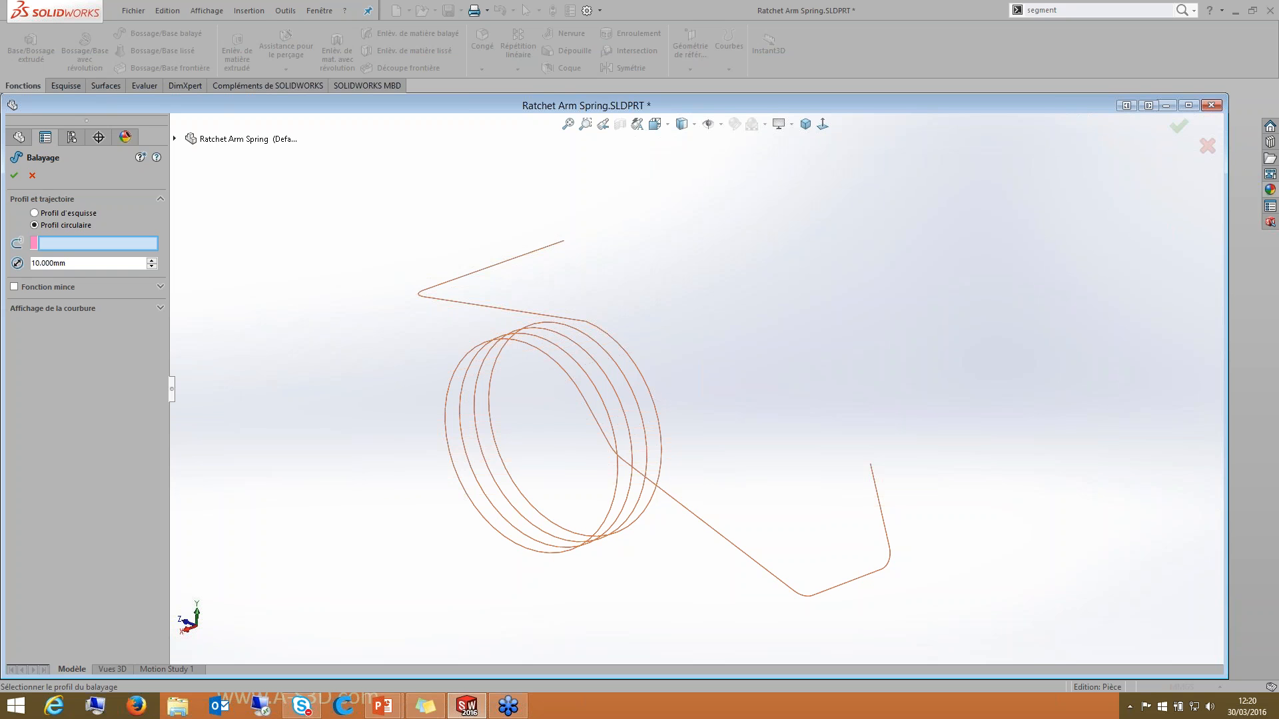
click(617, 455)
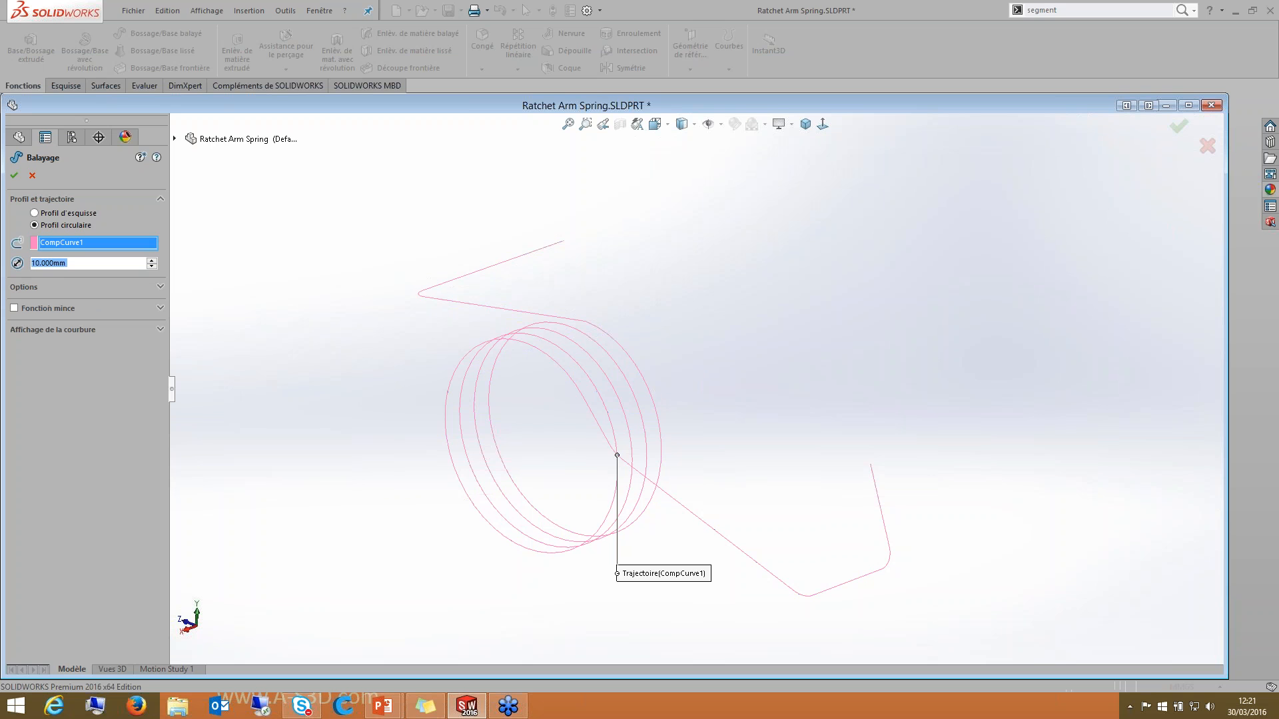
middle_drag(616, 455, 532, 460)
double_click(49, 263)
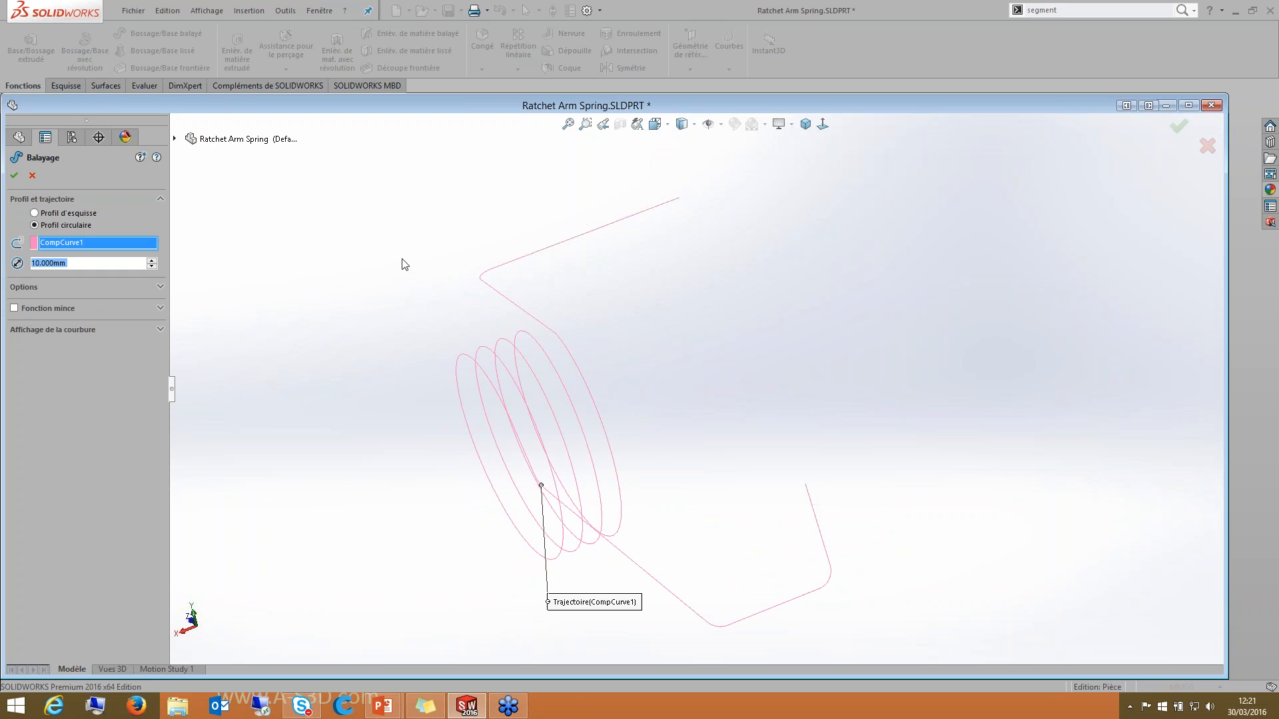
text(1)
key(Return)
middle_drag(404, 264, 433, 297)
scroll(433, 296, up, 4)
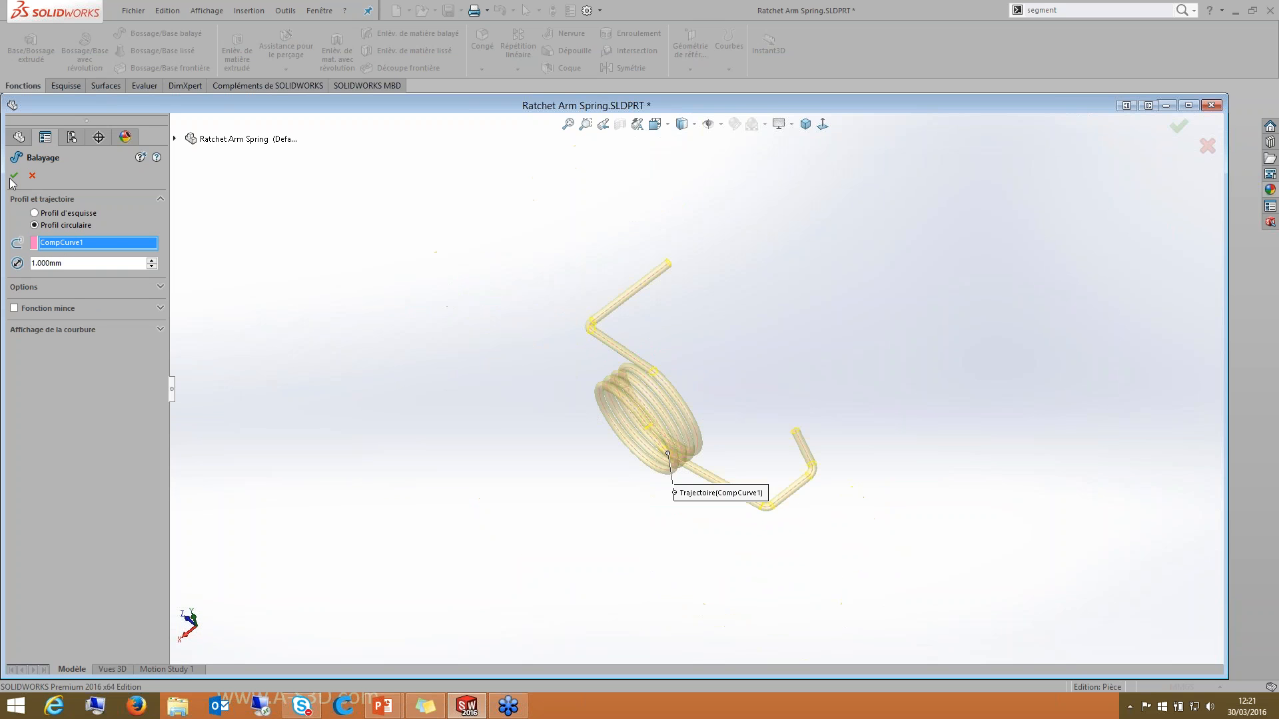
click(11, 178)
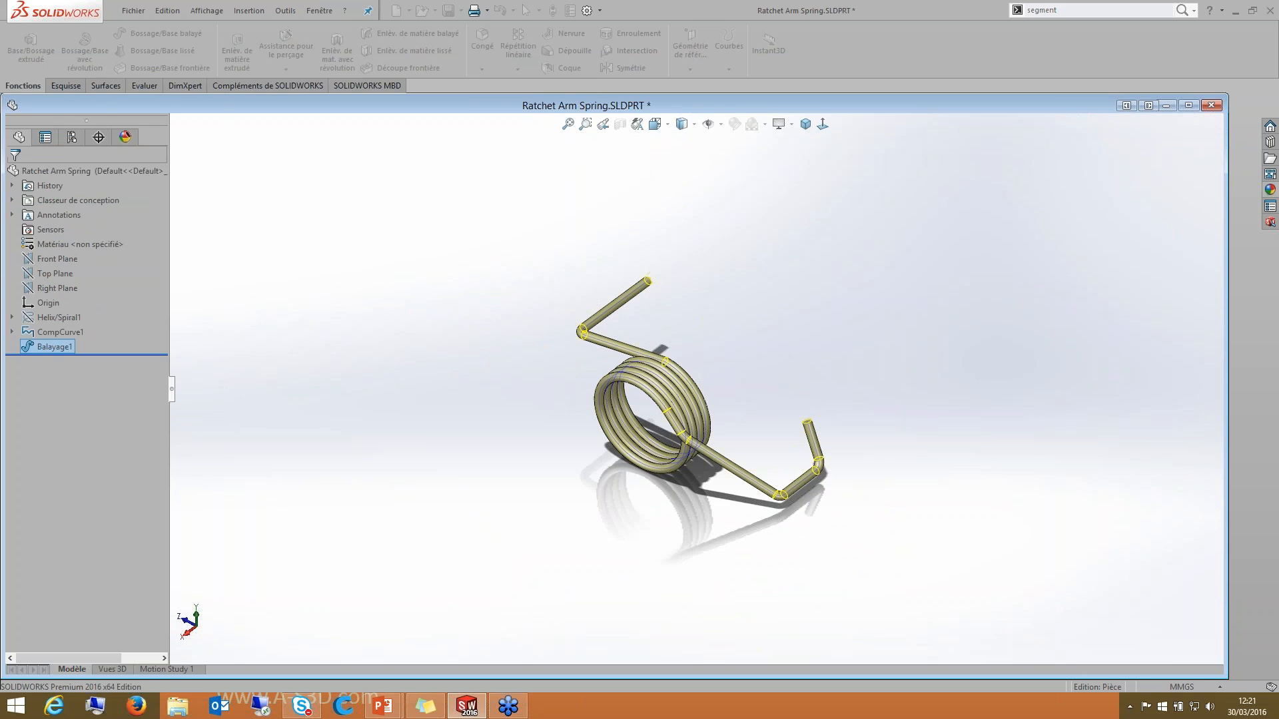
Step: Examine the swept spring up close and highlight the composite curve and helix that run through its wire
mouse_move(551, 457)
middle_down()
mouse_move(777, 451)
mouse_move(538, 457)
middle_up()
scroll(712, 316, down, 4)
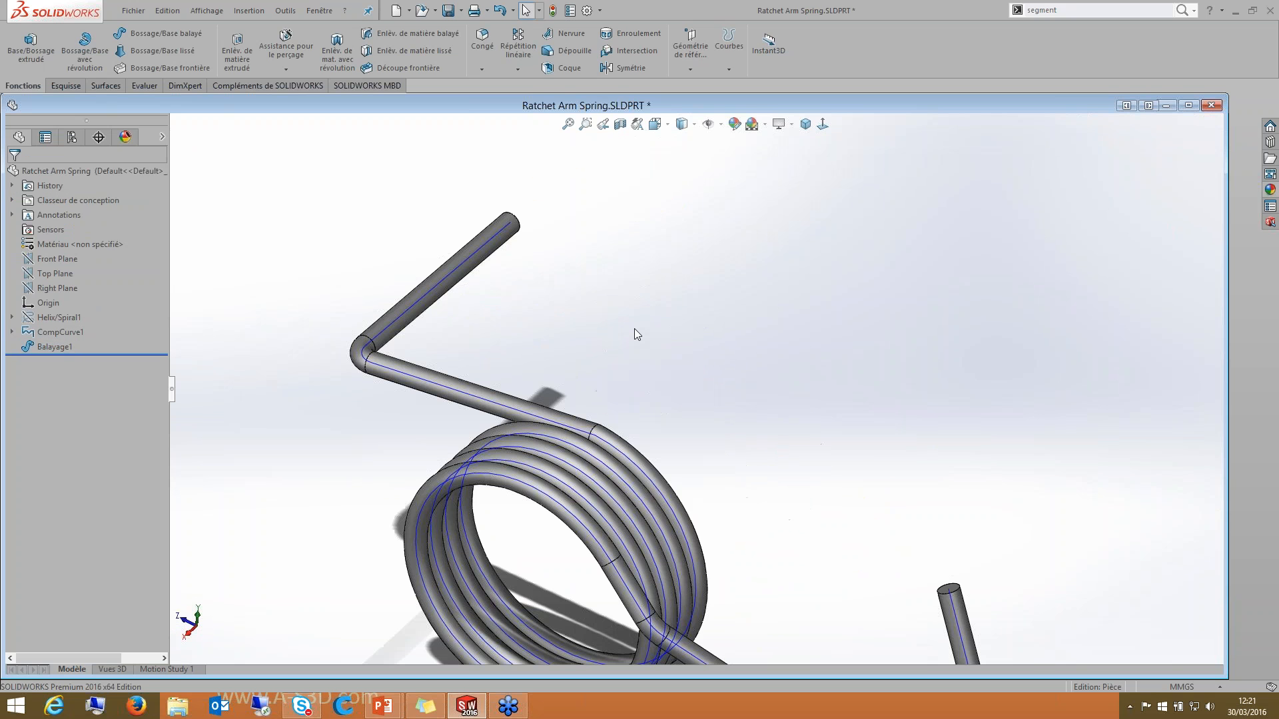
click(64, 335)
click(55, 330)
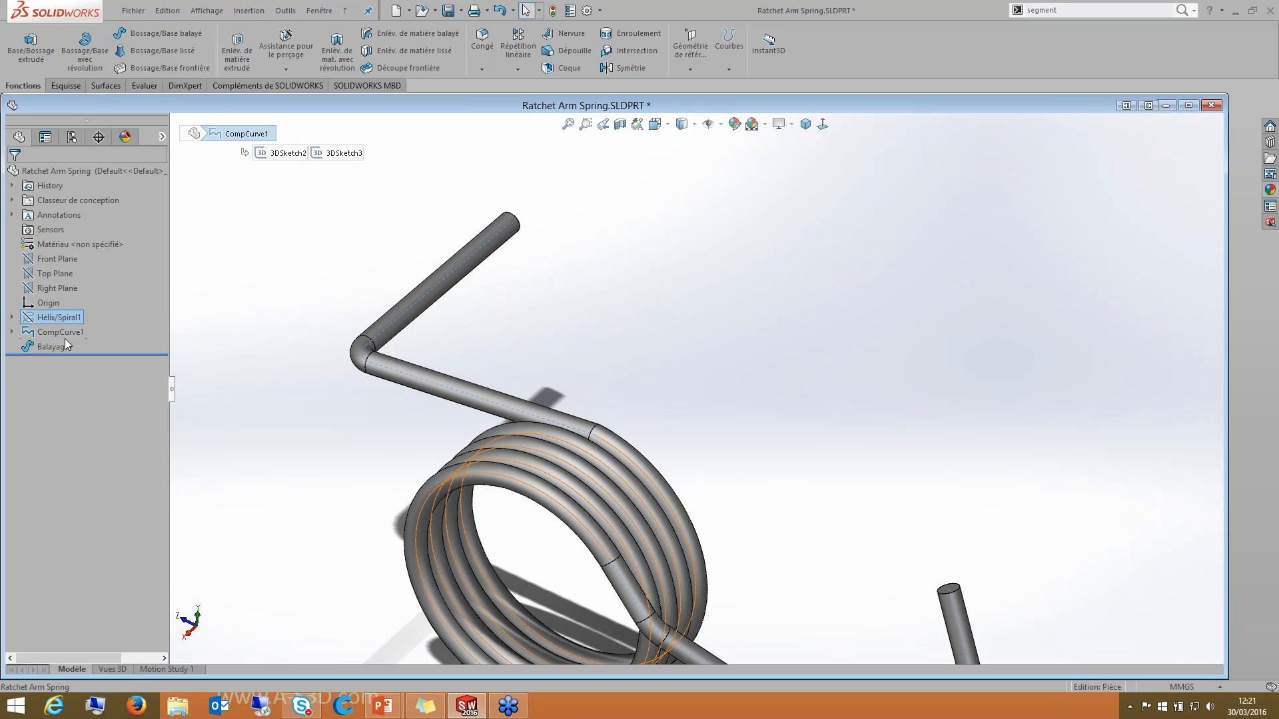
click(63, 319)
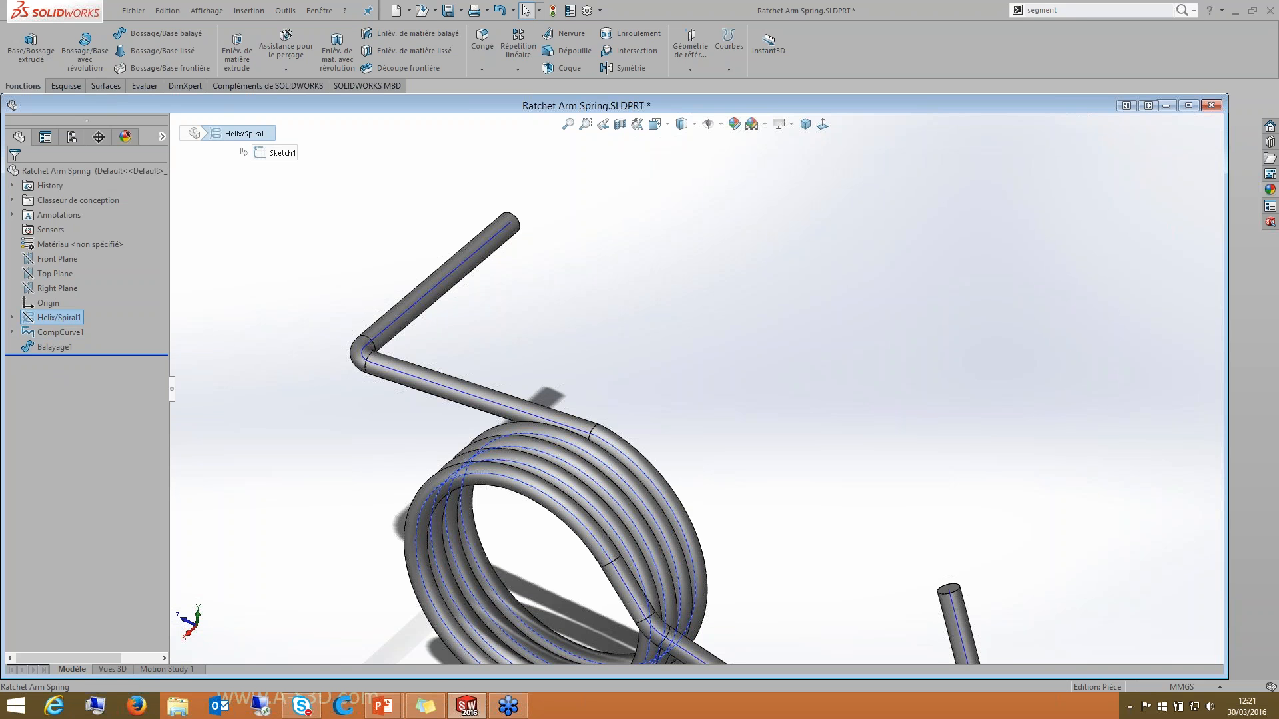
middle_drag(573, 433, 526, 442)
key(Escape)
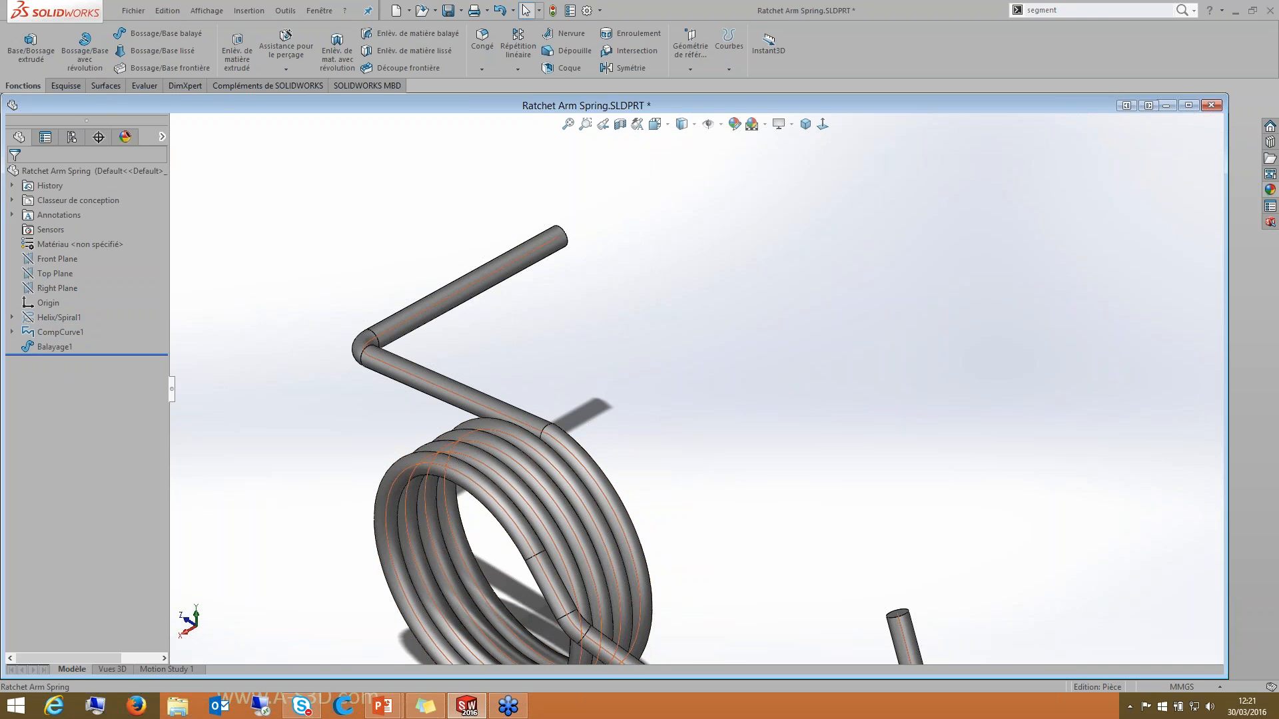
Step: Examine the composite curve's source sketches and highlight the sweep feature on the whole spring
click(502, 508)
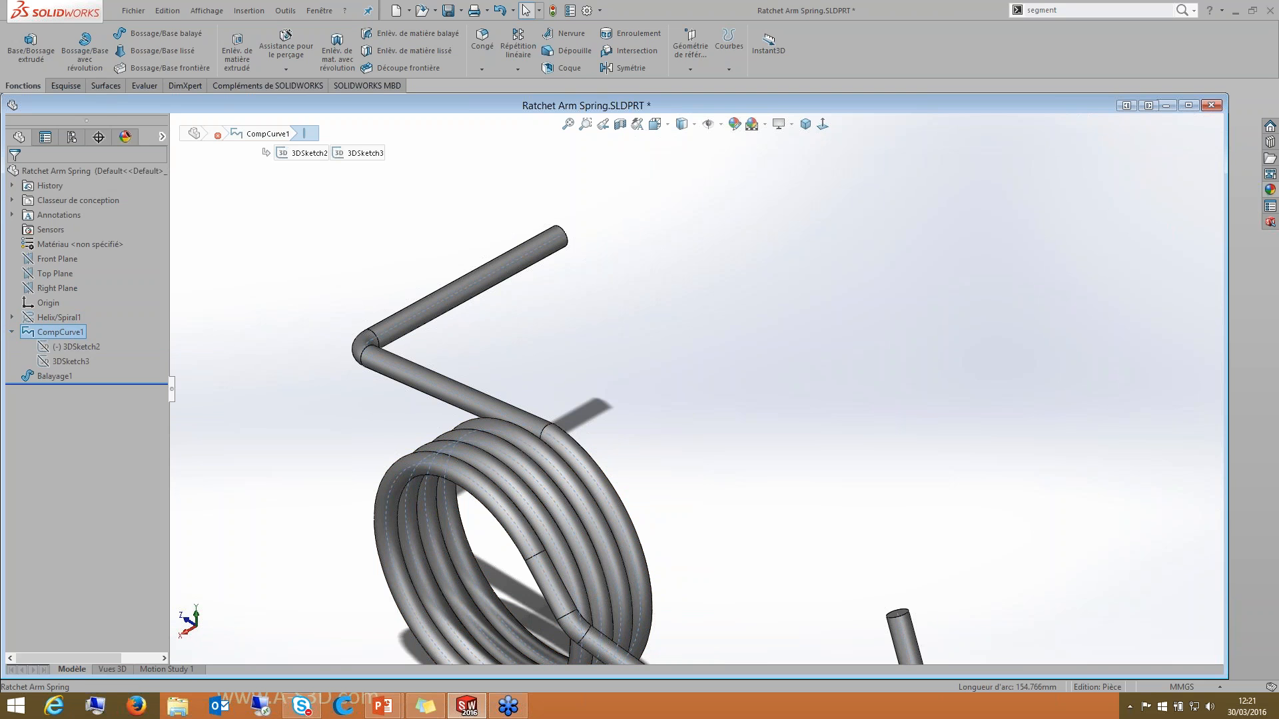
click(288, 346)
scroll(288, 346, up, 4)
click(55, 332)
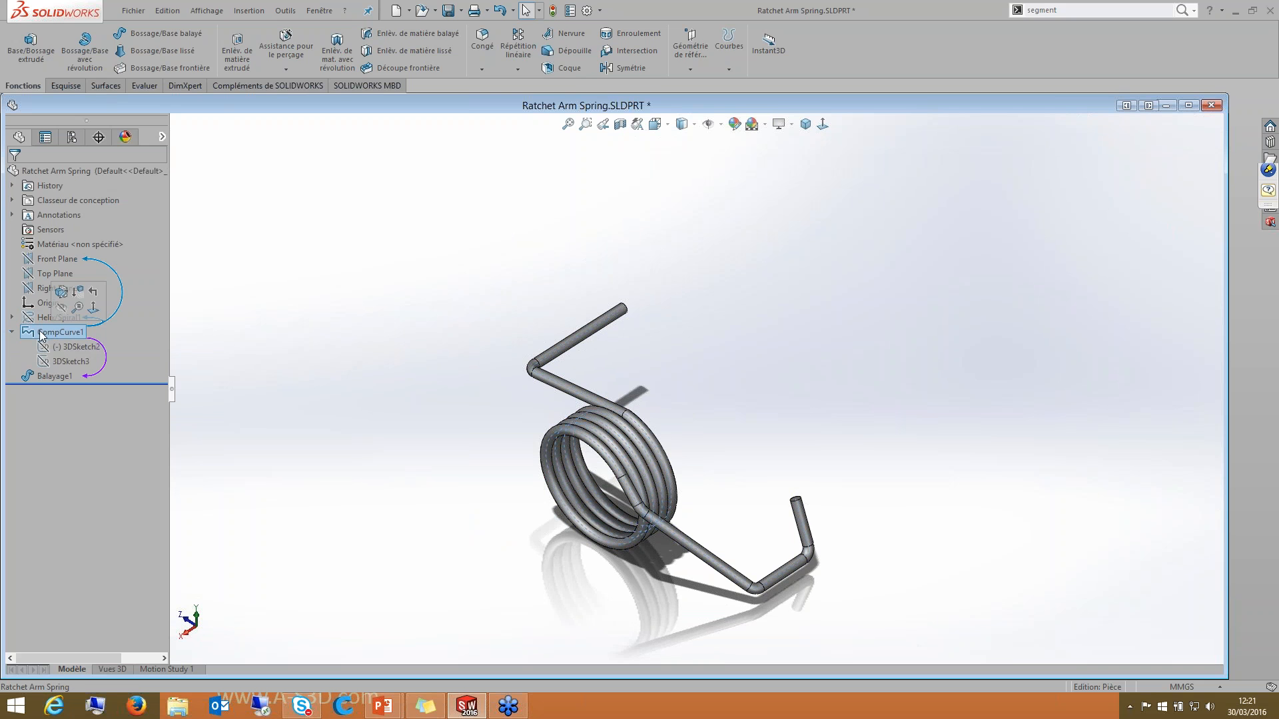
click(56, 346)
click(38, 375)
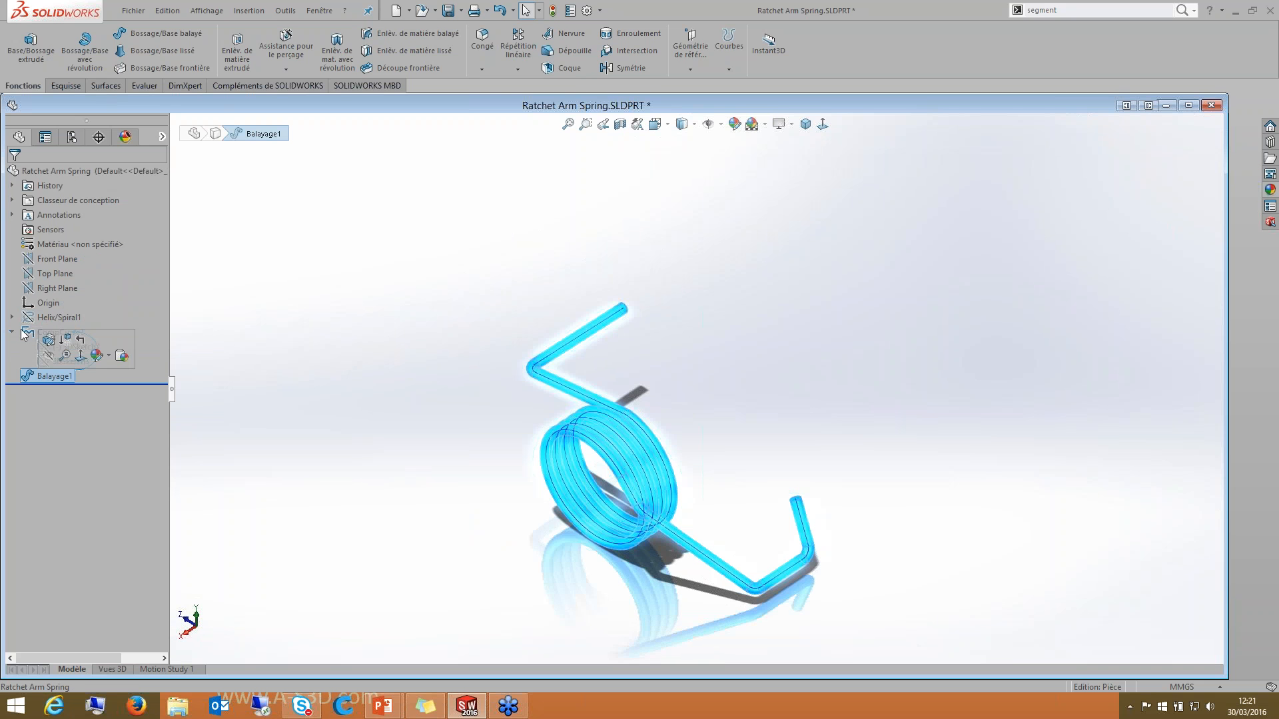
click(14, 333)
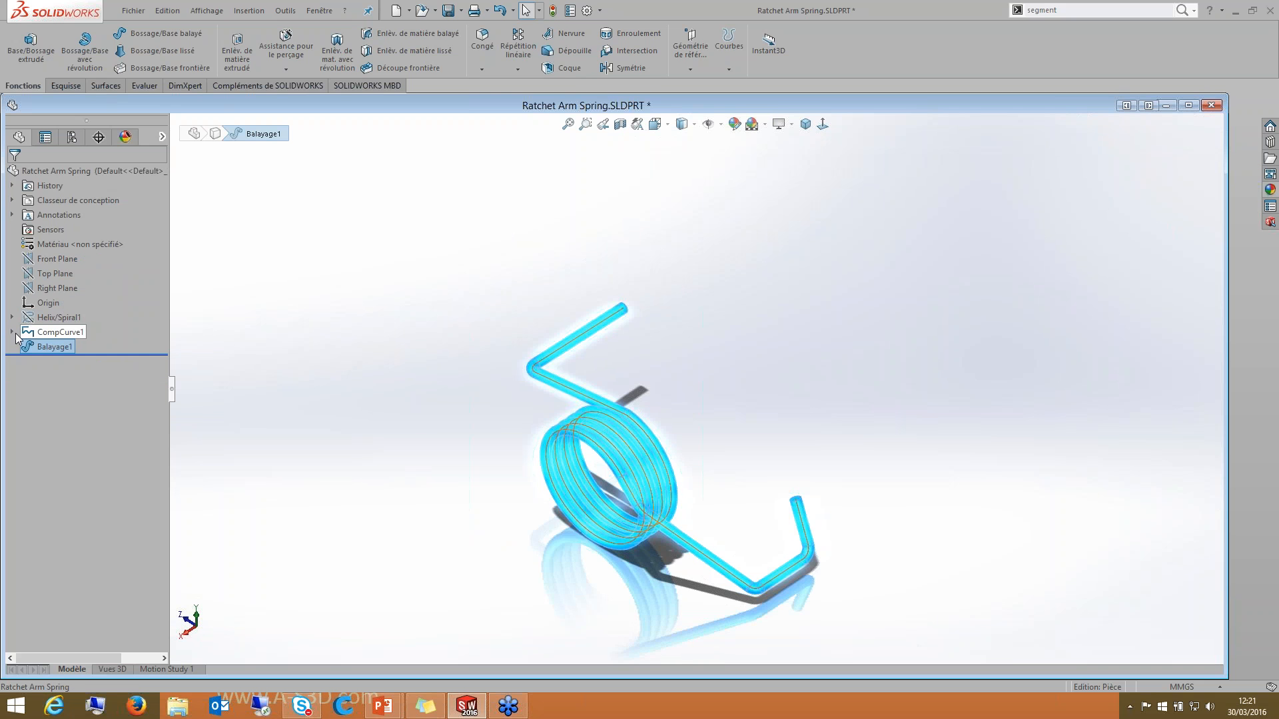
Step: Open 3DSketch2 under CompCurve1 to view the spring arms' path geometry and dimensions, and exit the sketch
click(46, 331)
right_click(69, 347)
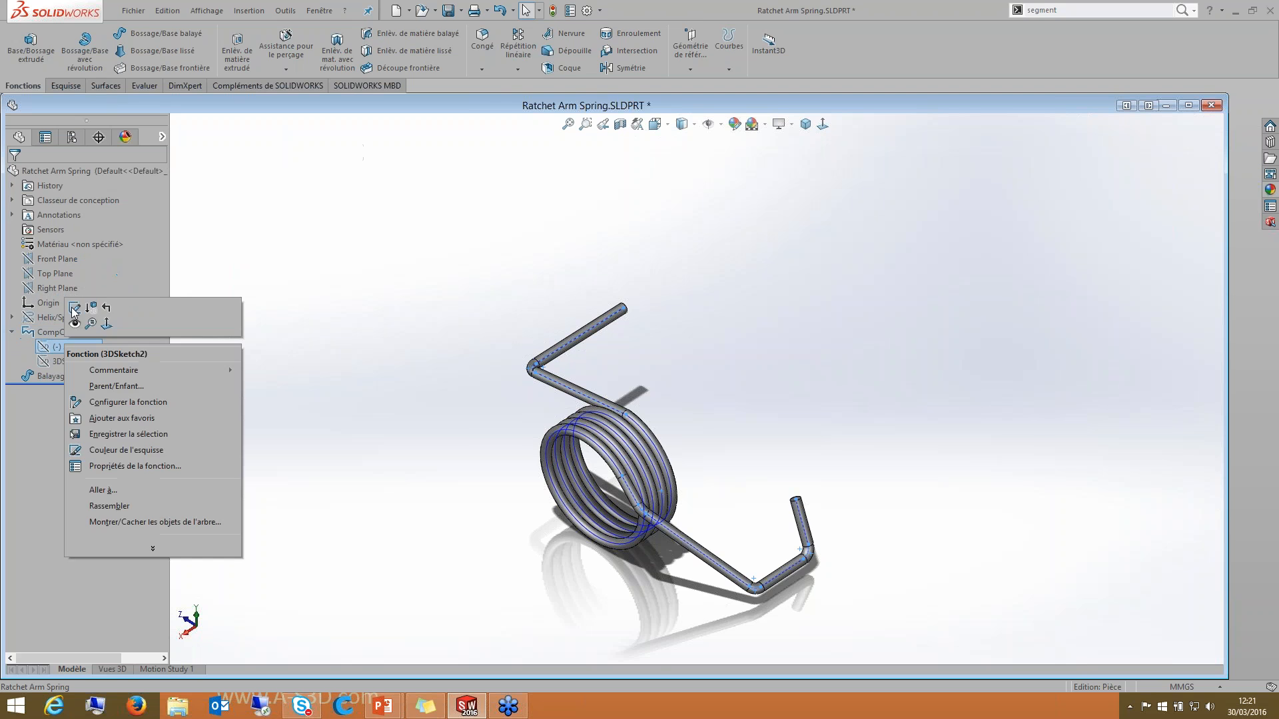
click(75, 308)
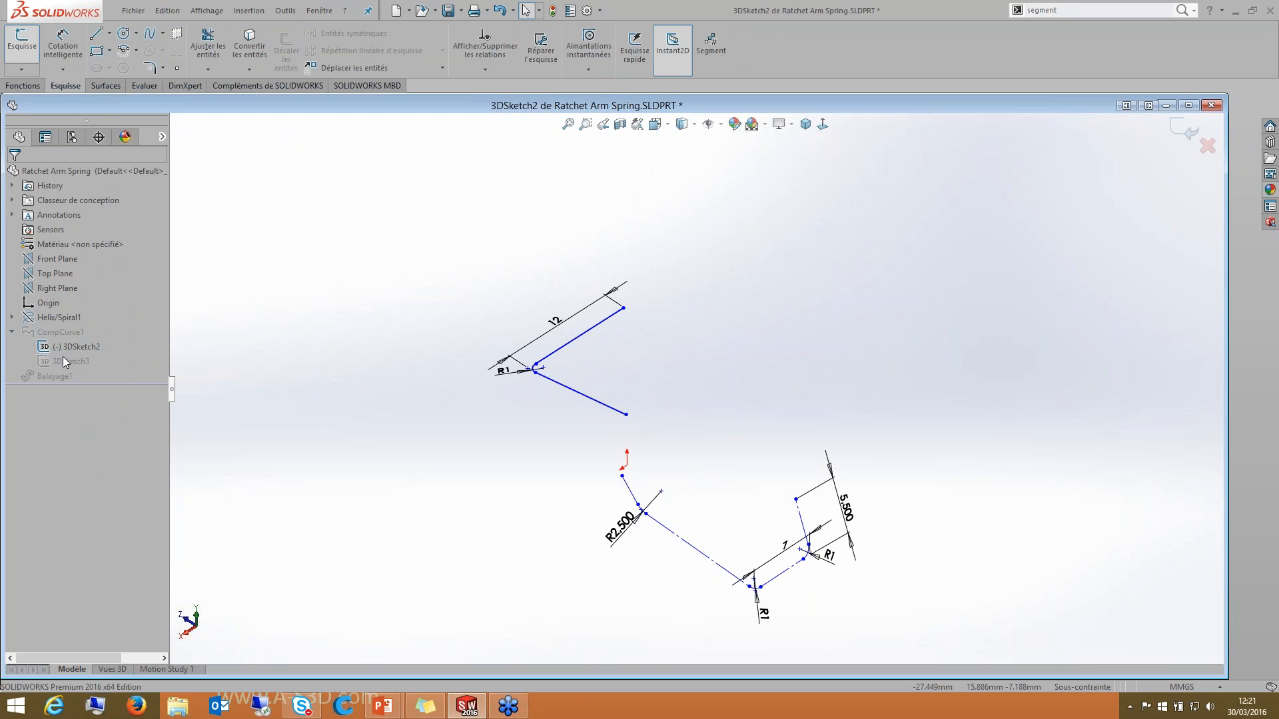
key(ctrl+b)
Step: Open the definition of CompCurve1 to review its joined entities, and cancel without changes
right_click(53, 332)
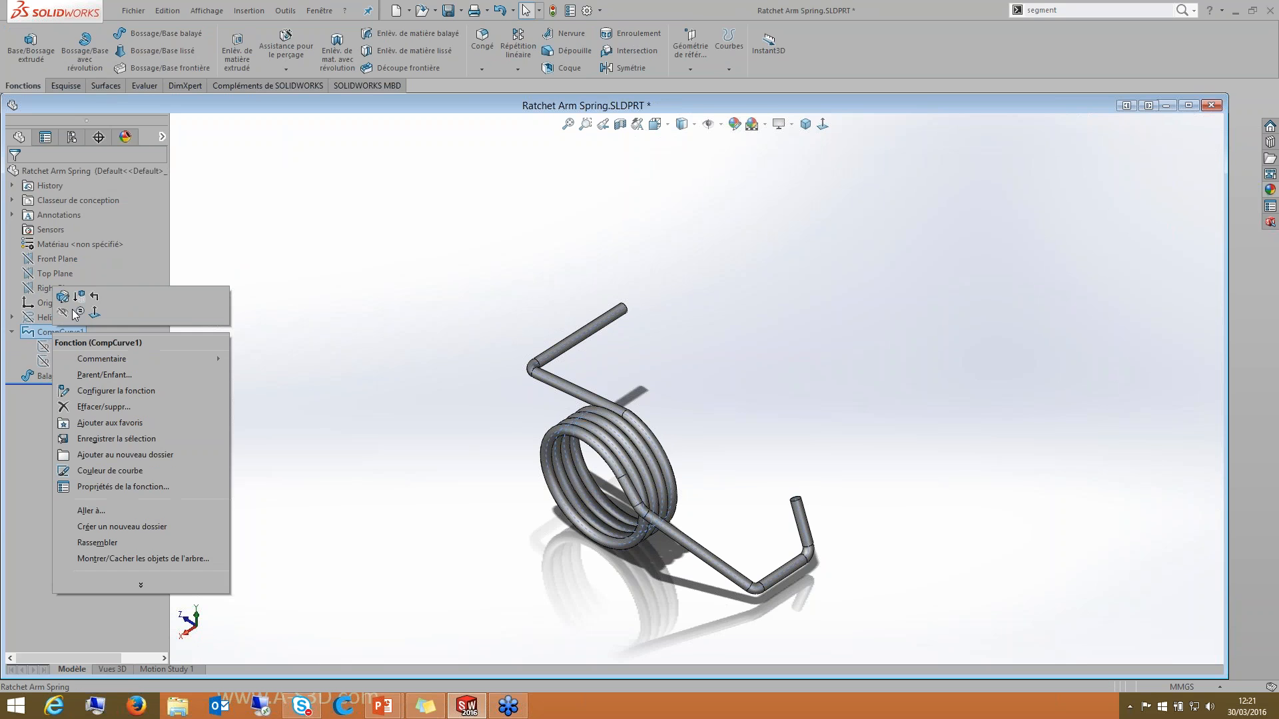
click(78, 312)
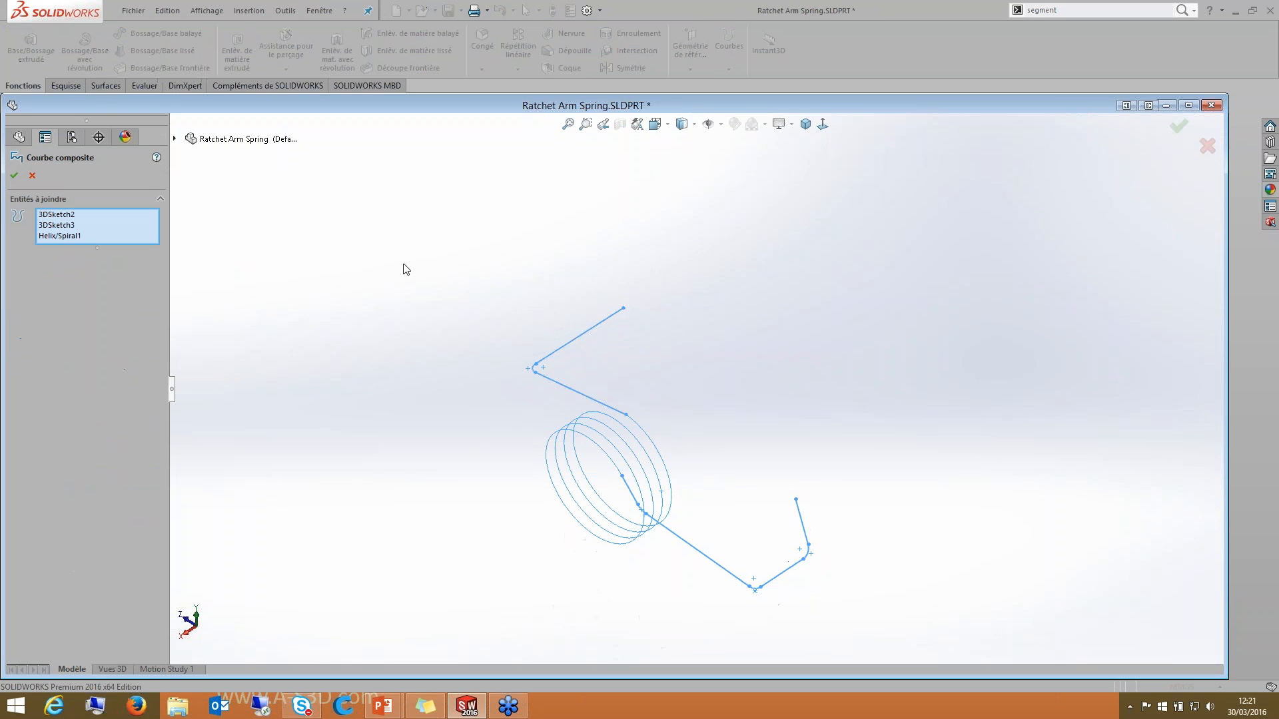
click(32, 176)
Step: Open the definition of Helix/Spiral1 to review the coil, and cancel without changes
click(39, 315)
right_click(41, 316)
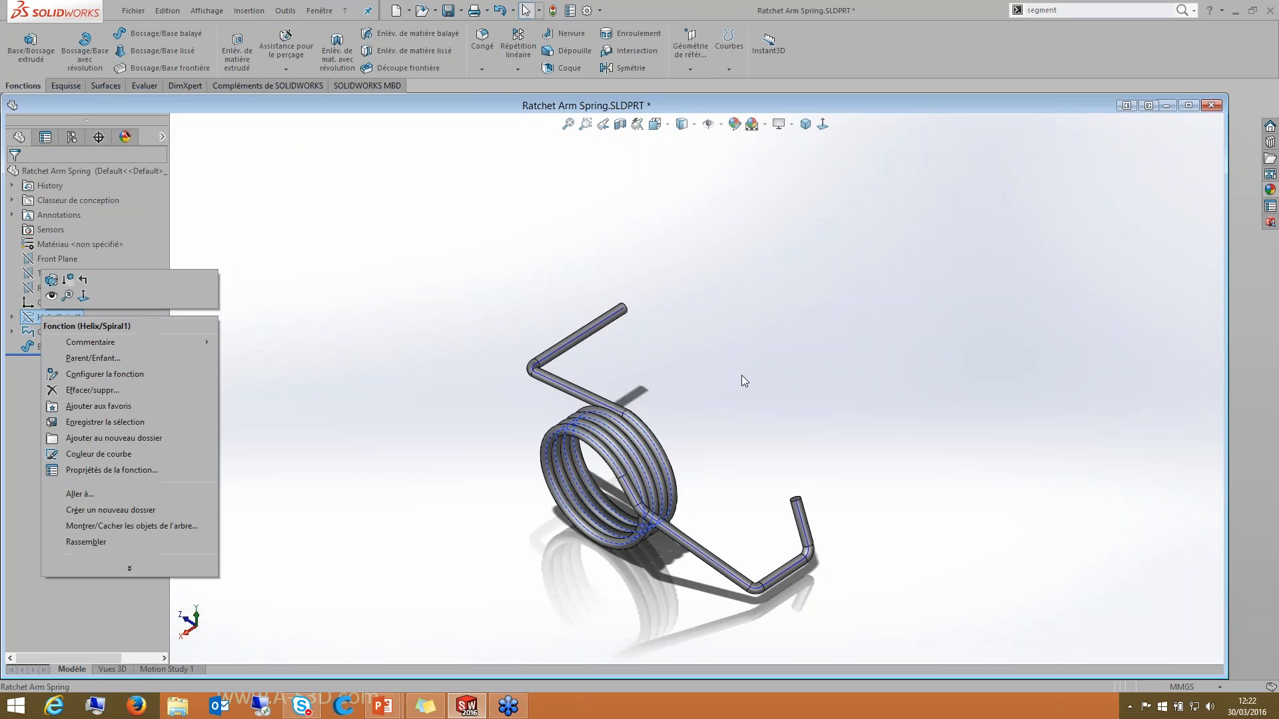
click(51, 281)
click(32, 178)
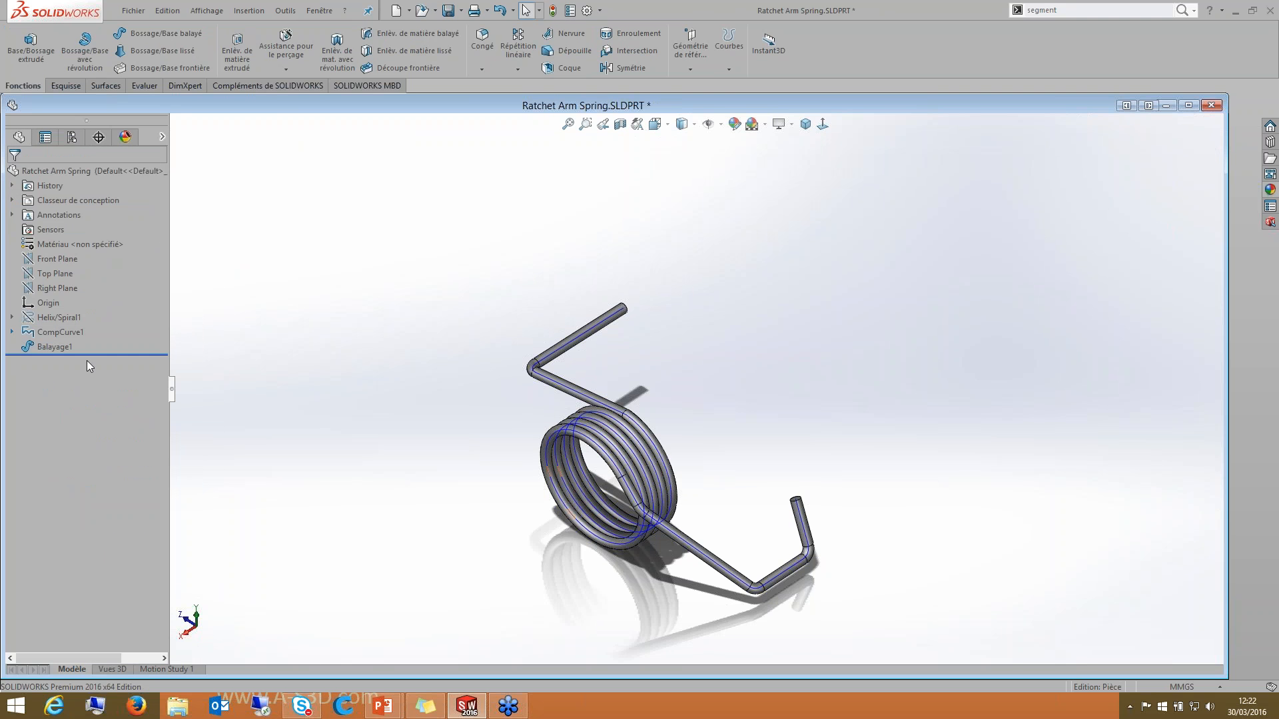
Step: Expand CompCurve1 and highlight its source sketches 3DSketch3 and 3DSketch2 on the spring
click(12, 331)
click(80, 361)
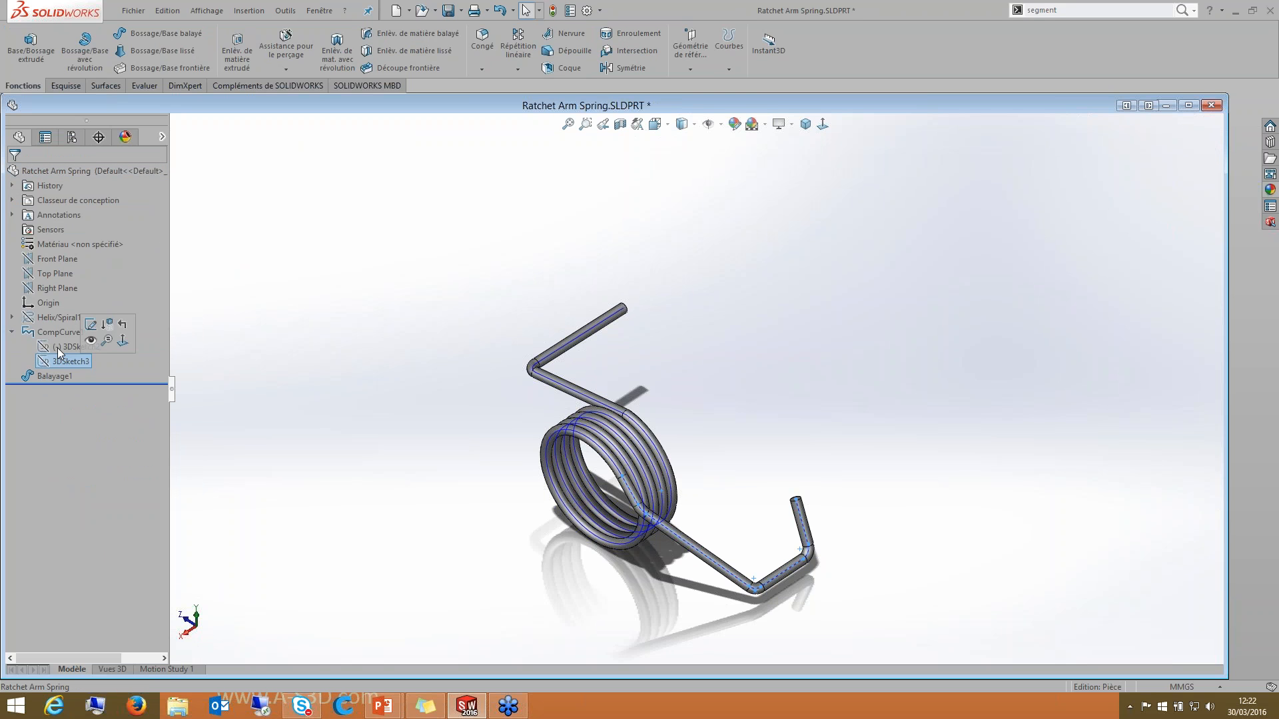
click(58, 349)
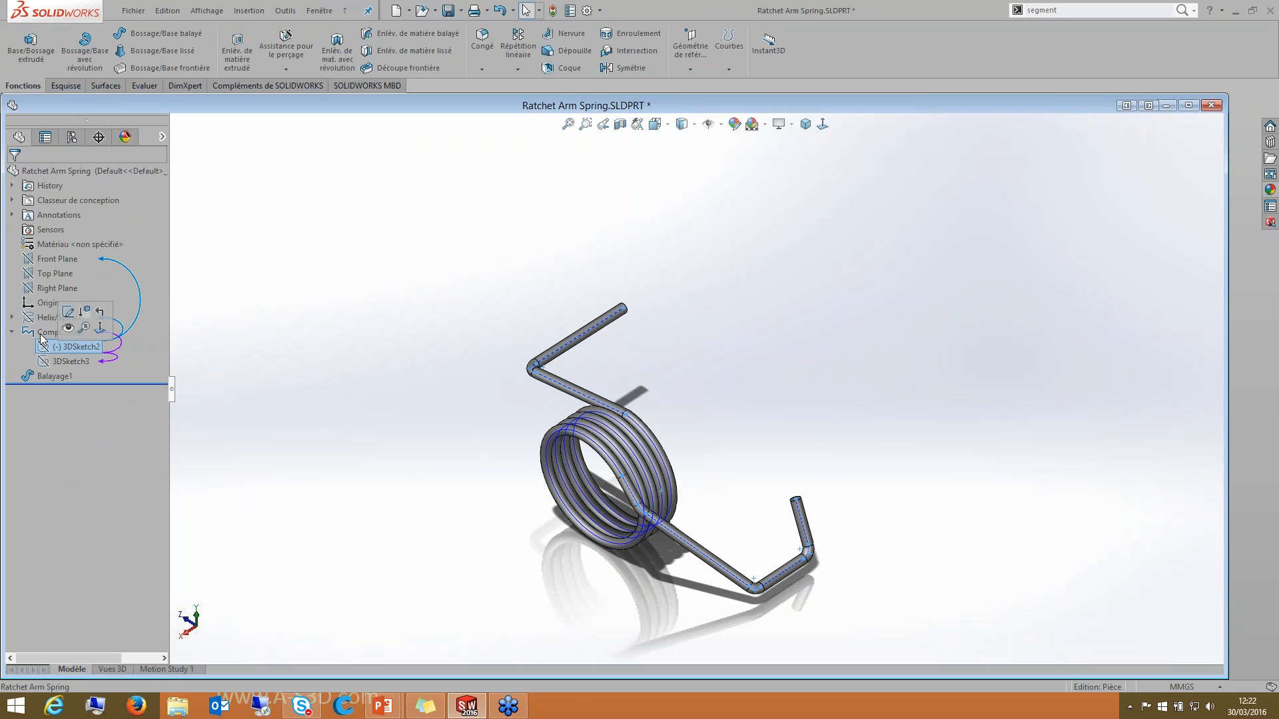
right_click(60, 333)
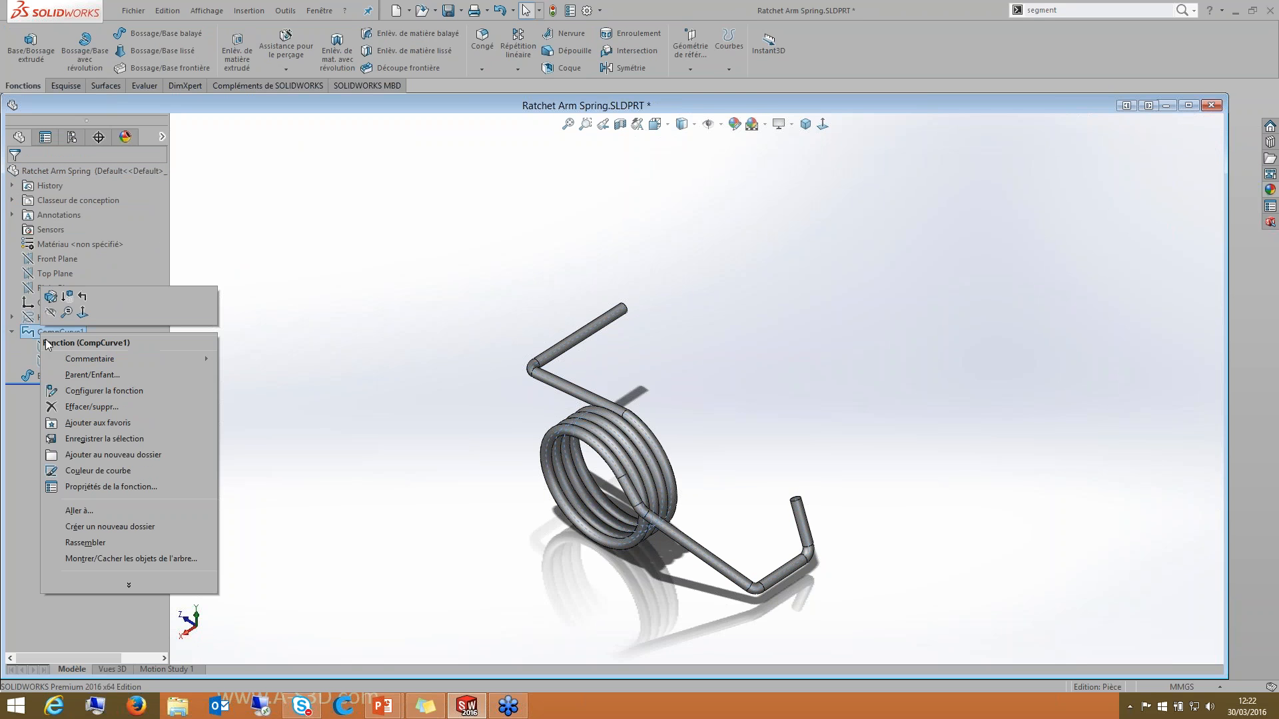
click(12, 332)
click(12, 331)
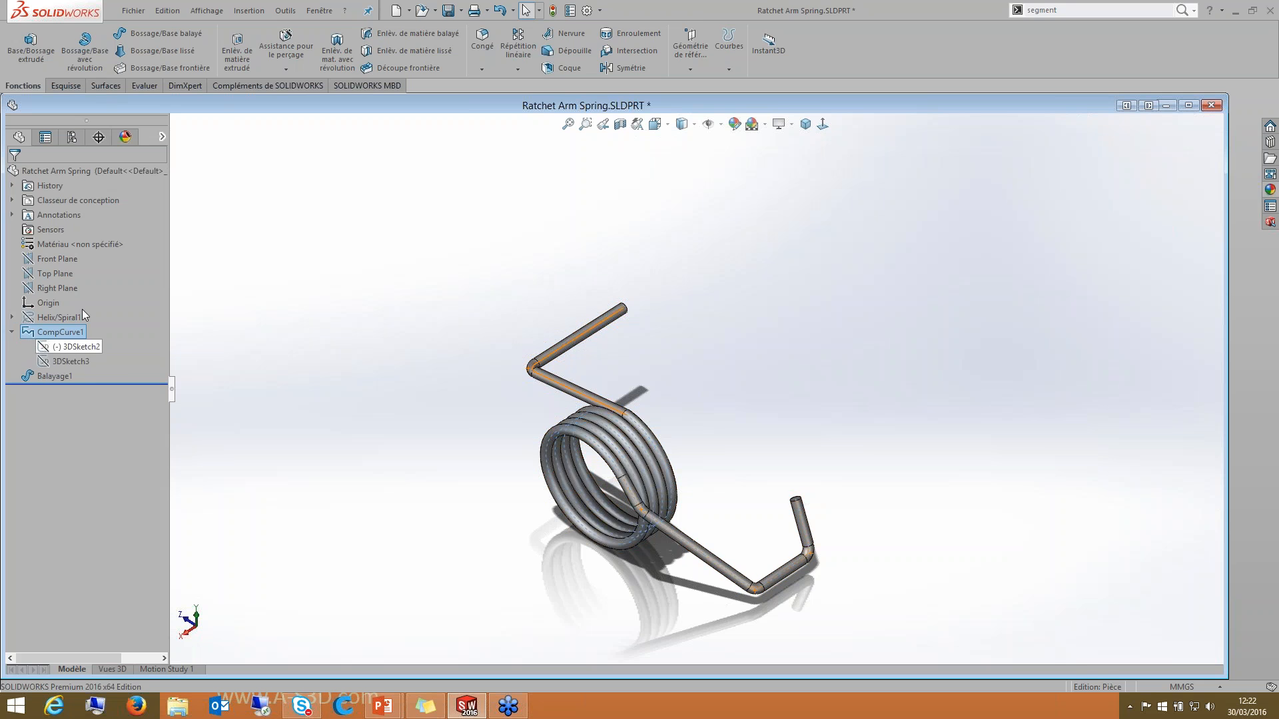
Step: Open 3DSketch2 for editing to show the arms' path again, and exit the sketch
right_click(63, 346)
click(82, 309)
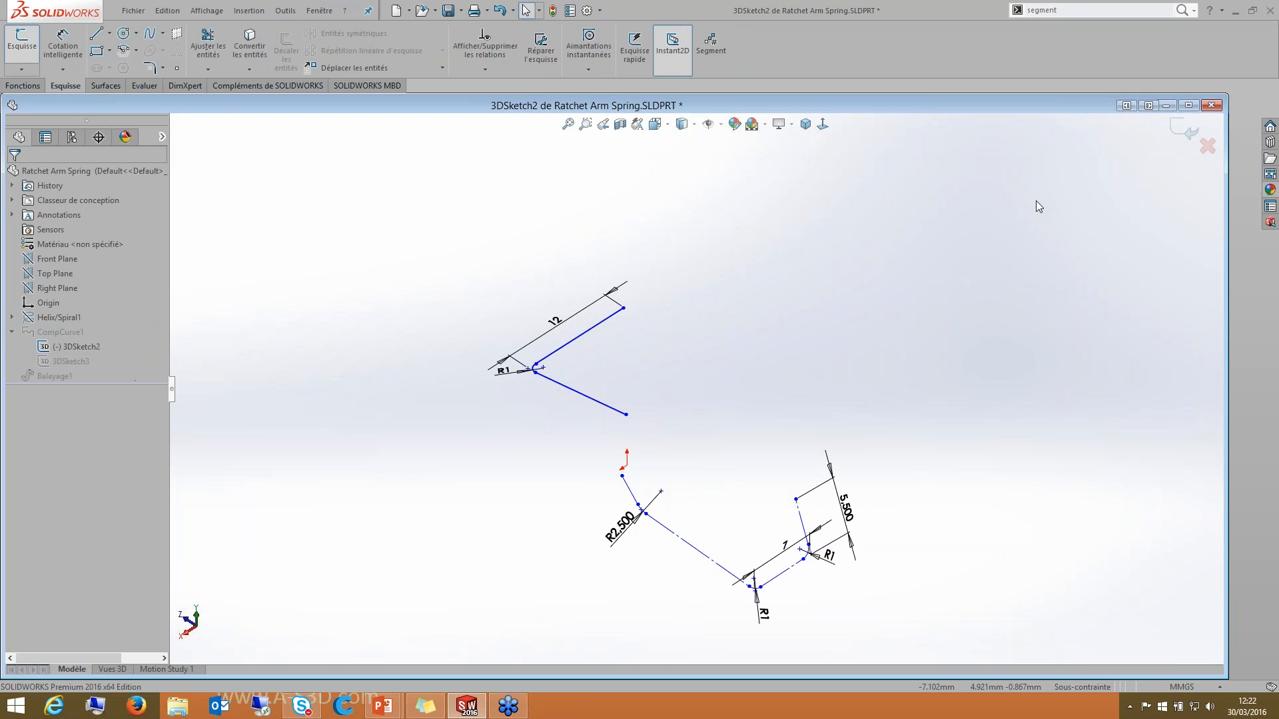
click(1185, 129)
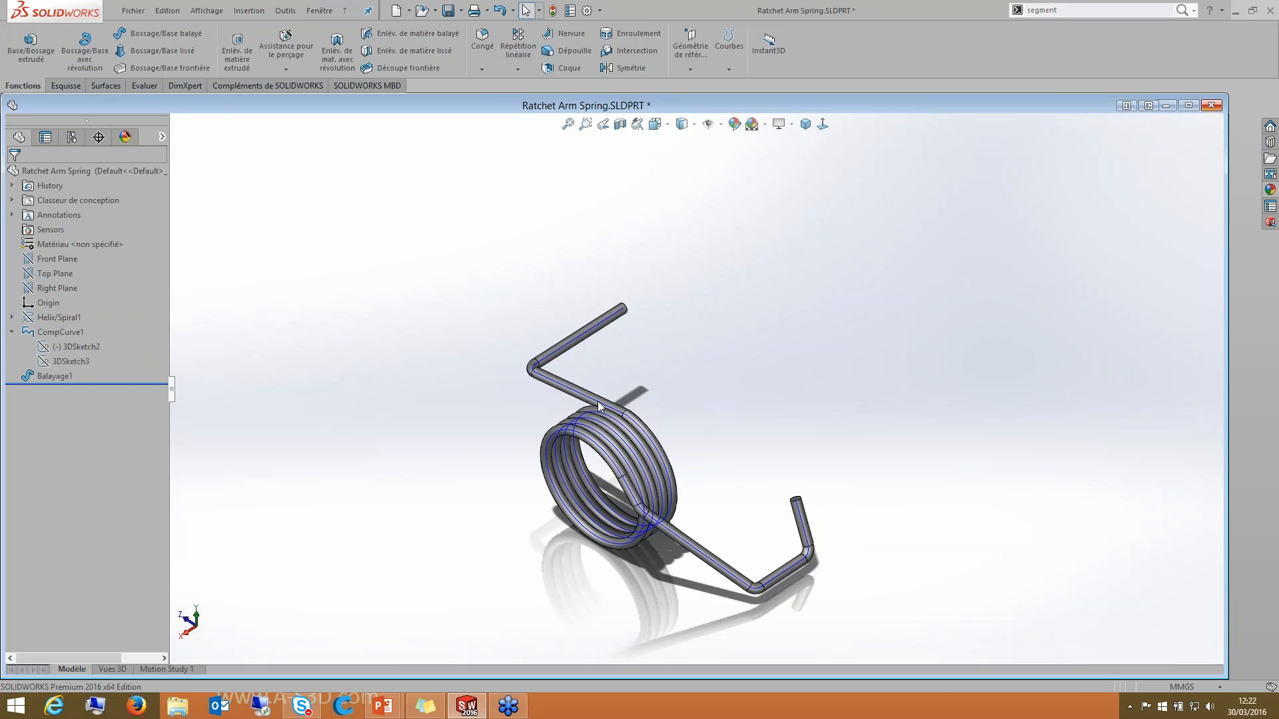
Step: Close the Ratchet Arm Spring part without saving and open the recent assembly Hand Rail.SLDASM
key(ctrl+w)
key(n)
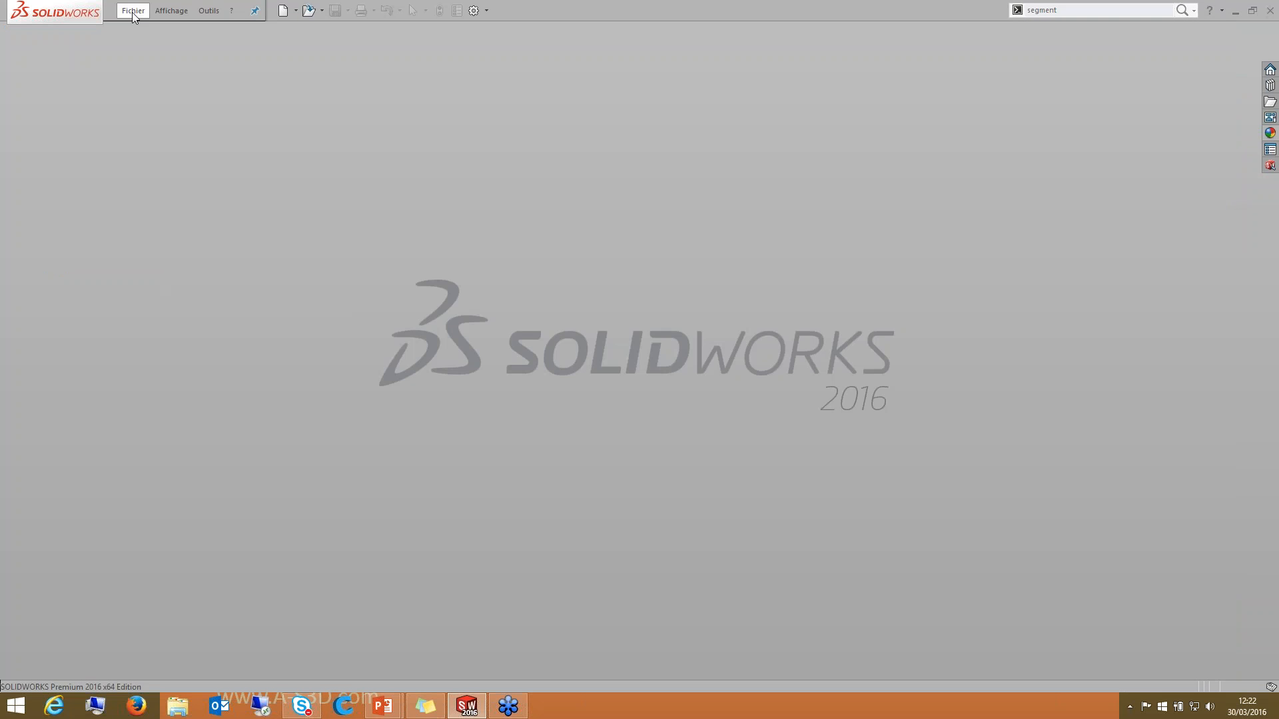
click(132, 12)
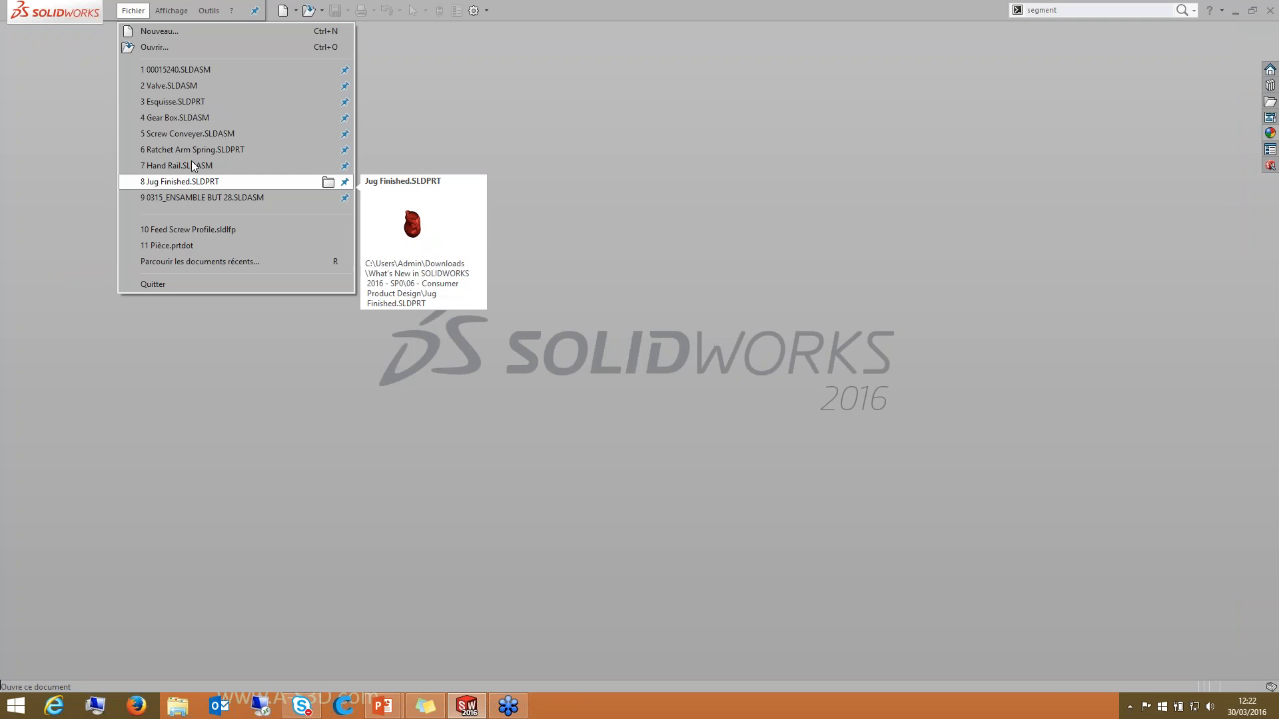
click(194, 167)
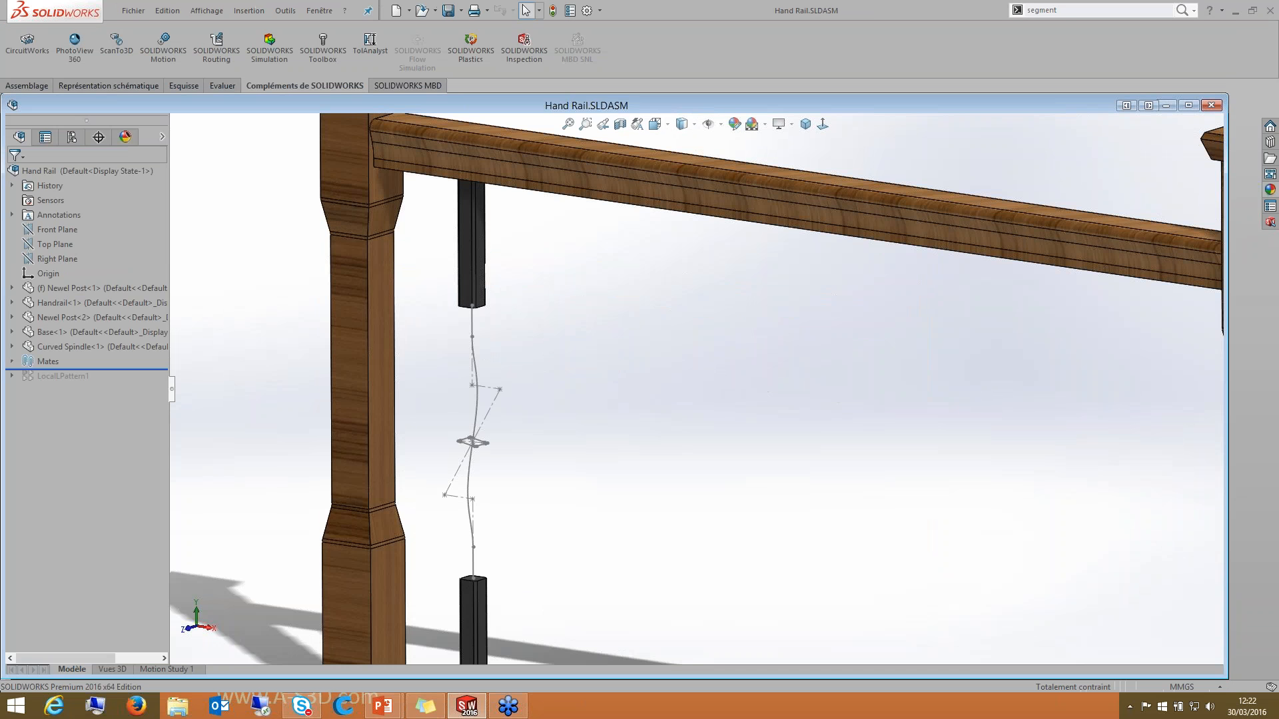
Step: Maximize the Hand Rail assembly window and open the Curved Spindle component as its own part
scroll(472, 512, down, 1)
middle_drag(469, 513, 467, 533)
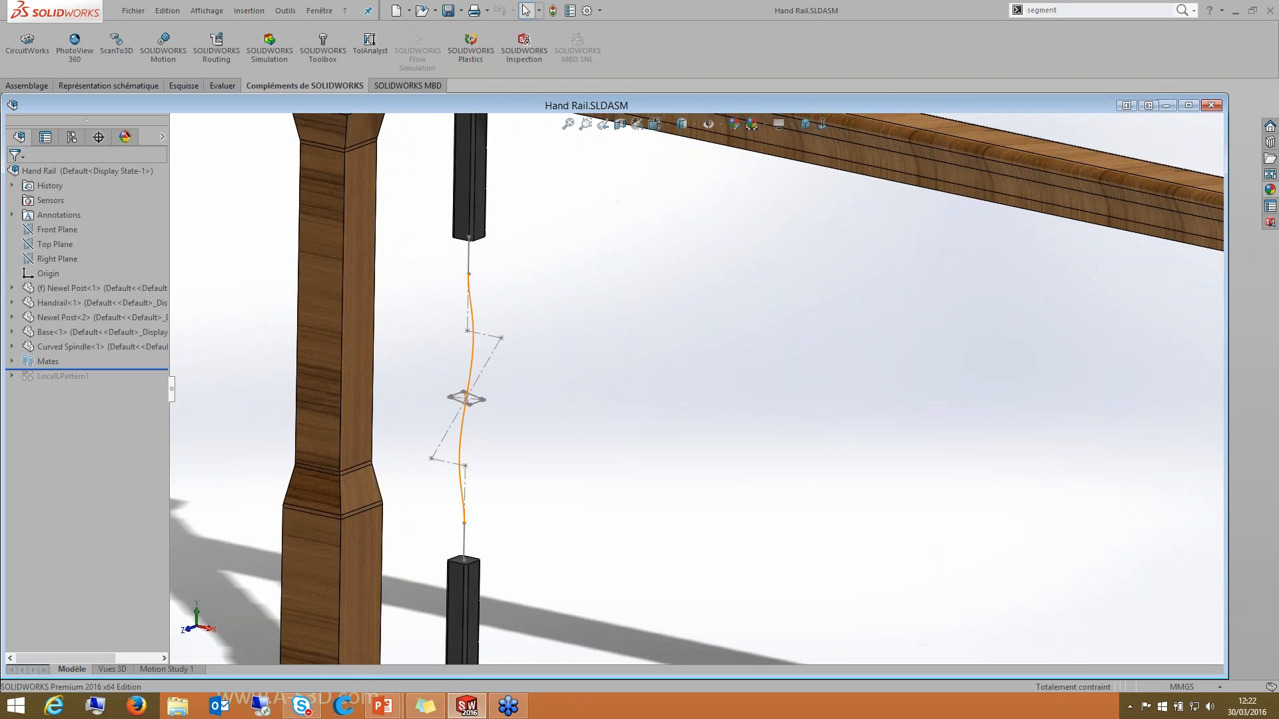
double_click(201, 103)
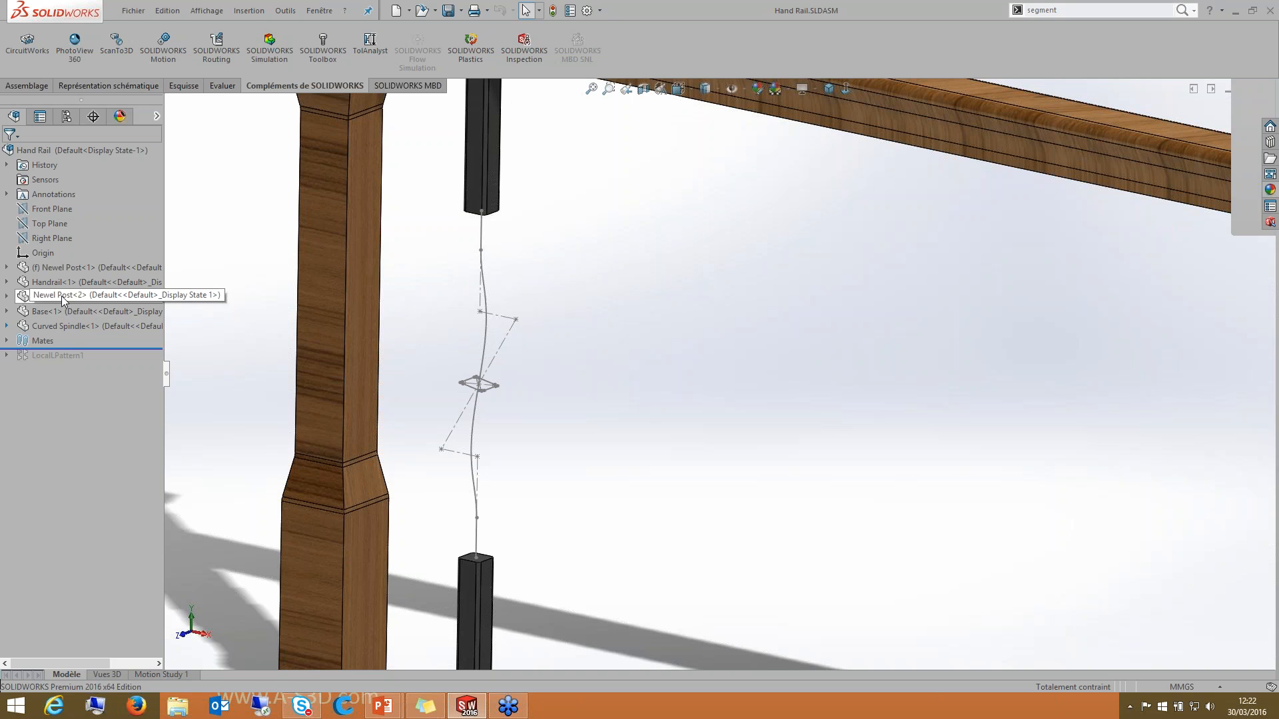
click(475, 389)
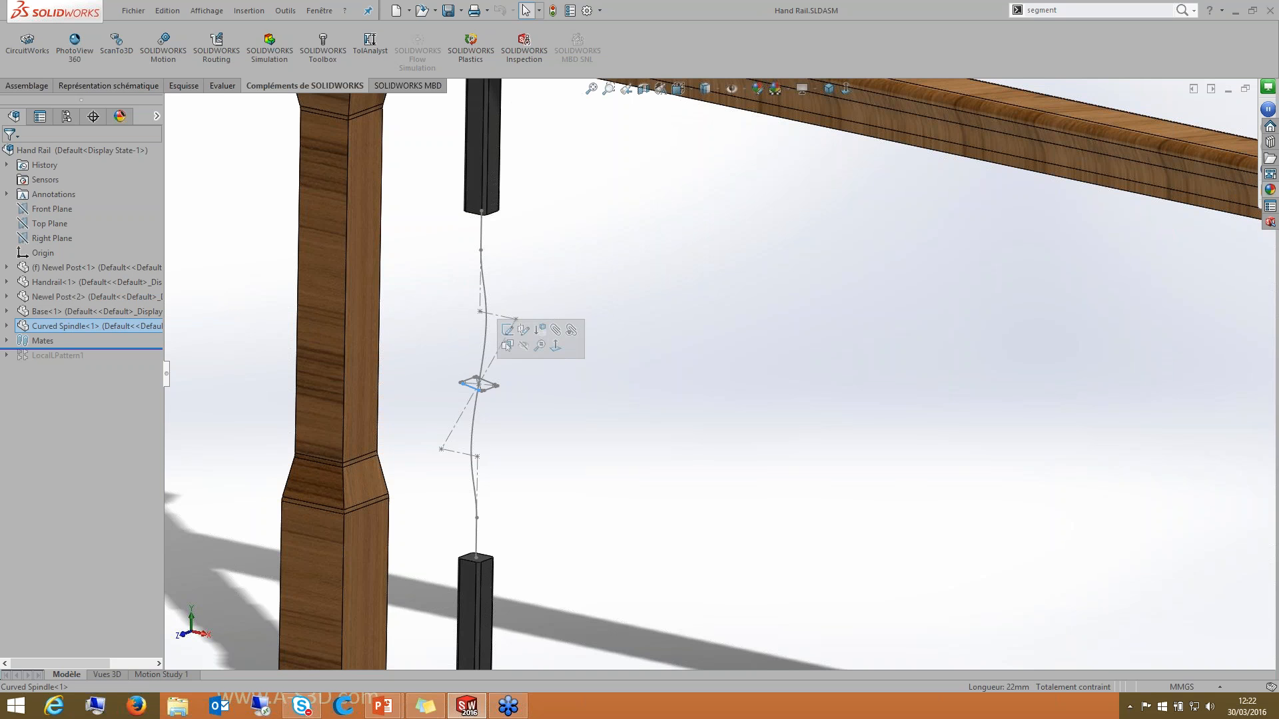
click(55, 329)
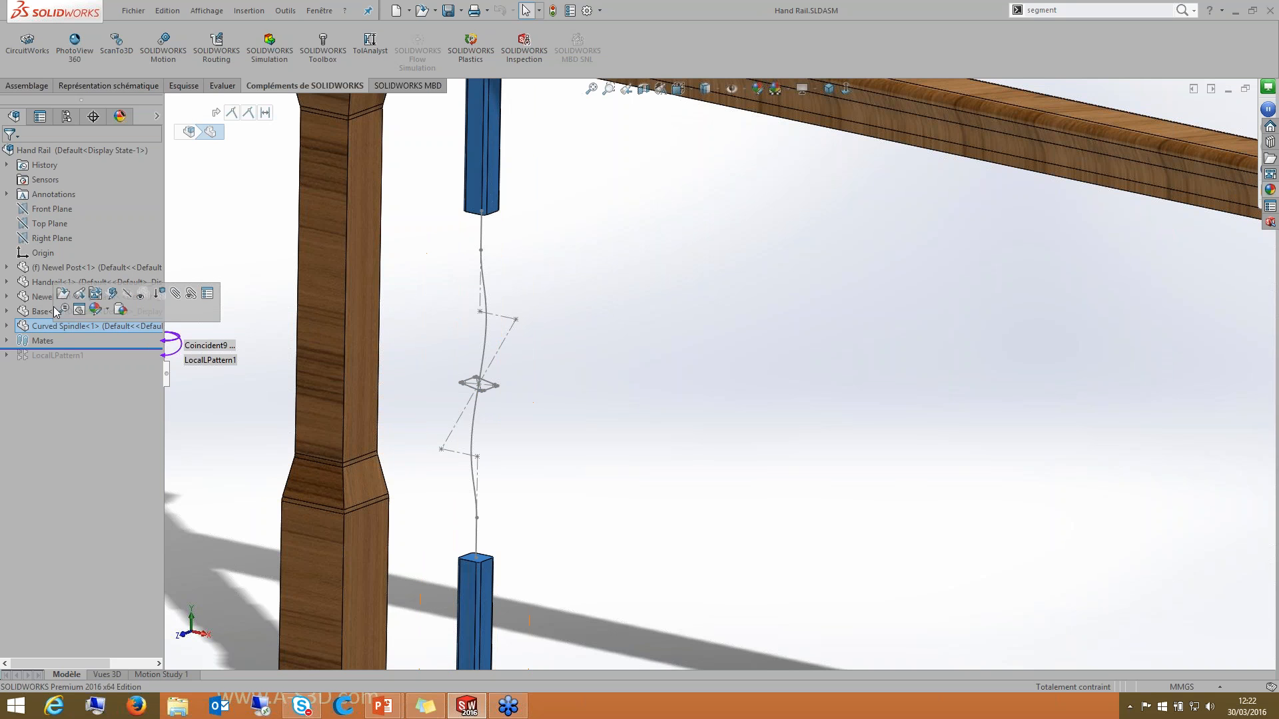
scroll(700, 447, down, 4)
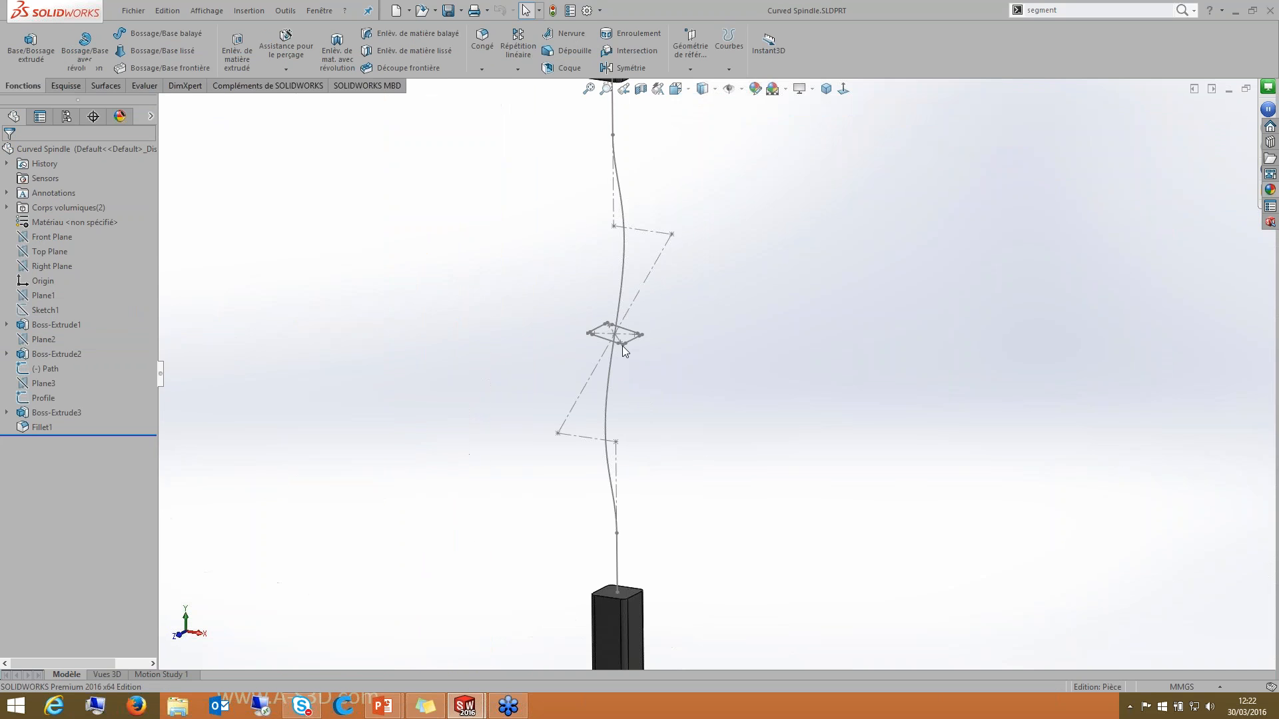
Step: Start a swept boss on the Curved Spindle, using the square Profile sketch as profile and the curved Path sketch as trajectory
scroll(622, 346, up, 3)
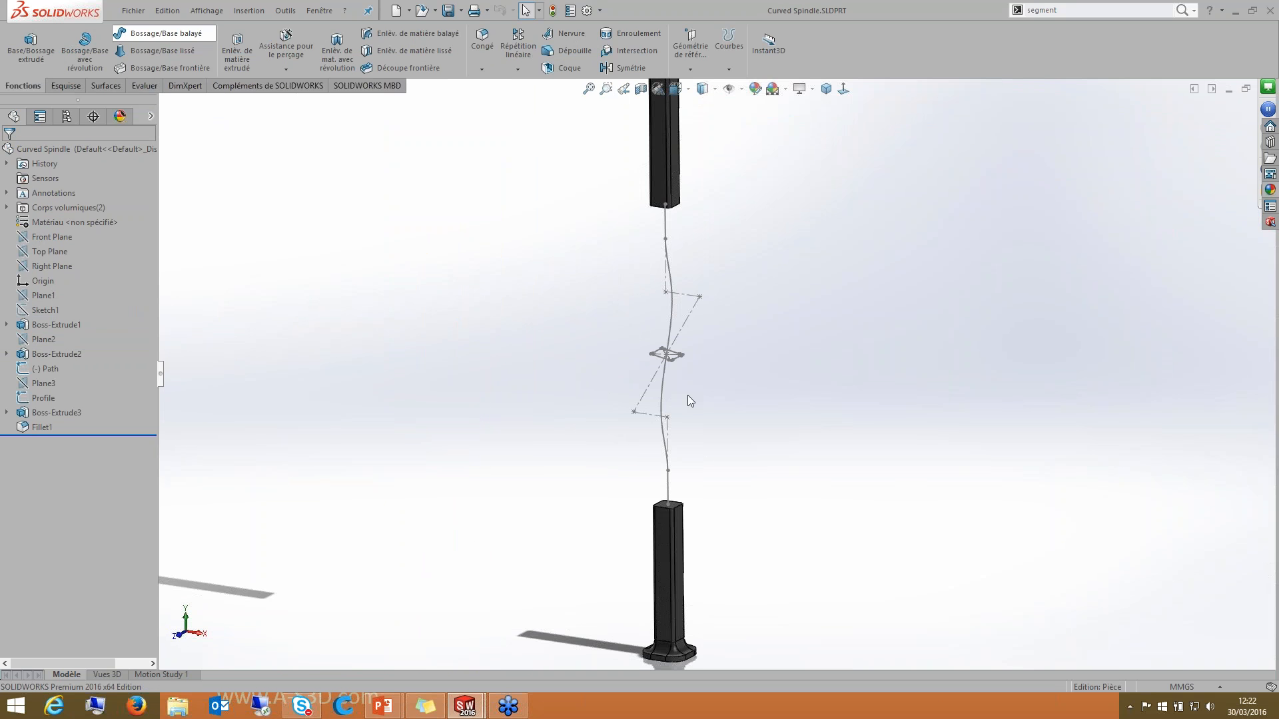
click(155, 33)
scroll(654, 357, down, 4)
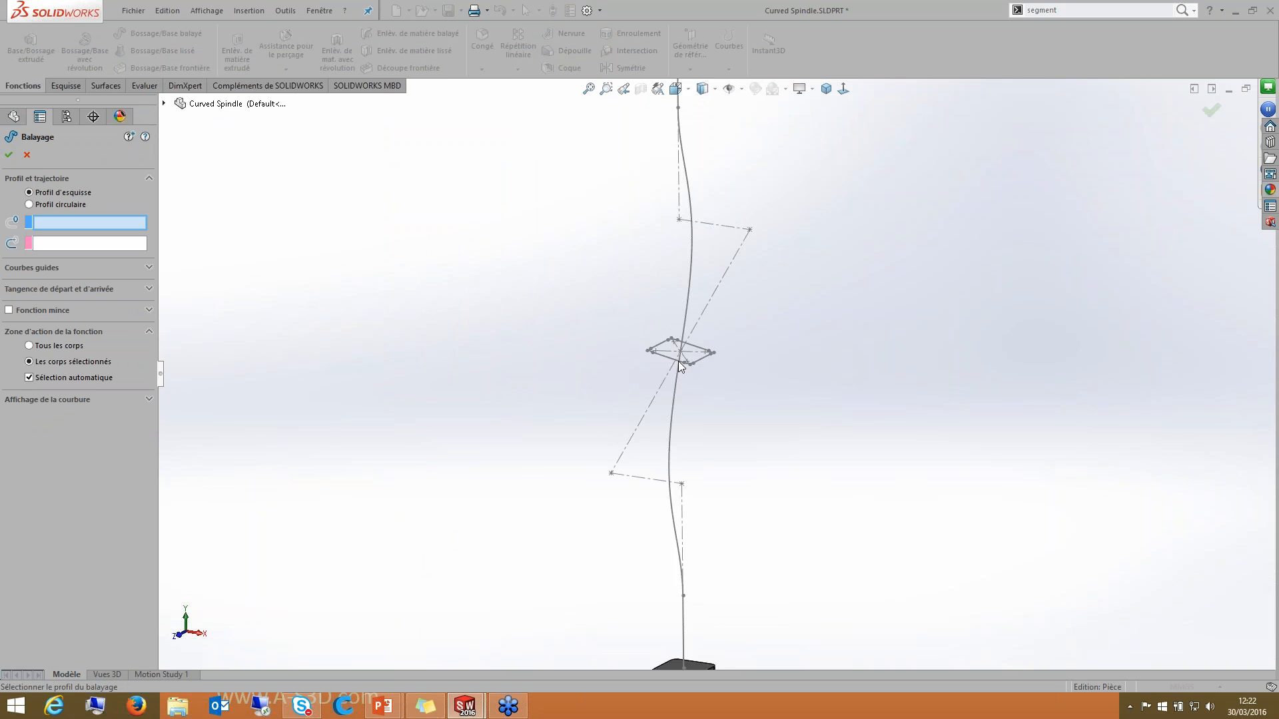
scroll(678, 361, up, 4)
scroll(706, 381, down, 3)
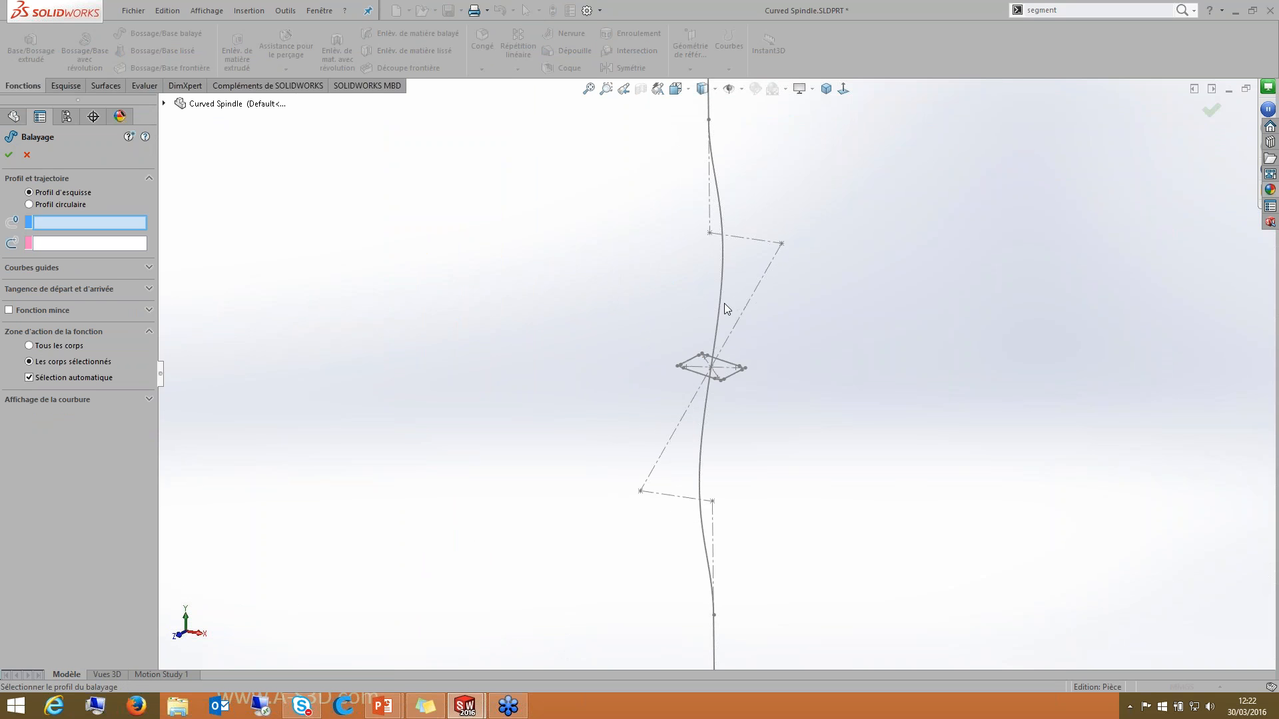
scroll(733, 358, up, 3)
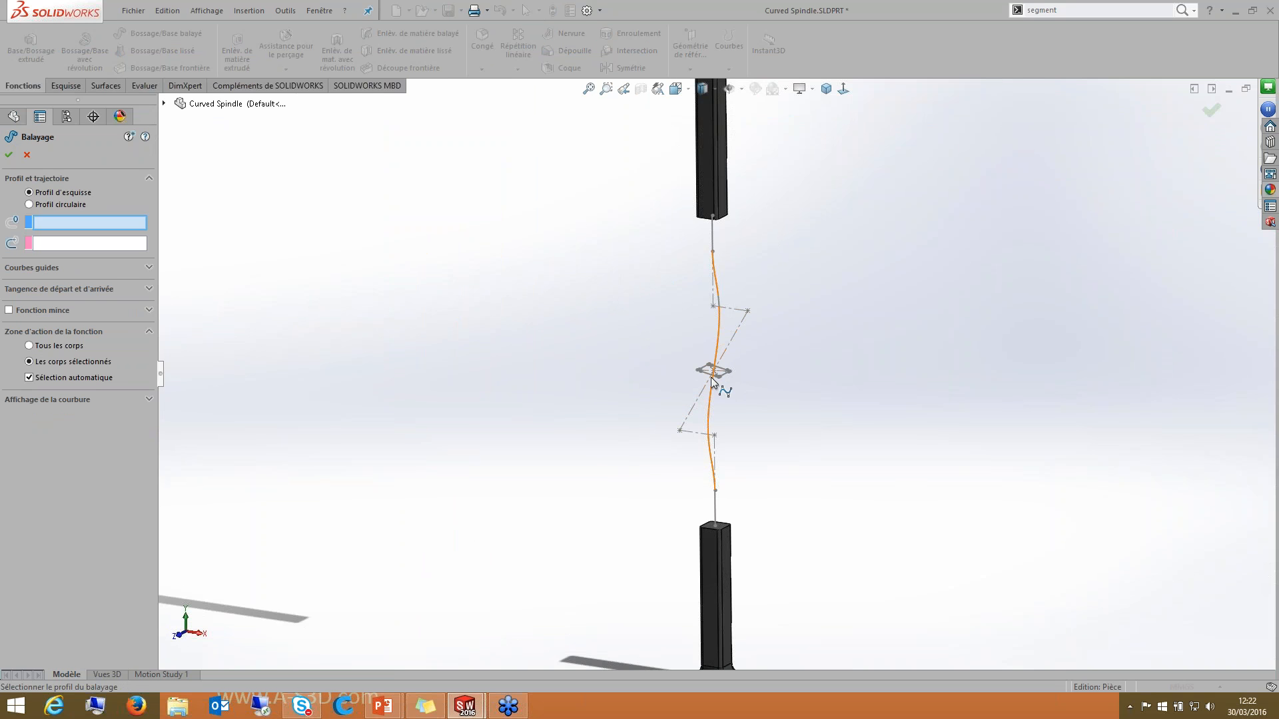
scroll(712, 379, down, 3)
scroll(714, 369, up, 2)
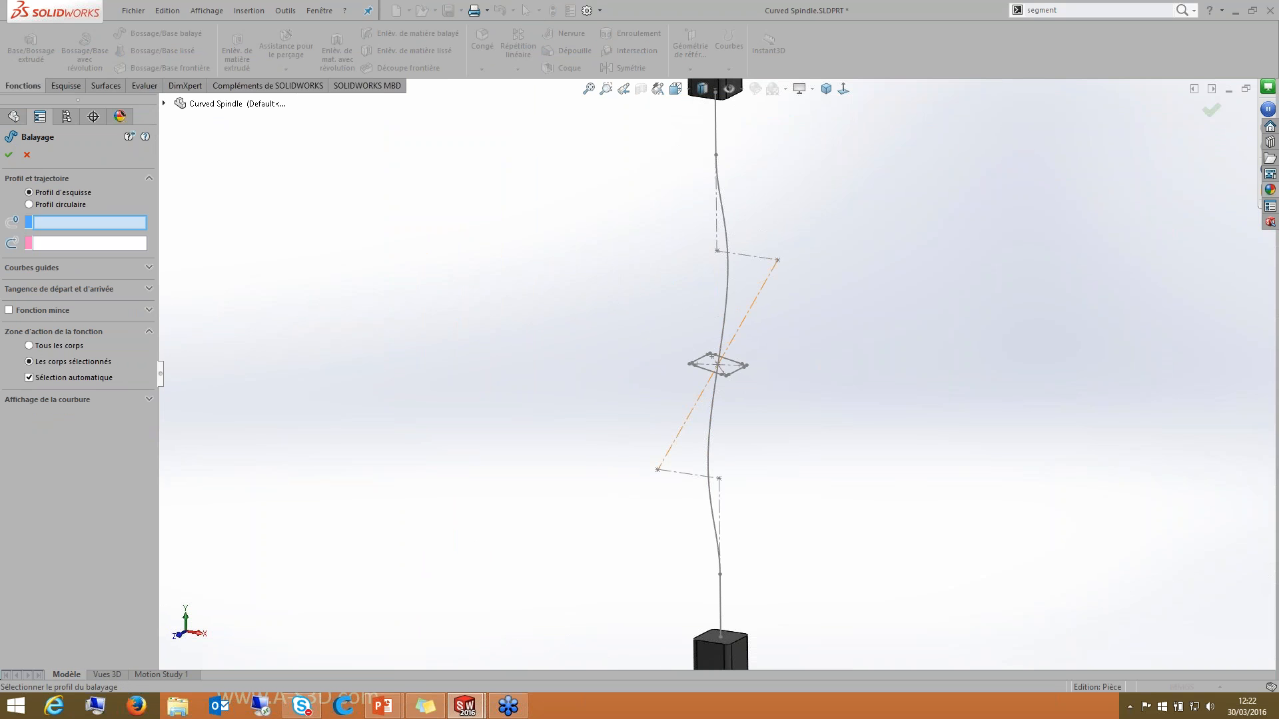
click(713, 368)
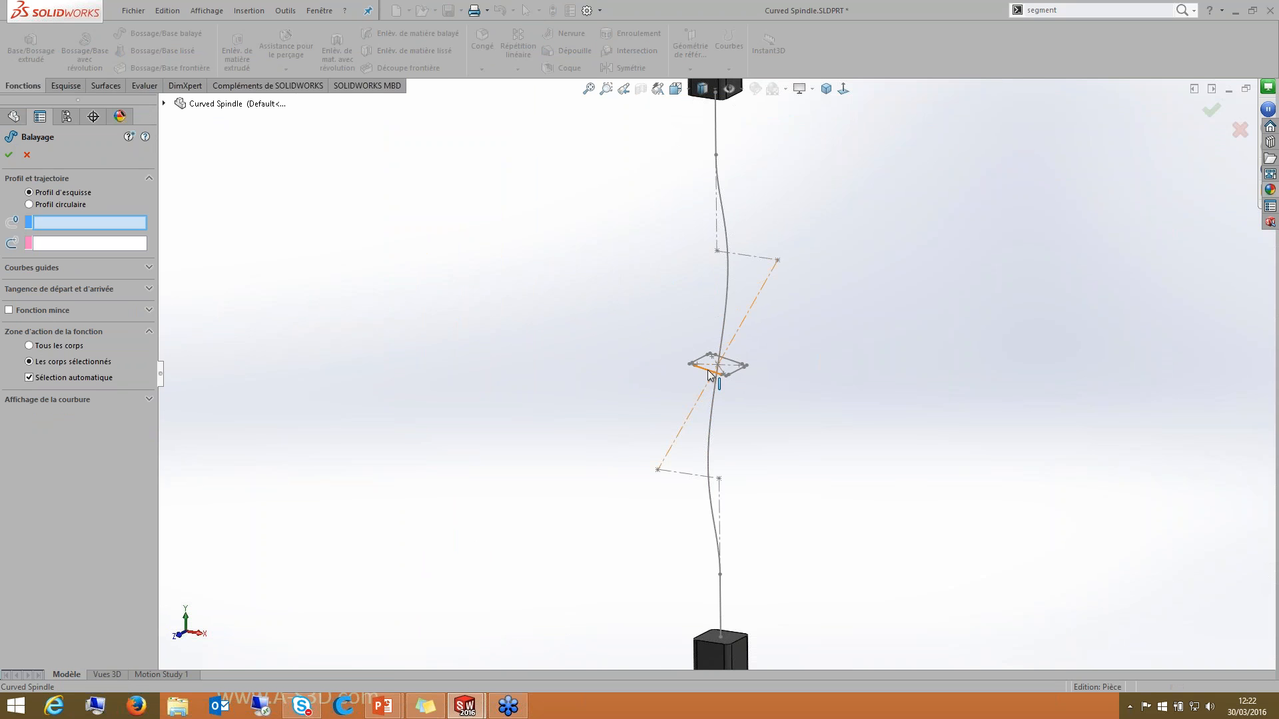
click(726, 297)
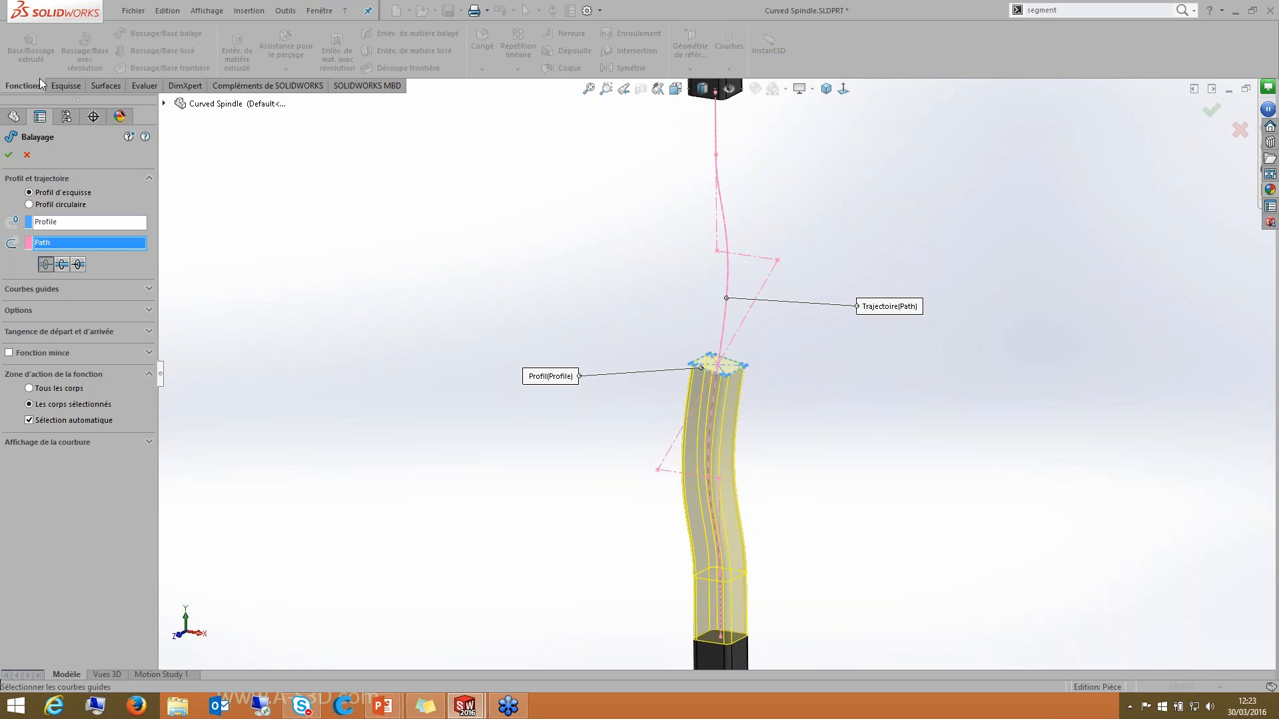
Step: Preview the sweep in both directions and in the second direction only, and set it to Bidirectionnel
click(66, 268)
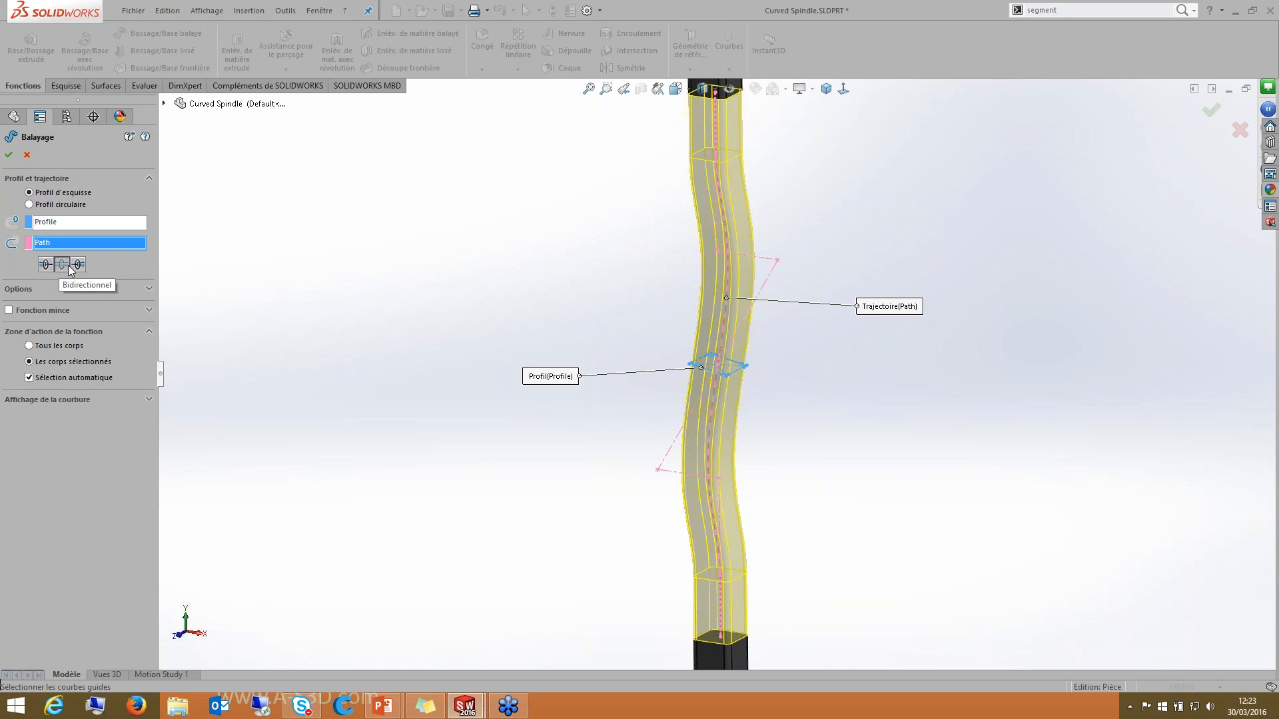
click(75, 265)
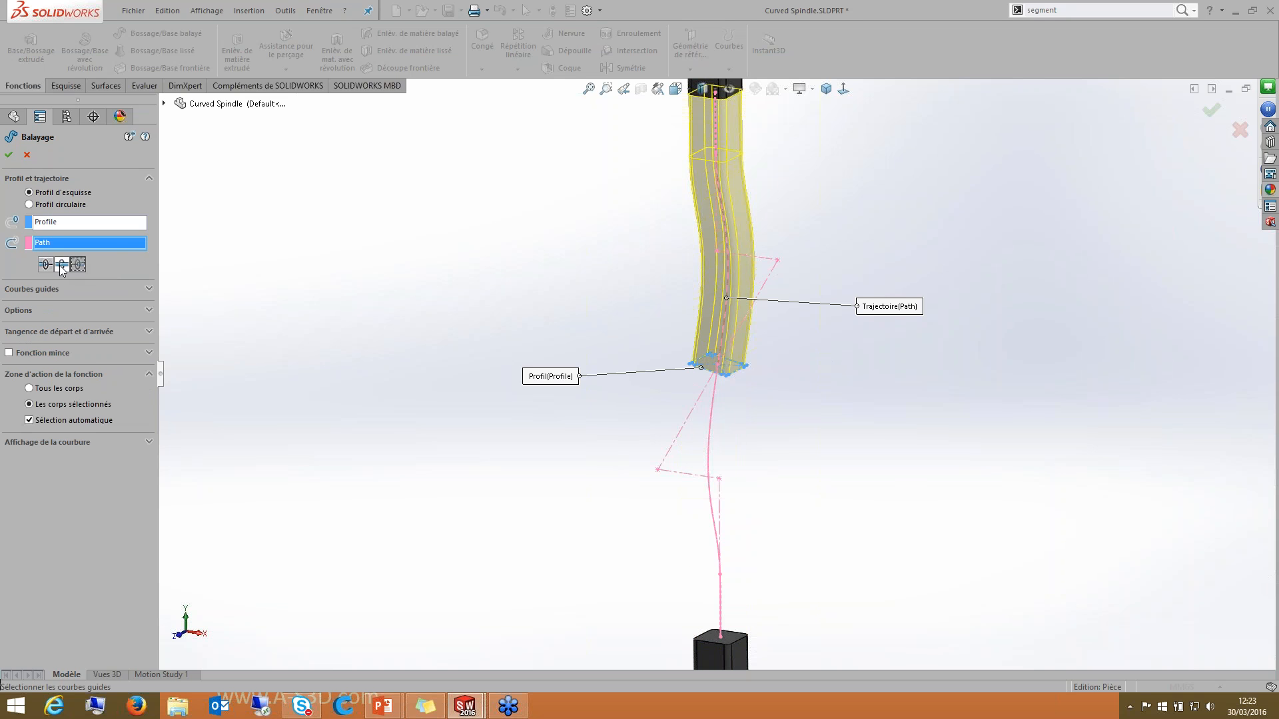
click(60, 265)
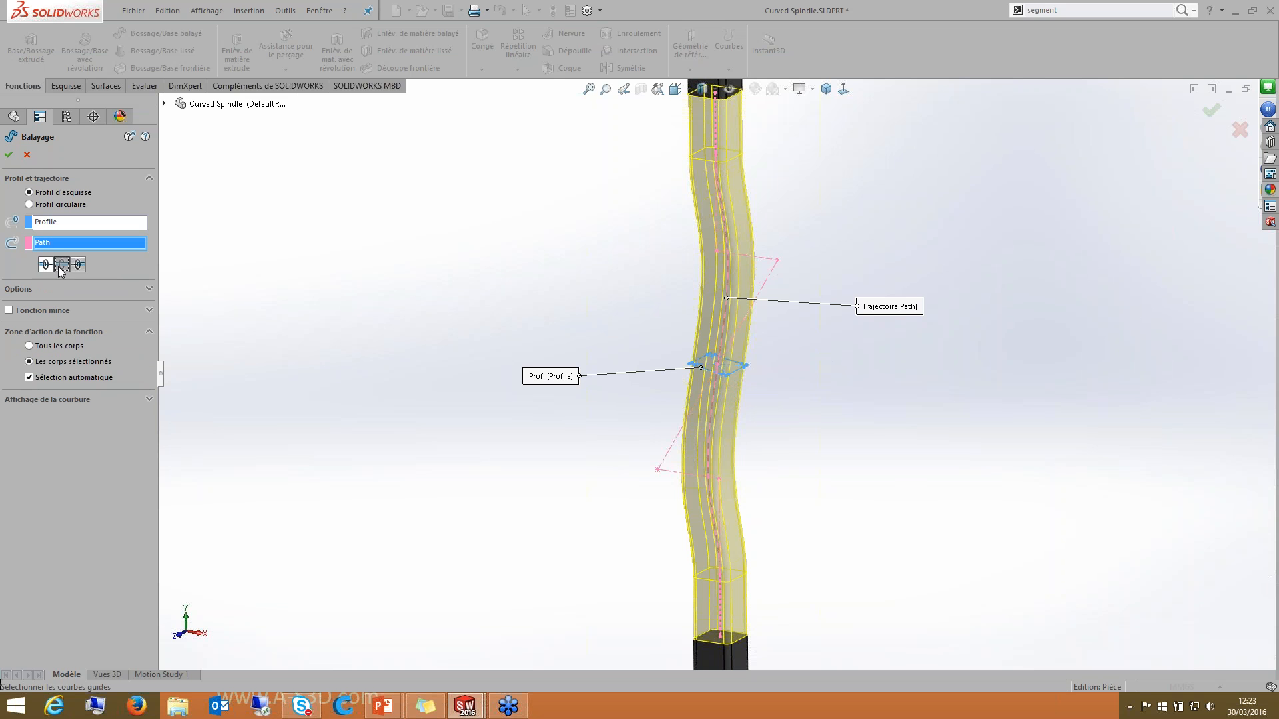
Step: Set the sweep's profile twist to Spécifier une torsion, controlled in Révolutions, with 2 revolutions in Direction 1
click(149, 289)
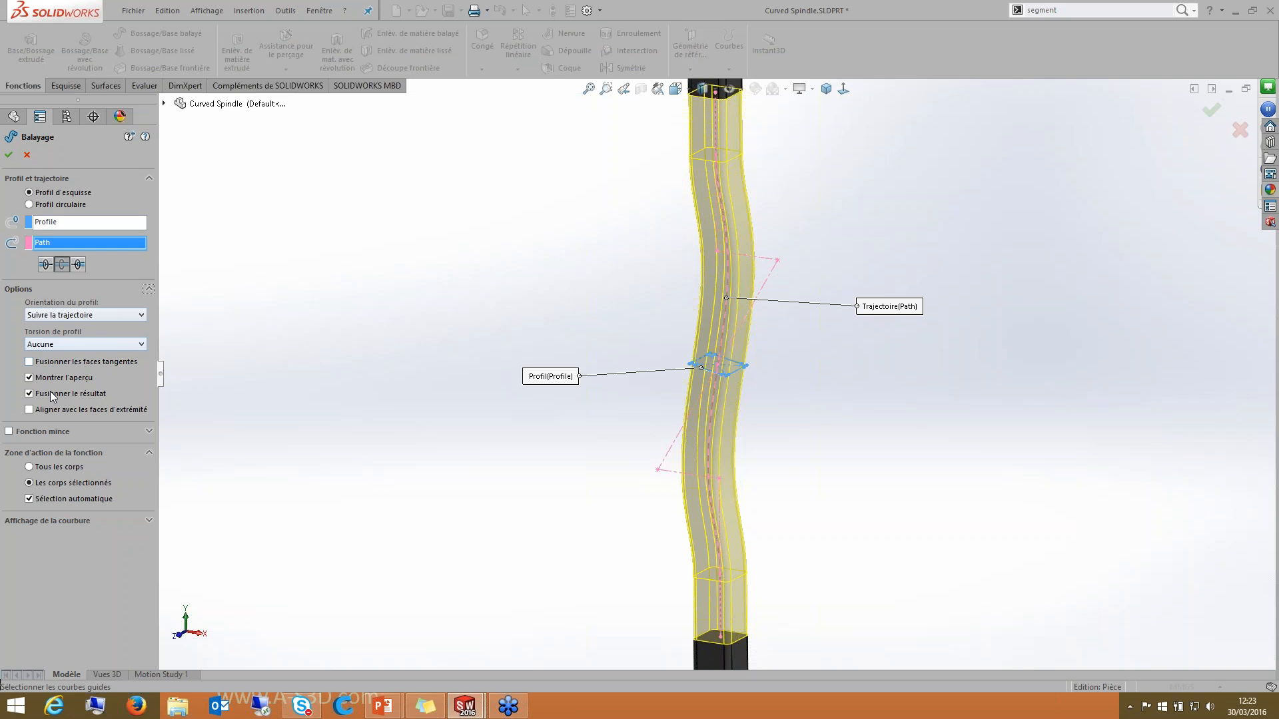
click(80, 344)
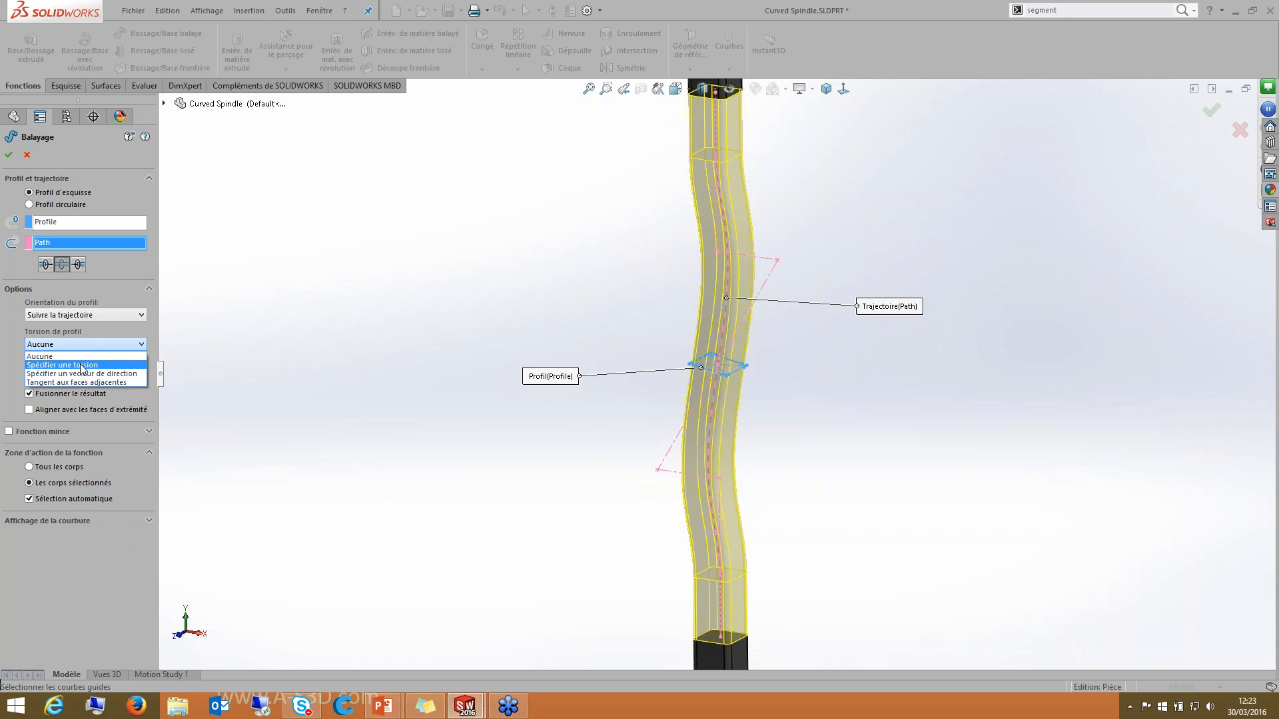
click(81, 366)
click(79, 373)
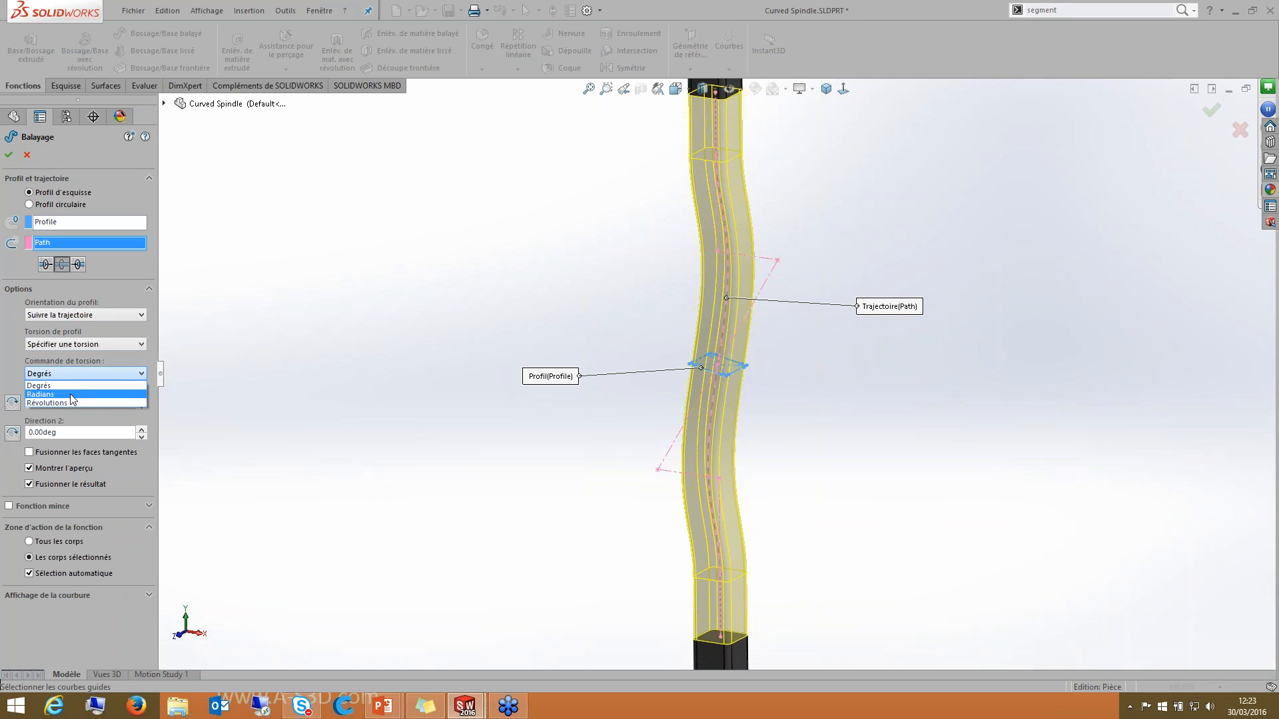
click(73, 401)
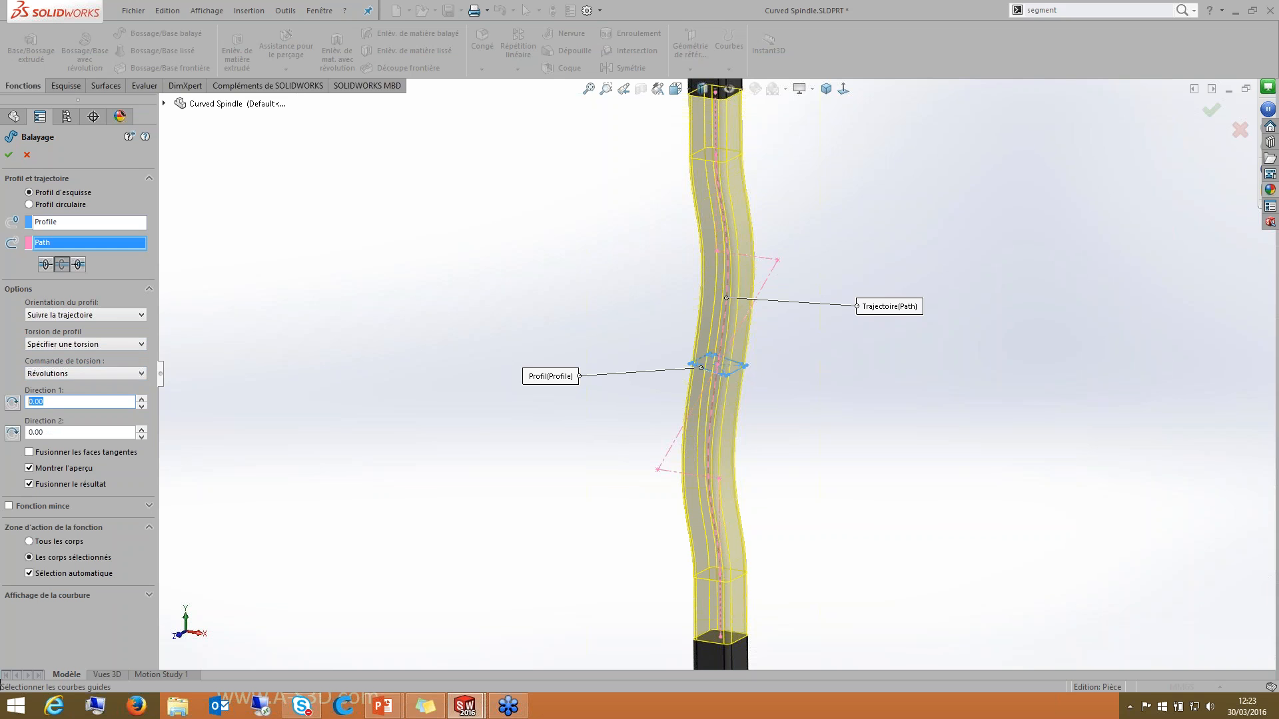
text(2)
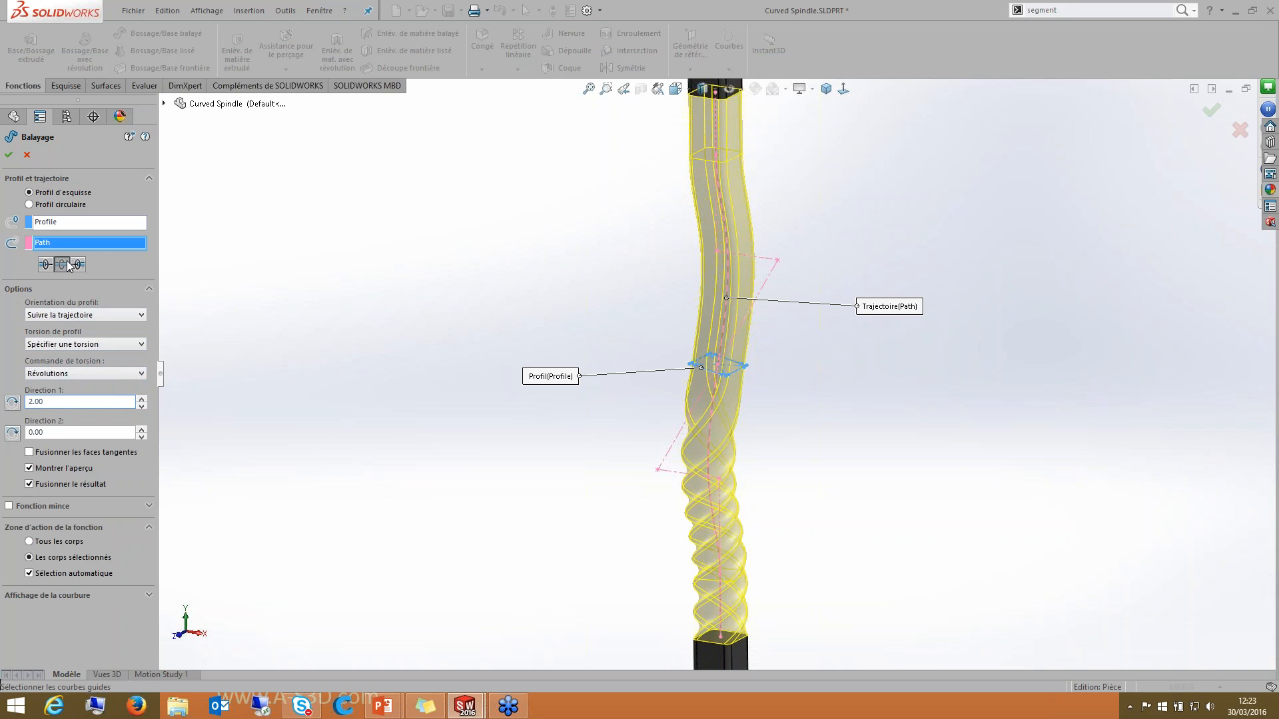
Step: Set the Direction 2 twist to 1 revolution, reverse its twist direction, and complete the spindle's sweep
click(51, 433)
text(1)
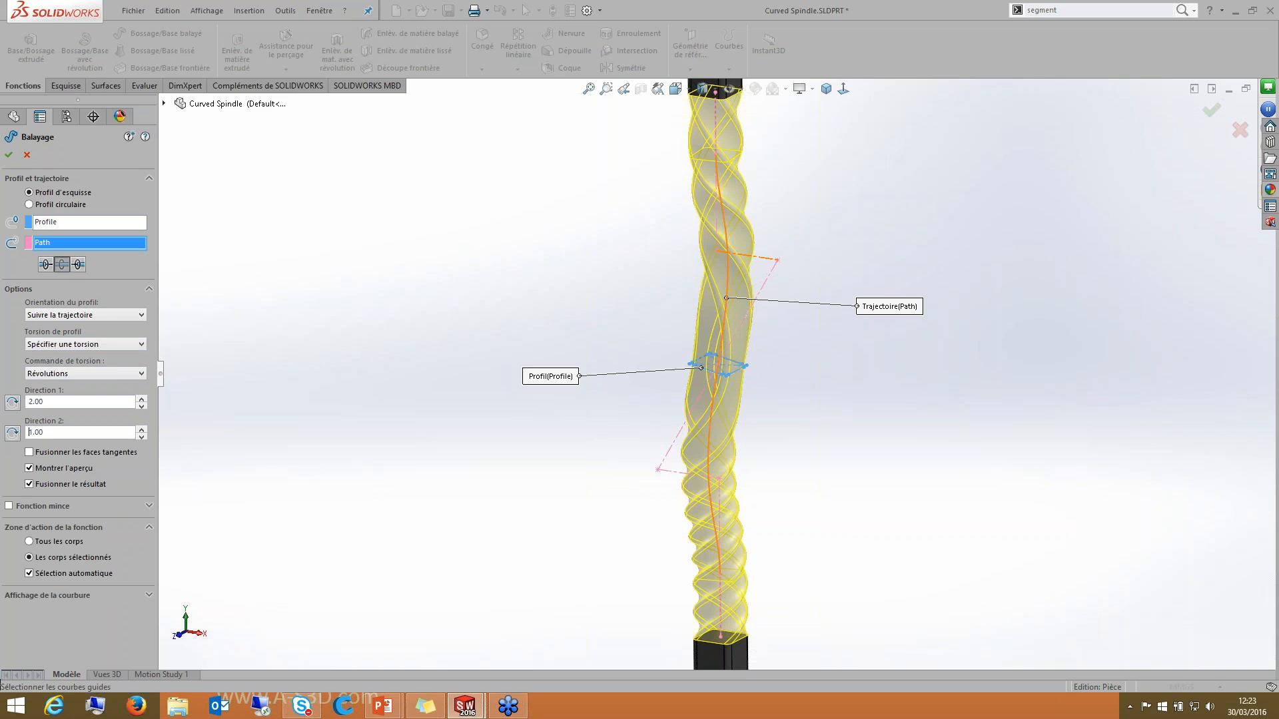
click(12, 435)
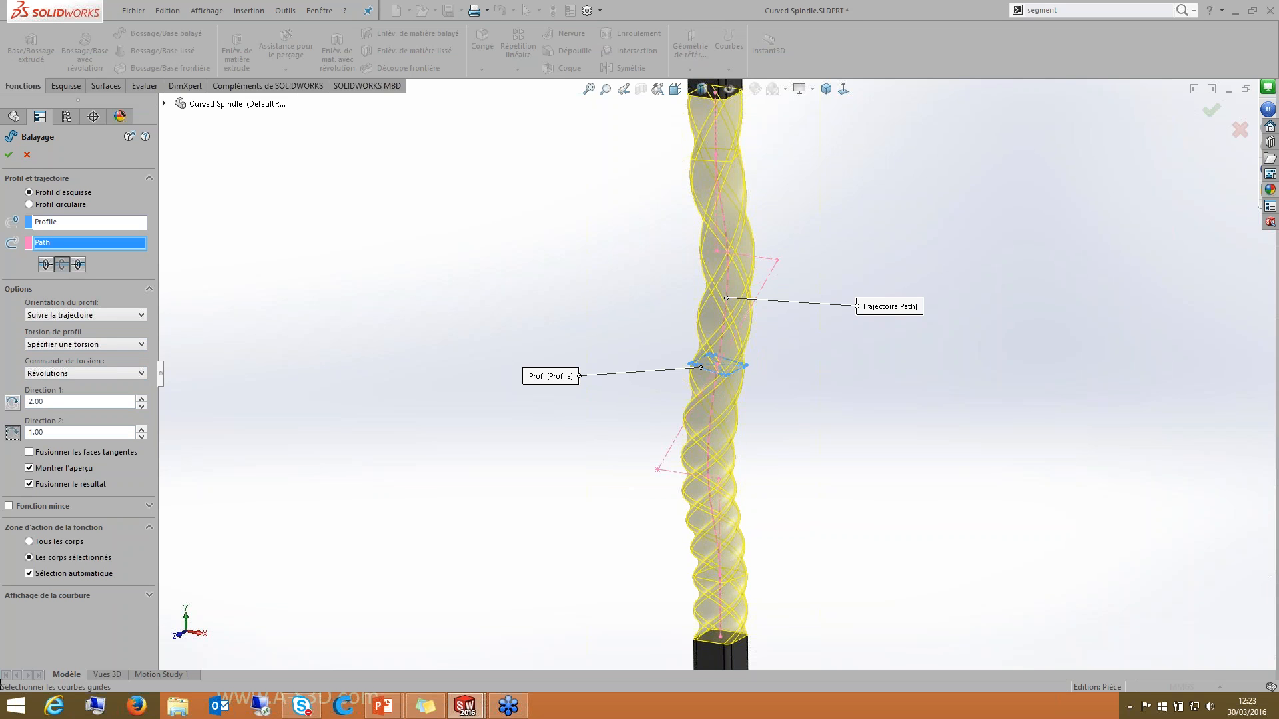
key(f)
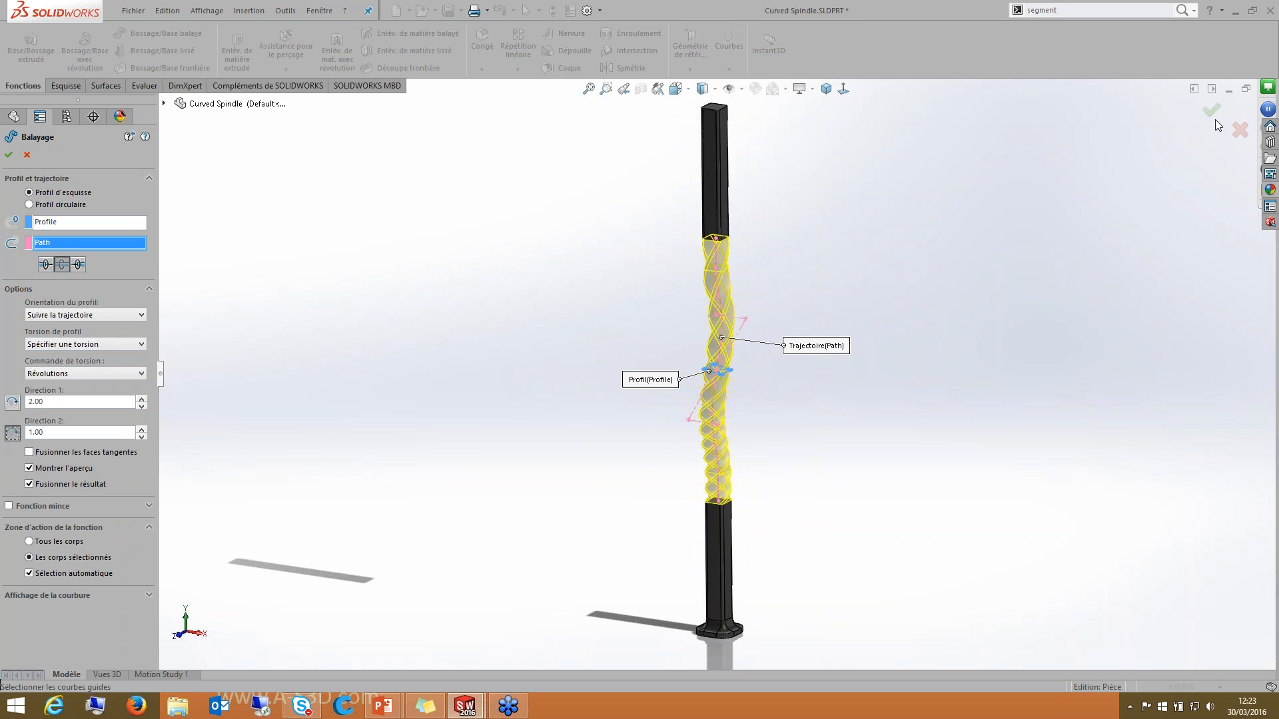
key(Return)
scroll(703, 442, down, 3)
scroll(761, 365, up, 1)
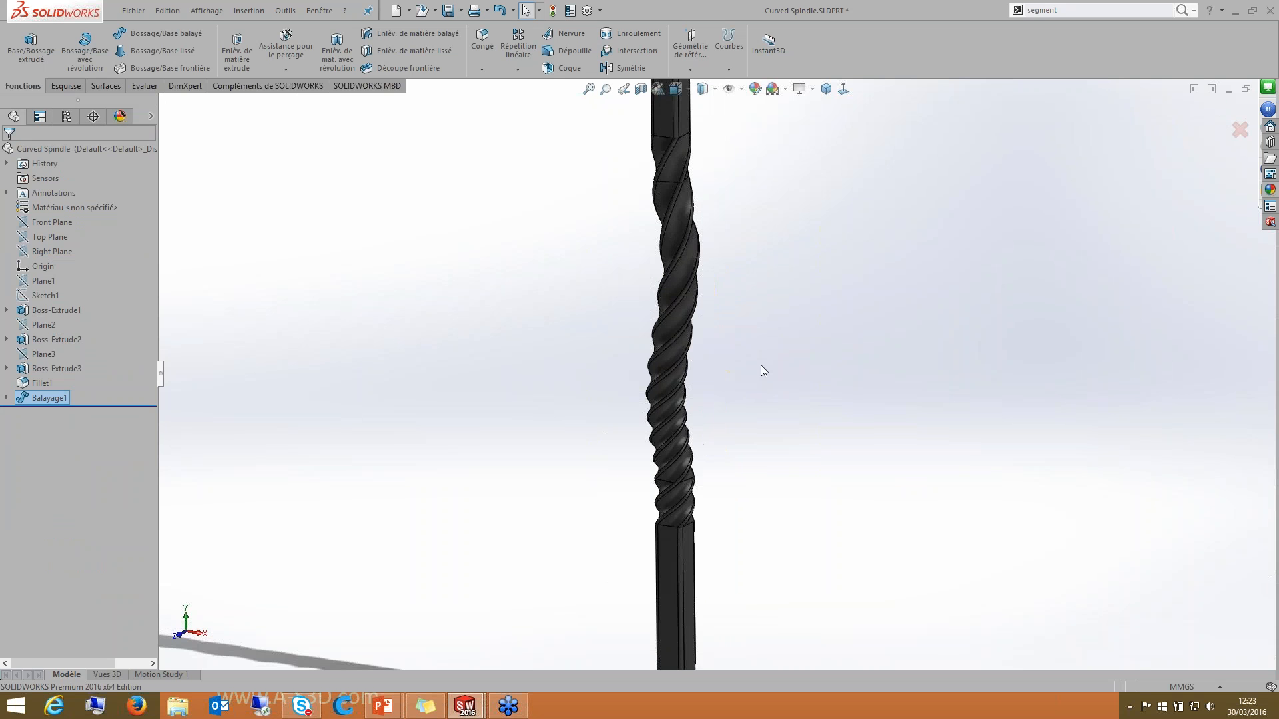
Step: Close the Curved Spindle part, saving its changes, and rebuild the Hand Rail assembly with the updated spindle
key(f)
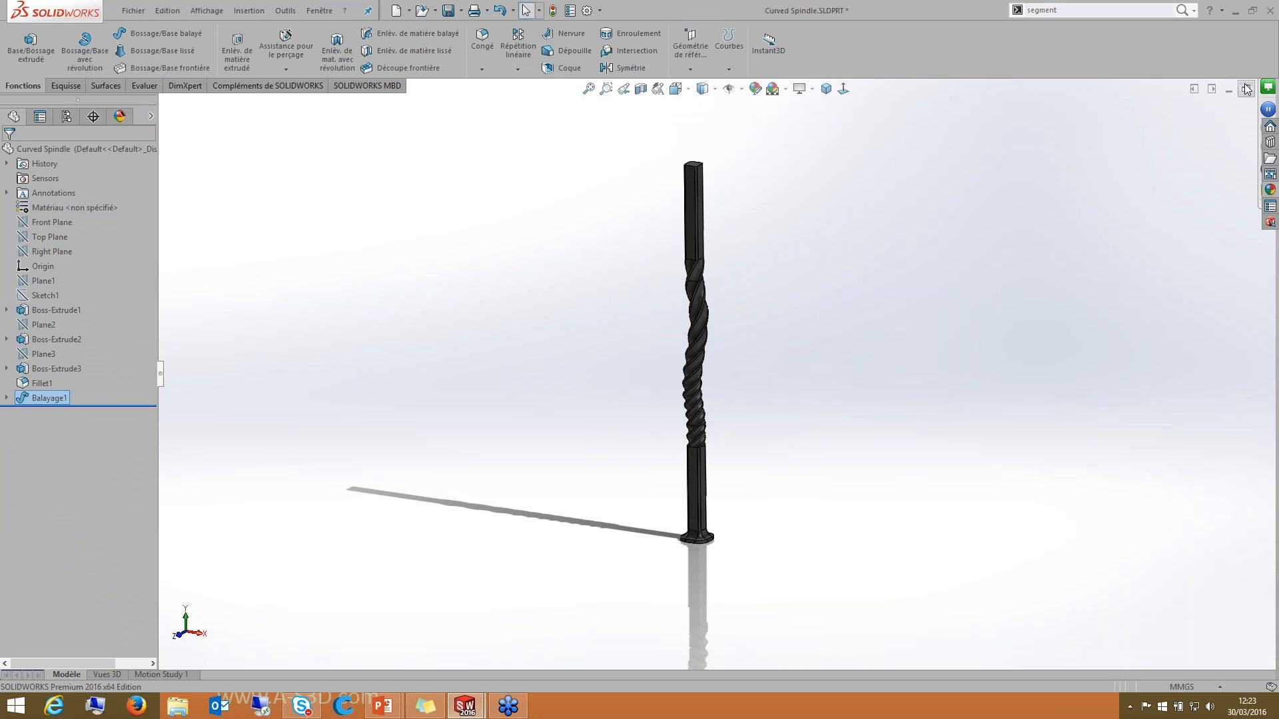
click(1246, 88)
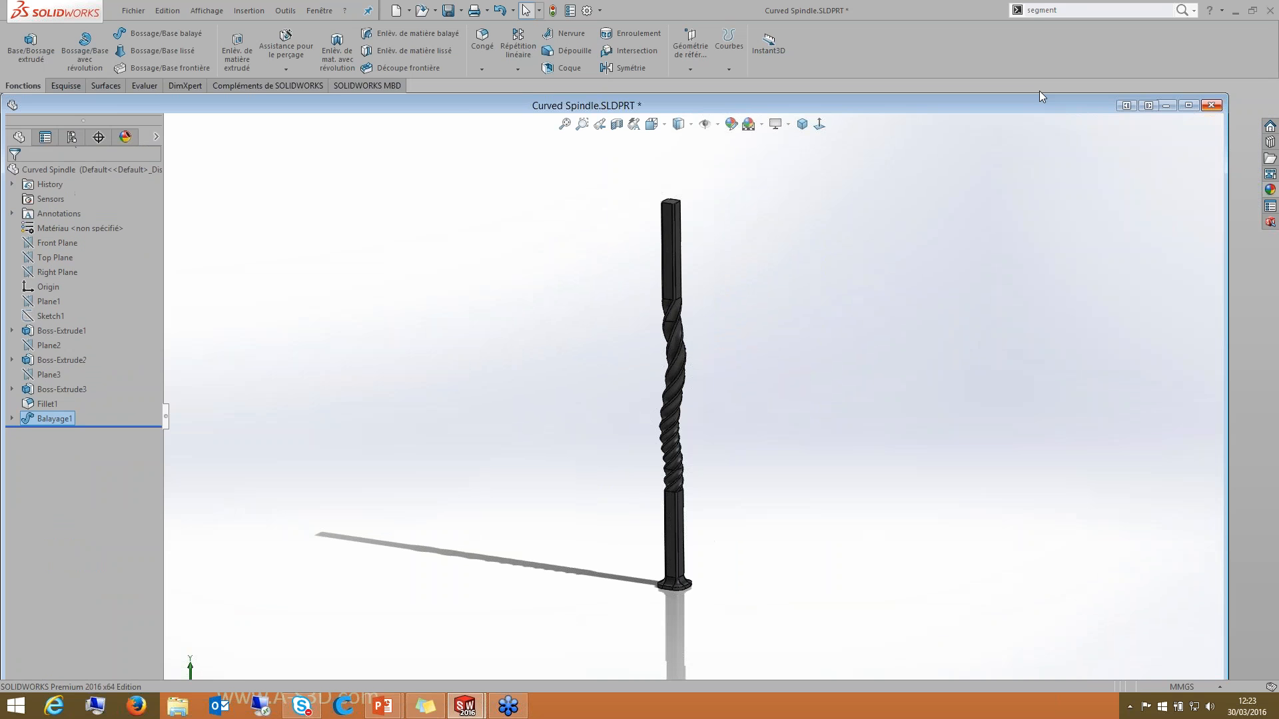
click(1210, 107)
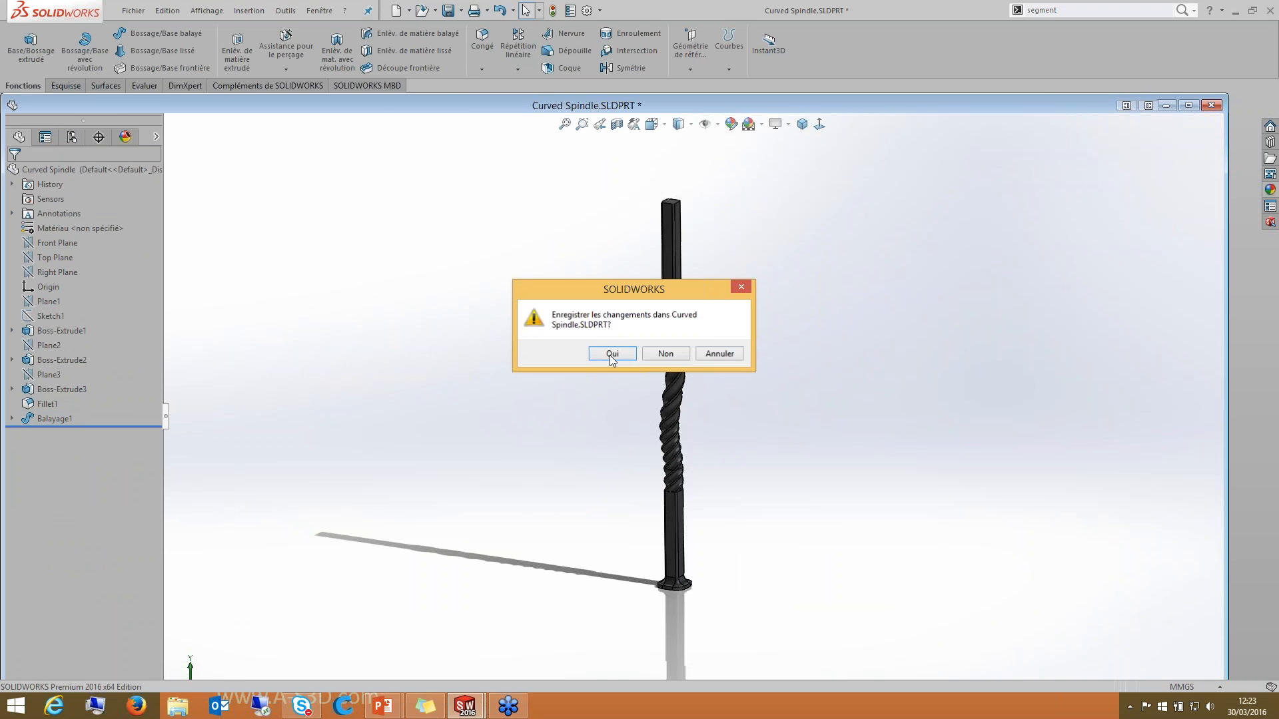
click(611, 354)
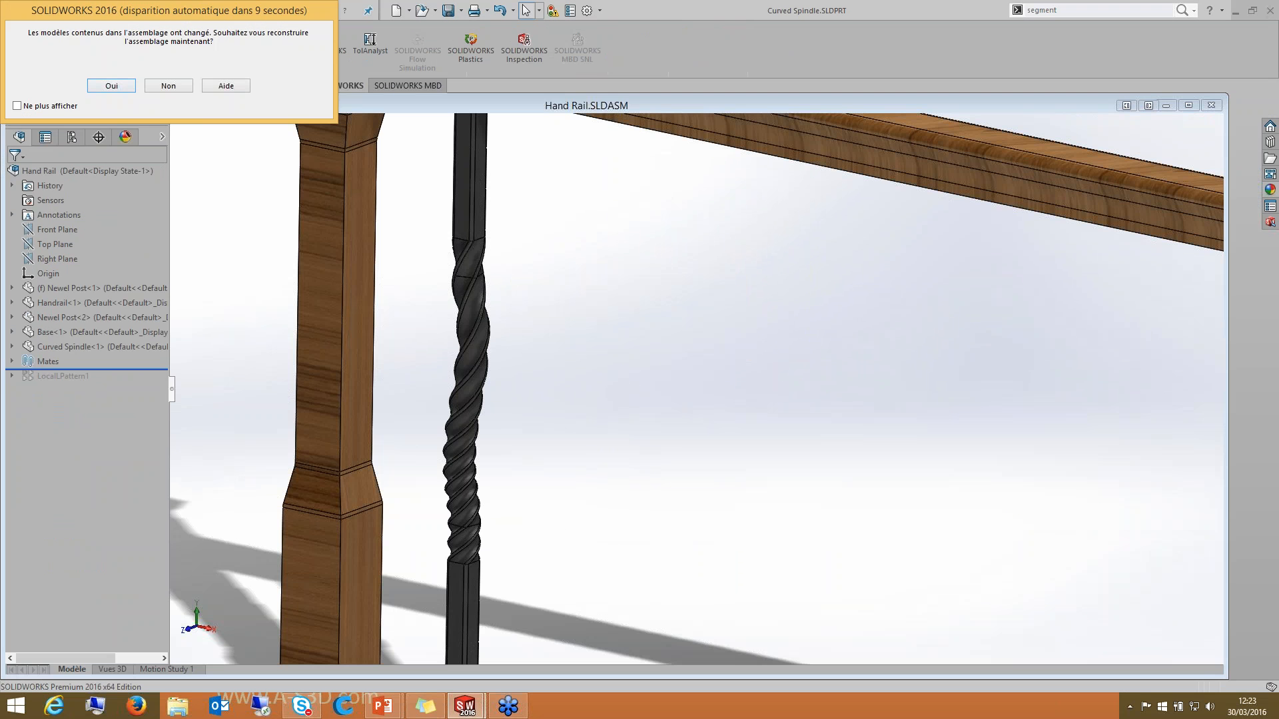
key(Return)
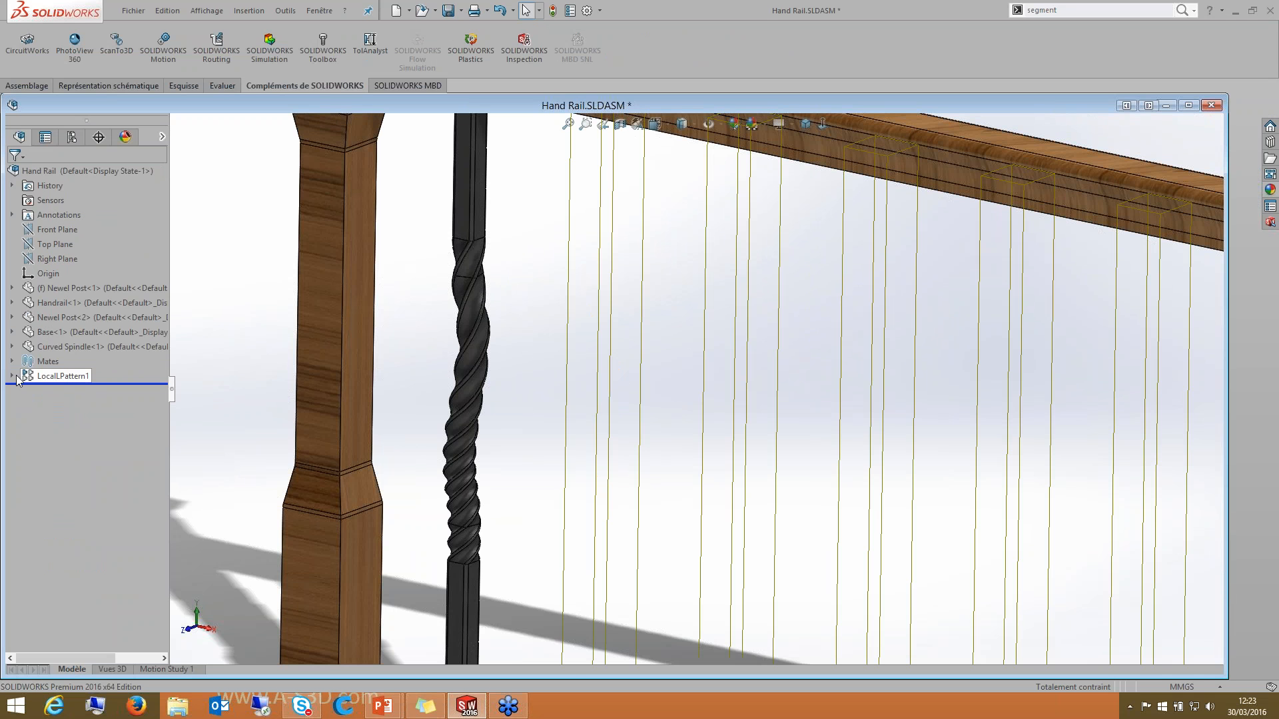
Step: Restore the rolled-back LocalLPattern1 component pattern of spindles in the Hand Rail assembly
right_click(34, 379)
click(54, 339)
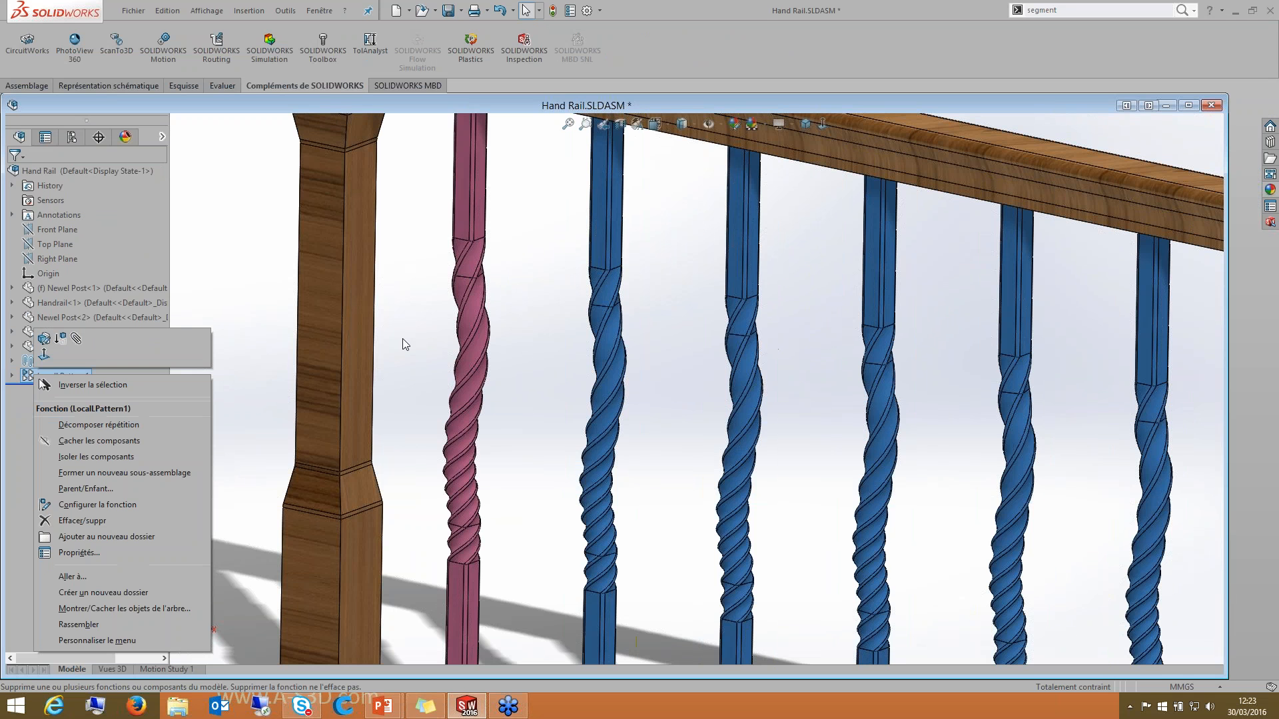
key(f)
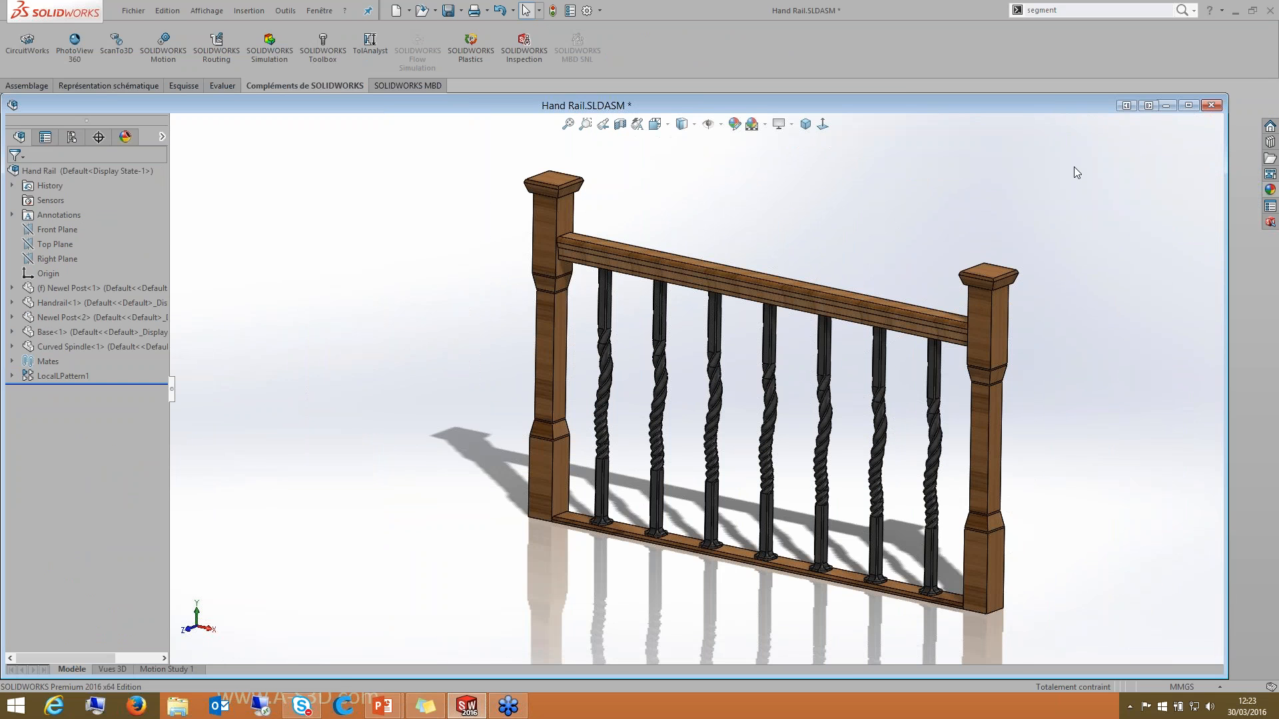
Step: Close the Hand Rail assembly without saving it and open the recent part Jug Finished.SLDPRT
click(1210, 107)
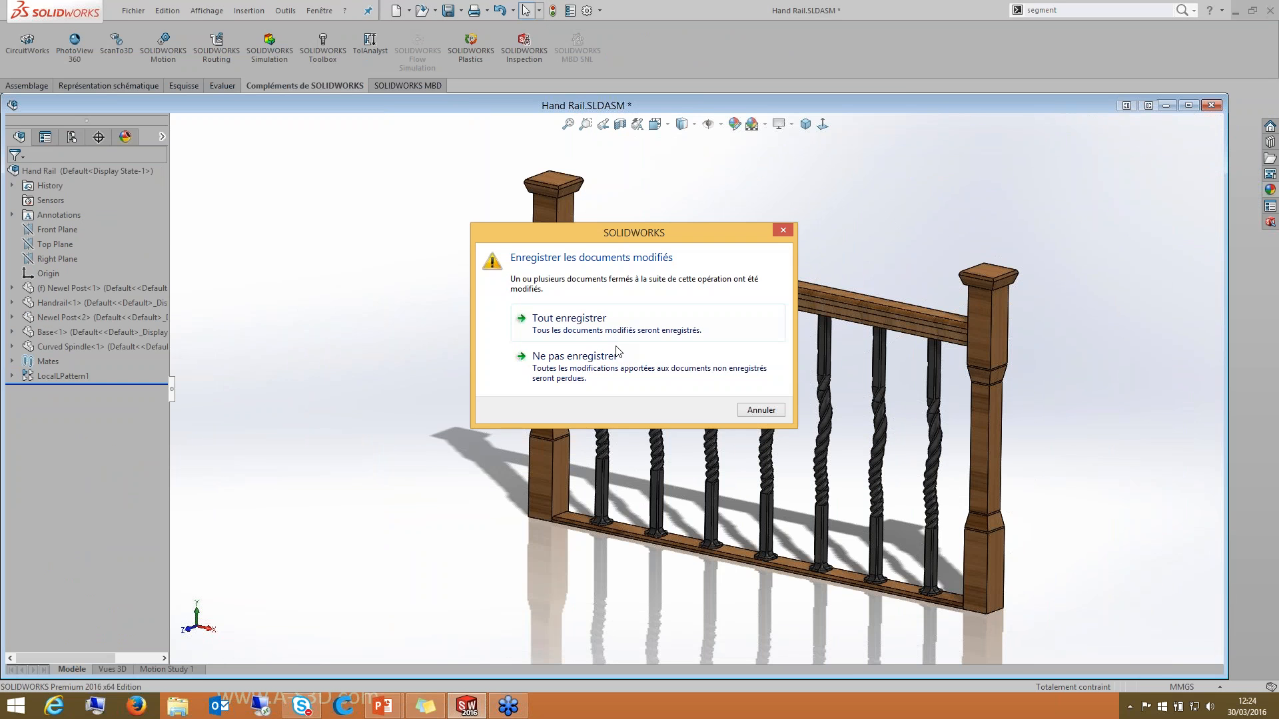
click(617, 353)
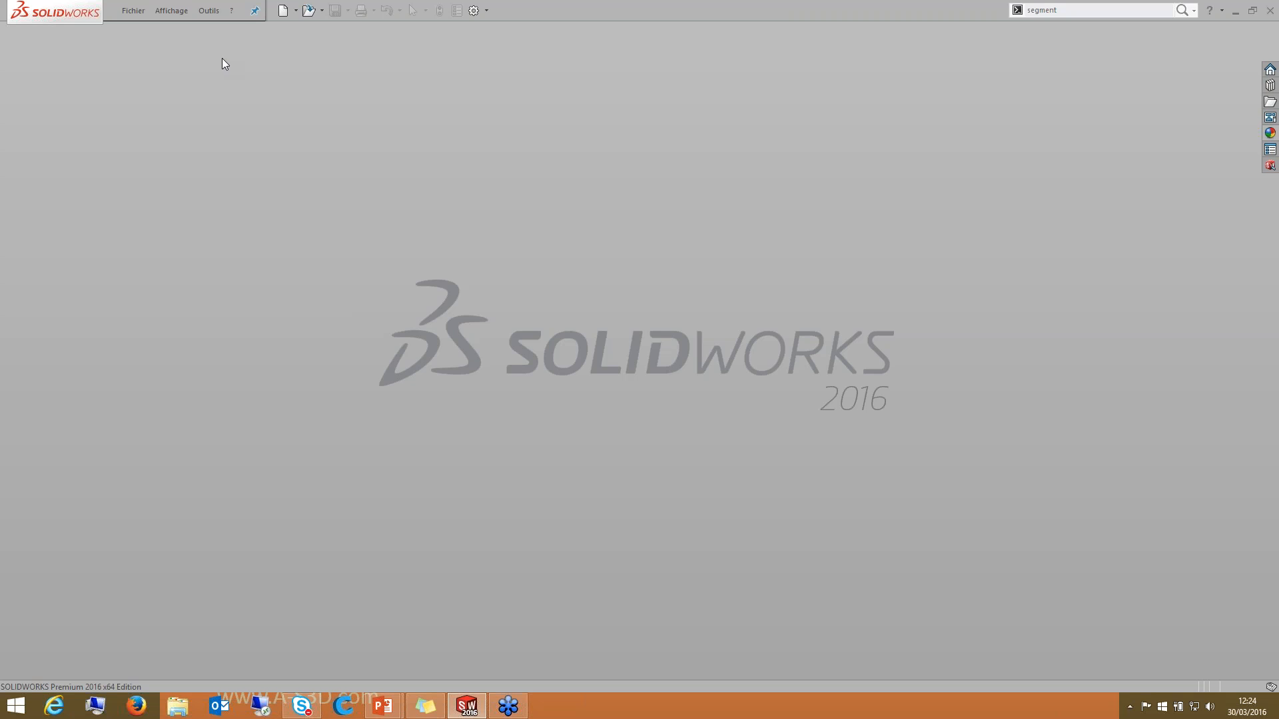
click(133, 11)
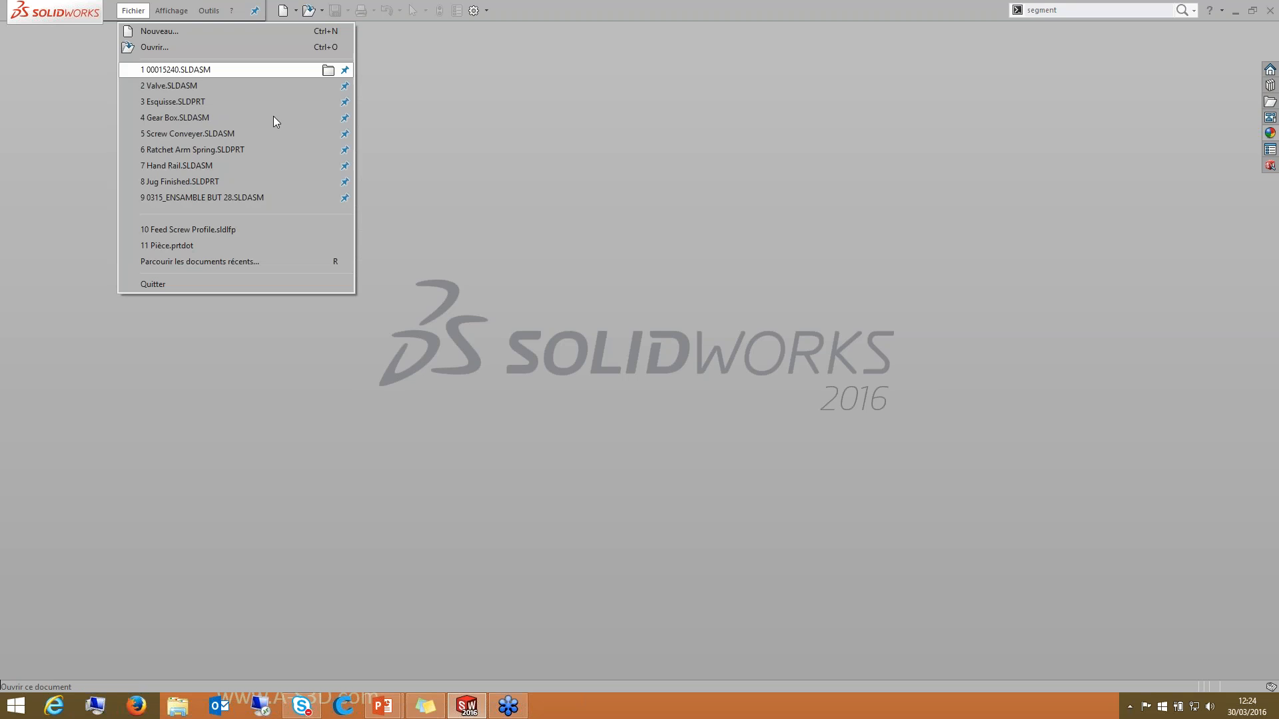
click(181, 182)
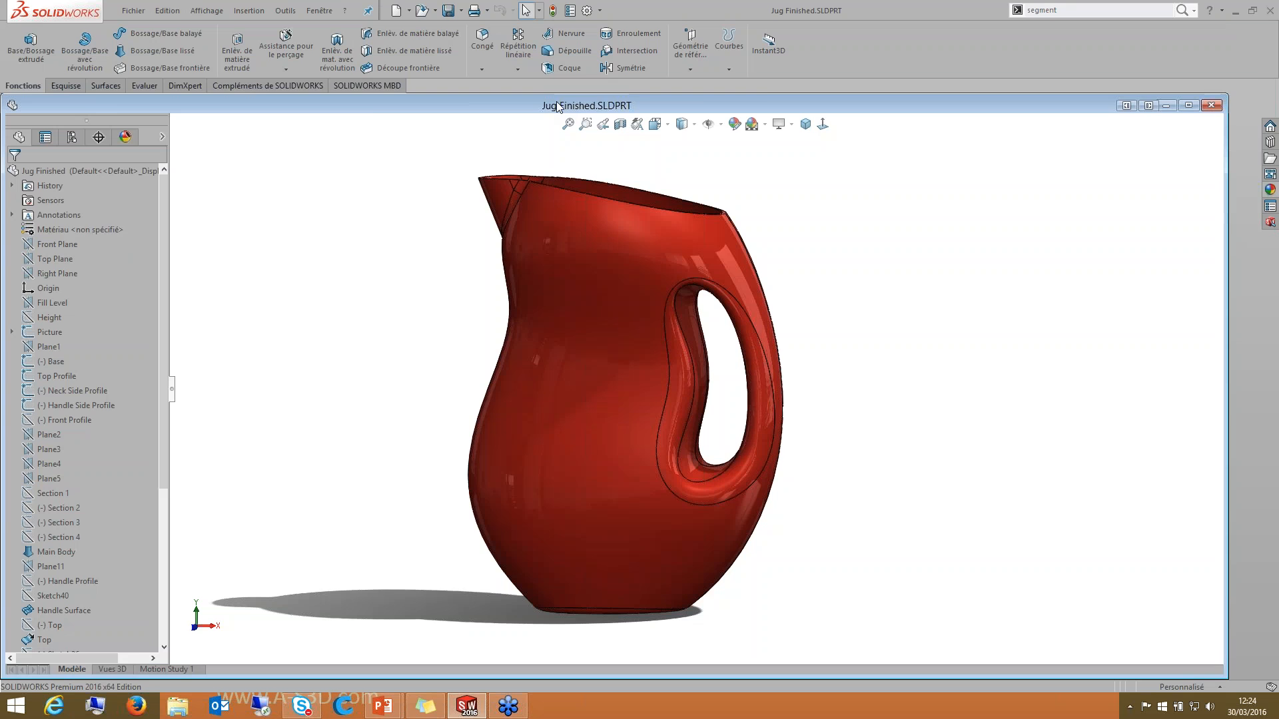
Step: Intersect the Fill Level plane with the jug's shell body, using Créer des régions internes to compute only the internal region
mouse_move(567, 331)
middle_down()
mouse_move(700, 331)
mouse_move(590, 363)
mouse_move(490, 472)
mouse_move(471, 546)
mouse_move(542, 434)
mouse_move(526, 453)
mouse_move(533, 426)
mouse_move(410, 326)
middle_up()
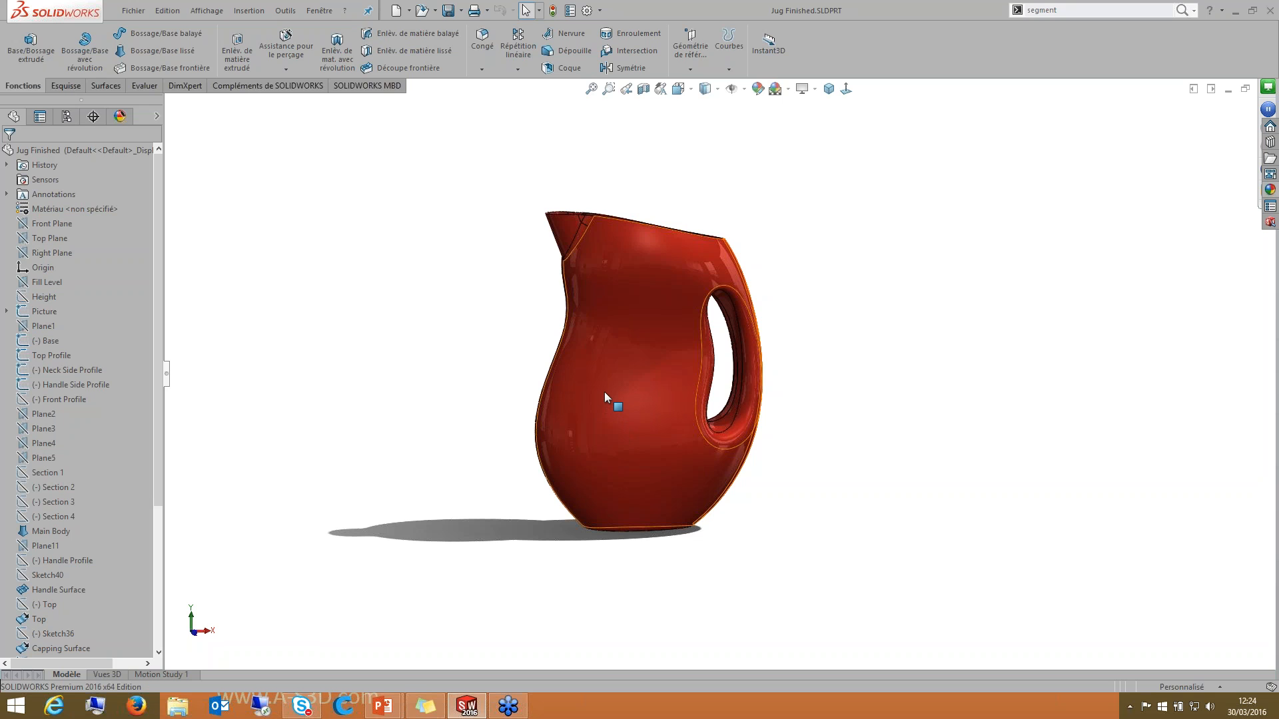
mouse_move(605, 391)
middle_down()
mouse_move(692, 440)
mouse_move(626, 401)
middle_up()
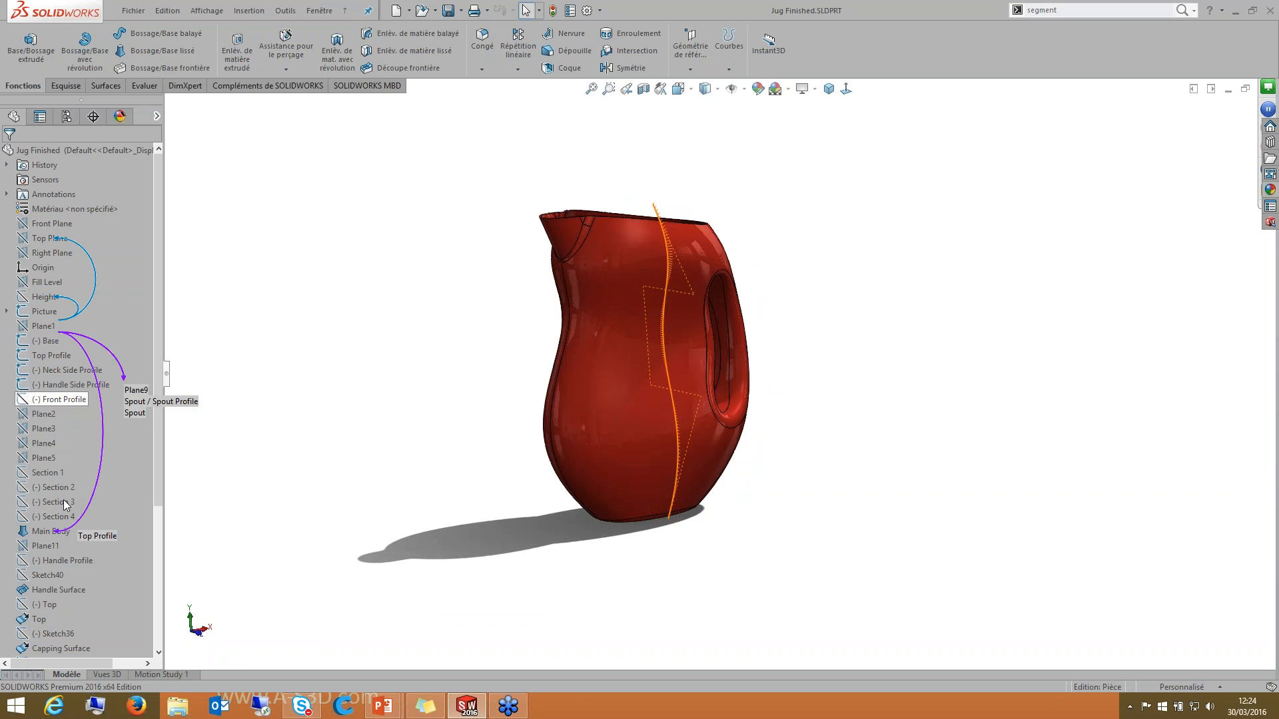
click(42, 285)
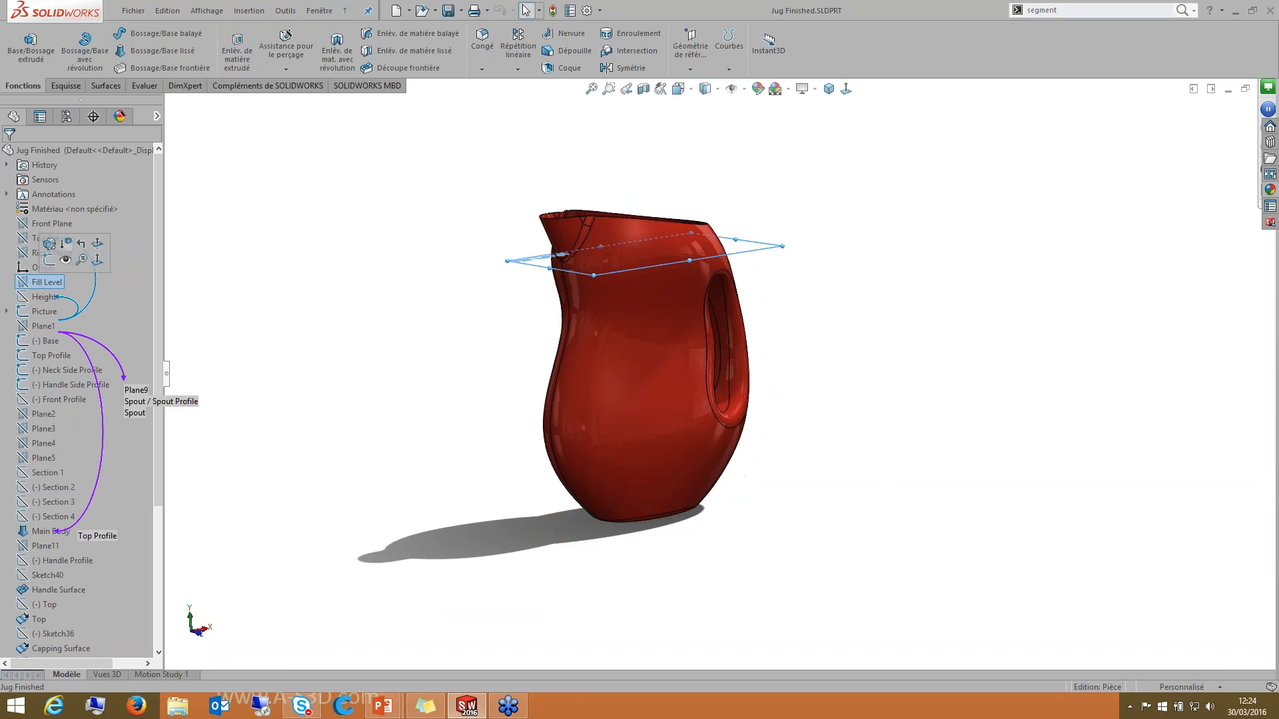
middle_drag(333, 333, 280, 365)
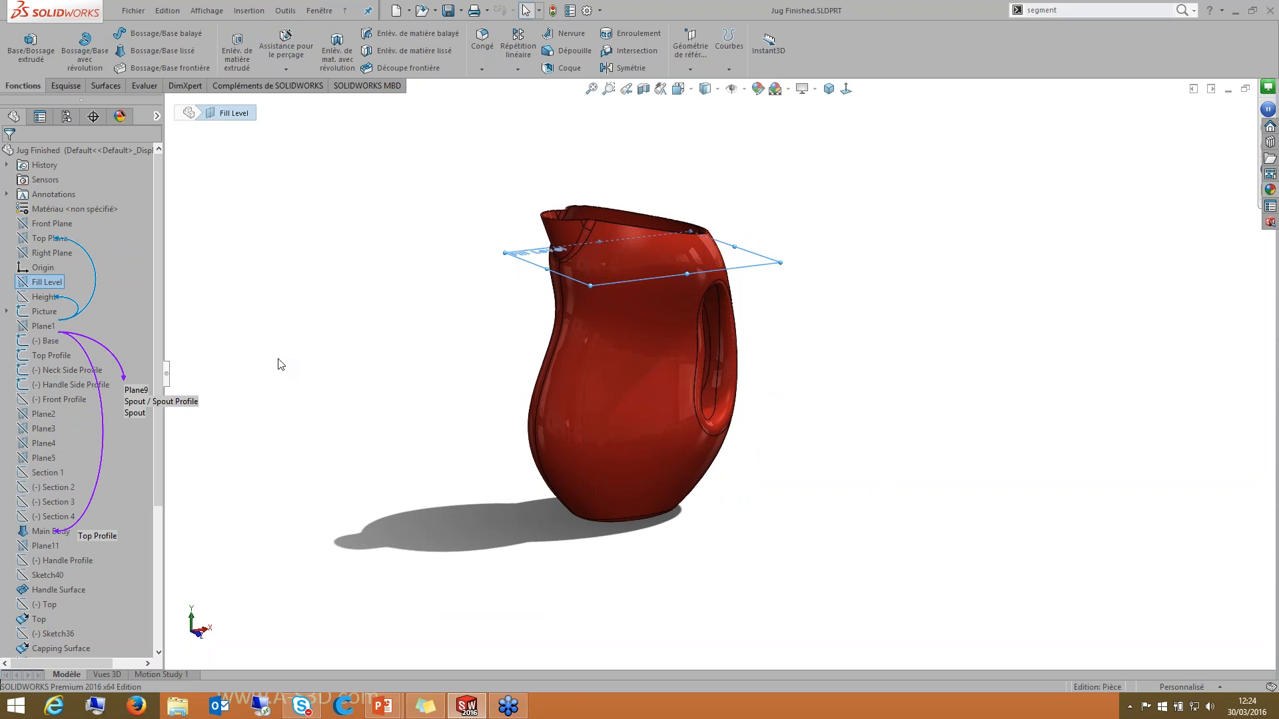
click(633, 51)
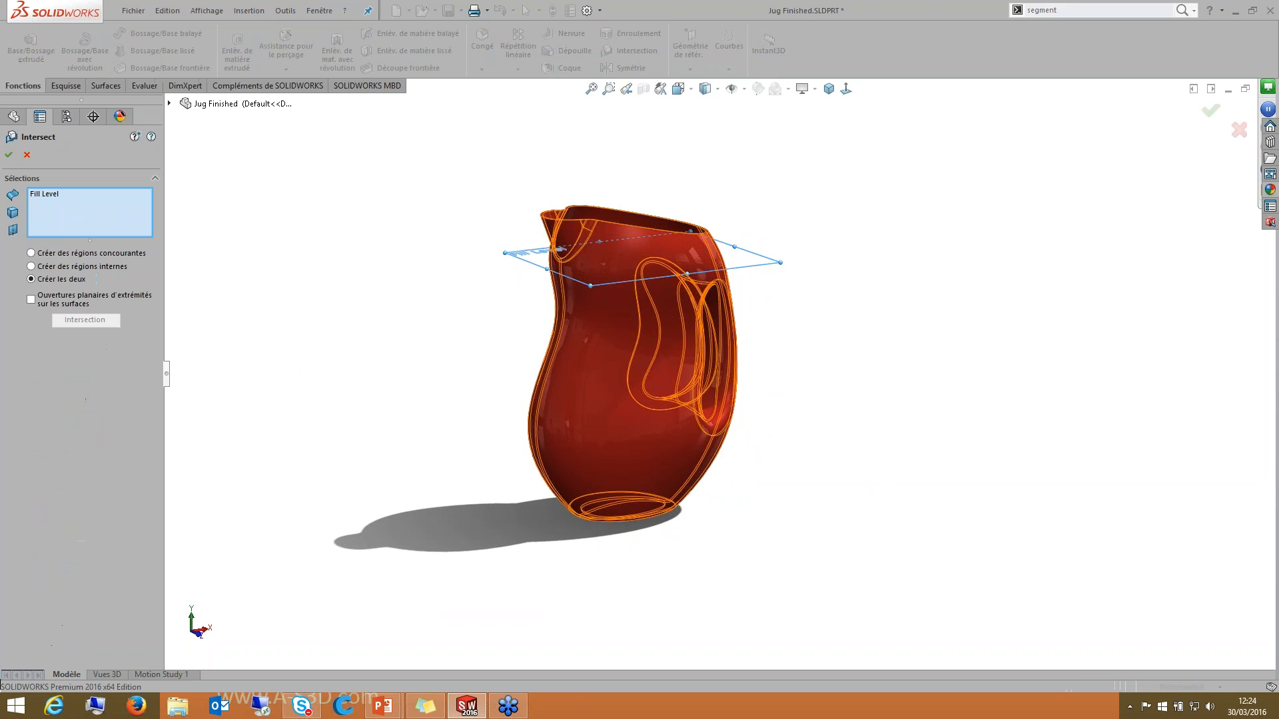
mouse_move(620, 320)
middle_down()
mouse_move(626, 460)
mouse_move(616, 306)
middle_up()
click(616, 307)
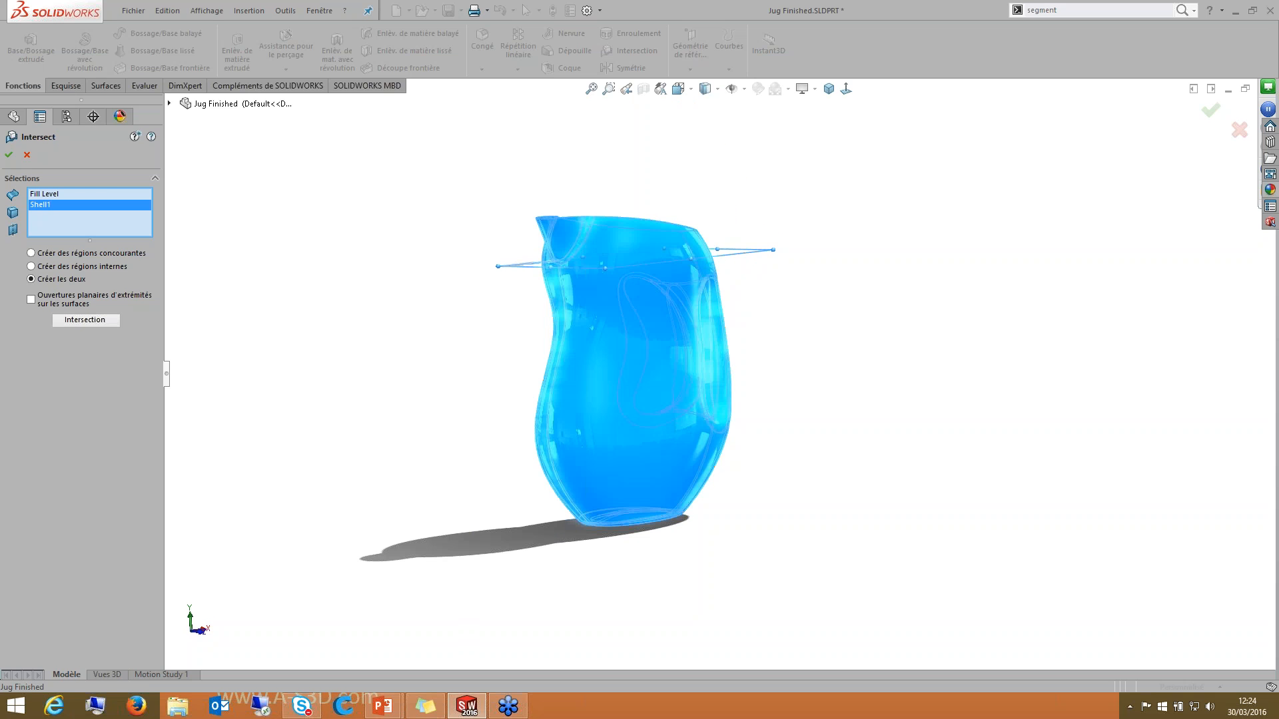
click(32, 266)
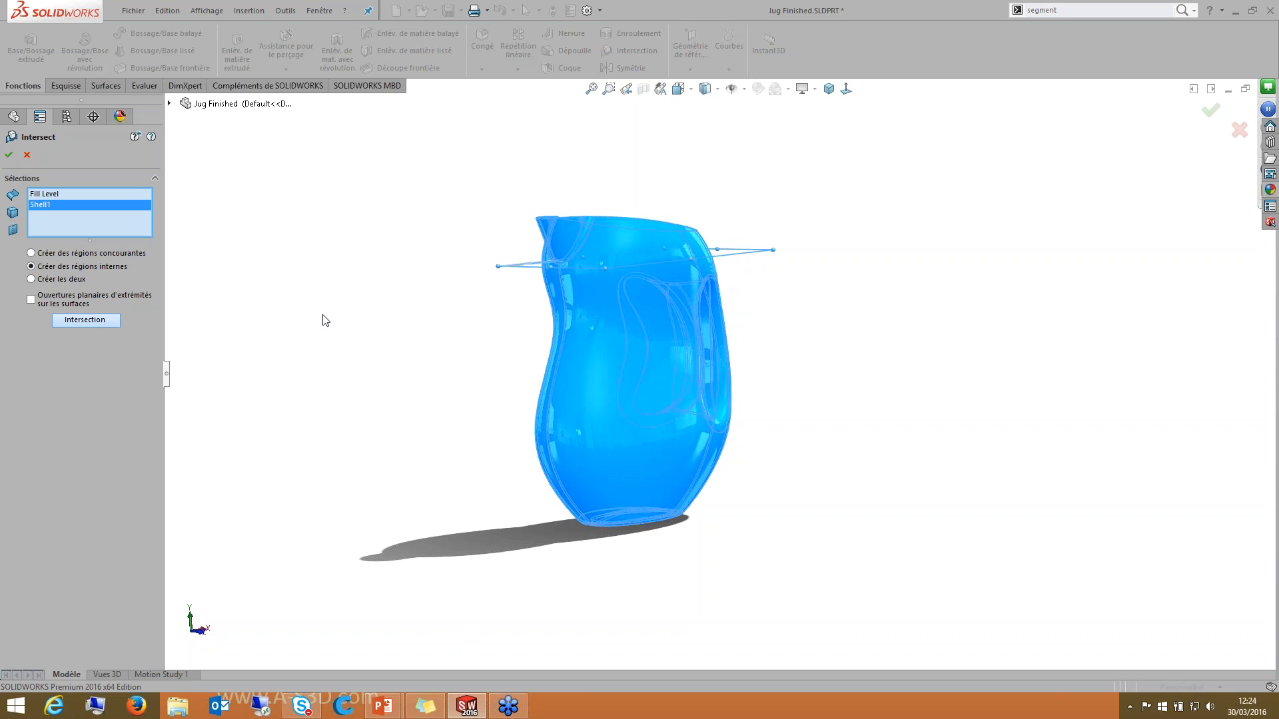
middle_drag(306, 483, 366, 376)
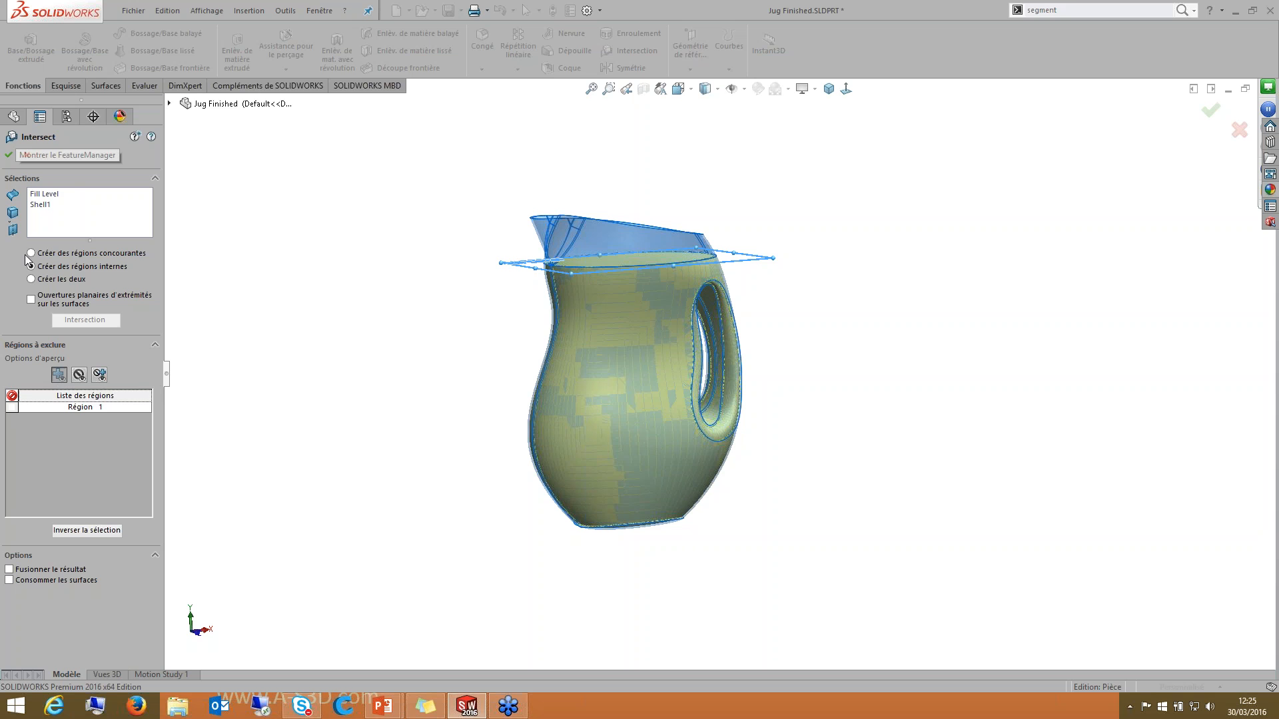
Step: Compare the preview modes for included, excluded and all regions, and complete the Intersect with Région 1 kept and the result unmerged
click(80, 375)
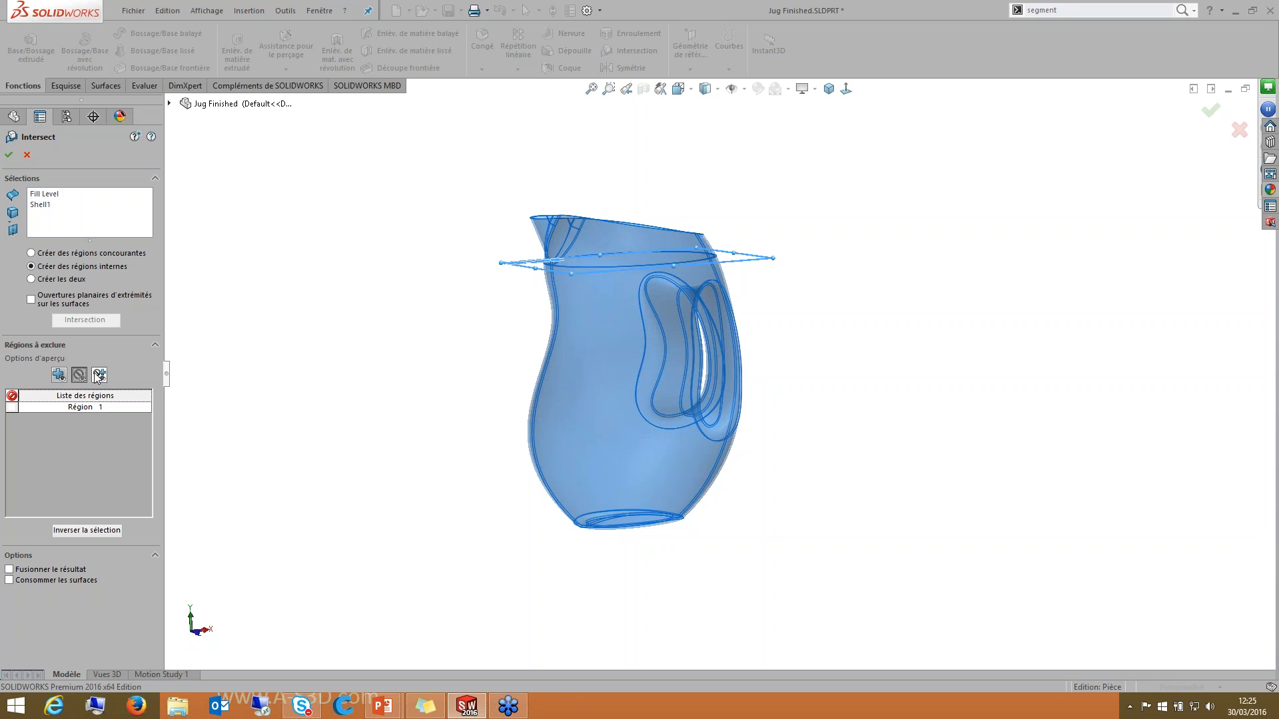
click(99, 376)
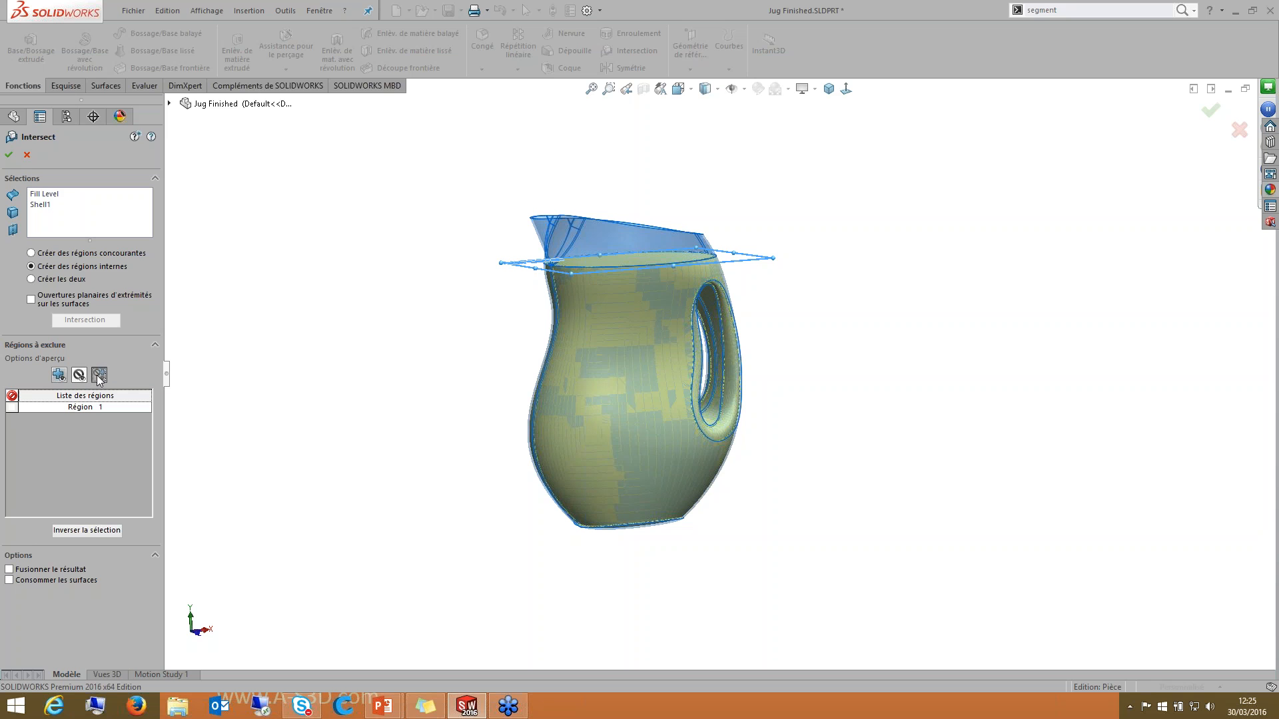
click(60, 376)
middle_drag(633, 347, 636, 399)
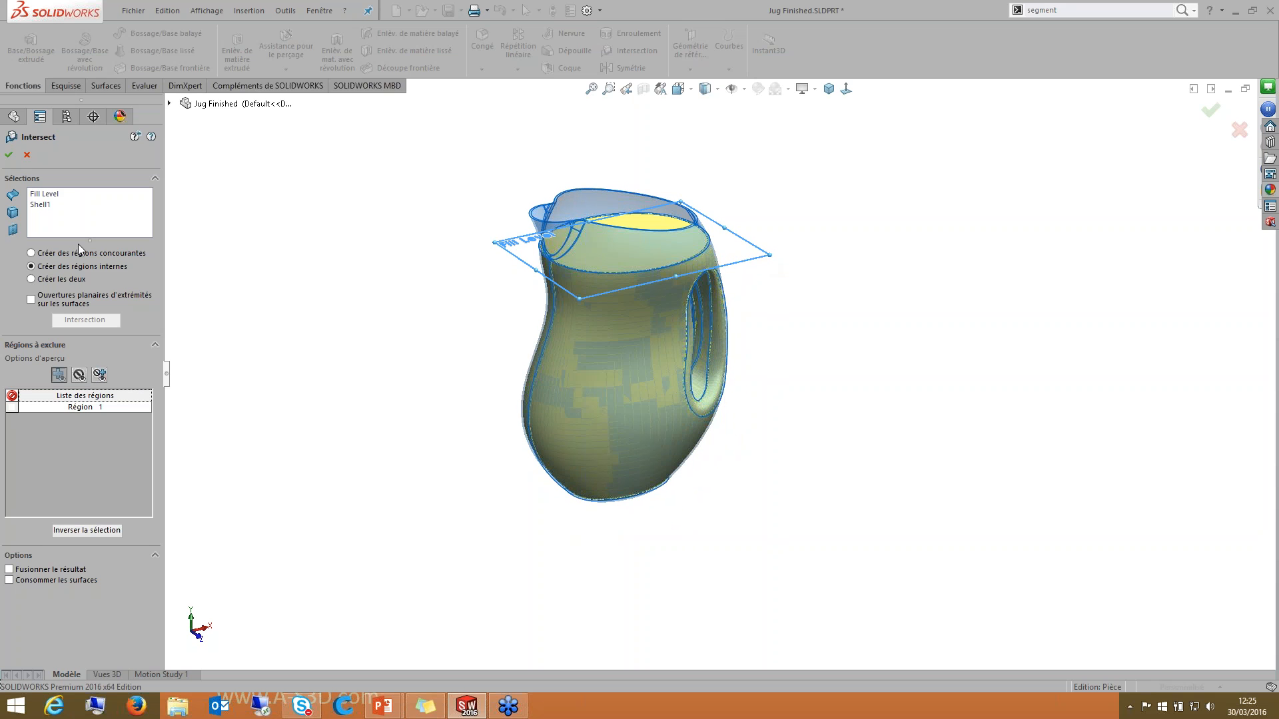
click(13, 154)
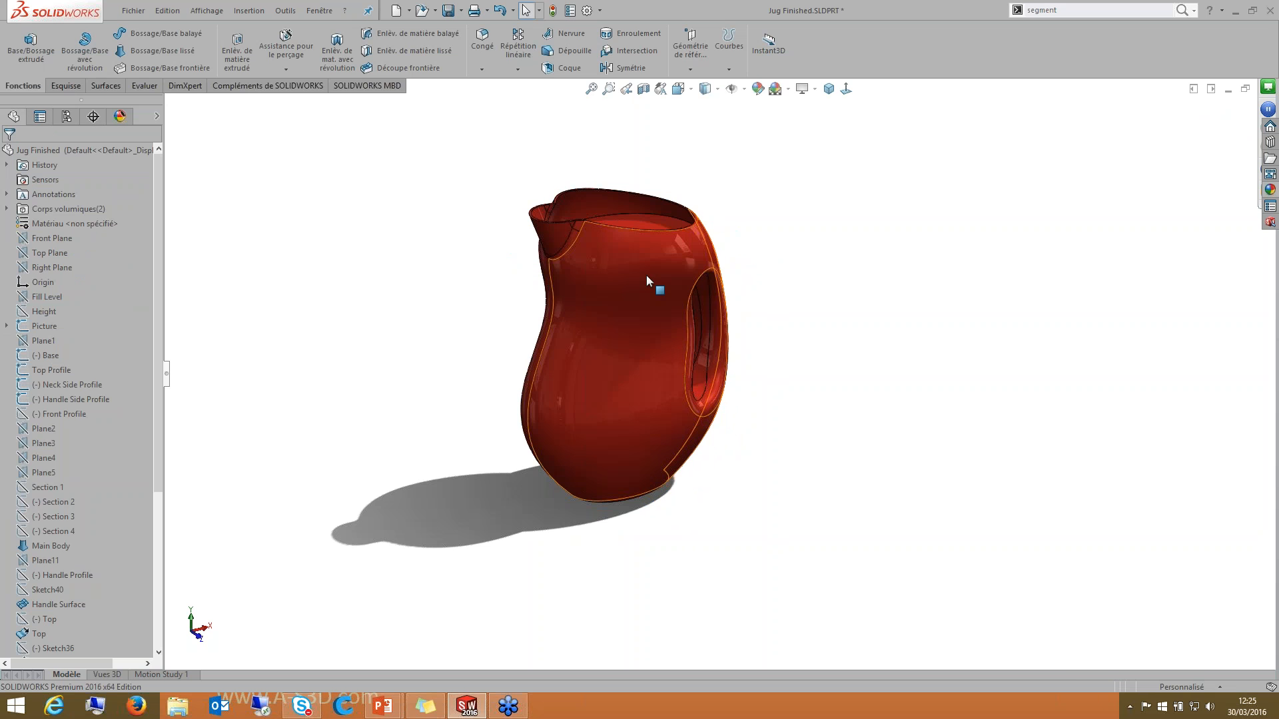
Step: Toggle the visibility of the jug and its inner fill body, finish with only the outer jug hidden, and expand the display pane
middle_drag(646, 274, 638, 317)
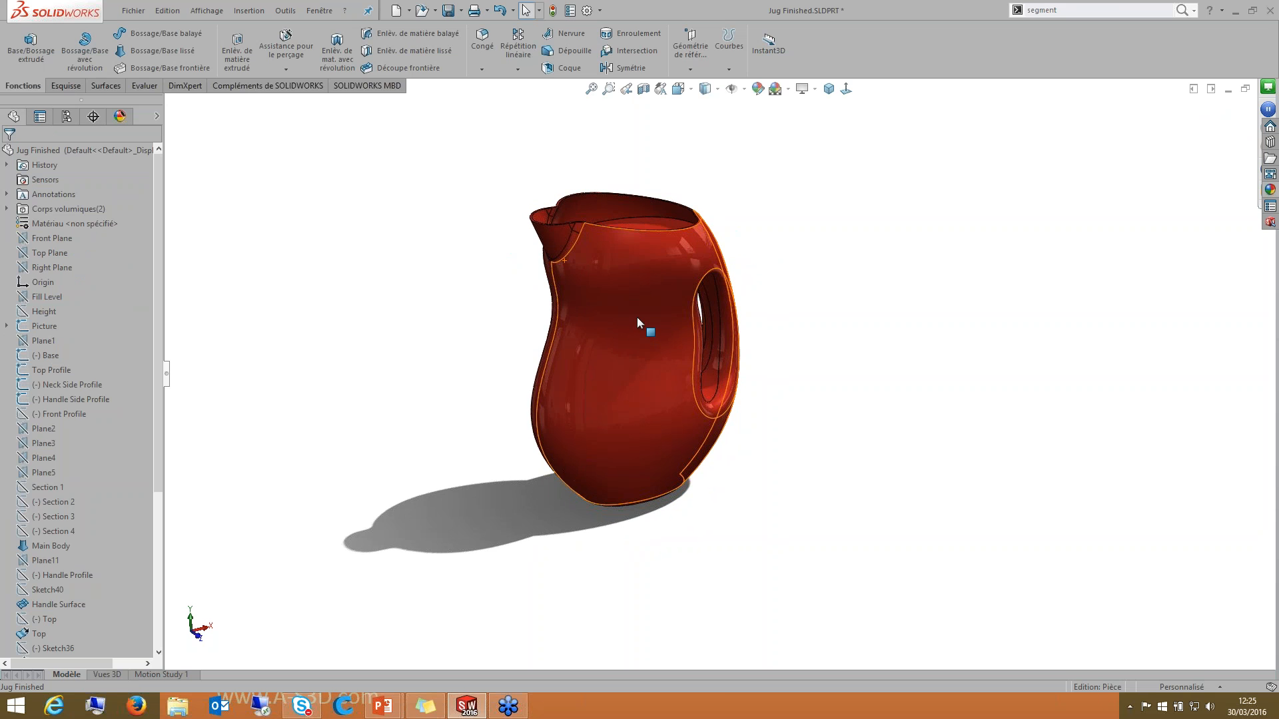
key(Tab)
key(Tab)
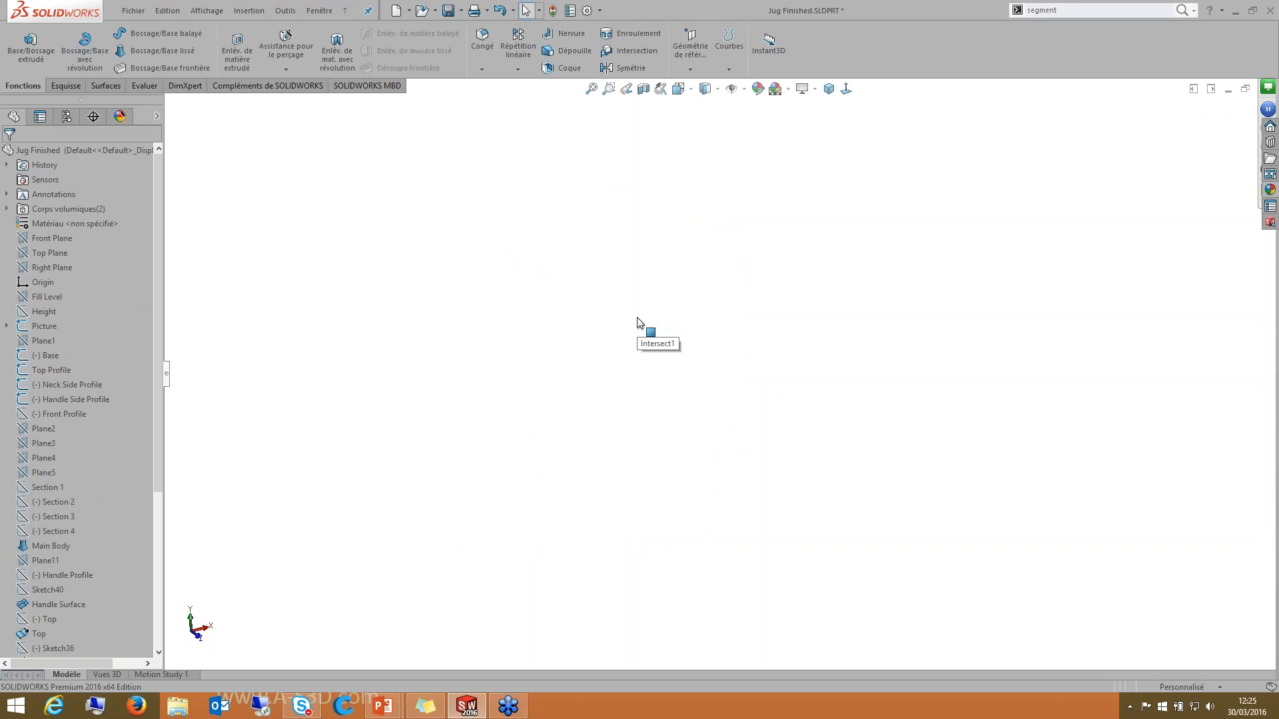
key(shift+Tab)
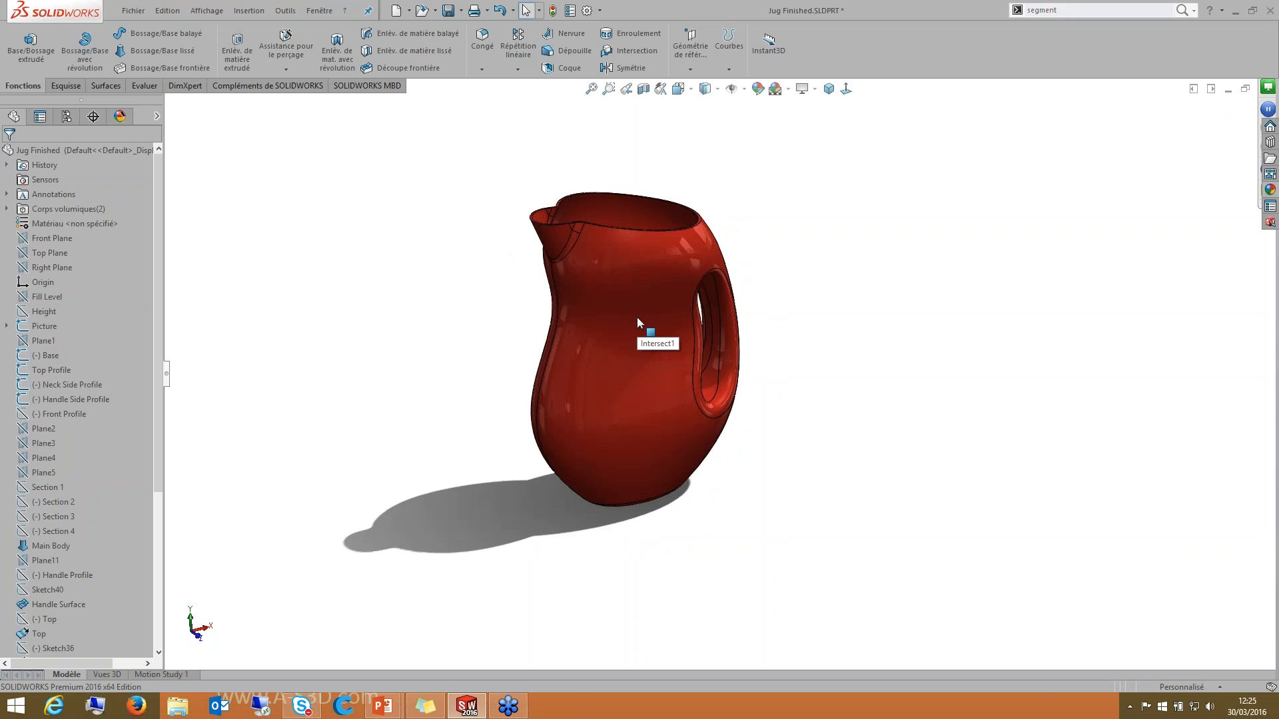
key(shift+Tab)
key(Tab)
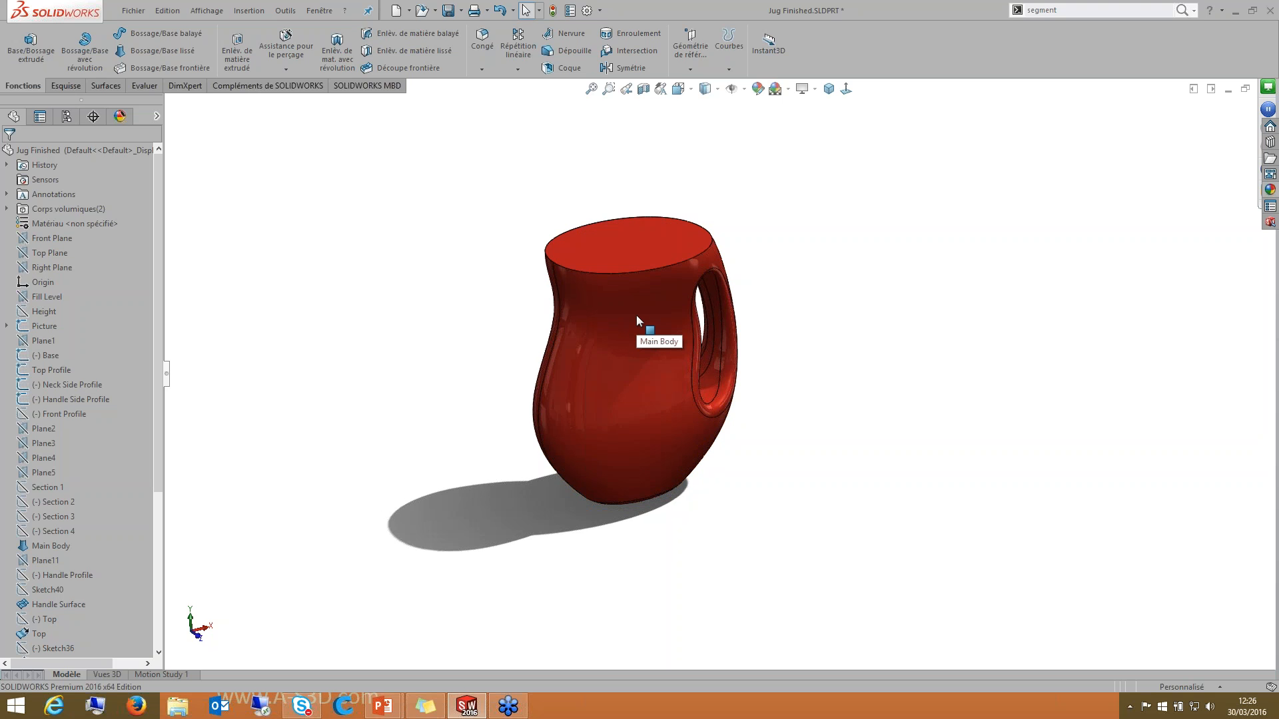
key(shift+Tab)
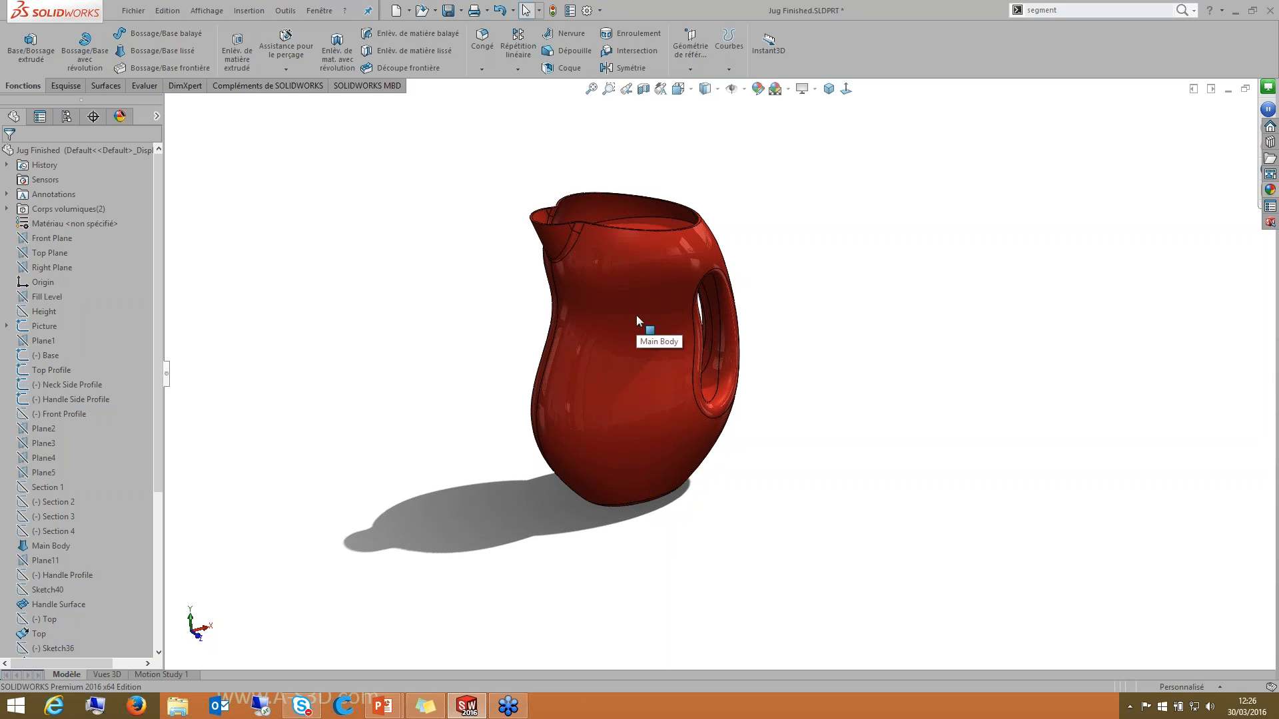
key(Tab)
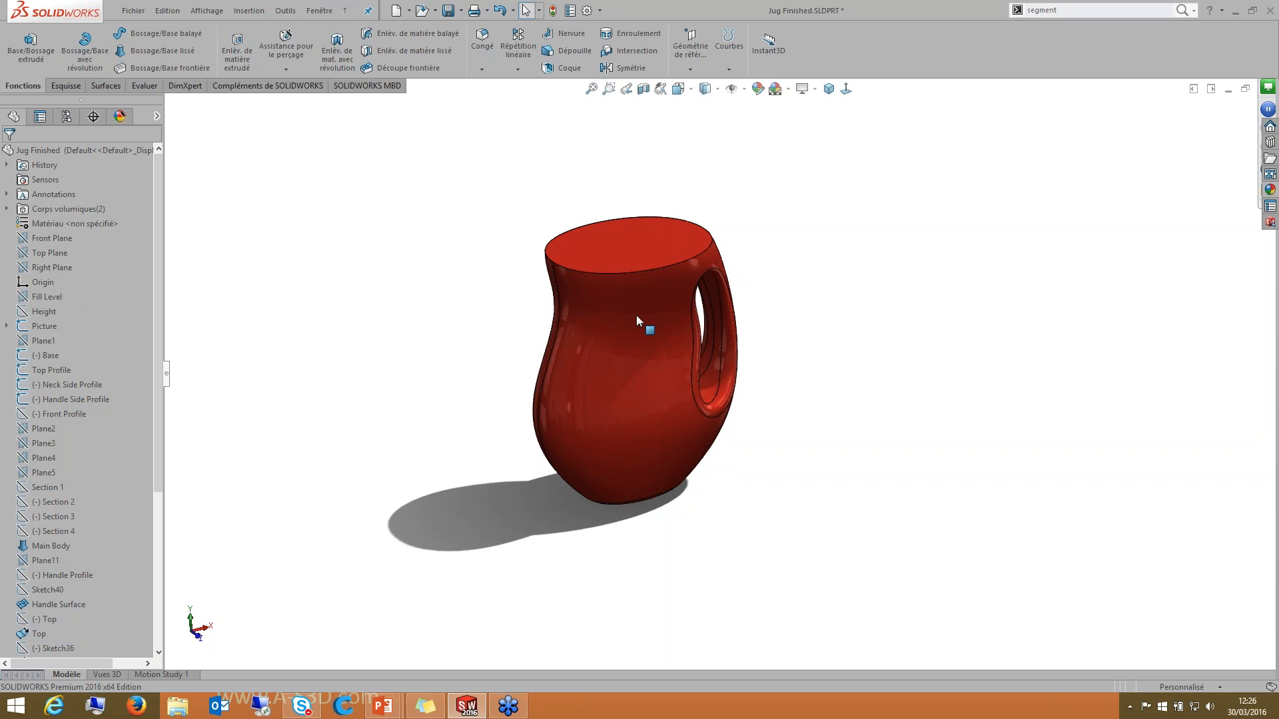
click(157, 116)
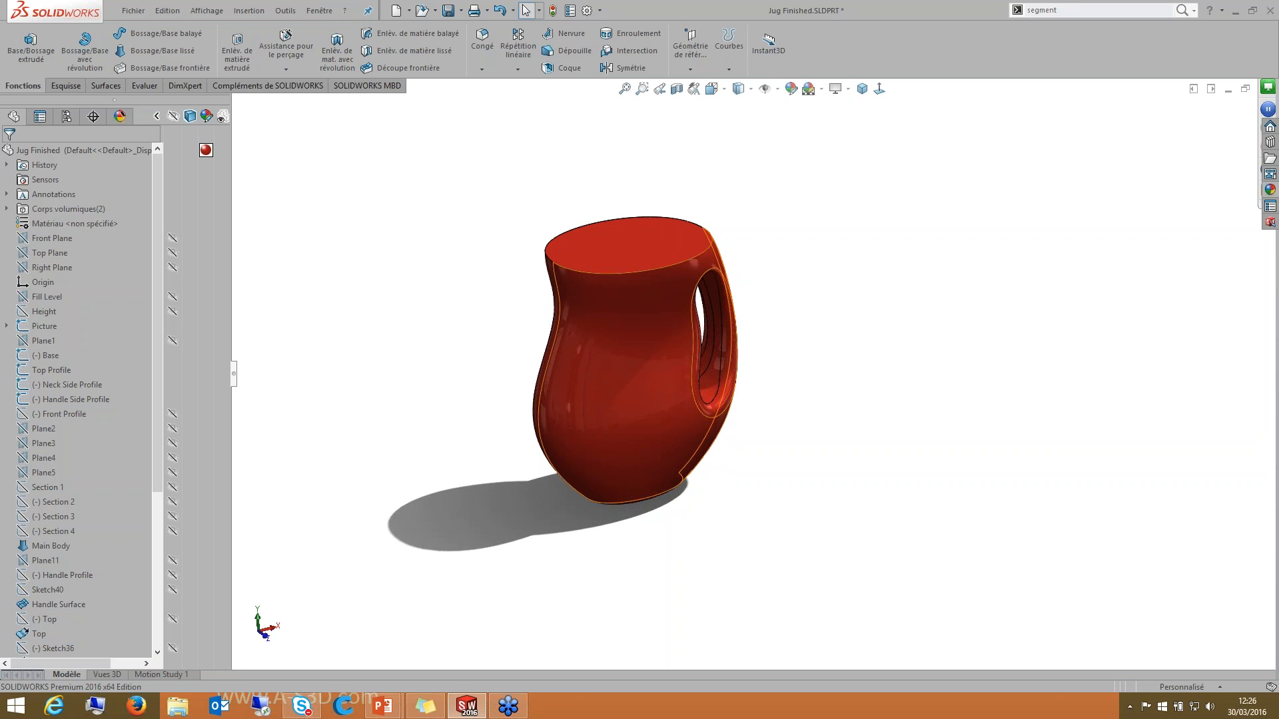
Step: Evaluate the mass properties of the fill body alone and highlight its volume in the report
click(143, 85)
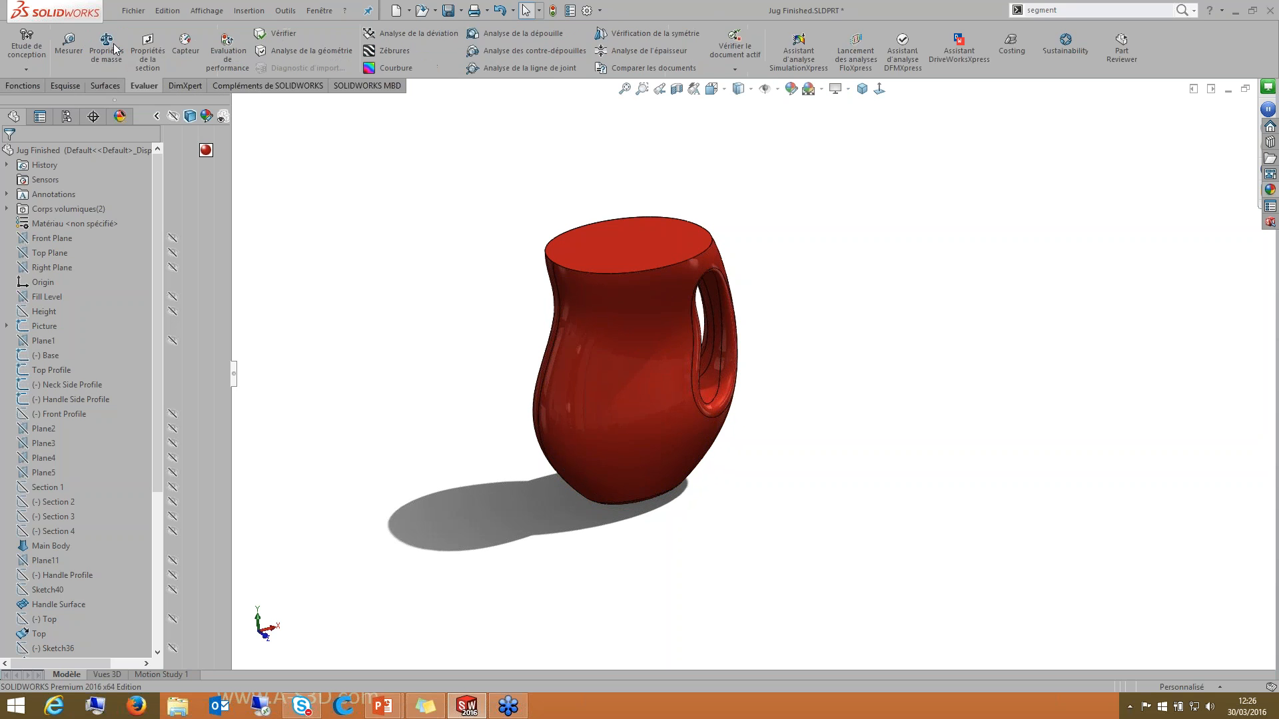
click(107, 47)
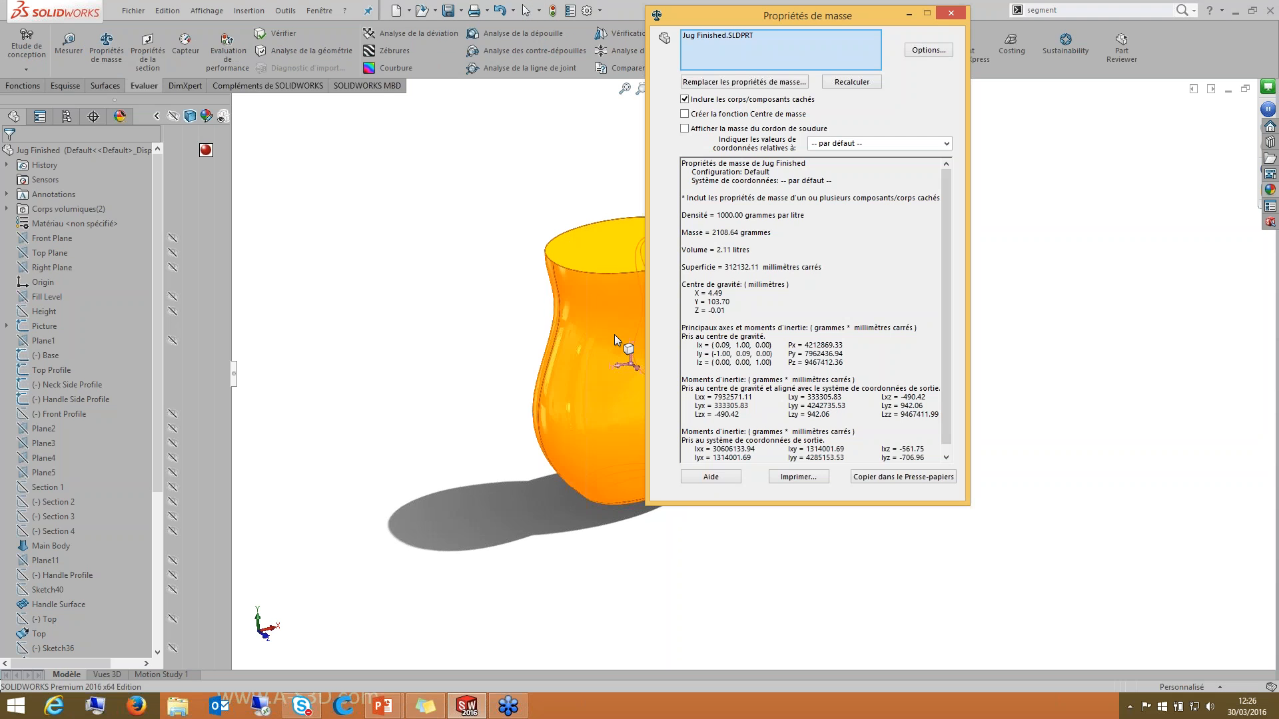
click(602, 315)
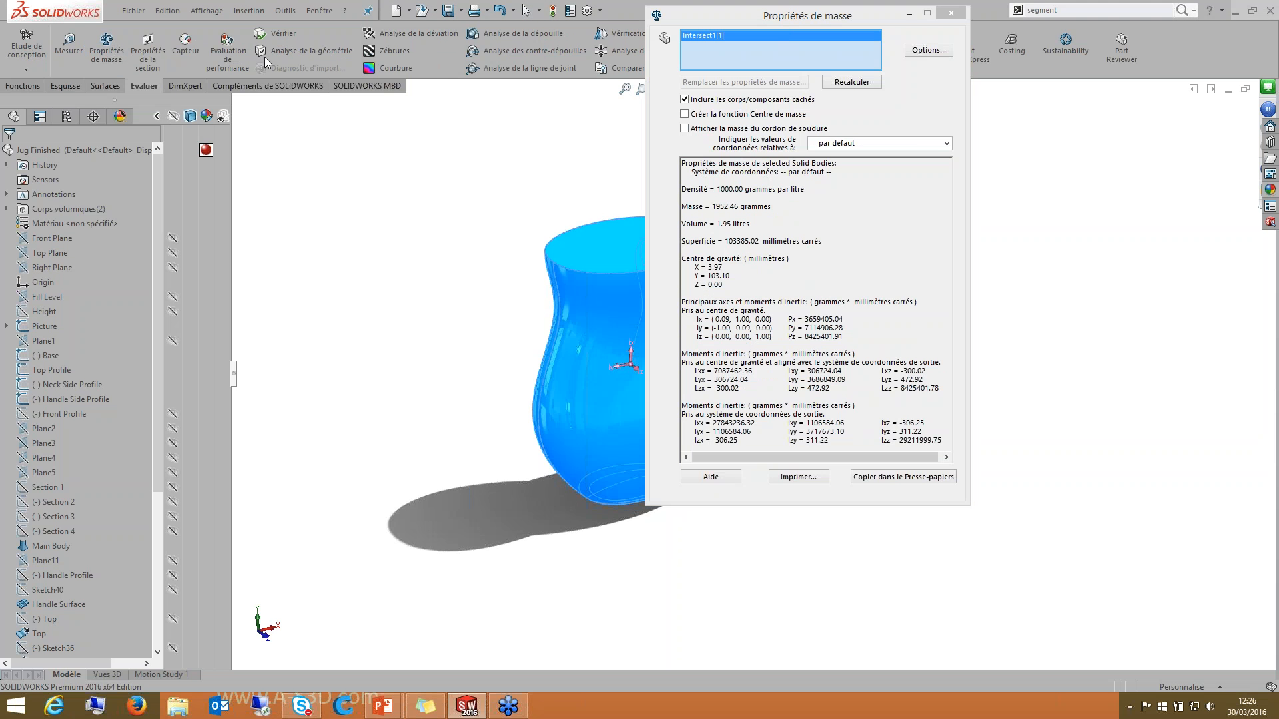
drag(782, 26, 279, 67)
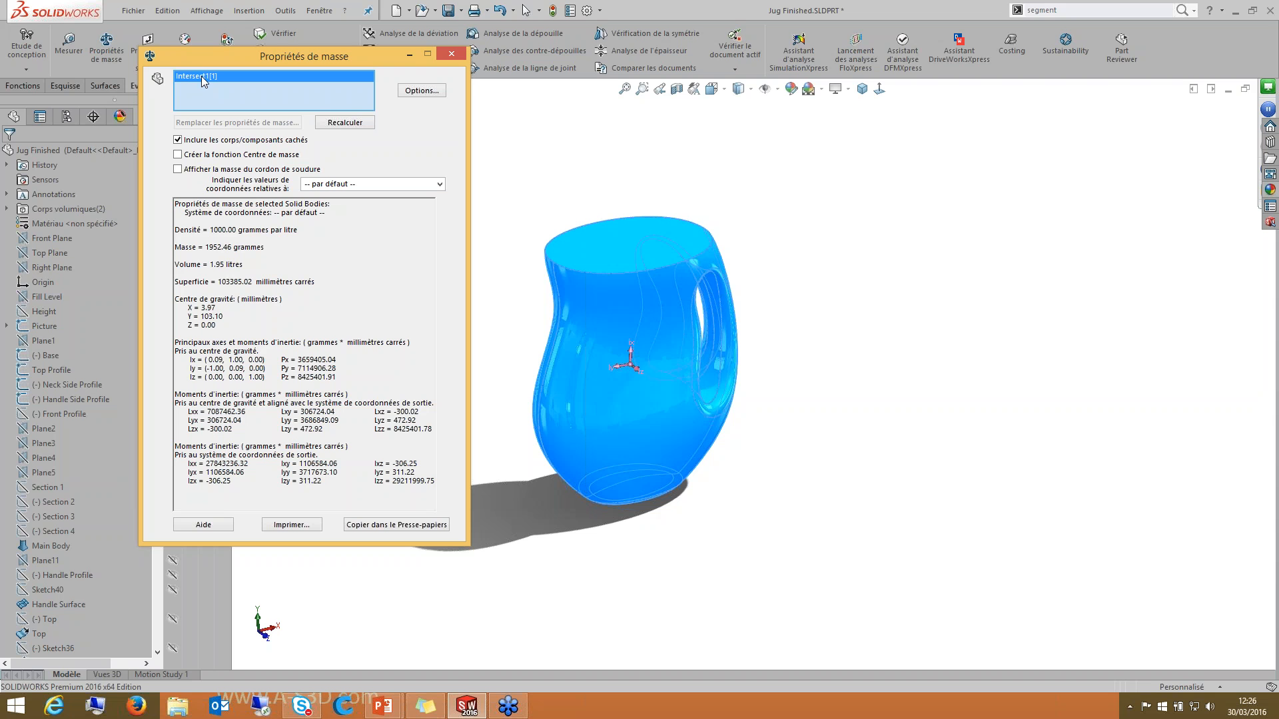
drag(208, 264, 243, 264)
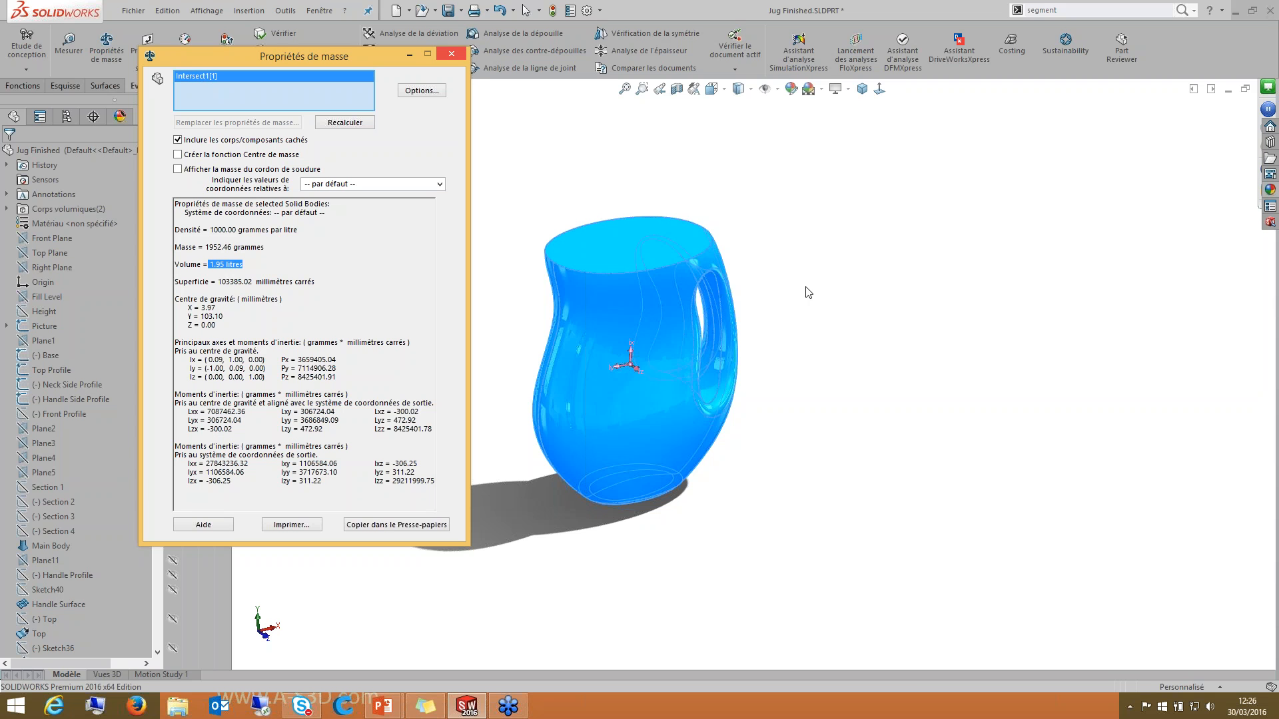
Step: Close the mass properties report and the Jug Finished part
key(Escape)
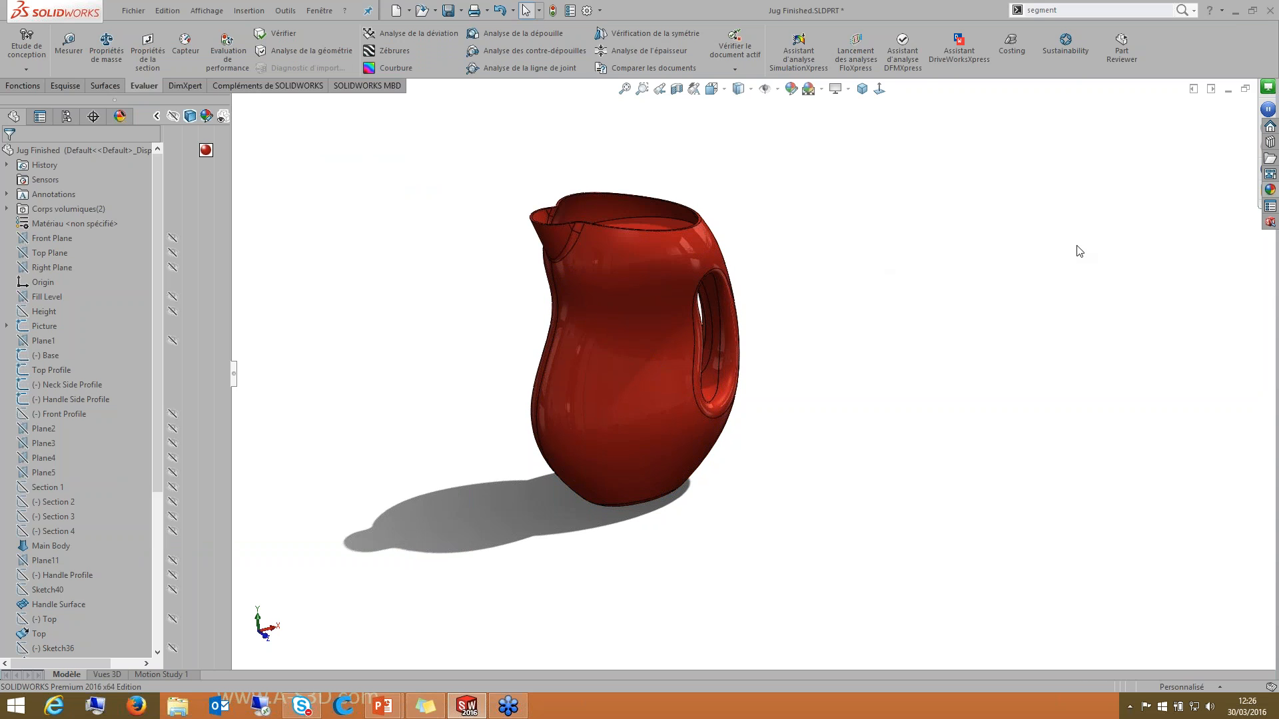
click(1245, 90)
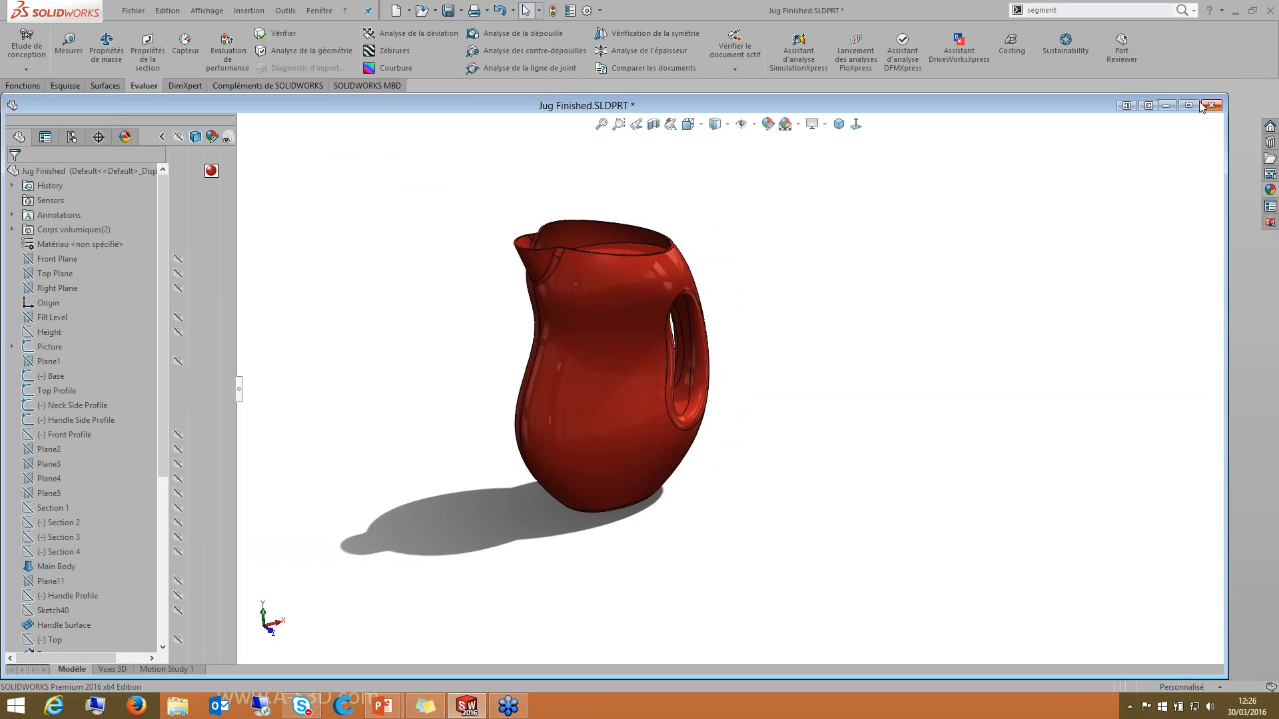
click(1211, 105)
click(621, 363)
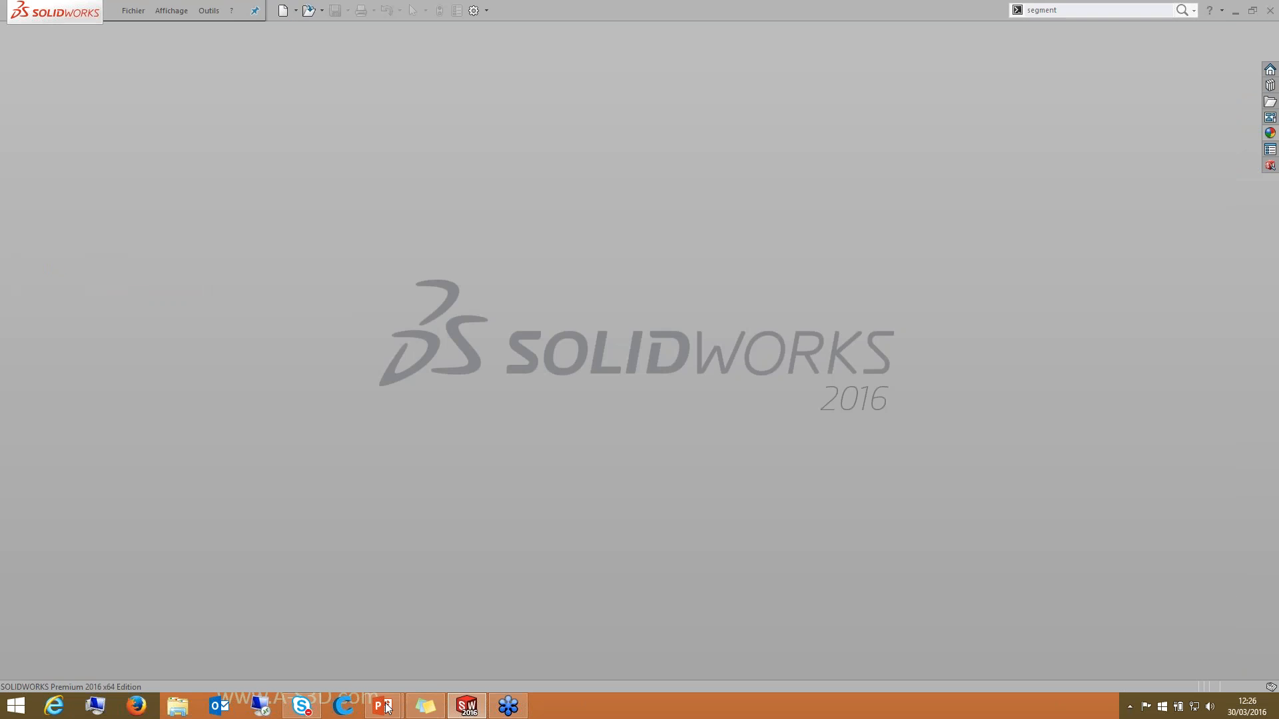
Step: Switch to the PowerPoint slideshow, page from the Pièce slide to the Mécano - Soudure slide, and end the show
click(384, 706)
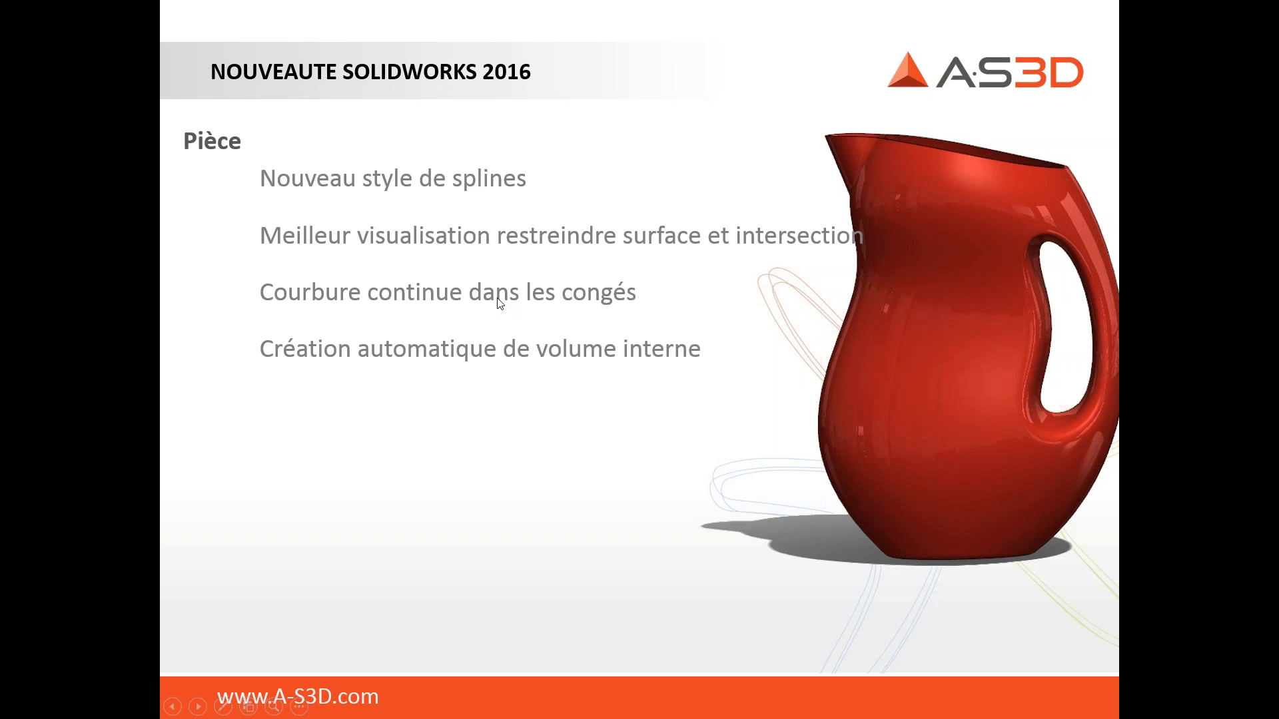
click(460, 335)
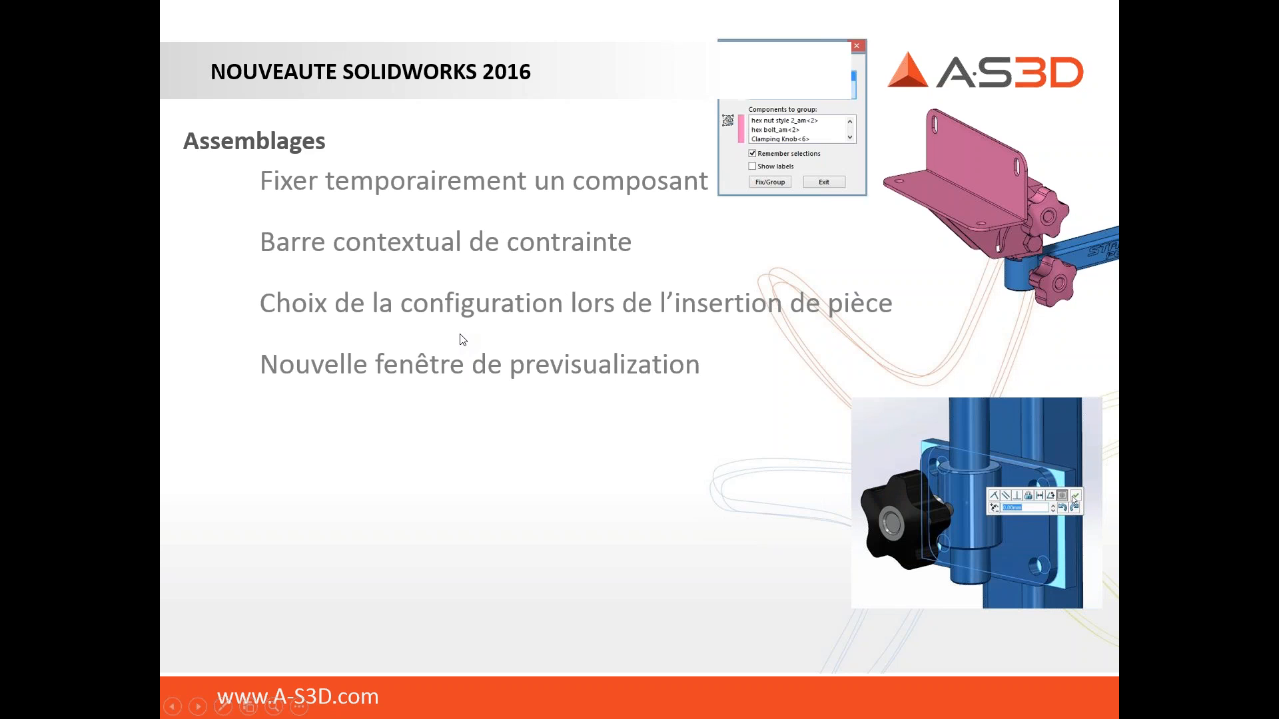
click(463, 340)
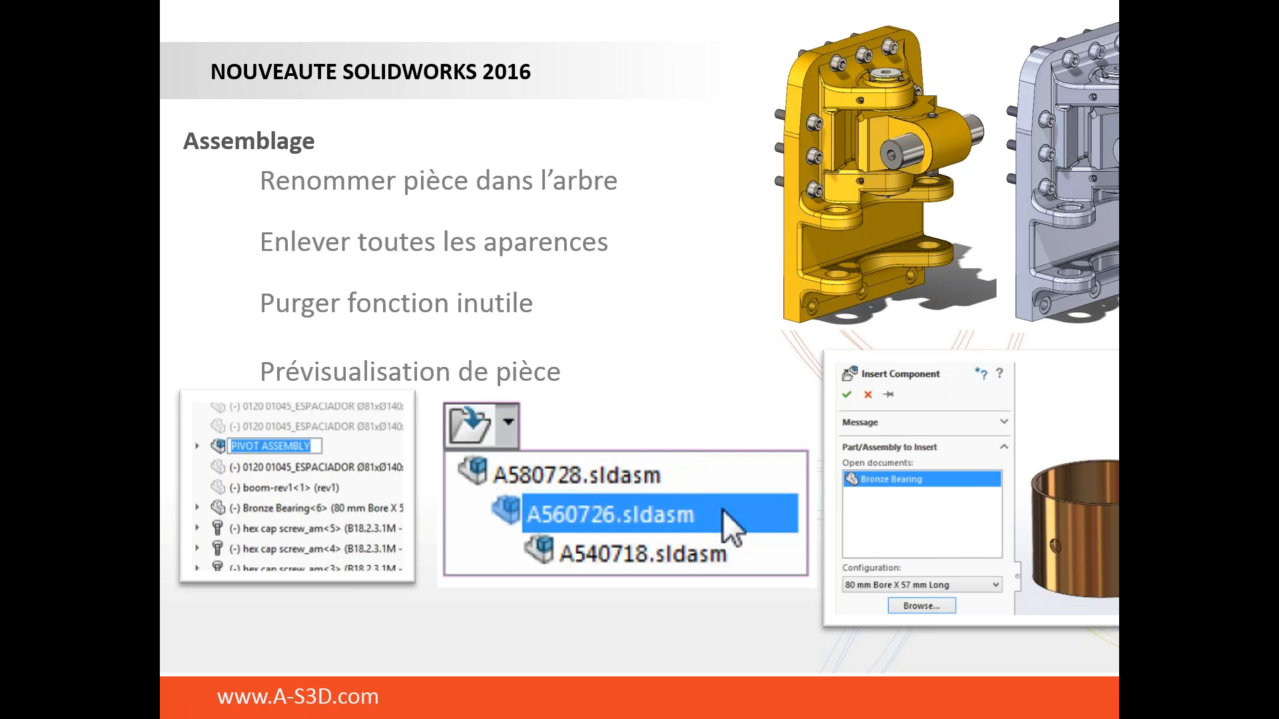
key(Right)
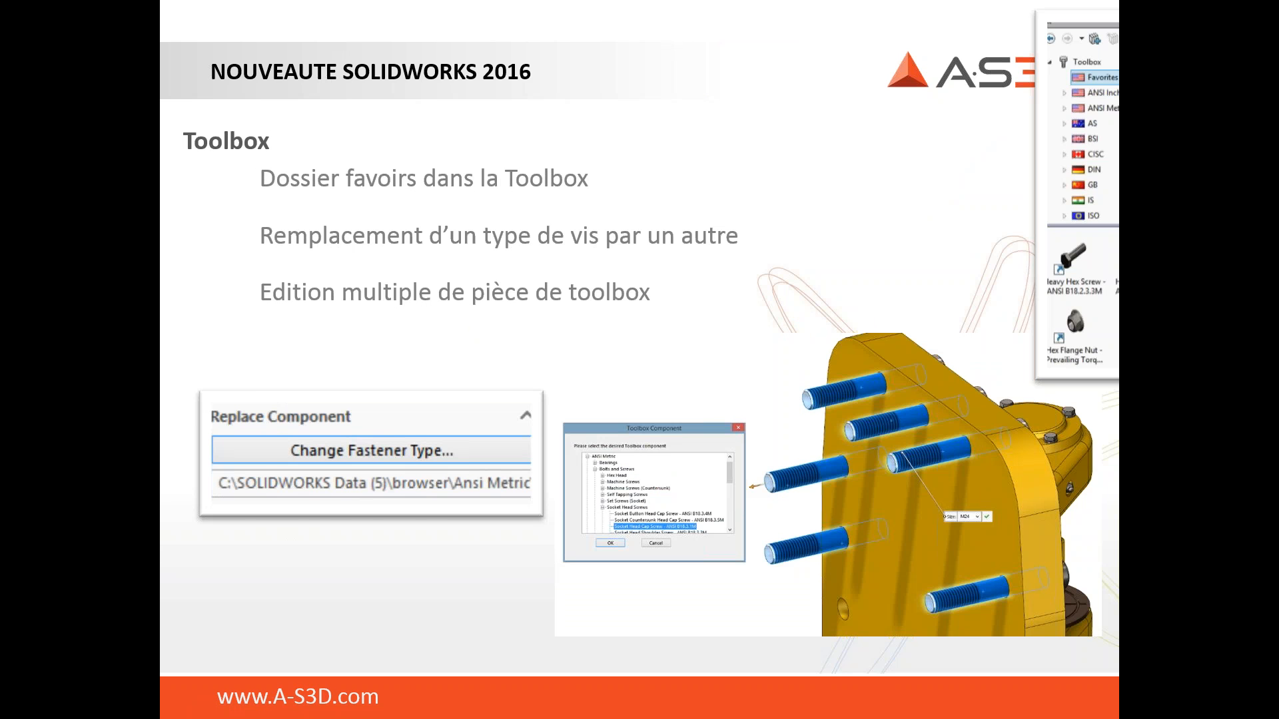
key(Right)
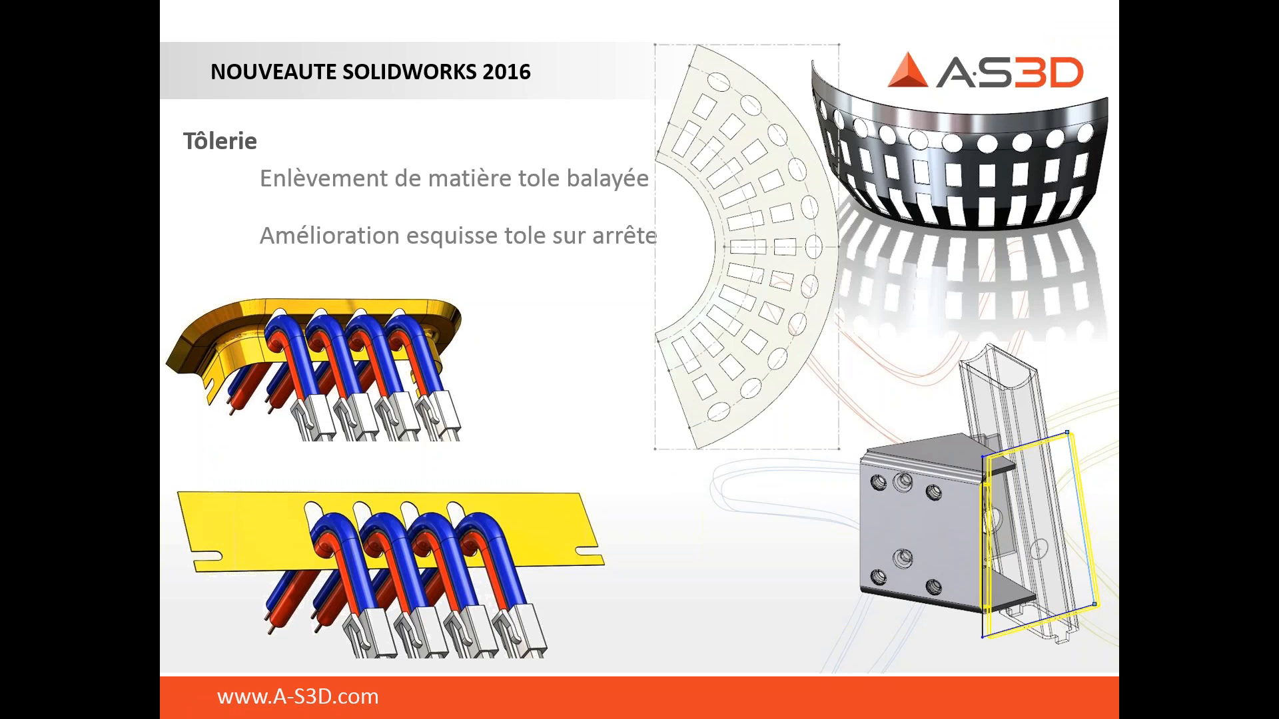
key(Right)
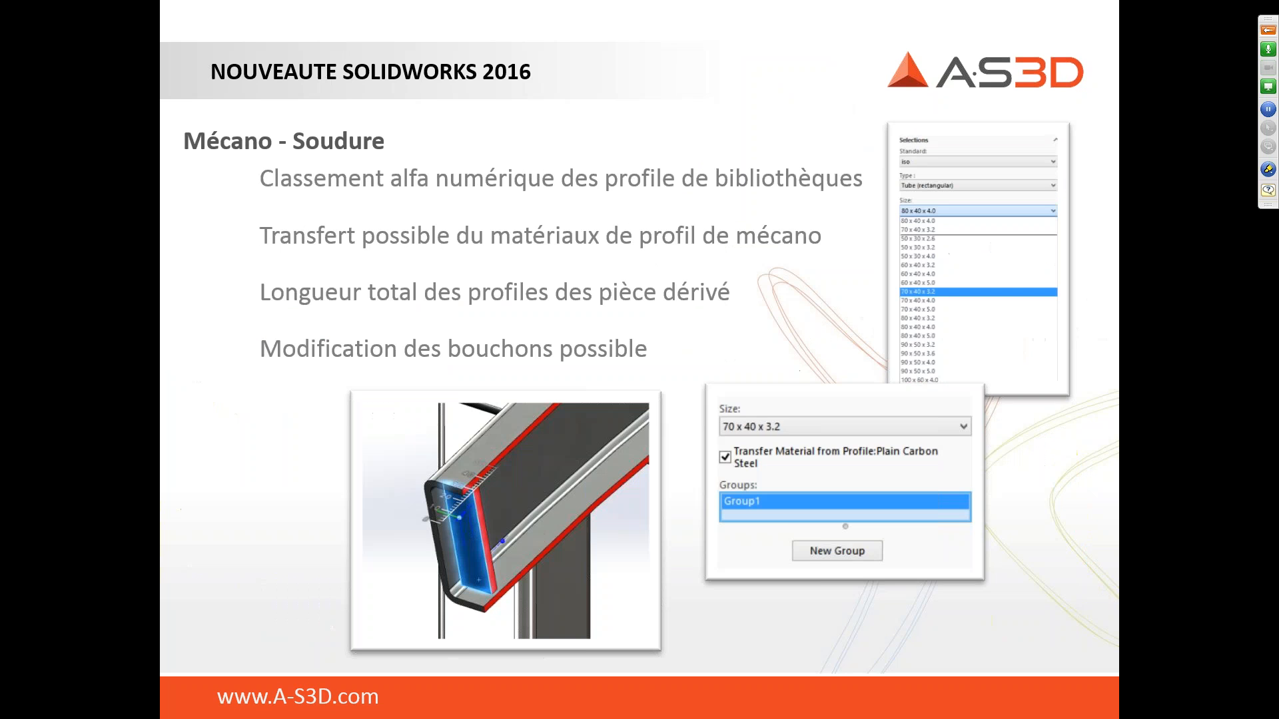
key(Escape)
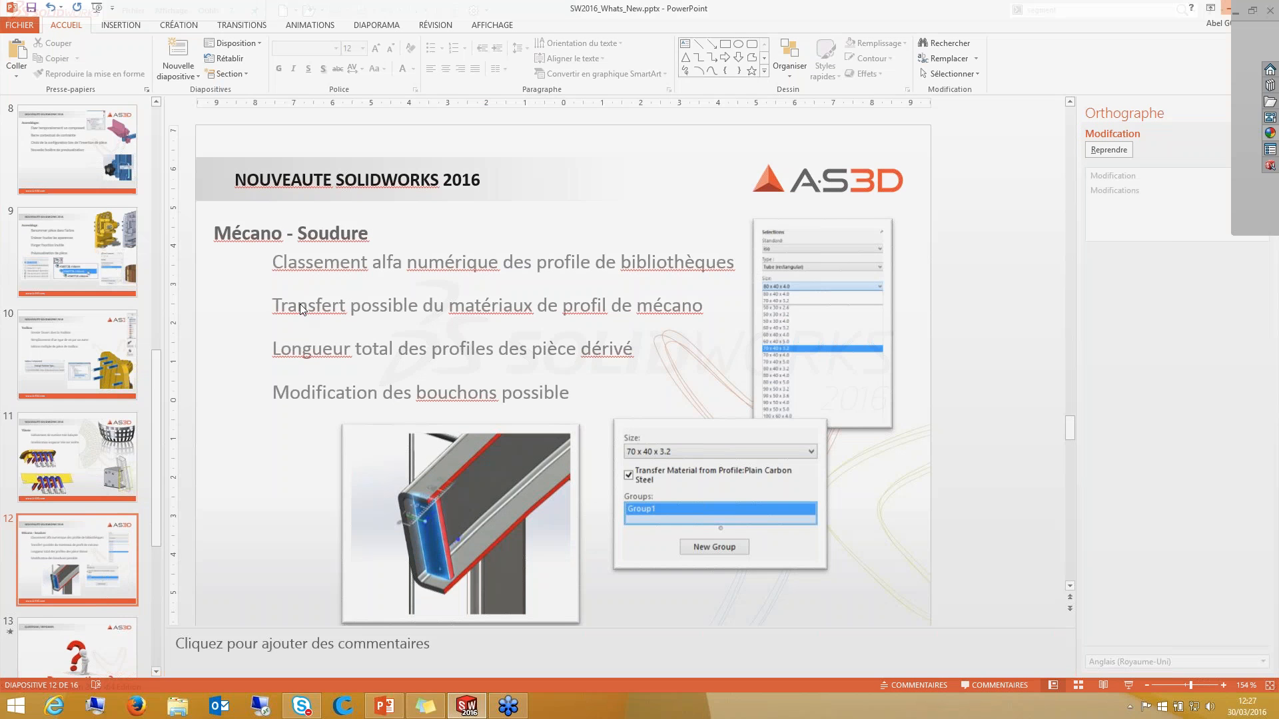
Step: Return to SOLIDWORKS and open the recent assembly 0315_ENSAMBLE BUT 28.SLDASM
click(1230, 9)
click(133, 10)
mouse_move(151, 12)
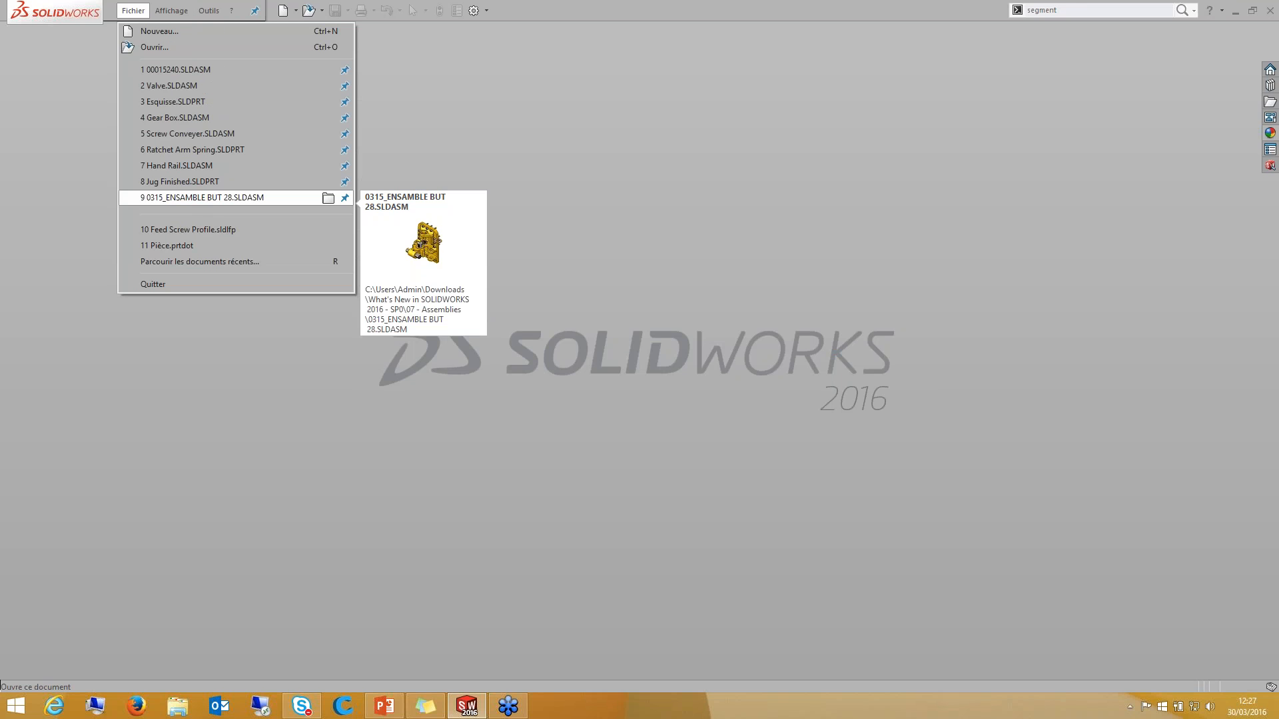
click(193, 197)
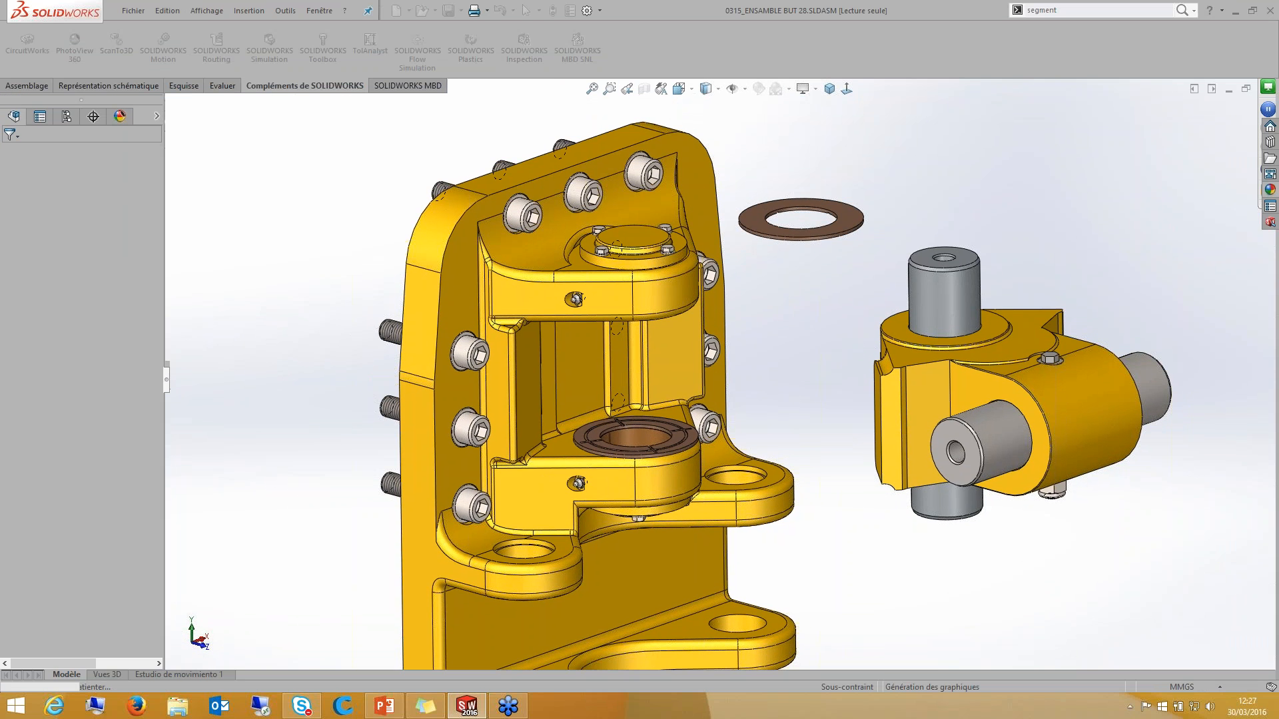
Step: Open the component preview window for the yellow coupling 0306 02001_ACOPLE SUPERIOR
right_click(926, 400)
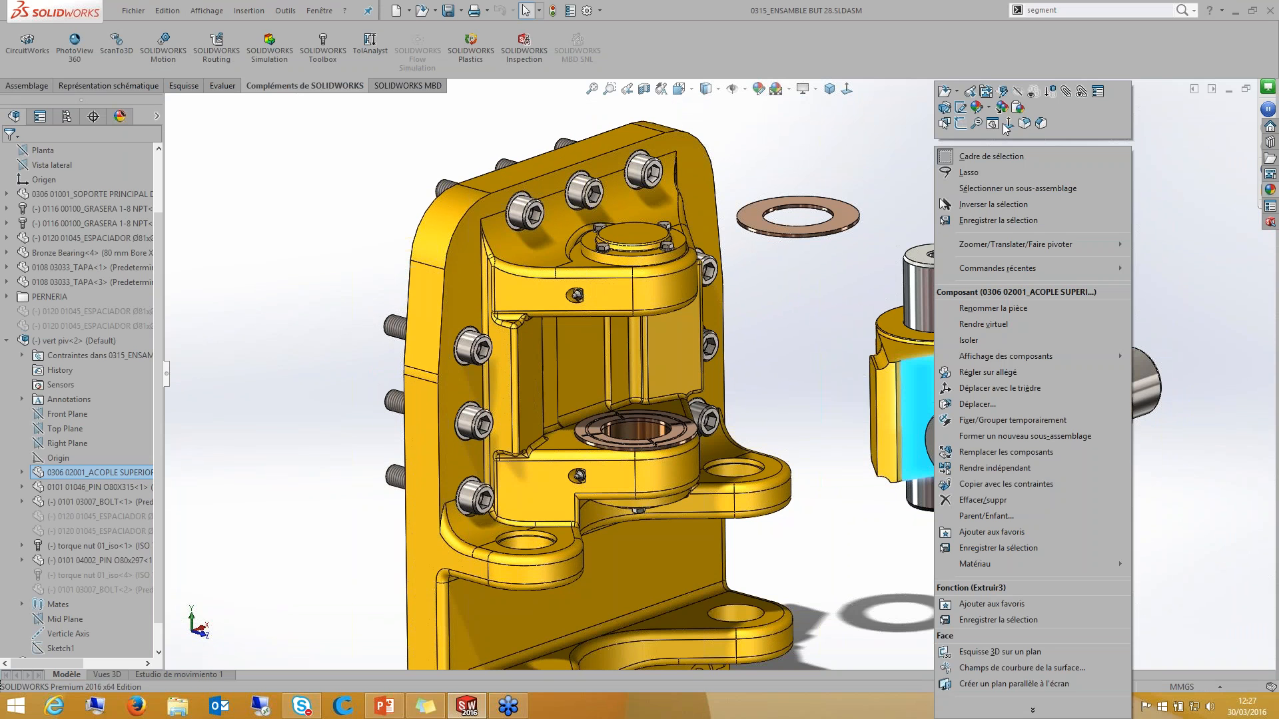
click(851, 371)
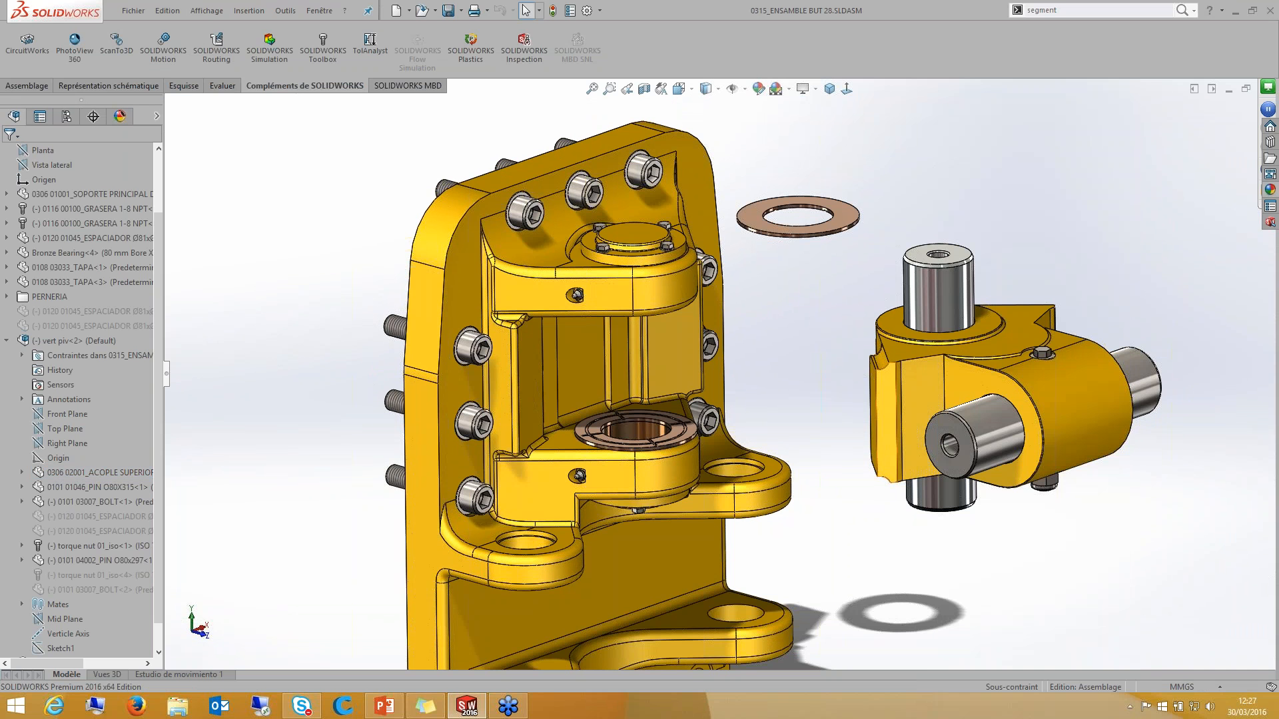
click(925, 369)
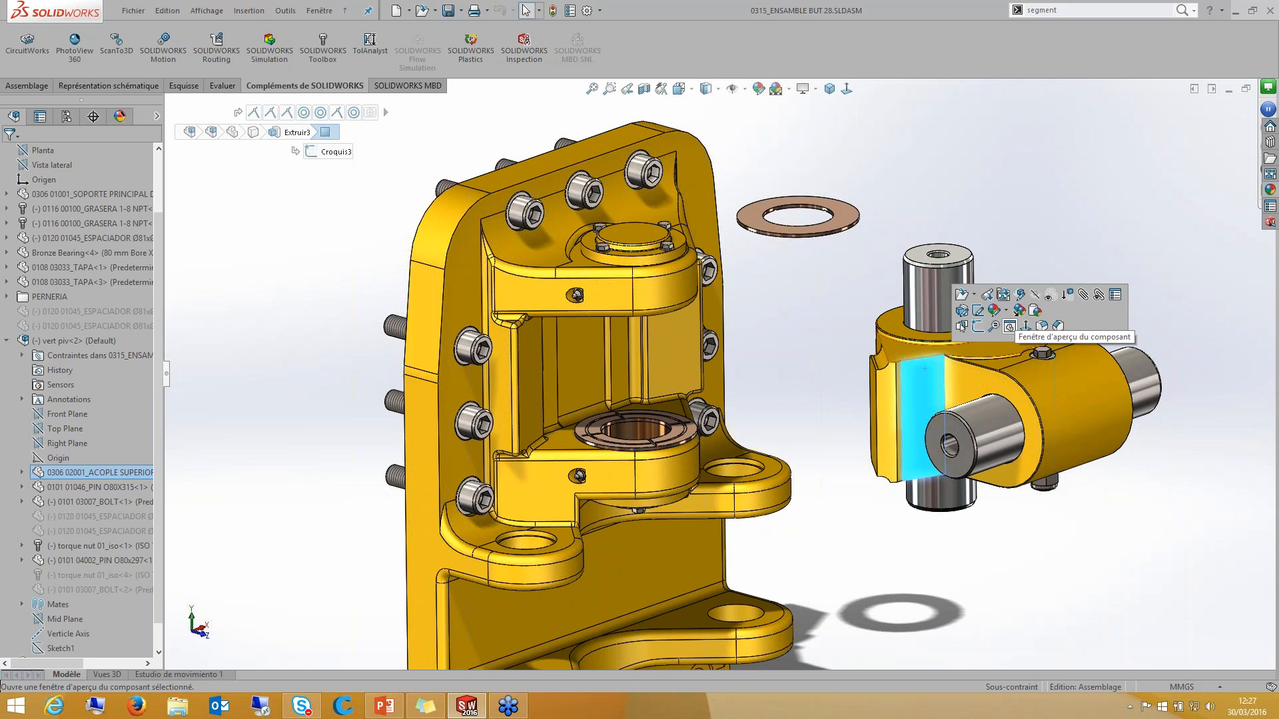
click(1009, 326)
click(1007, 289)
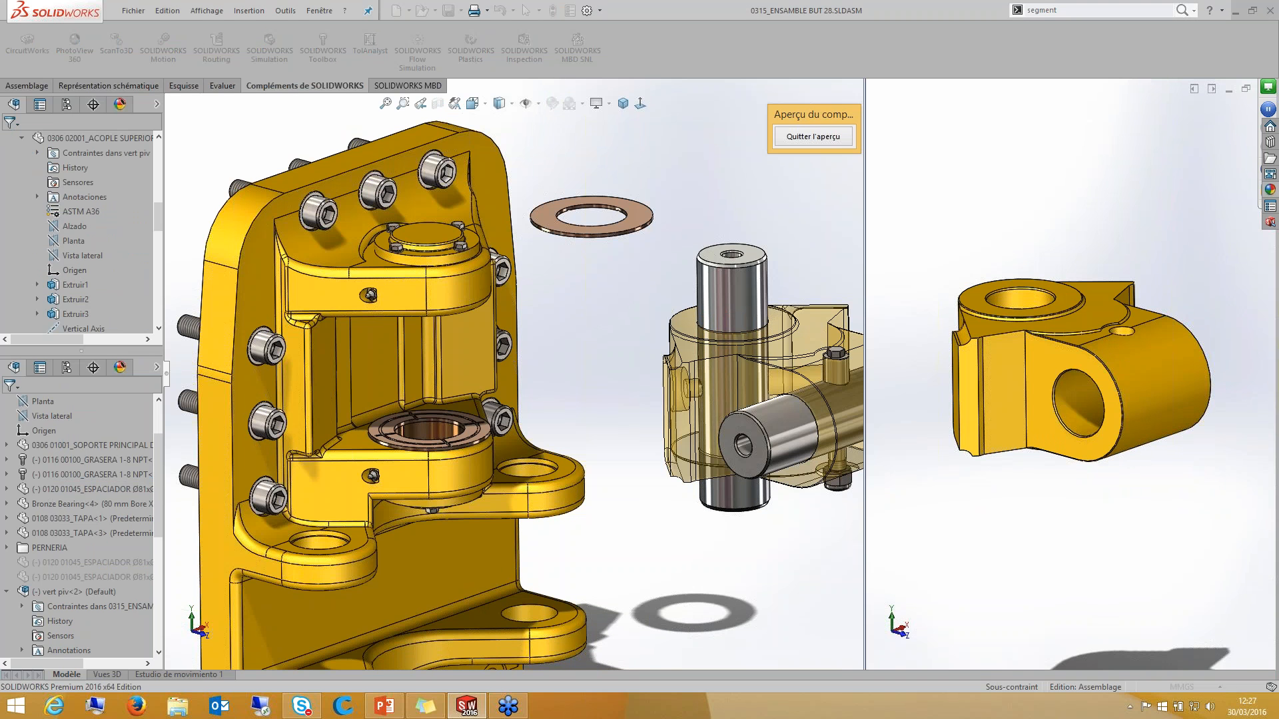
Step: Examine the coupling from several sides in the preview window, including its large bore, and frame the bracket in the assembly view
drag(1047, 427, 1036, 428)
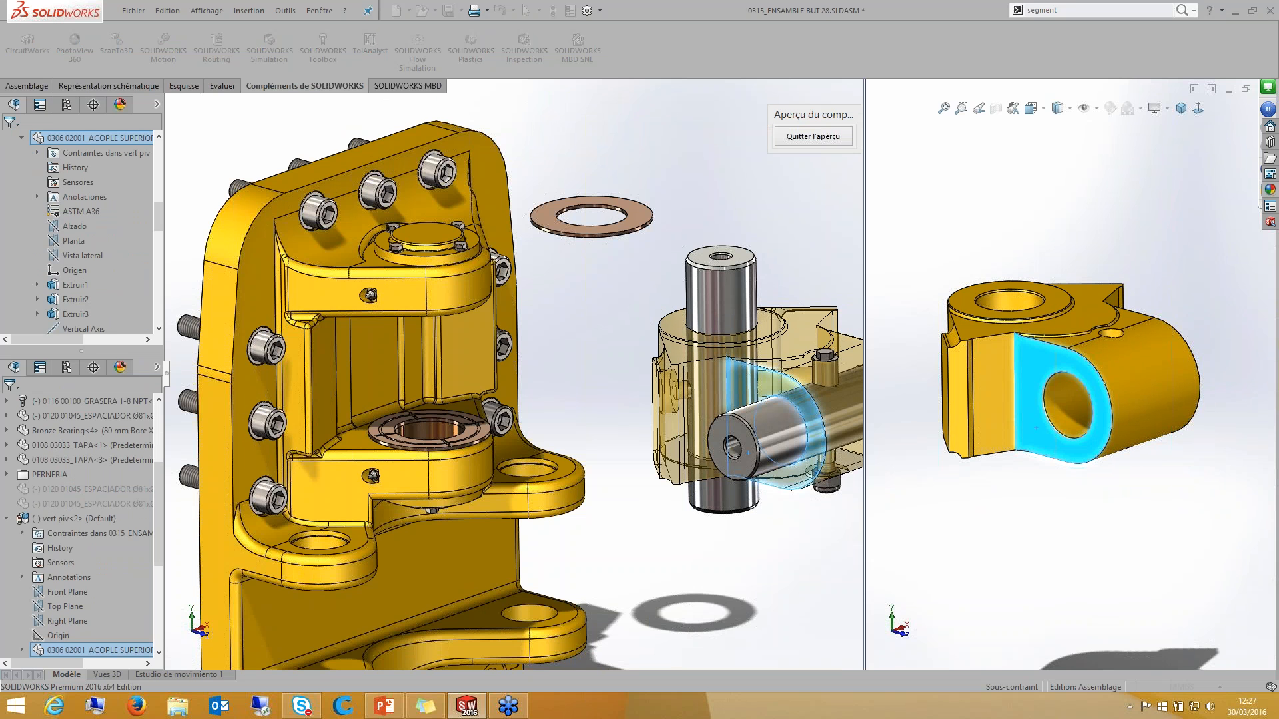
drag(1037, 428, 1070, 242)
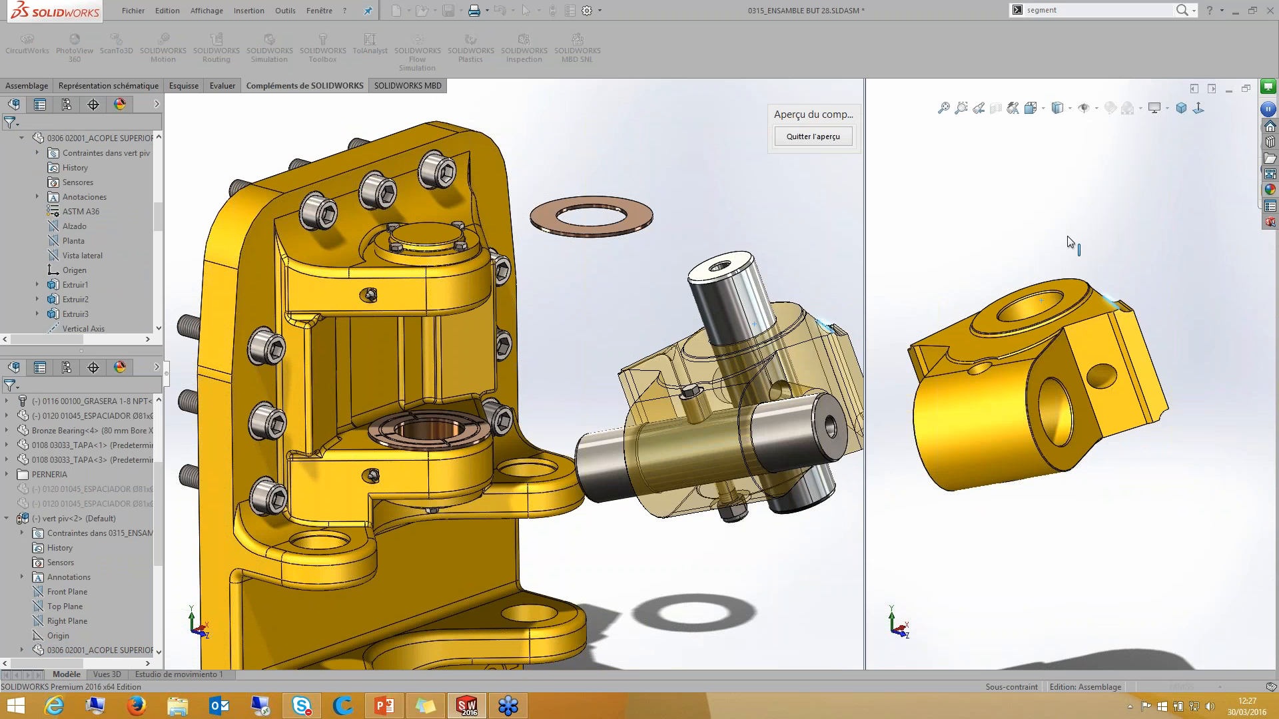
right_drag(1070, 241, 1151, 359)
right_drag(939, 280, 941, 253)
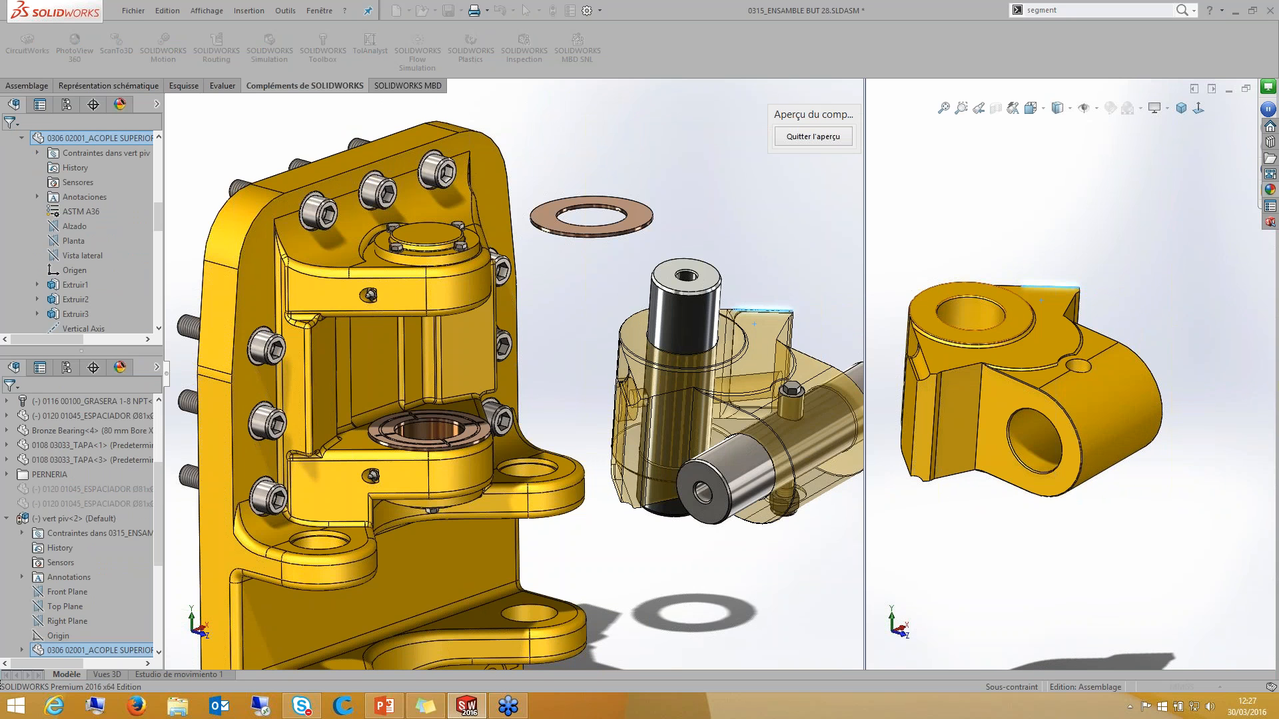
right_drag(1041, 301, 1029, 274)
click(964, 319)
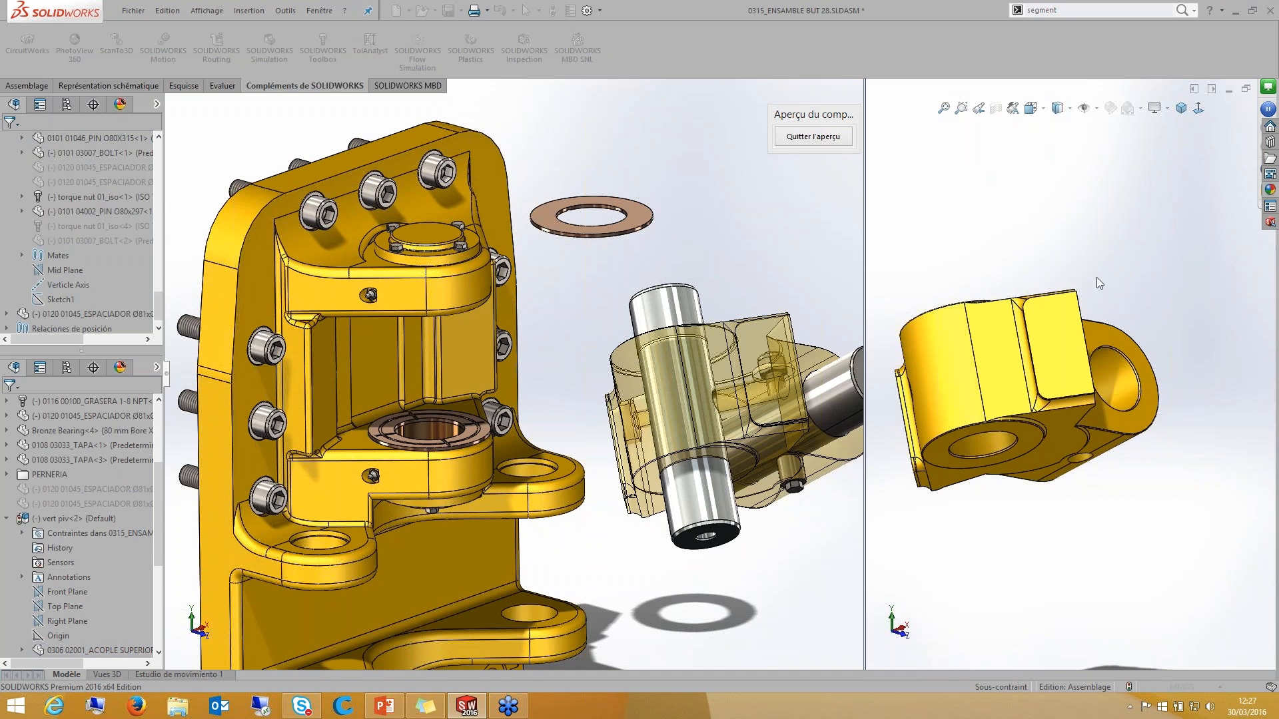
right_drag(1066, 262, 1067, 320)
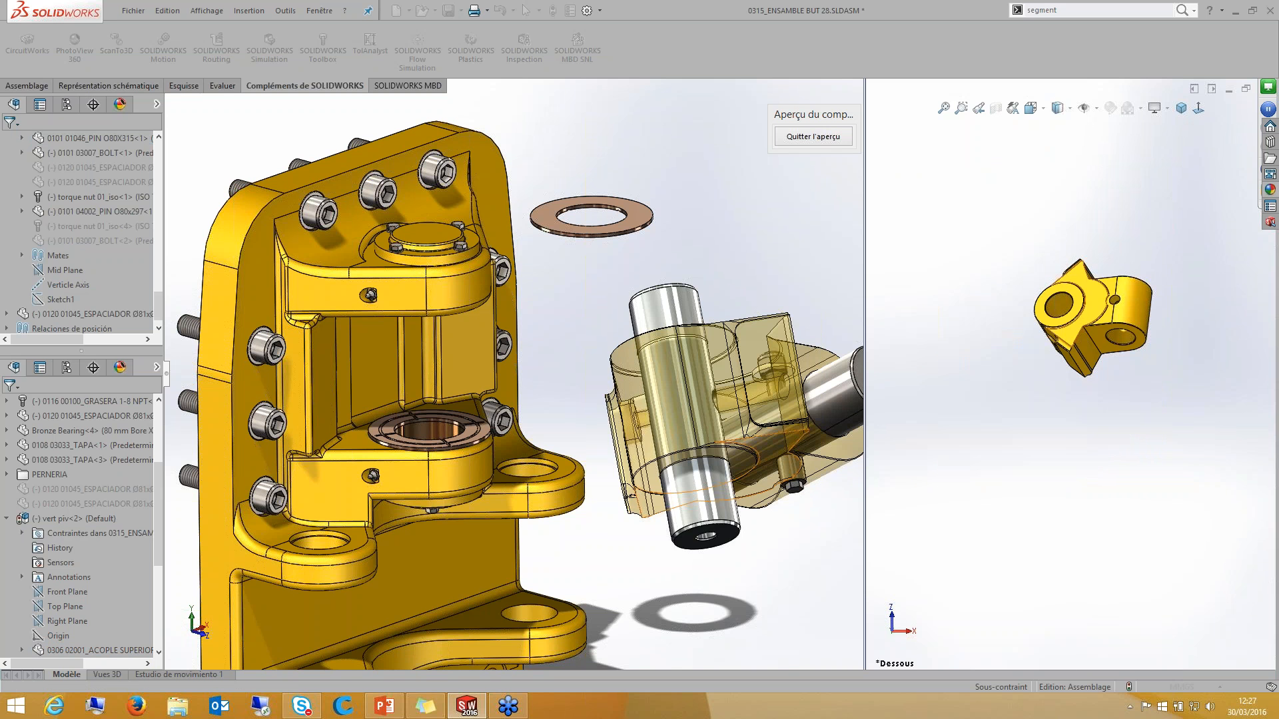
scroll(1073, 319, down, 6)
click(1070, 380)
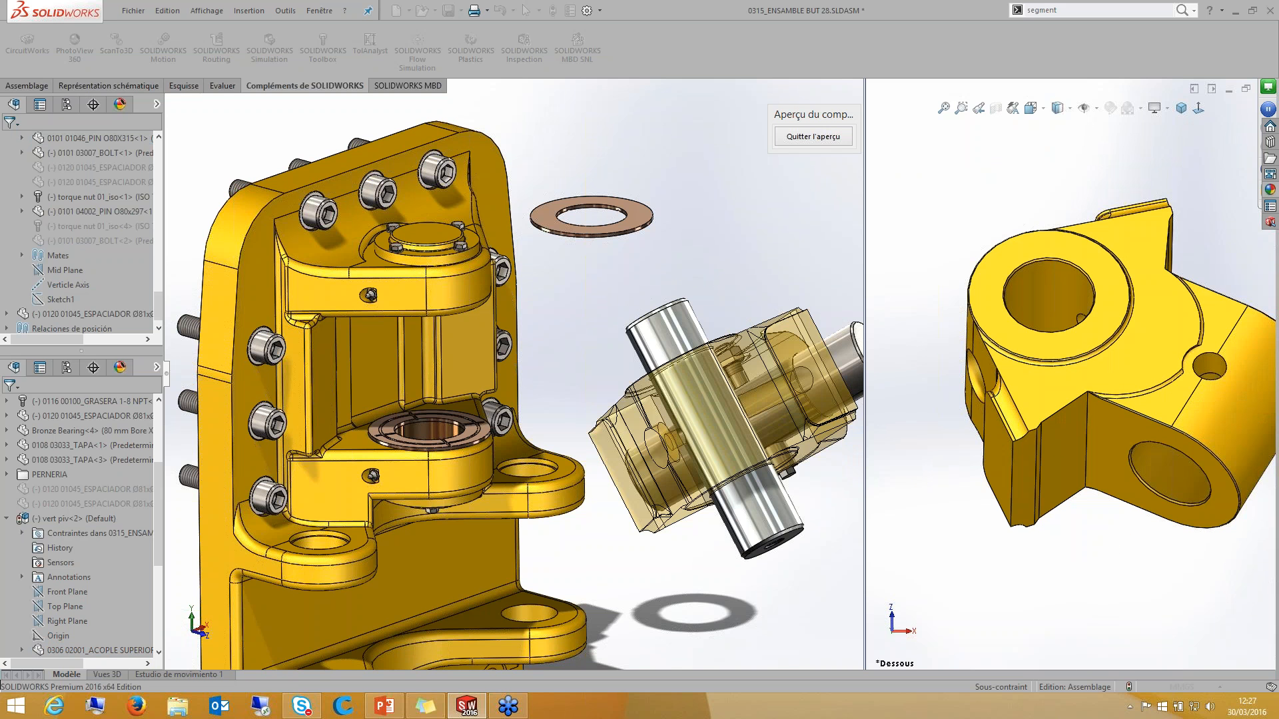
scroll(342, 357, up, 3)
scroll(342, 358, down, 1)
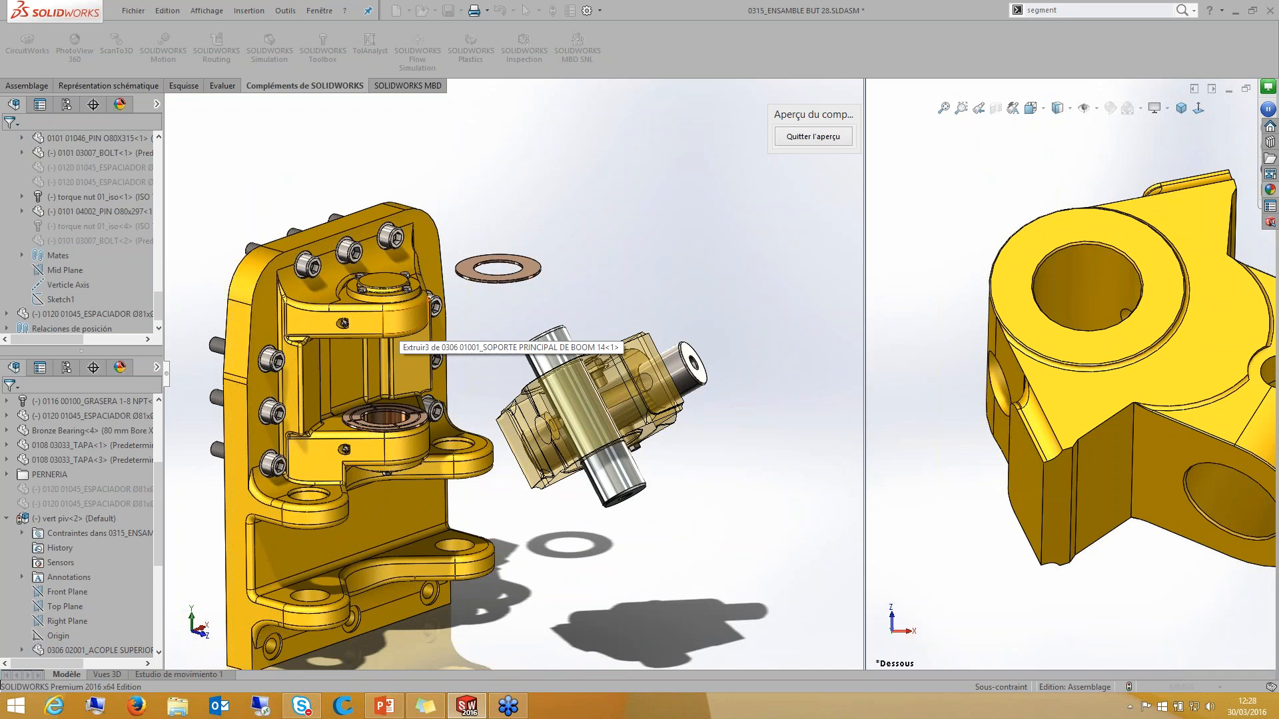
click(401, 318)
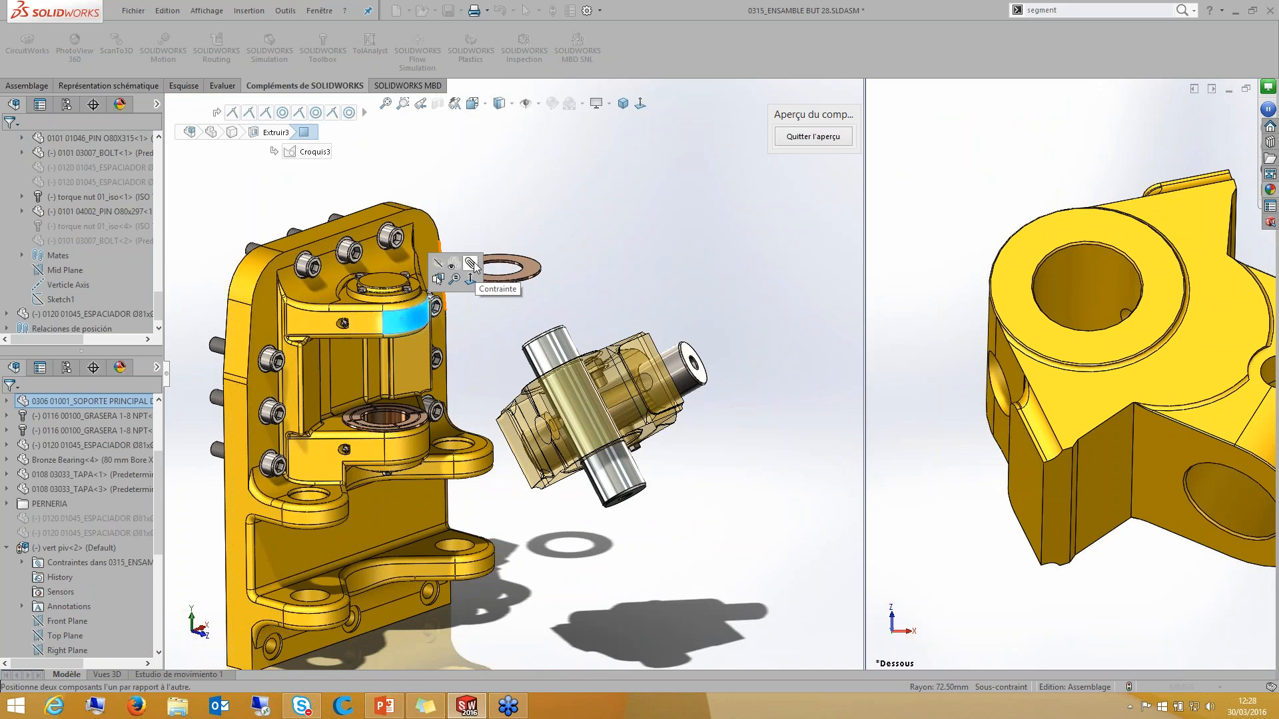
click(472, 263)
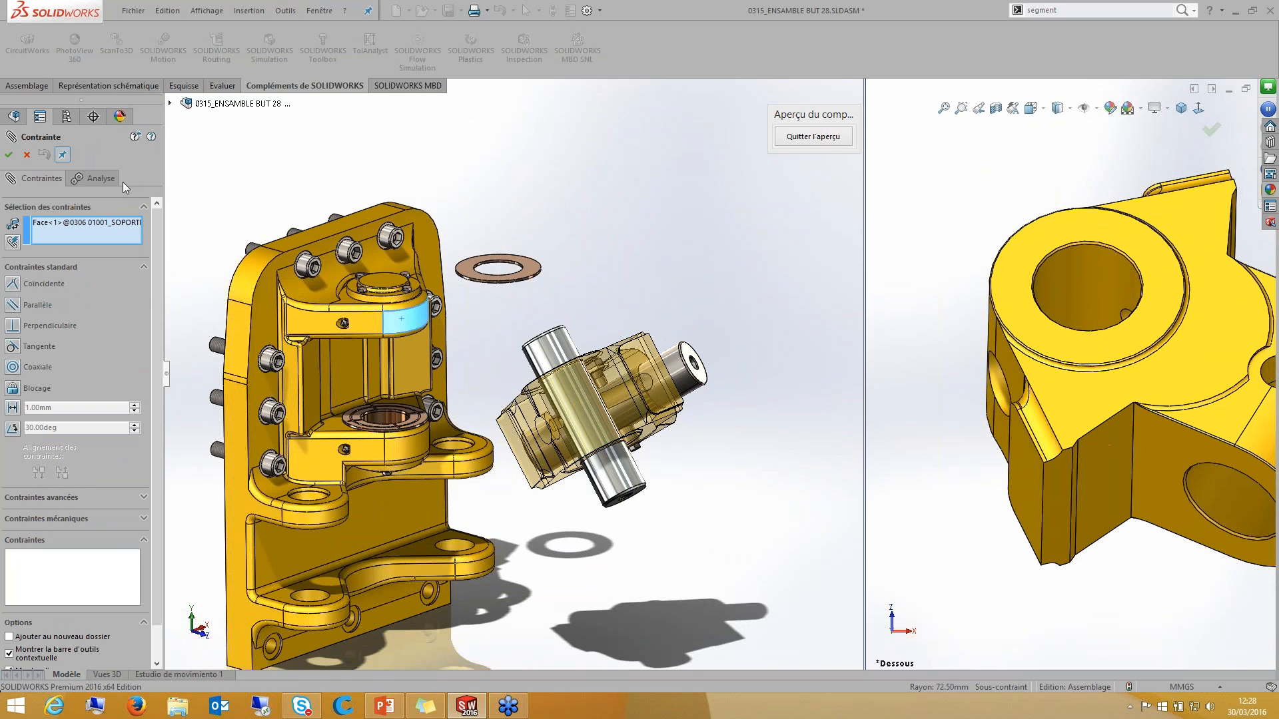
key(Escape)
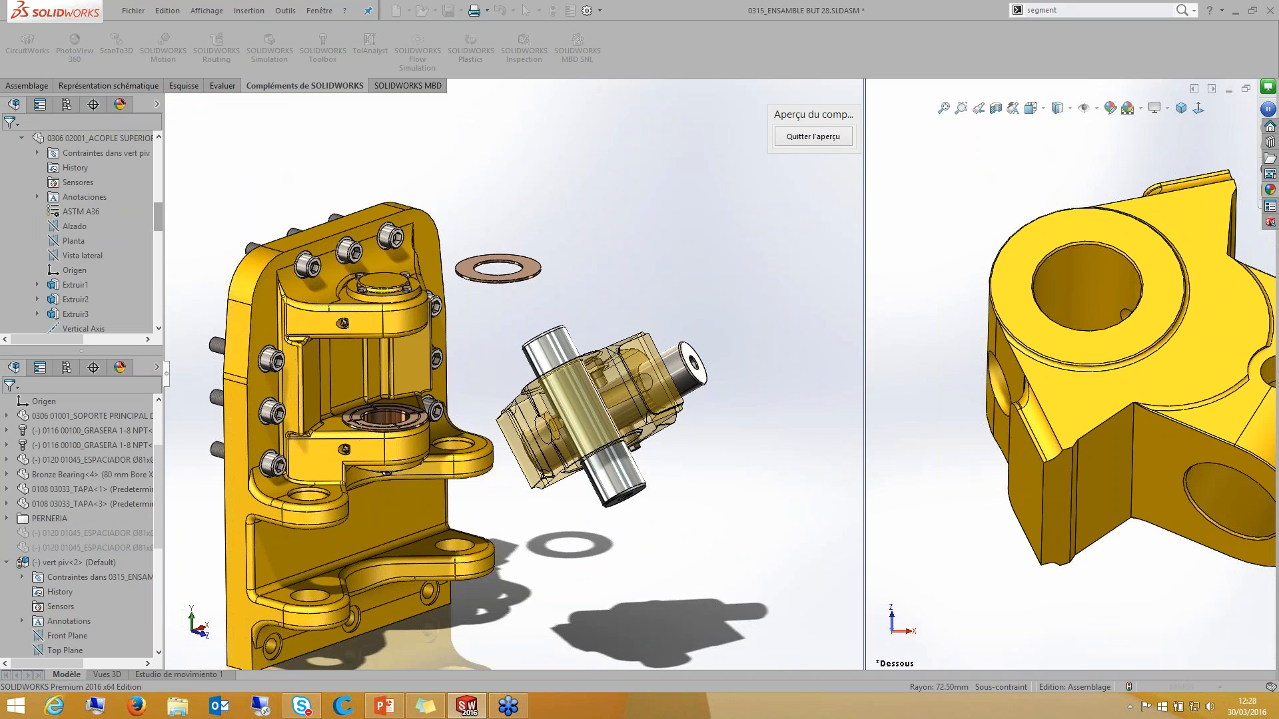
Step: Add a Coaxiale mate between the bracket's upper rounded lug face and the coupling's large bore in the preview
click(413, 315)
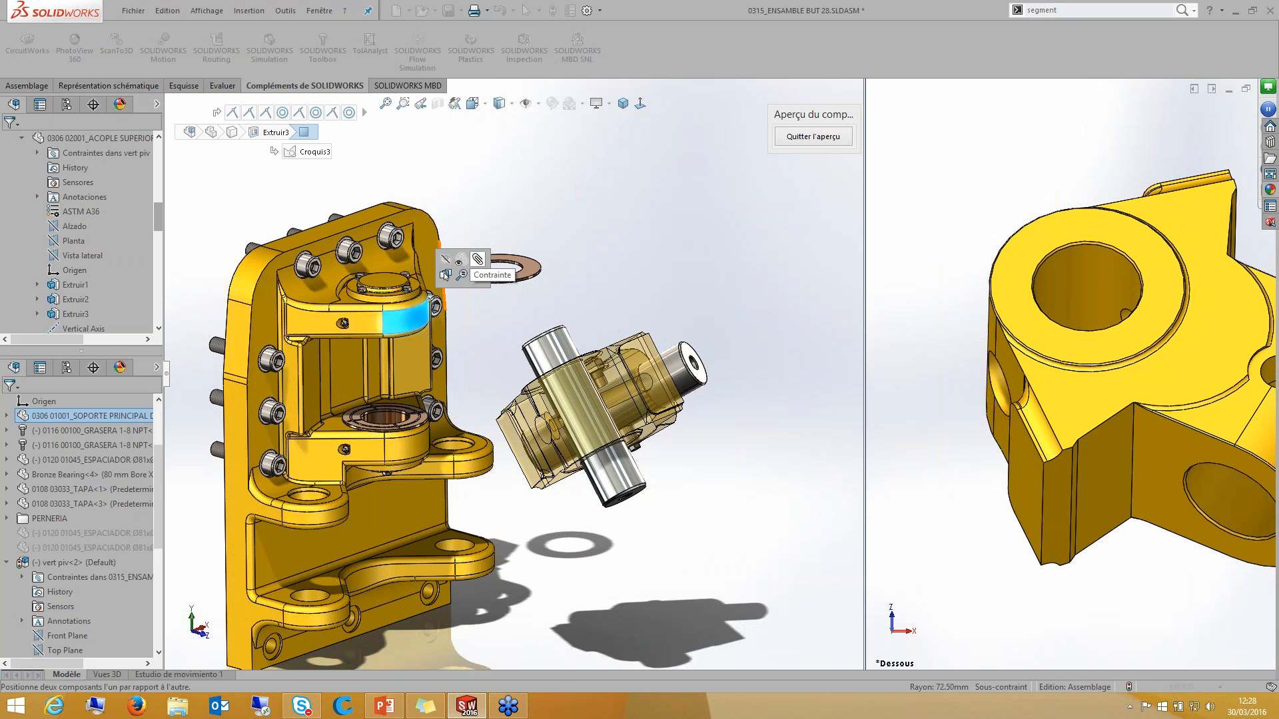
click(477, 259)
click(1085, 289)
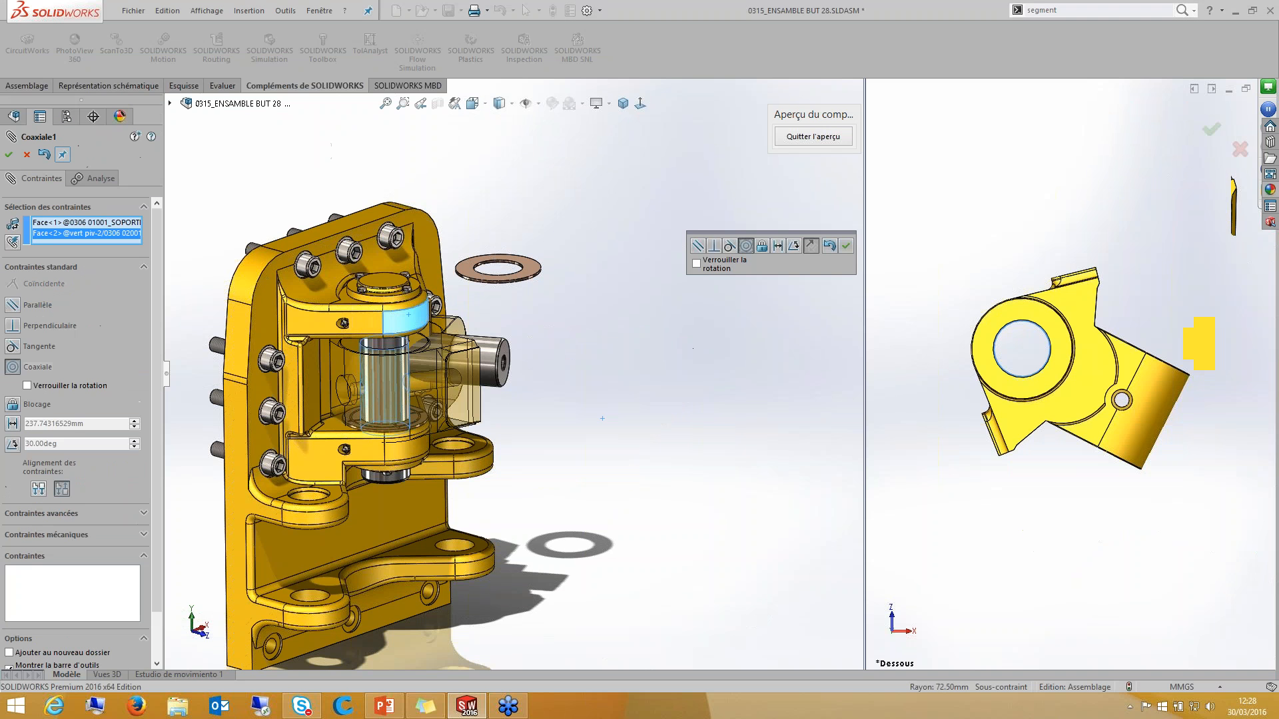
key(Return)
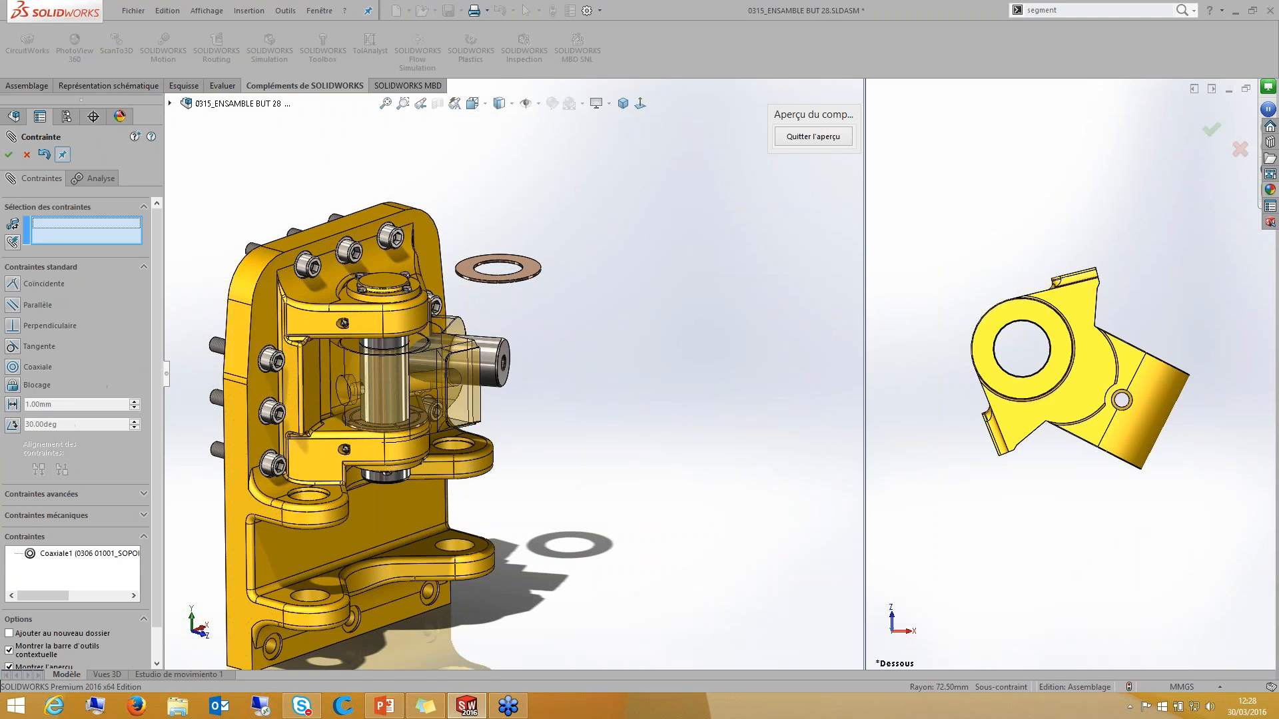
Step: Exit the component preview and the mate command to return to the full assembly view
middle_drag(533, 427, 567, 373)
click(813, 137)
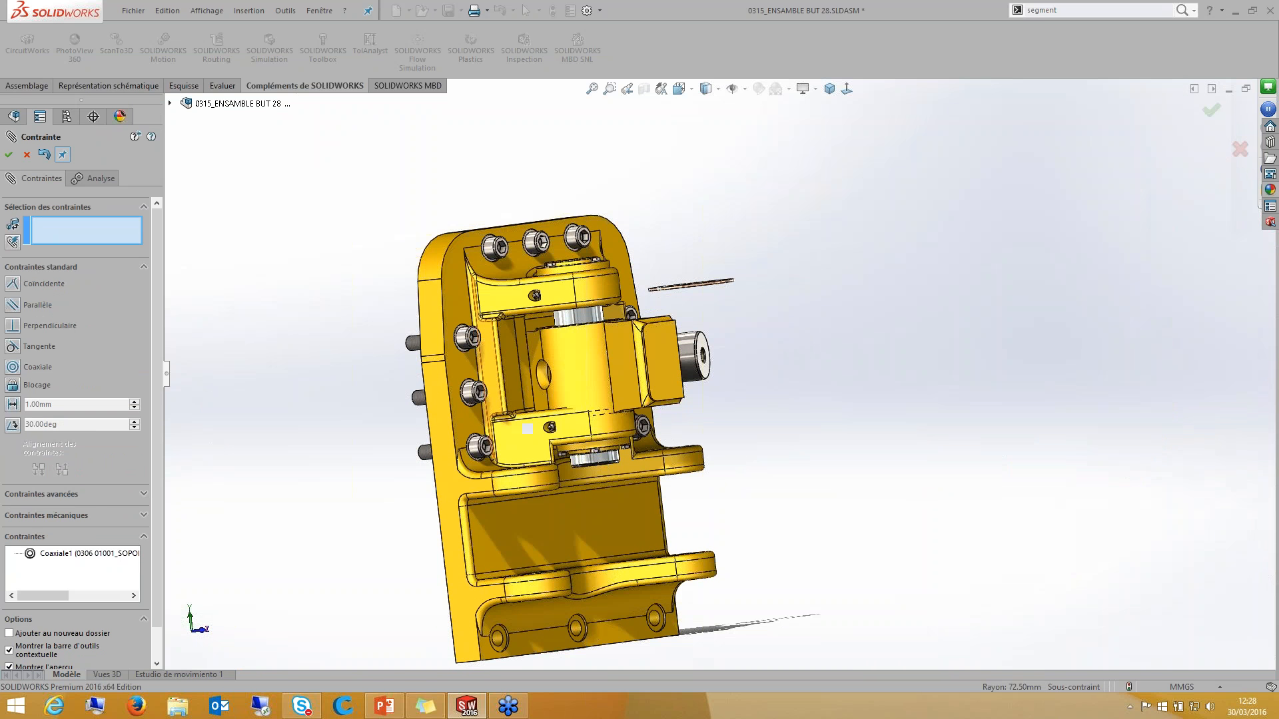
key(Escape)
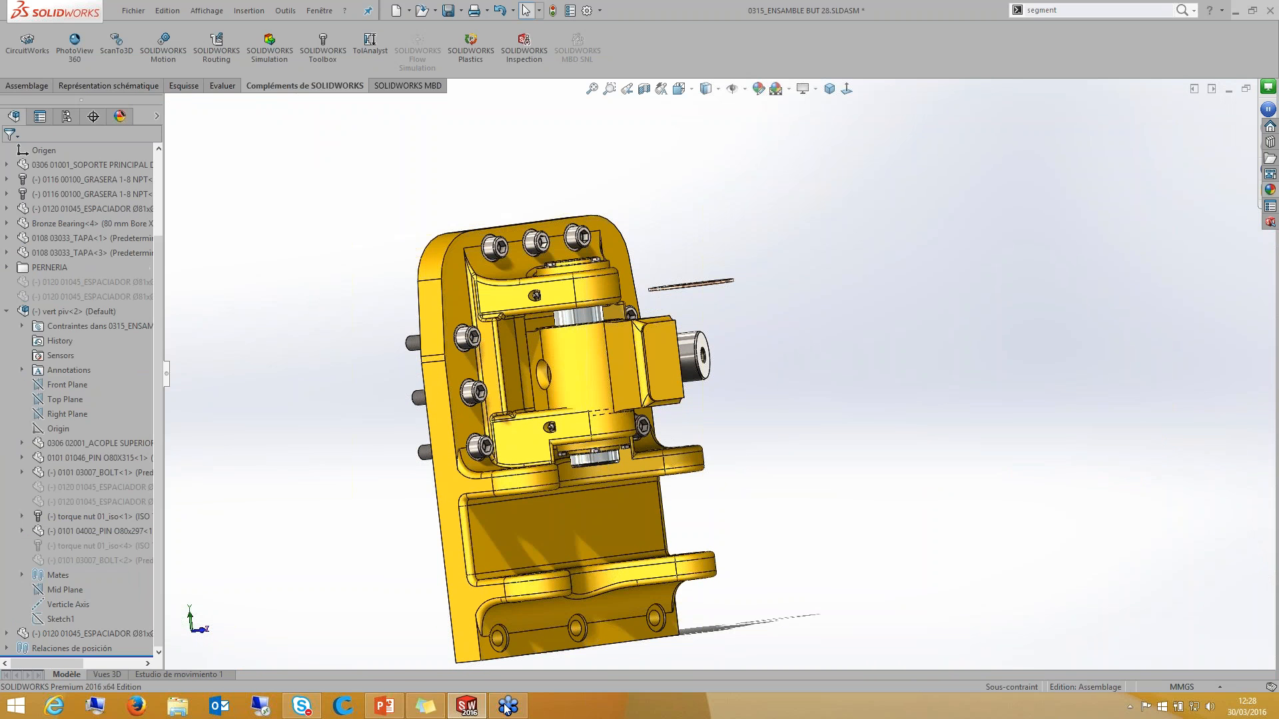
Step: Switch to the PowerPoint presentation and show the Assemblages slide about temporarily fixed components and the new preview window
mouse_move(507, 706)
mouse_down()
mouse_move(453, 706)
mouse_move(532, 706)
mouse_up()
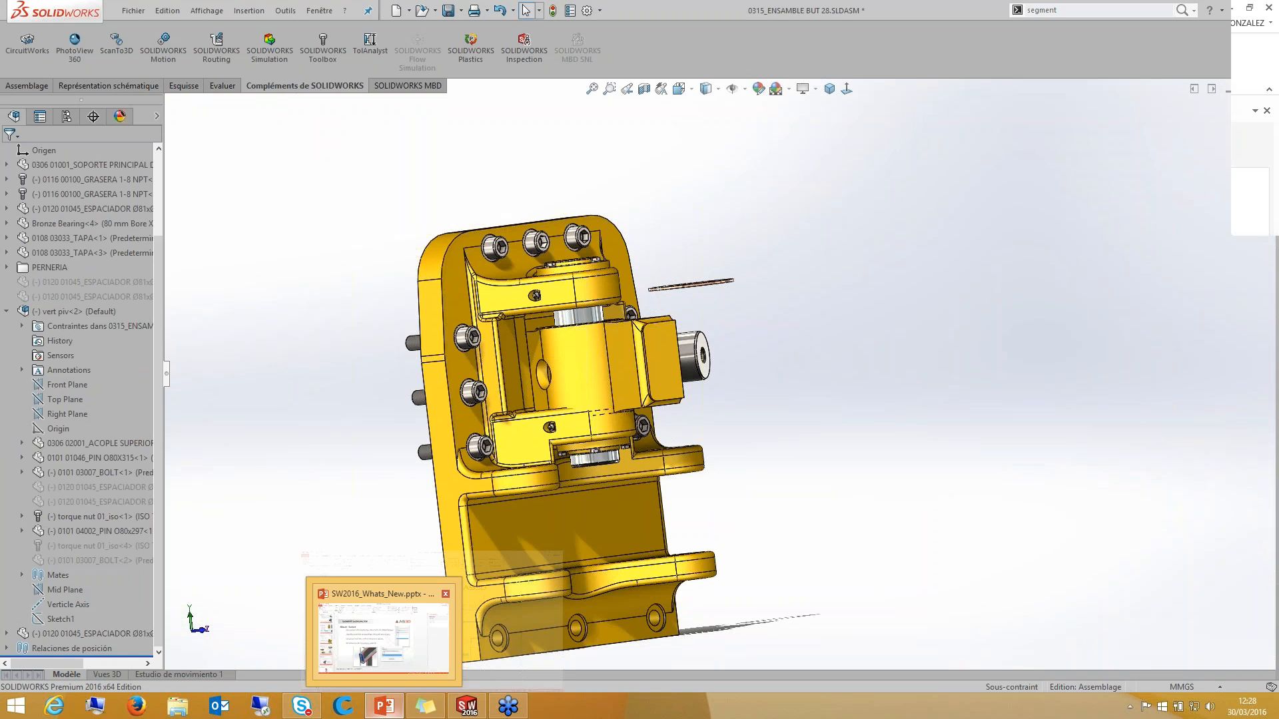
click(394, 705)
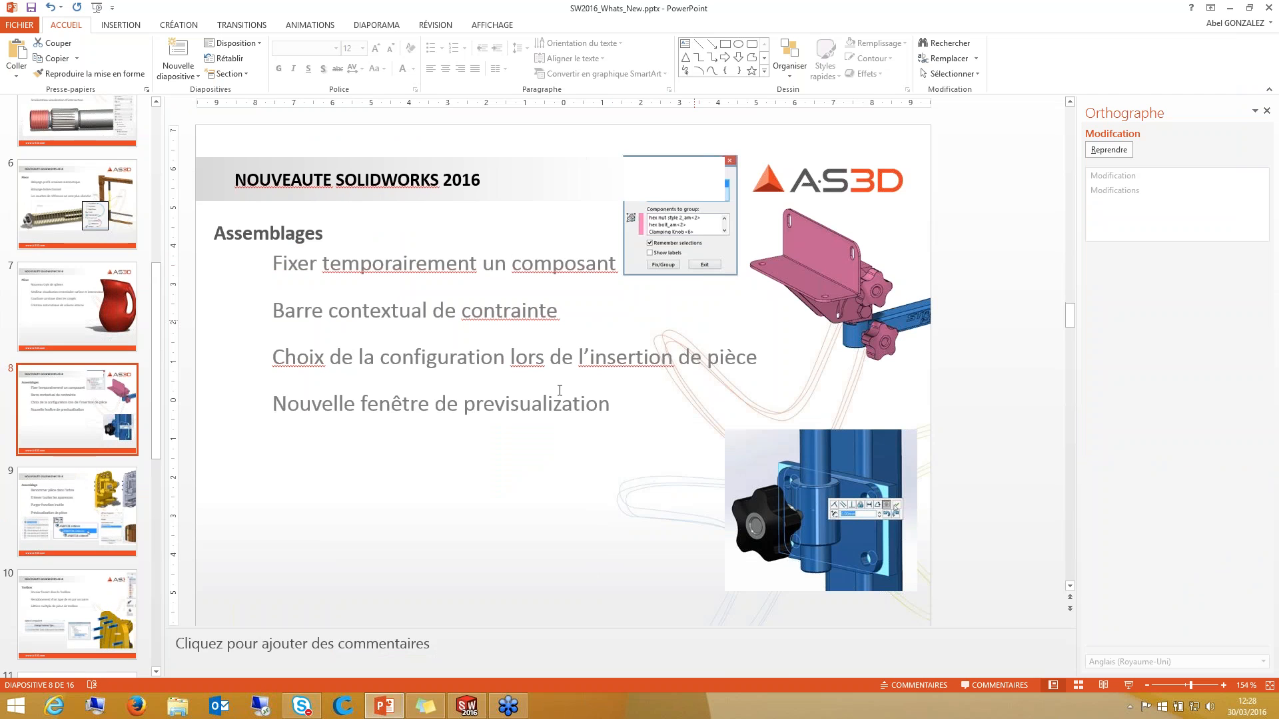
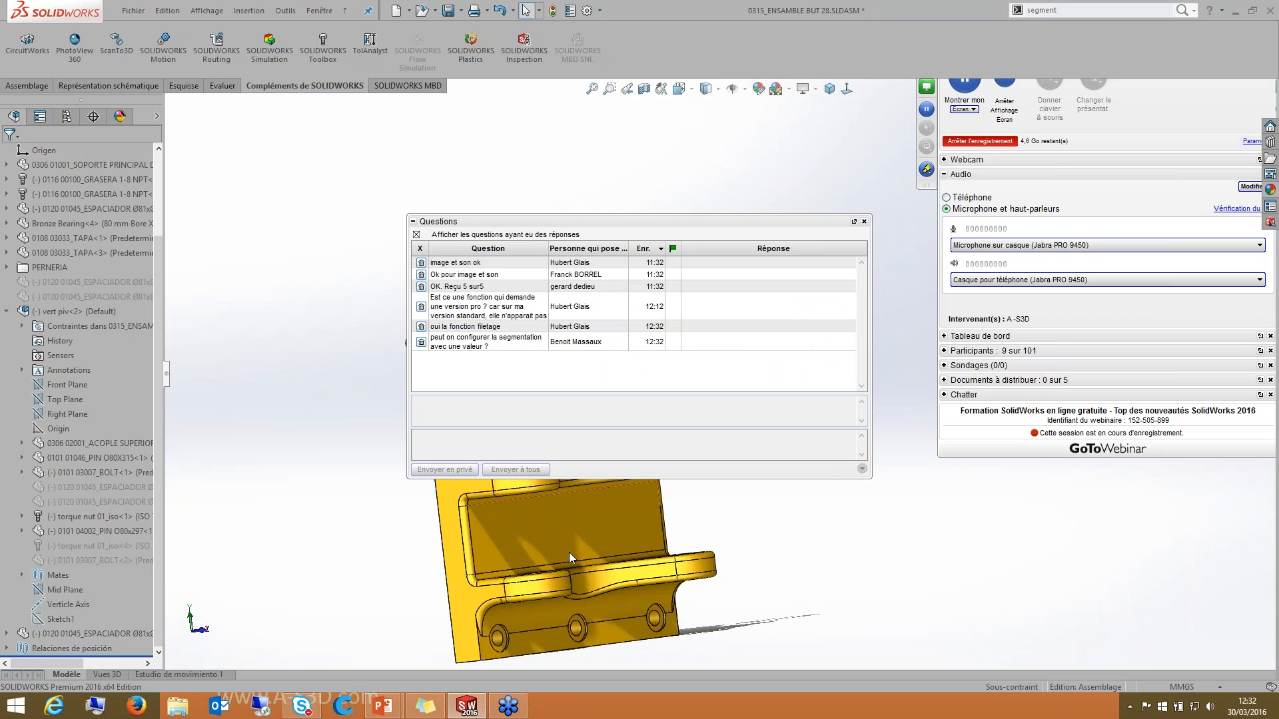
click(566, 533)
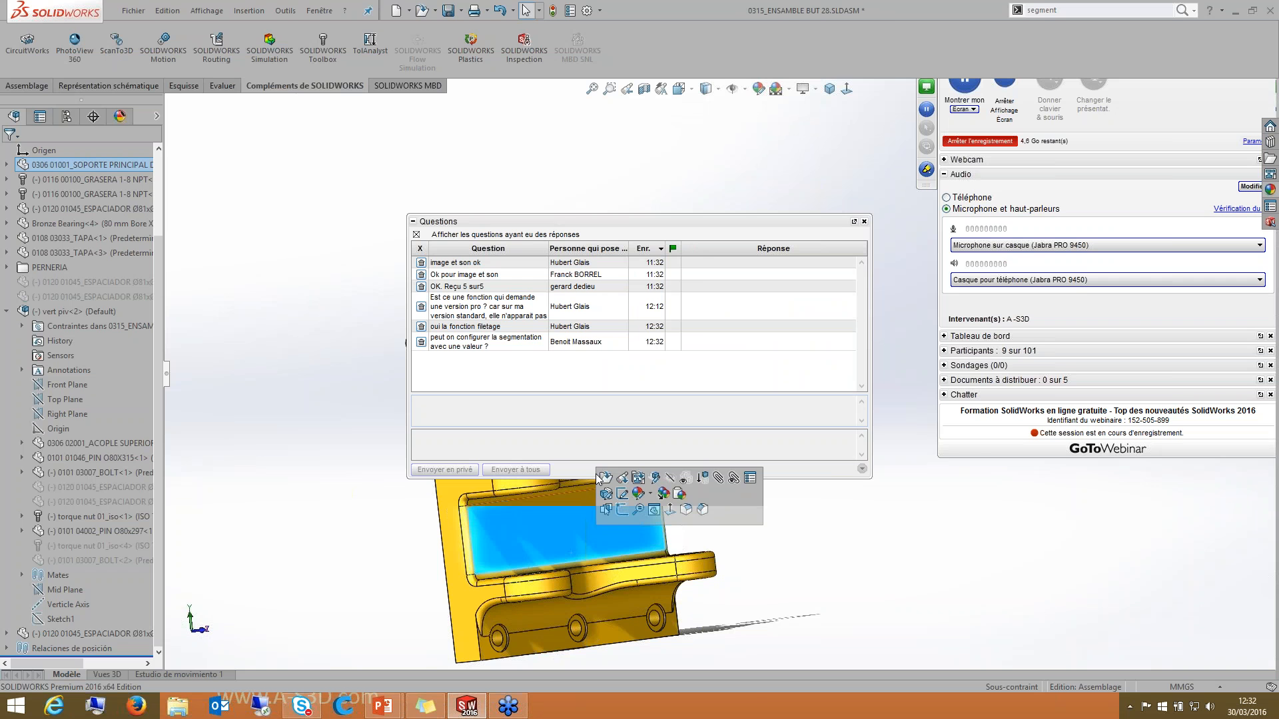
Step: Open the main support bracket part from the assembly and look at the hole feature commands
click(603, 477)
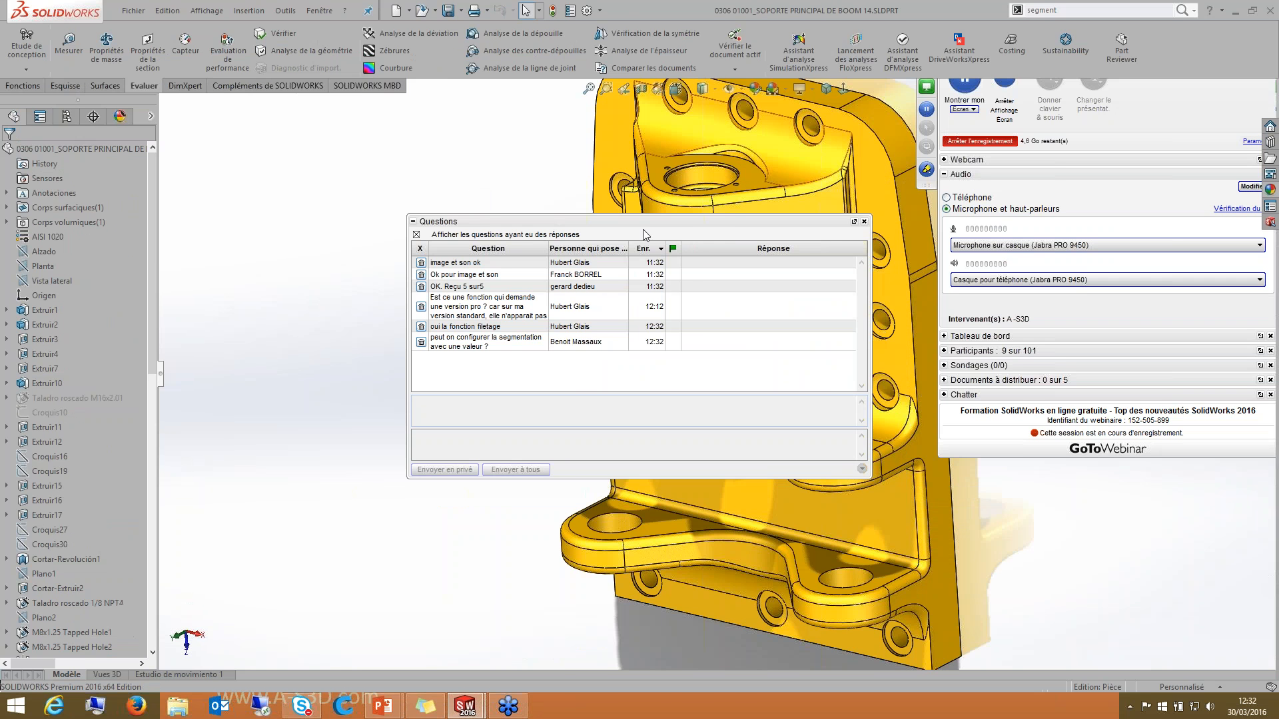
drag(644, 230, 0, 213)
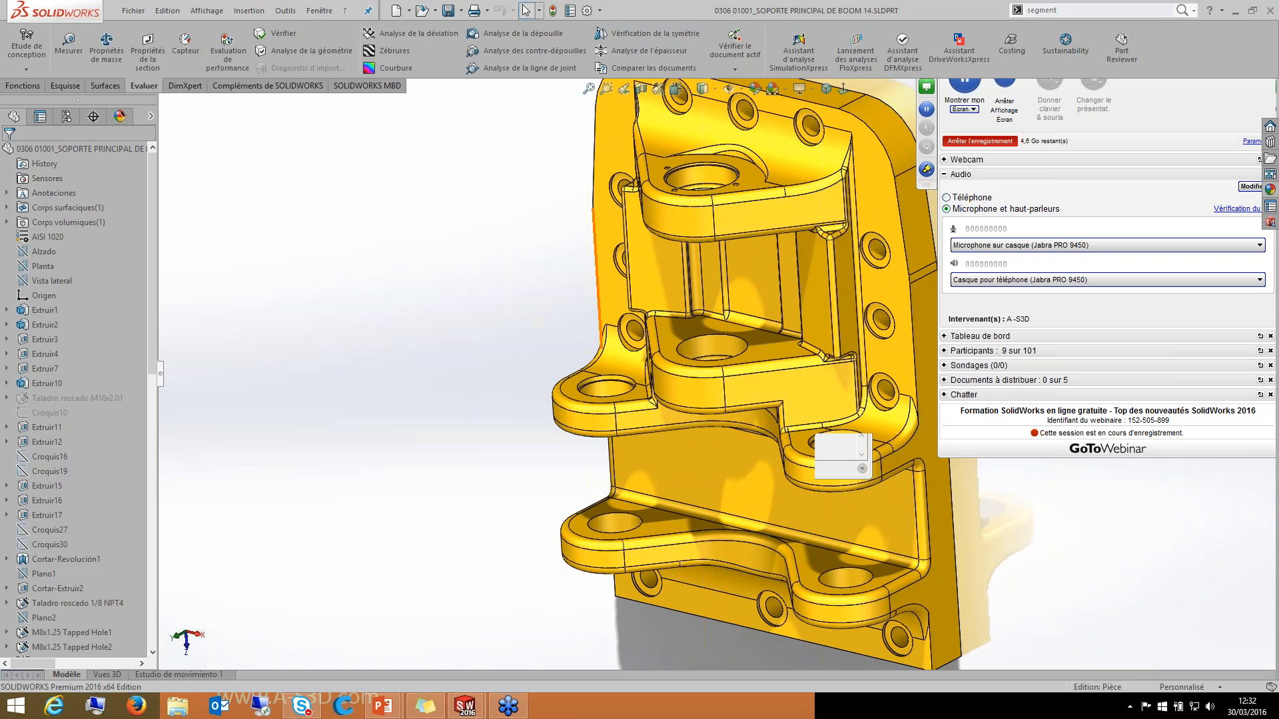
click(23, 86)
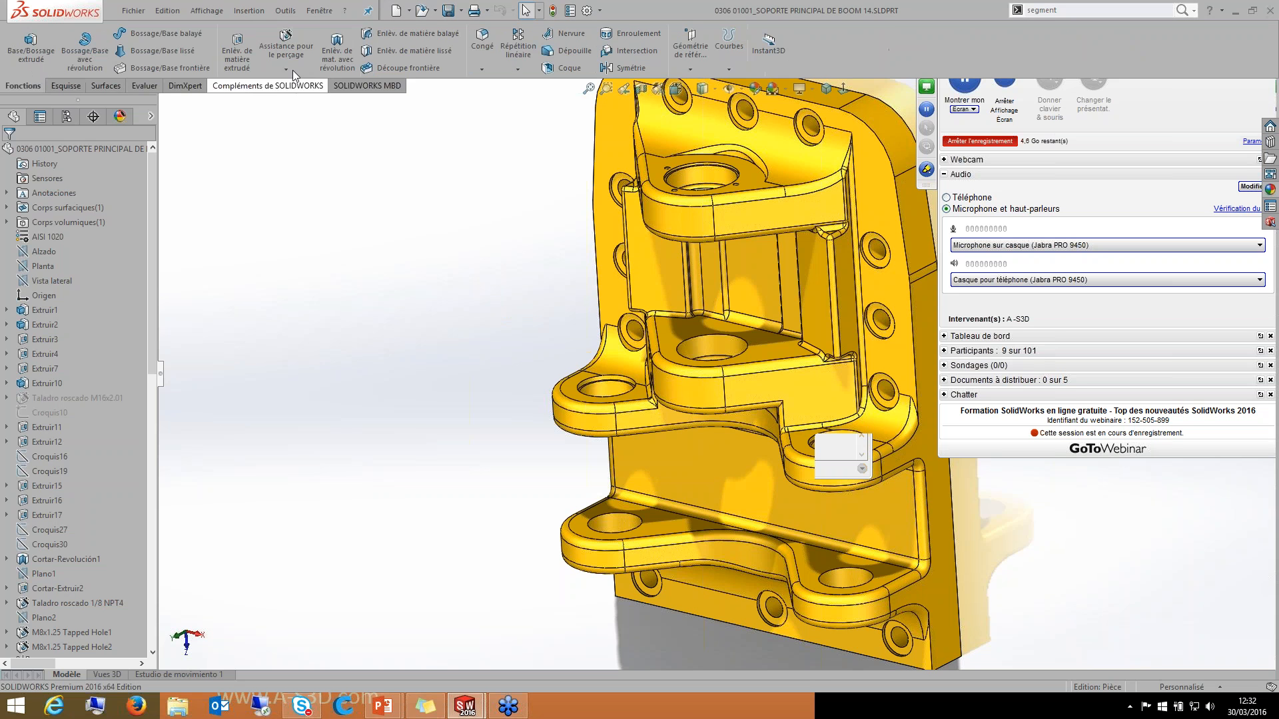
click(292, 69)
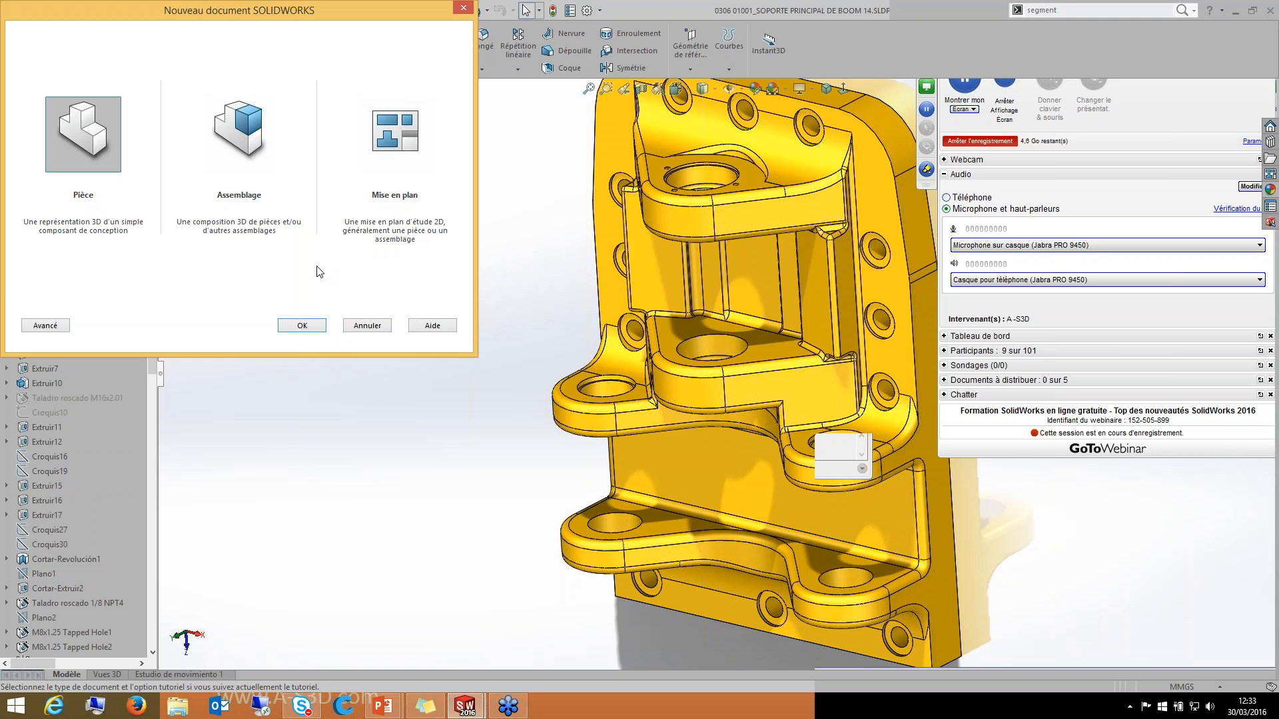
Step: Create a new part and sketch a horizontal line about 86 mm long on the front plane, just above the origin
click(302, 325)
click(65, 85)
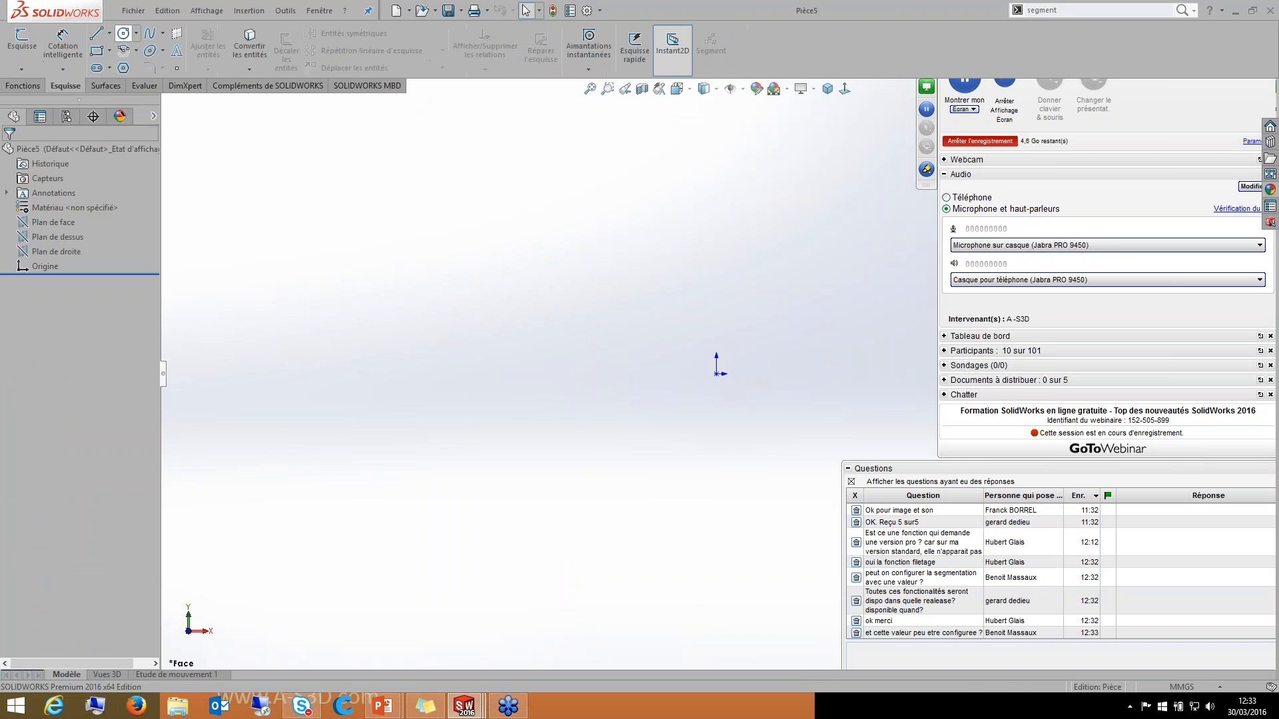
click(123, 32)
drag(505, 345, 818, 345)
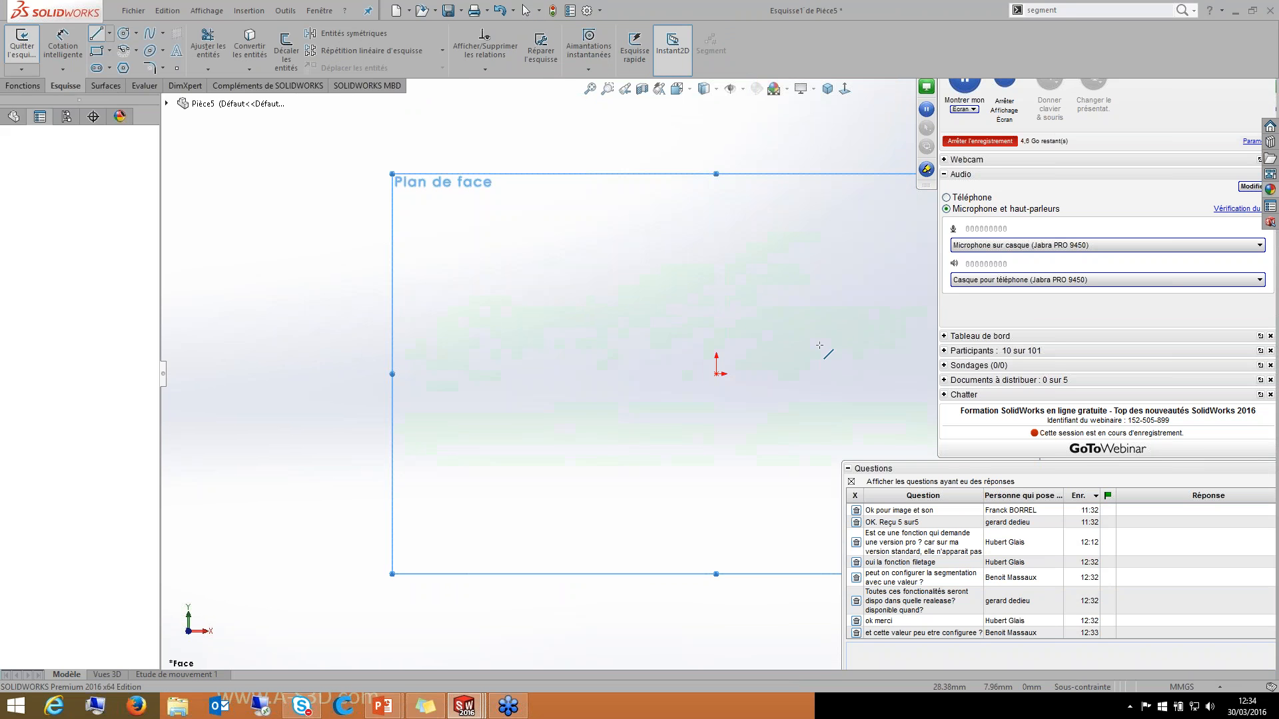
key(Escape)
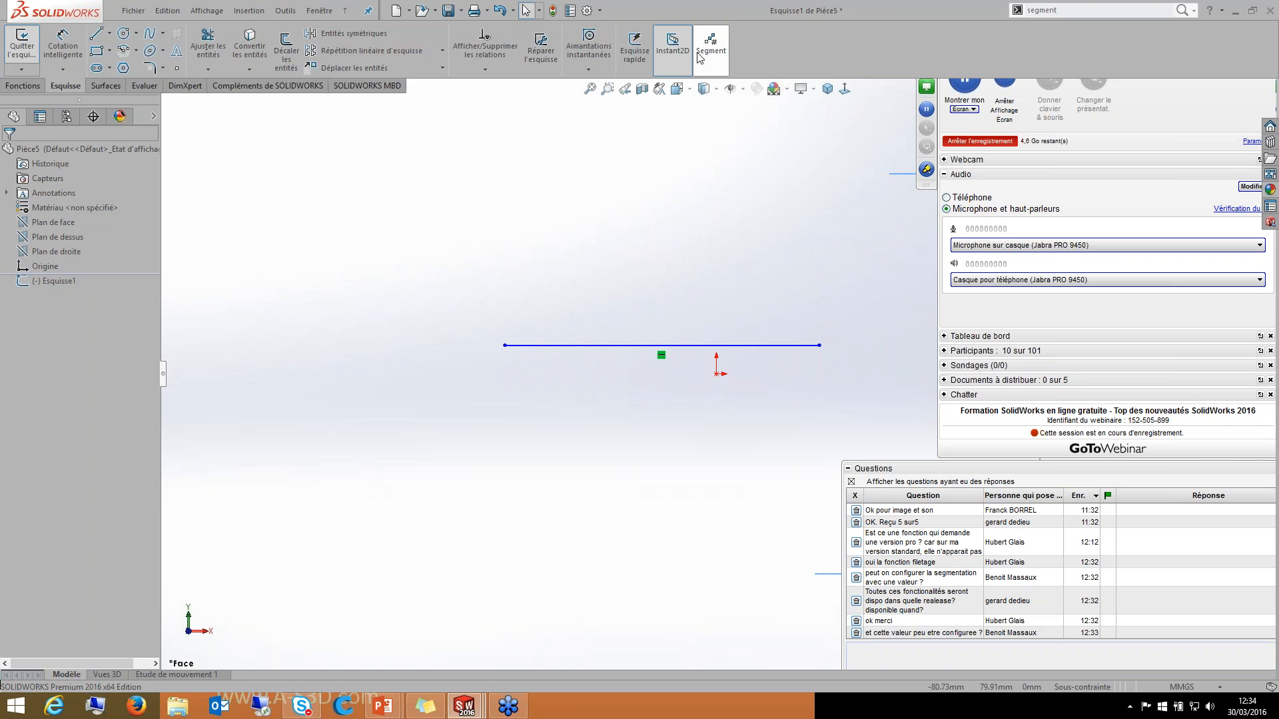
Step: Segment the horizontal line with 4 equally spaced sketch points
click(711, 47)
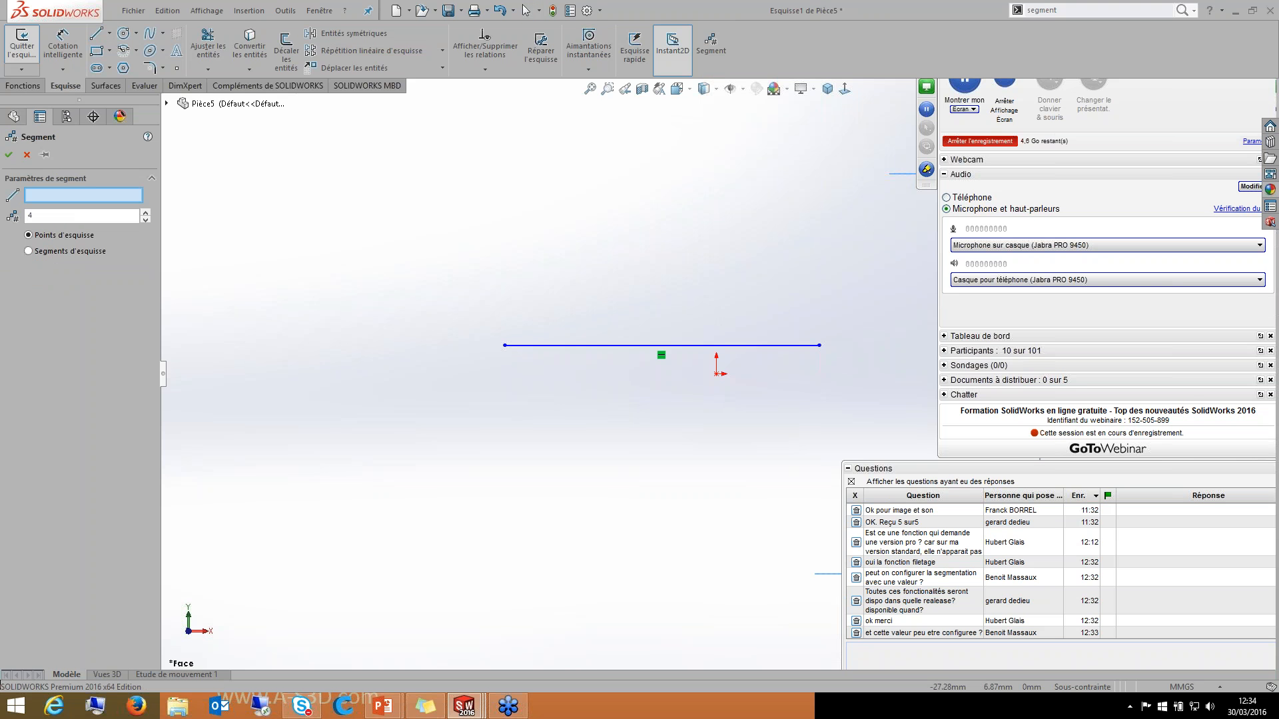
click(614, 346)
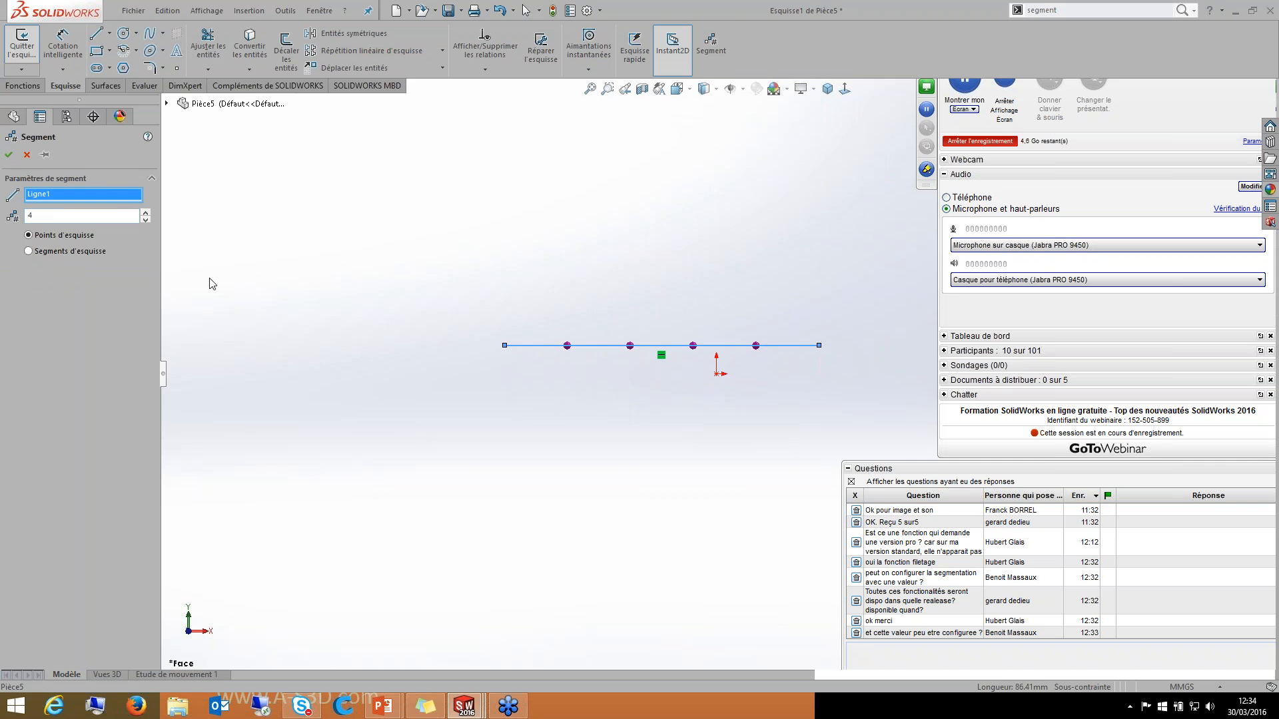
key(Return)
Step: Dimension the distance from the line's start point to the first segment point as 15 mm
click(661, 345)
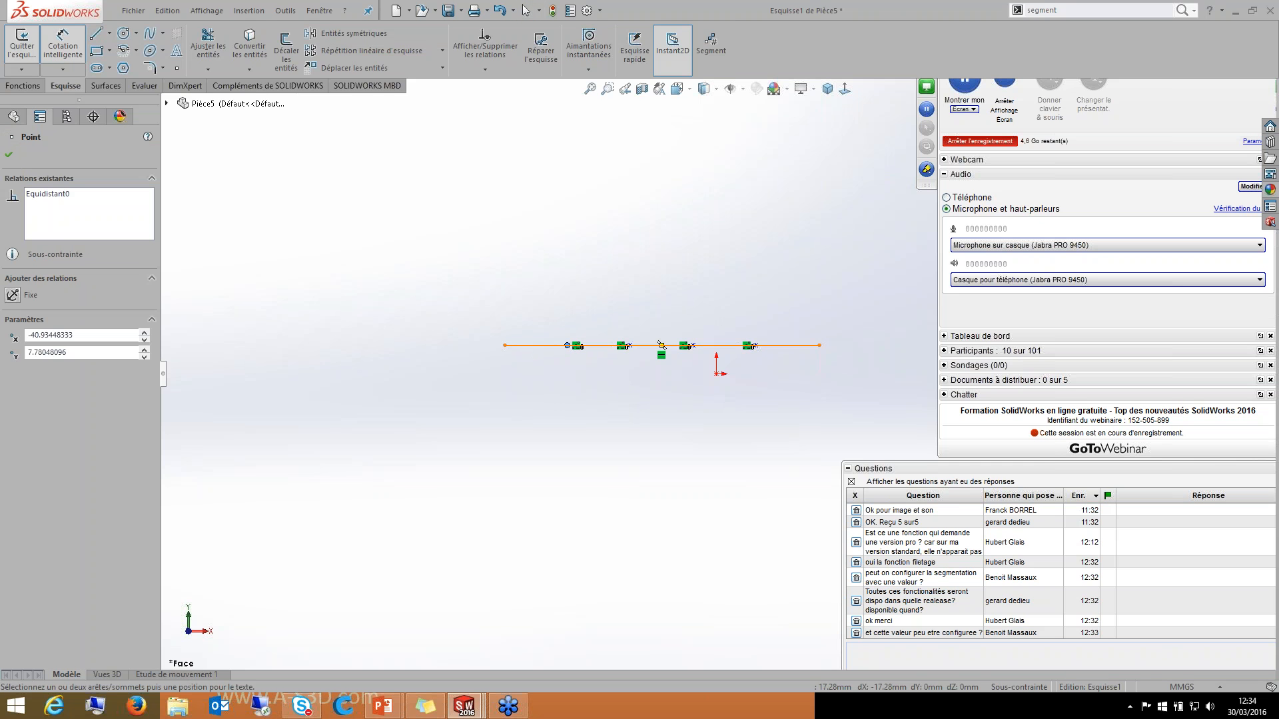
click(504, 345)
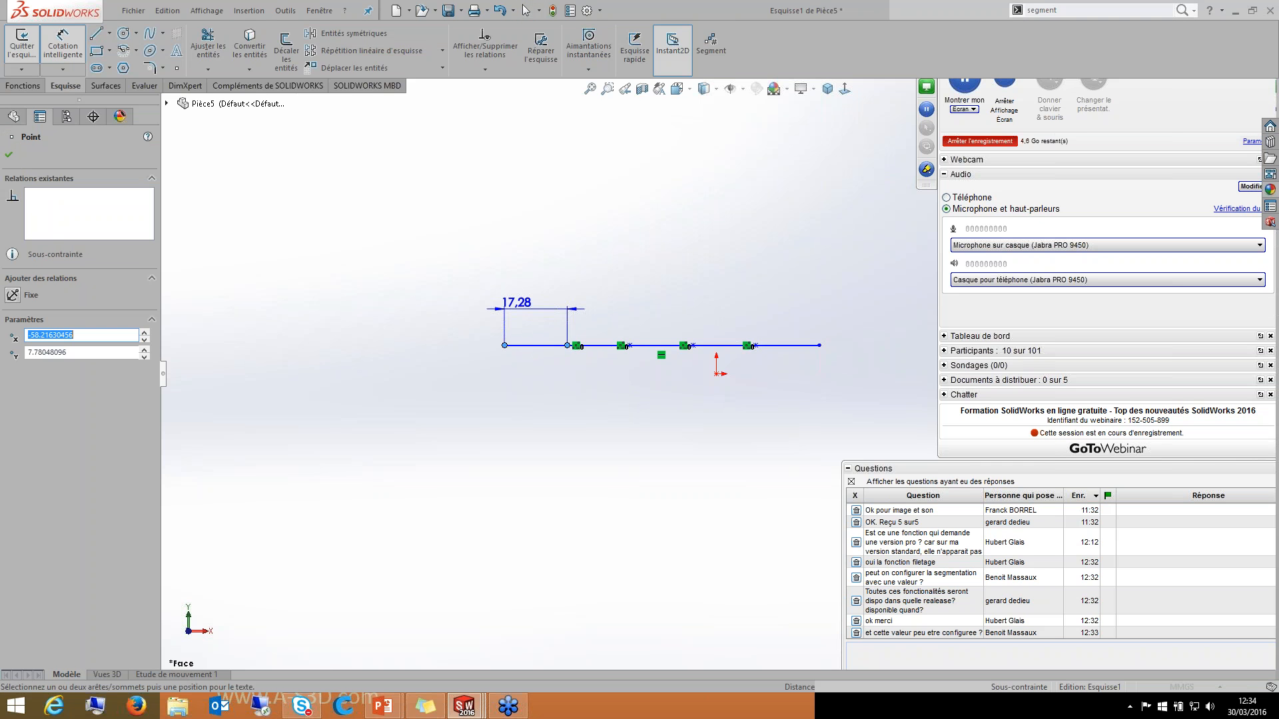
click(516, 303)
text(15)
key(Return)
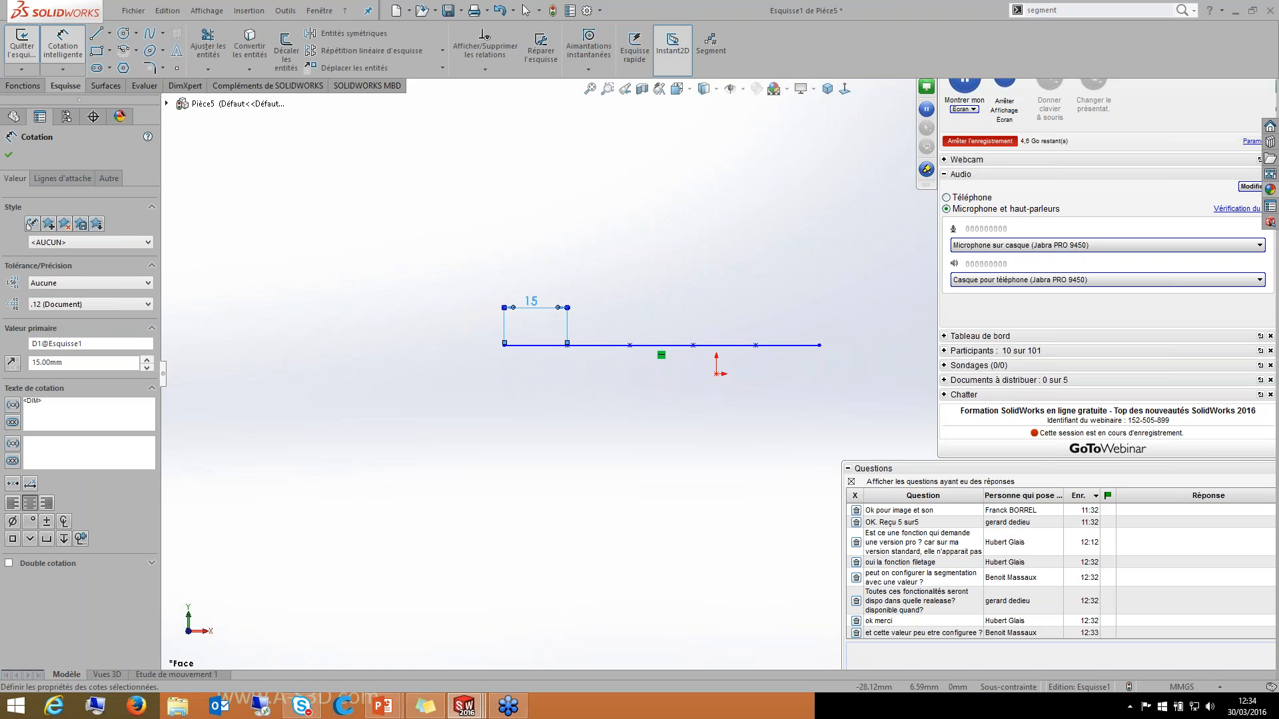
Step: Add driven dimensions to the second and third intervals between the segment points
click(632, 353)
click(633, 368)
click(710, 352)
click(718, 349)
click(629, 345)
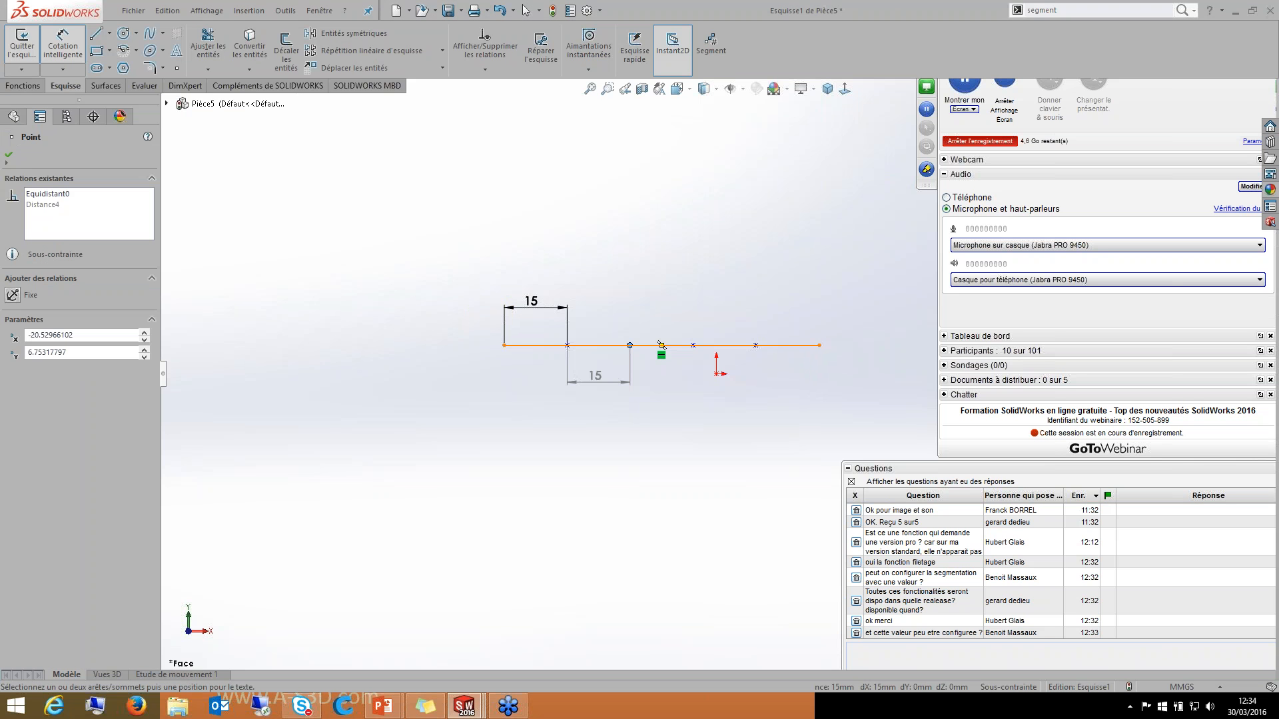
click(693, 346)
click(674, 301)
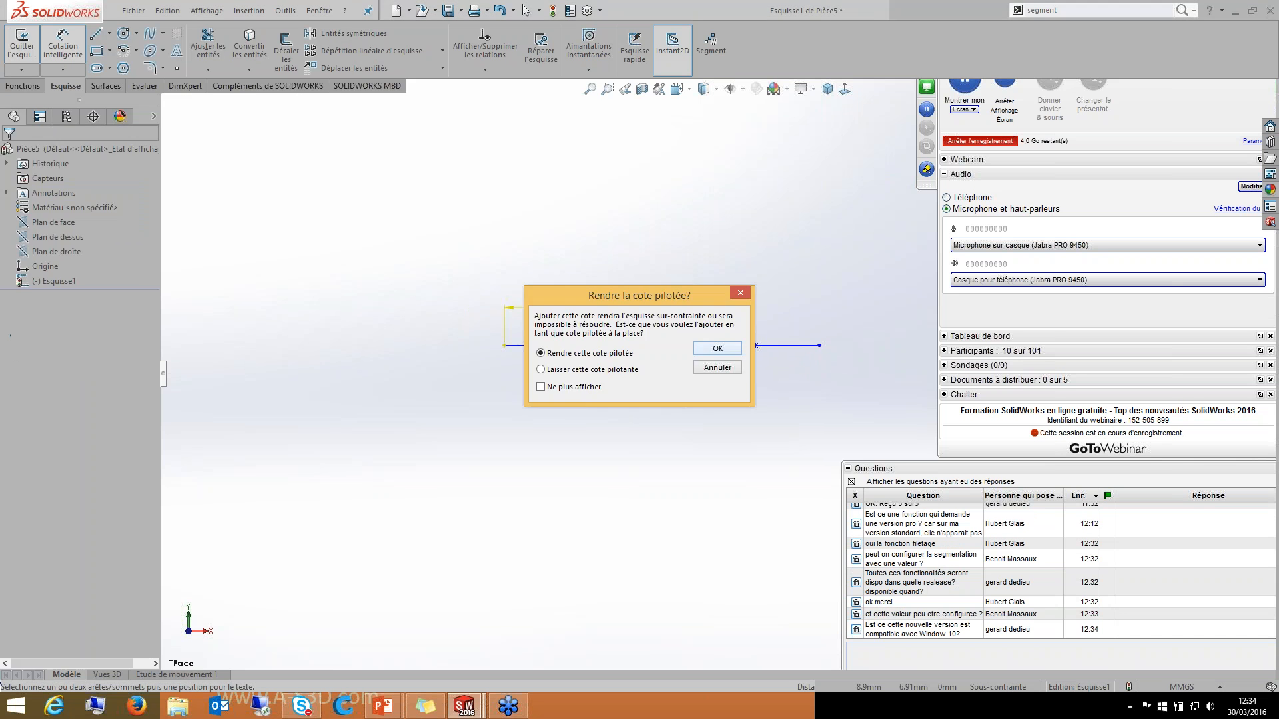
click(717, 348)
Step: Add driven dimensions to the last two intervals up to the line's far endpoint
click(692, 346)
click(756, 346)
click(702, 392)
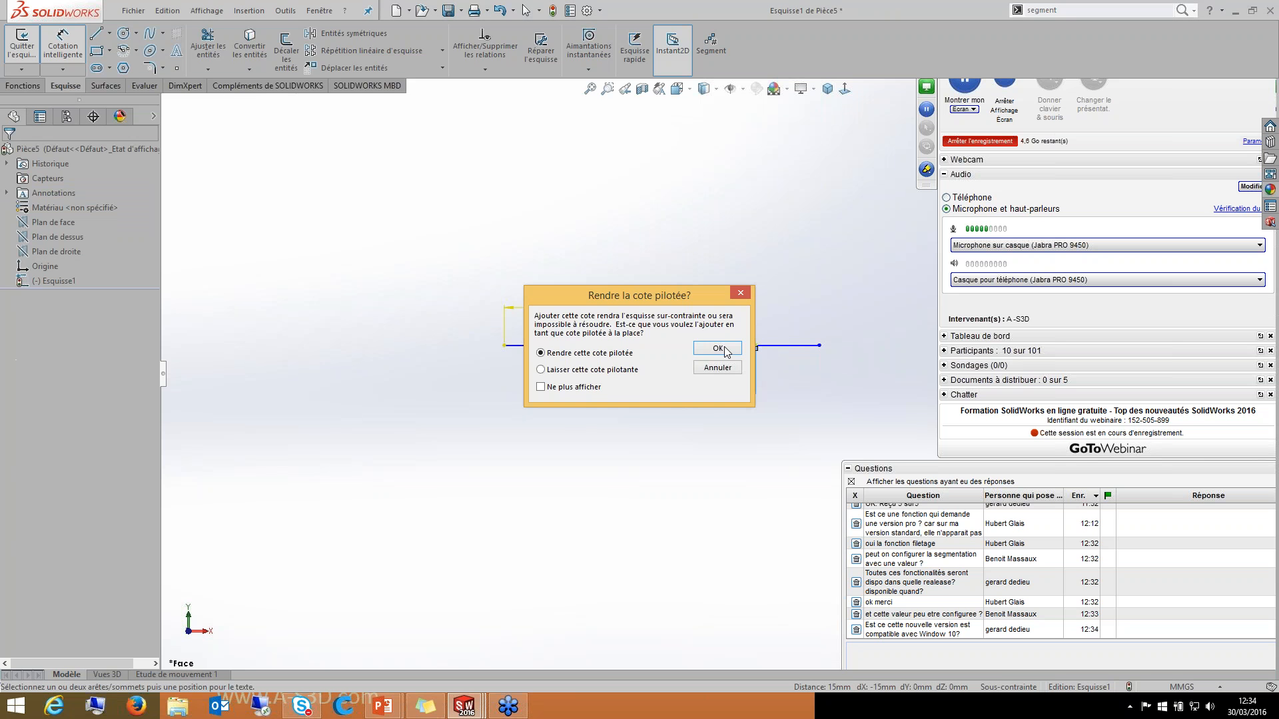
click(725, 350)
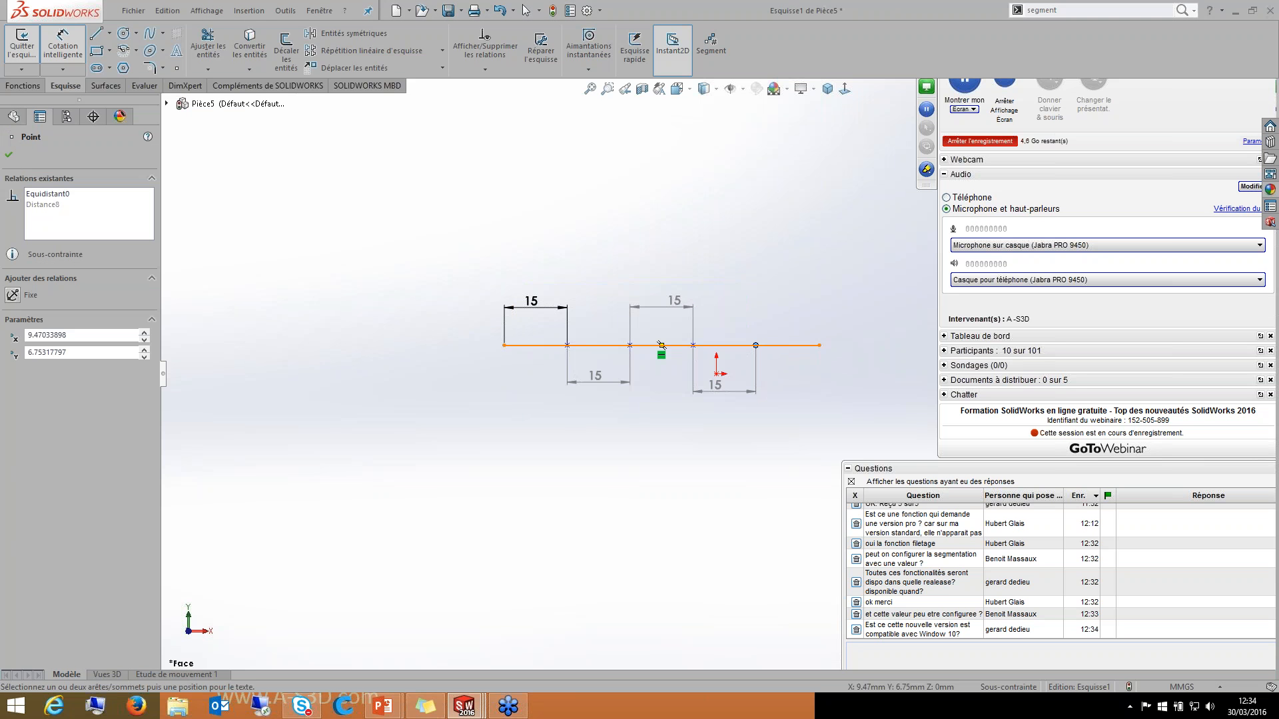
key(Escape)
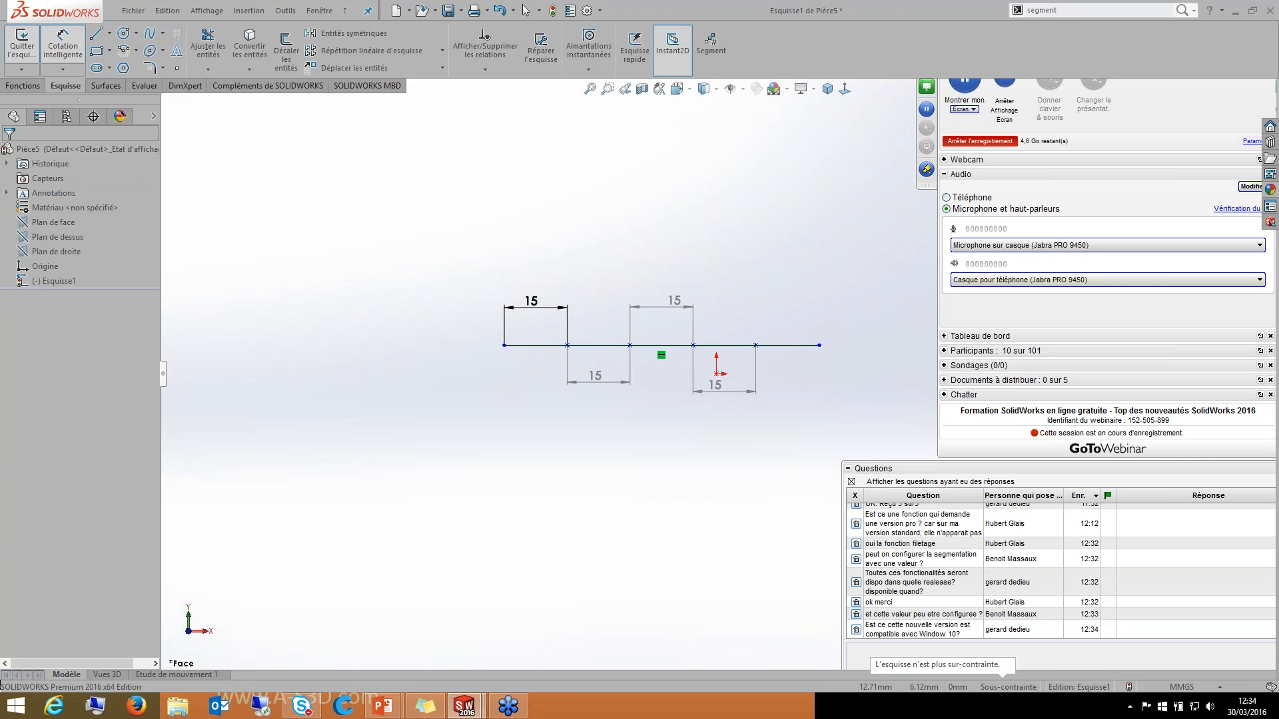
click(818, 345)
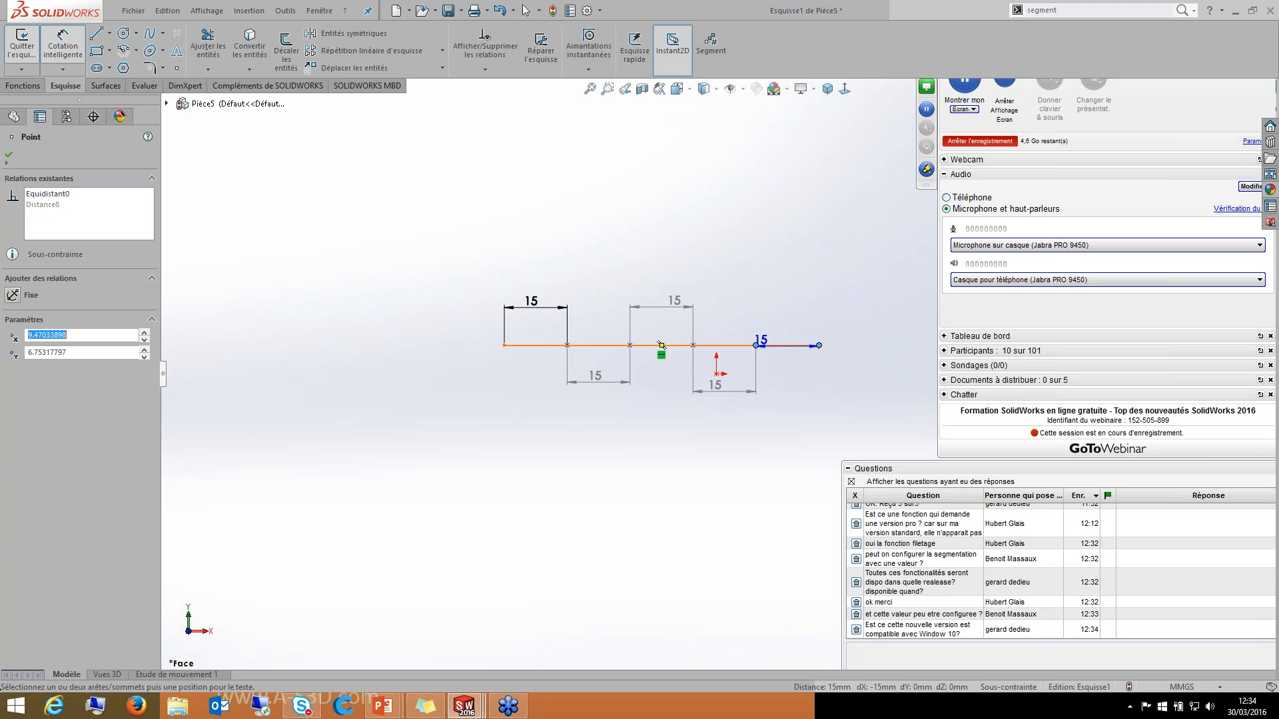
click(787, 308)
key(Return)
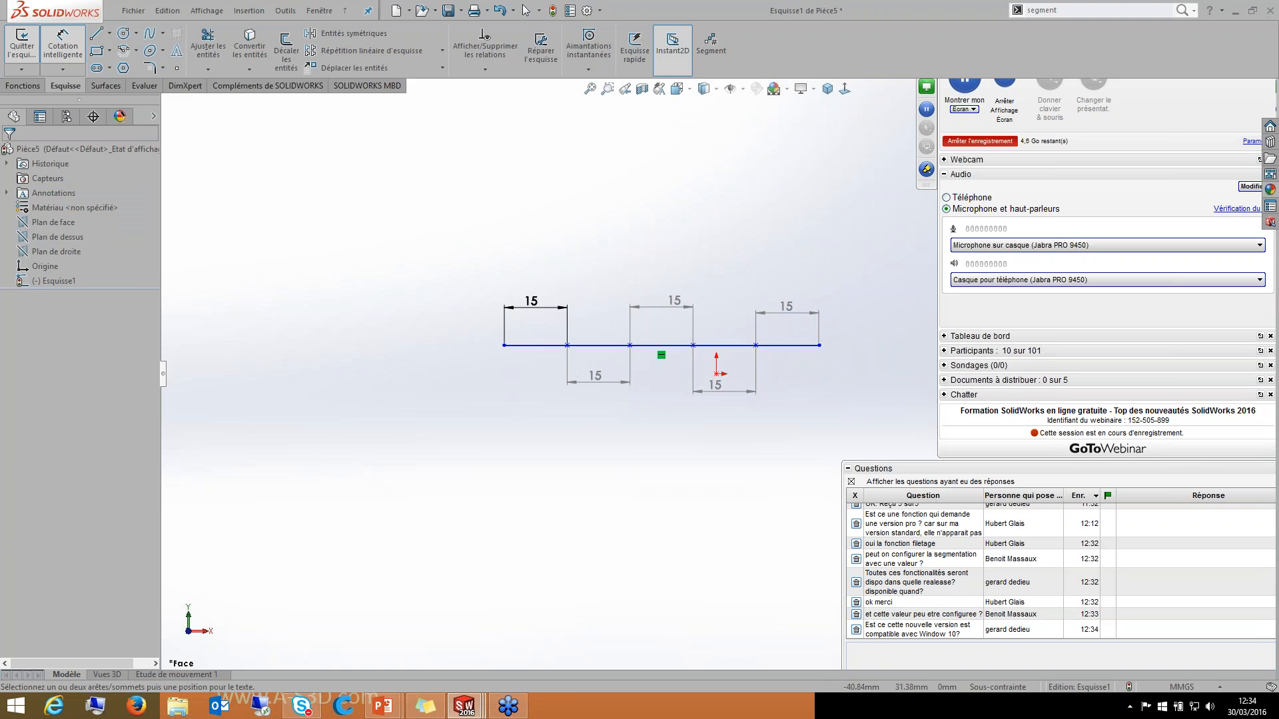
key(Escape)
Step: Set the driving dimension of the first interval to 17 mm
click(531, 301)
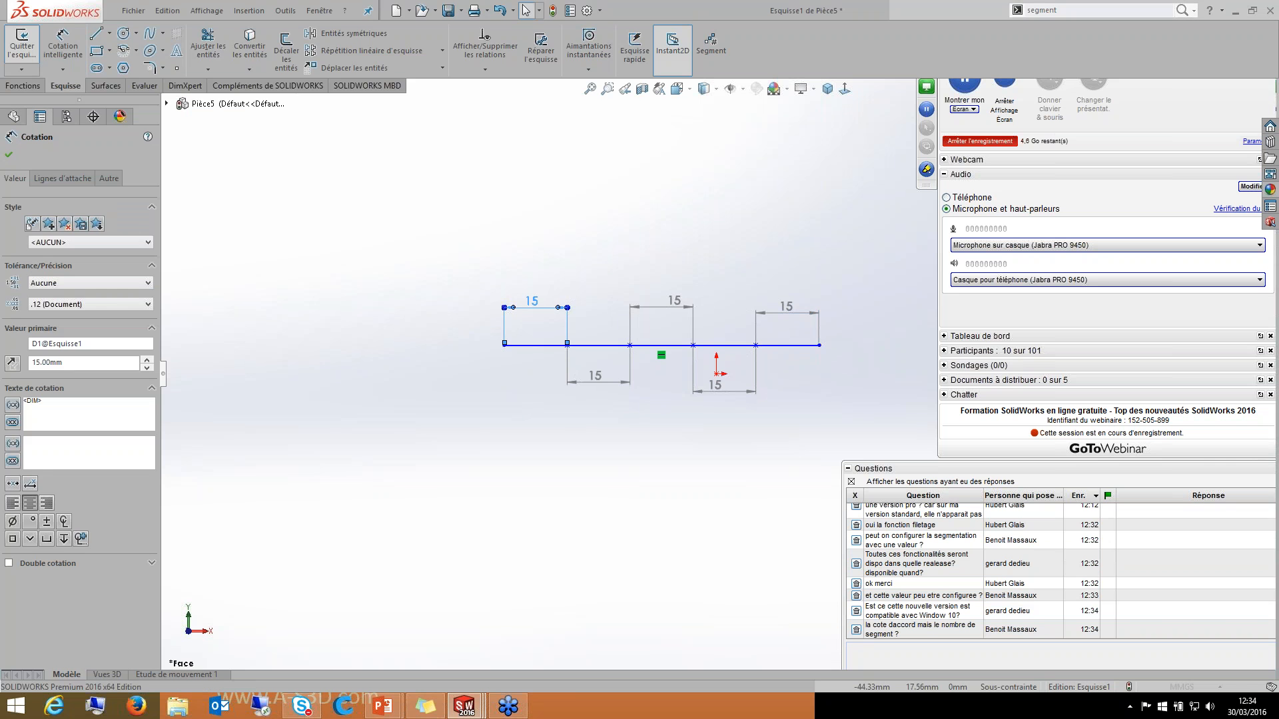
double_click(530, 300)
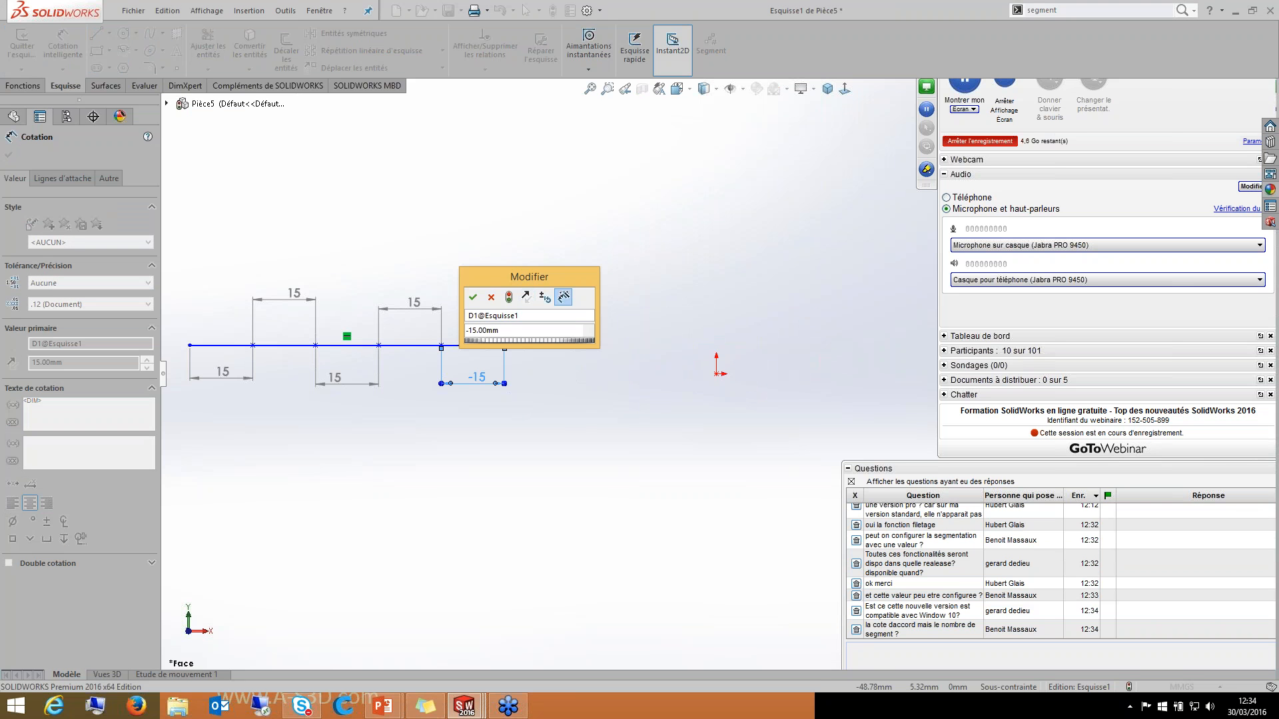
click(490, 297)
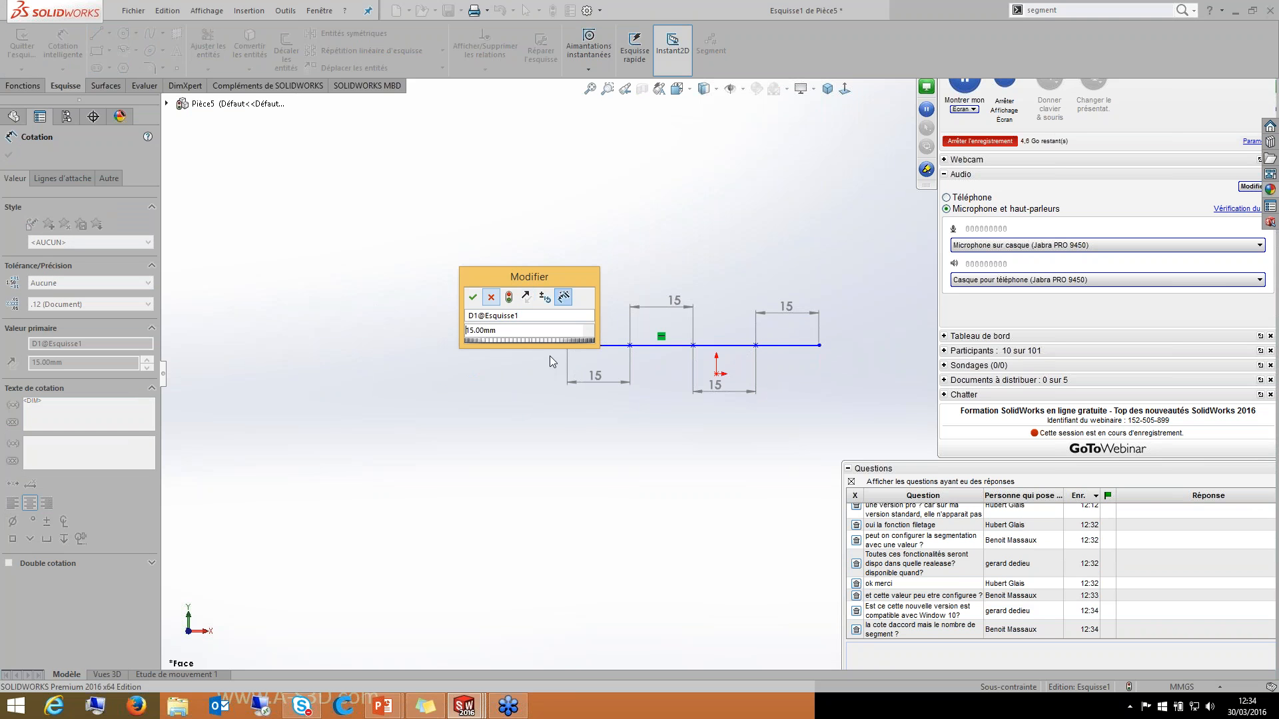
double_click(533, 302)
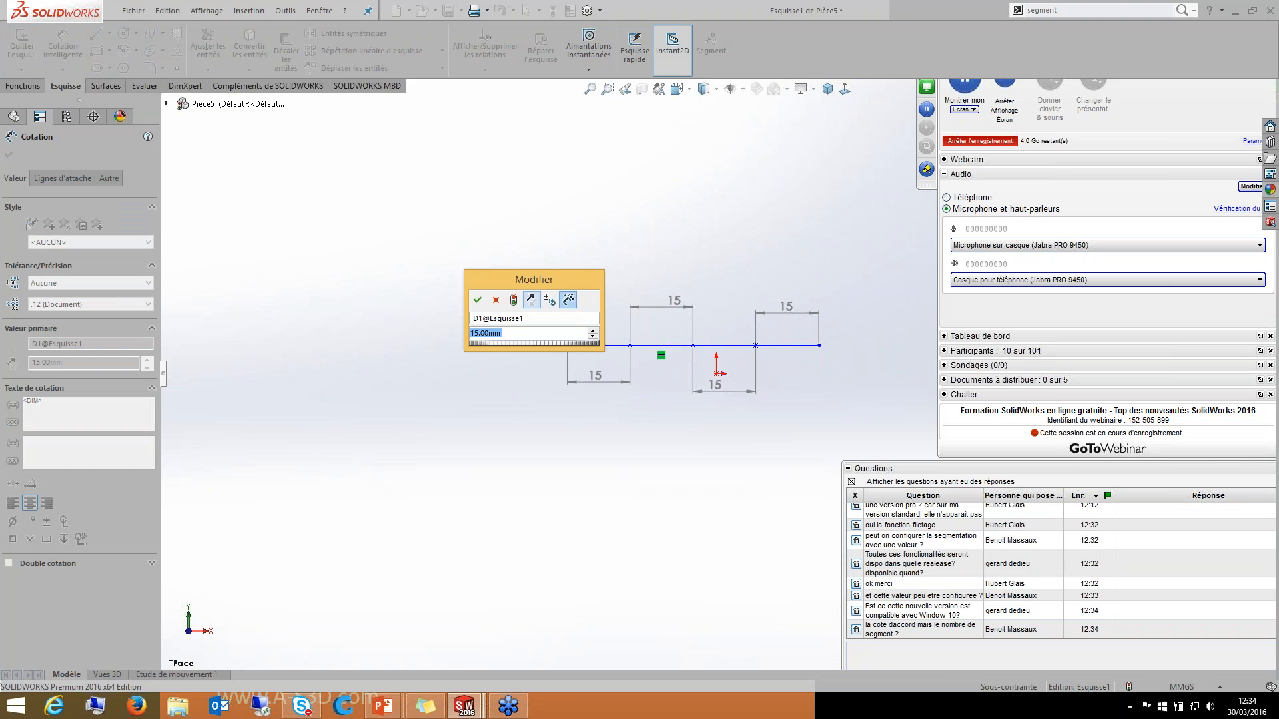
text(17)
key(Return)
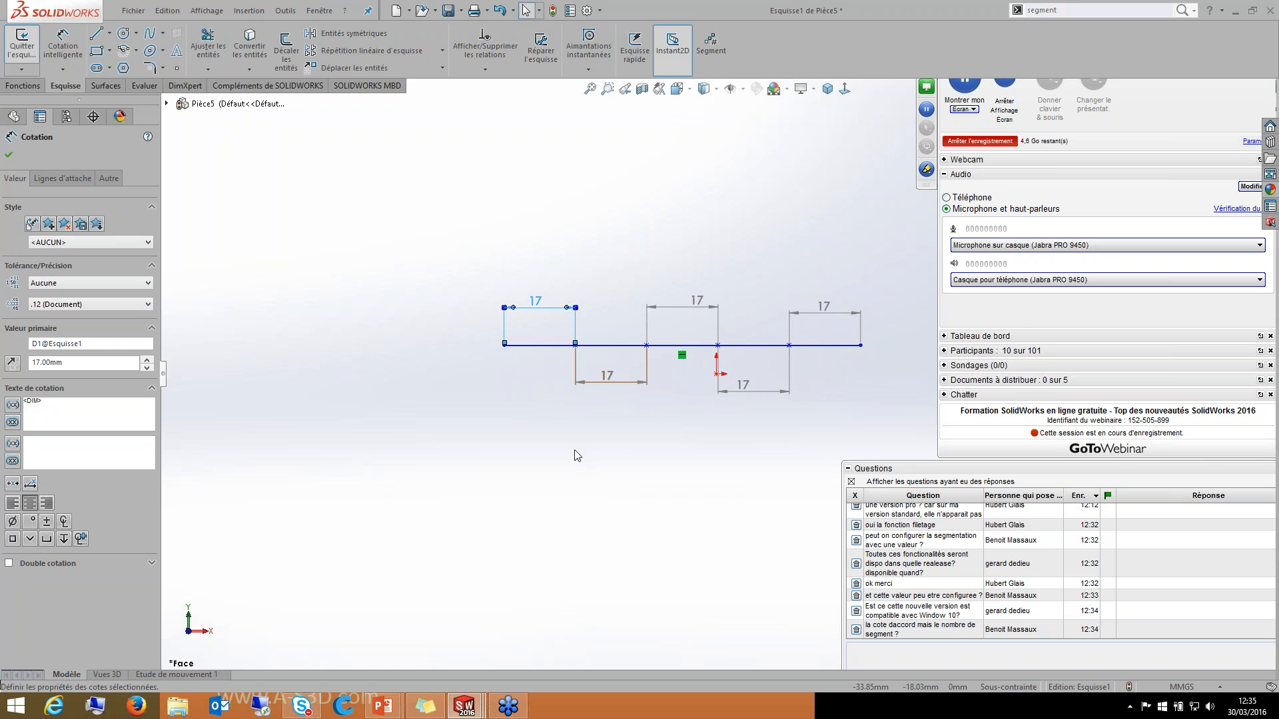
click(416, 389)
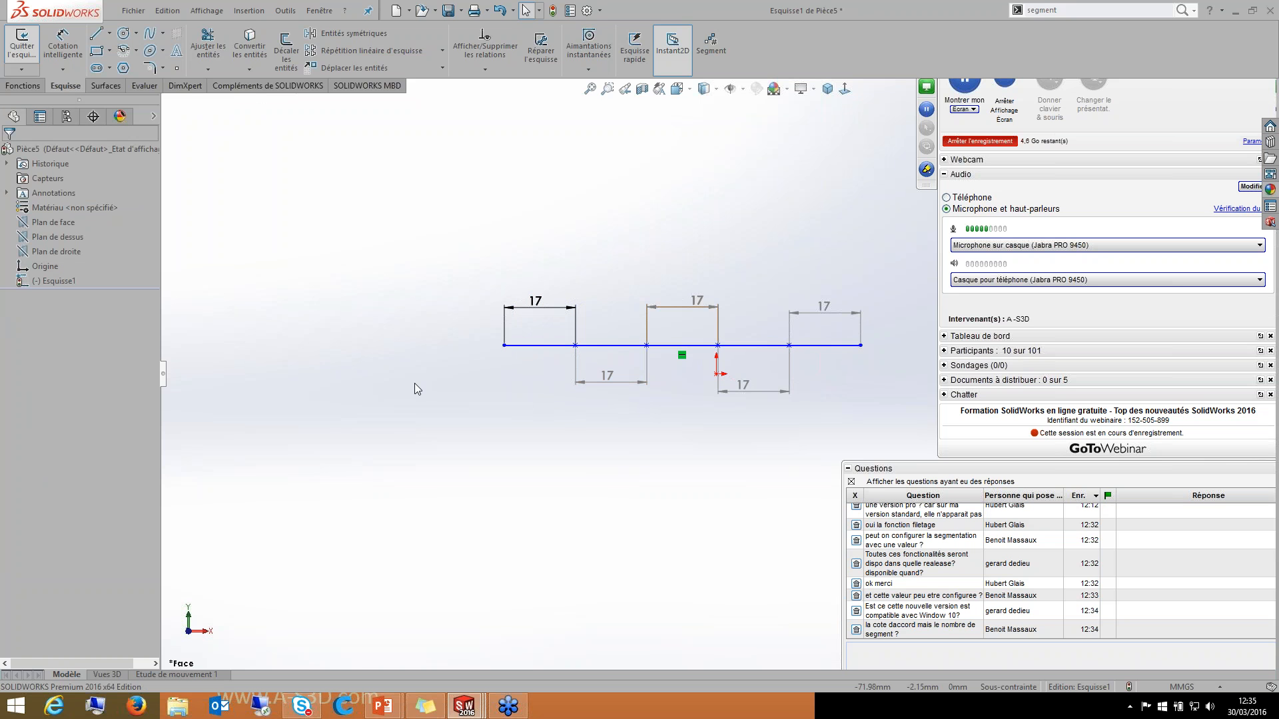
Step: Delete the segmented line together with its points and dimensions from the sketch
drag(860, 265, 429, 426)
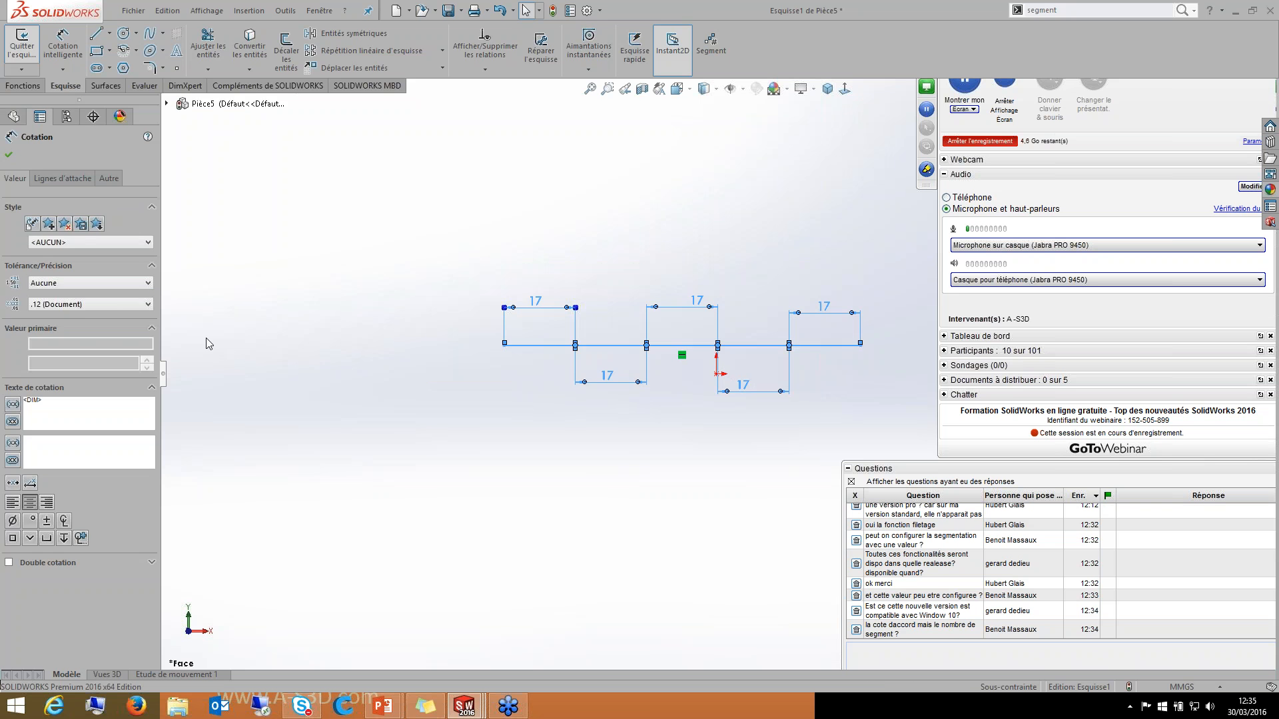
drag(427, 257, 853, 440)
key(Delete)
Step: Sketch a horizontal line about 153 mm long starting at the origin
key(l)
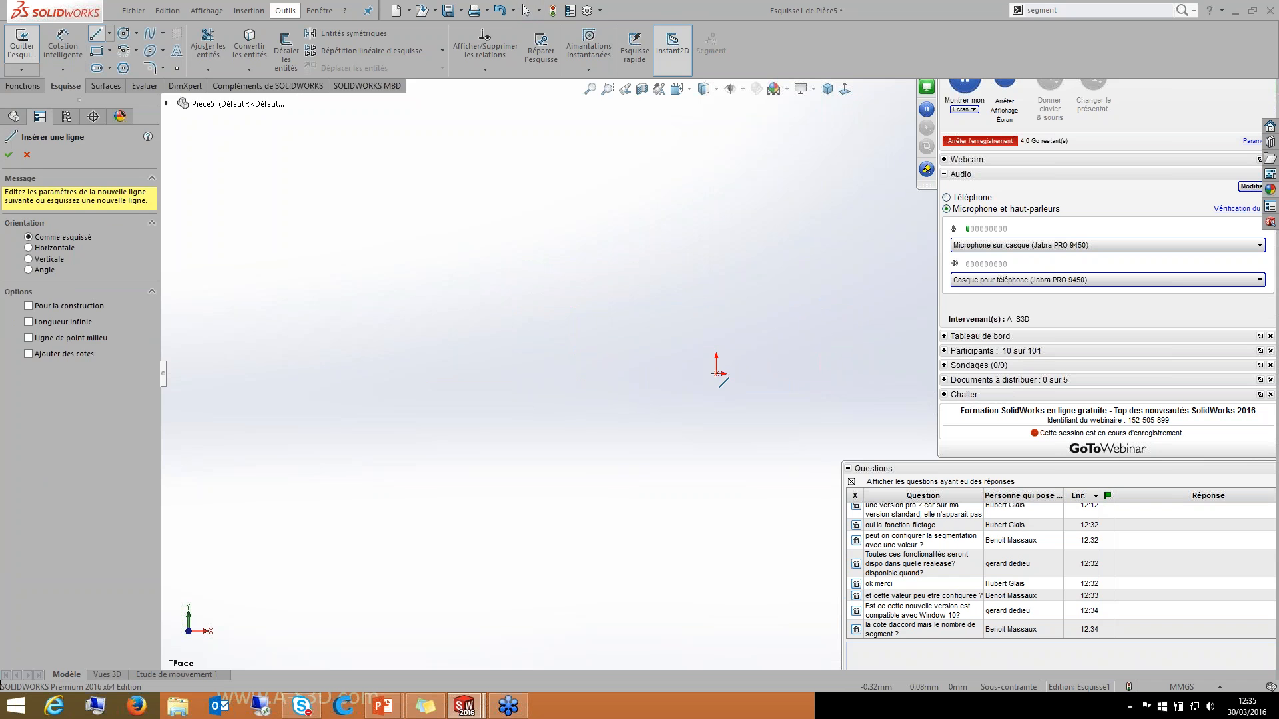
click(717, 374)
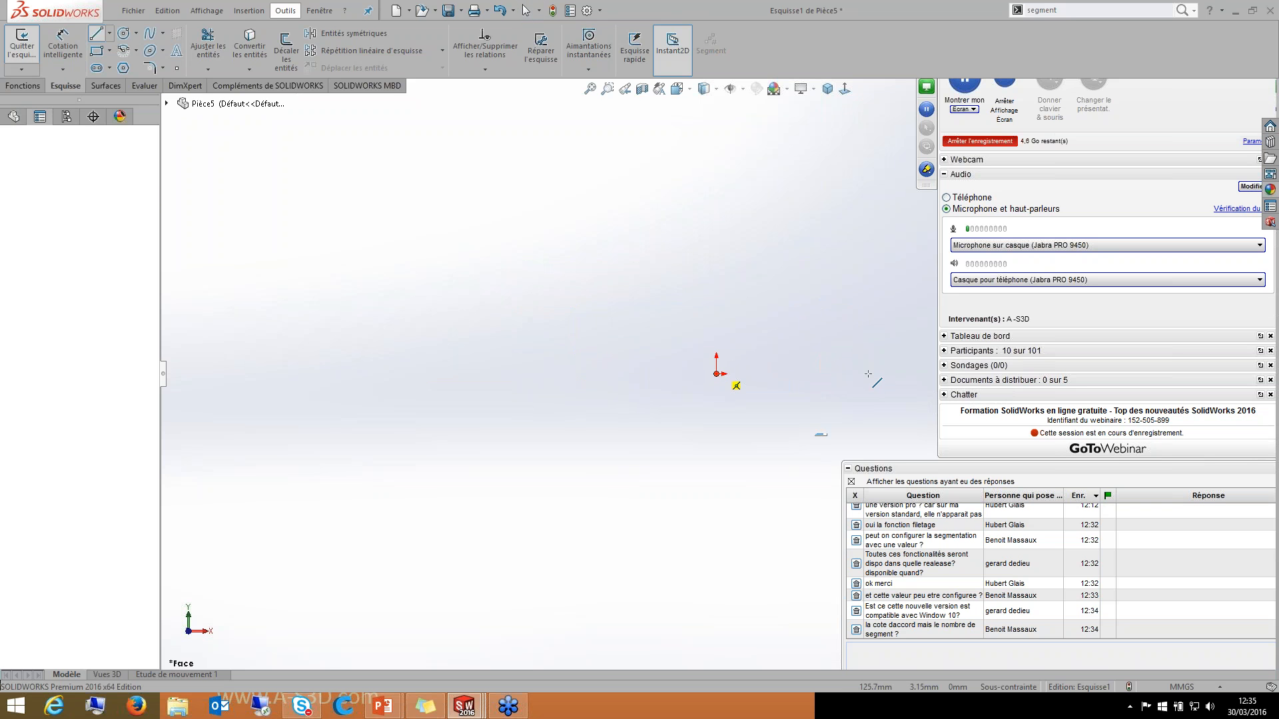
click(881, 377)
click(904, 372)
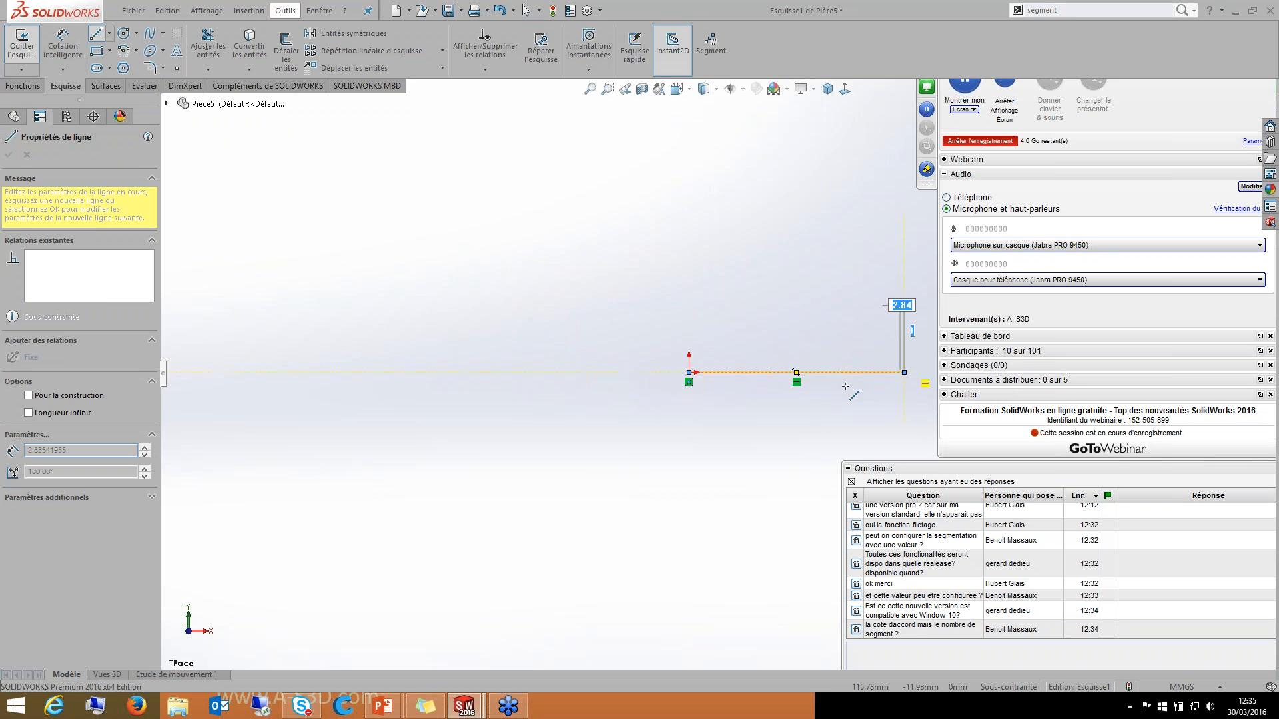
key(Escape)
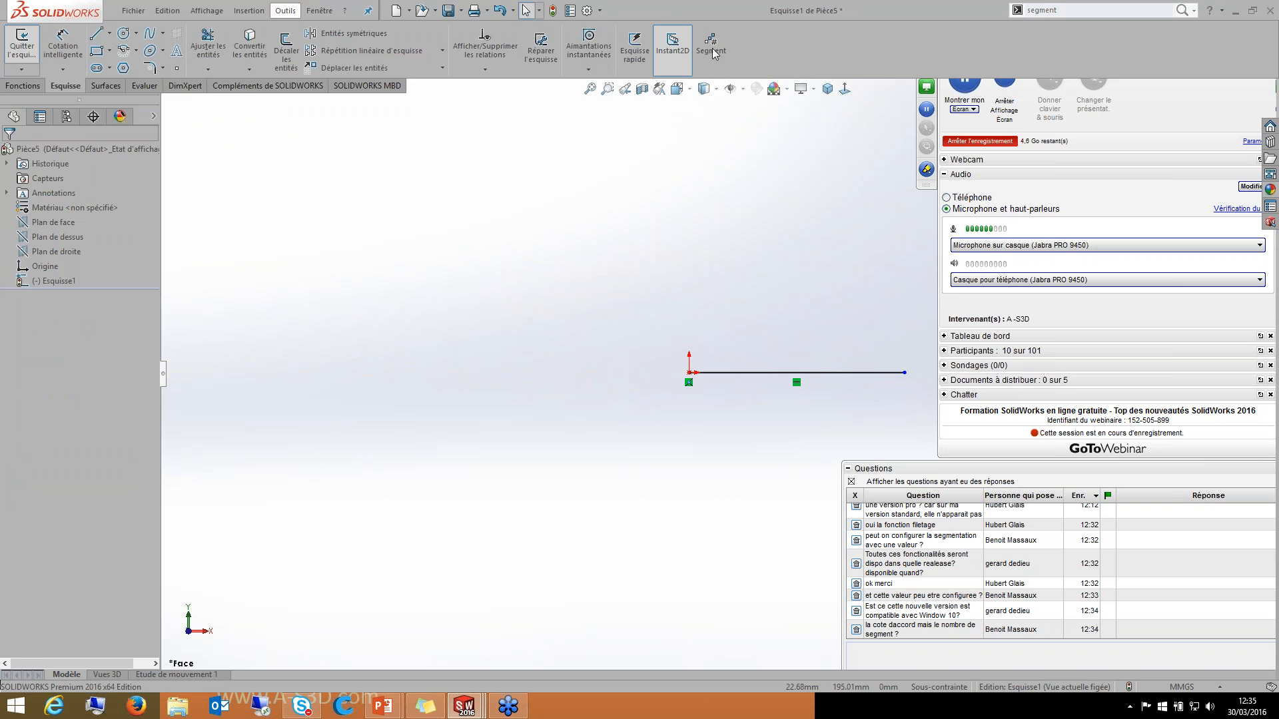
Step: Divide the new line into 4 equal sketch segments with the Segment tool
click(711, 46)
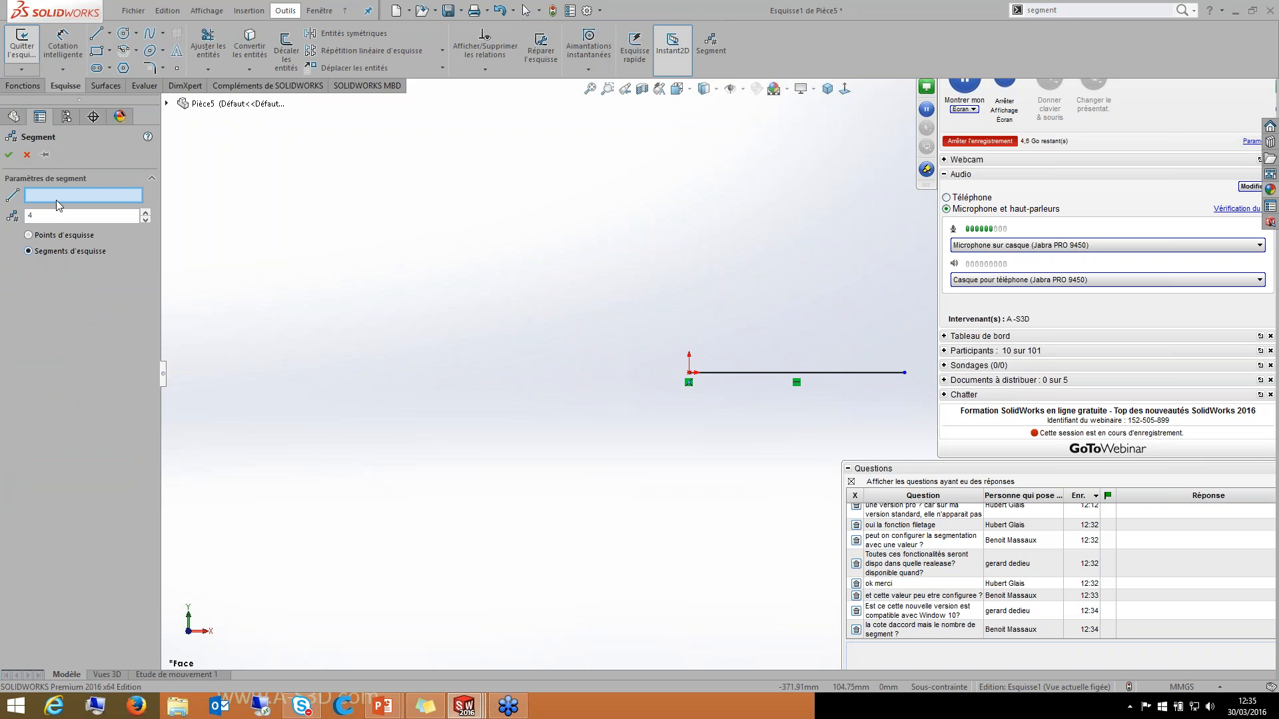
click(863, 372)
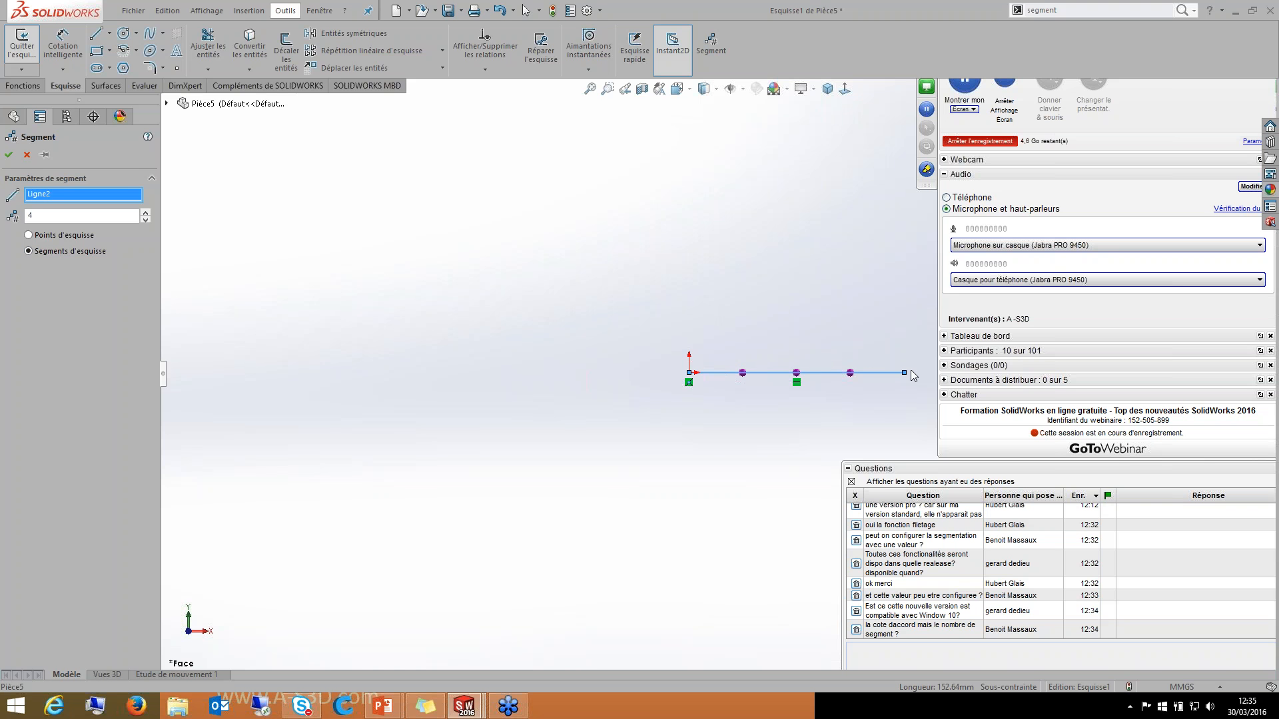
key(Return)
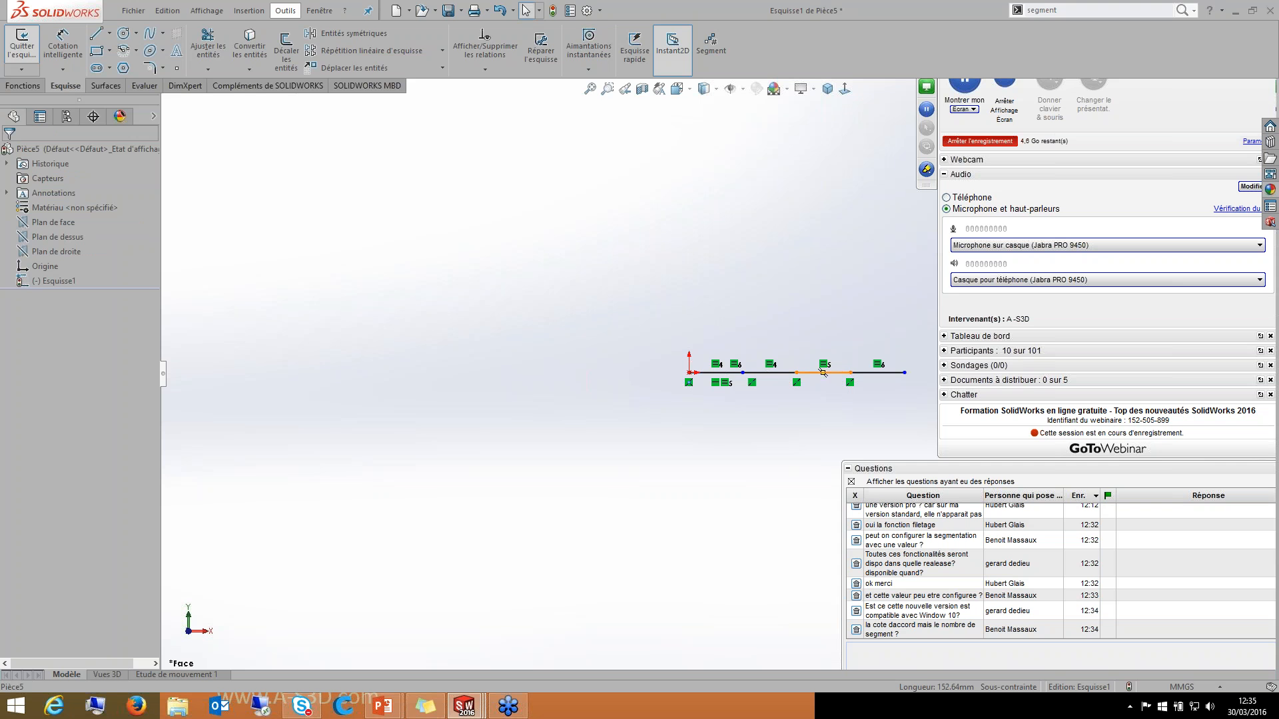
Step: Dimension the first segment of the line starting at the origin and set its length to 30 mm
right_drag(716, 407, 715, 373)
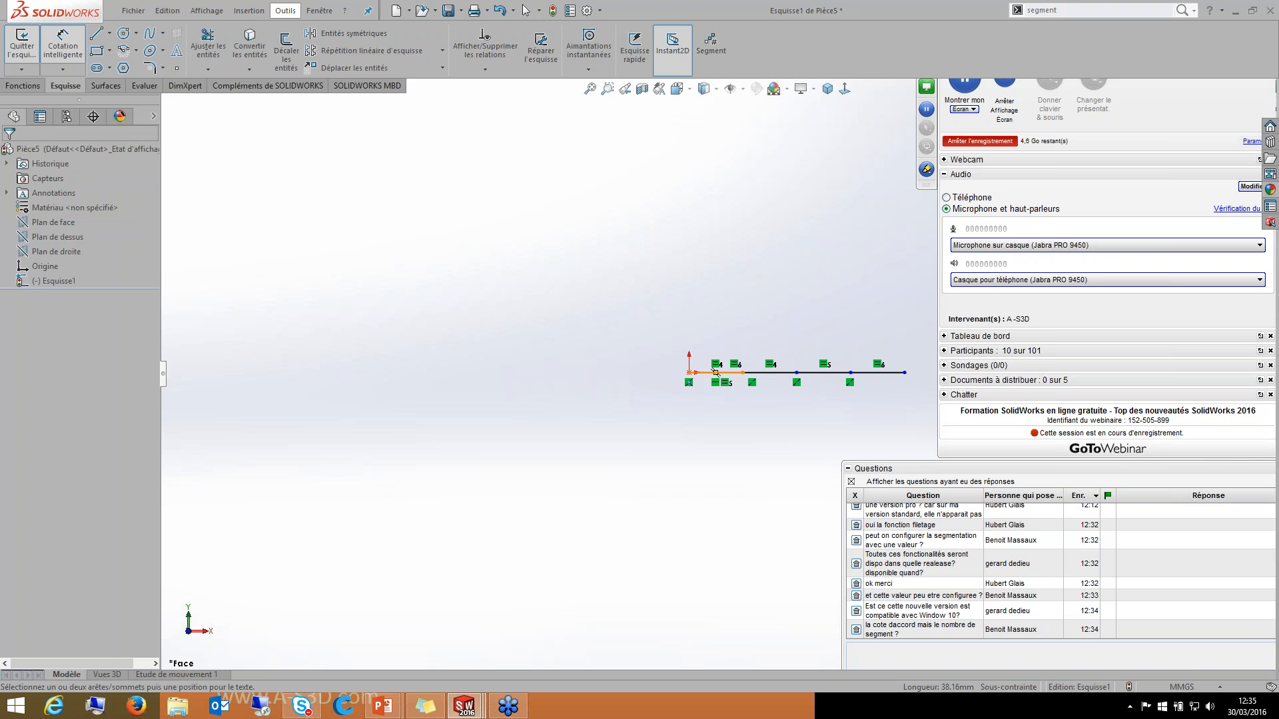
click(716, 371)
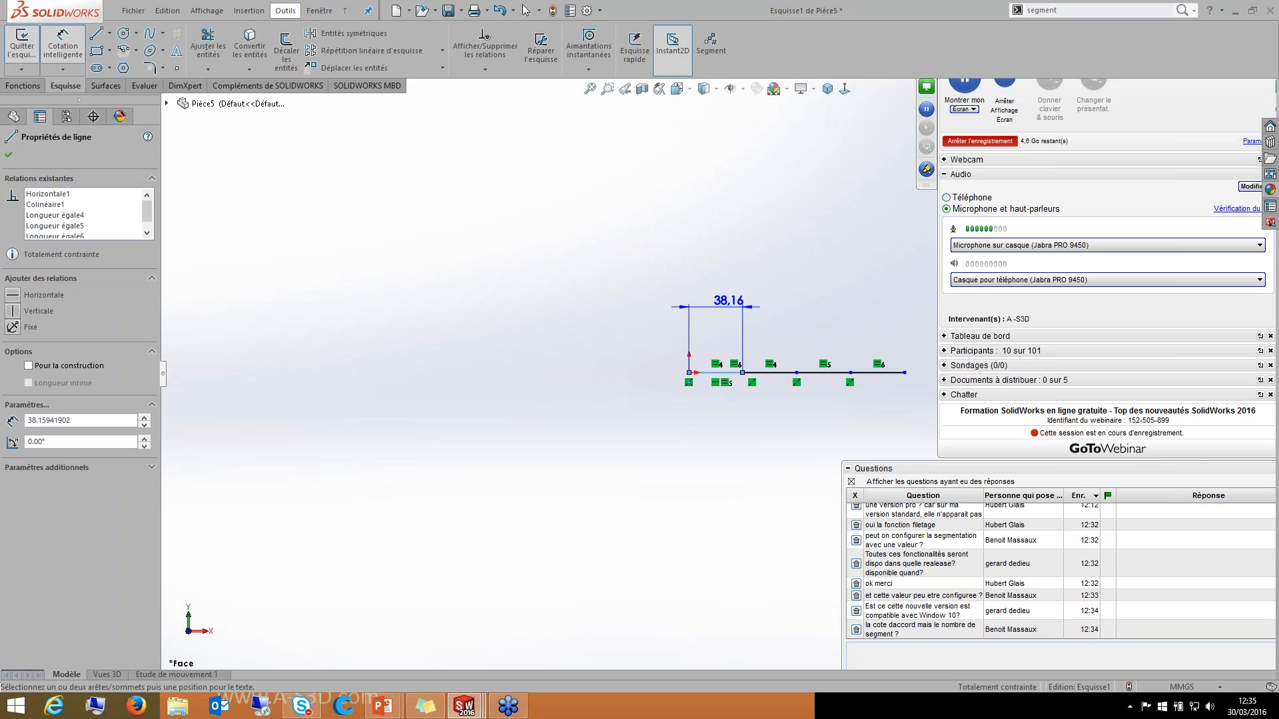
click(729, 300)
text(30)
key(Return)
scroll(763, 386, down, 4)
scroll(763, 385, up, 2)
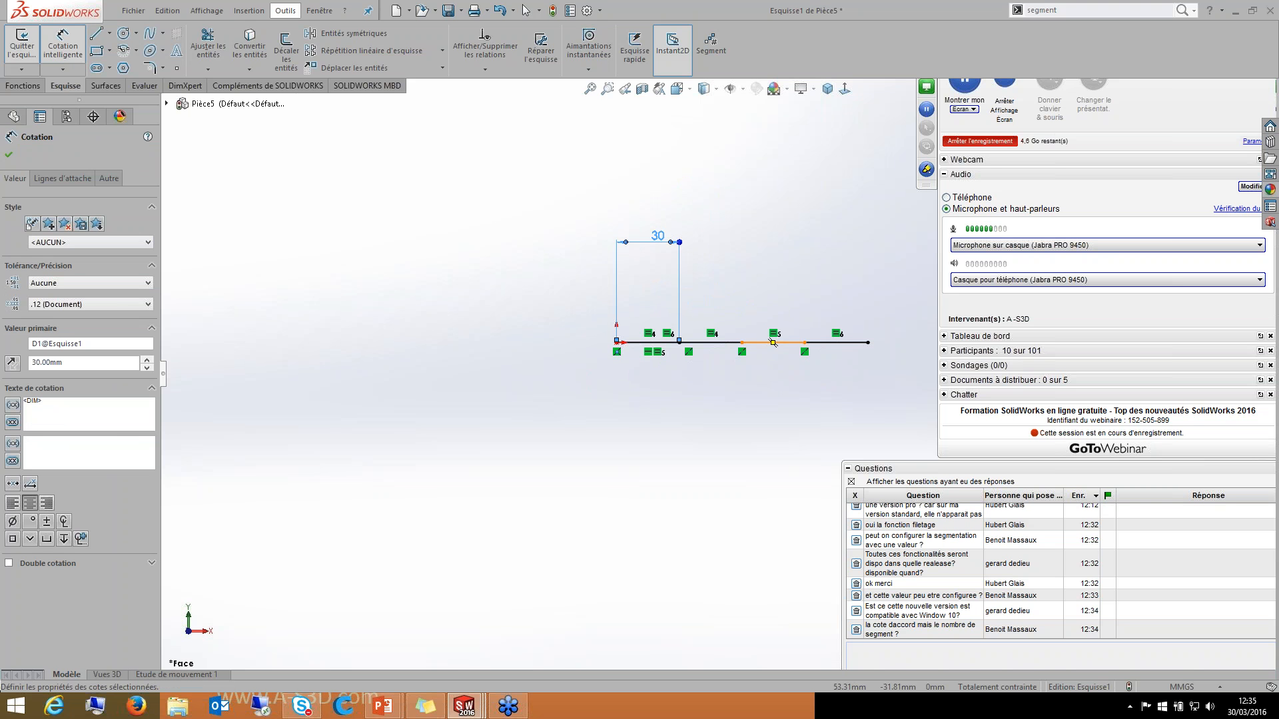
key(Escape)
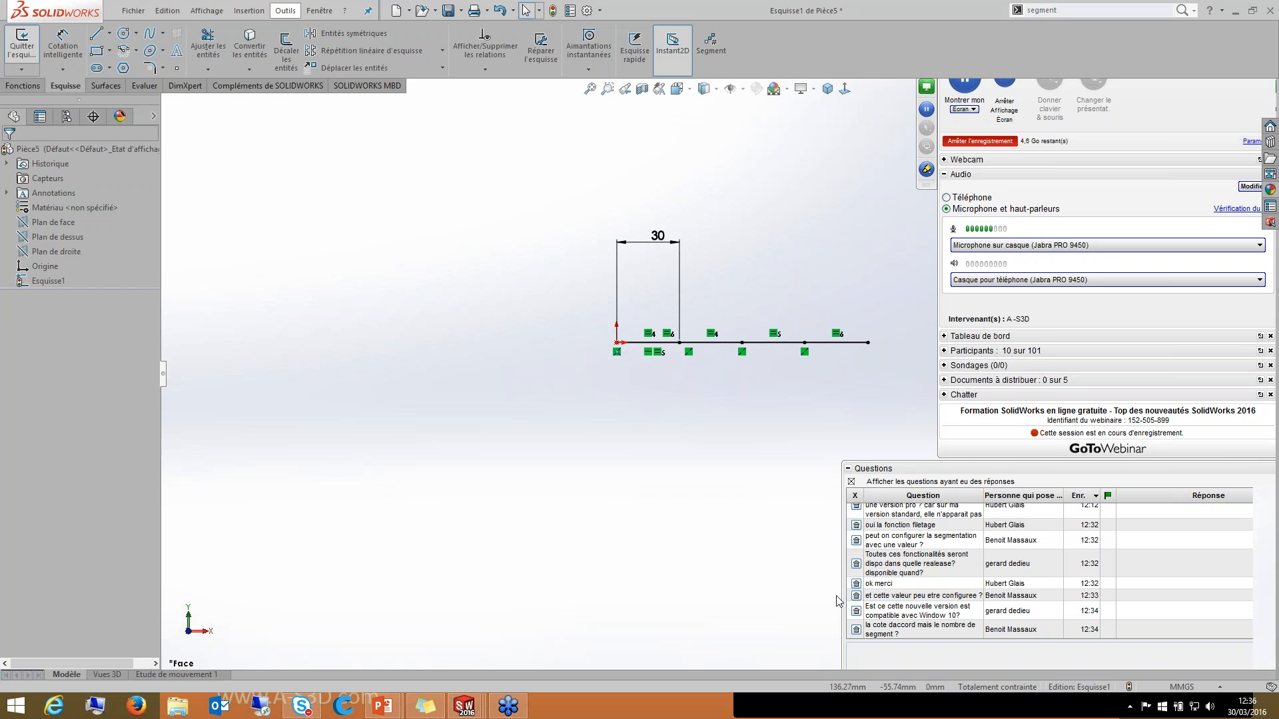
Step: Check the relations shared by the first two segments and move the 30 mm dimension closer to the line
click(712, 333)
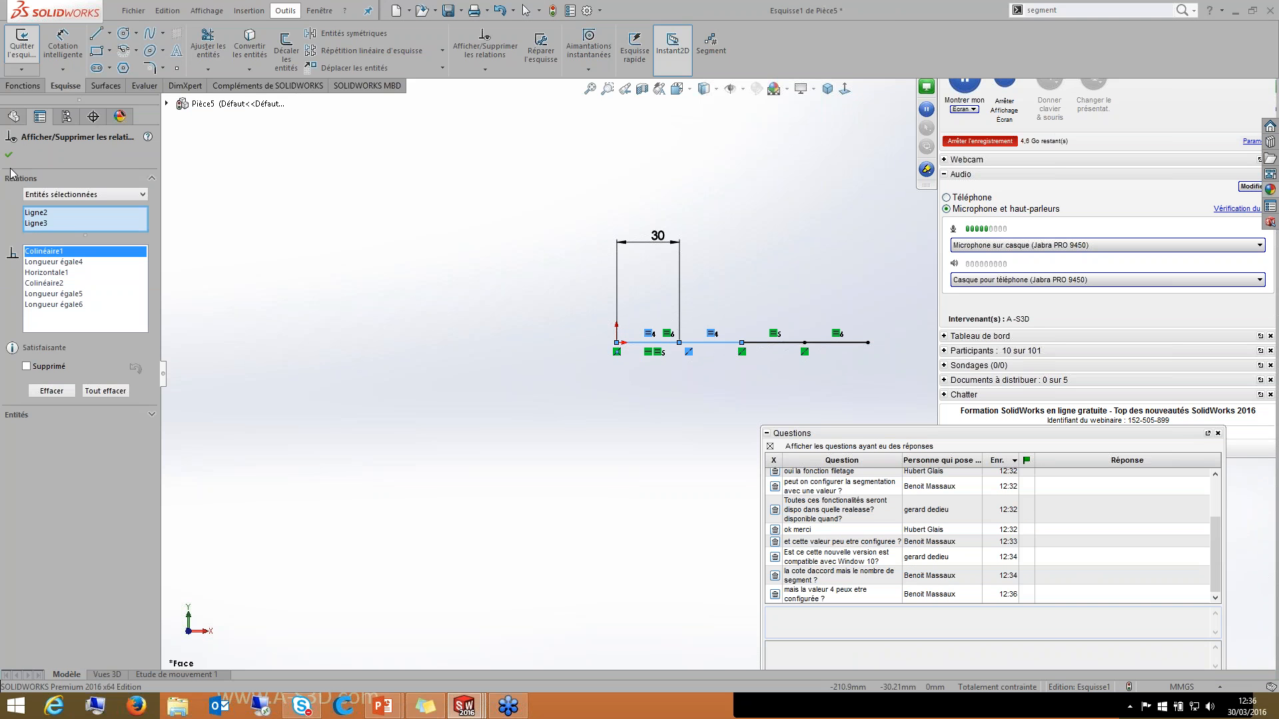
key(Escape)
drag(658, 236, 612, 293)
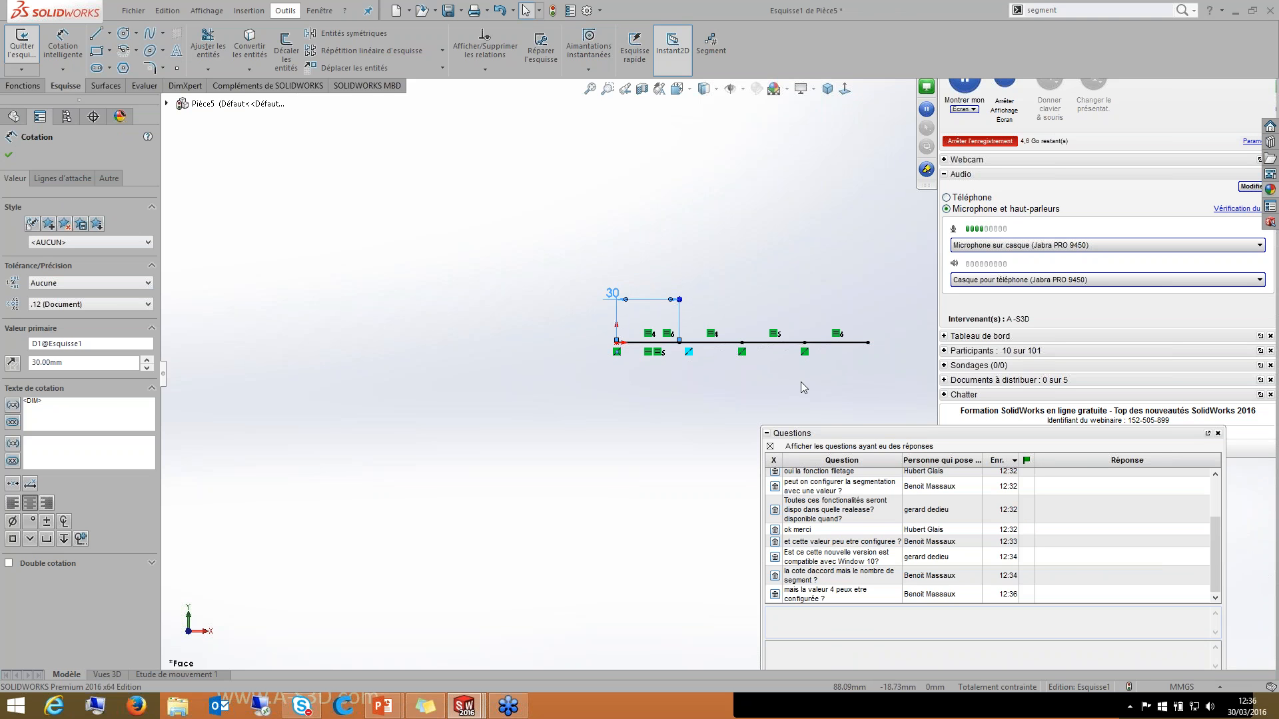
click(656, 378)
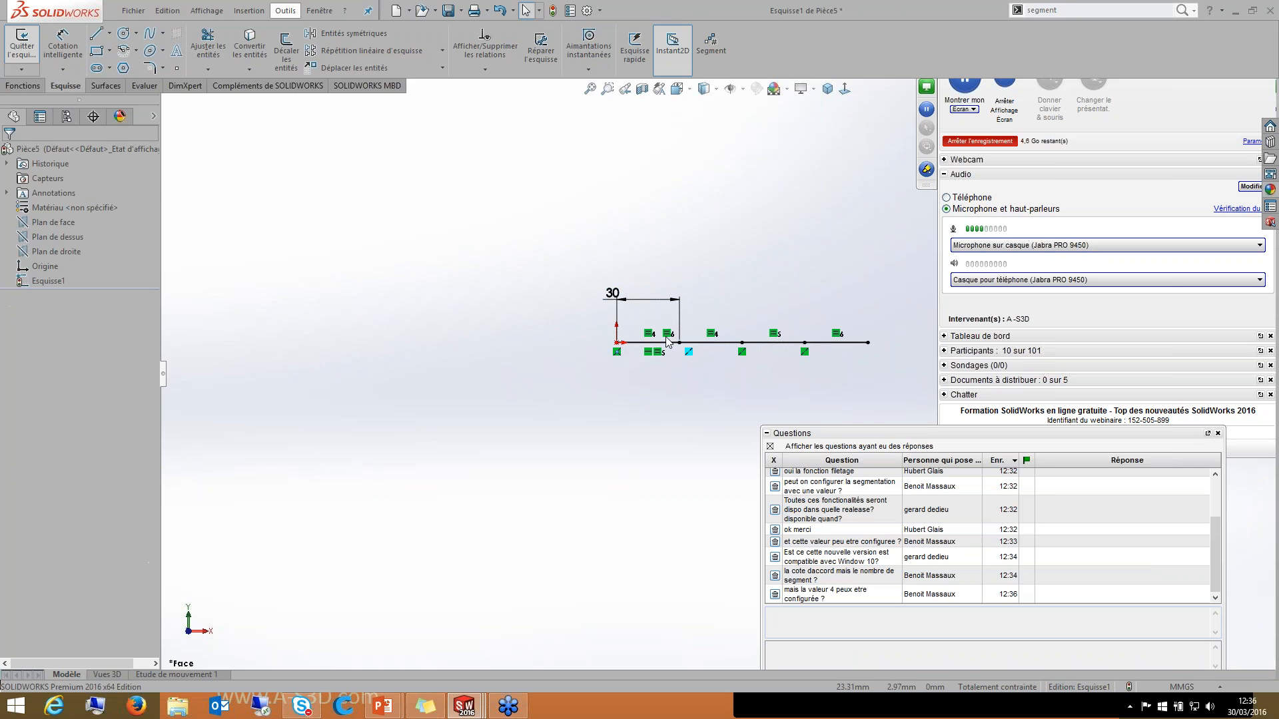
Step: Examine the equal-length relations and the last segment's properties for a way to edit the segment count
click(666, 335)
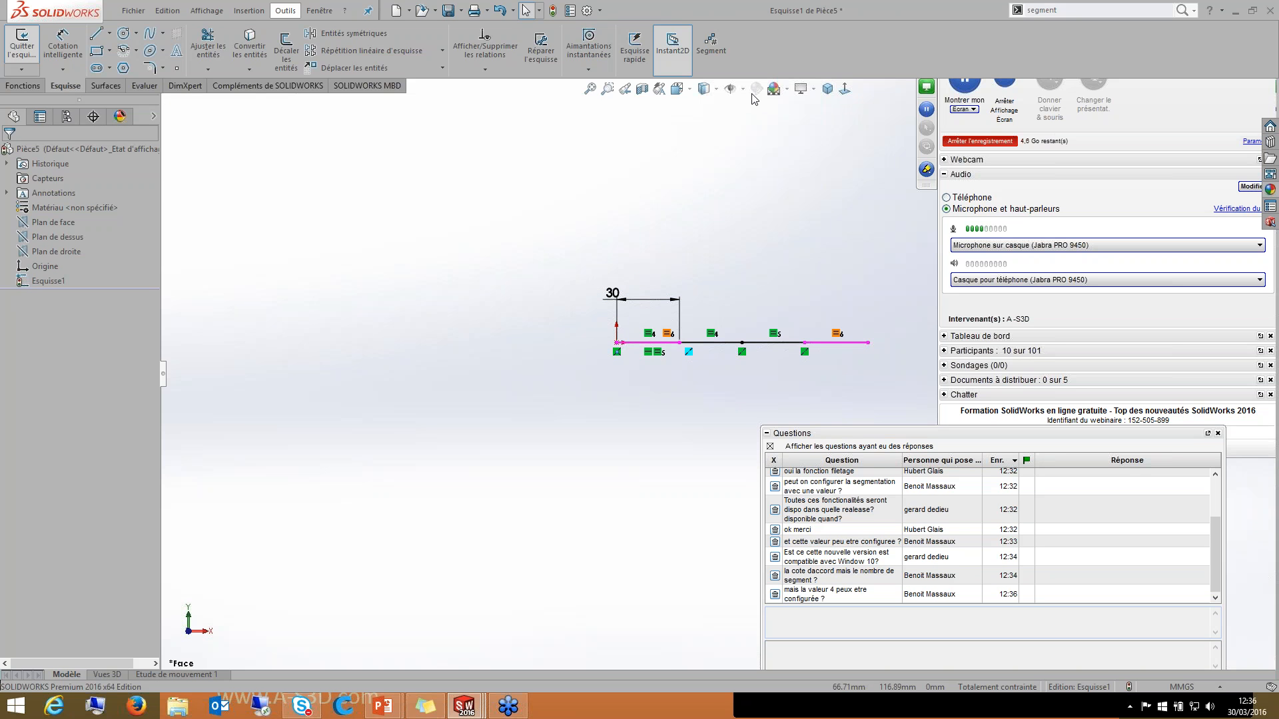
click(717, 52)
key(Escape)
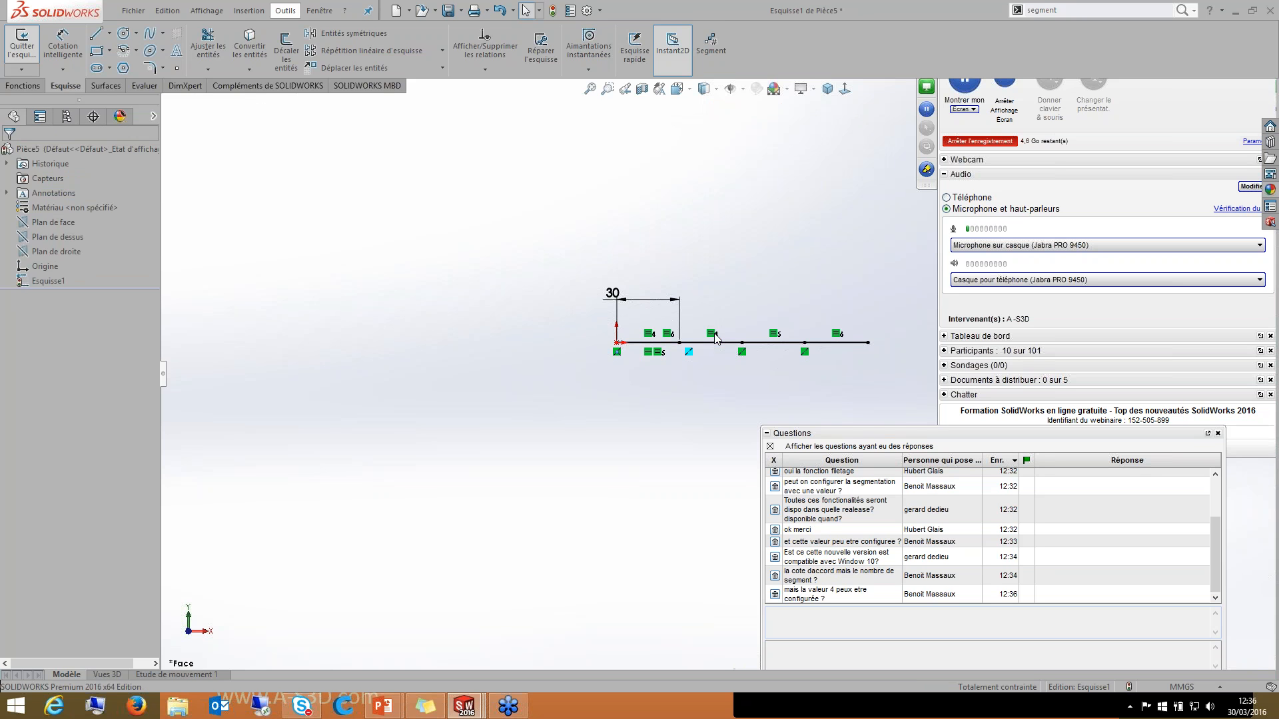
click(712, 334)
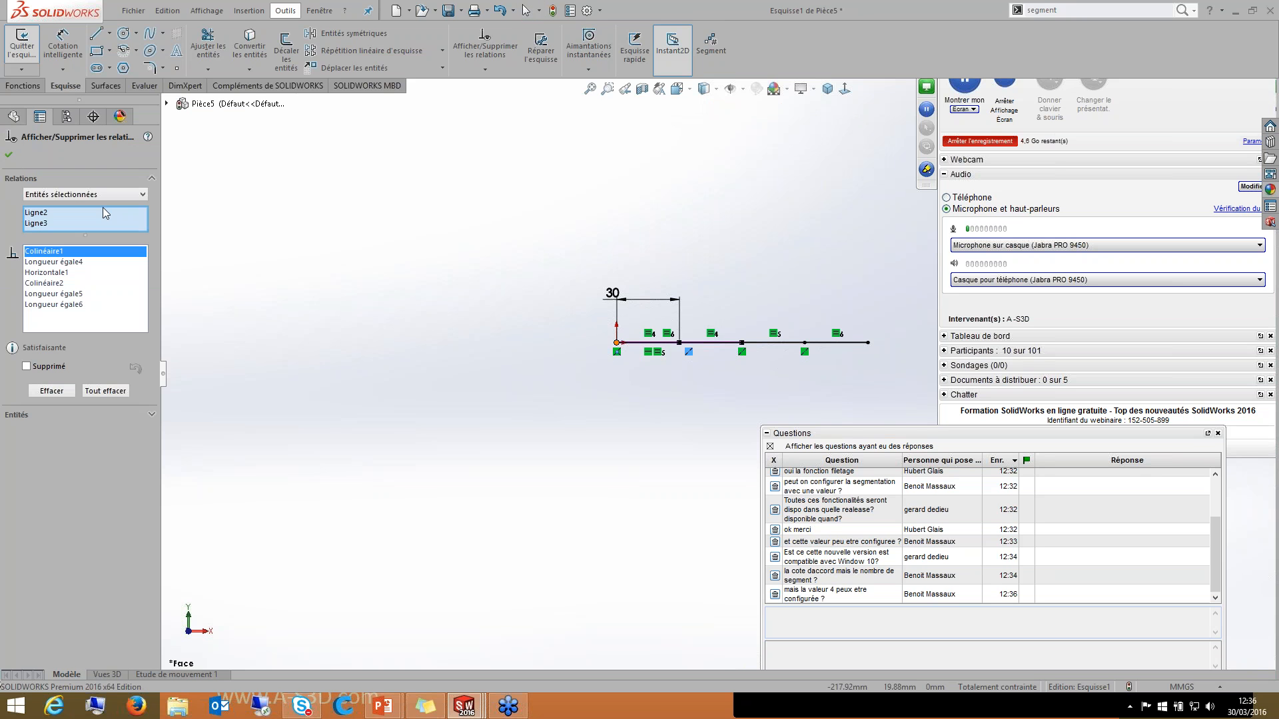
click(9, 155)
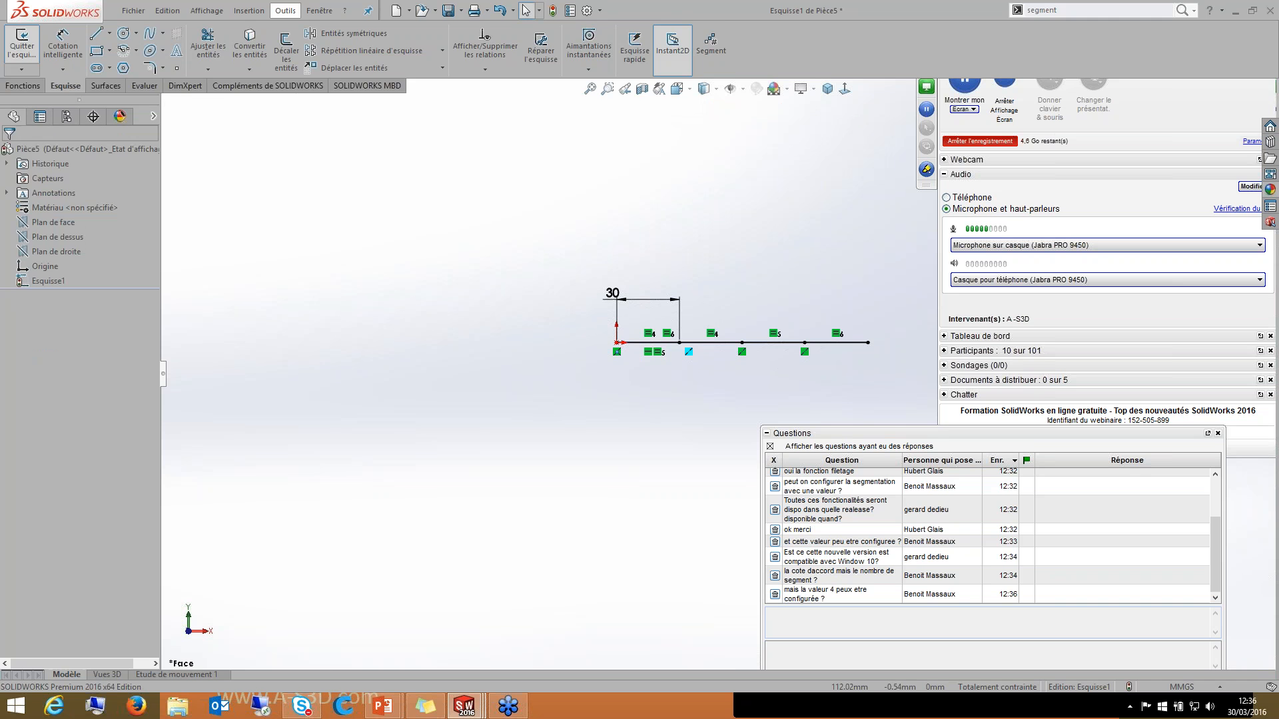
right_click(851, 343)
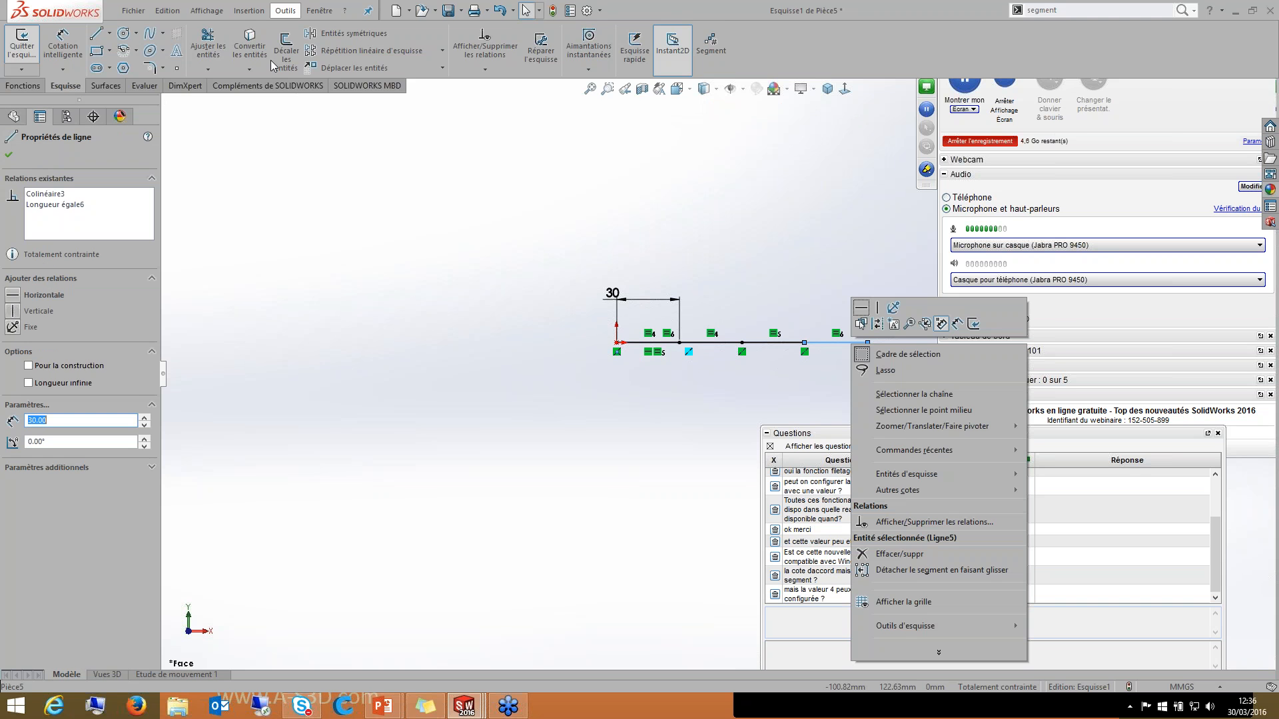
click(9, 154)
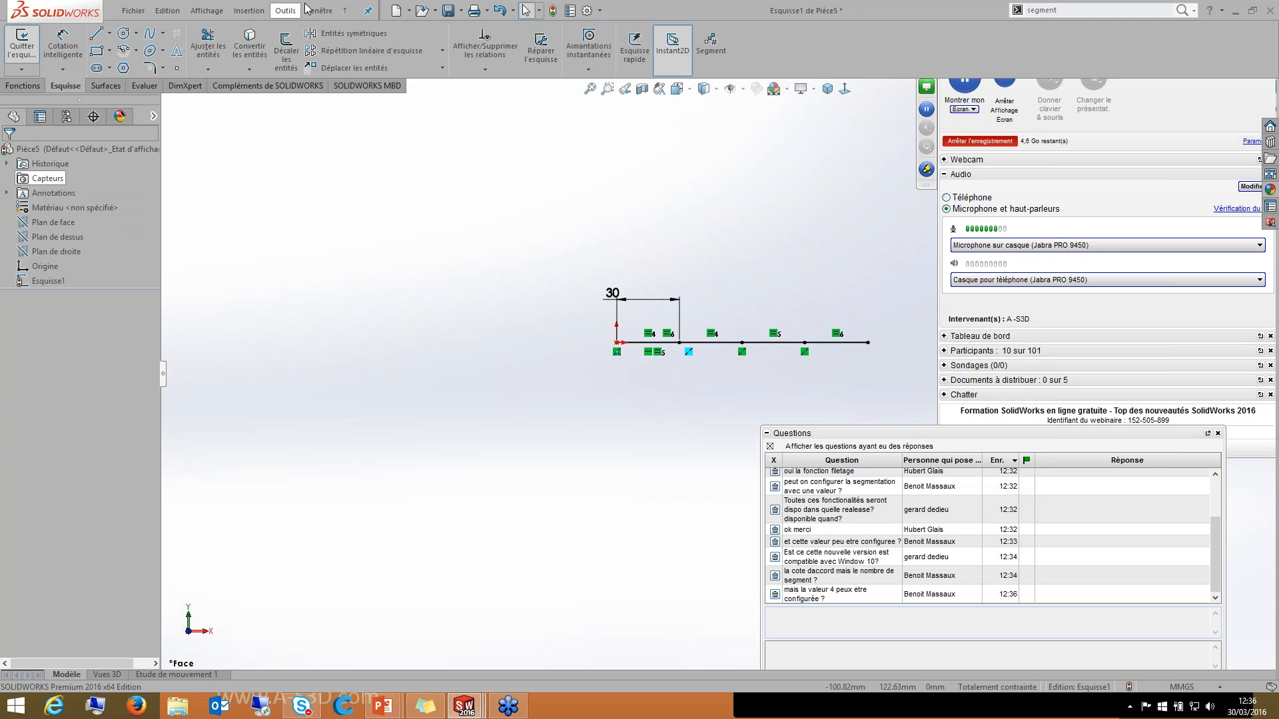
Step: Check the Equations manager for a segment-count parameter among the global variables, features and dimensions, then close it
click(248, 10)
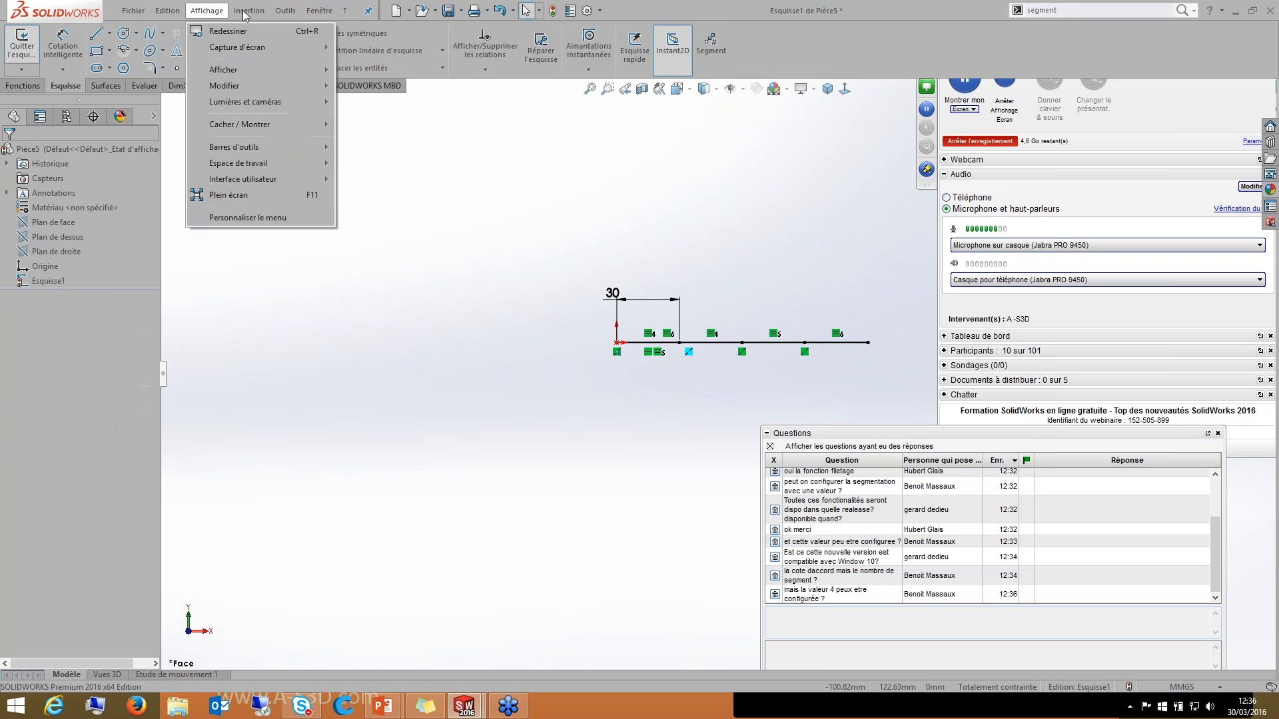
mouse_move(286, 12)
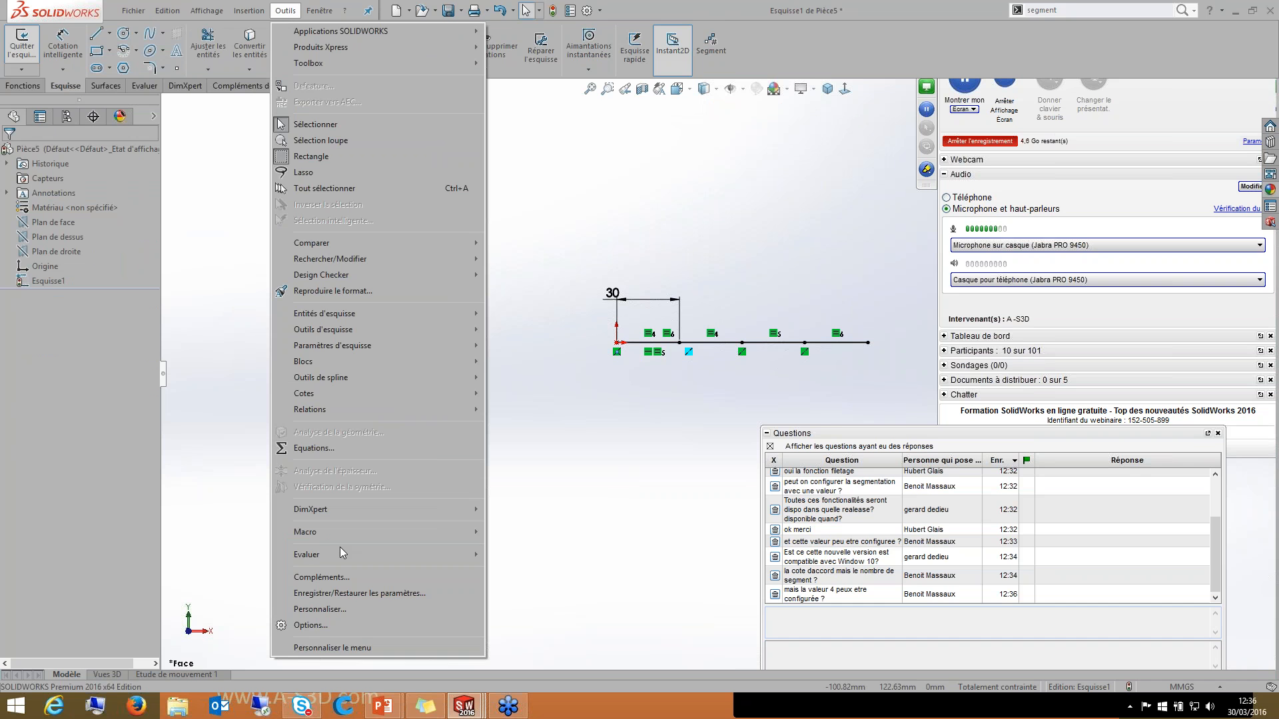
click(309, 449)
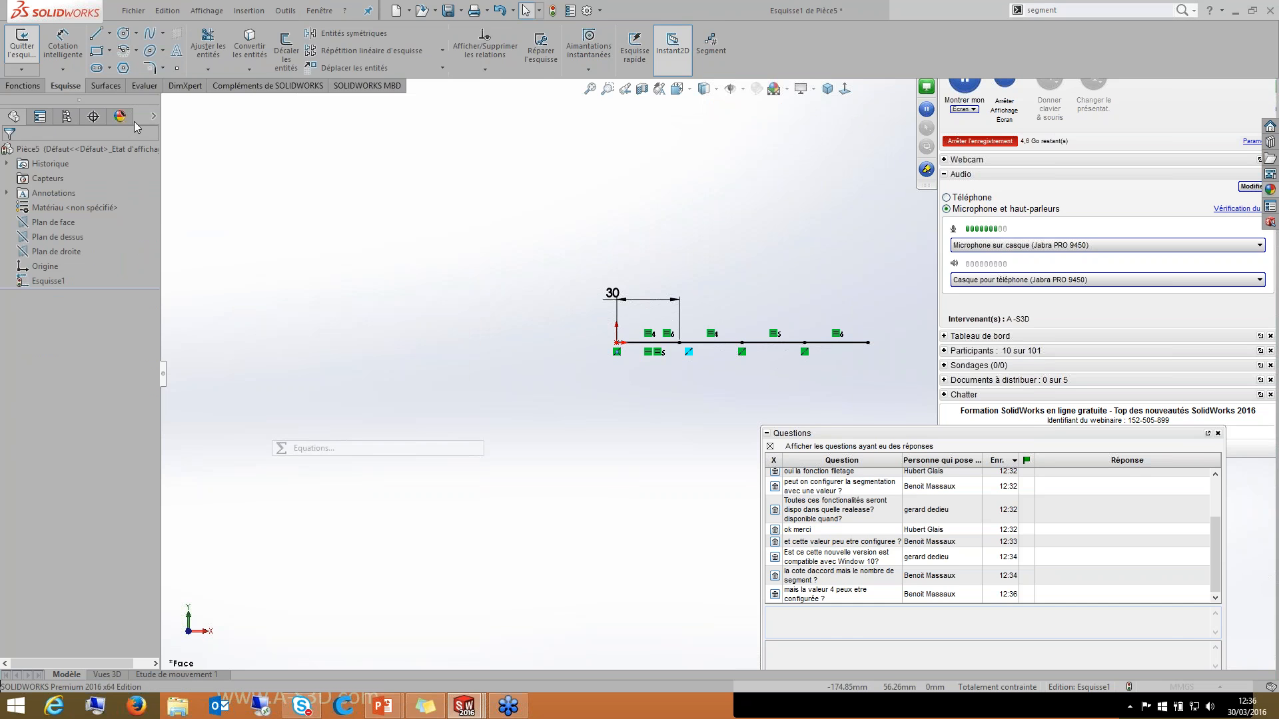
click(65, 31)
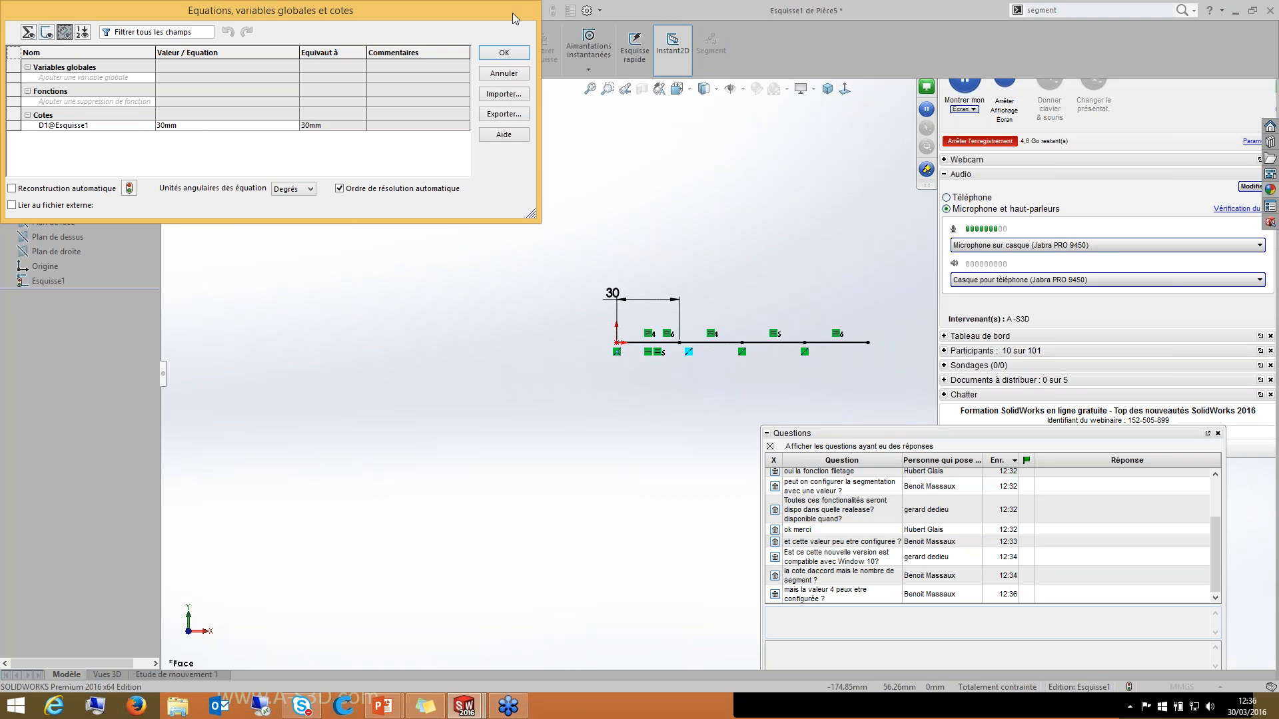
key(Escape)
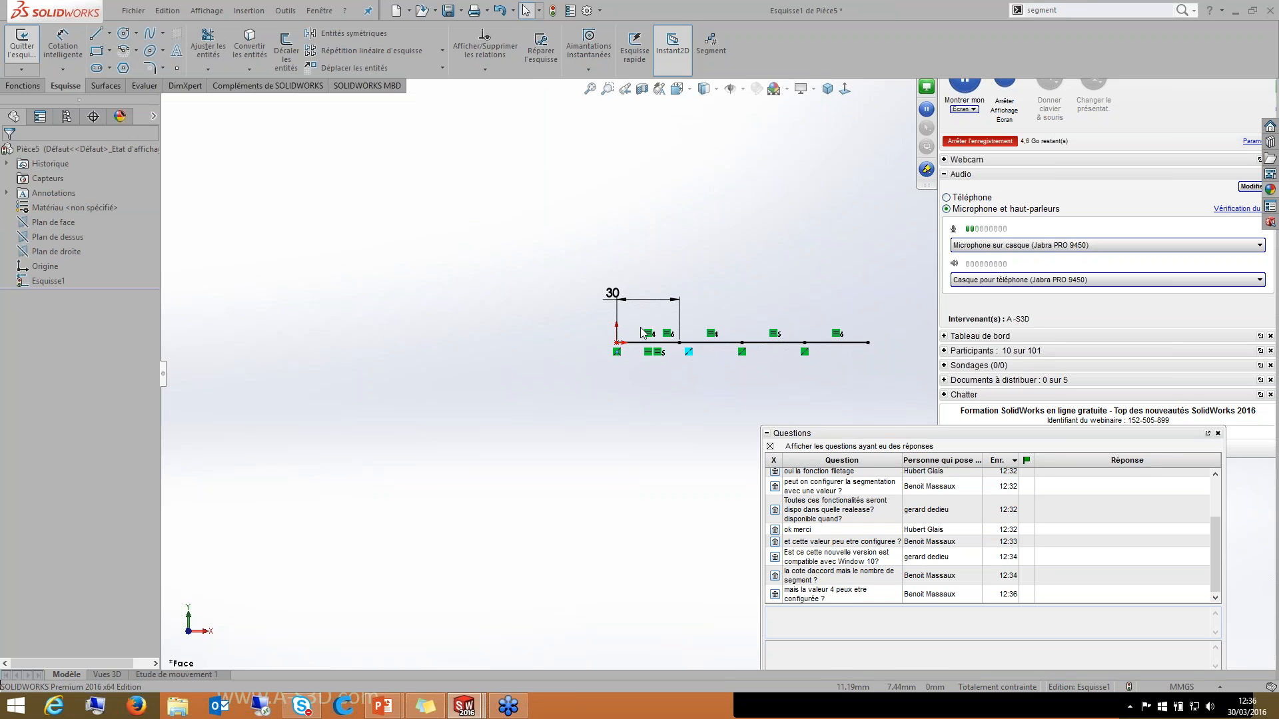
Step: Examine the relations and available commands of the segmented line for an option to edit the number of segments
click(650, 335)
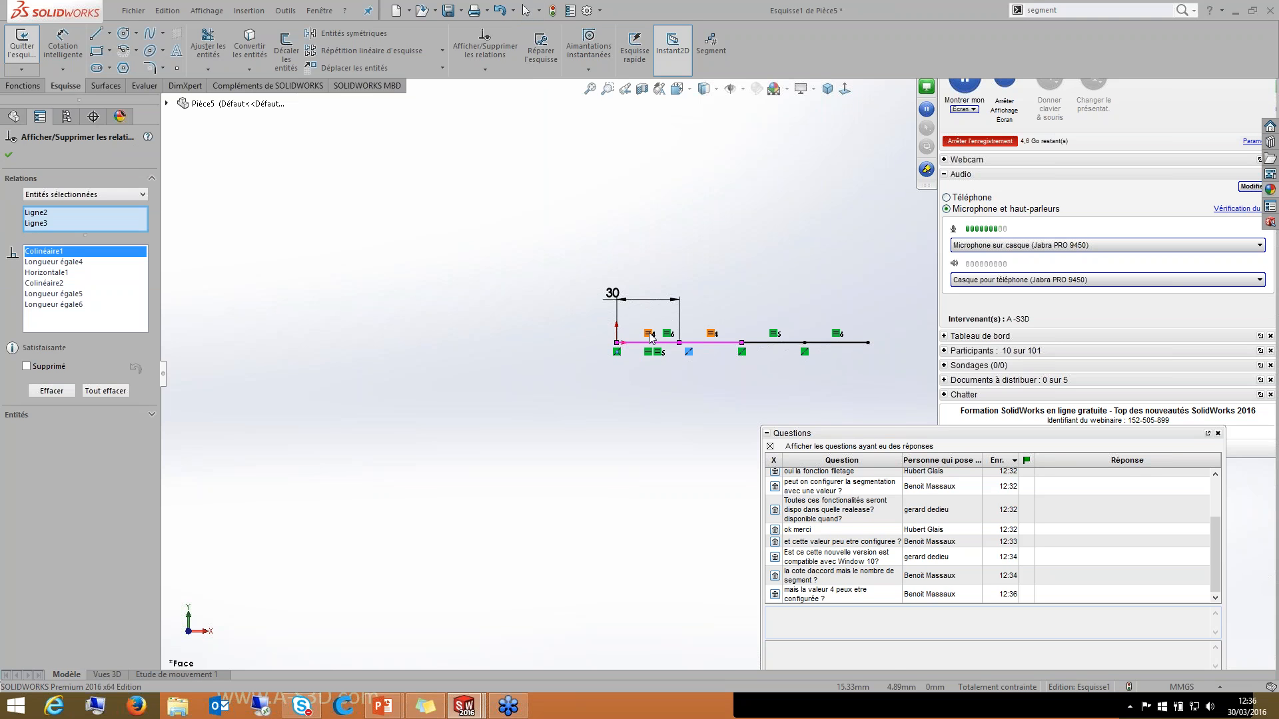
key(Escape)
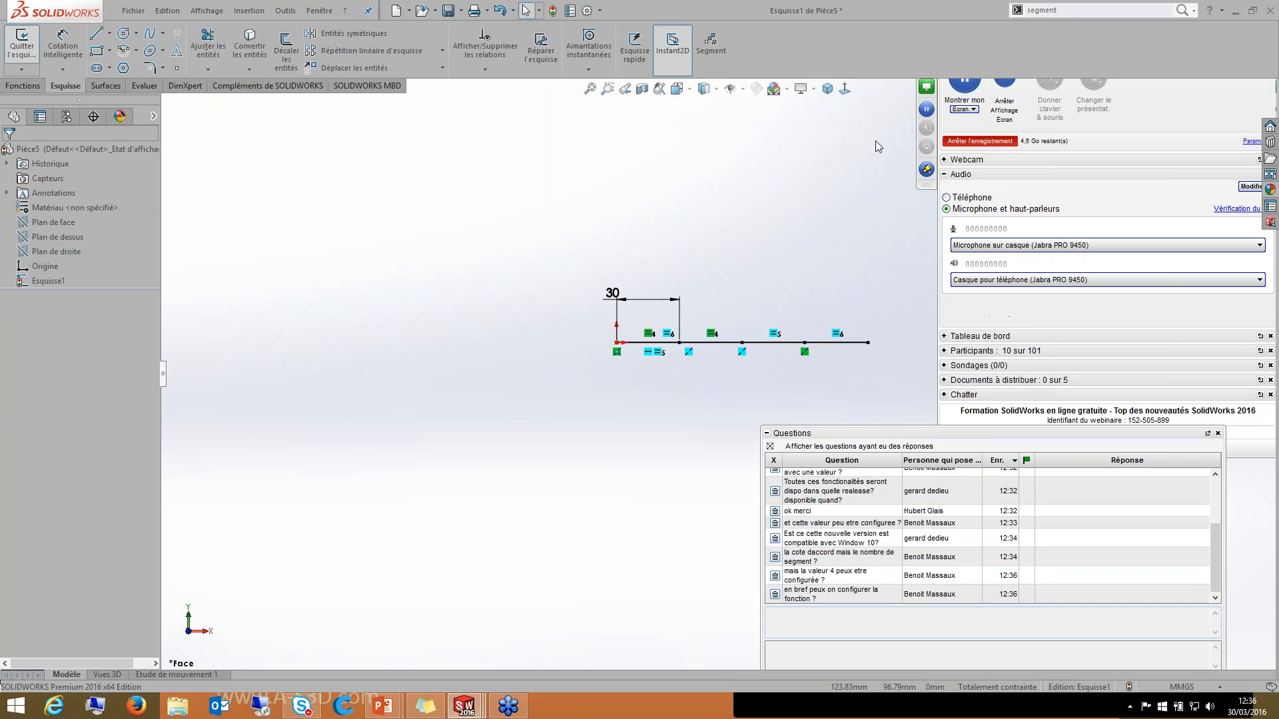
right_click(758, 343)
right_click(650, 342)
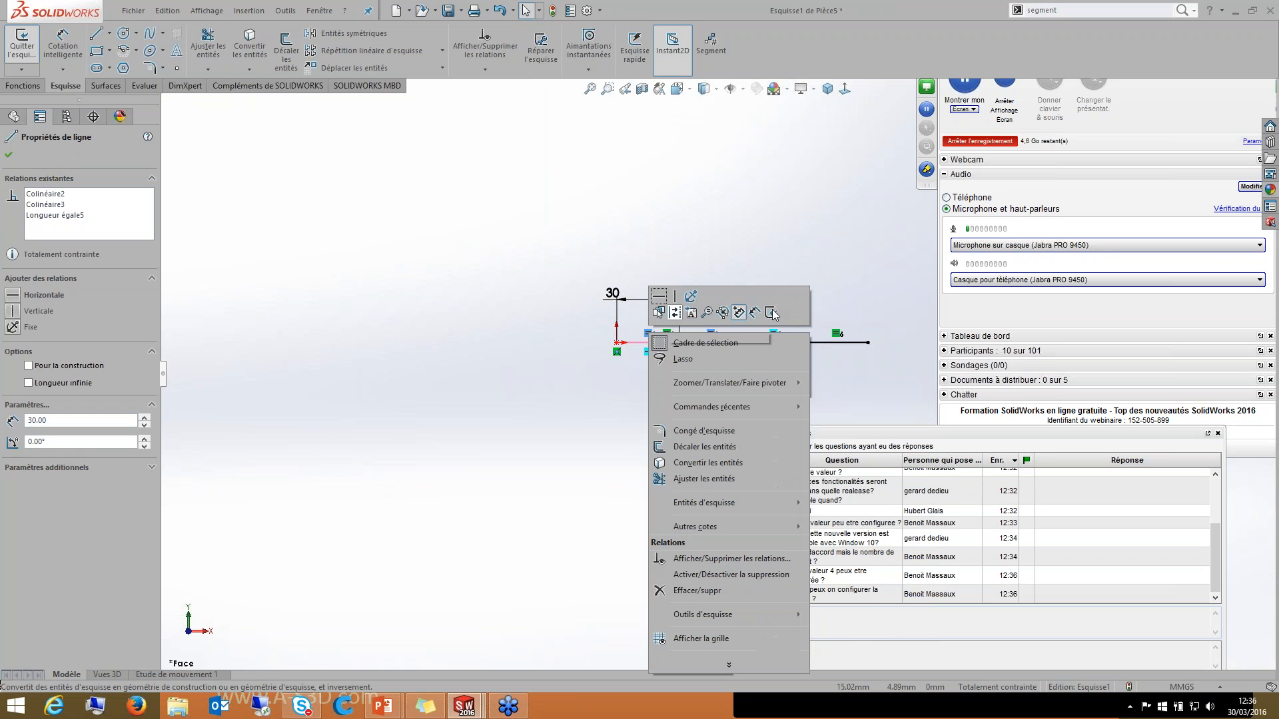
click(882, 265)
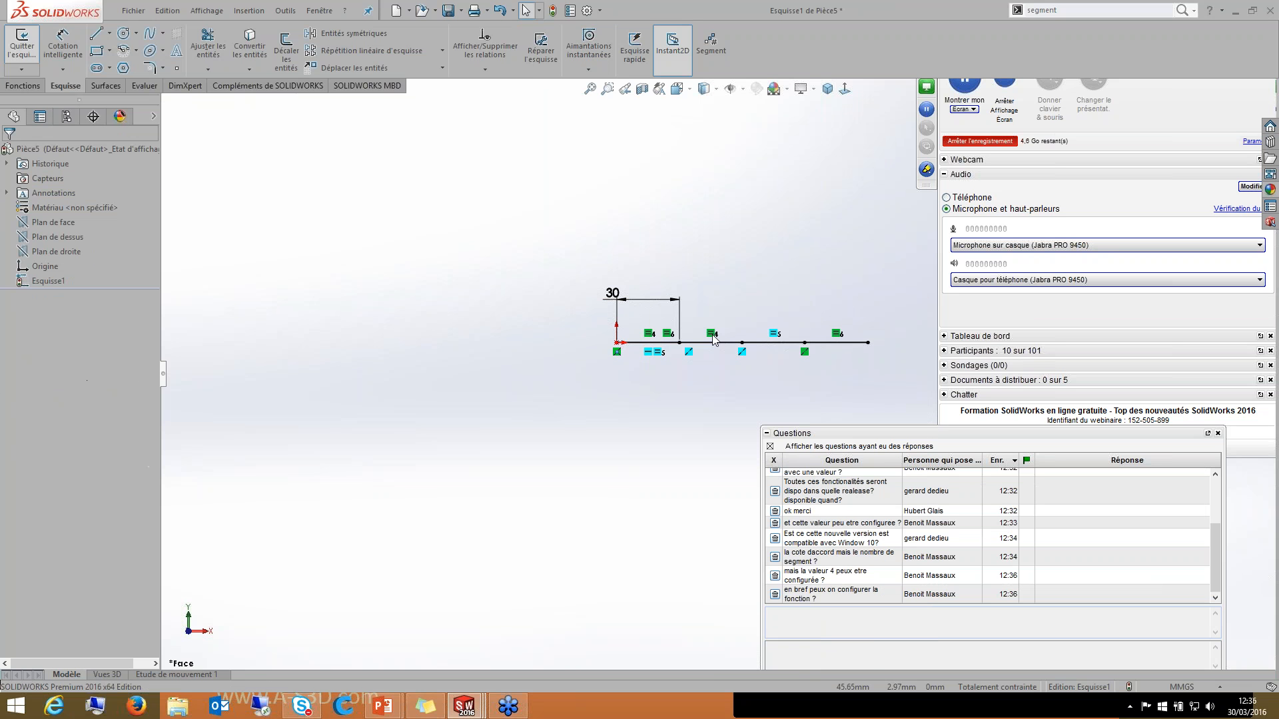
right_click(712, 336)
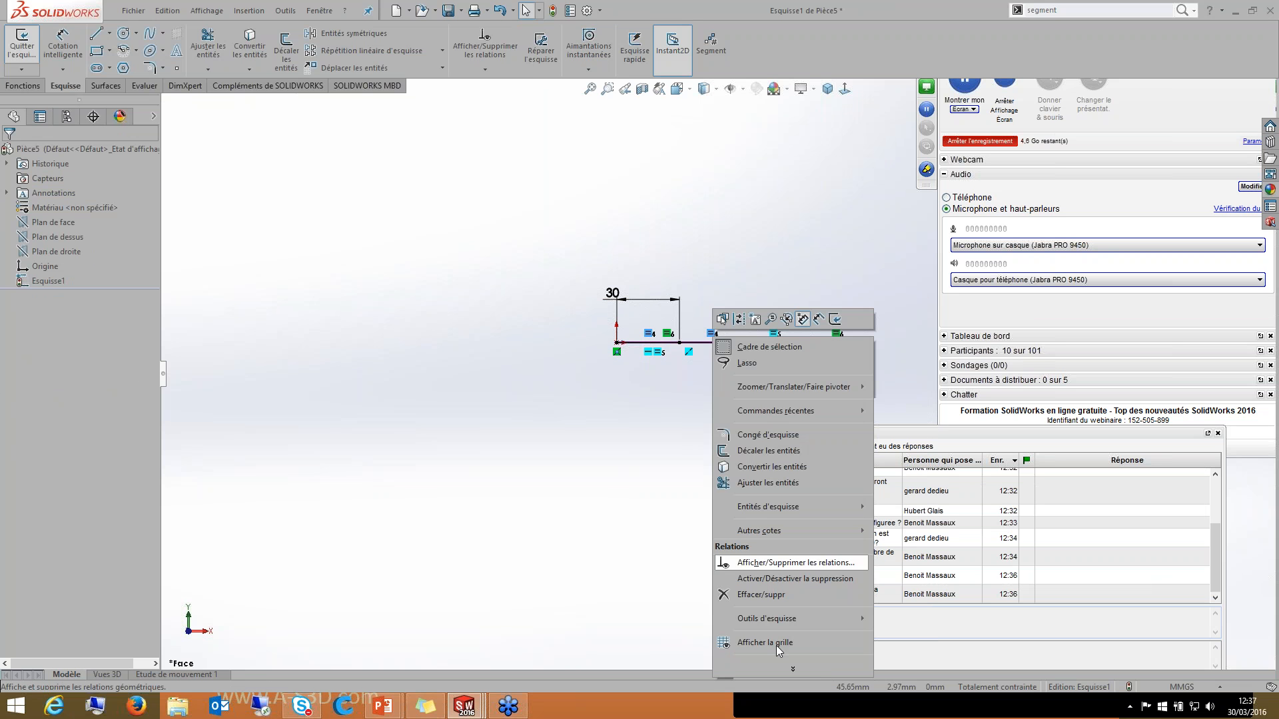
click(777, 666)
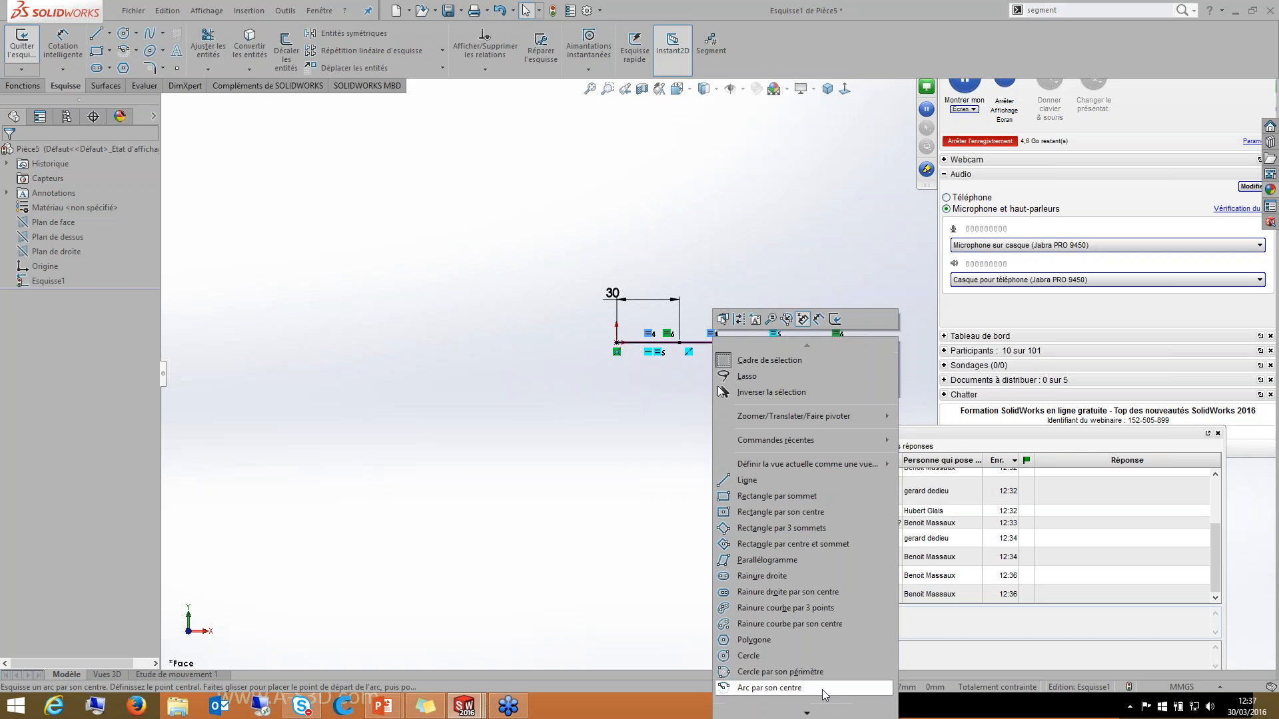
click(656, 413)
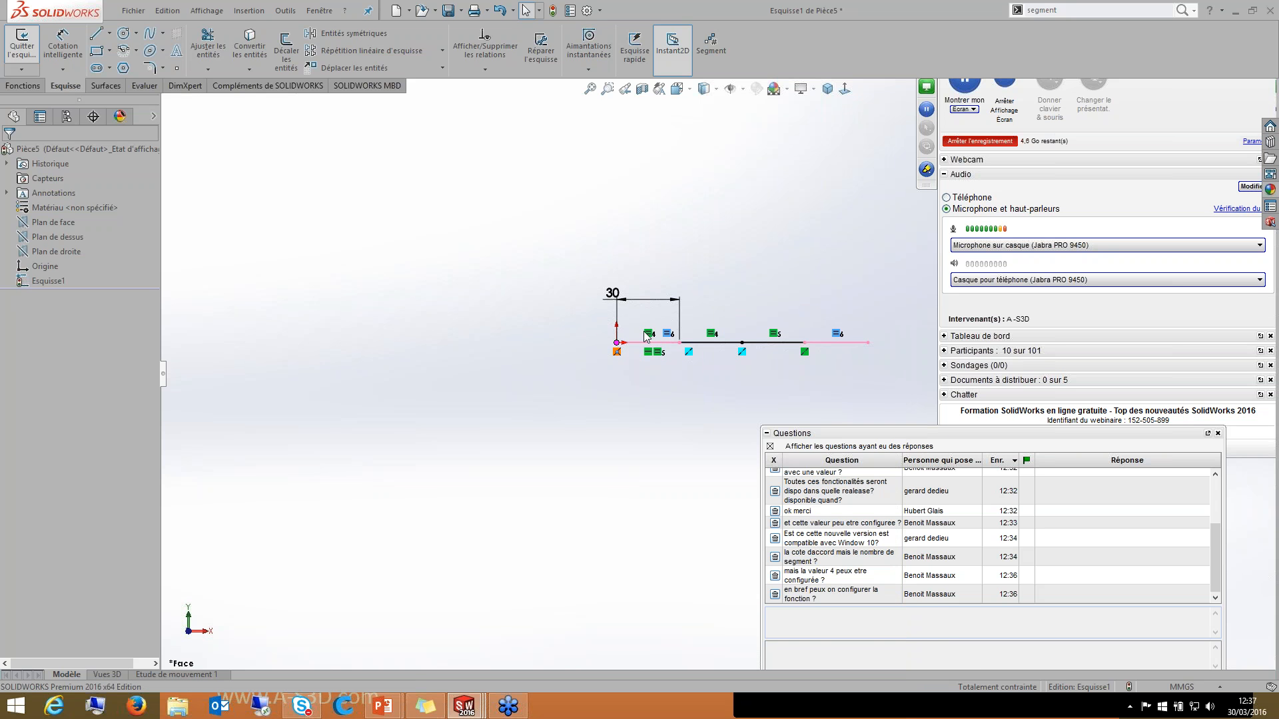
Step: Sketch a separate horizontal line about 127 mm long above the first and divide it into 4 sketch segments
key(l)
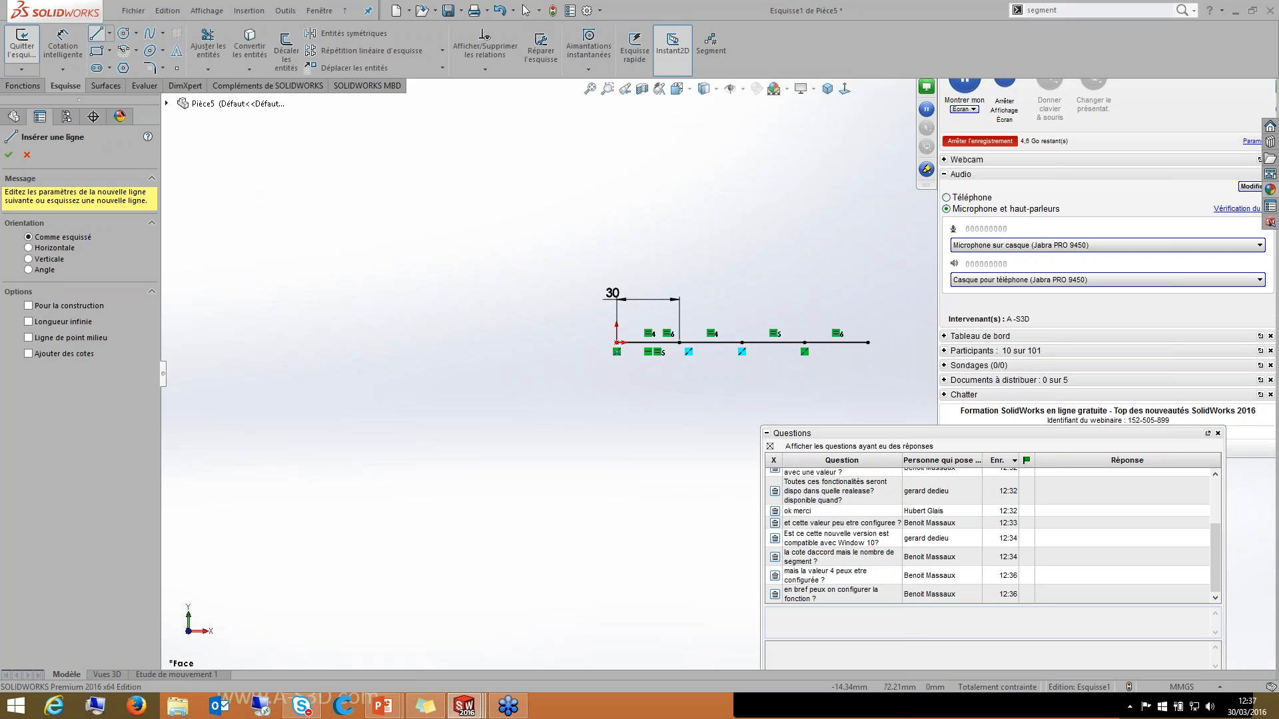
mouse_move(315, 183)
mouse_down()
mouse_move(593, 180)
mouse_move(581, 182)
mouse_up()
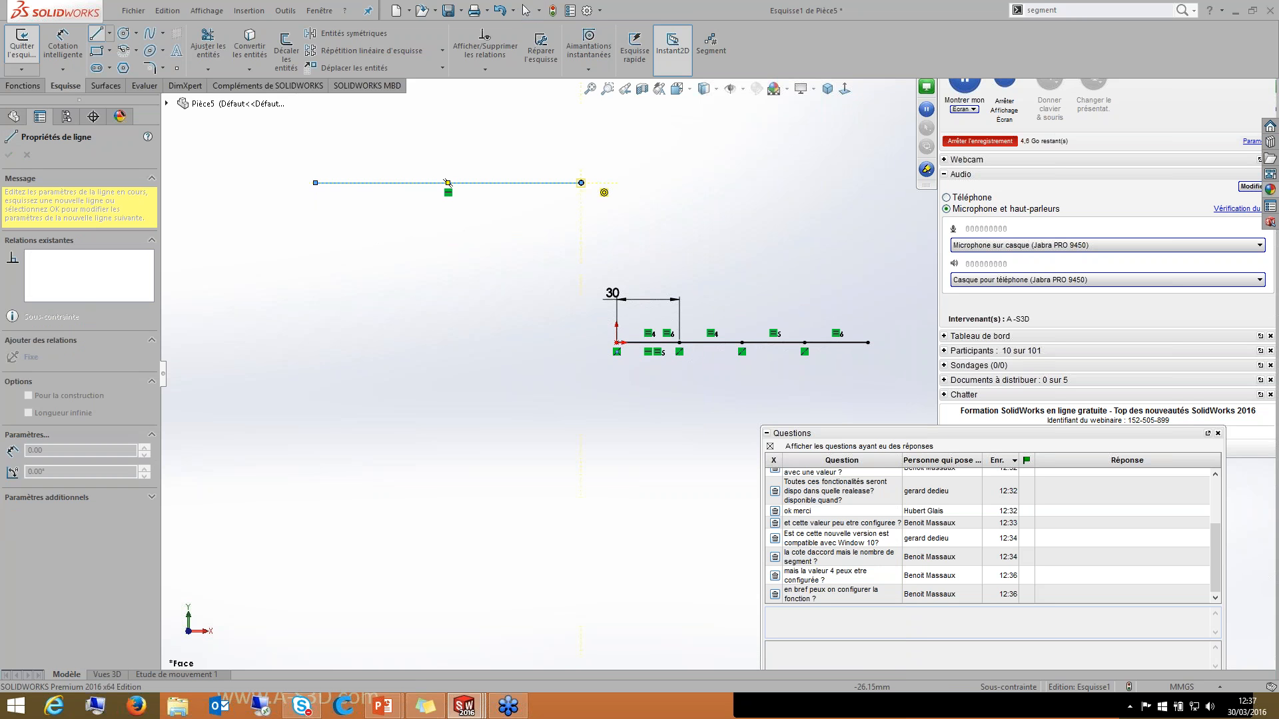
key(Escape)
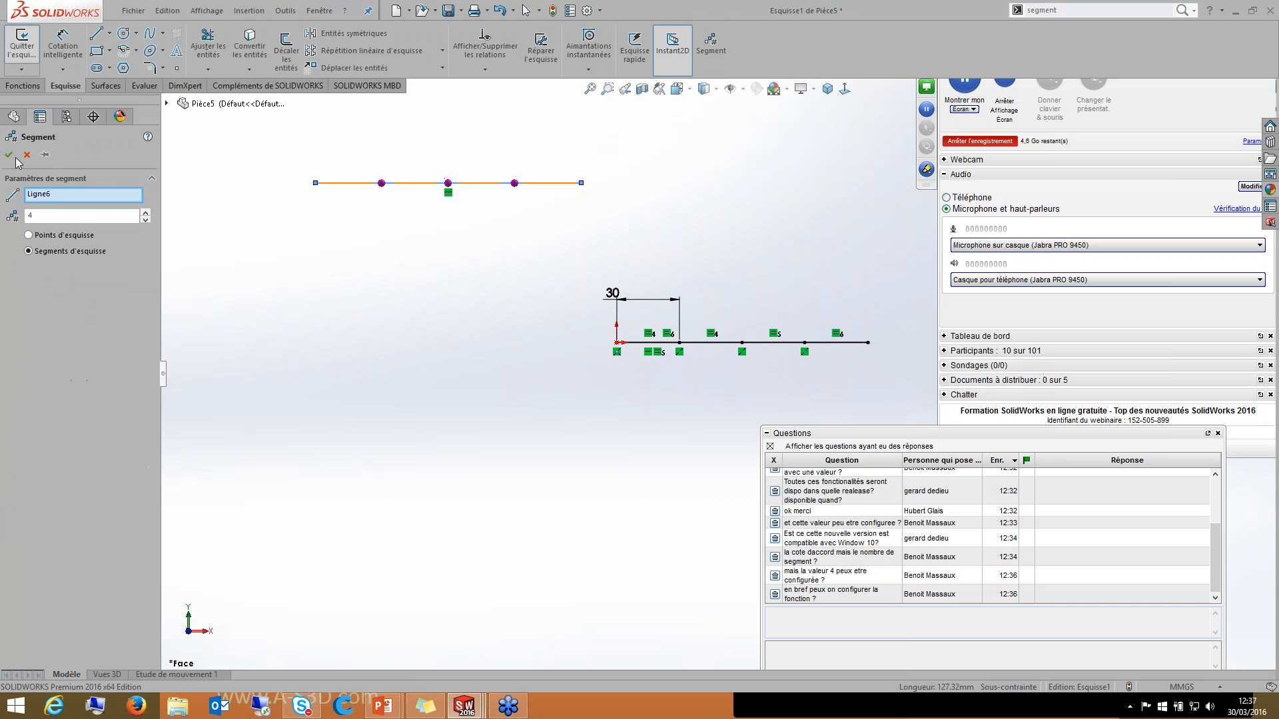
click(9, 155)
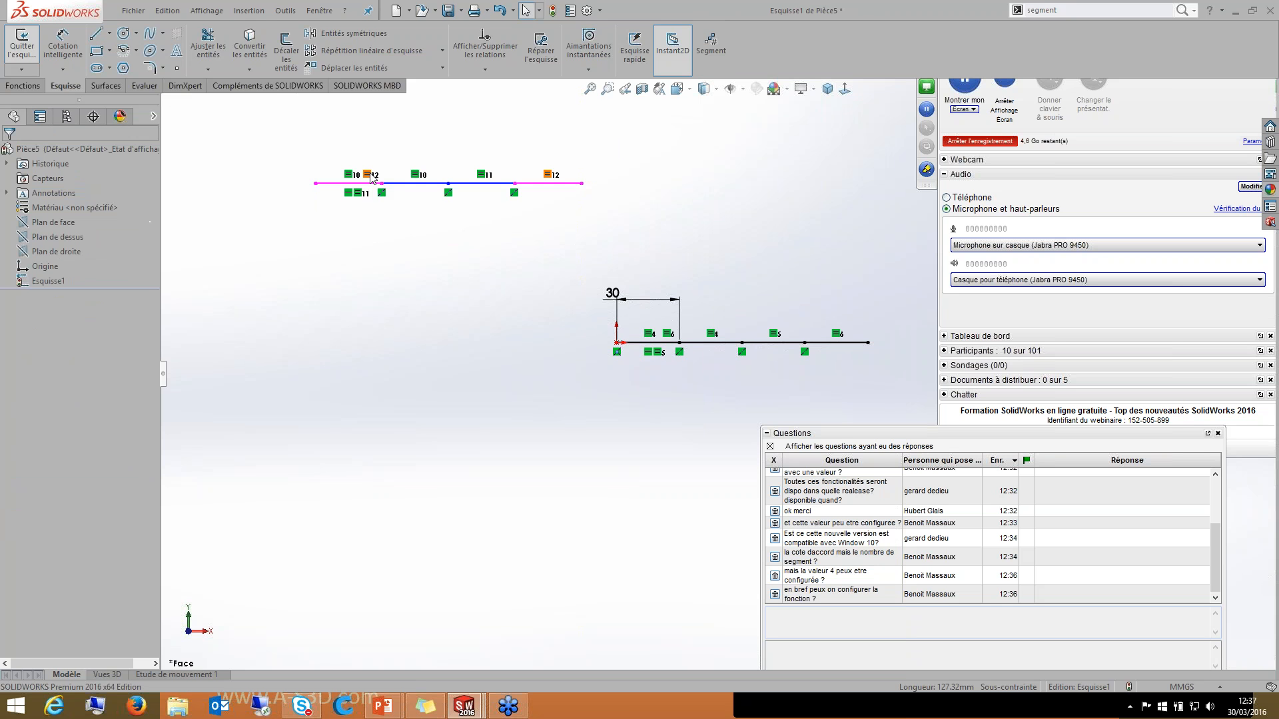
Step: Look through all commands available on the new line's equal-length relation for a segment editing option
right_click(372, 181)
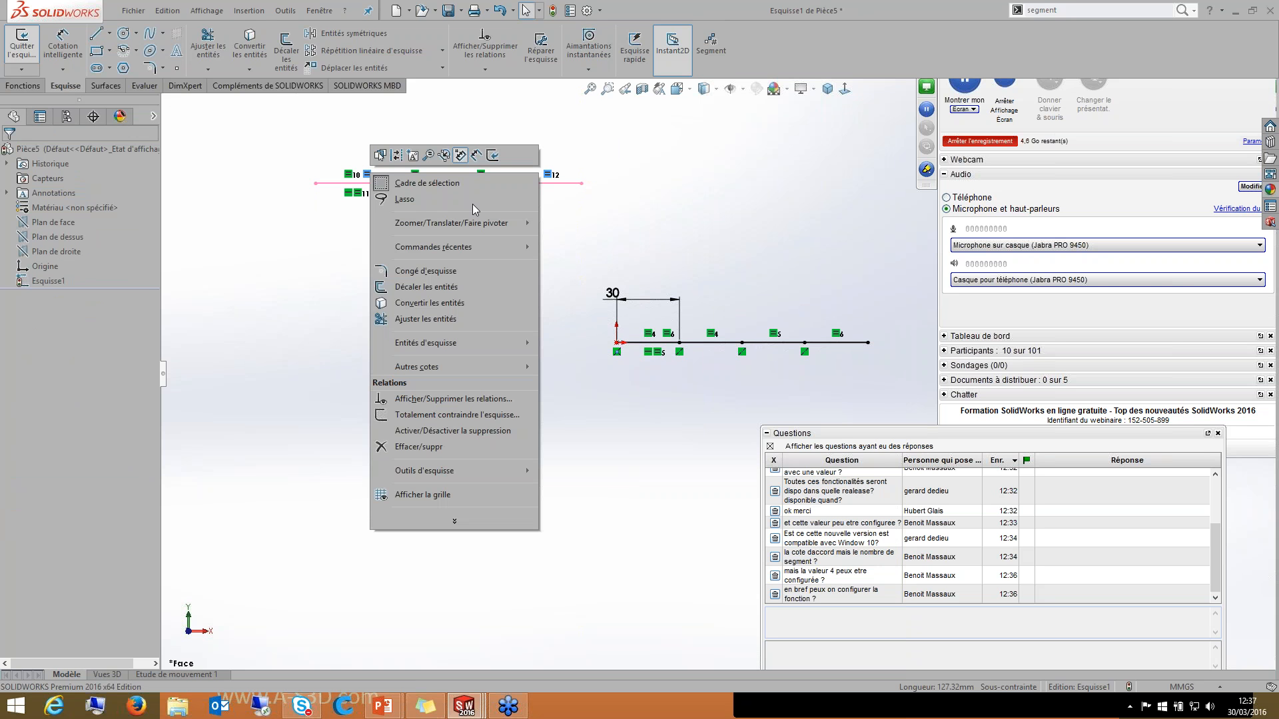
click(453, 524)
mouse_move(464, 713)
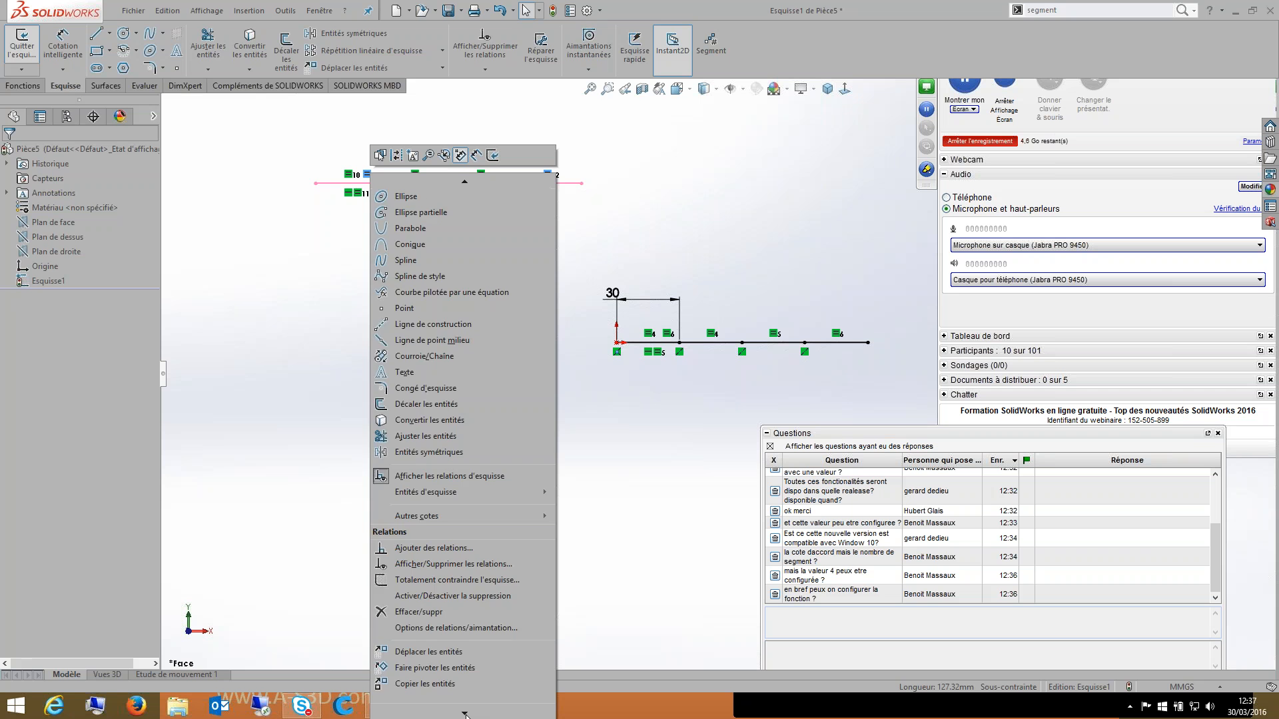
click(242, 276)
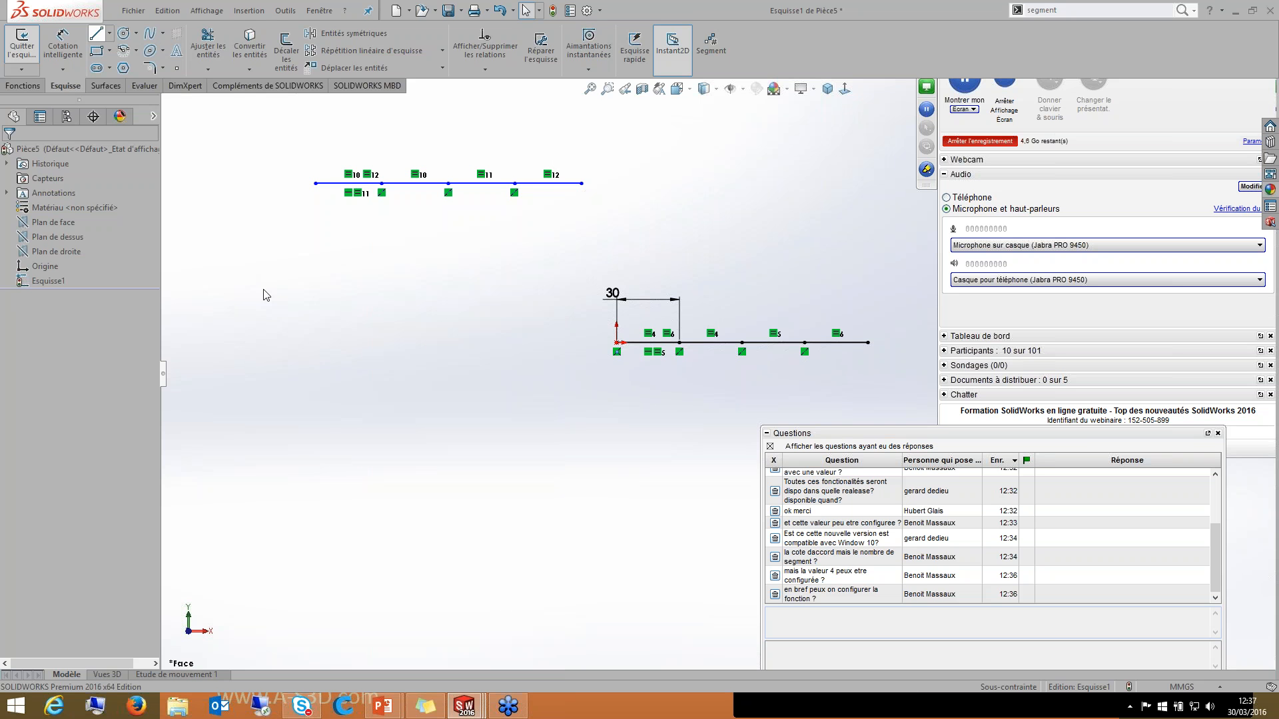
Step: Sketch another horizontal line about 120 mm long just below the upper one and divide it with 4 sketch points
click(290, 240)
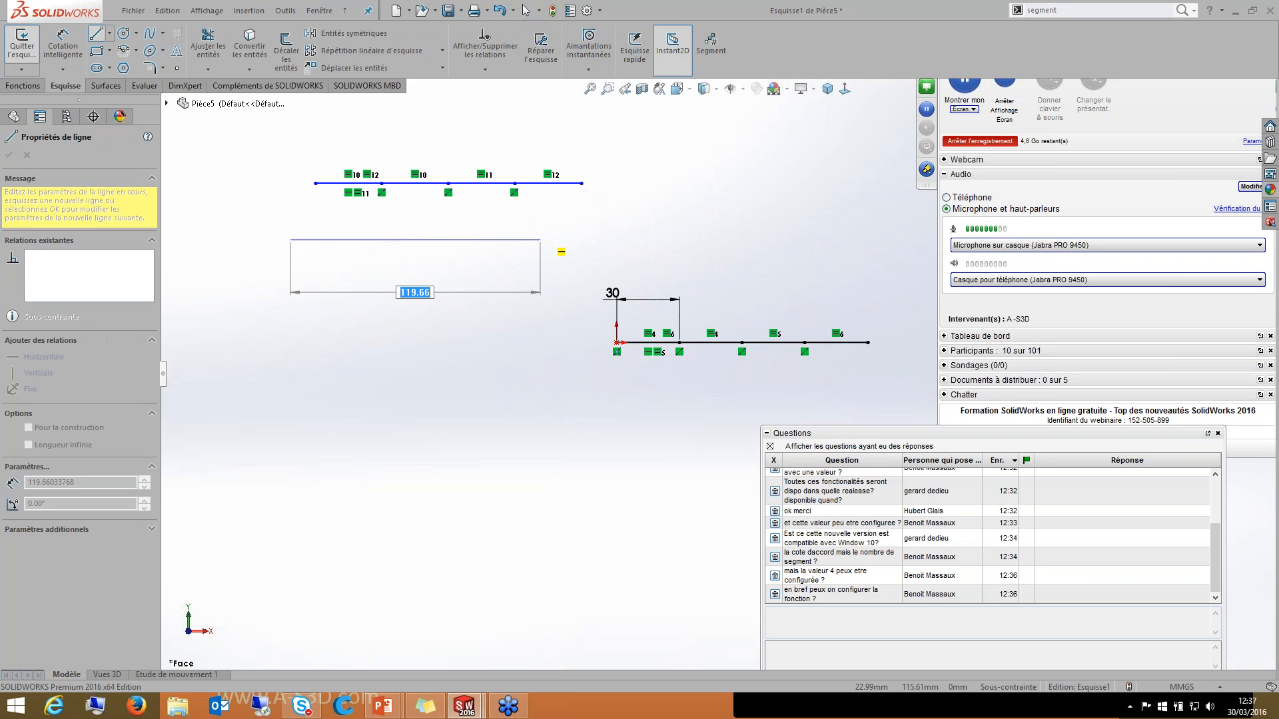
click(545, 240)
key(Escape)
click(393, 240)
click(711, 45)
click(29, 236)
key(Return)
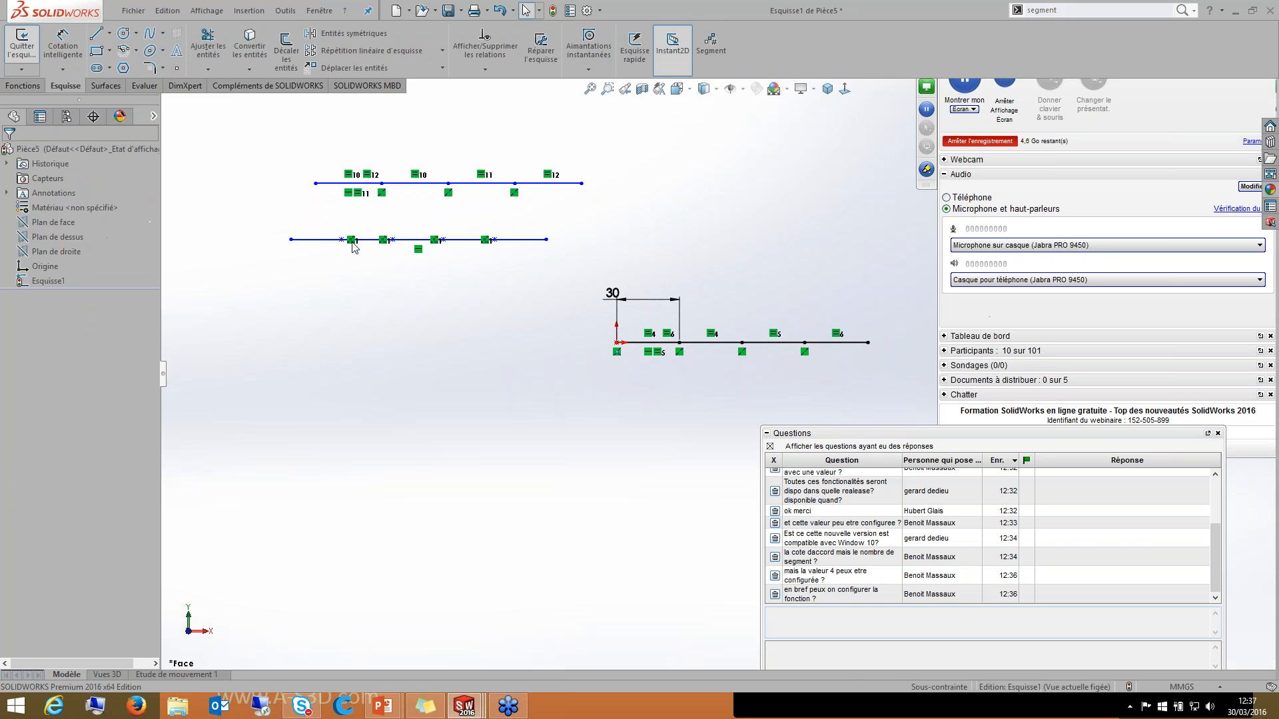
Step: Examine the commands available on the lower line and on the equidistant relation of its sketch points for a point editing option
right_click(353, 241)
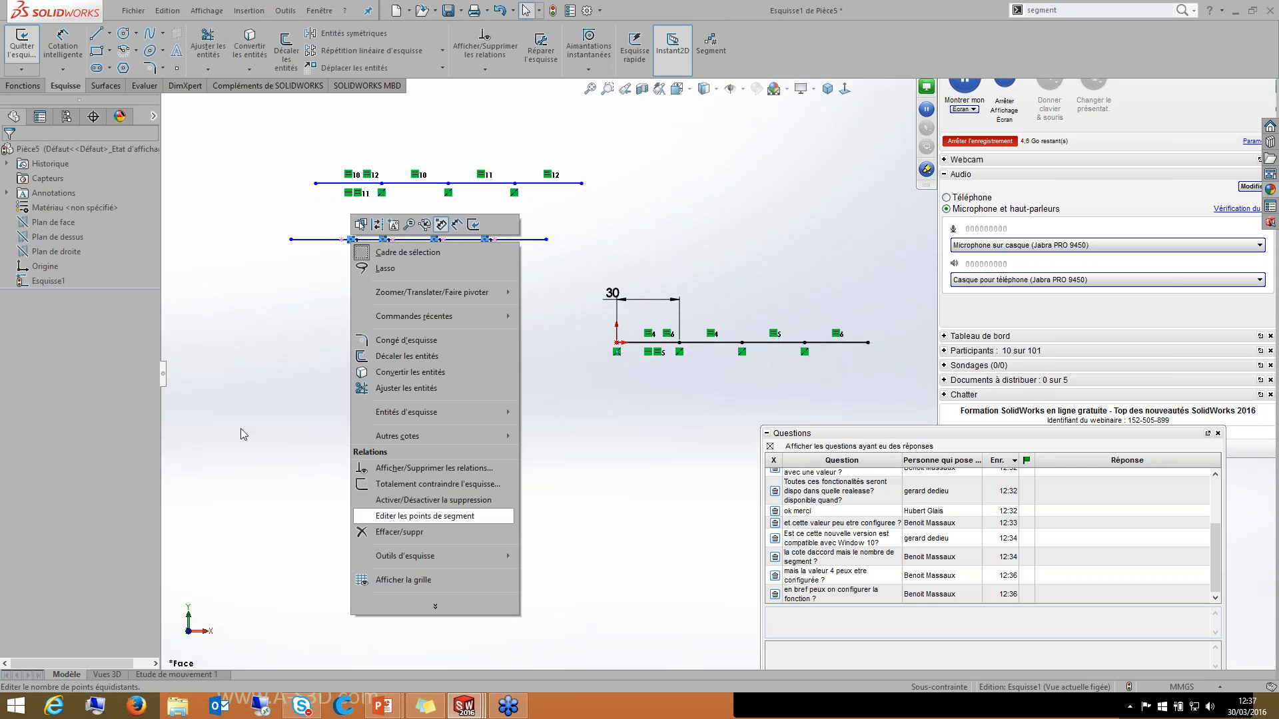
click(355, 244)
double_click(355, 244)
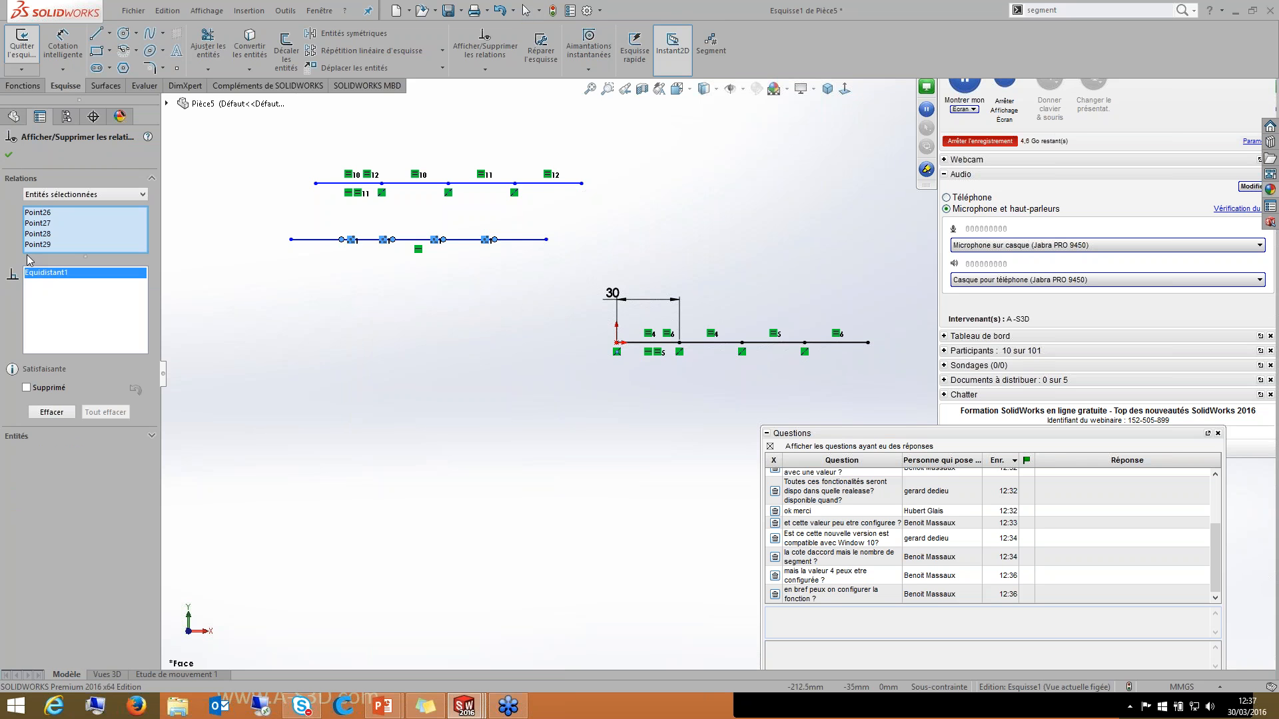
click(473, 495)
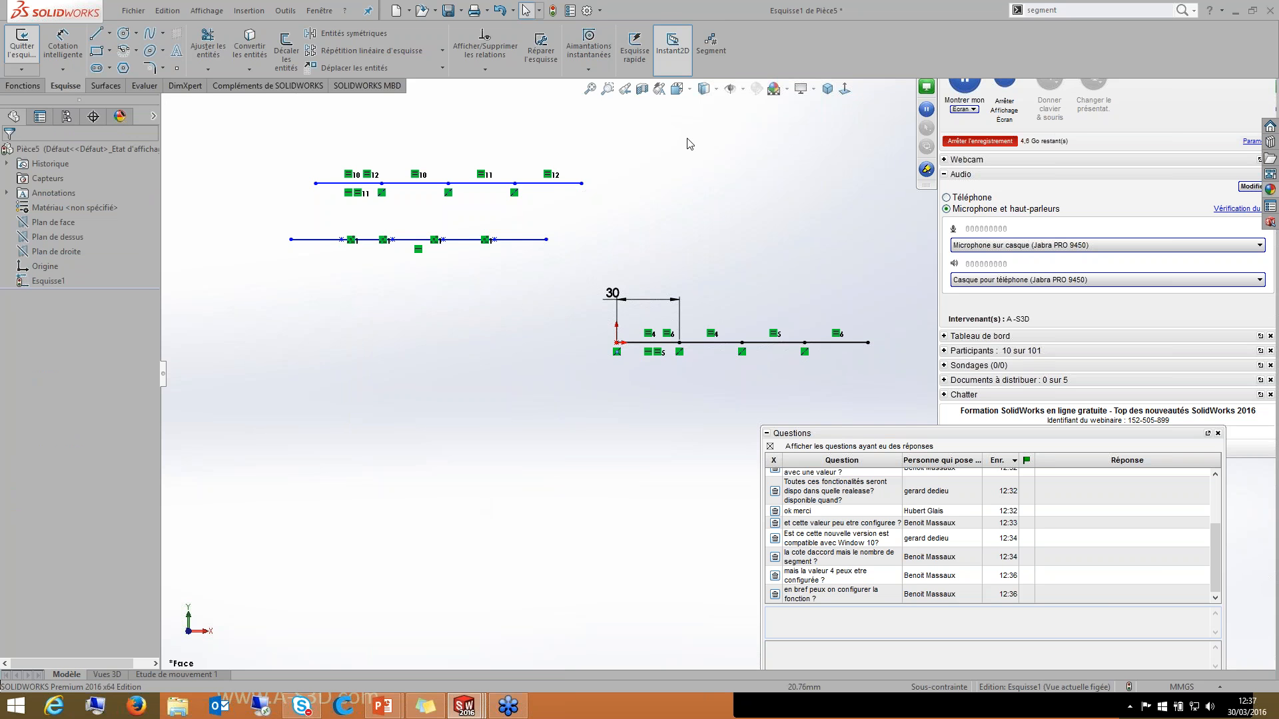
right_click(512, 249)
right_click(462, 240)
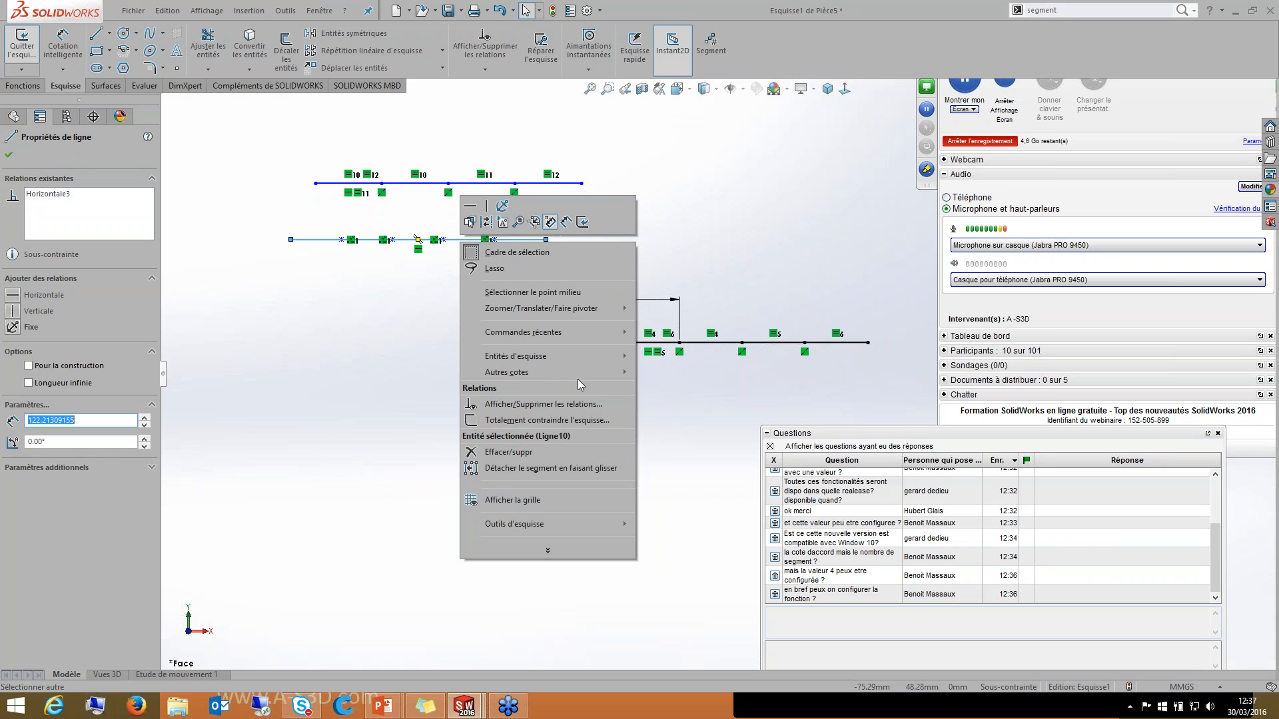
key(Escape)
click(417, 239)
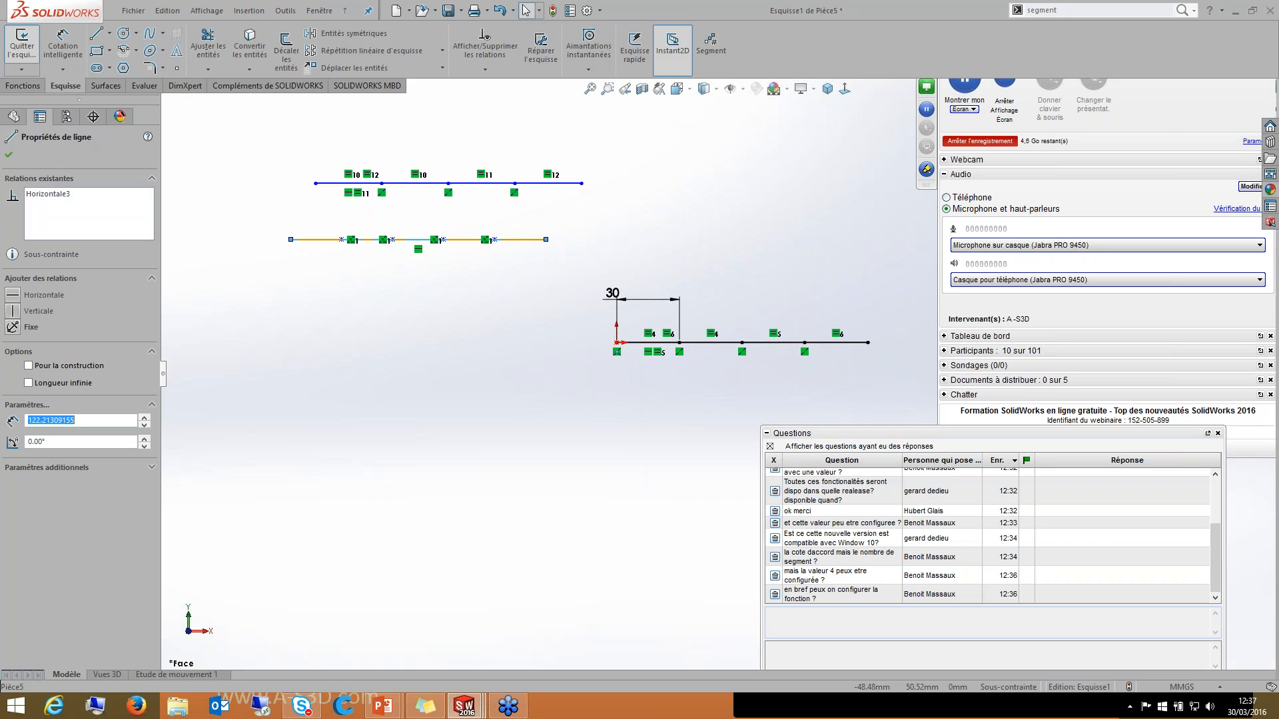
right_click(378, 359)
key(Escape)
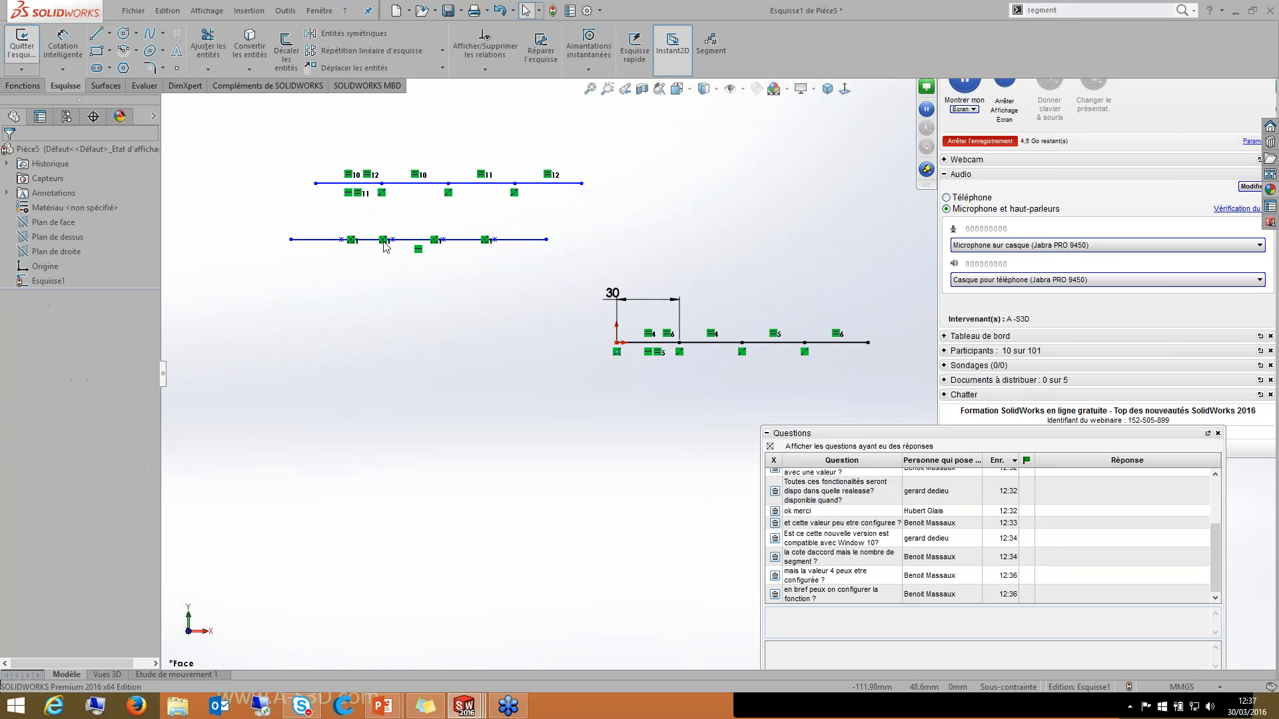
Step: Open the lower line's segment points for editing and accept them with 4 sketch points
right_click(384, 240)
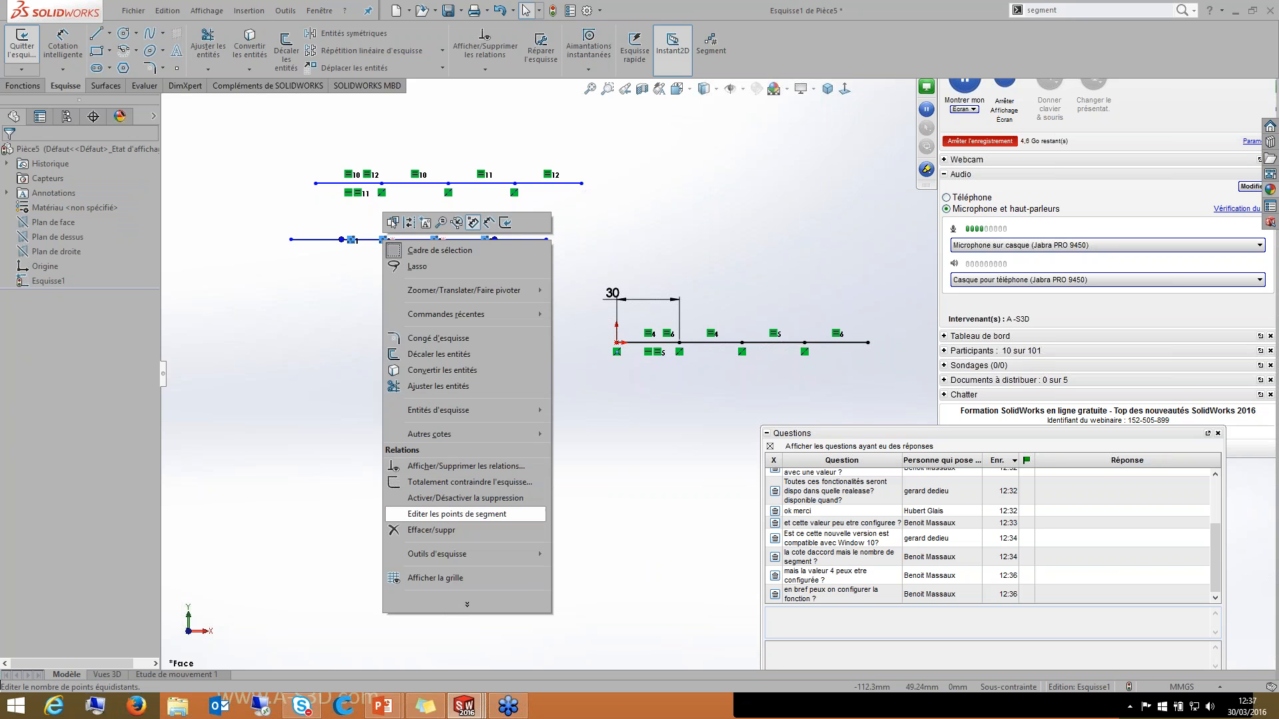
click(457, 513)
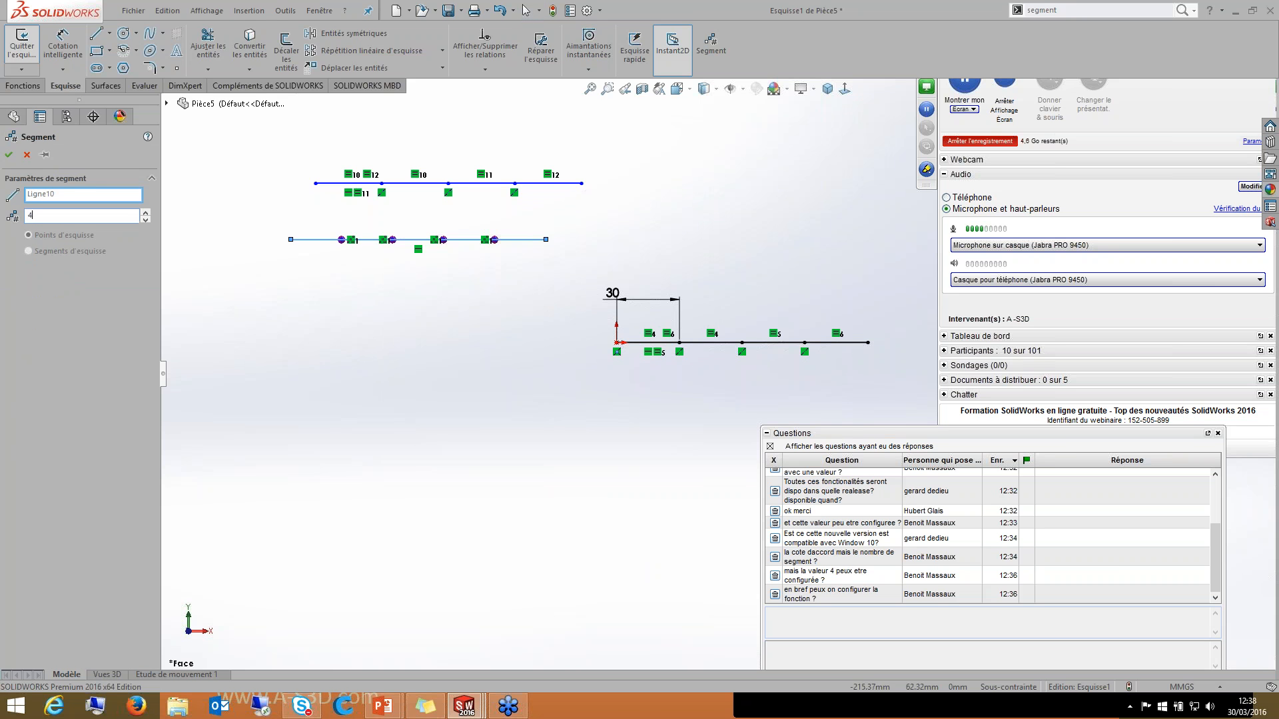
key(Return)
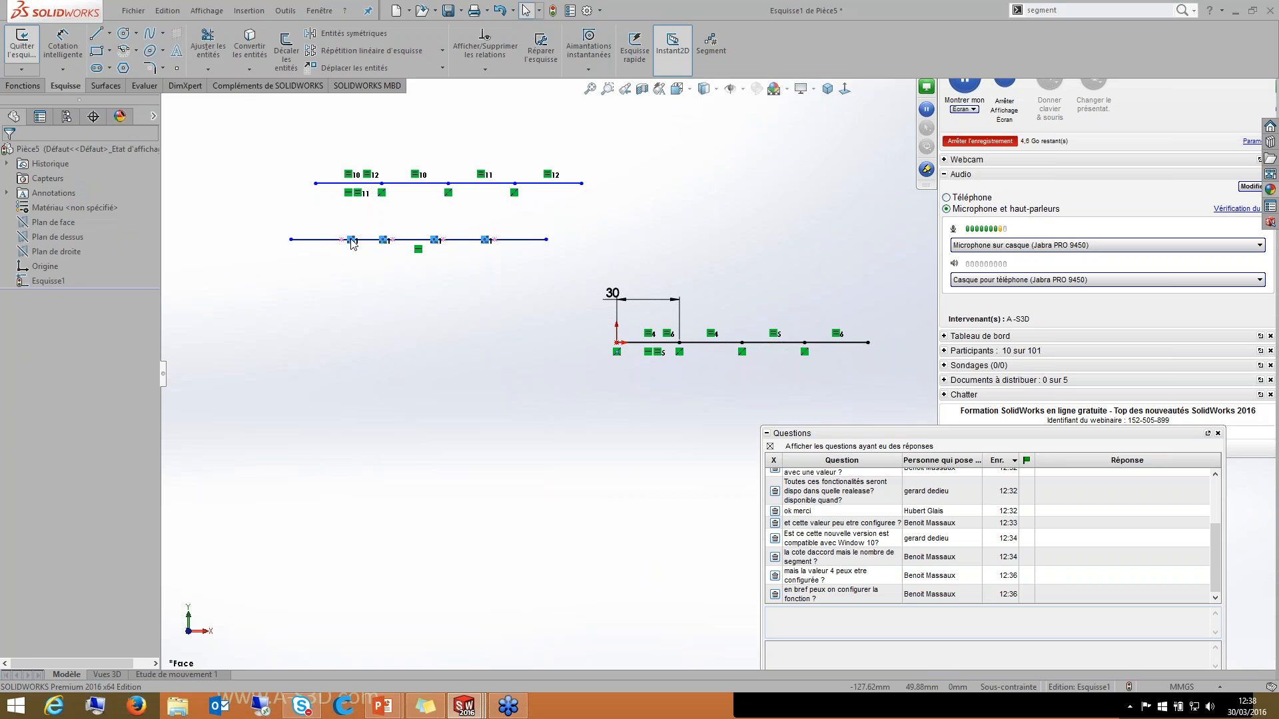
Step: Inspect the equidistant relation of the lower line's points and the commands offered on the line itself
click(351, 239)
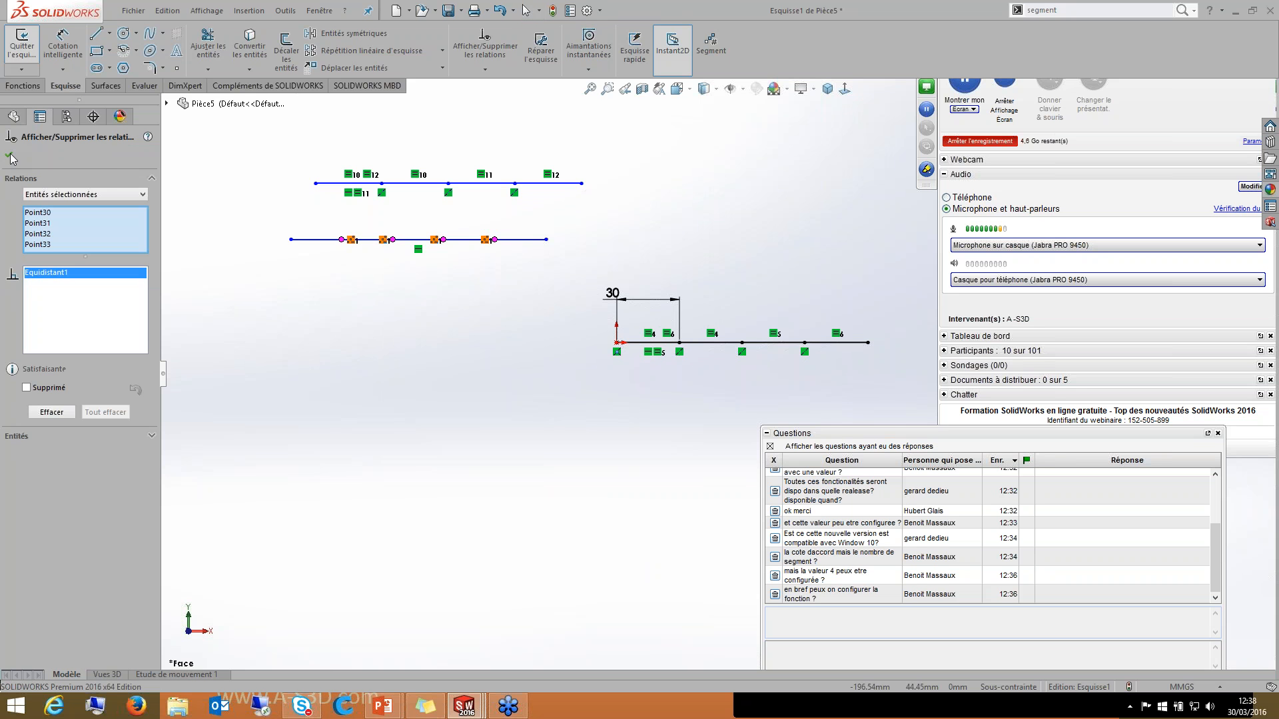
click(10, 155)
right_click(524, 239)
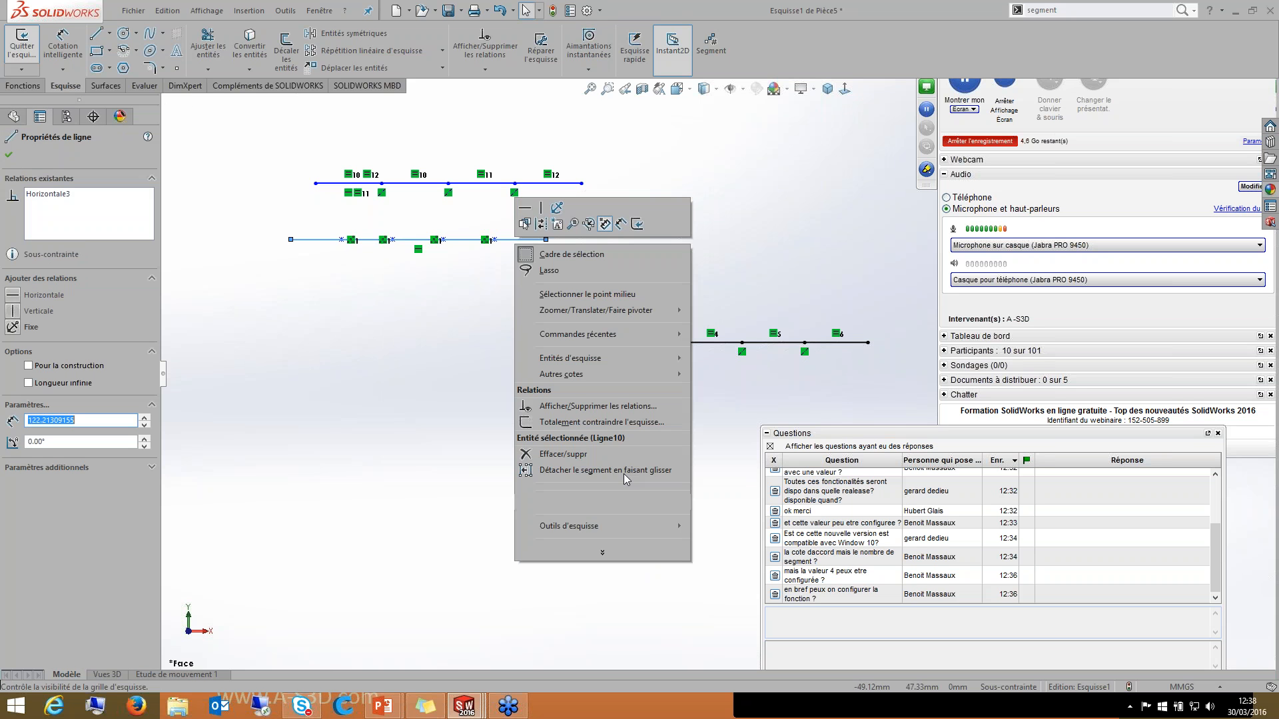
Step: Edit the segment points of the lower line through their equidistant relation, setting the number of sketch points to 3
right_click(442, 242)
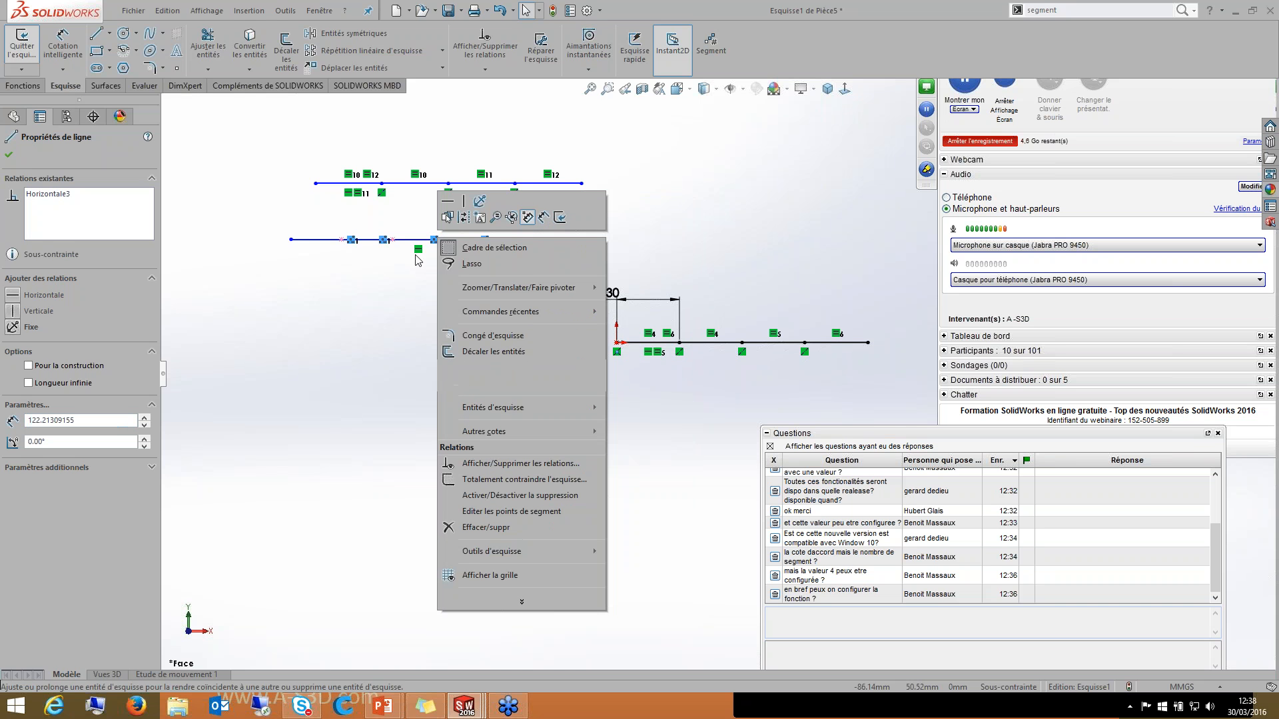
click(510, 513)
click(146, 212)
double_click(146, 224)
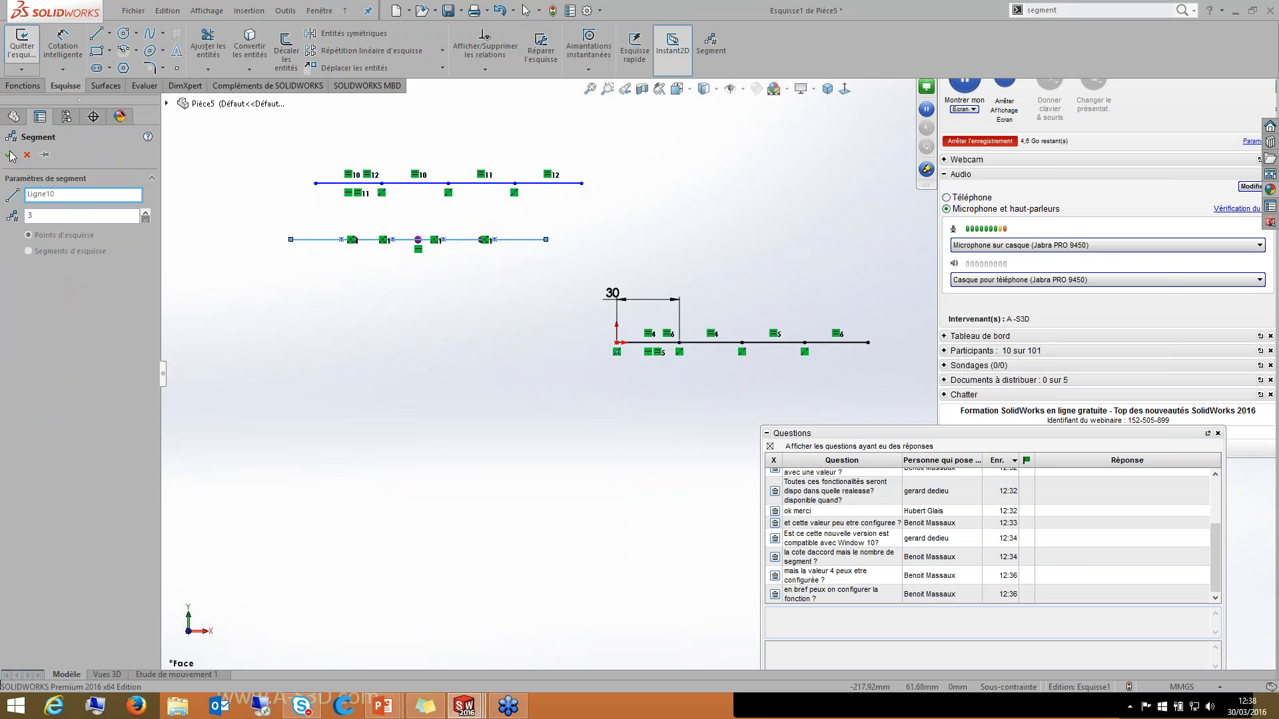
click(12, 157)
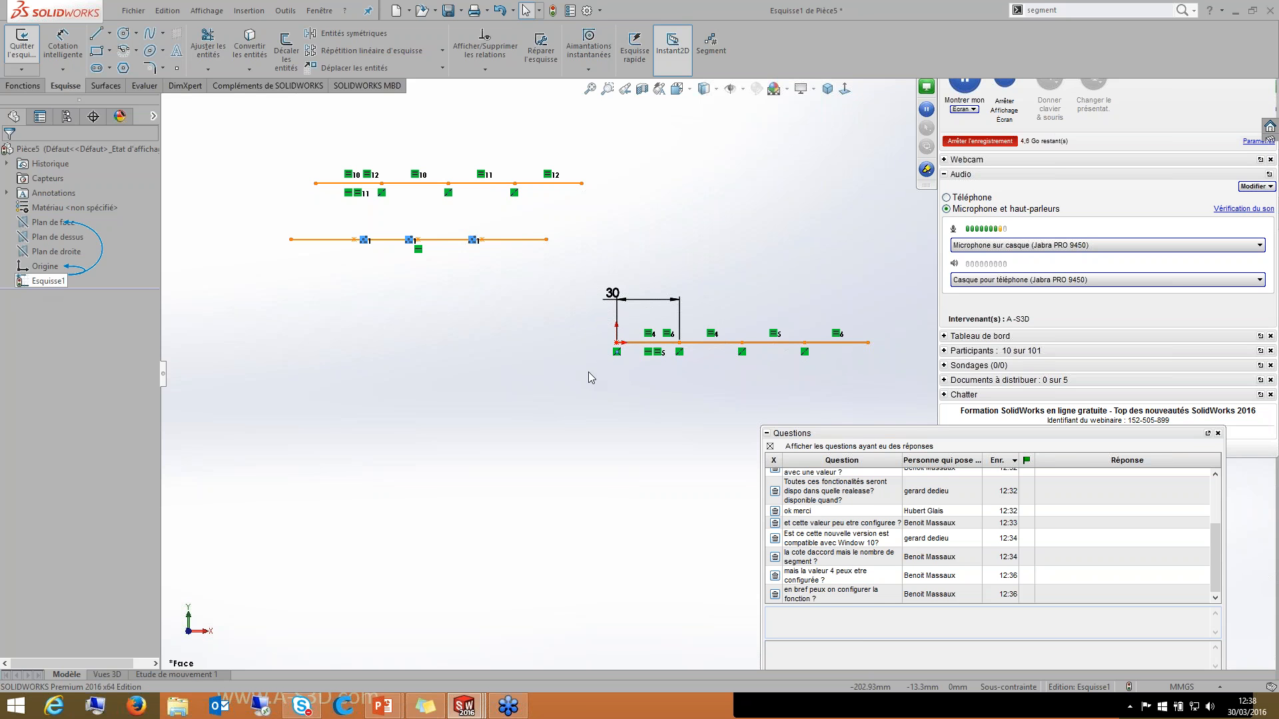
Step: Move the 30 mm dimension higher with its text centred above the first segment, and open the lower line's equidistant relation
drag(615, 295, 653, 247)
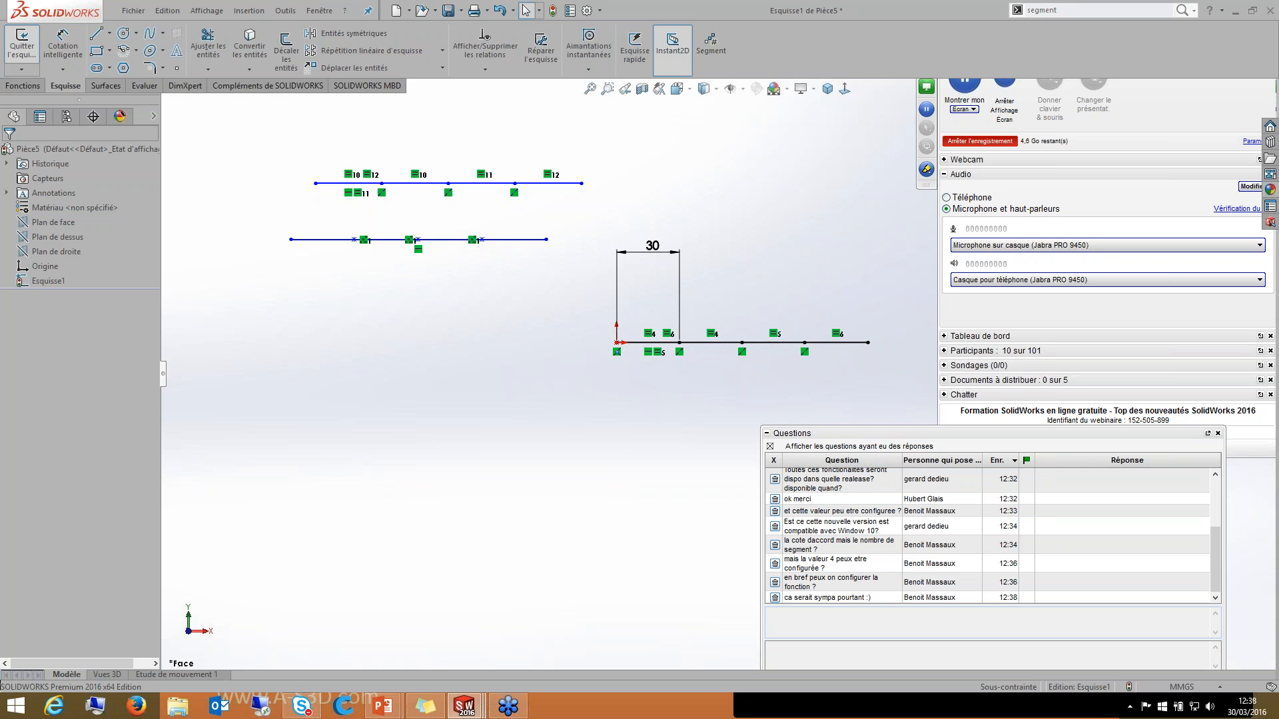
click(364, 240)
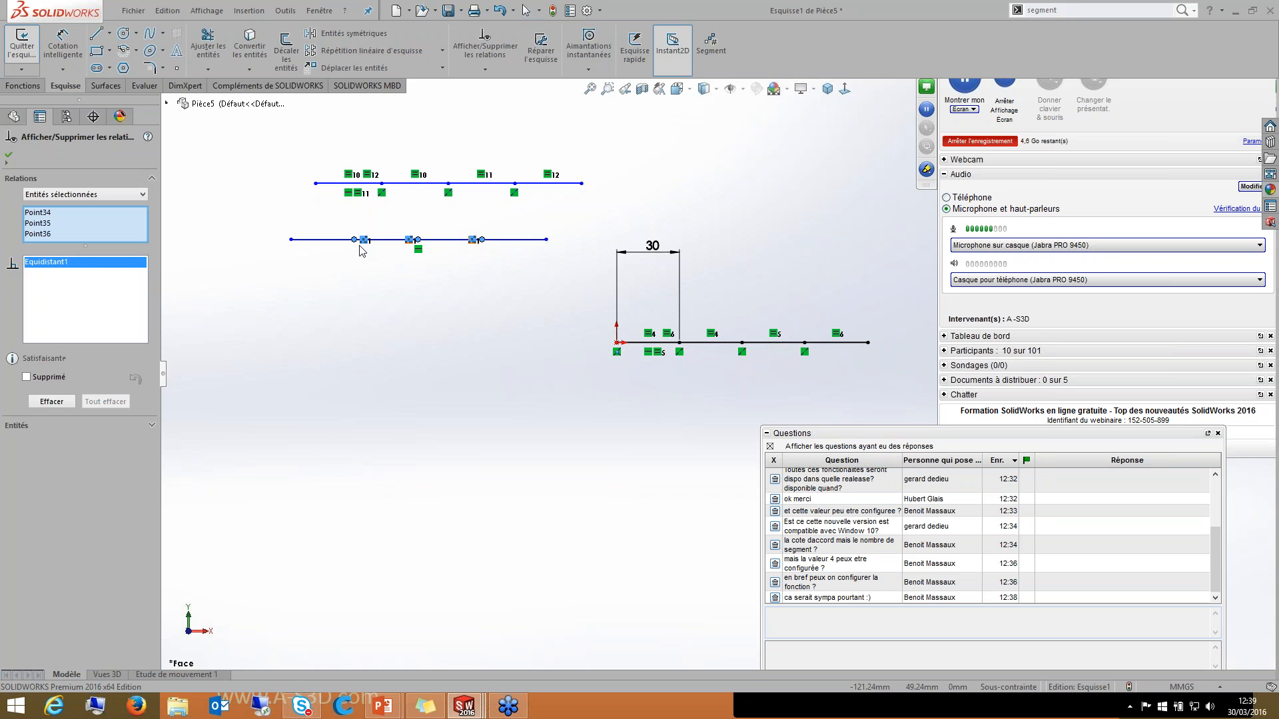